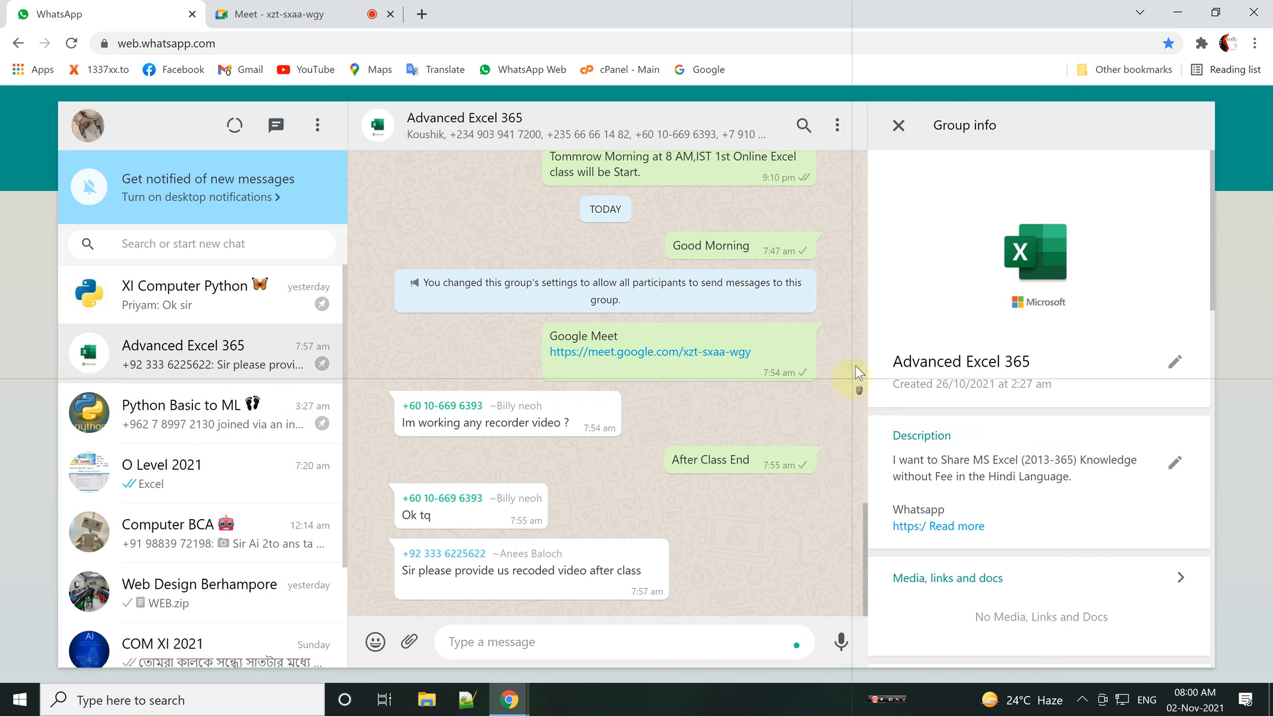
# Step: Close the Advanced Excel 365 group info, minimize the browser window and refresh the desktop
pyautogui.click(899, 125)
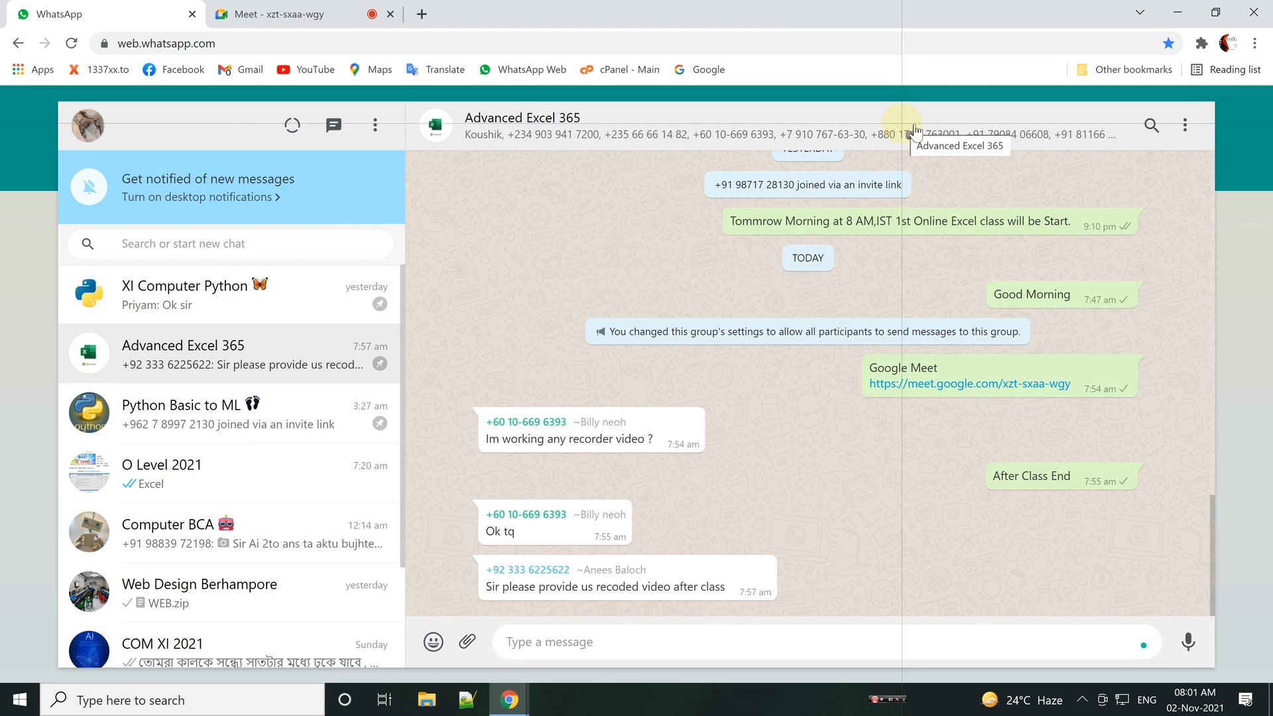
pyautogui.click(1179, 12)
pyautogui.rightClick(607, 168)
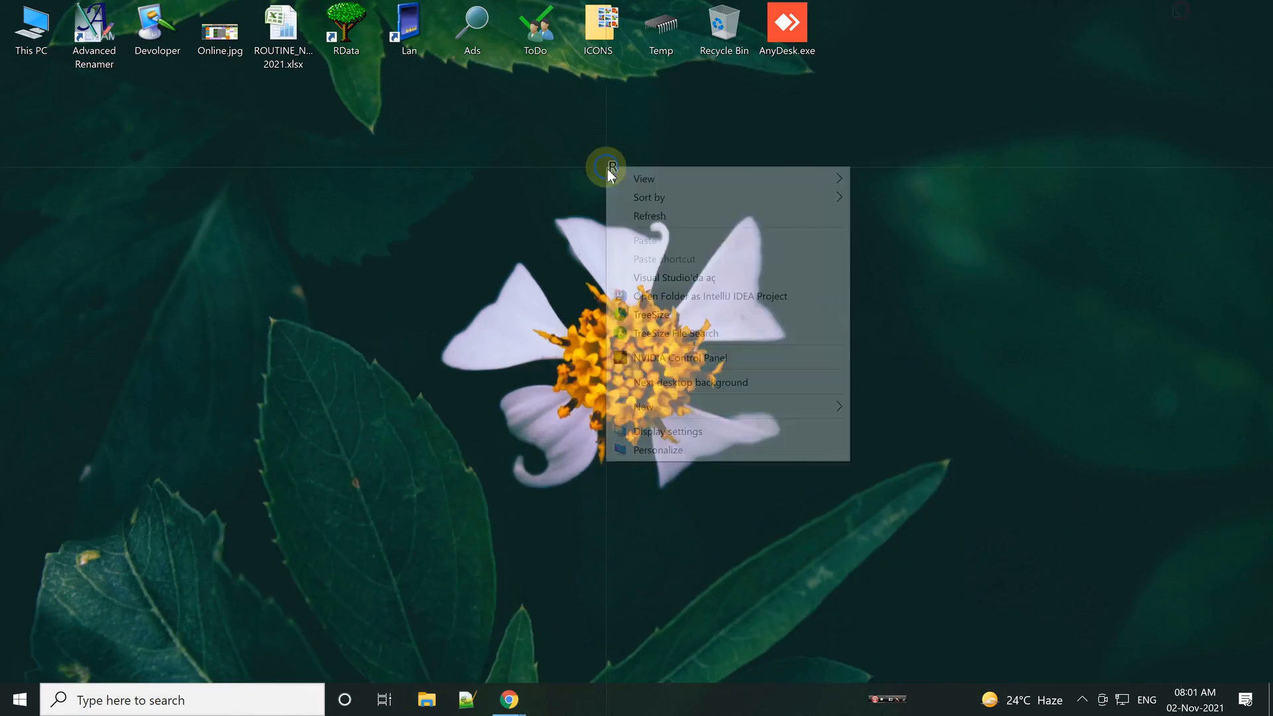
pyautogui.click(643, 213)
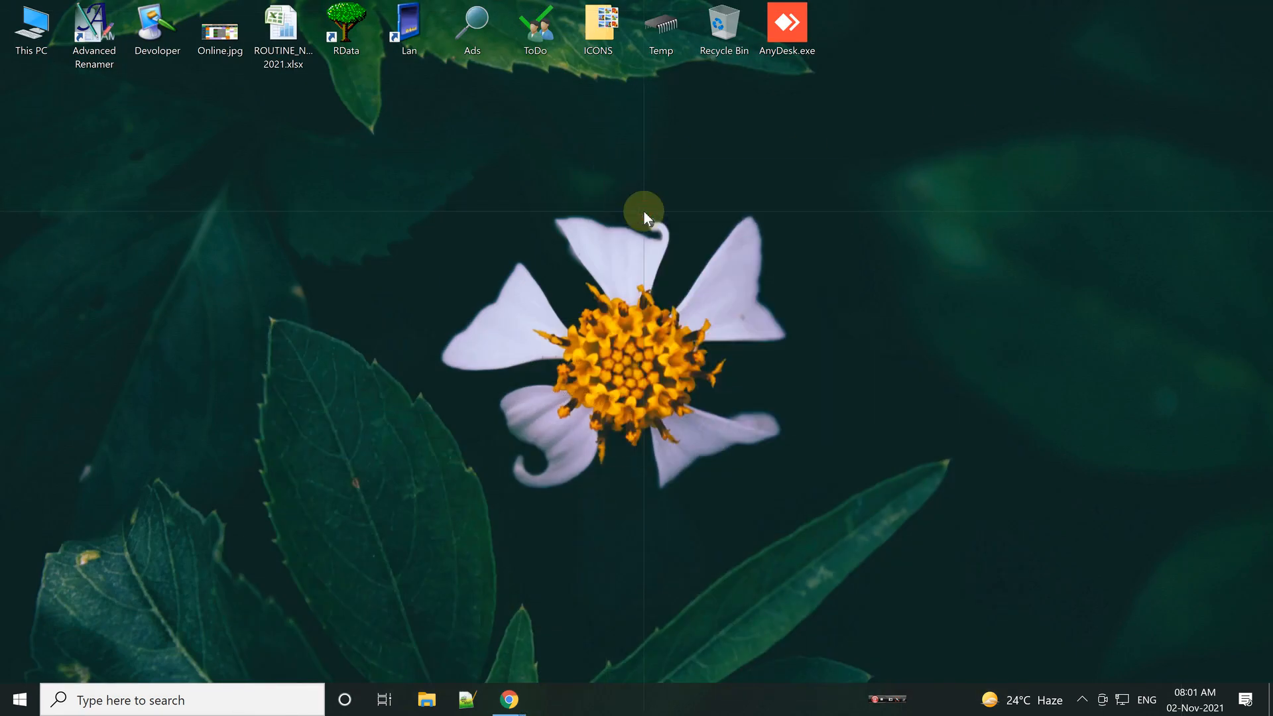
# Step: Launch Excel from the desktop and create a new blank workbook
pyautogui.press('super+r')
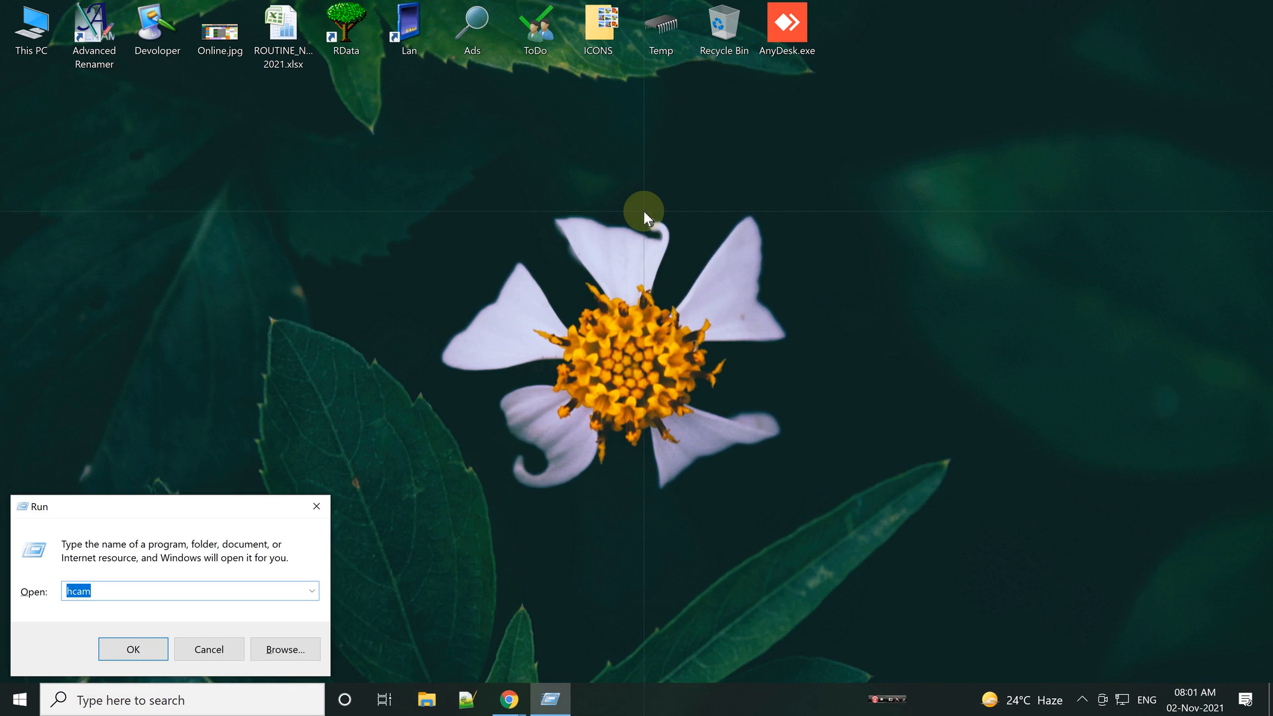
pyautogui.press('Escape')
pyautogui.press('super')
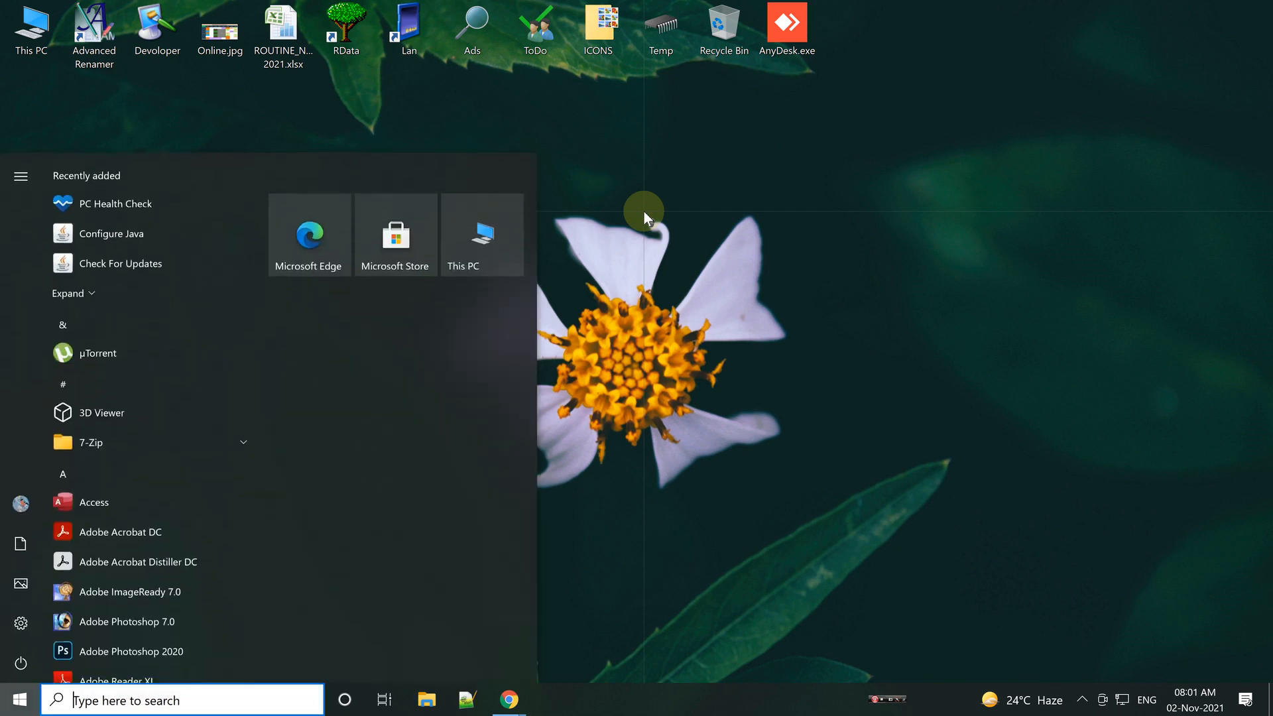
pyautogui.write('exc')
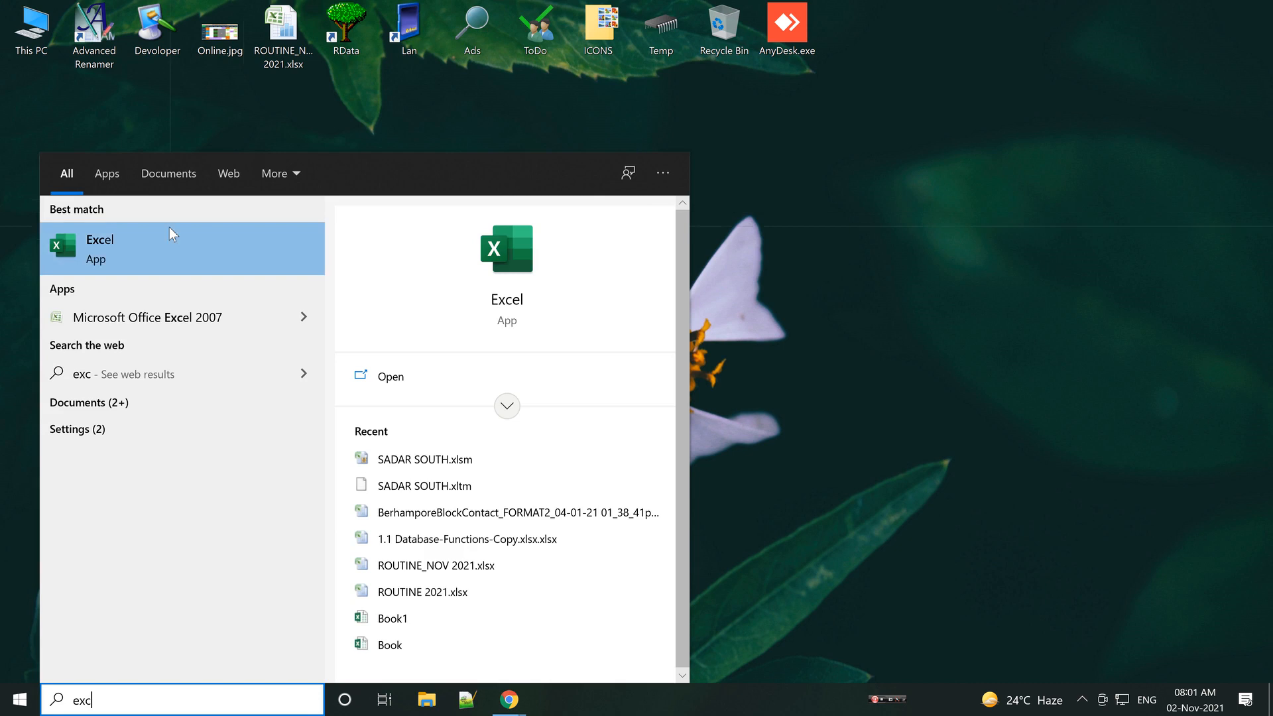
pyautogui.click(160, 240)
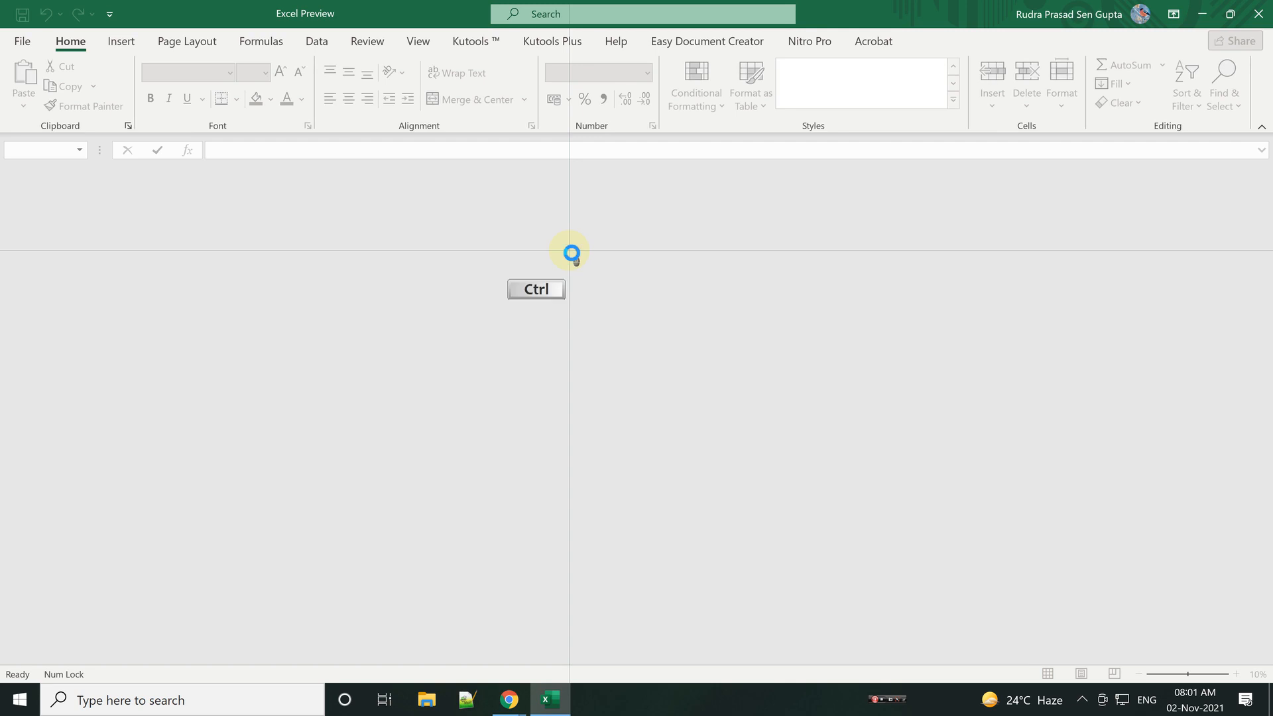
pyautogui.hotkey('ctrl', 'n')
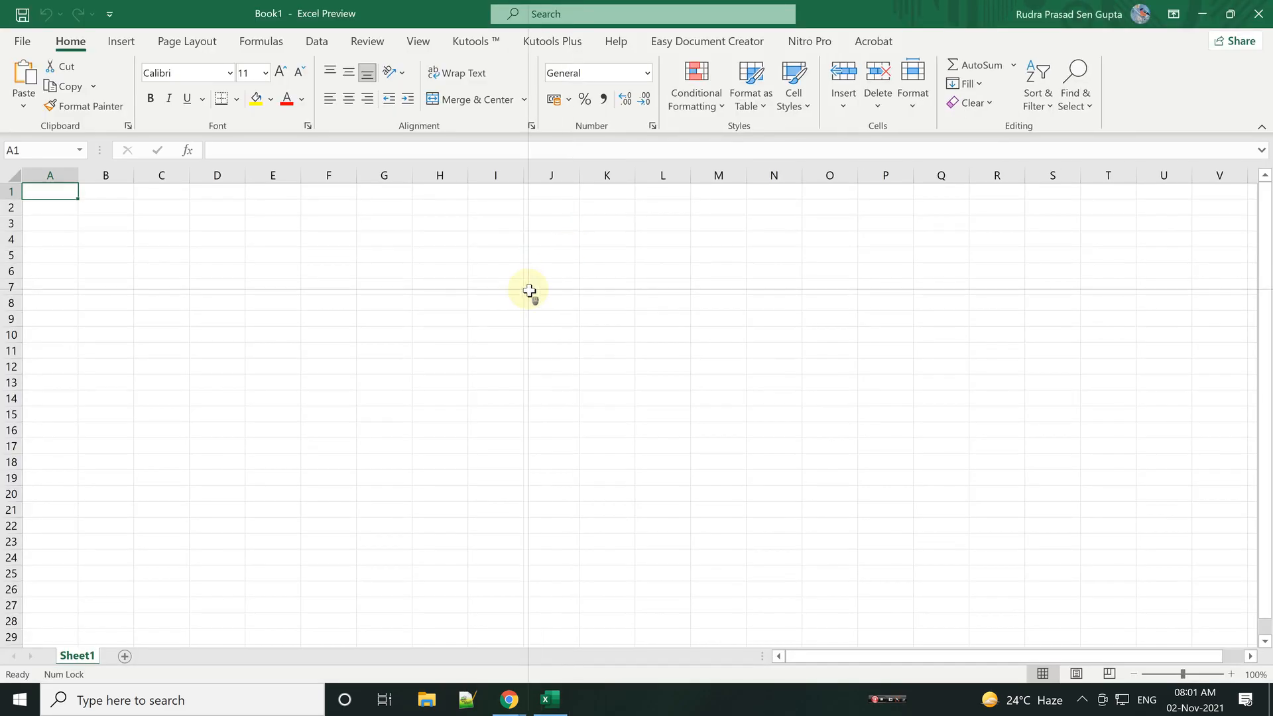
# Step: Enter the column headers Mark in cell A1 and Status in cell B1
pyautogui.keyDown('ctrl'); pyautogui.scroll(4, 528, 291); pyautogui.keyUp('ctrl')
pyautogui.keyDown('ctrl'); pyautogui.scroll(3, 528, 292); pyautogui.keyUp('ctrl')
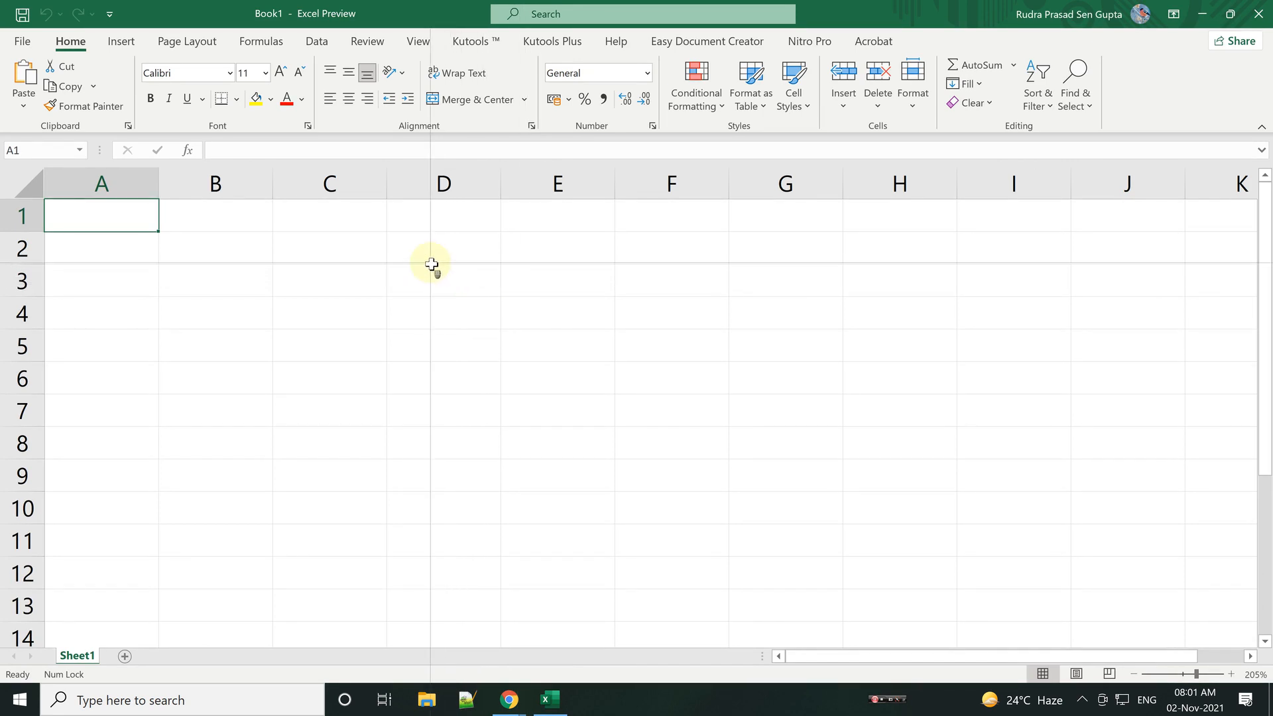
pyautogui.press('Right')
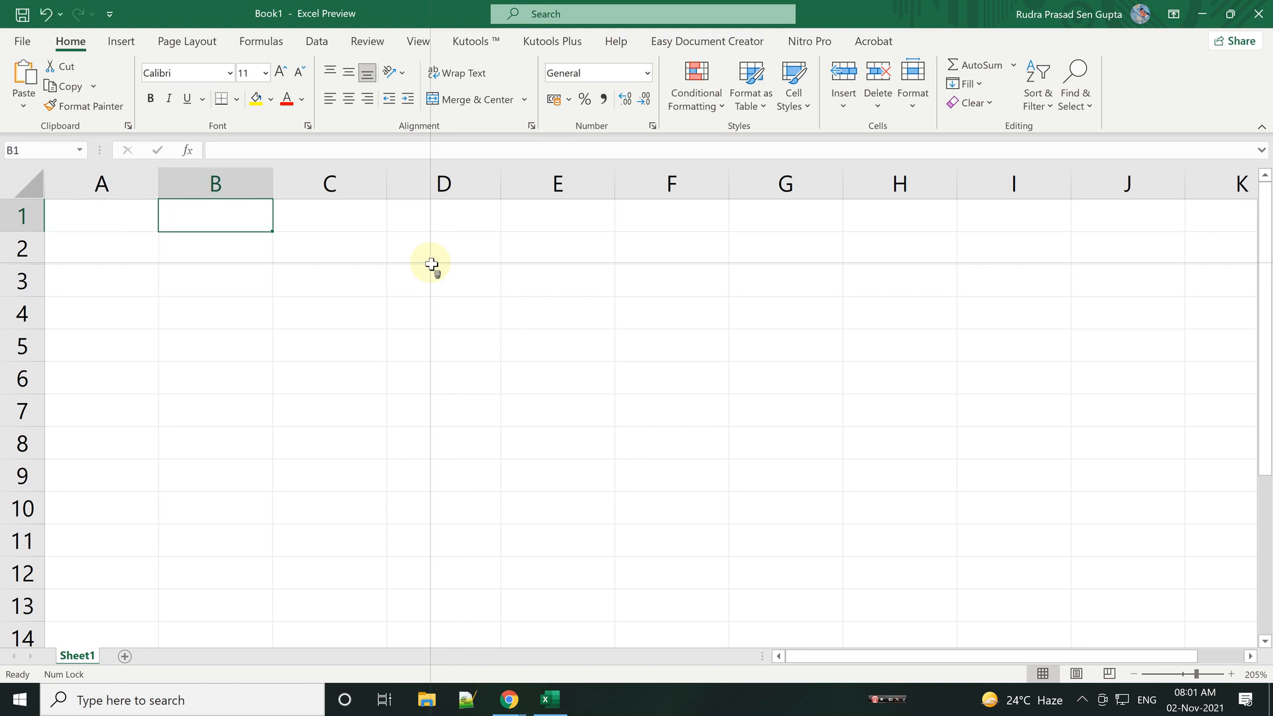
pyautogui.press('Left')
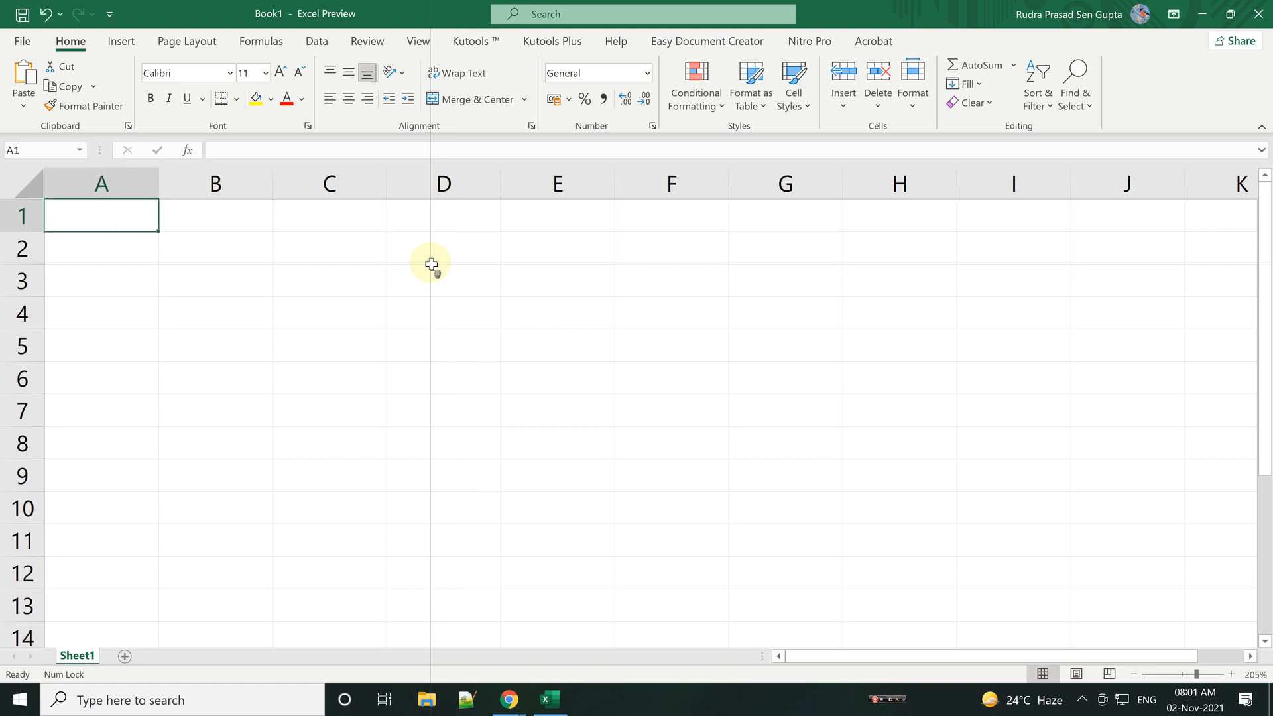
pyautogui.write('Mar')
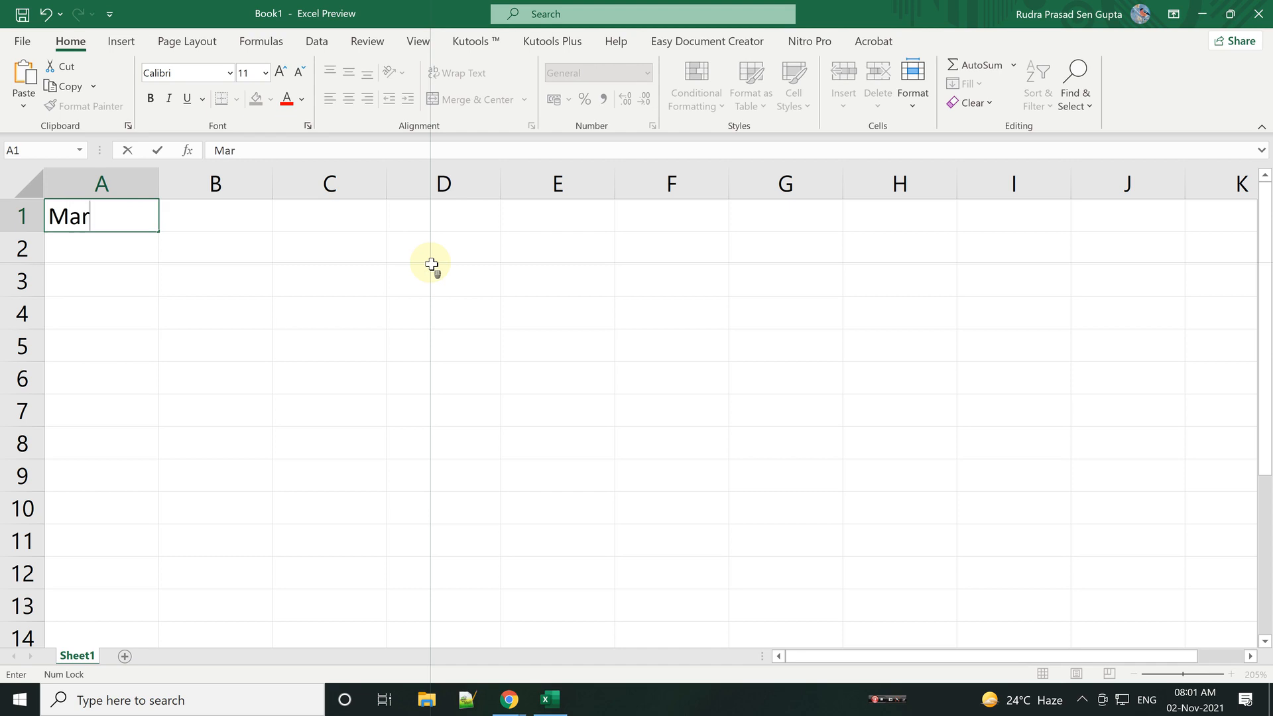
pyautogui.write('k')
pyautogui.press('Tab')
pyautogui.write('Sta')
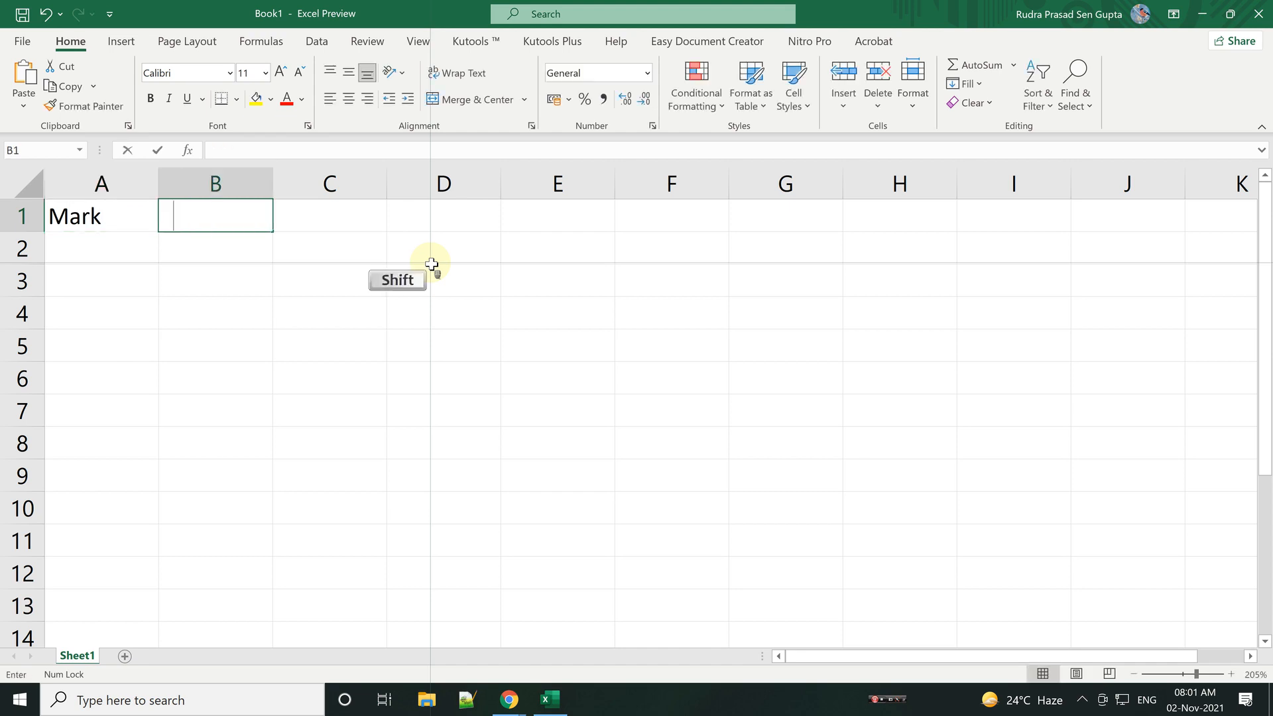
pyautogui.write('tus')
pyautogui.press('Tab')
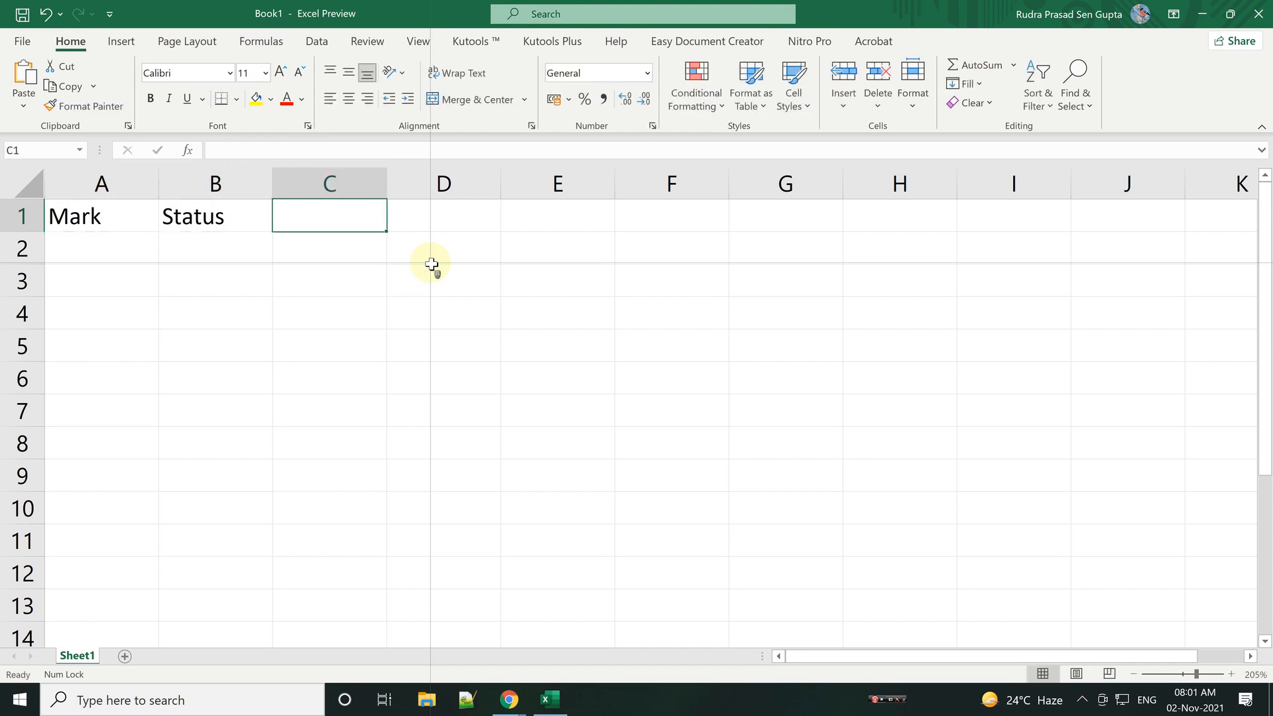
# Step: Enter a RANDBETWEEN formula in cell A2 that generates a random mark from 30 to 100
pyautogui.click(102, 248)
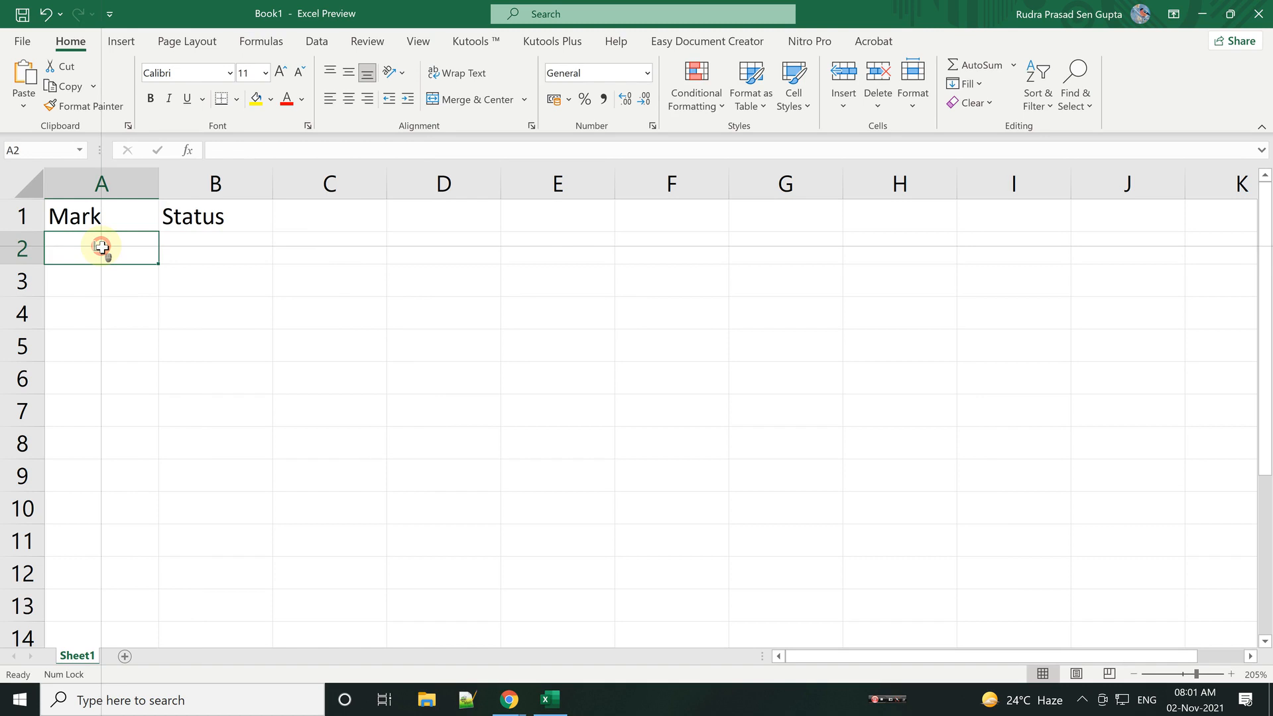
pyautogui.write('=ran')
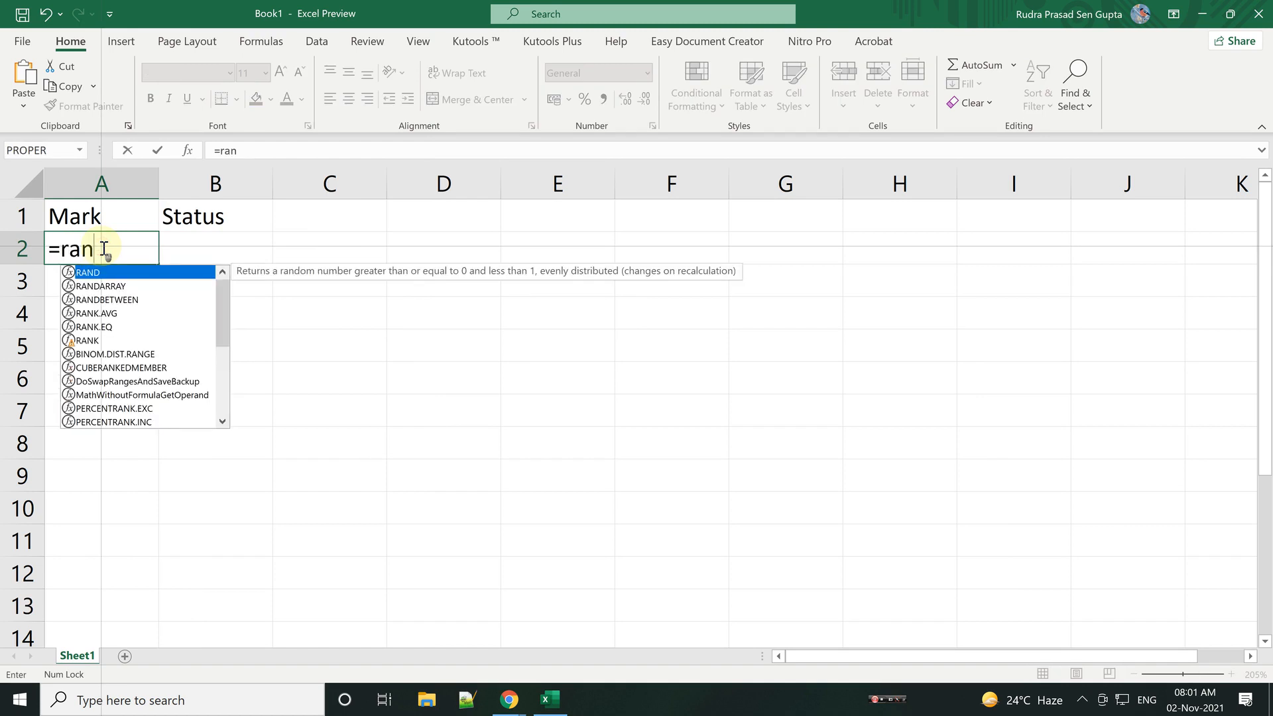
pyautogui.write('d')
pyautogui.press('Down')
pyautogui.press('Down')
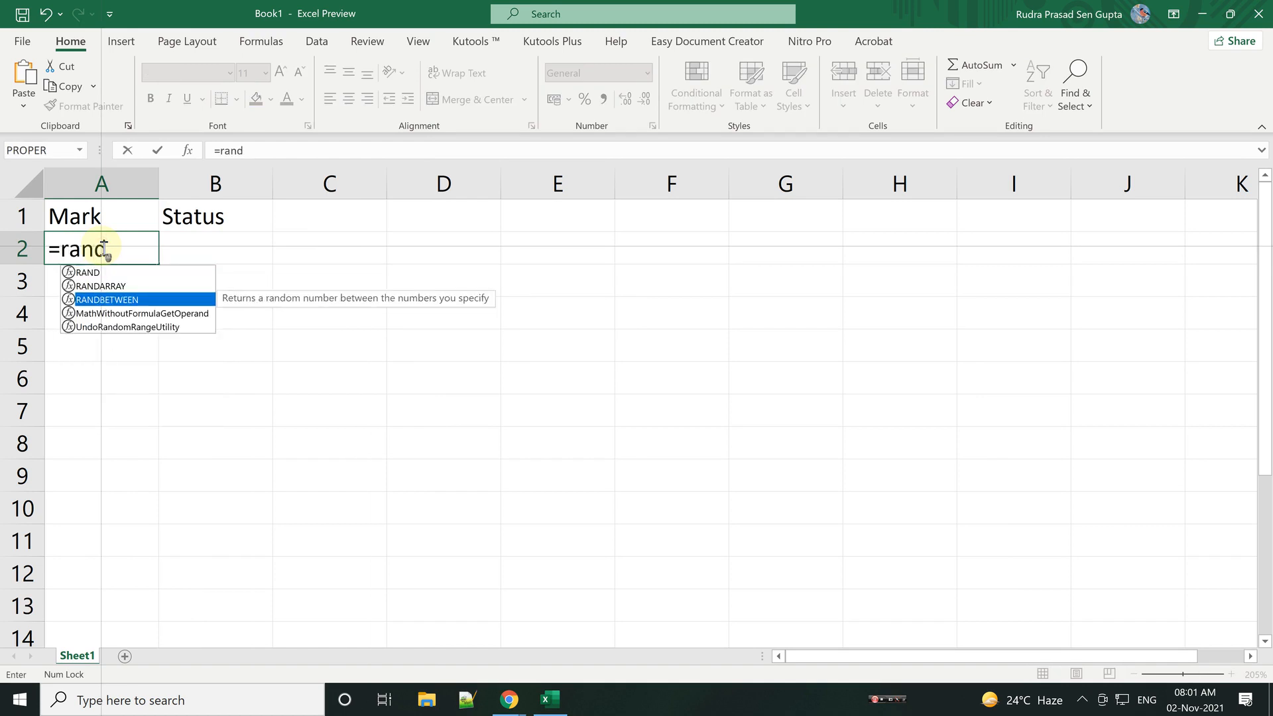
pyautogui.press('Tab')
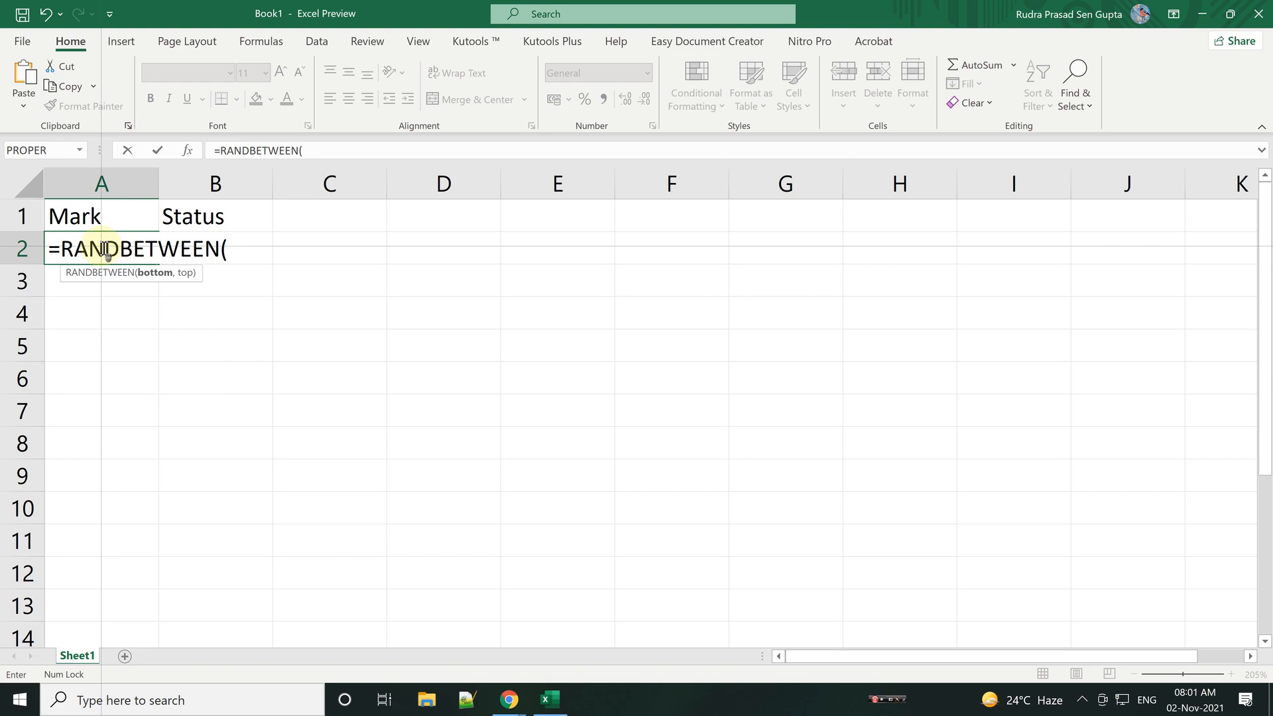
pyautogui.write('30,100')
pyautogui.press('Tab')
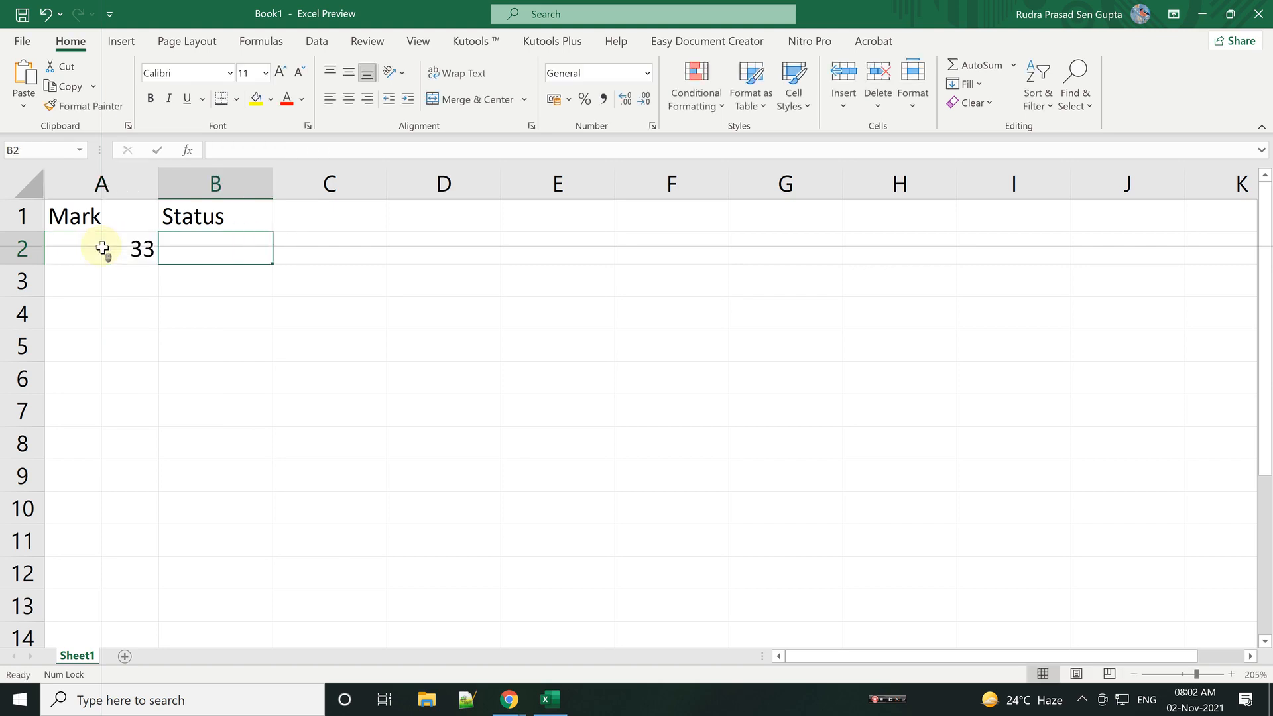
# Step: Fill the random mark formula down to A10 and paste the range A2:A10 over itself as values only
pyautogui.click(106, 249)
pyautogui.moveTo(162, 265); pyautogui.dragTo(157, 511)
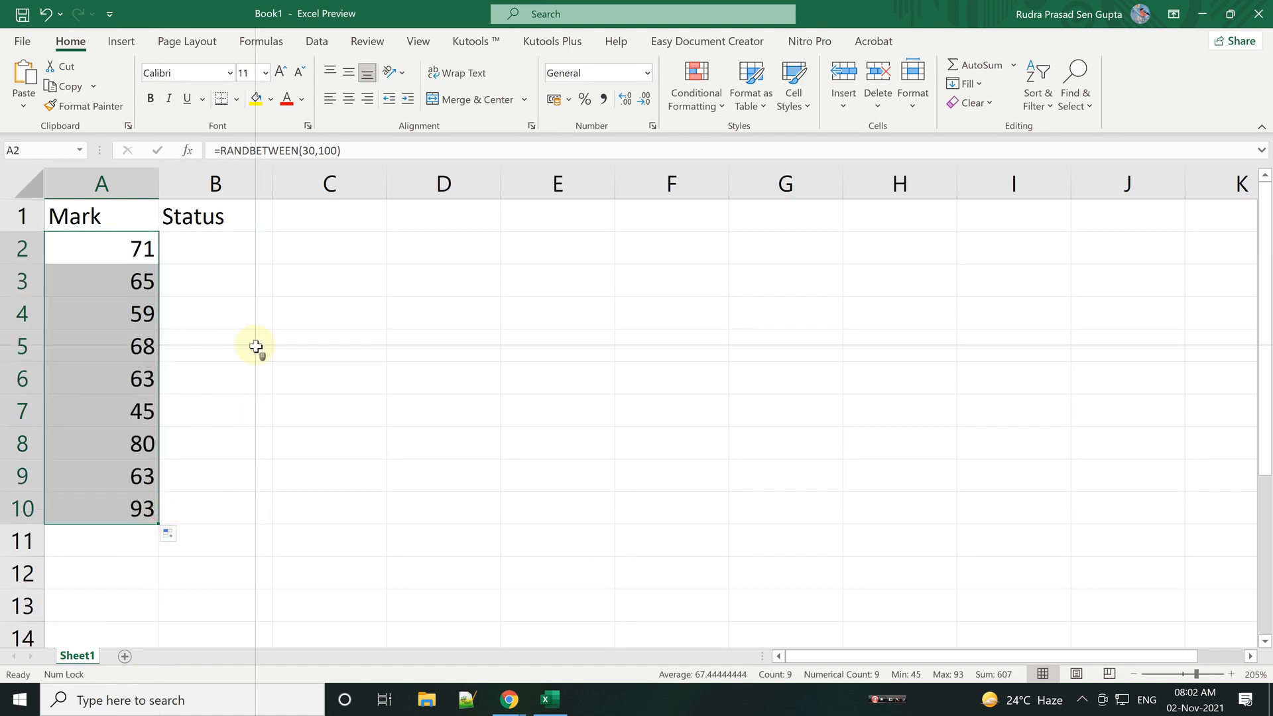
pyautogui.hotkey('ctrl', 'c')
pyautogui.rightClick(86, 291)
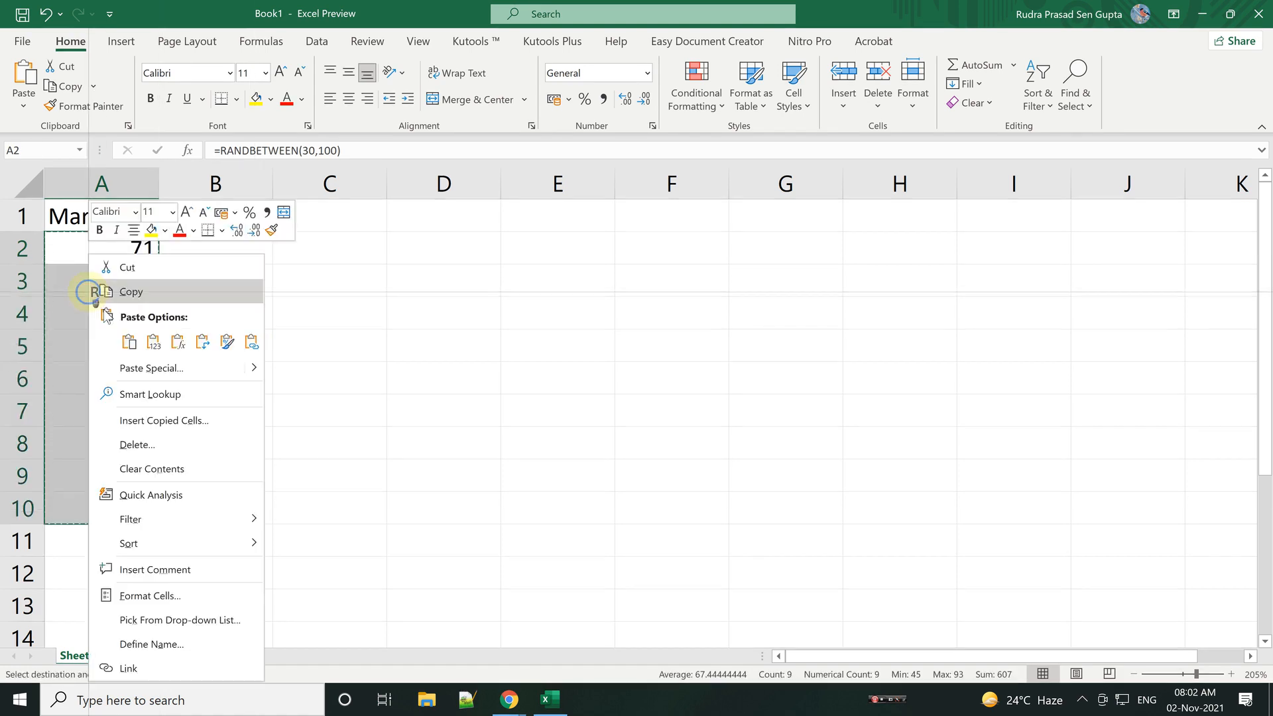
pyautogui.click(157, 346)
pyautogui.click(217, 252)
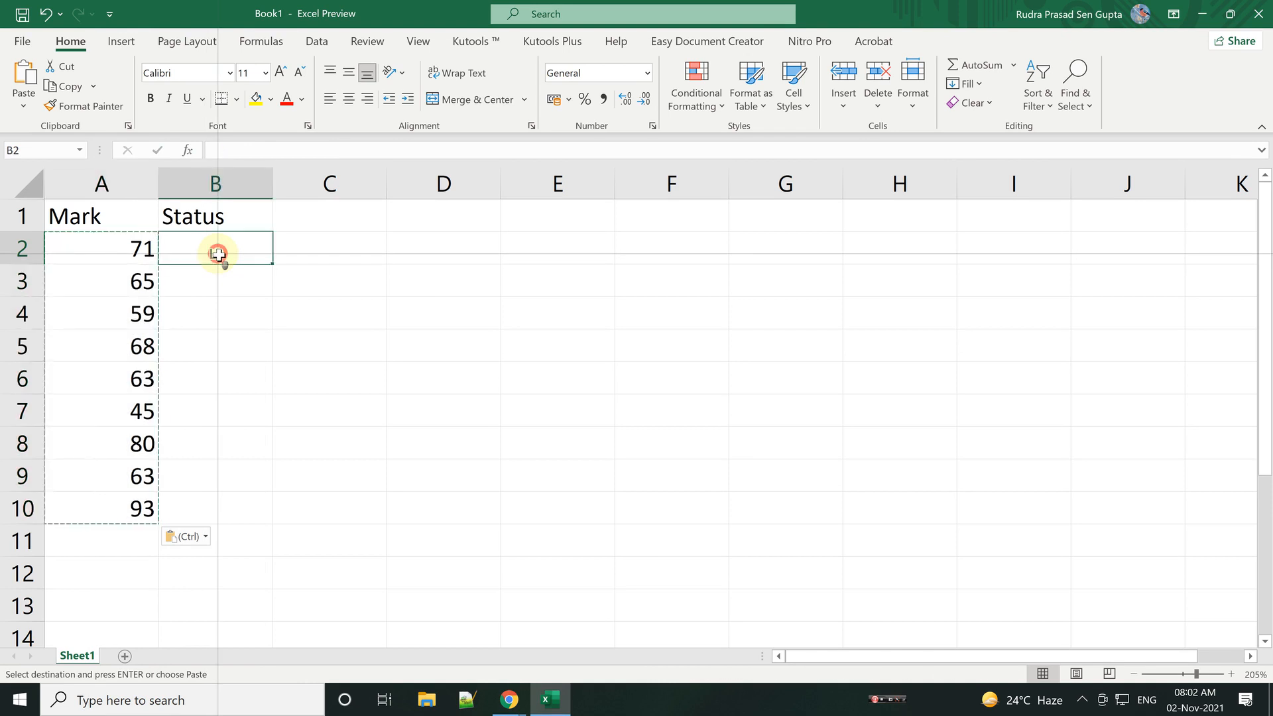
# Step: Apply all borders to the Mark and Status table in A1:B10
pyautogui.moveTo(99, 227); pyautogui.dragTo(211, 506)
pyautogui.click(237, 99)
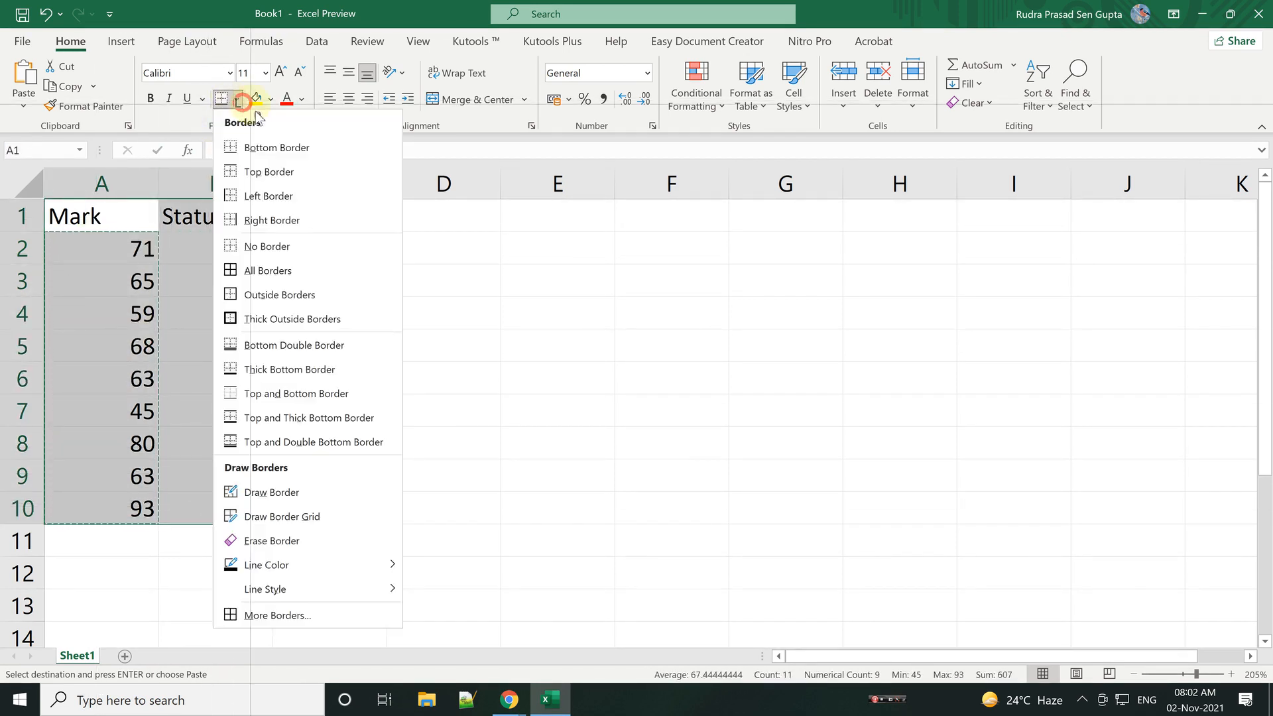
pyautogui.click(266, 271)
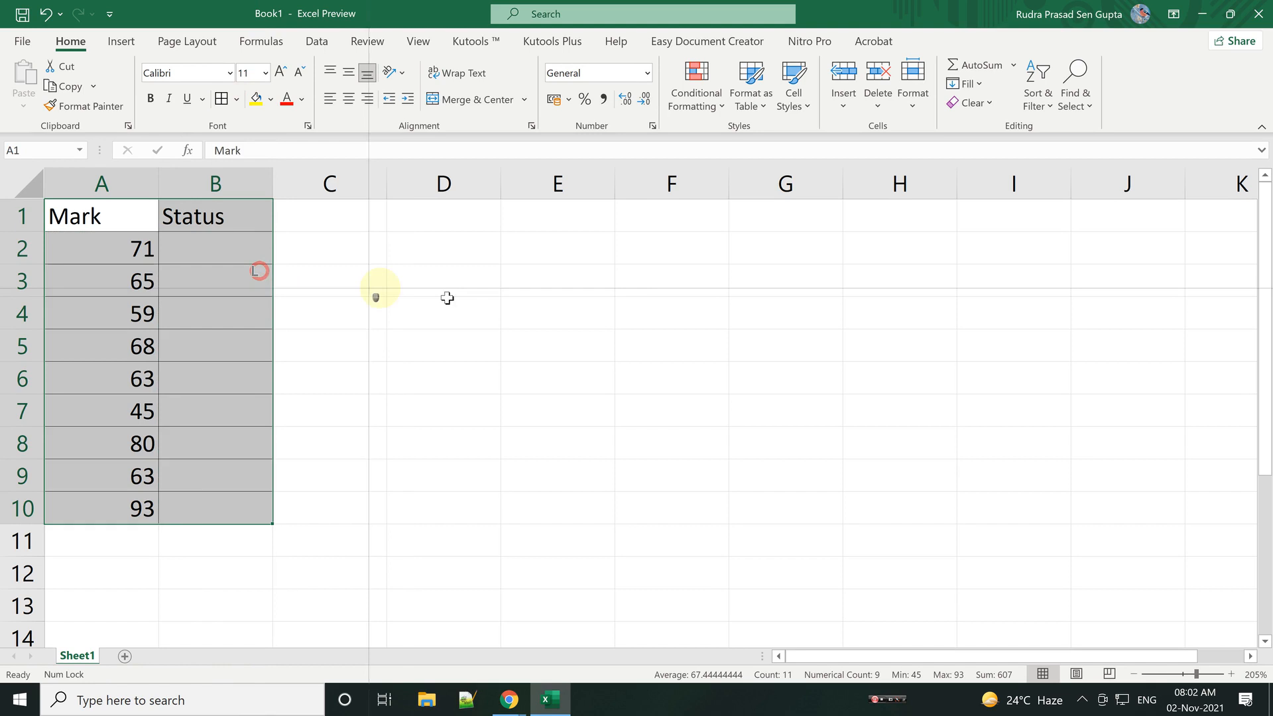
# Step: Start a grading key beside the table with >90 in G2 and VG in H2
pyautogui.click(780, 247)
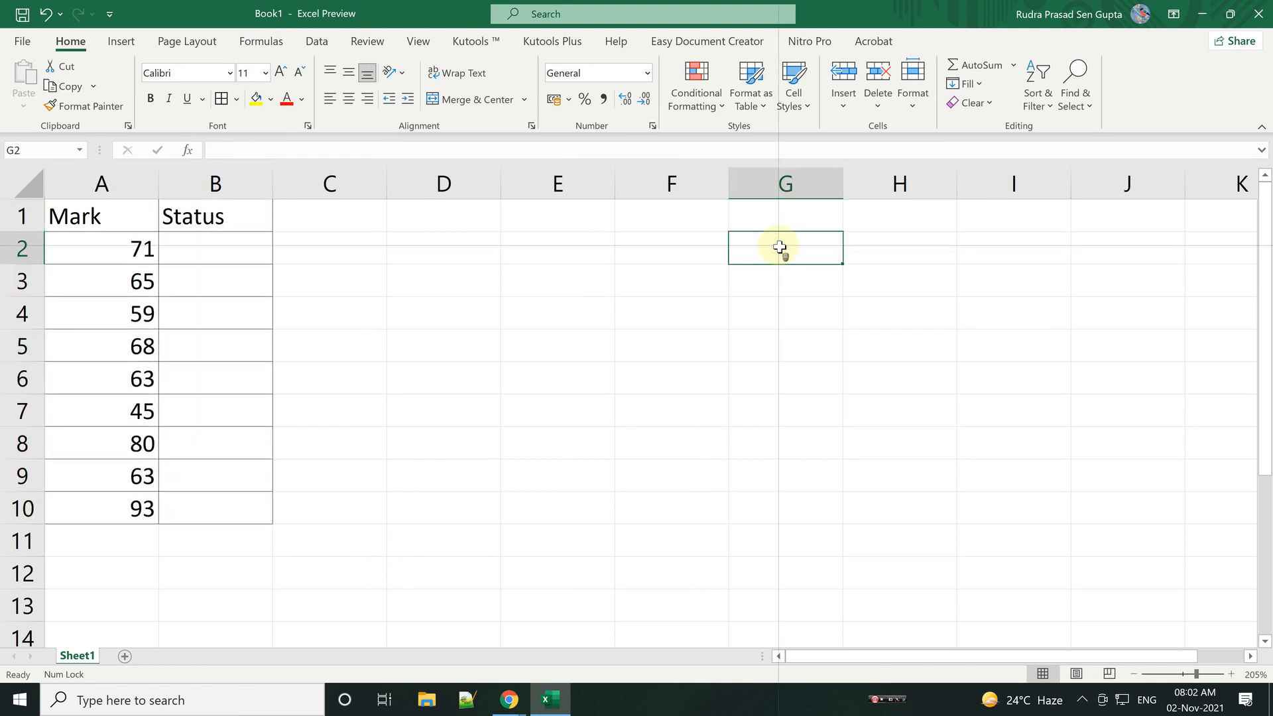
pyautogui.write('>')
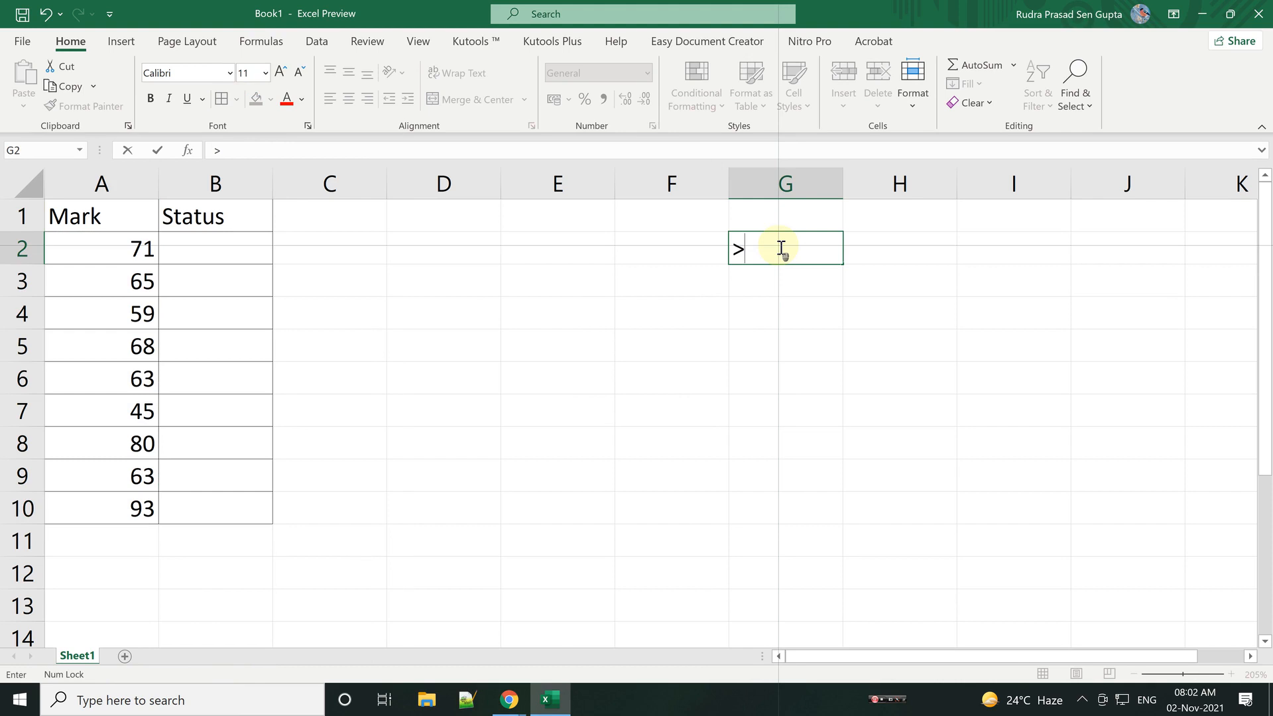
pyautogui.write('90')
pyautogui.press('Tab')
pyautogui.write('VG')
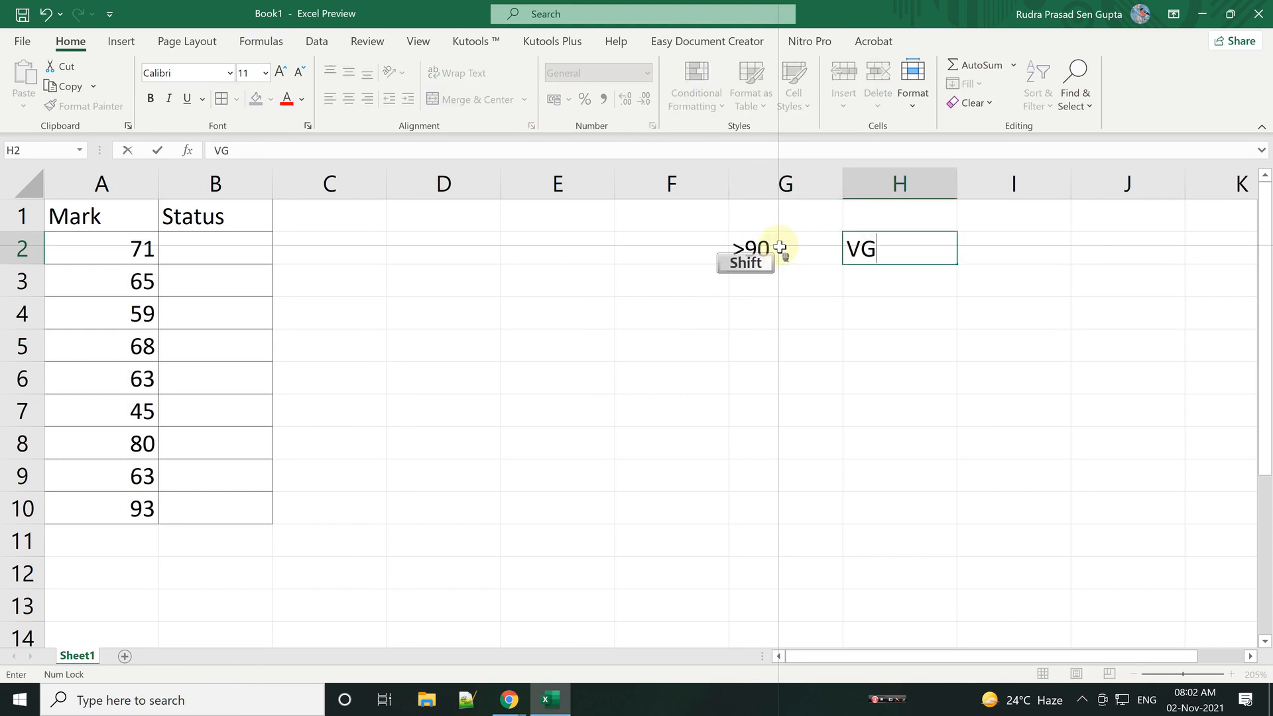
pyautogui.press('Return')
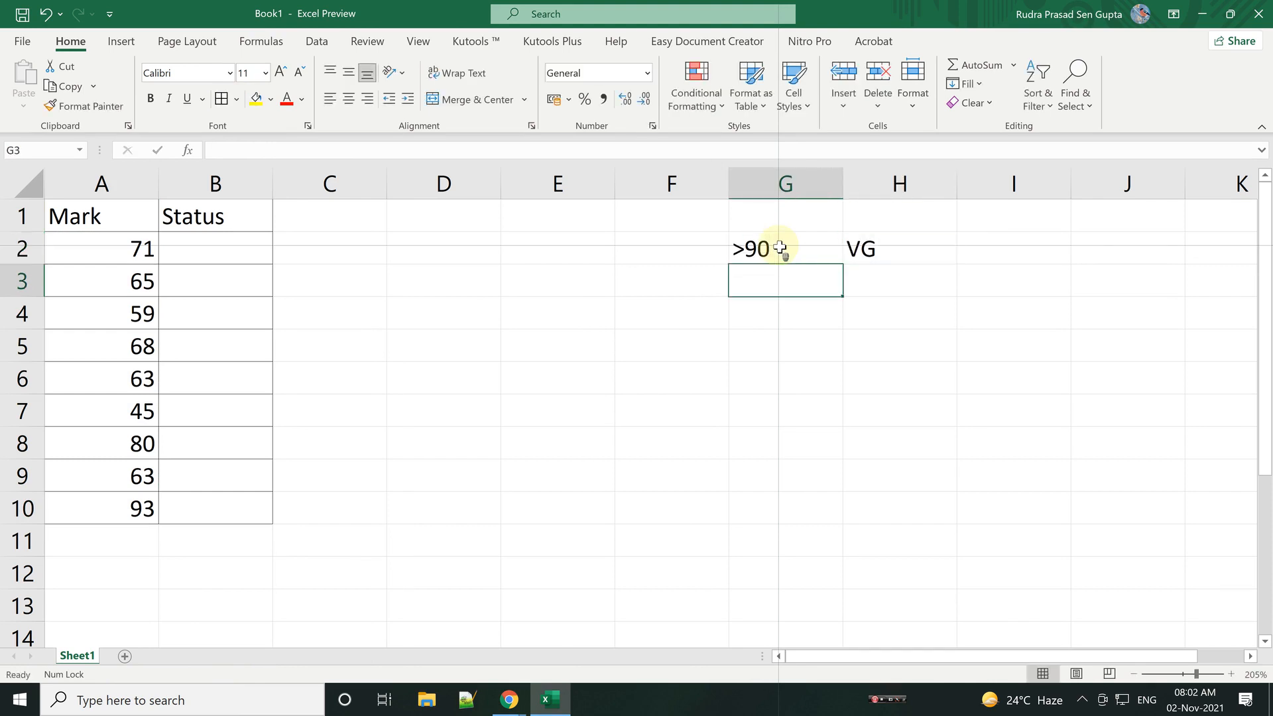
# Step: Add two rows to the grading key: >70 with G in row 3 and >60 with N in row 4
pyautogui.write('>70')
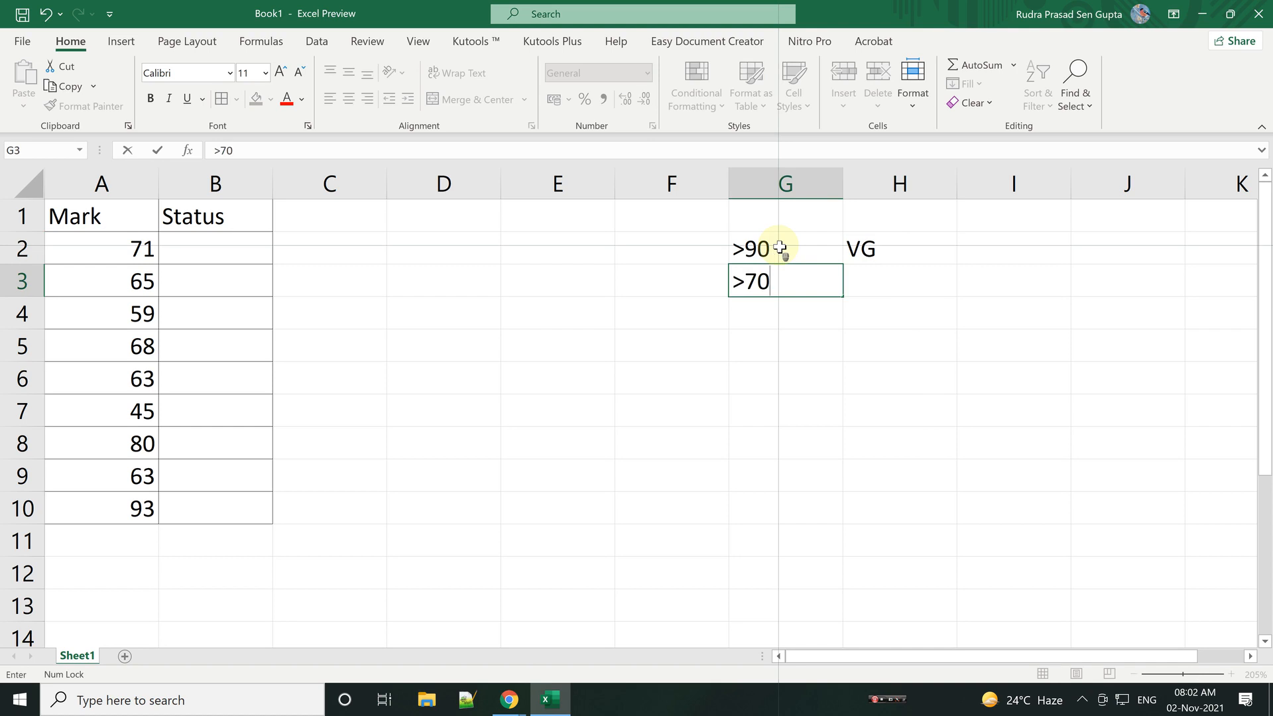
pyautogui.press('Tab')
pyautogui.write('G')
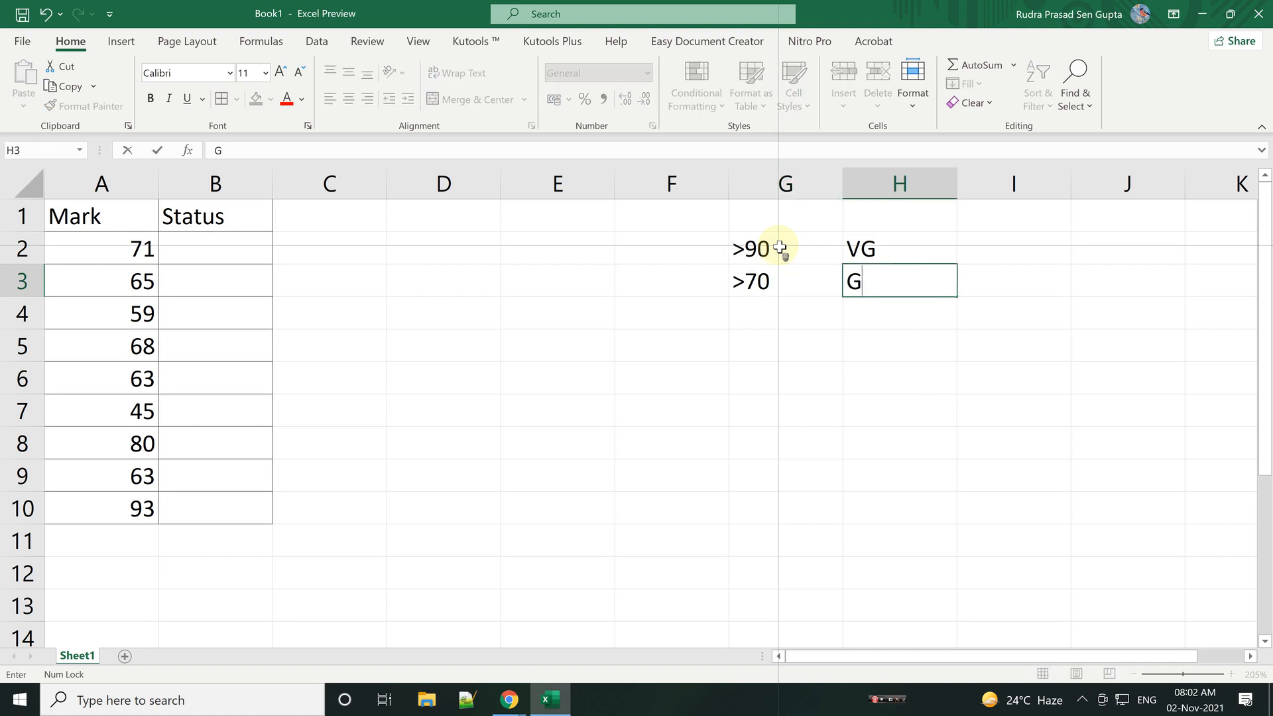
pyautogui.press('Return')
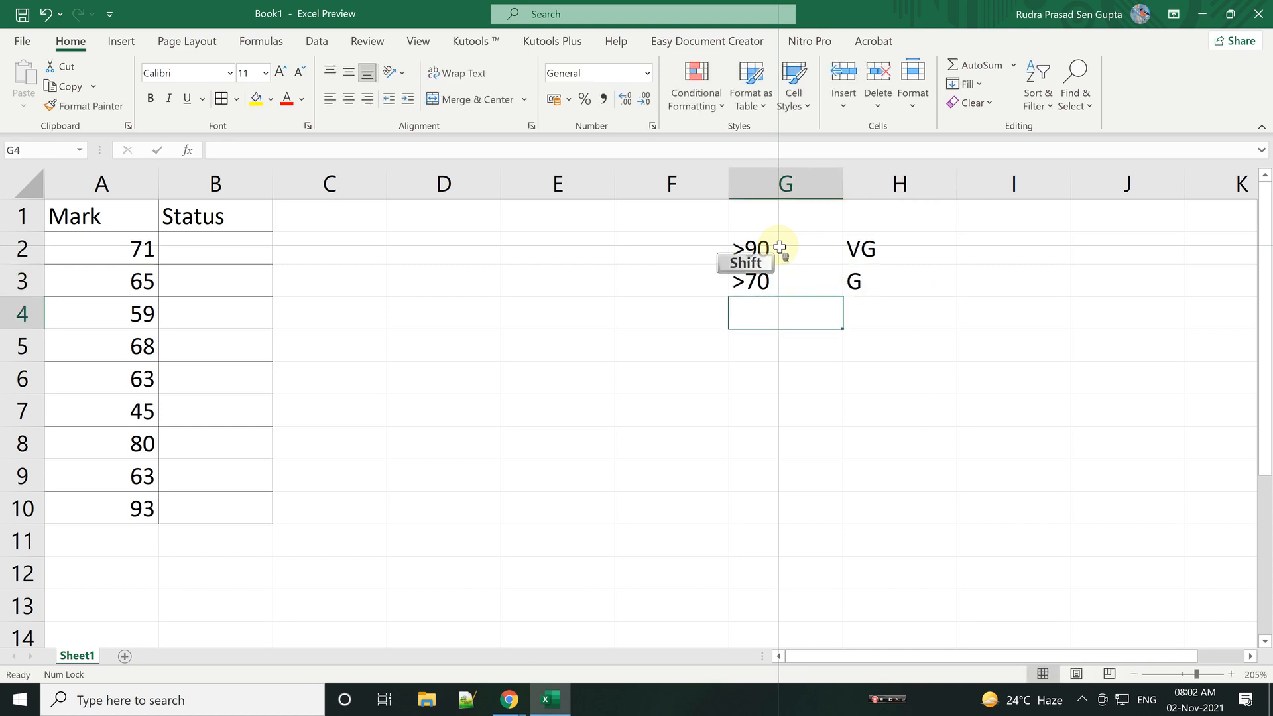
pyautogui.write('>60')
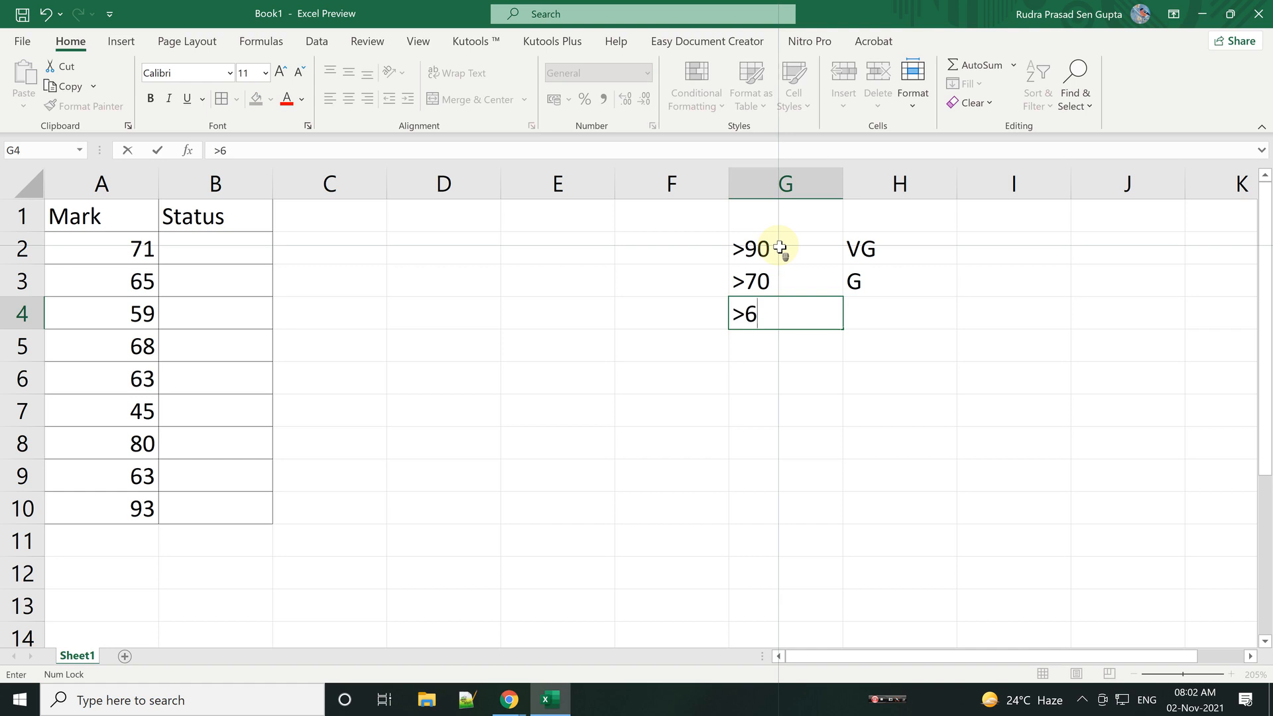
pyautogui.press('Tab')
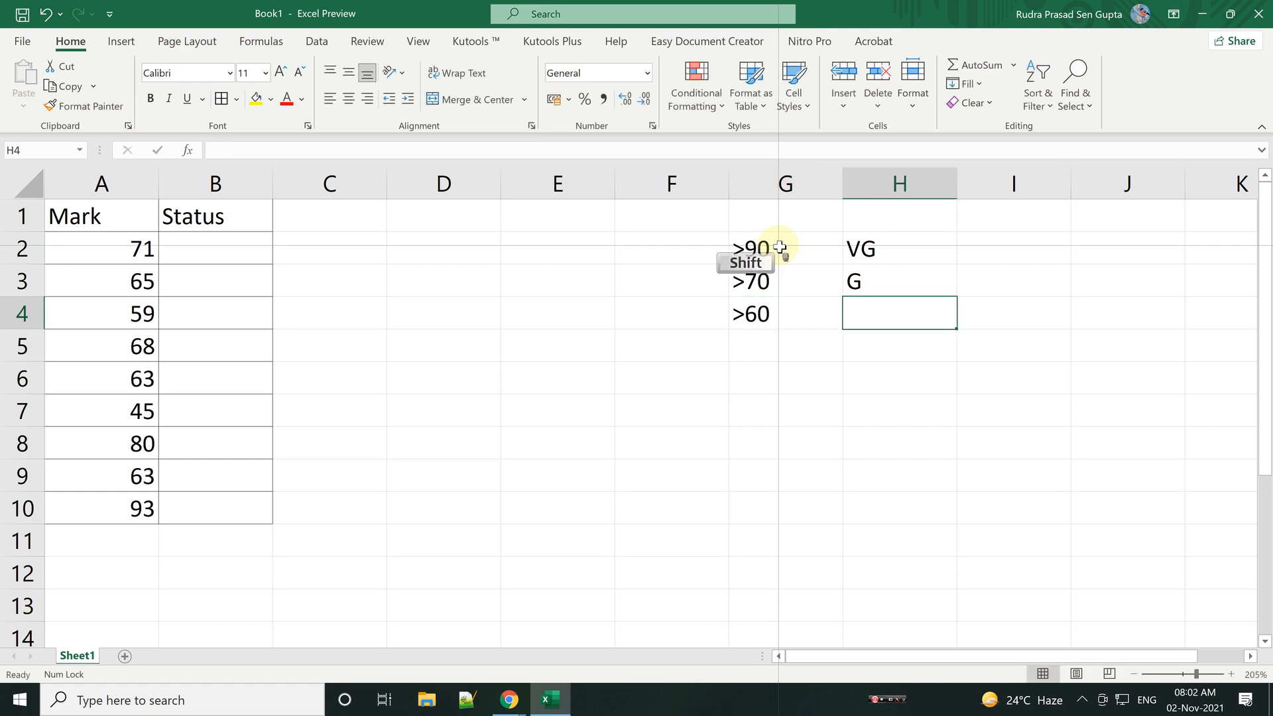
pyautogui.write('N')
pyautogui.press('Return')
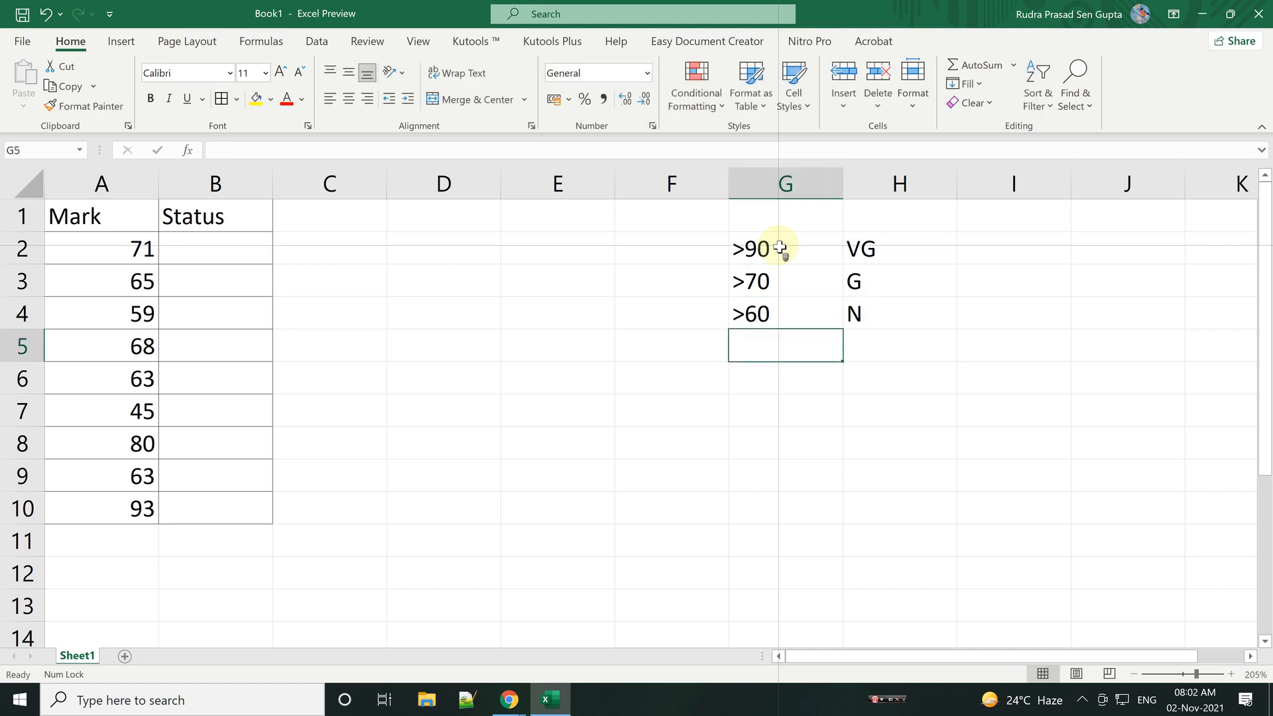
pyautogui.press('shift')
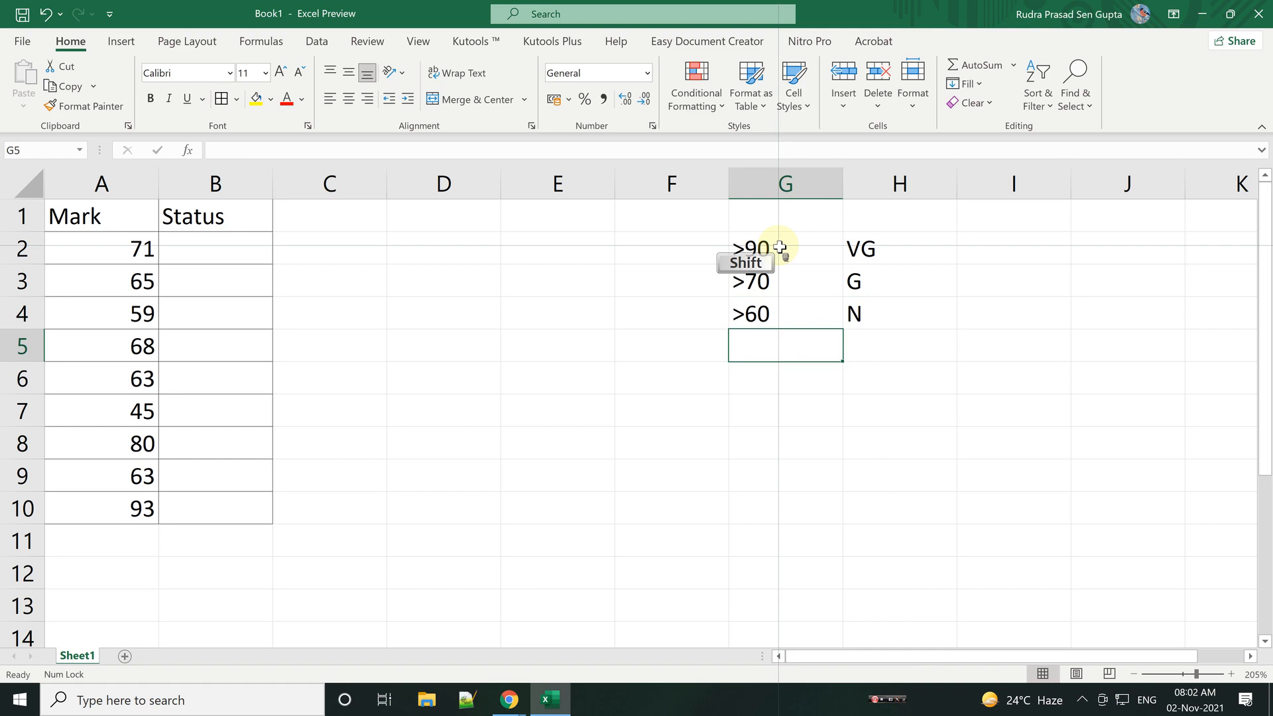
# Step: Complete the grading key with a fourth row: <=59 in G5 and F in H5
pyautogui.write('<=')
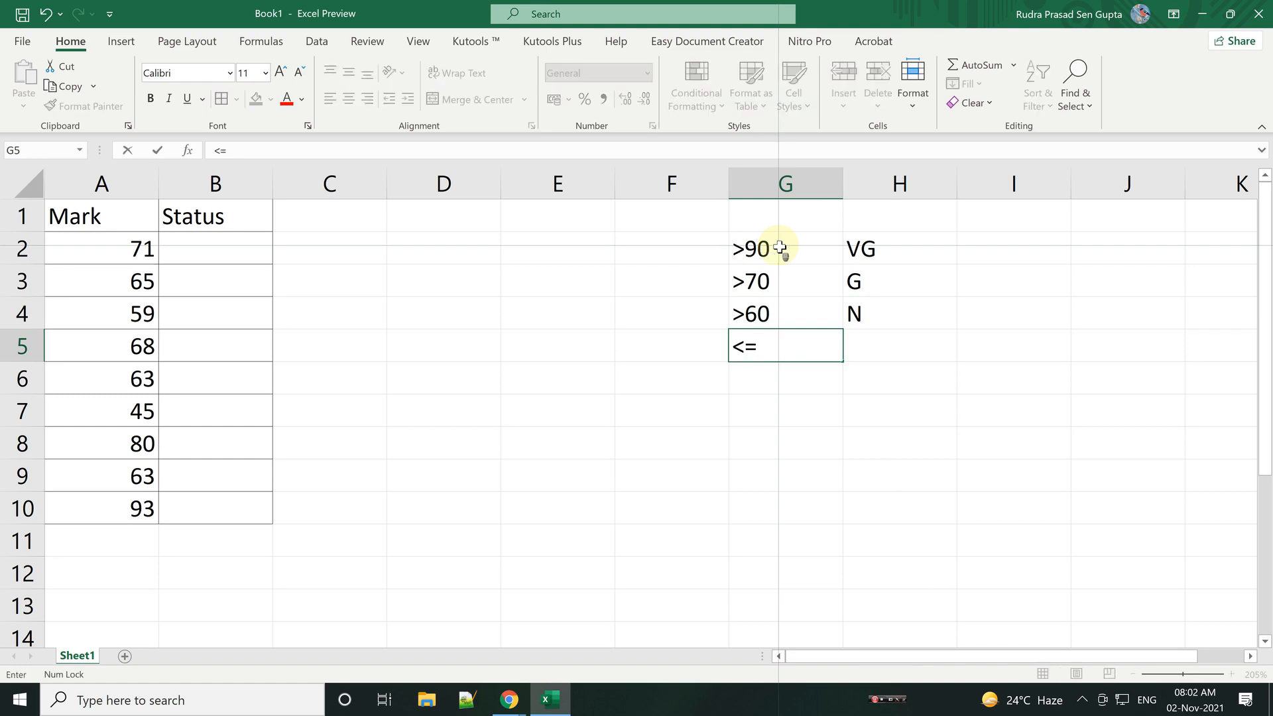
pyautogui.write('59')
pyautogui.press('Tab')
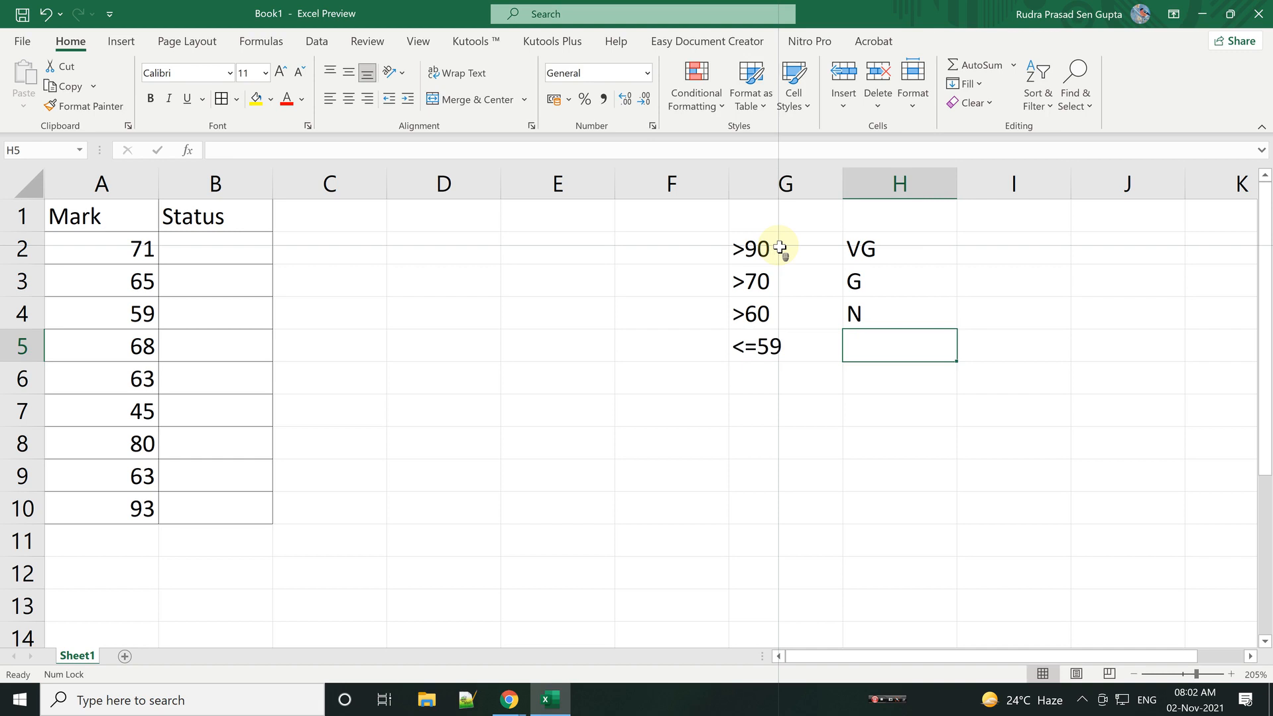
pyautogui.write('F')
pyautogui.press('Return')
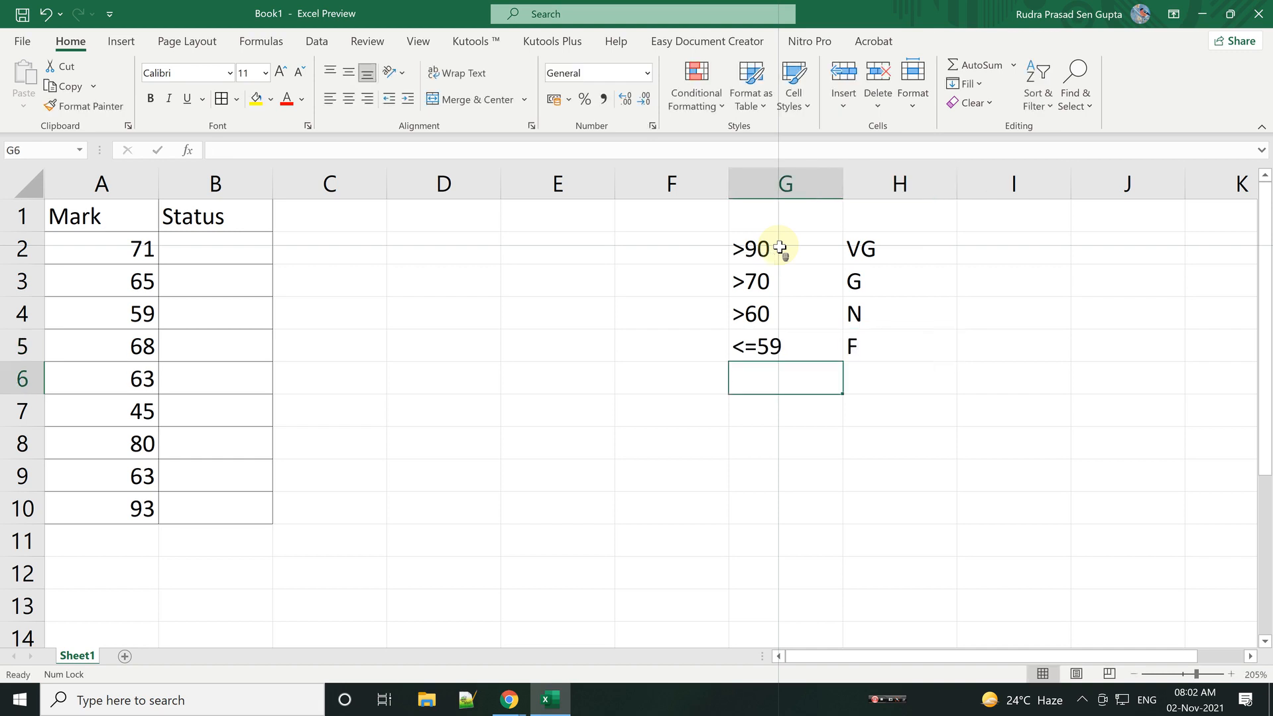
# Step: Switch to the Google Meet call, admit the person waiting to join, and return to the Excel workbook
pyautogui.hotkey('alt', 'Tab')
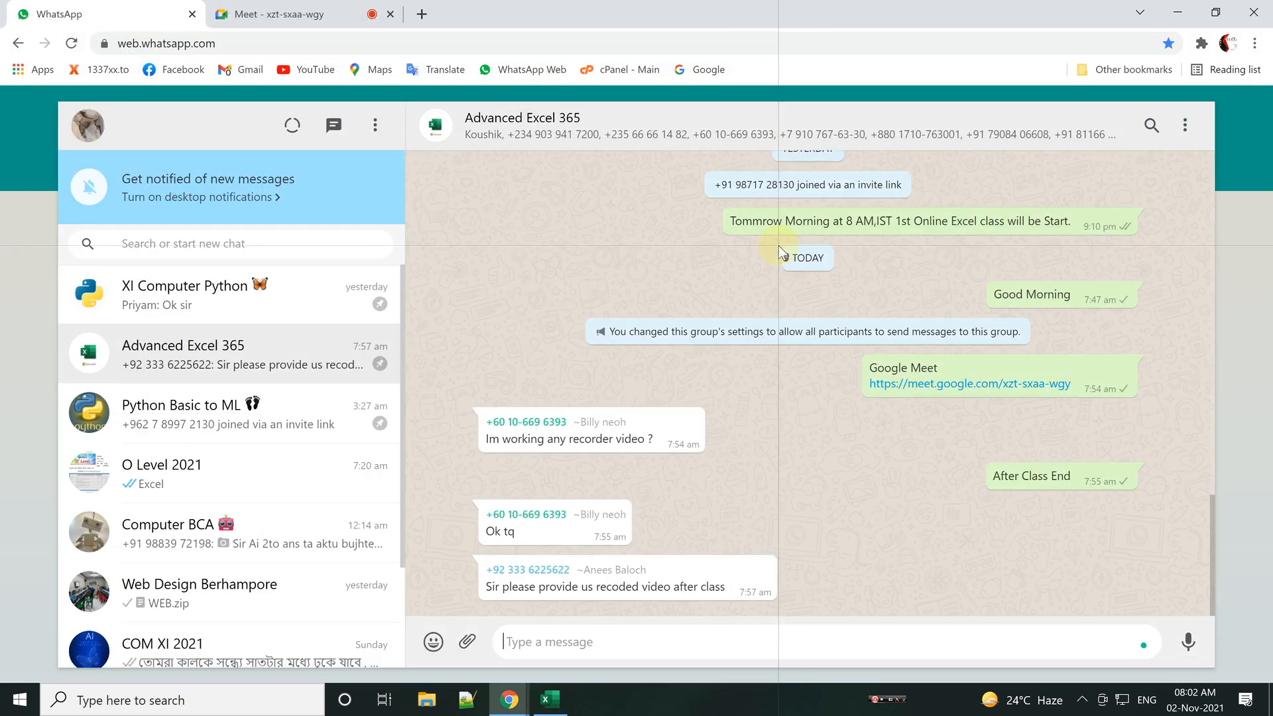
pyautogui.click(277, 14)
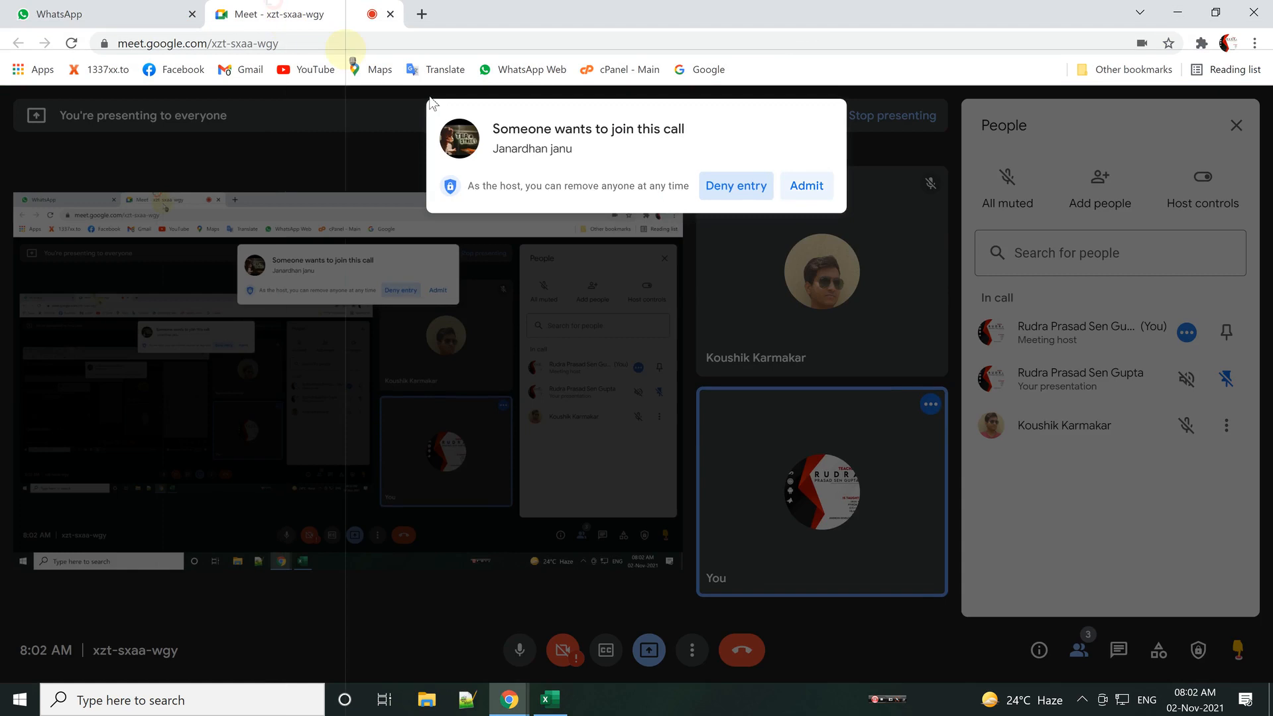
pyautogui.click(803, 197)
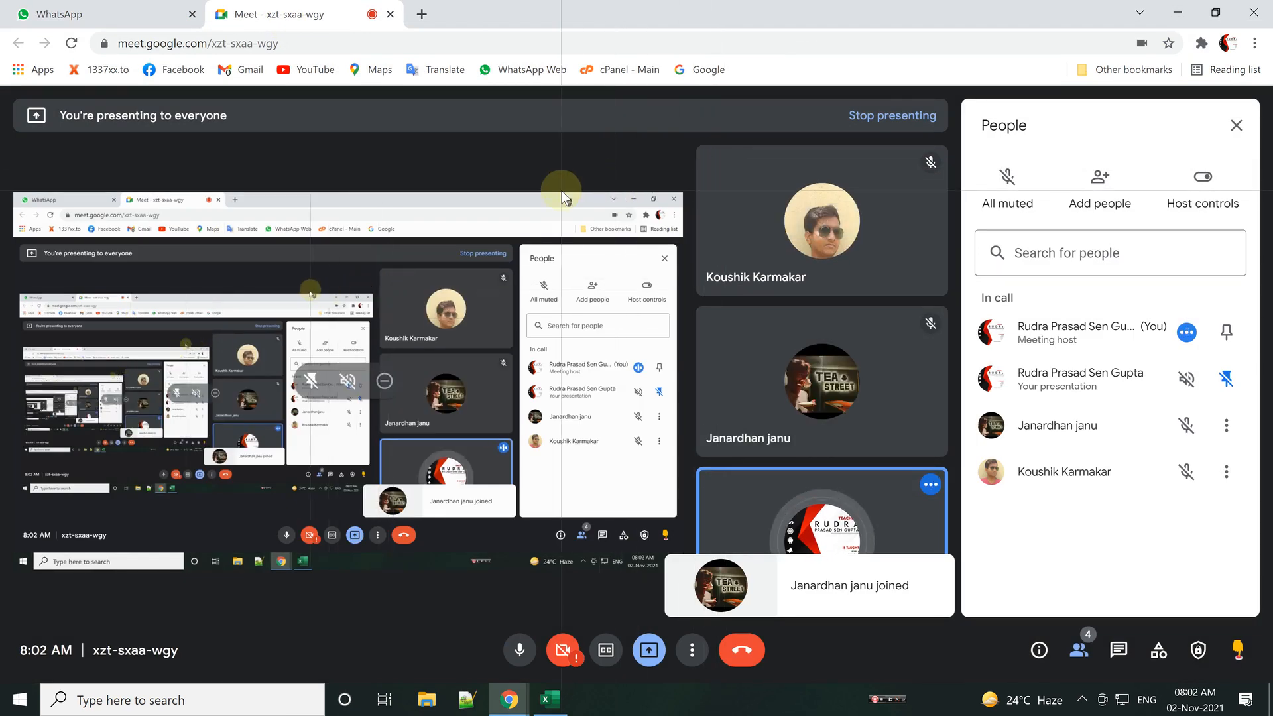
pyautogui.press('alt')
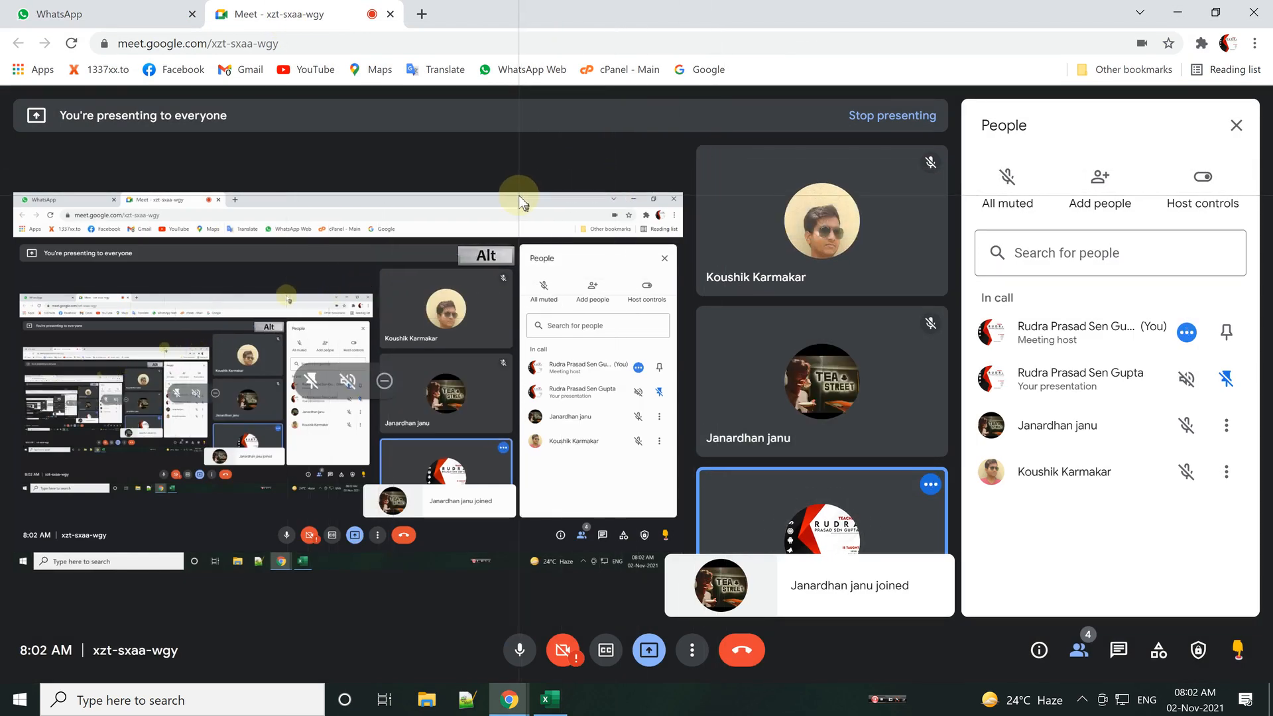
pyautogui.hotkey('alt', 'Tab')
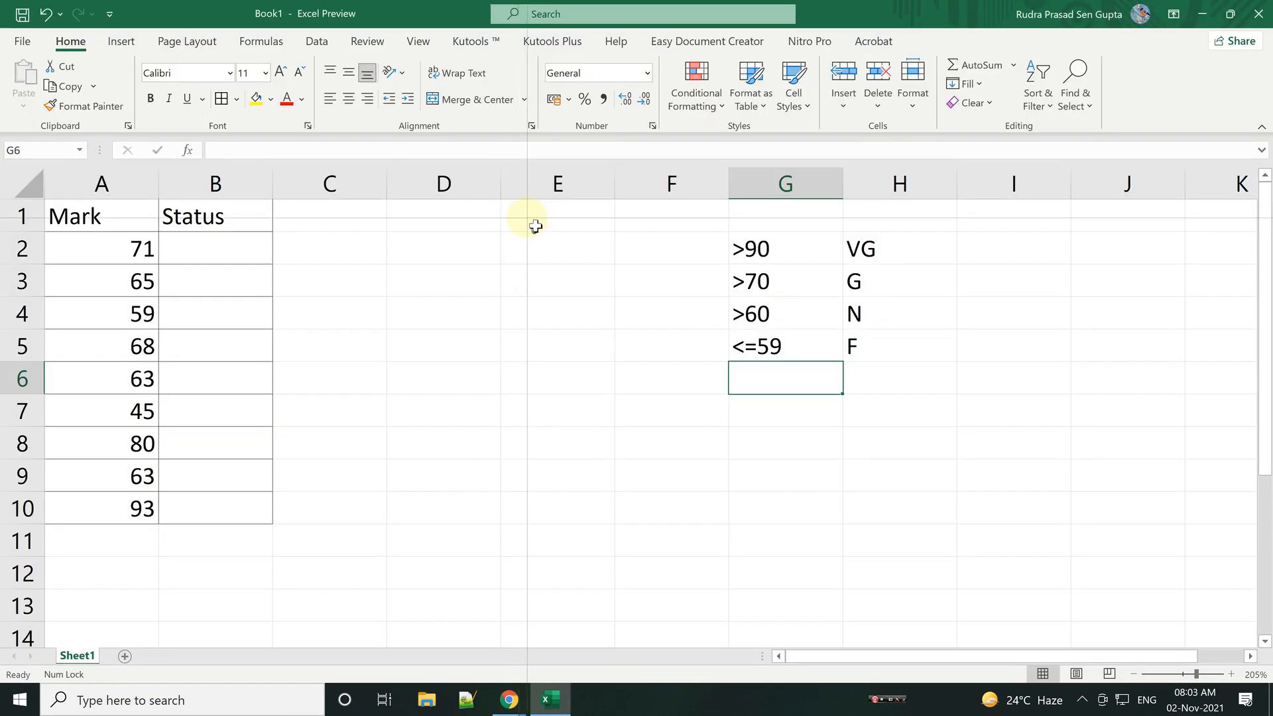
pyautogui.click(754, 219)
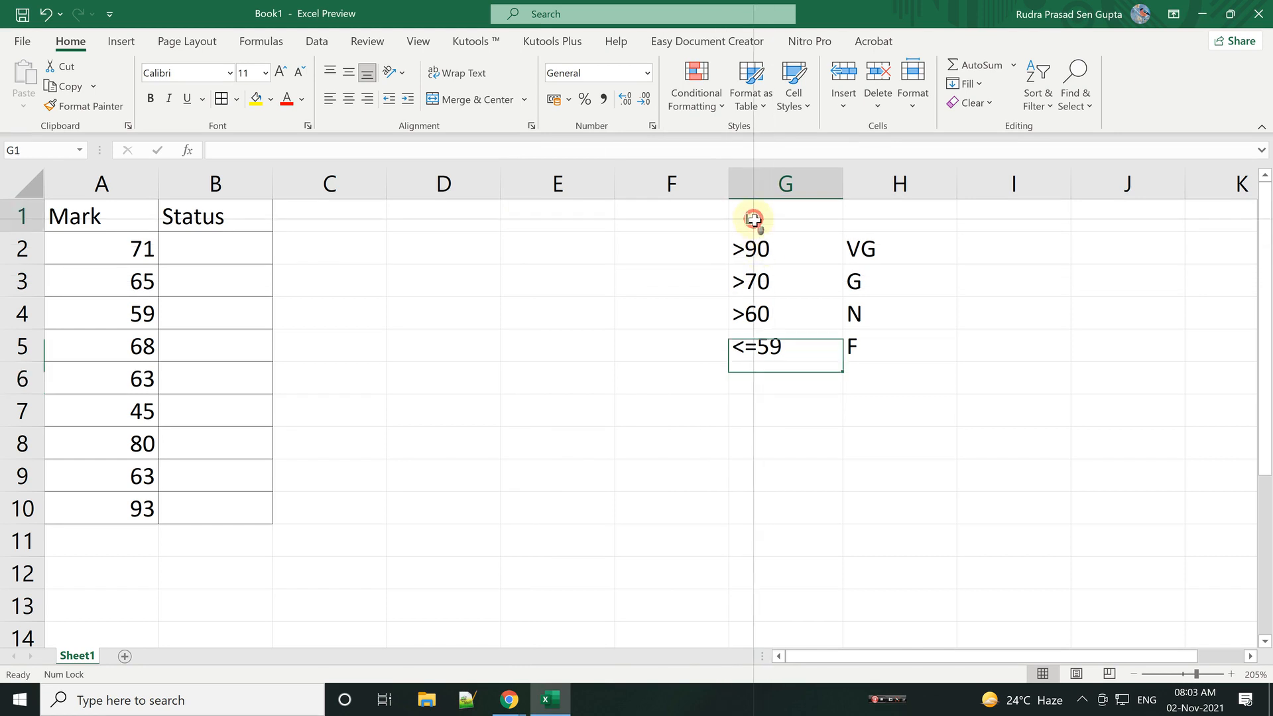
pyautogui.moveTo(753, 252); pyautogui.dragTo(855, 346)
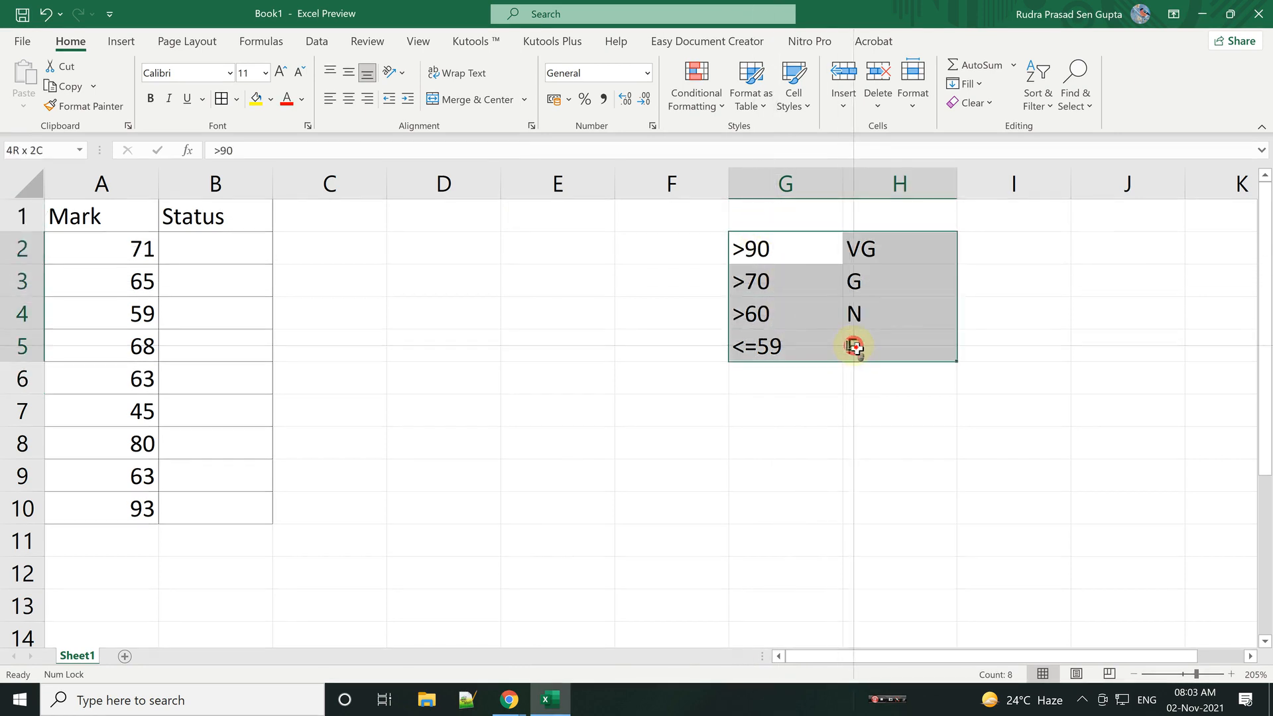
# Step: Start a nested IF formula in B2 that returns "VG" when A2>90 and opens a second IF otherwise
pyautogui.click(227, 251)
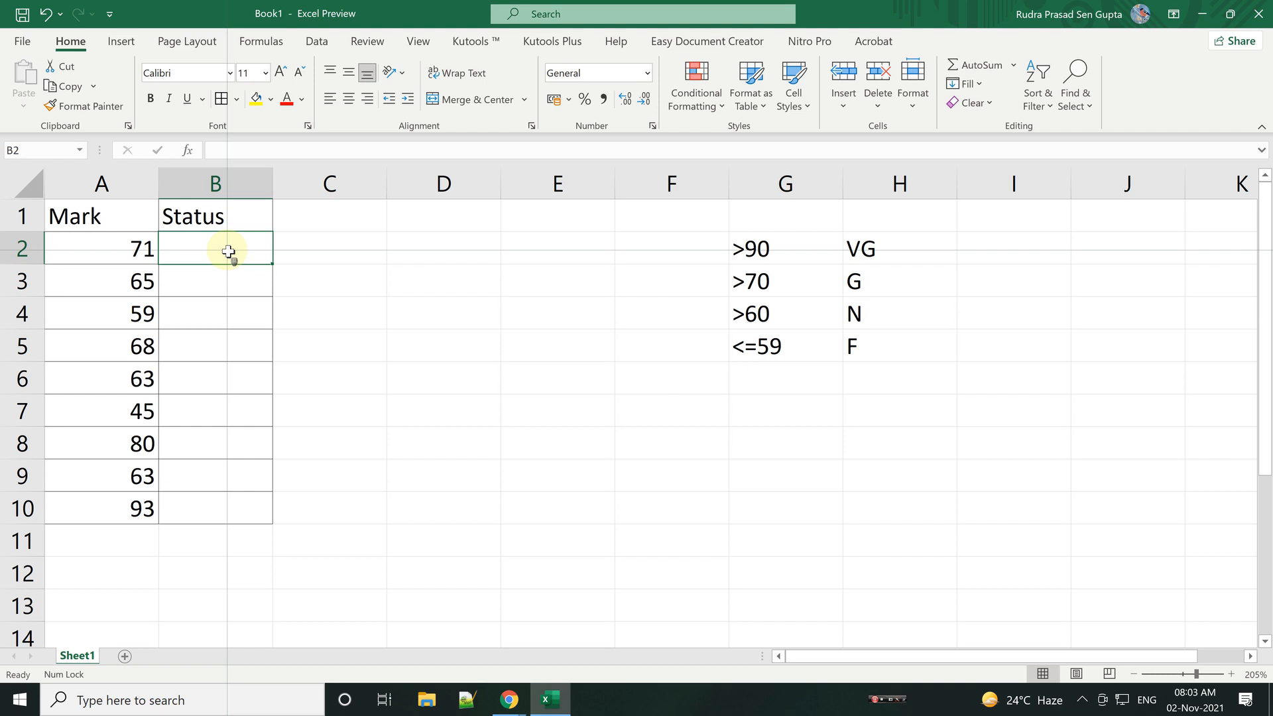
pyautogui.write('=if')
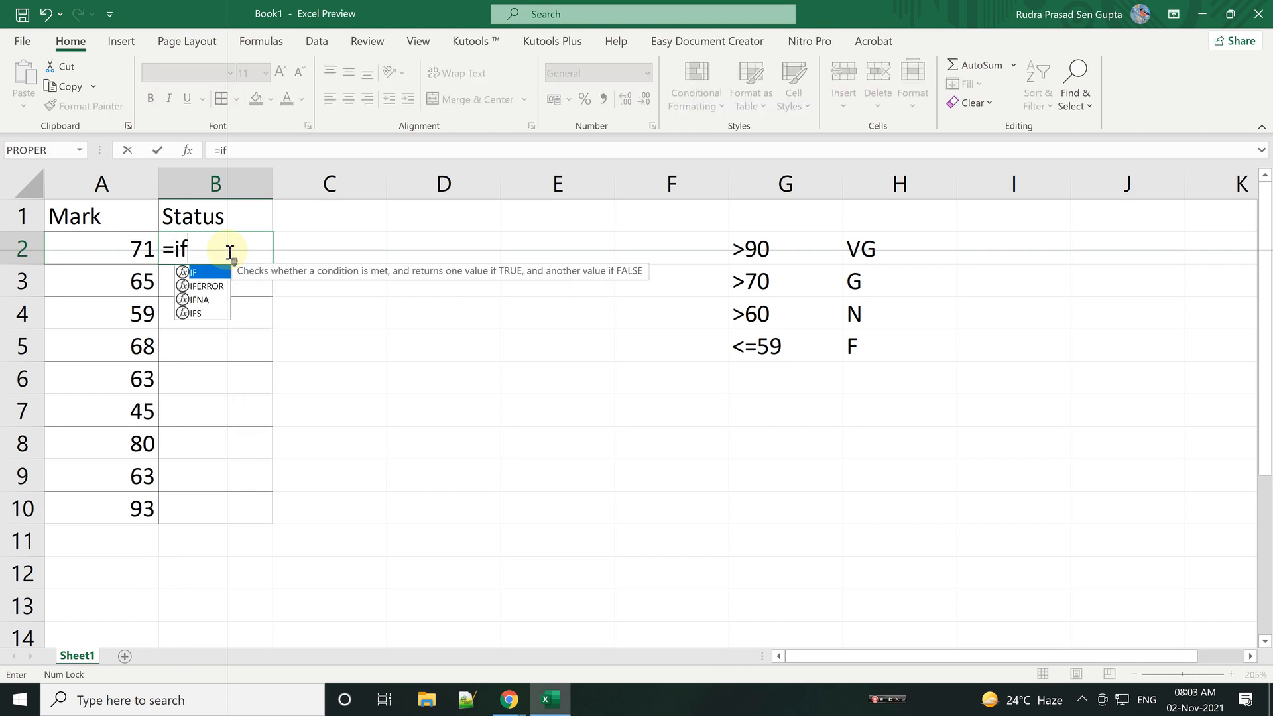
pyautogui.write('(')
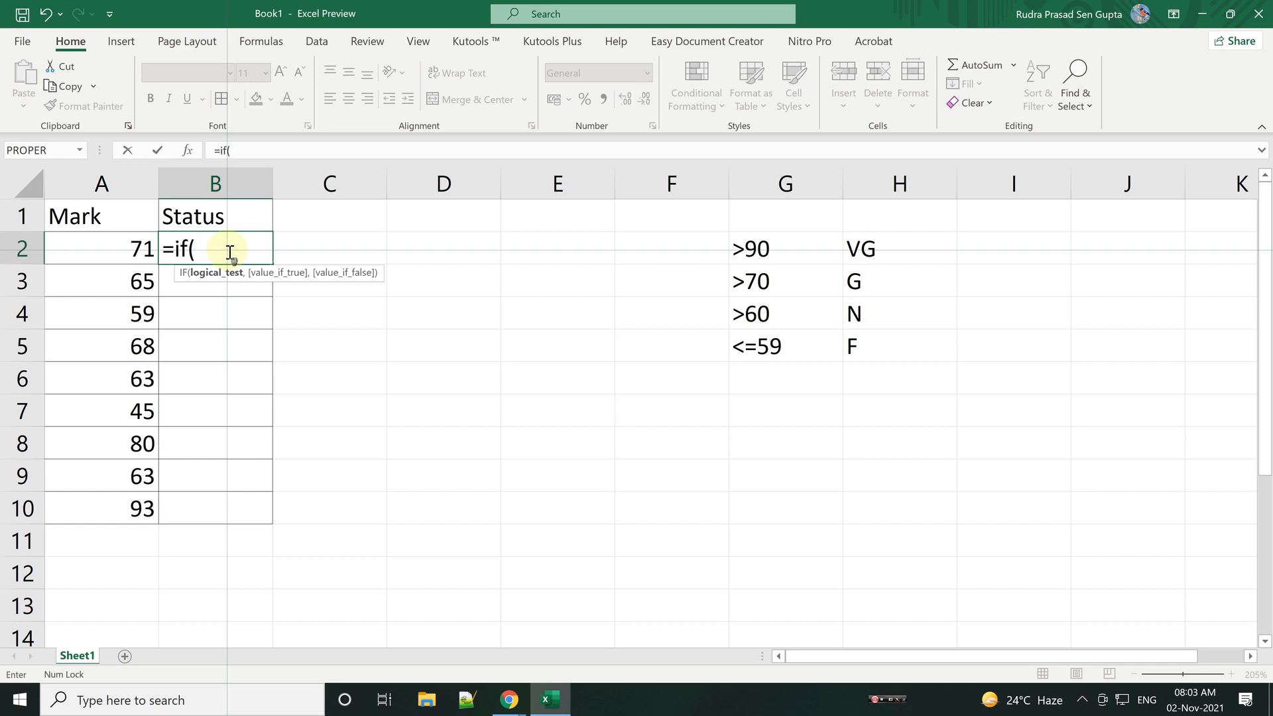
pyautogui.click(120, 250)
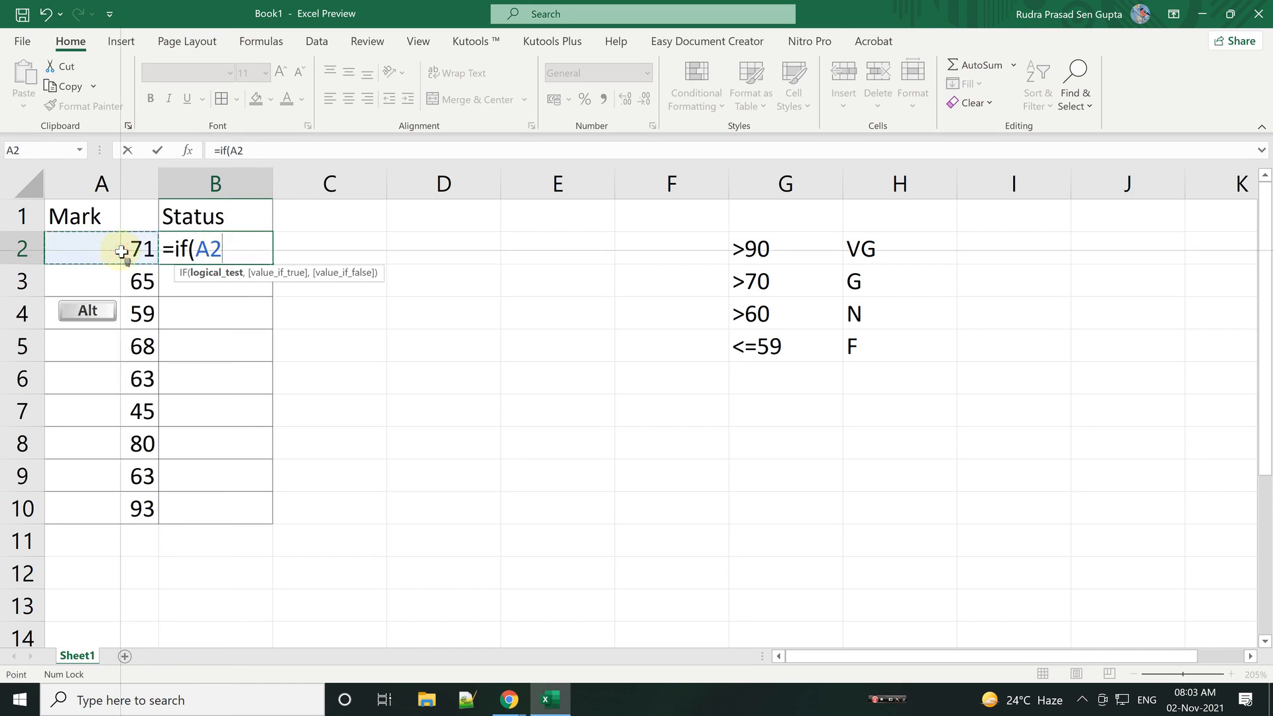
pyautogui.hotkey('alt', 'Tab')
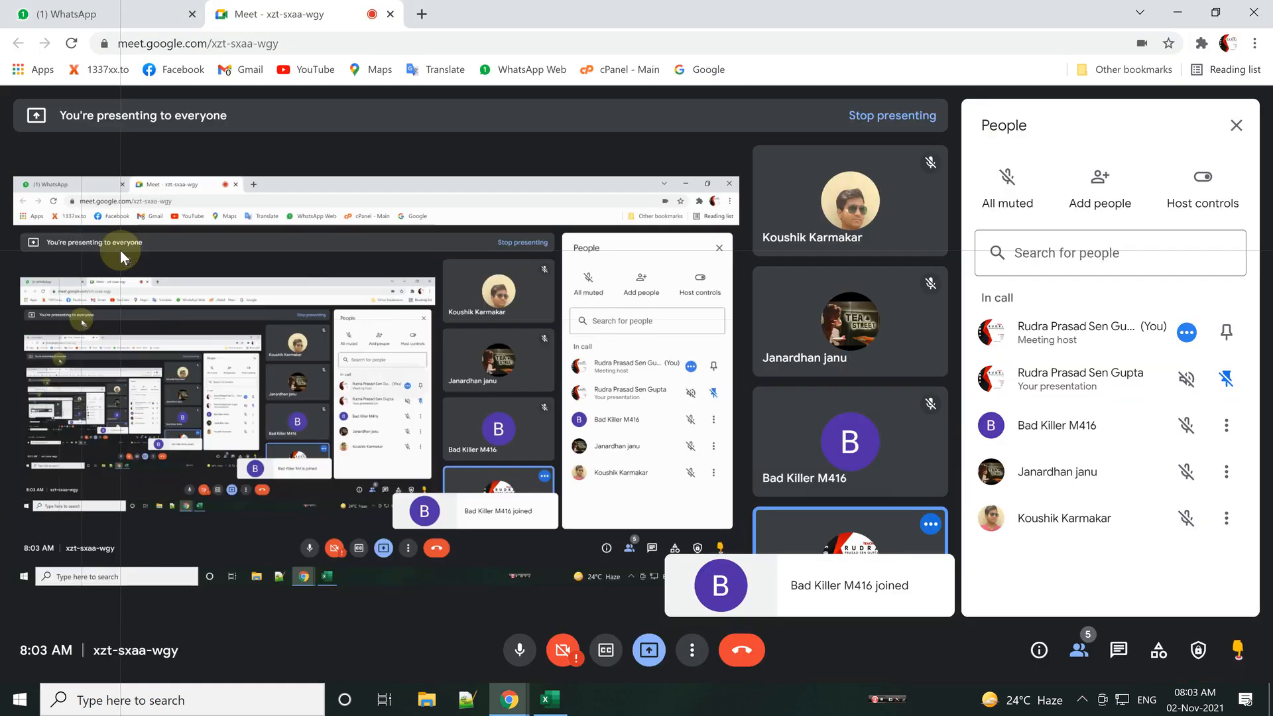
pyautogui.hotkey('alt', 'Tab')
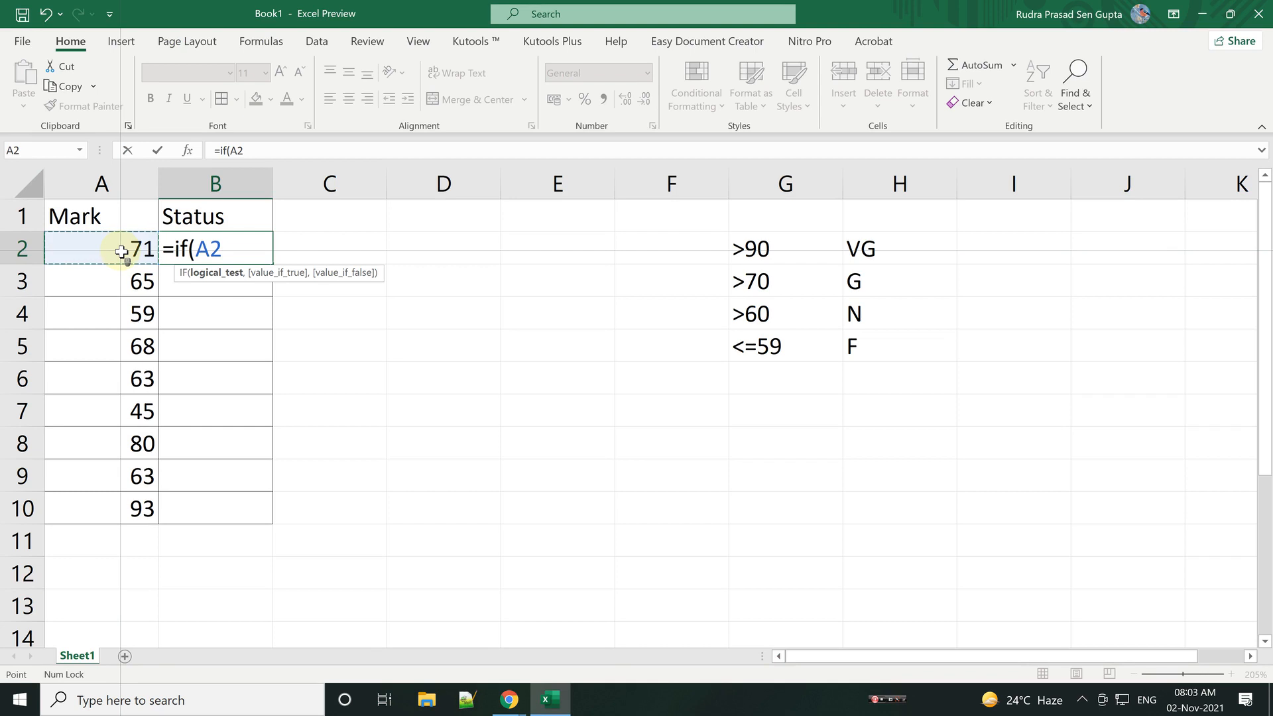
pyautogui.write('>')
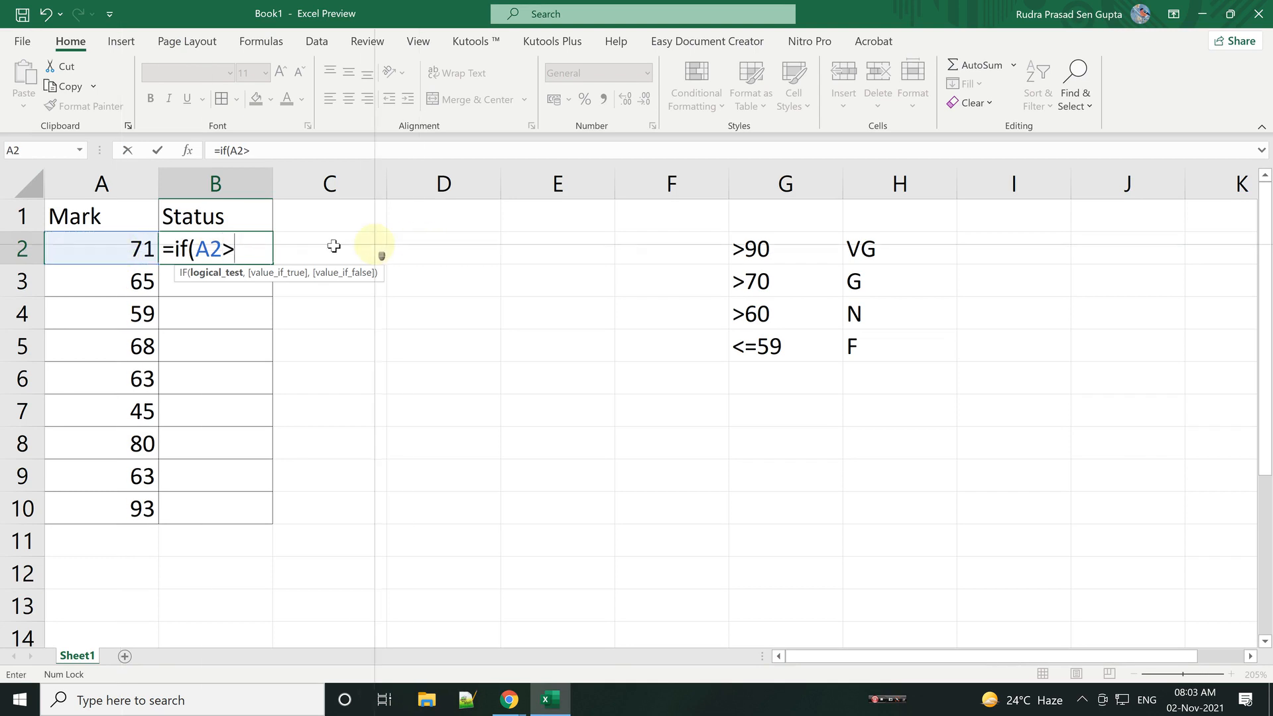
pyautogui.write('90')
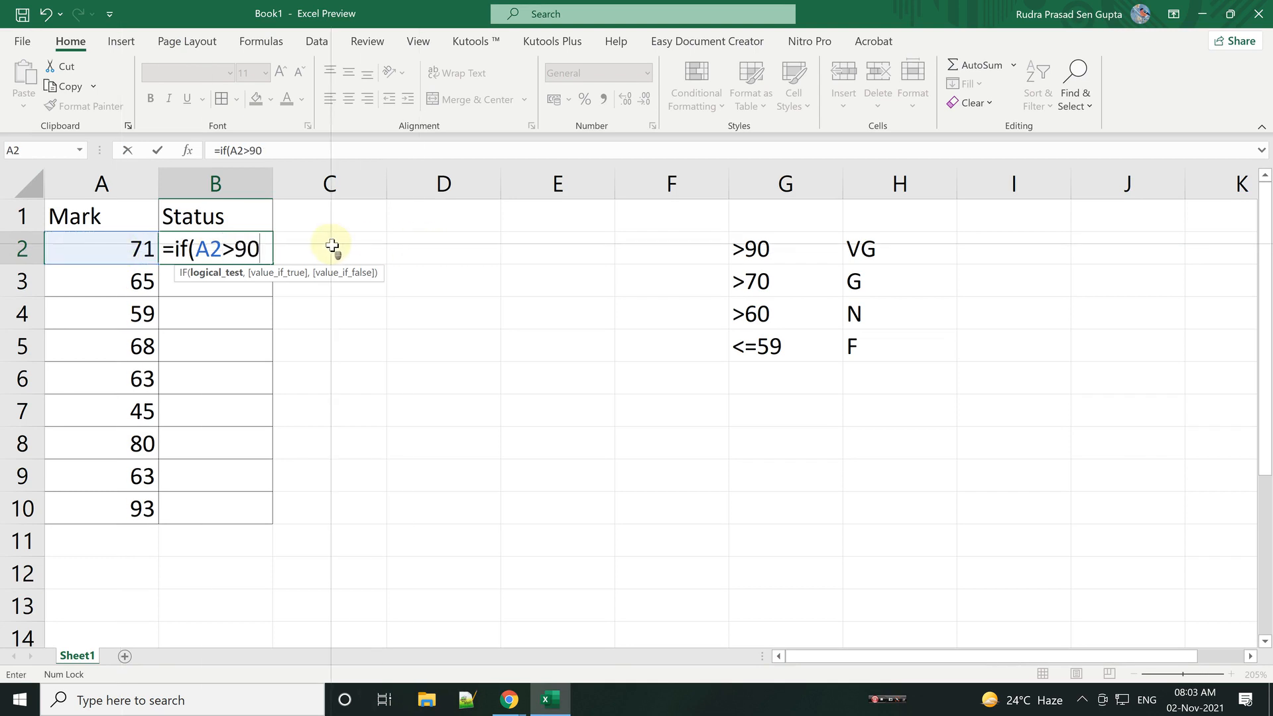
pyautogui.write(',"')
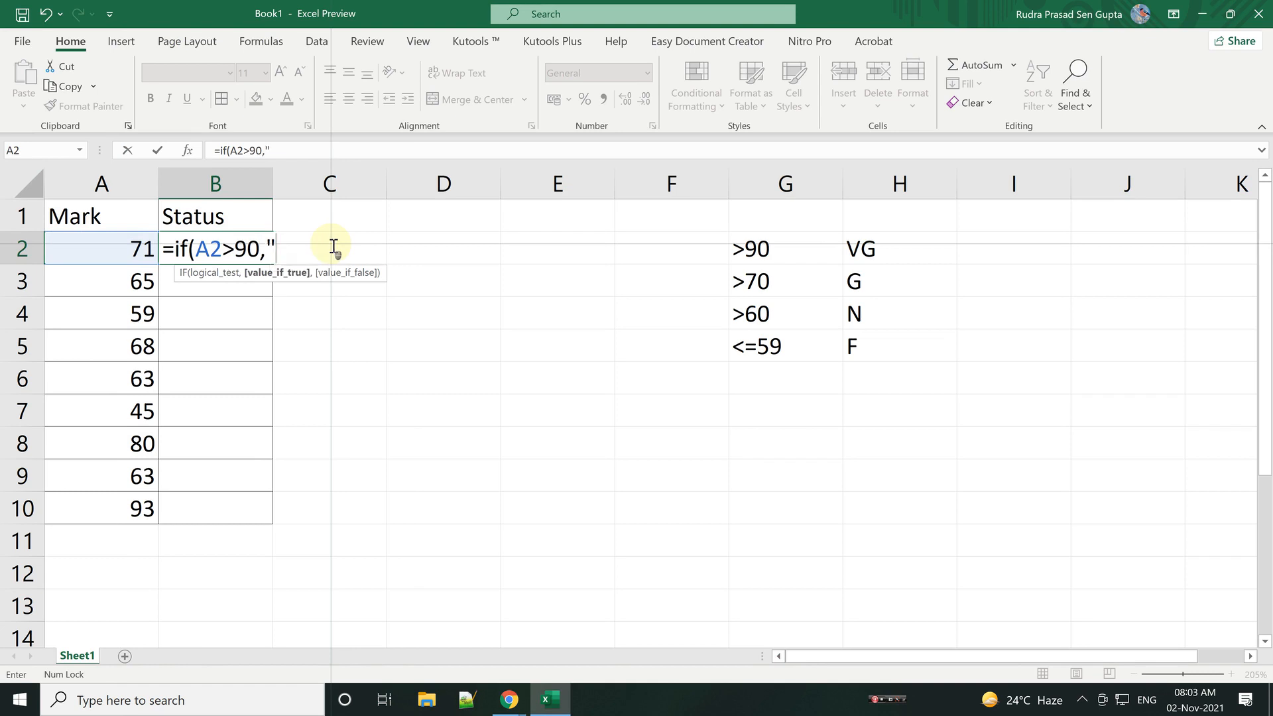
pyautogui.write('VG",if')
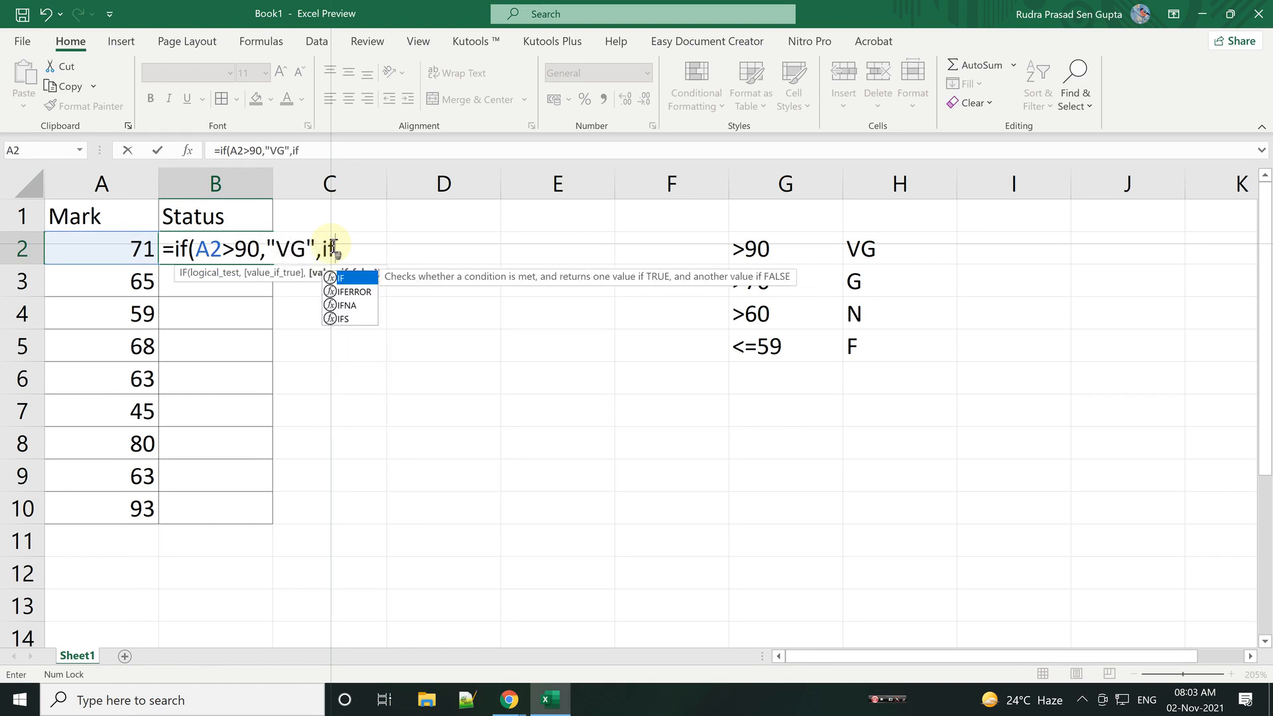
# Step: Add the second IF condition to the B2 formula so that A2>70 returns "G", followed by a third IF
pyautogui.write('(')
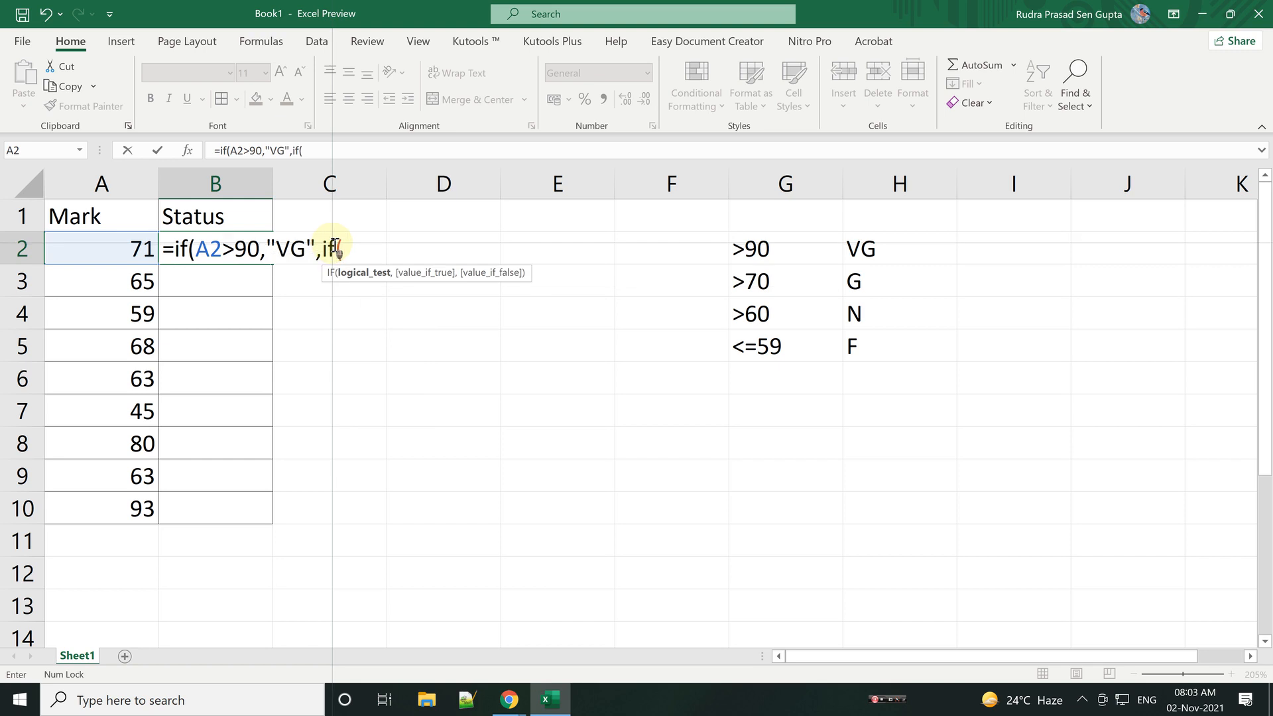
pyautogui.click(122, 247)
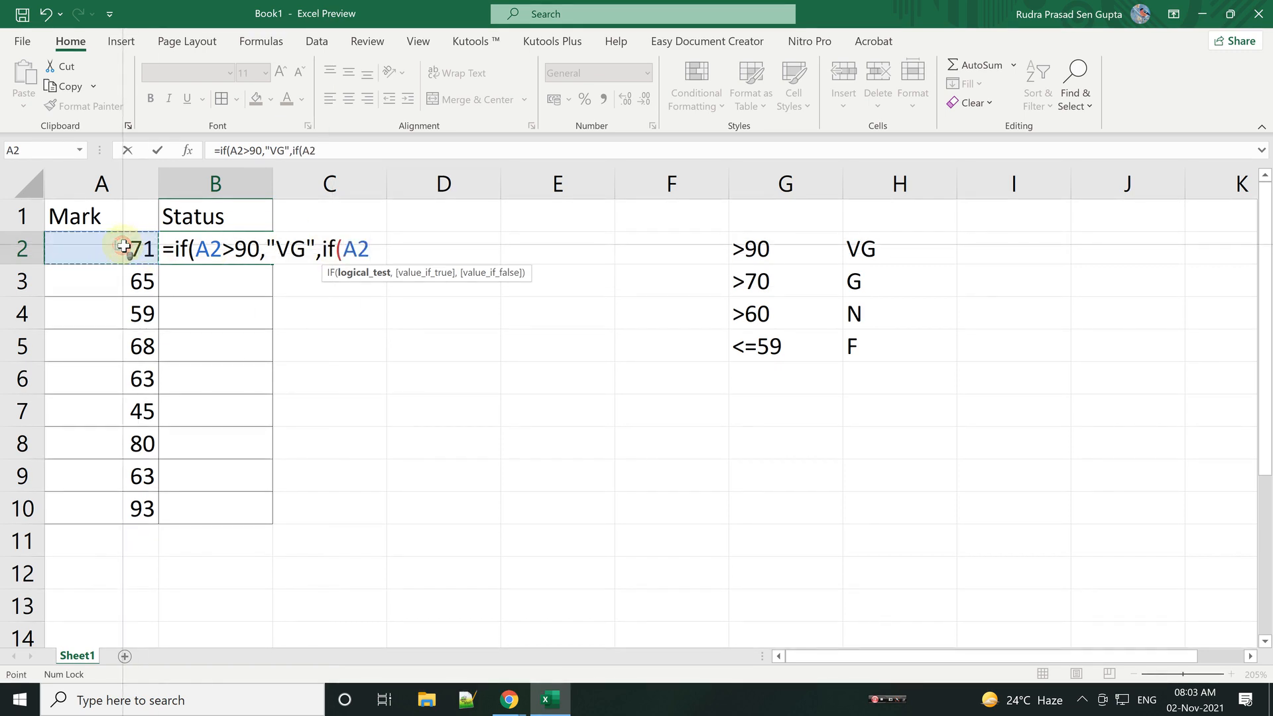
pyautogui.write('>70,')
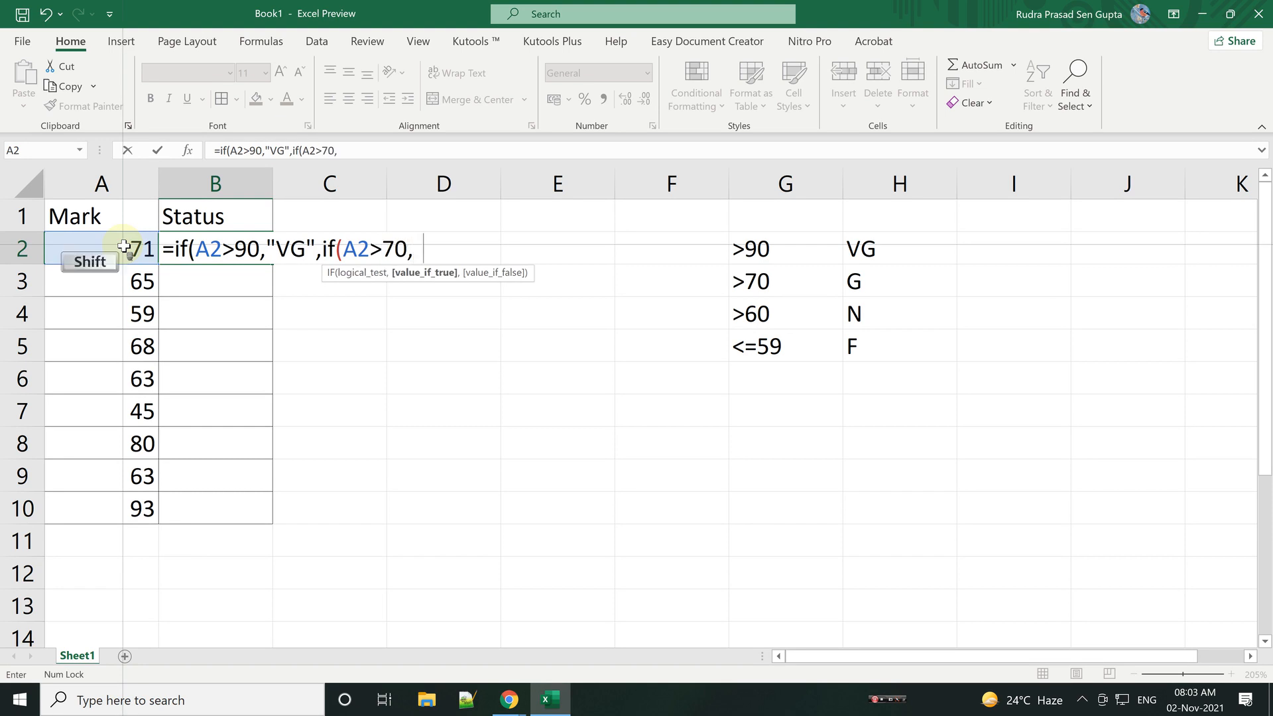
pyautogui.write('"G",if')
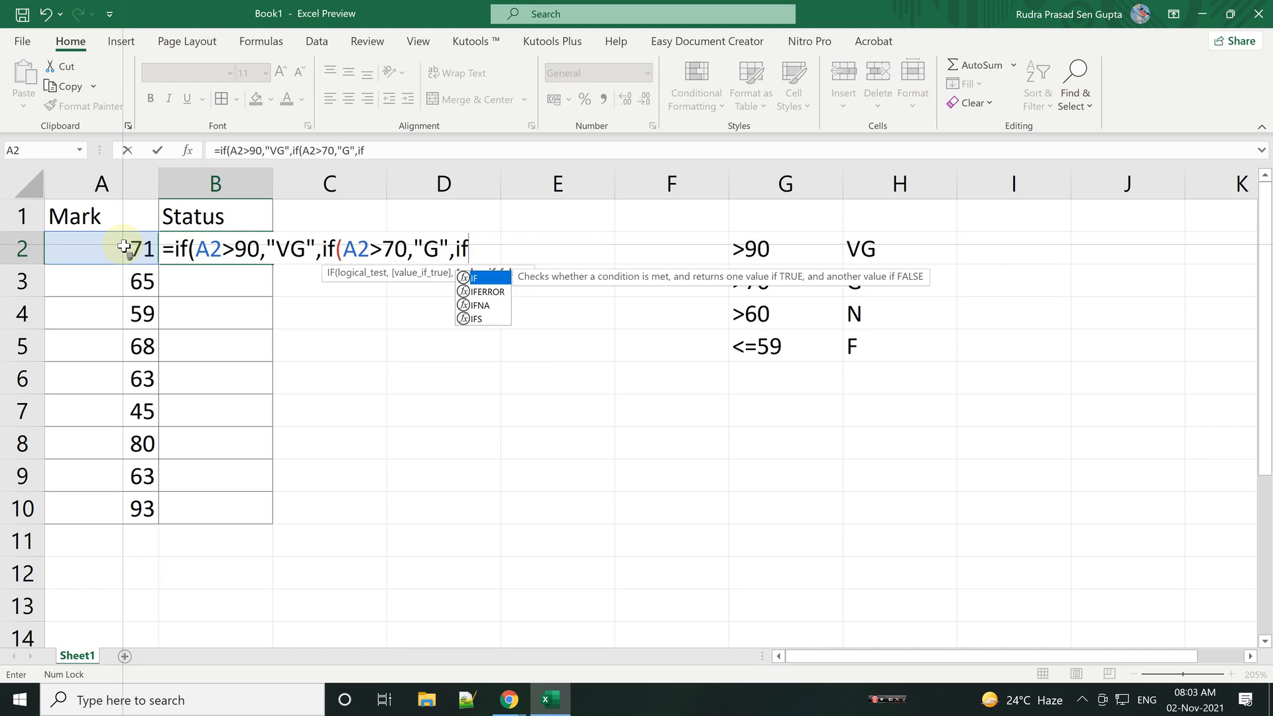
# Step: Finish the B2 formula with A2>60 returning "N" and "F" for everything else, and enter it
pyautogui.write('(')
pyautogui.click(124, 247)
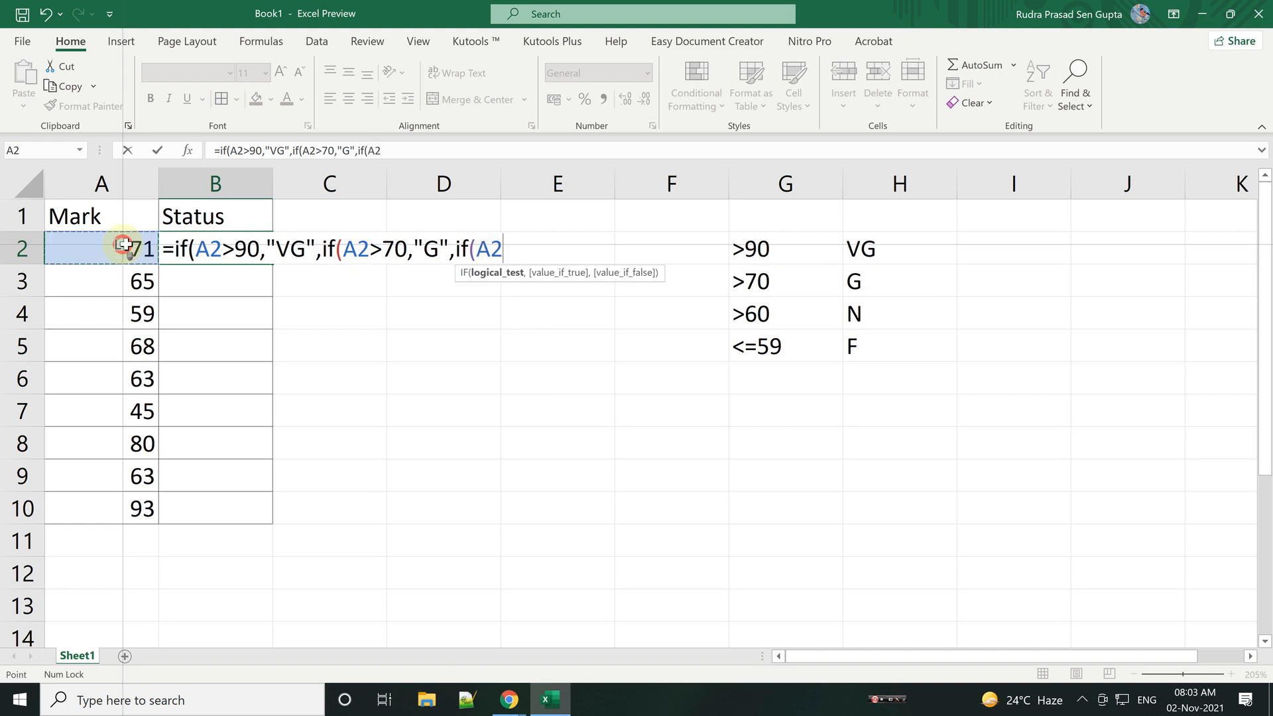
pyautogui.write('>')
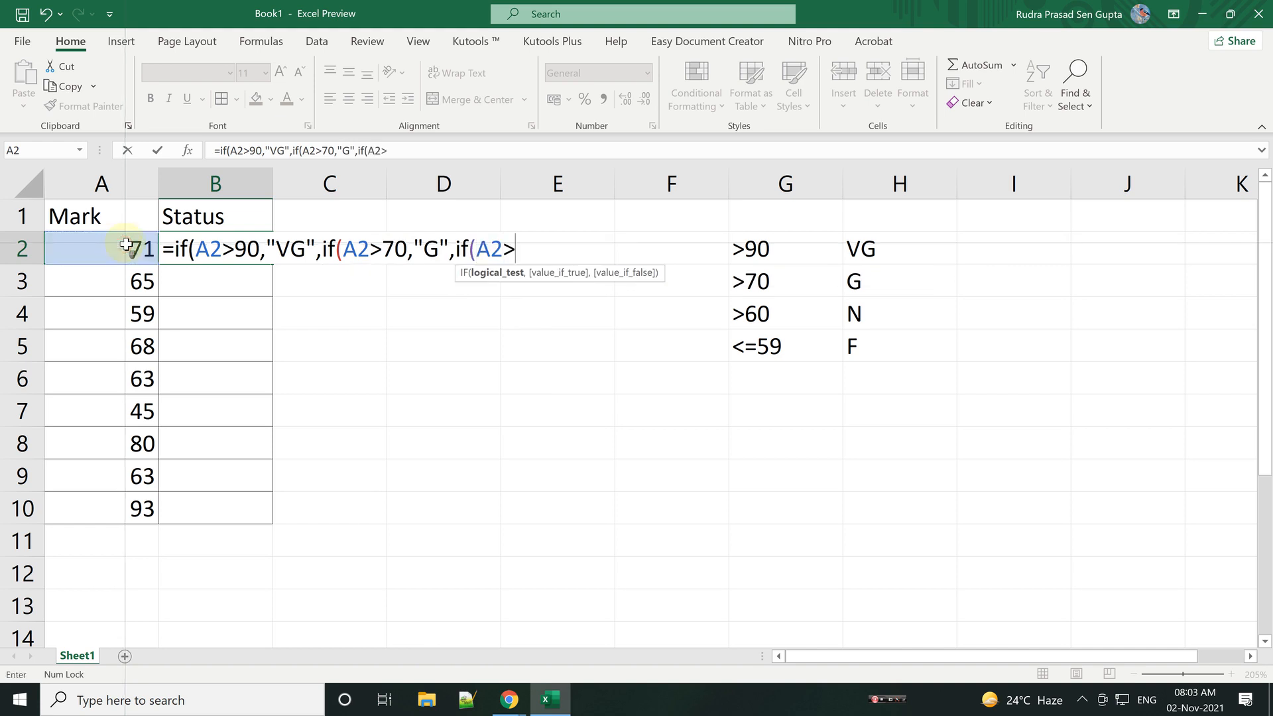
pyautogui.write('60,"N')
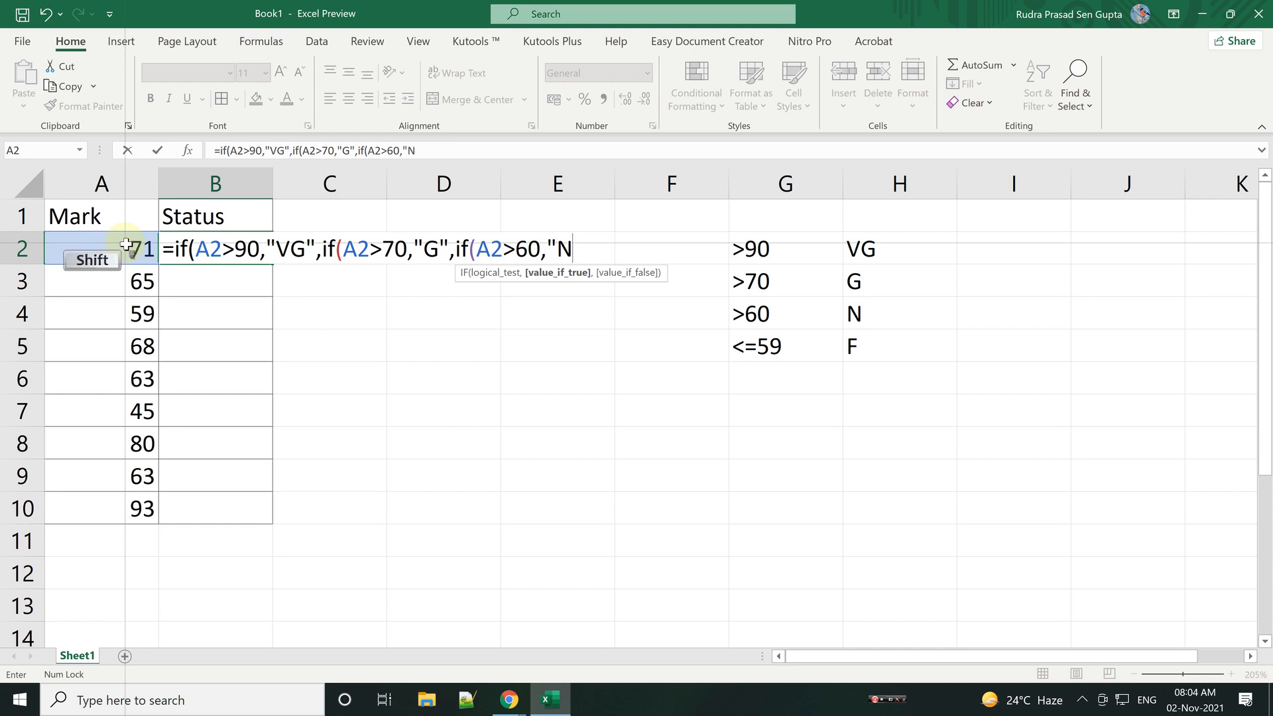
pyautogui.write('",')
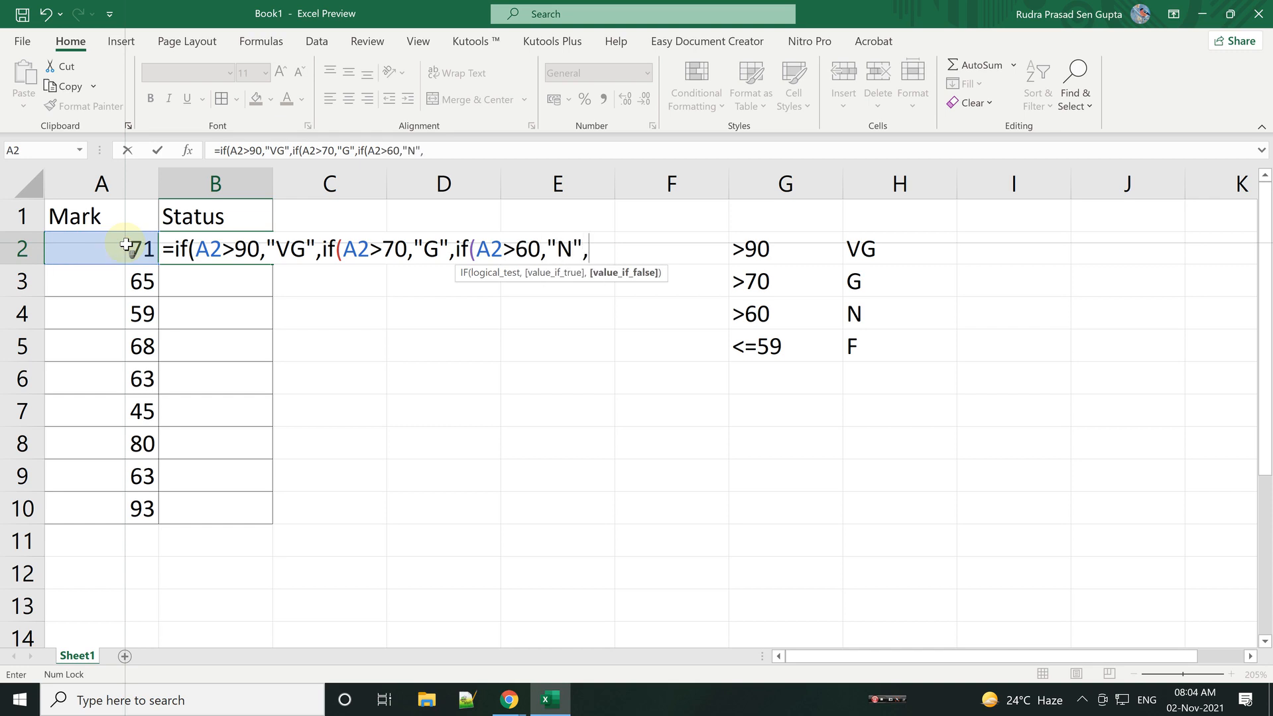
pyautogui.press('shift')
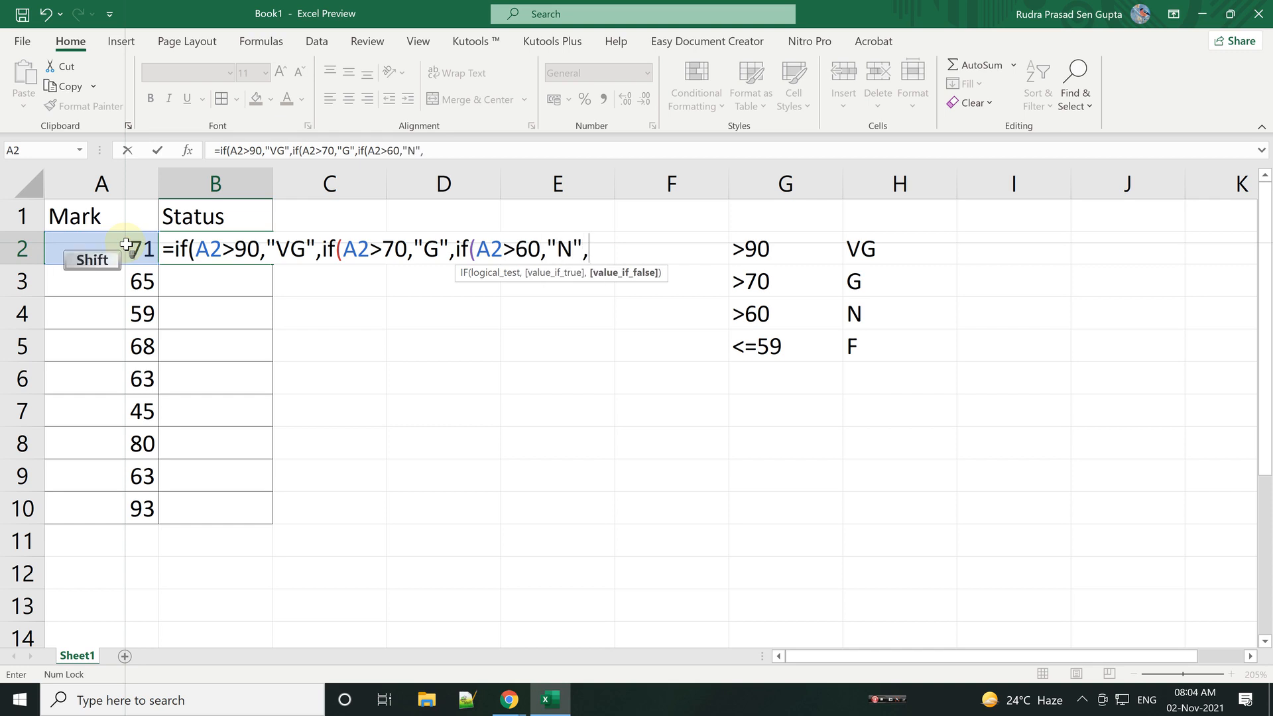
pyautogui.write('"F")))')
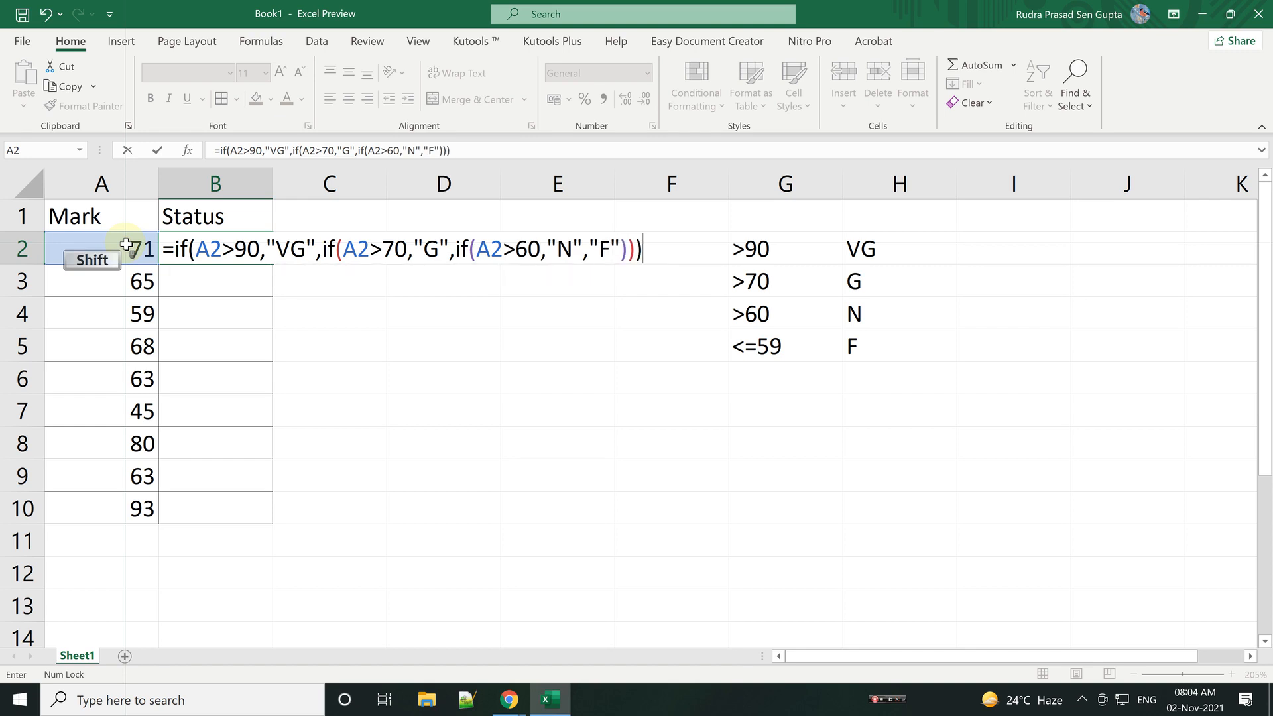
pyautogui.press('Return')
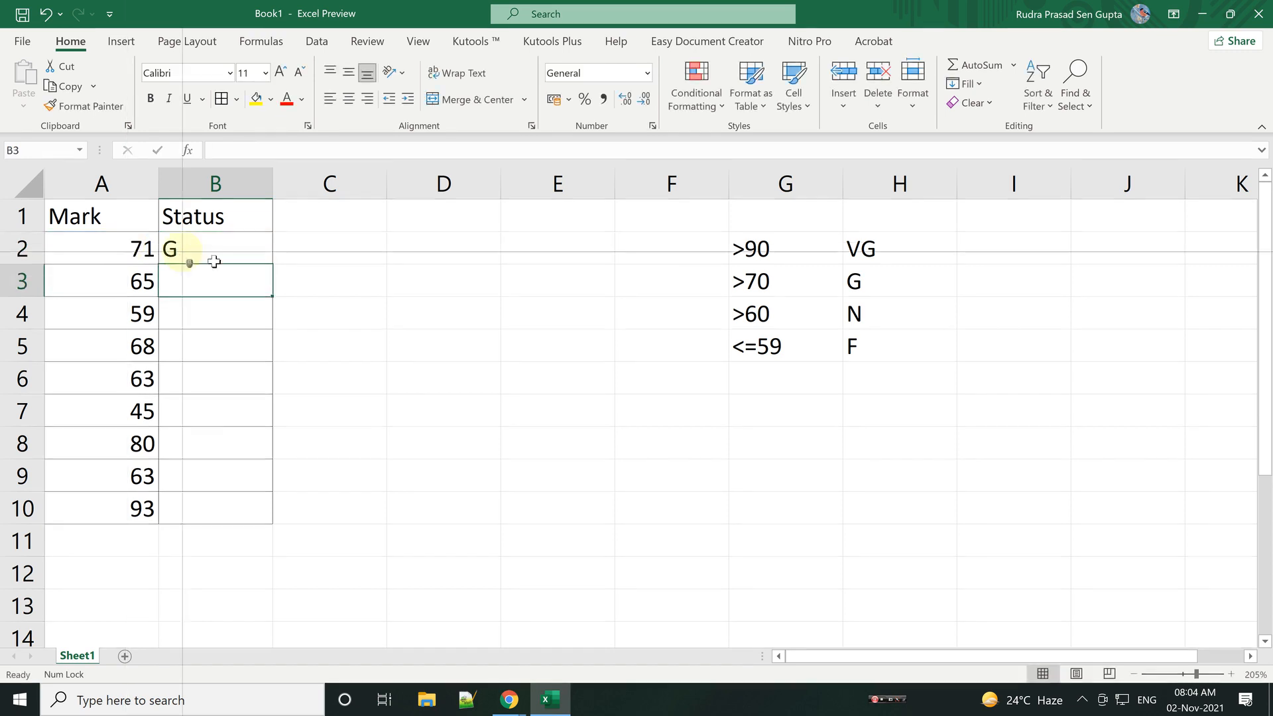
# Step: Fill the status formula from B2 down to B10
pyautogui.click(238, 247)
pyautogui.moveTo(270, 264); pyautogui.dragTo(271, 265)
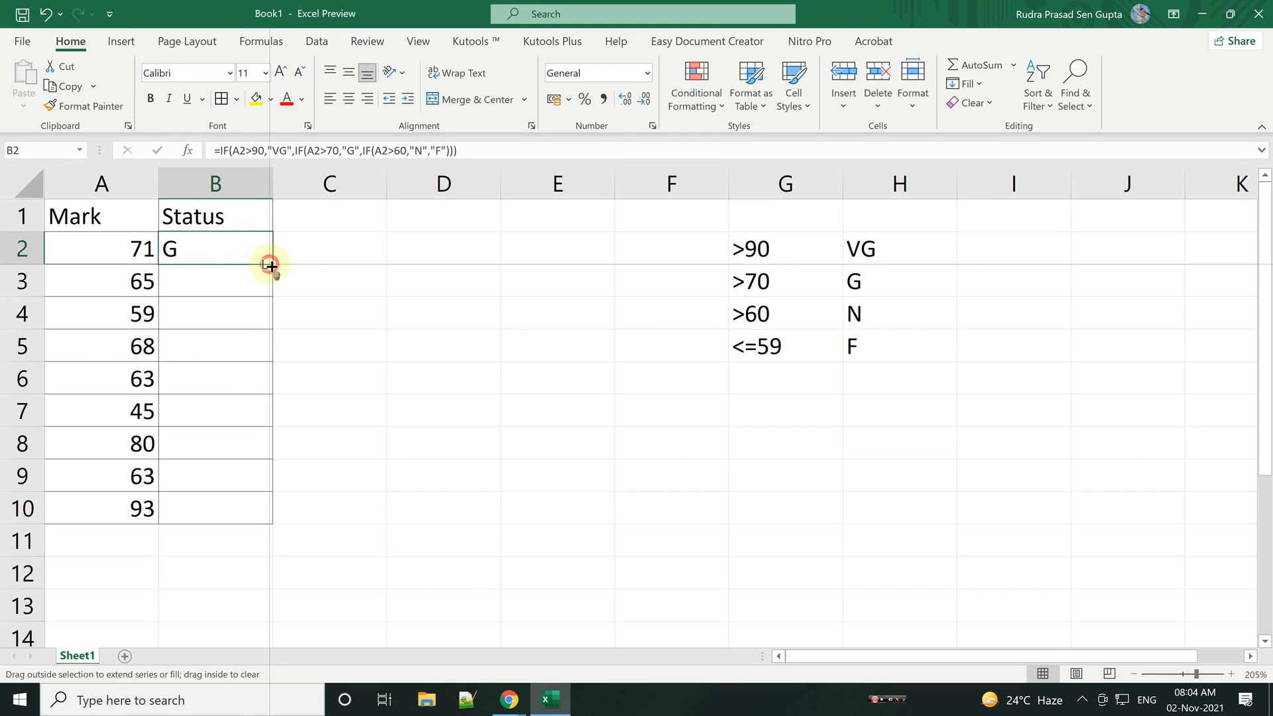
pyautogui.doubleClick(269, 265)
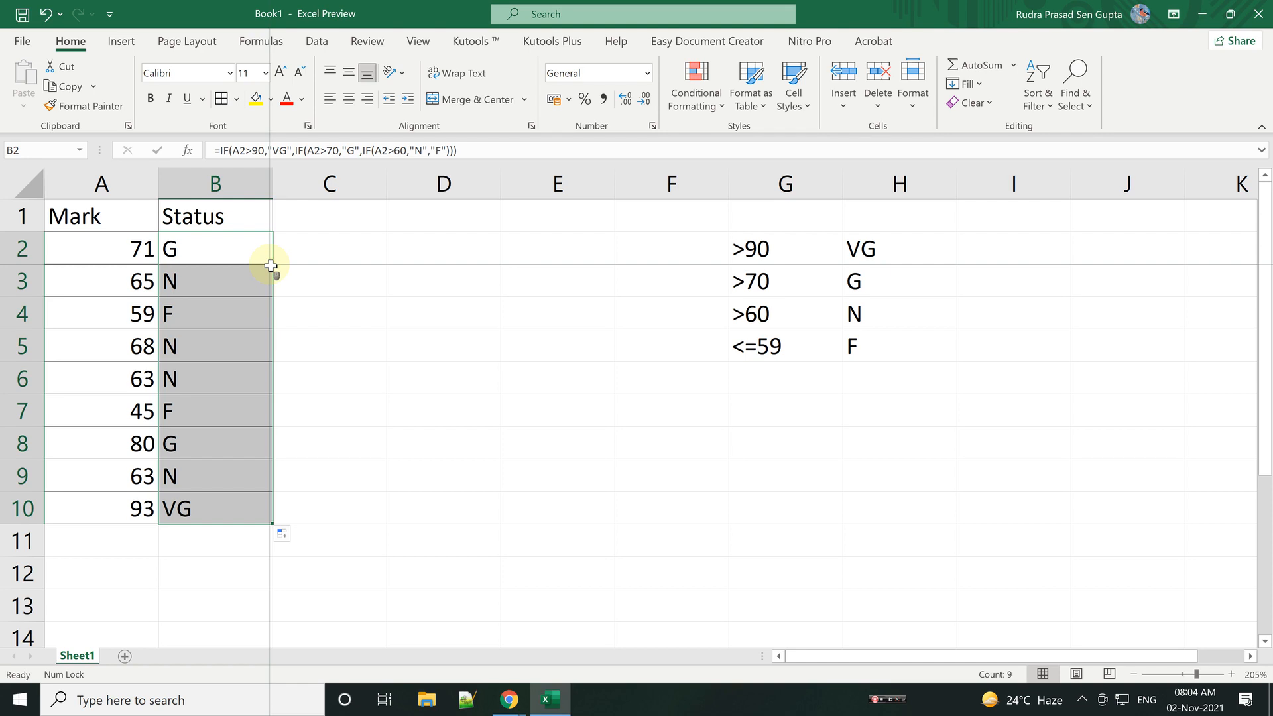
# Step: Evaluate the A2>70 condition inside the B2 formula, and leave the cell without keeping the evaluated value
pyautogui.moveTo(271, 266); pyautogui.dragTo(240, 254)
pyautogui.doubleClick(240, 253)
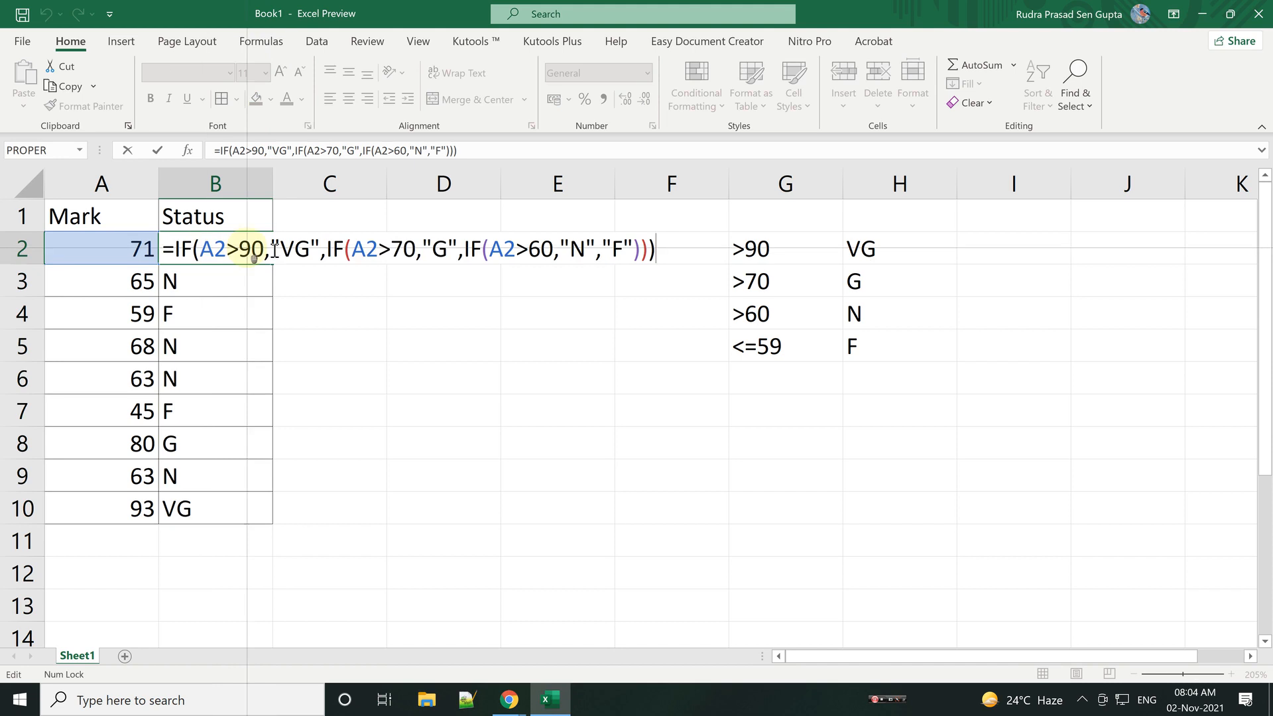
pyautogui.moveTo(416, 251); pyautogui.dragTo(356, 252)
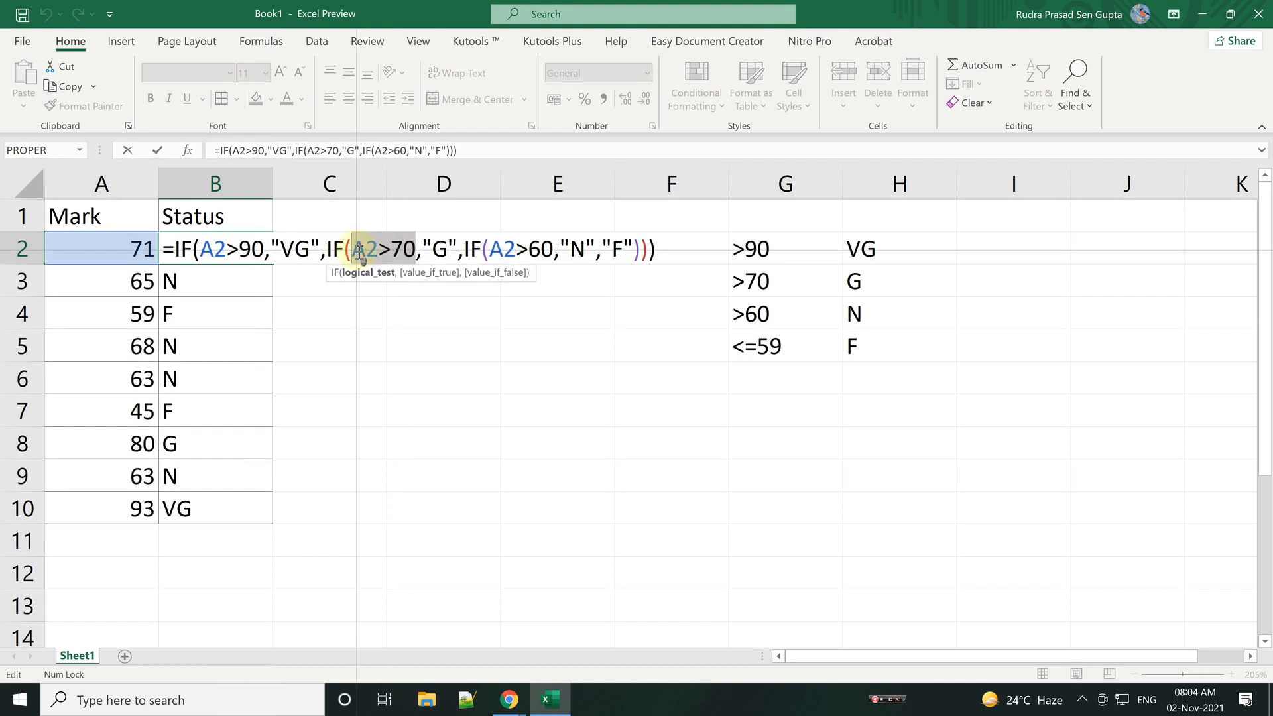
pyautogui.press('F9')
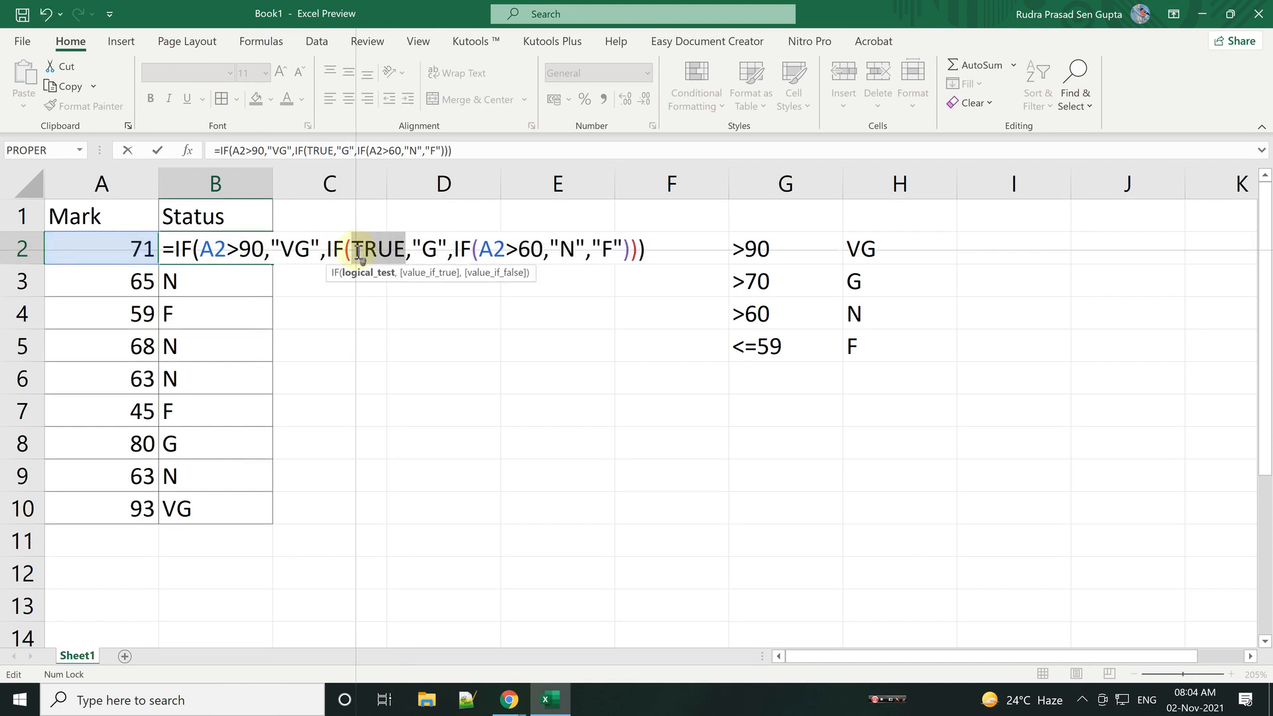
pyautogui.press('Escape')
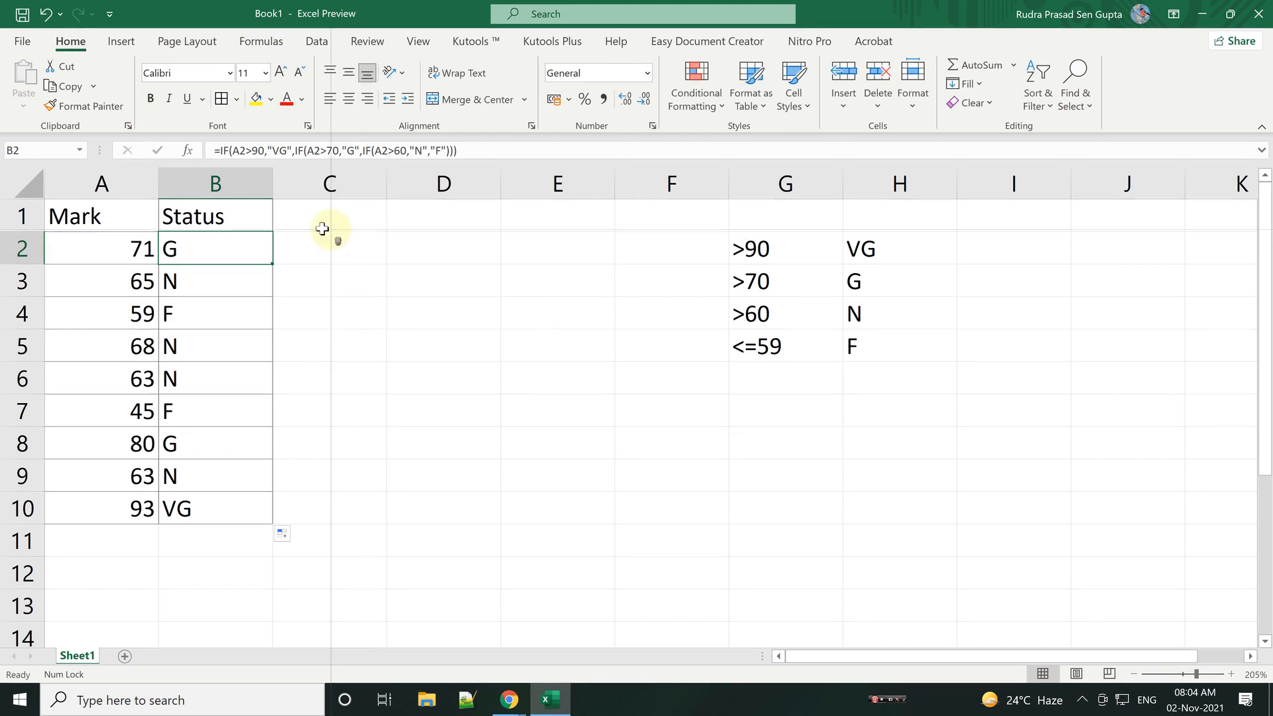
# Step: Change the header in B1 to "Status (if)" and enter the header "ifs" in C1
pyautogui.click(249, 218)
pyautogui.doubleClick(249, 218)
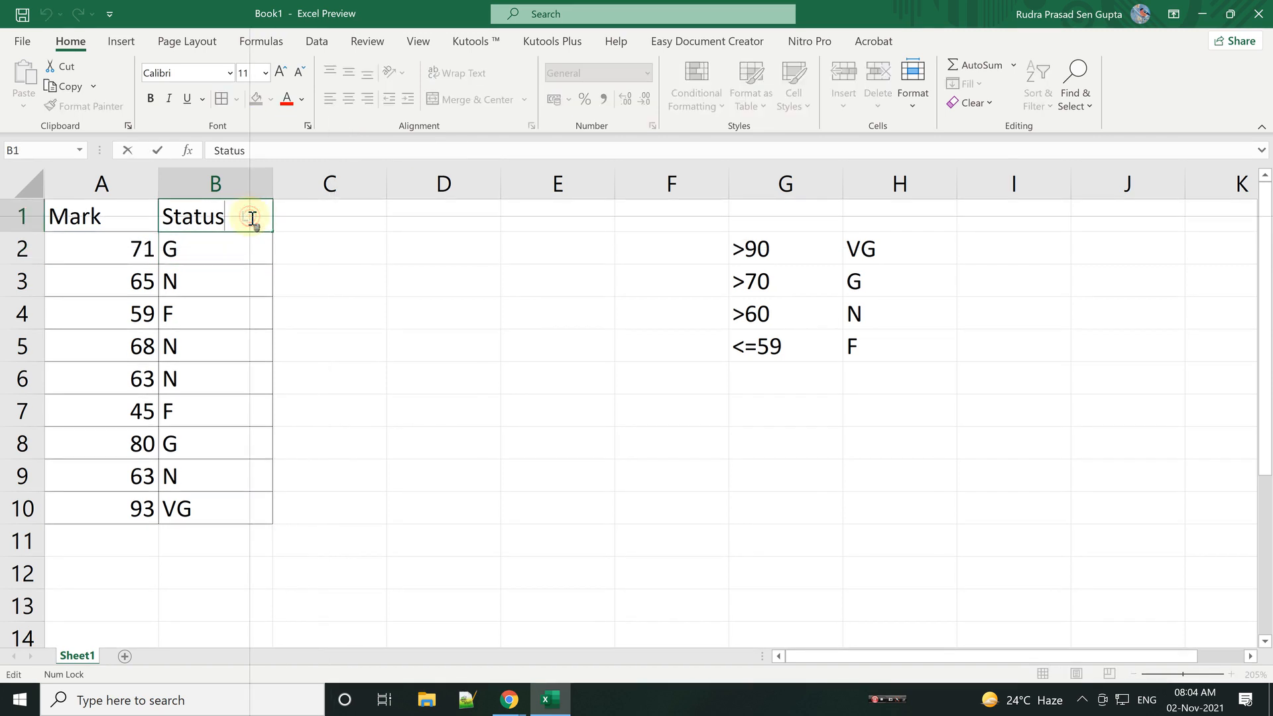
pyautogui.write('(if)')
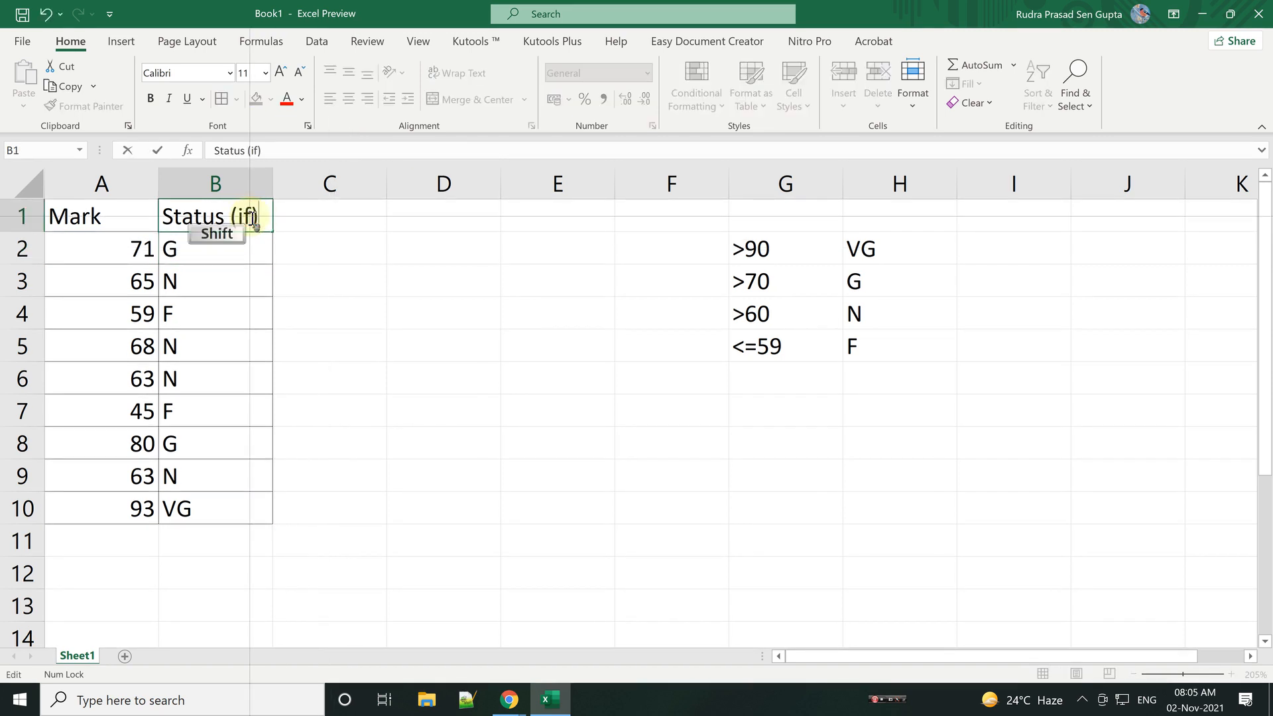
pyautogui.press('Tab')
pyautogui.write('ifs')
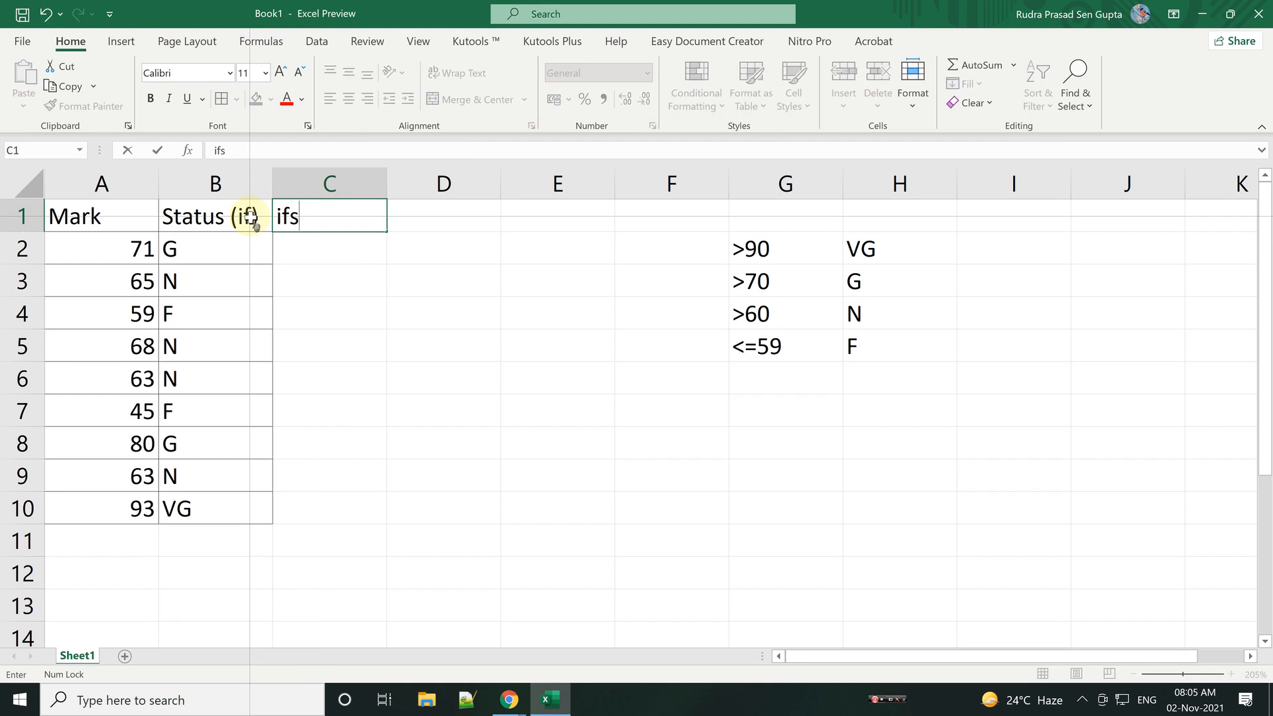
pyautogui.press('Return')
# Step: Start an IFS formula in C2 whose first condition, A2>90, returns "VG"
pyautogui.press('Right')
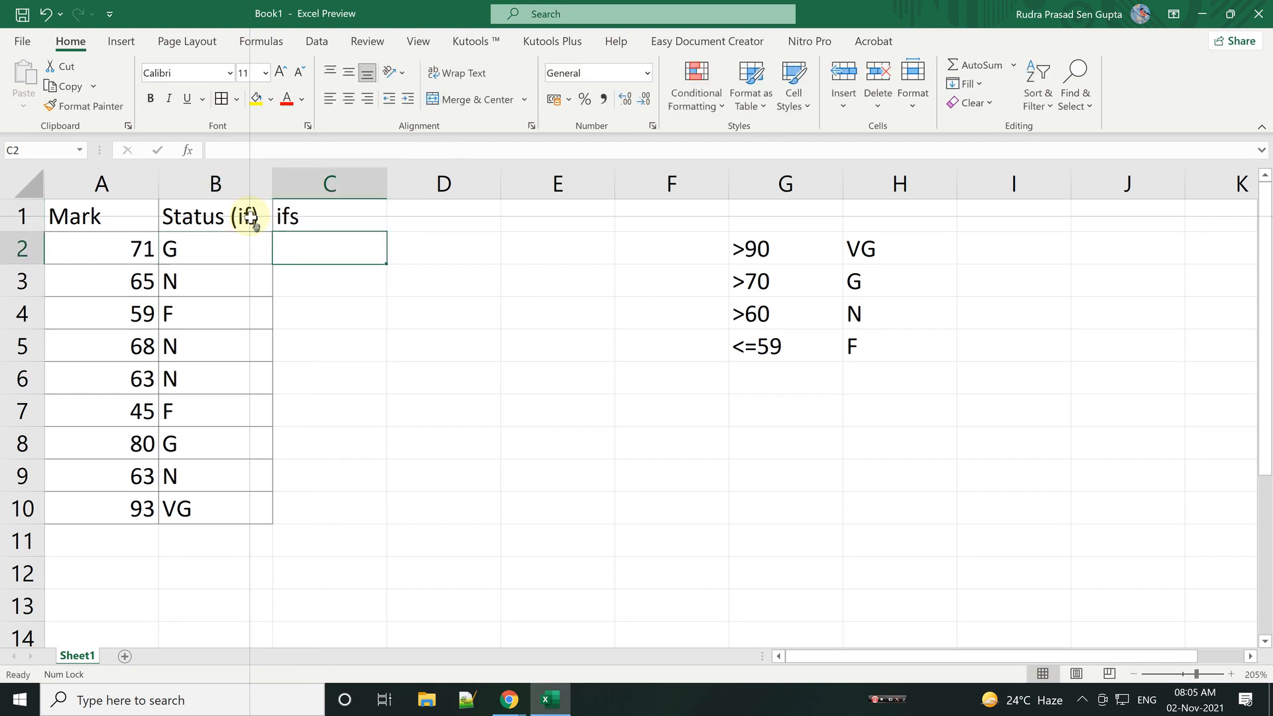
pyautogui.write('=')
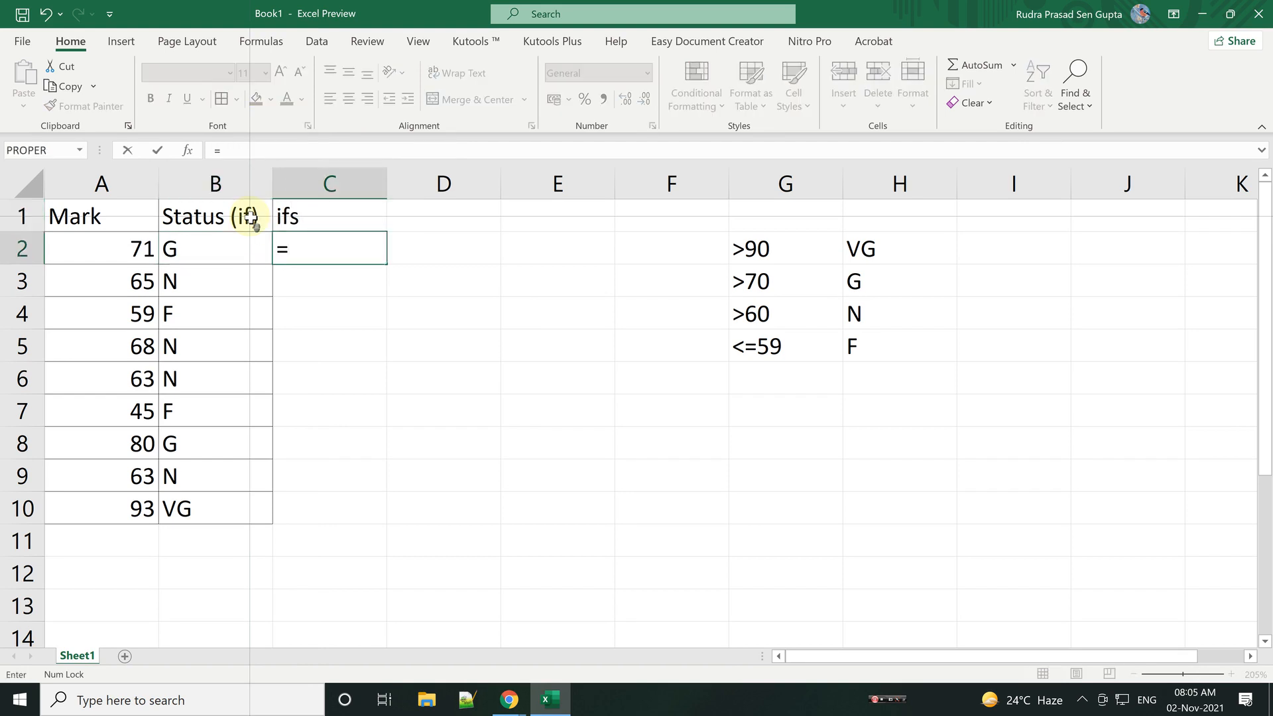
pyautogui.write('if')
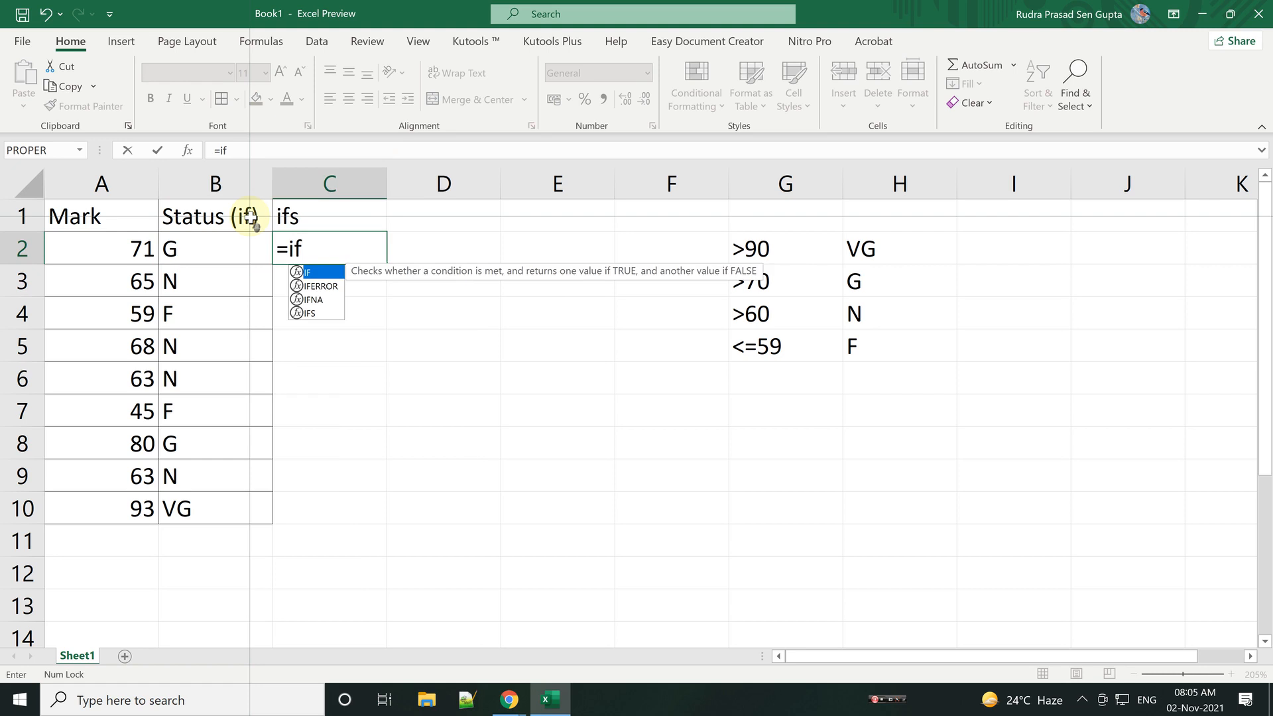
pyautogui.write('s(')
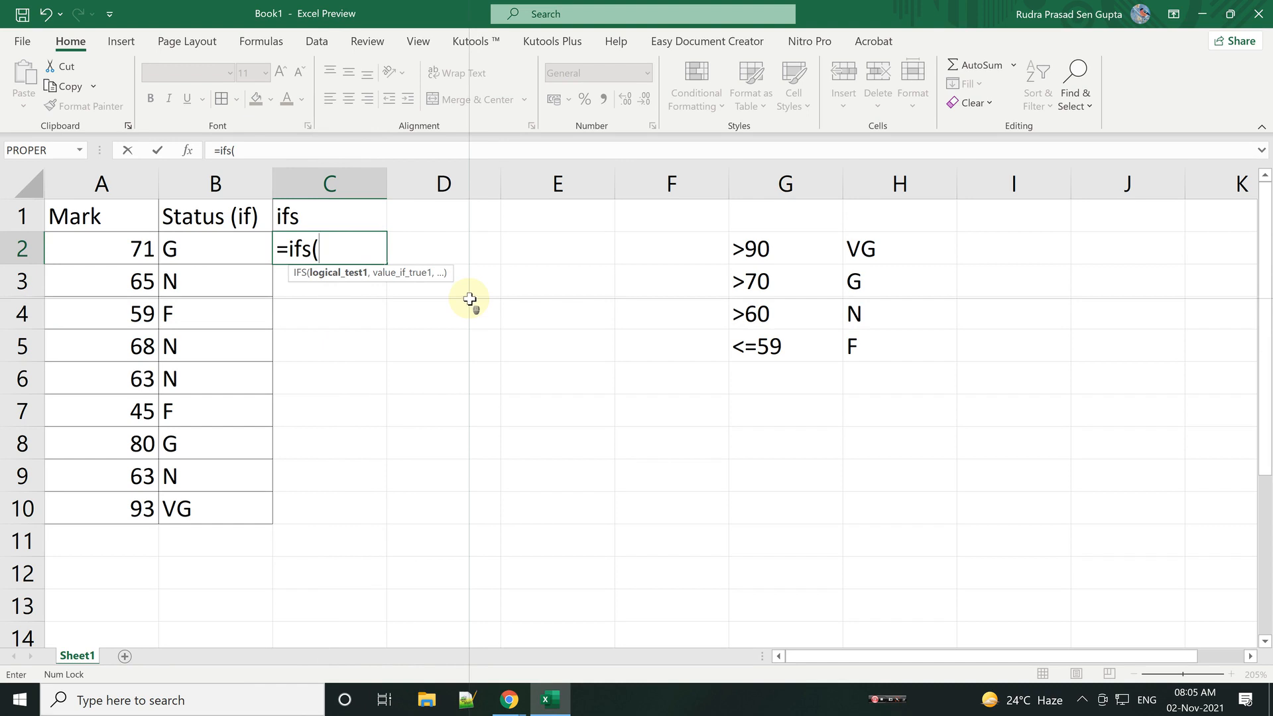
pyautogui.click(127, 251)
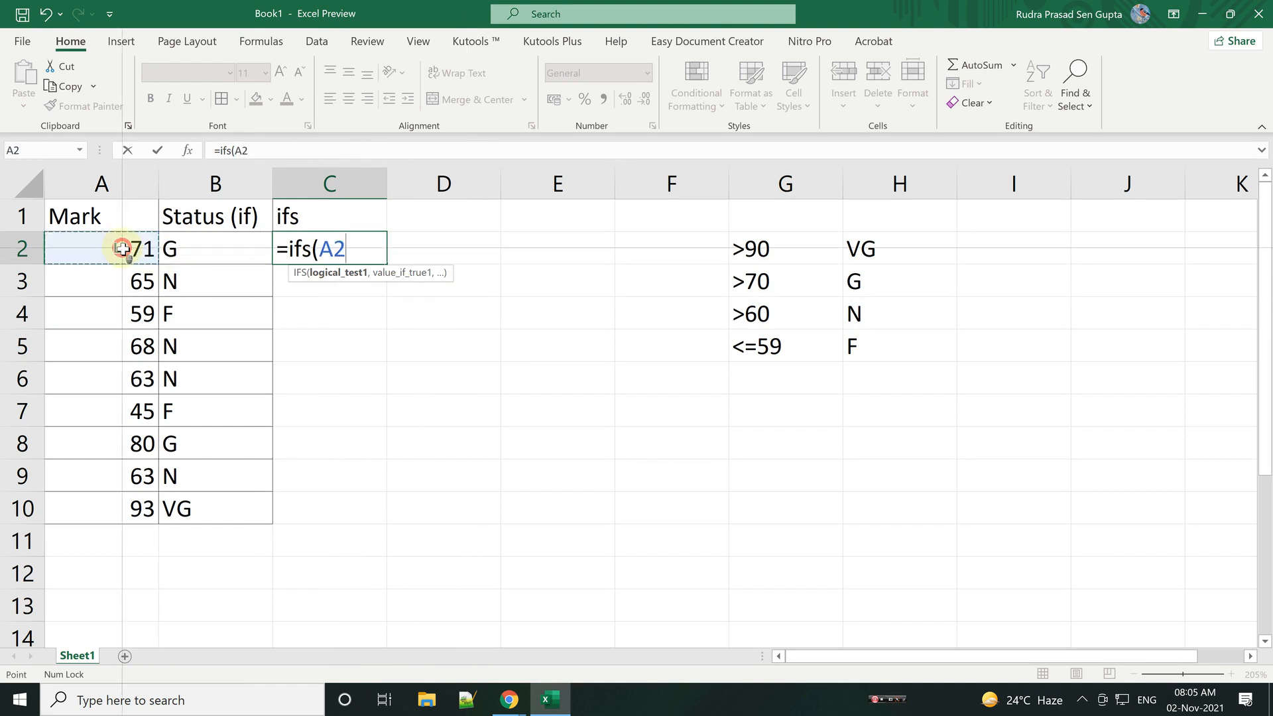
pyautogui.write('>90,')
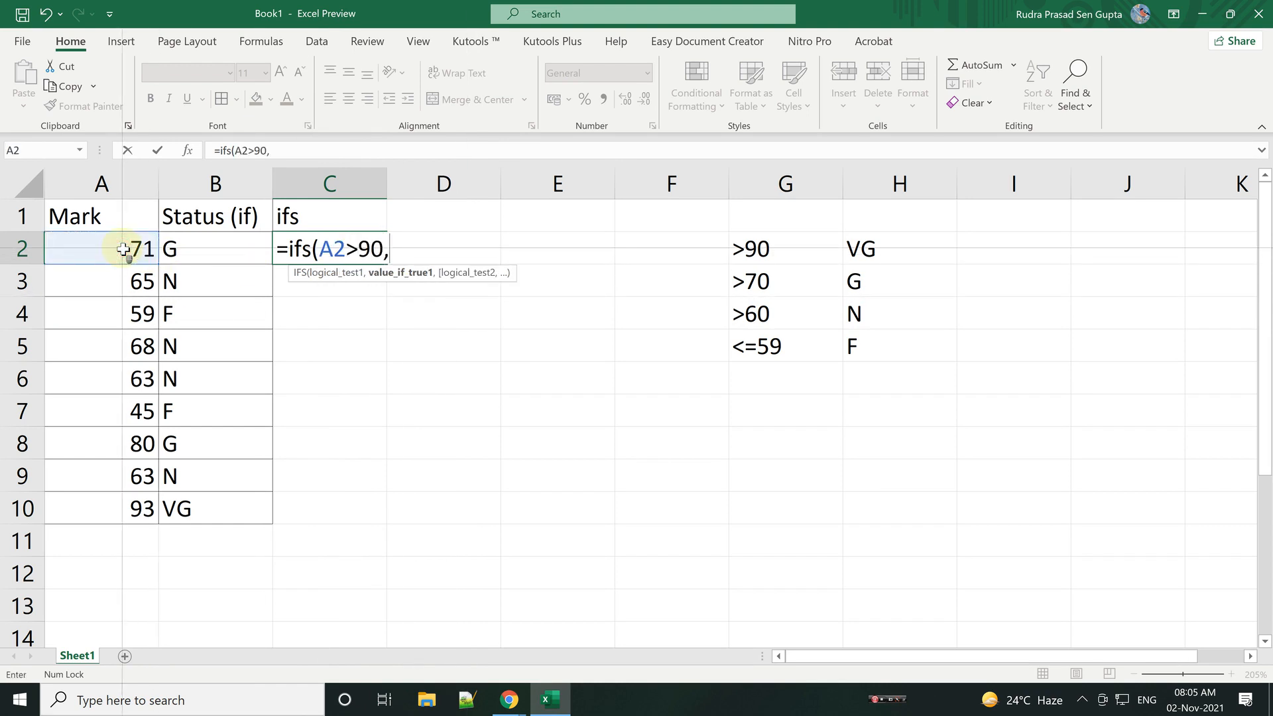
pyautogui.write('"VG",')
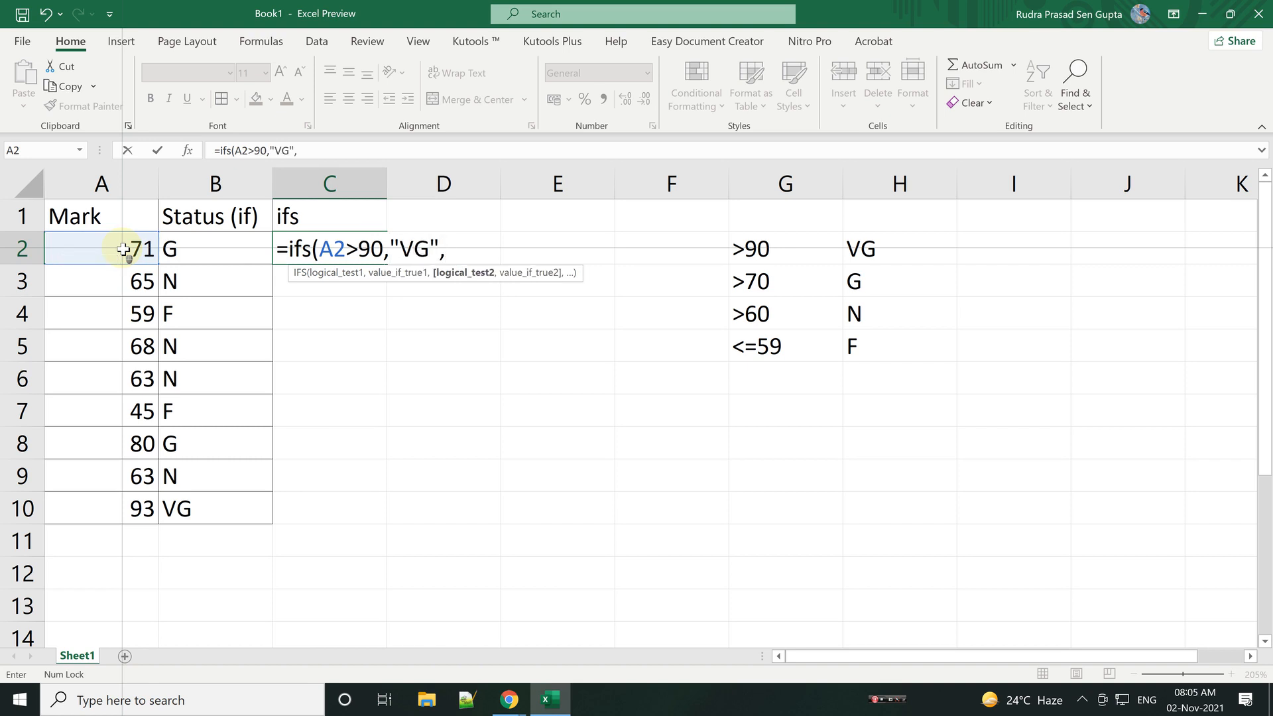
# Step: Add two more conditions to the C2 formula: A2>70 returning "G" and A2>60 returning "N"
pyautogui.click(124, 249)
pyautogui.write('>')
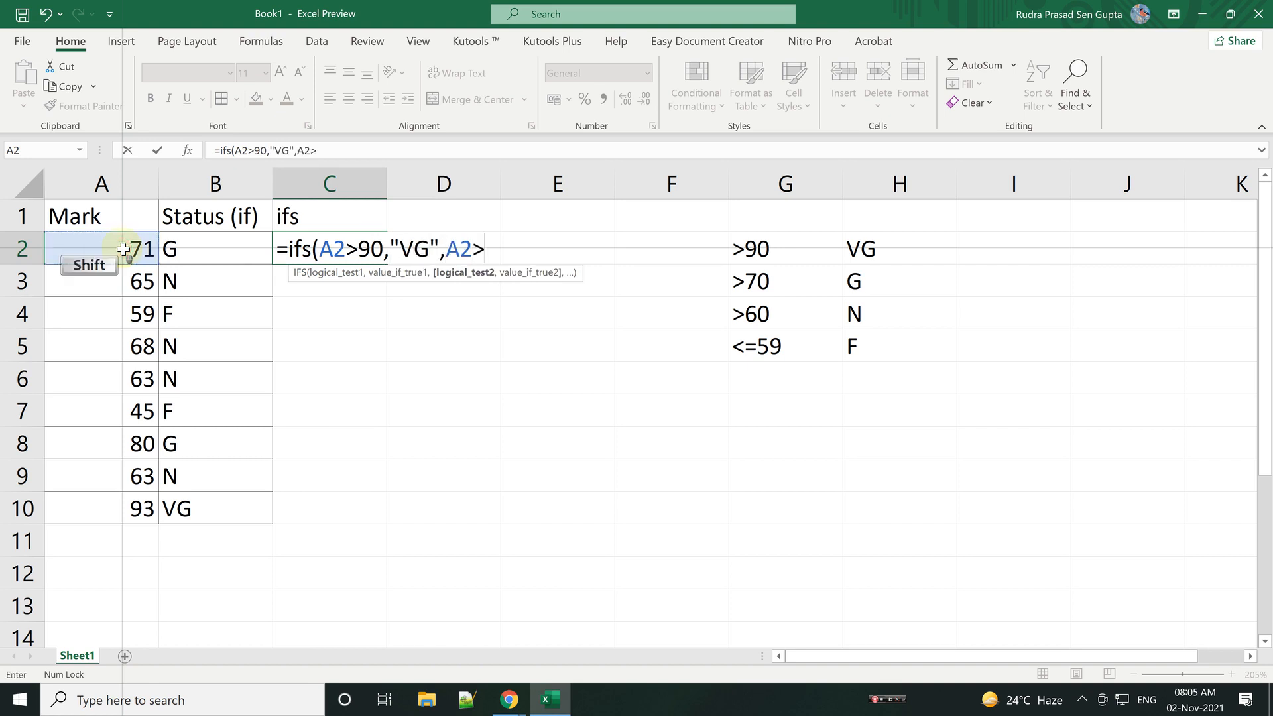
pyautogui.write('70')
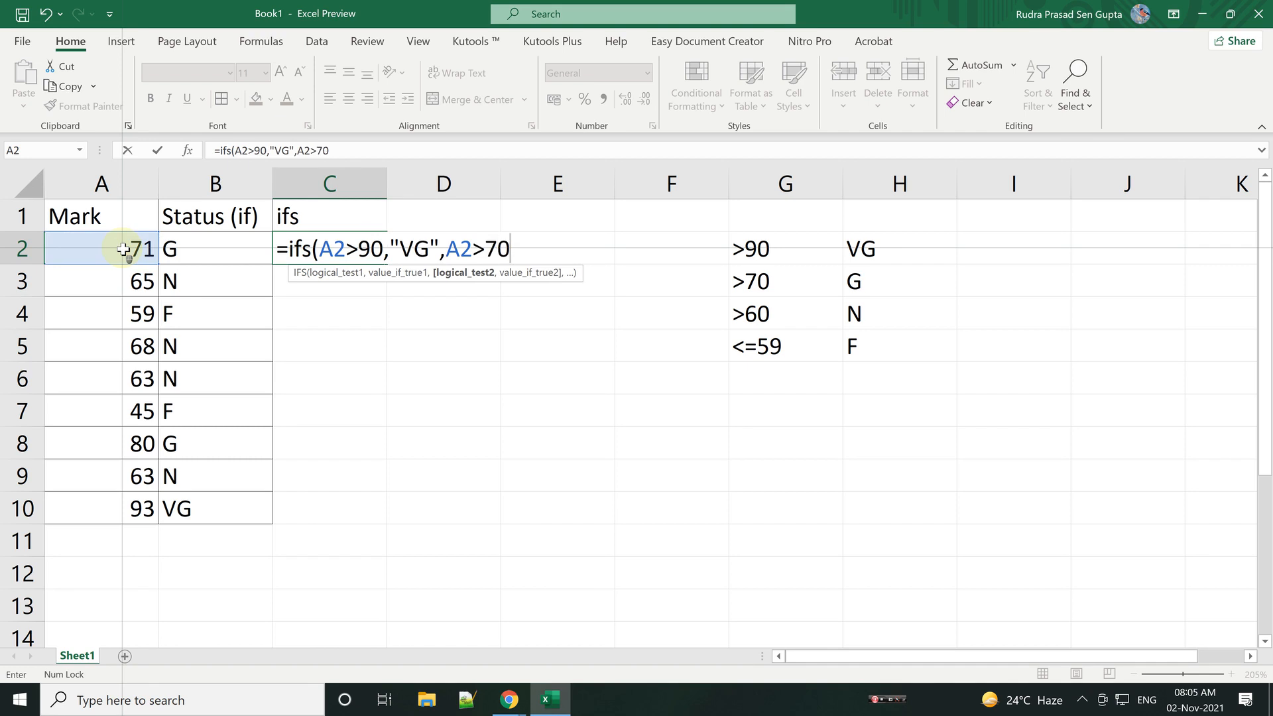
pyautogui.write(',"G')
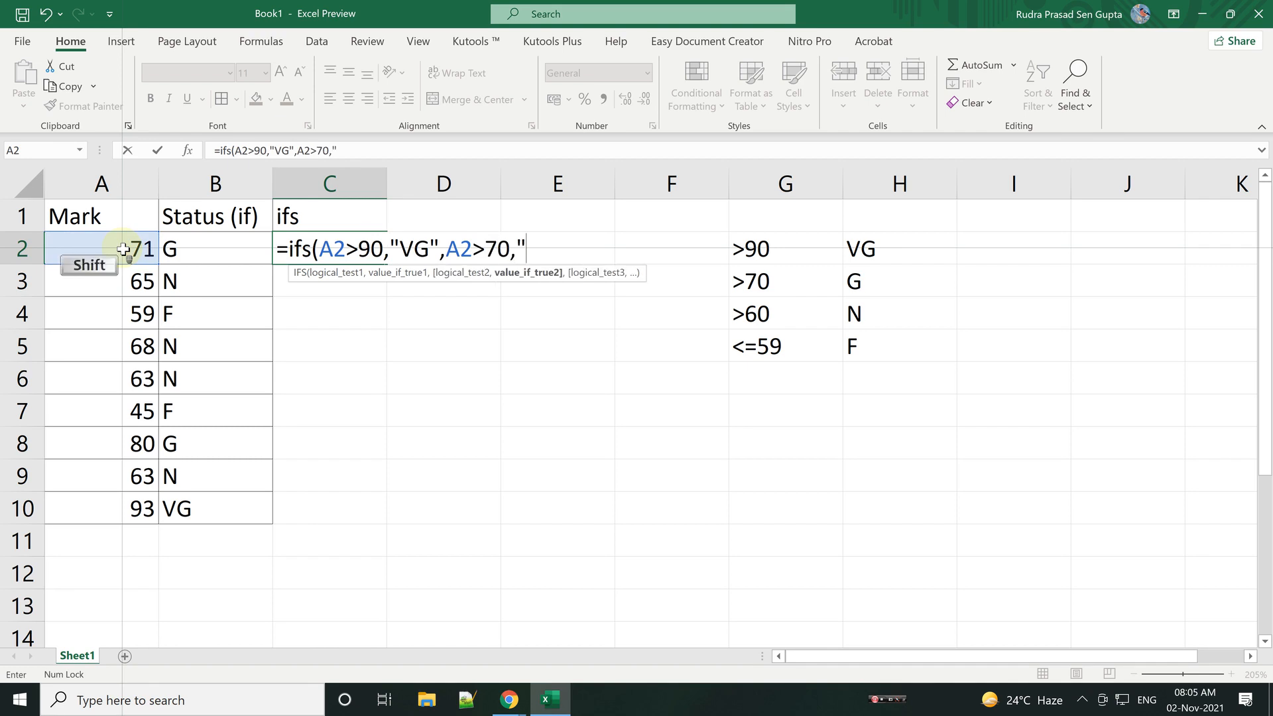
pyautogui.write('",')
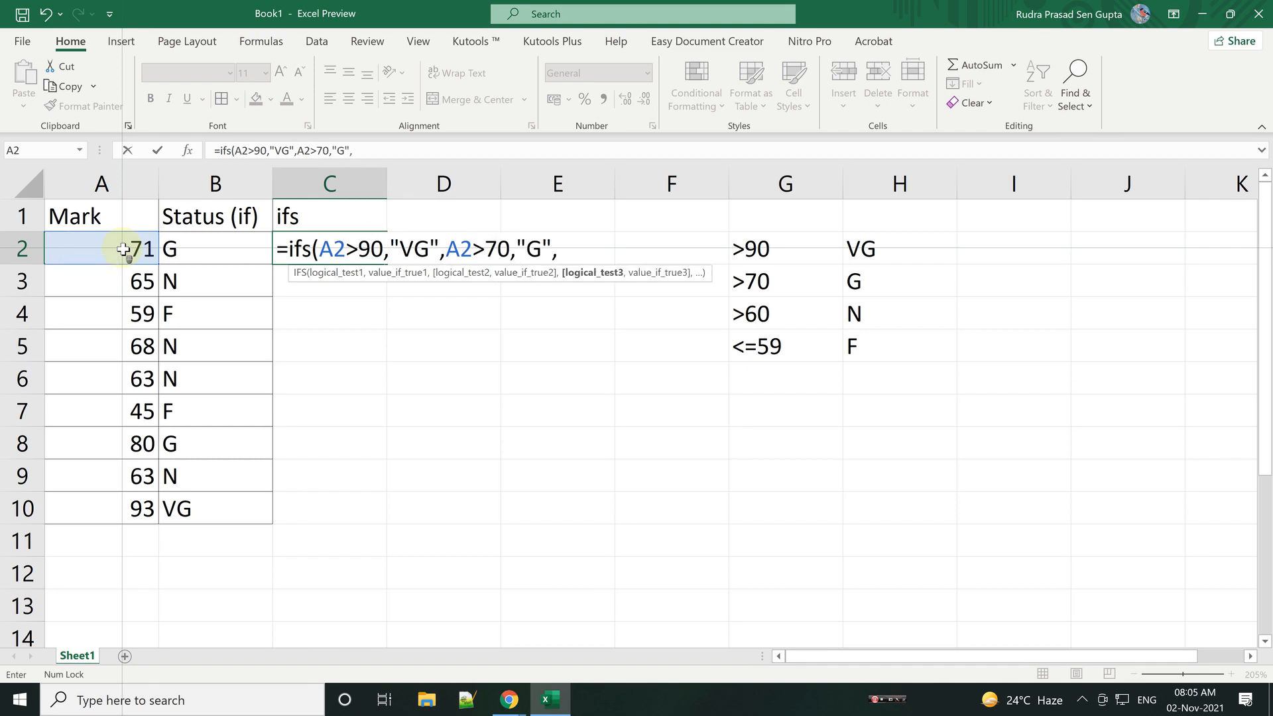
pyautogui.click(124, 248)
pyautogui.write('>')
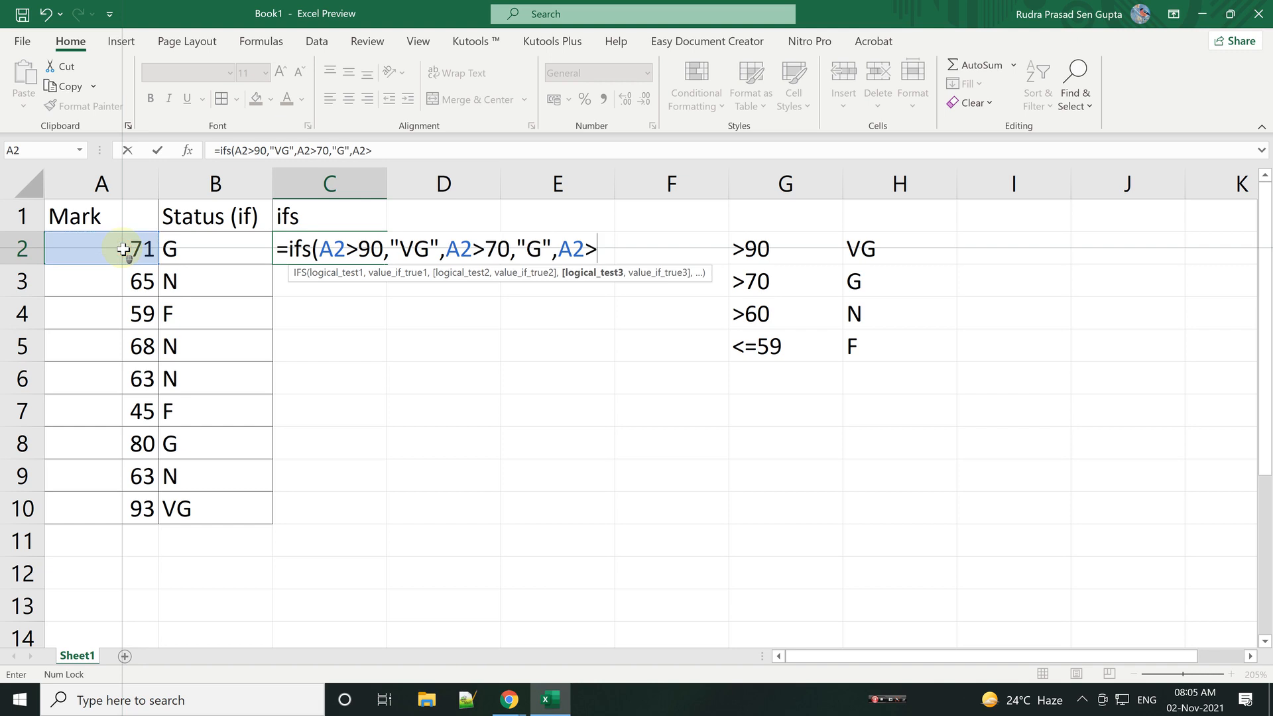
pyautogui.write('60,')
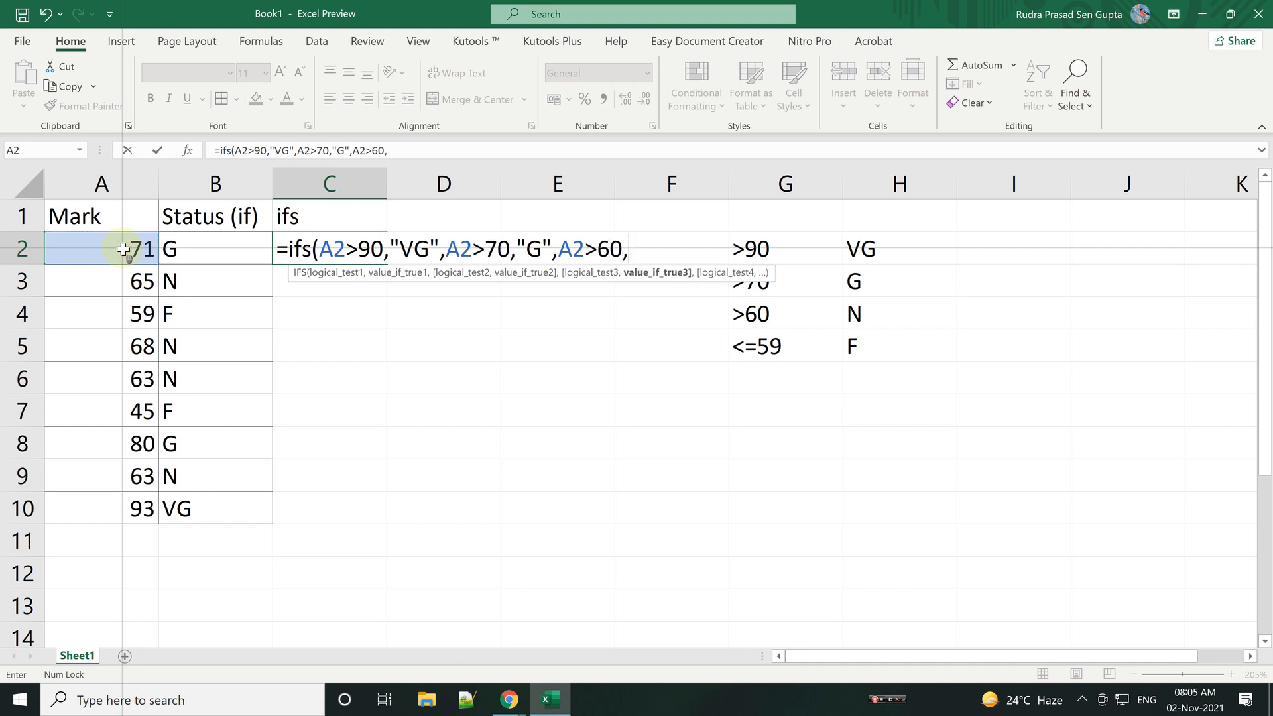
pyautogui.write('"N",')
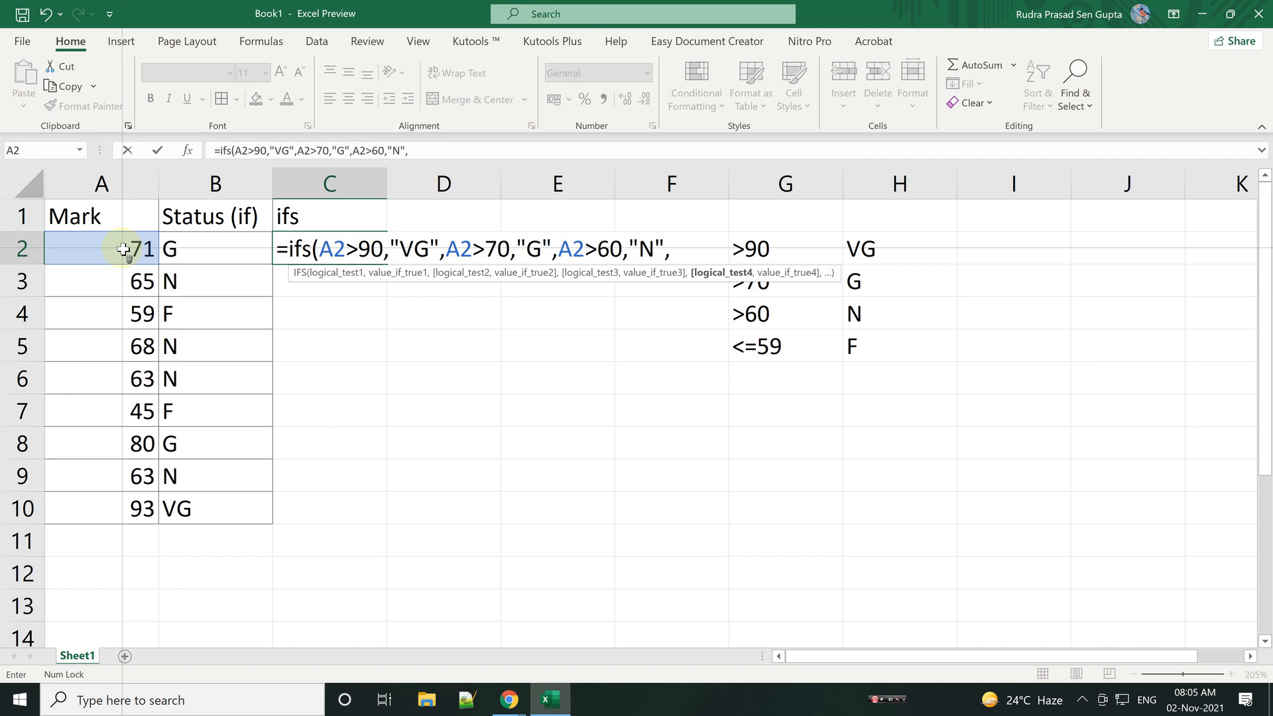
# Step: Finish the C2 IFS formula with TRUE returning "F" as the fallback, and enter it
pyautogui.write('TRUE')
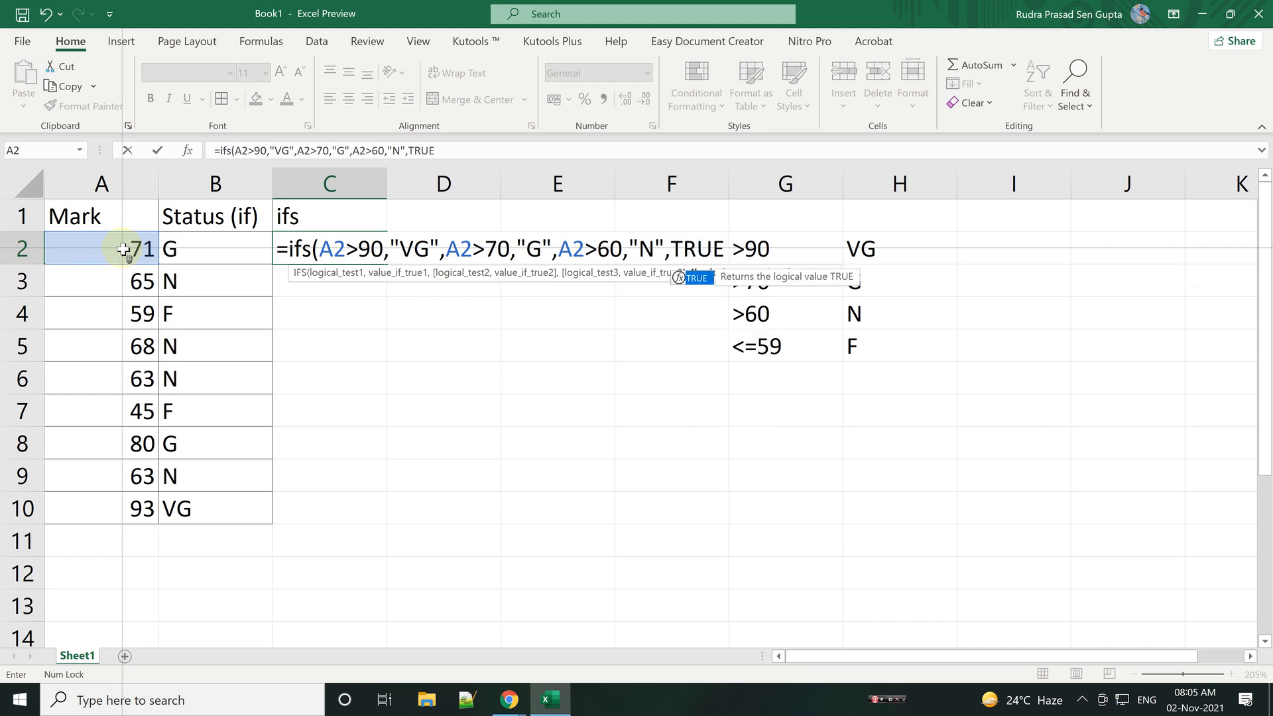
pyautogui.write(',')
pyautogui.write('"F')
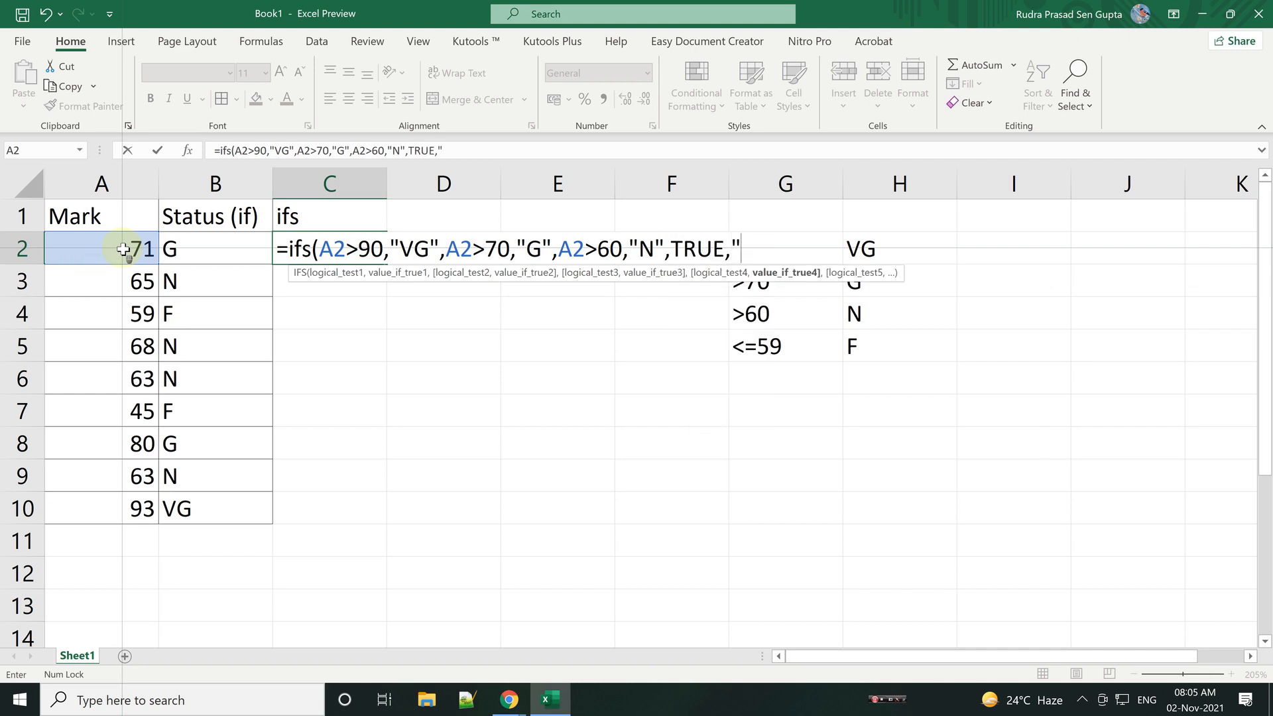
pyautogui.write('")')
pyautogui.press('Return')
# Step: Fill the IFS formula from C2 down to C10
pyautogui.click(295, 248)
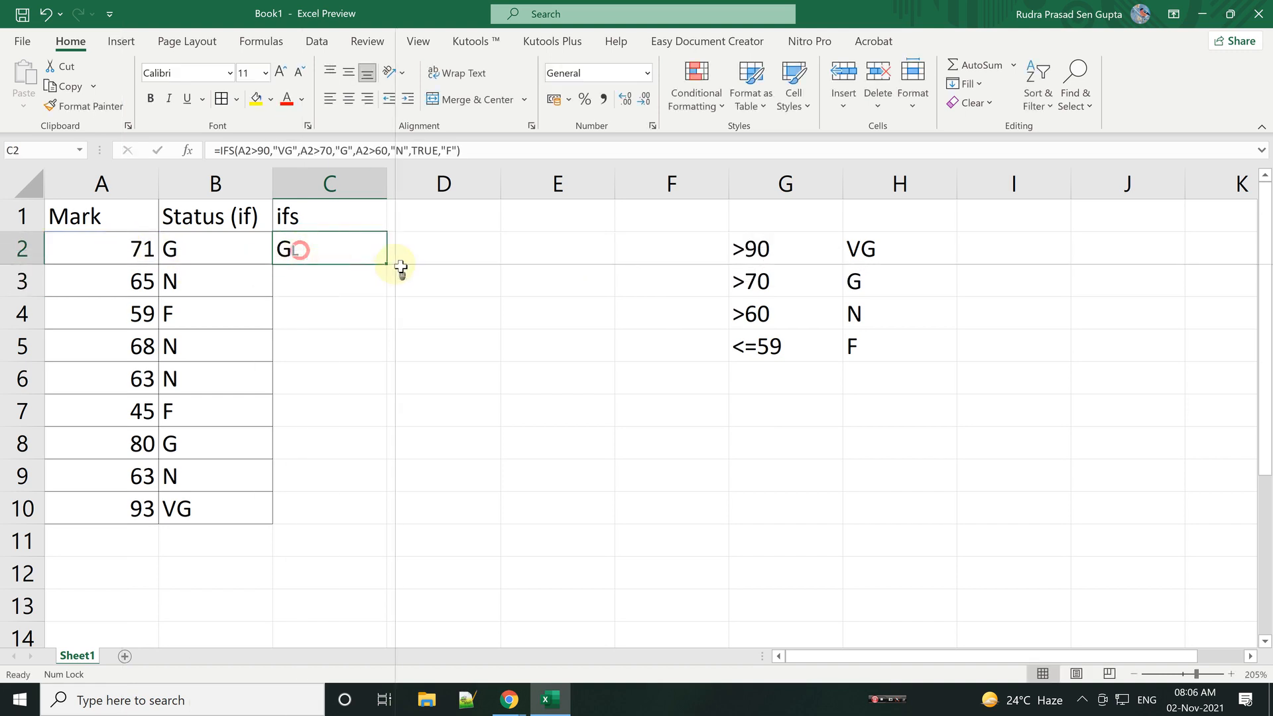
pyautogui.moveTo(387, 264); pyautogui.dragTo(378, 520)
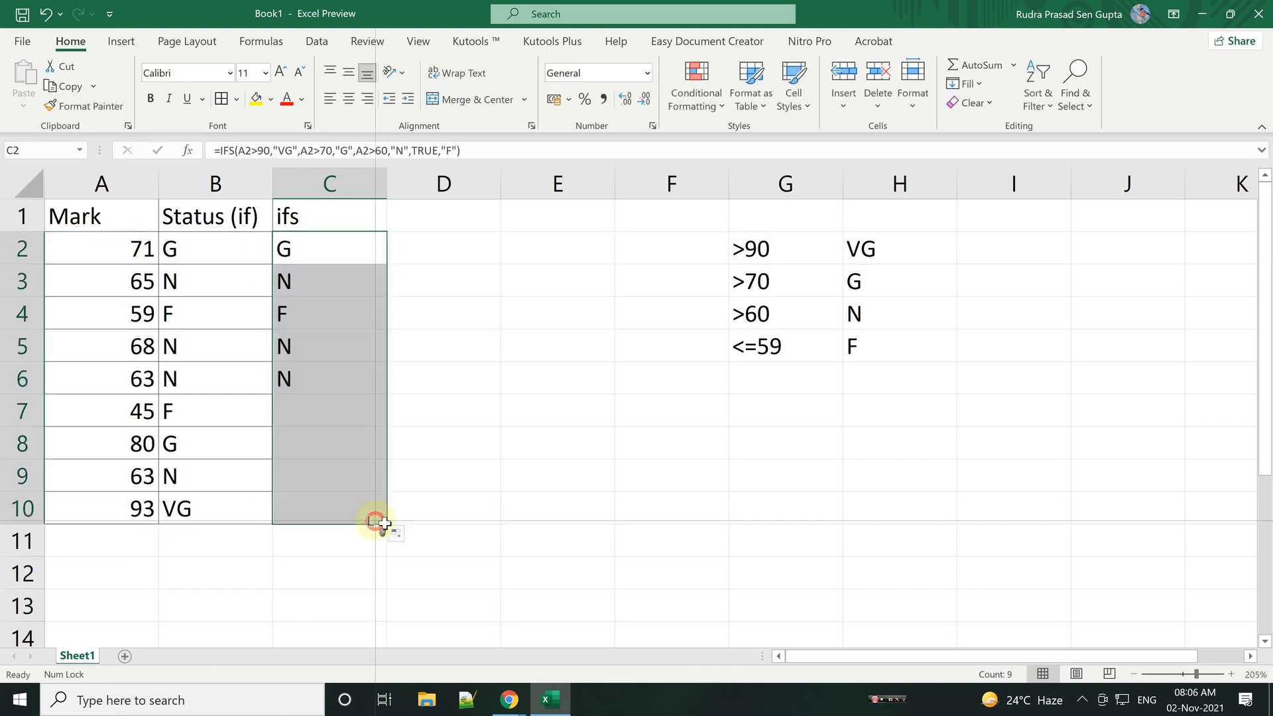
pyautogui.click(616, 581)
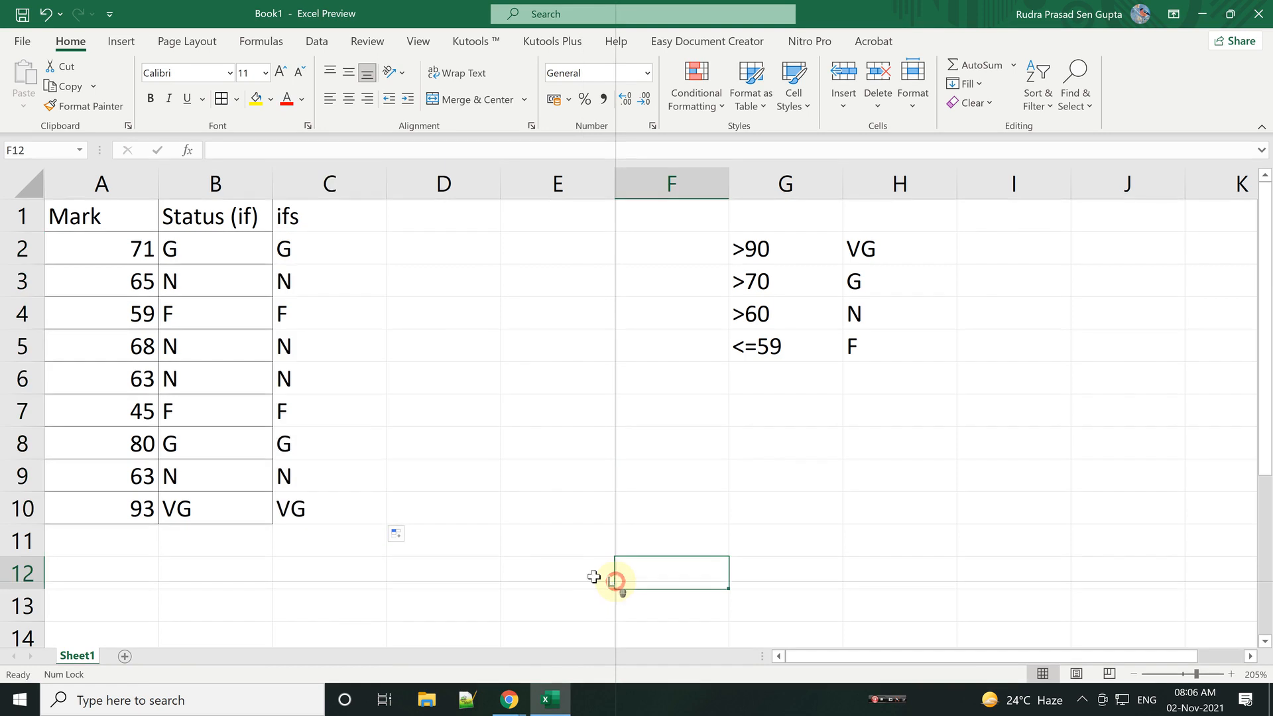
# Step: Apply all borders to the whole marks table, A1:C10, so that the ifs column is bordered too
pyautogui.click(366, 438)
pyautogui.hotkey('ctrl', 'a')
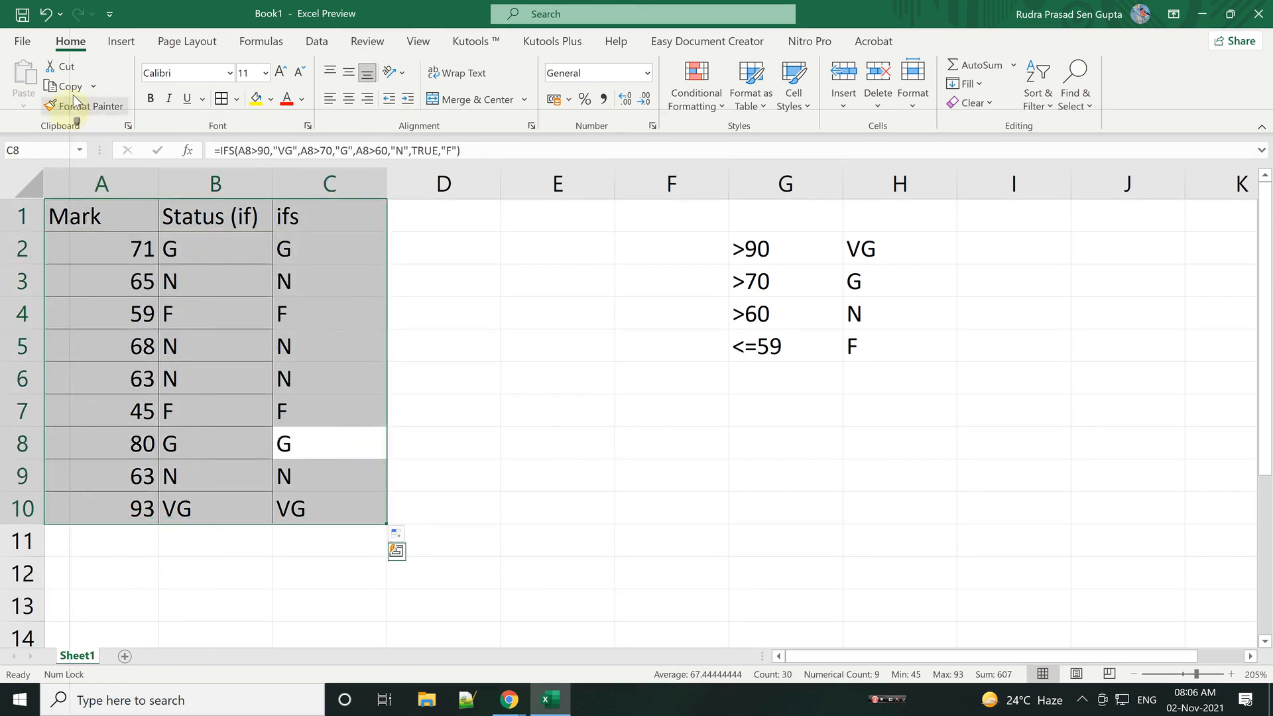
pyautogui.click(221, 98)
pyautogui.click(534, 388)
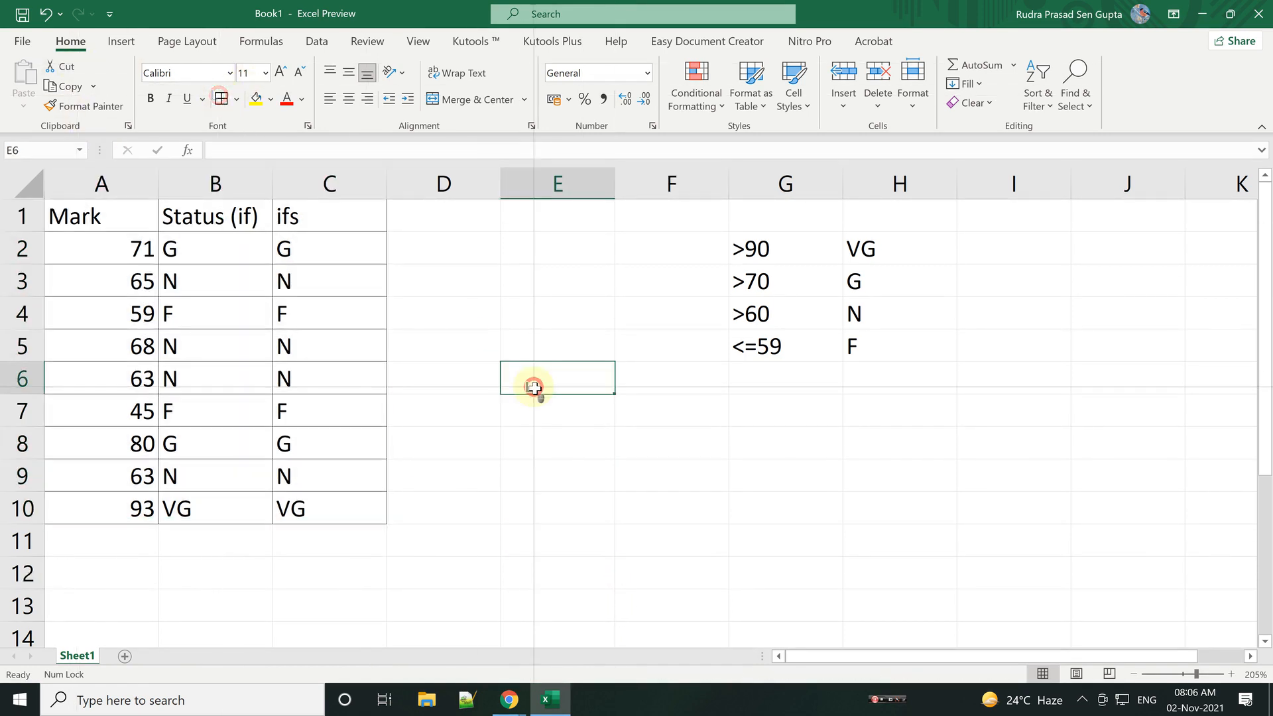
# Step: Compare the IF and IFS formulas in formula view with columns B and C autofitted, and return to showing values
pyautogui.hotkey('ctrl', '`')
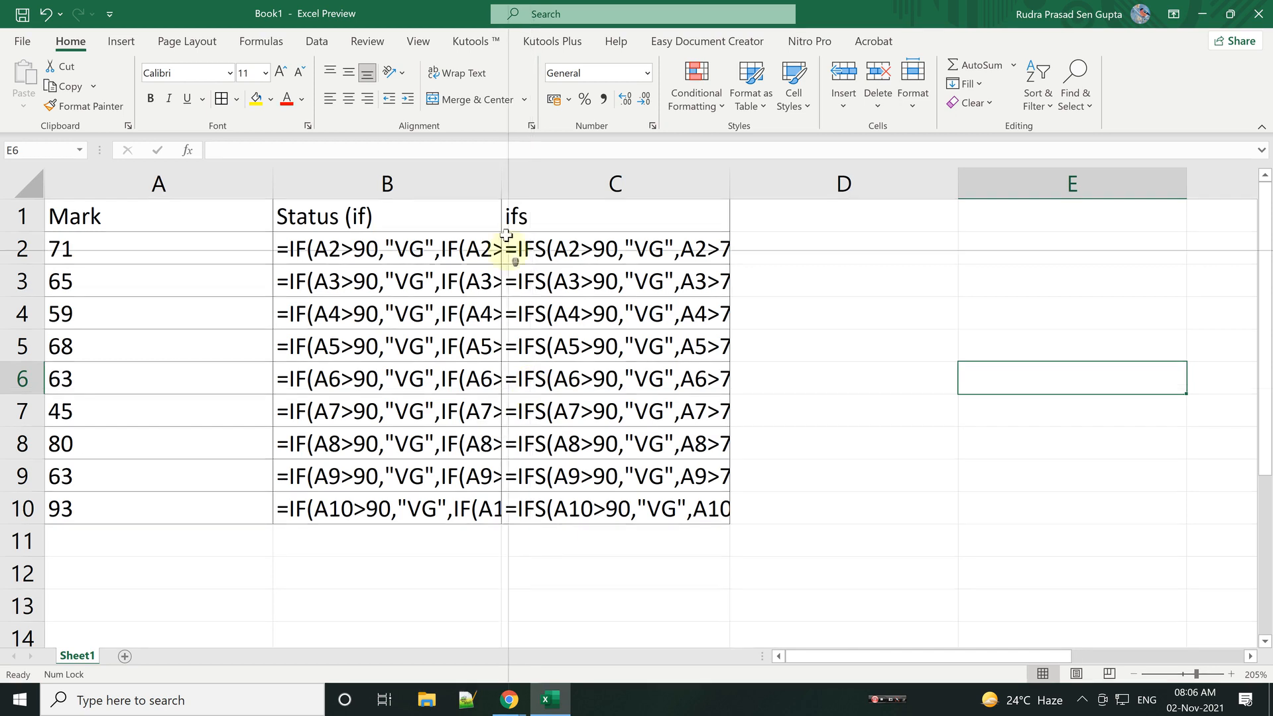
pyautogui.doubleClick(501, 191)
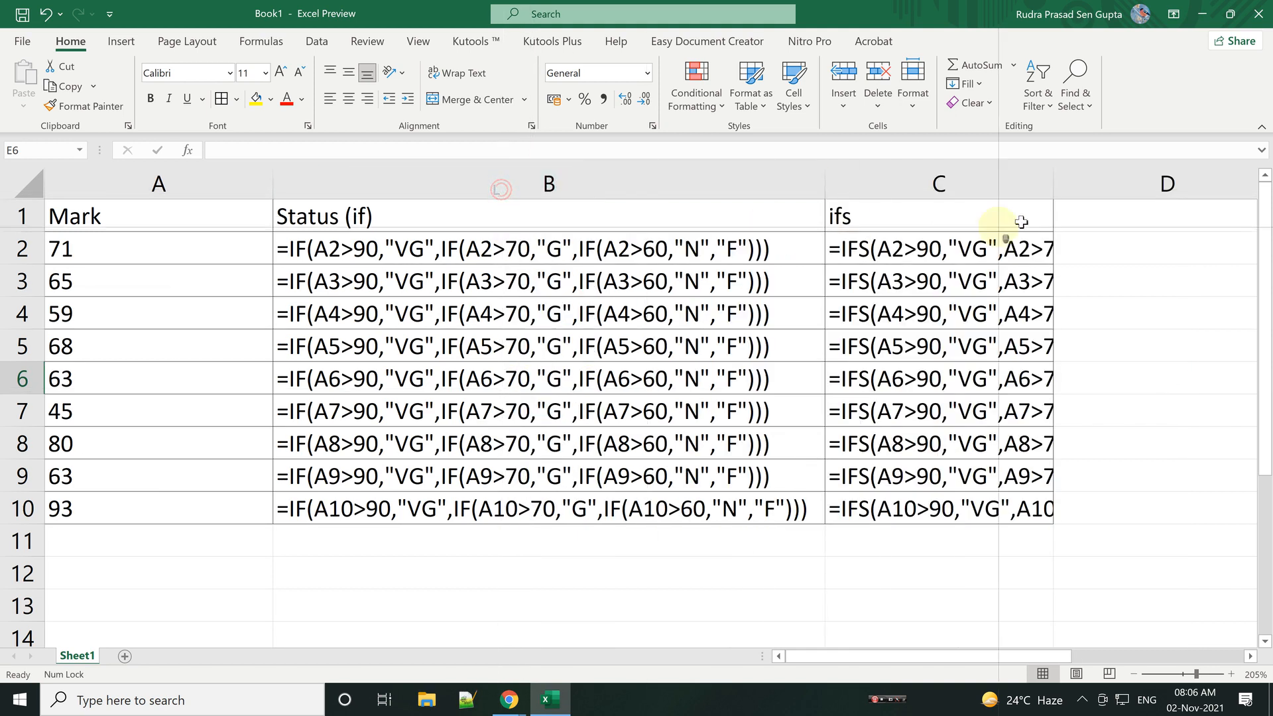
pyautogui.doubleClick(1054, 191)
pyautogui.keyDown('ctrl'); pyautogui.scroll(-3, 833, 329); pyautogui.keyUp('ctrl')
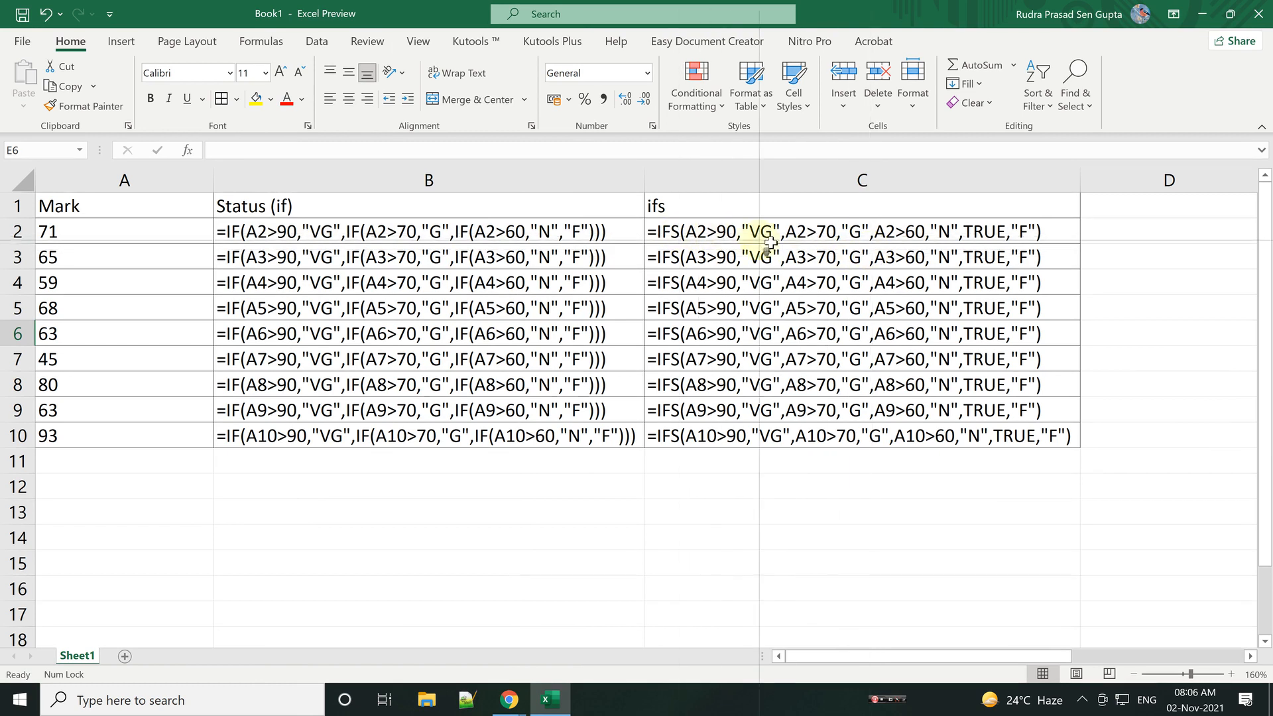
pyautogui.hotkey('ctrl', '`')
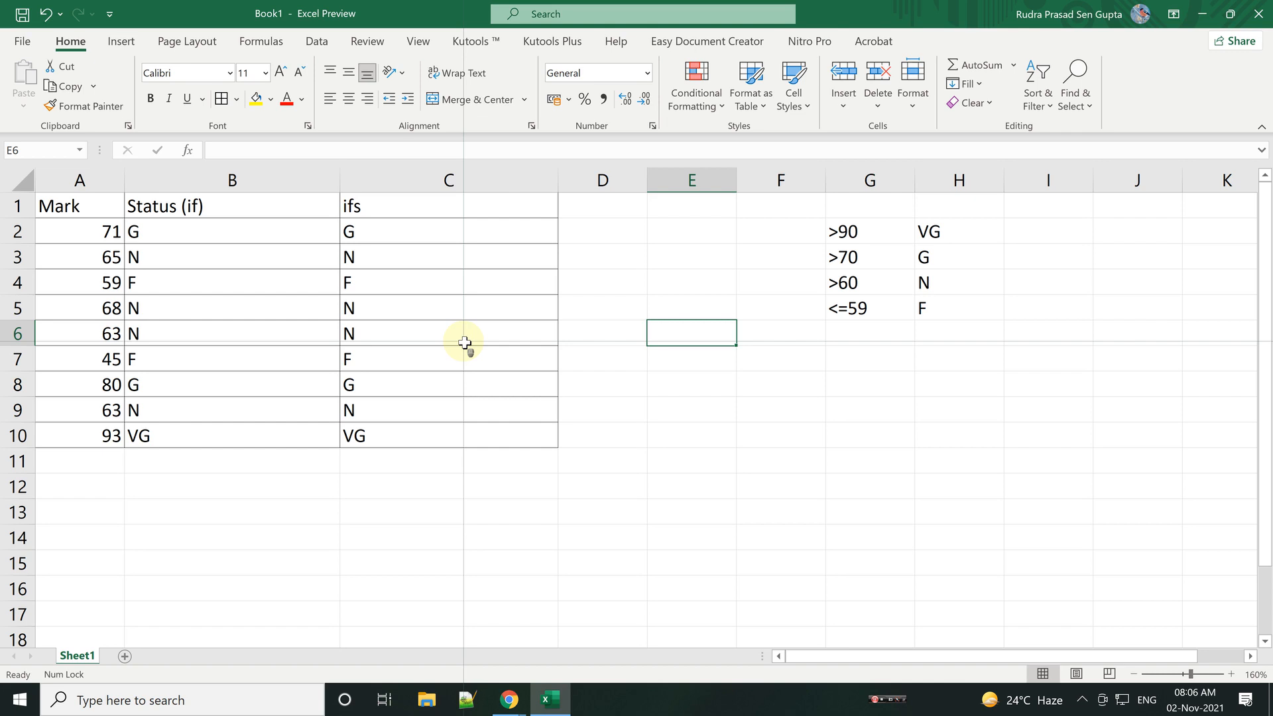
# Step: Switch to the Google Meet window in Chrome and bring up WhatsApp Web to check the class group chat
pyautogui.click(496, 698)
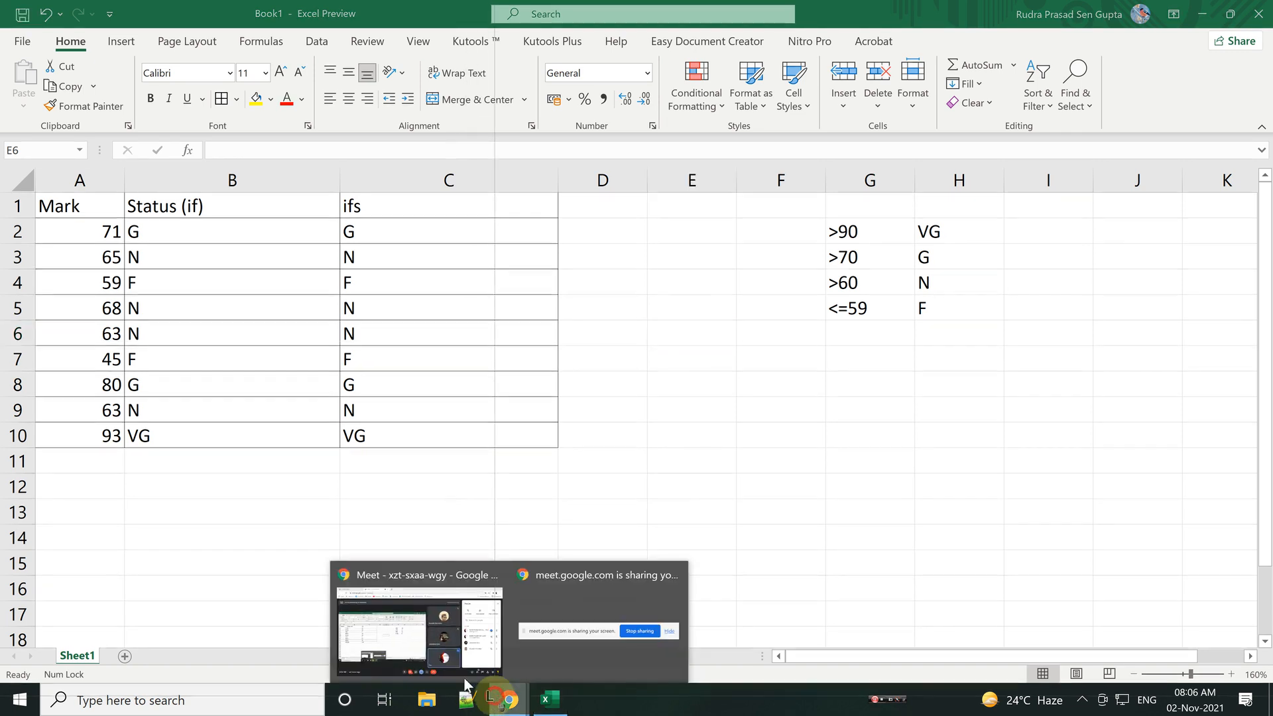
pyautogui.click(427, 646)
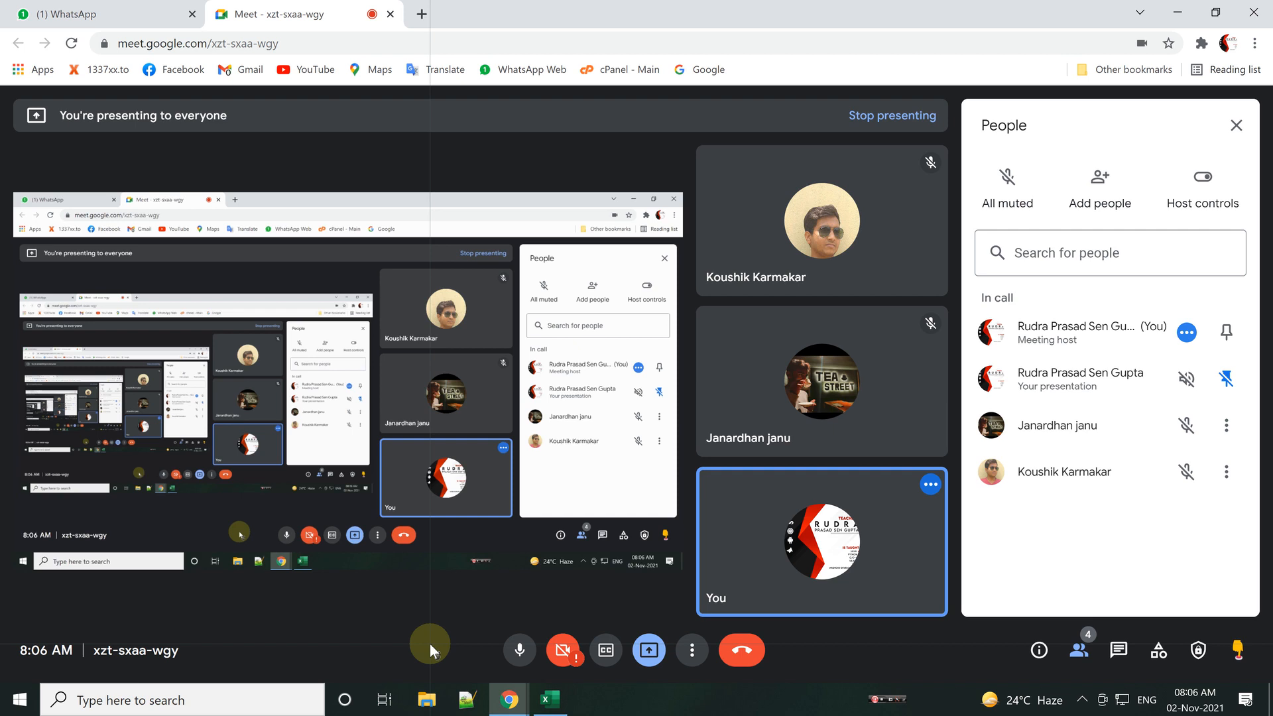
pyautogui.click(126, 13)
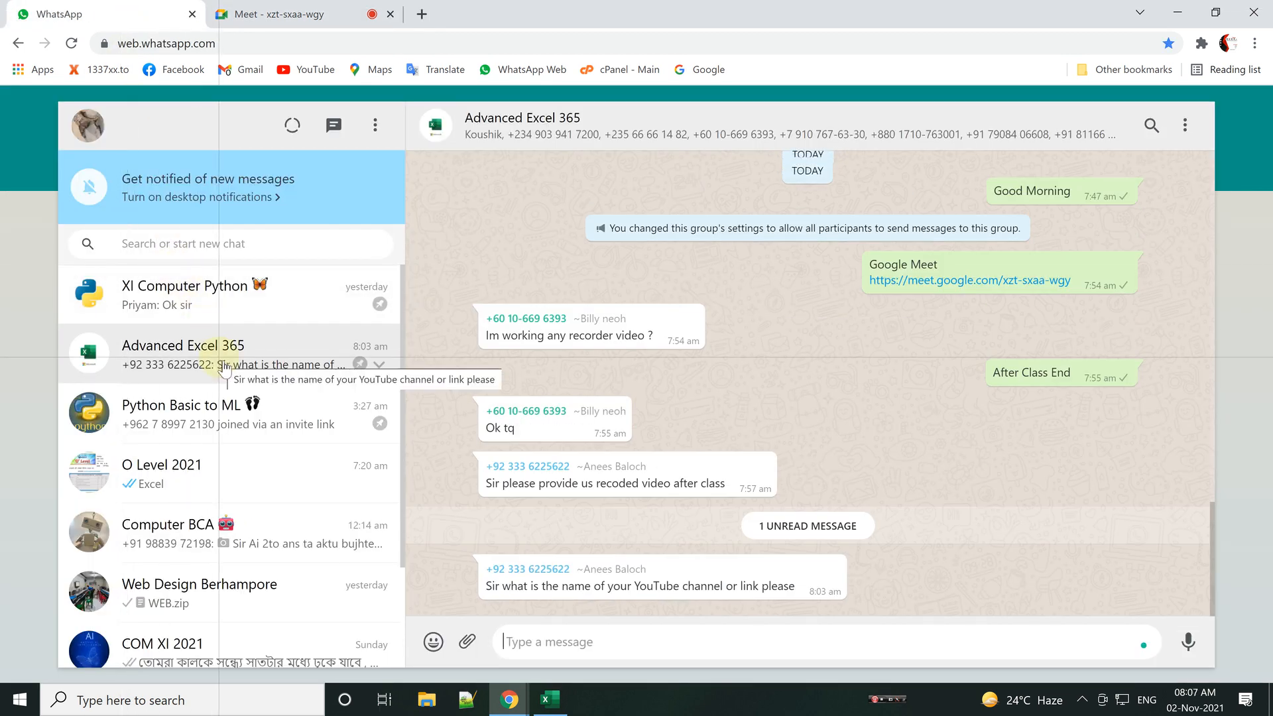
# Step: Leave the class chat, return to the Excel workbook and add a new worksheet
pyautogui.click(1177, 13)
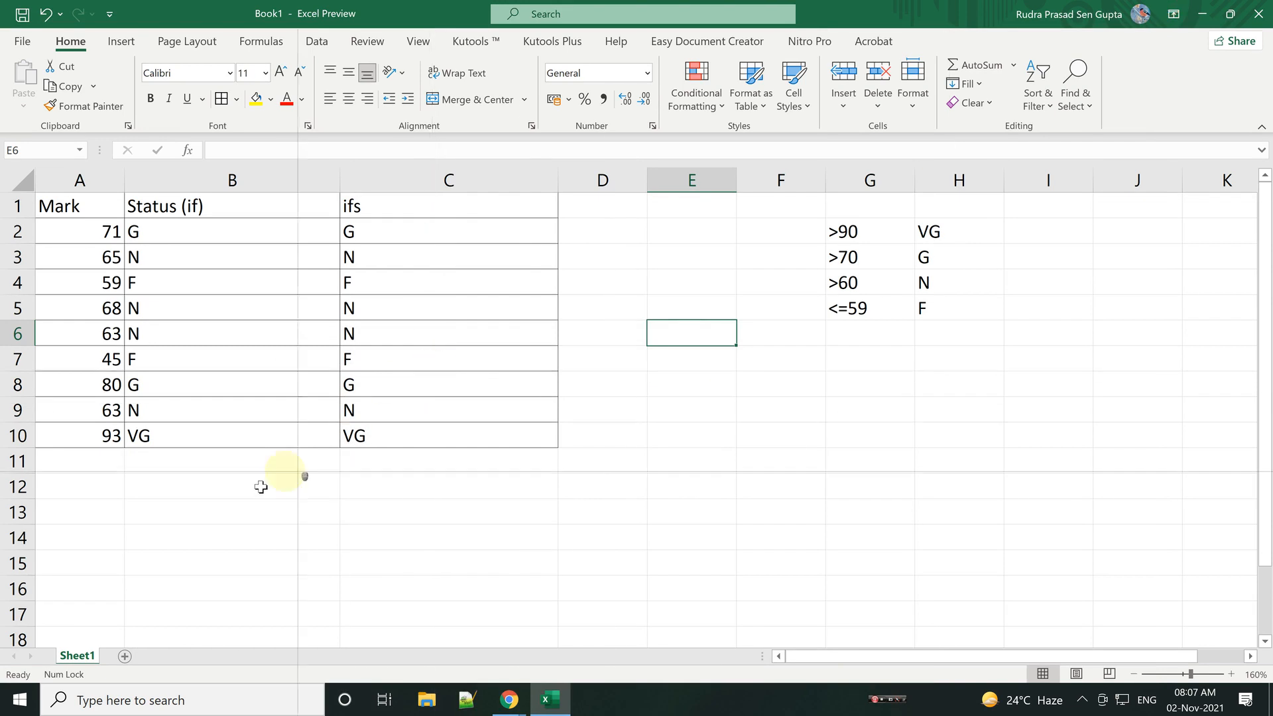
pyautogui.click(124, 656)
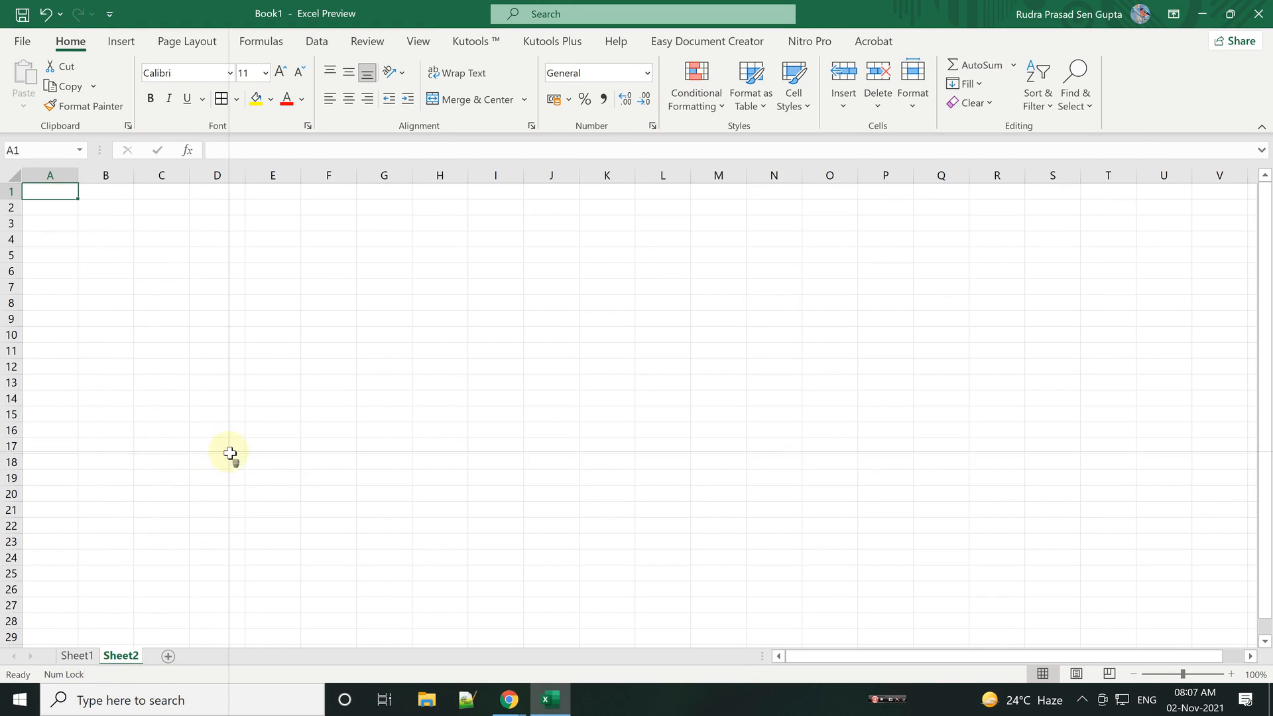
pyautogui.keyDown('ctrl'); pyautogui.scroll(6, 231, 453); pyautogui.keyUp('ctrl')
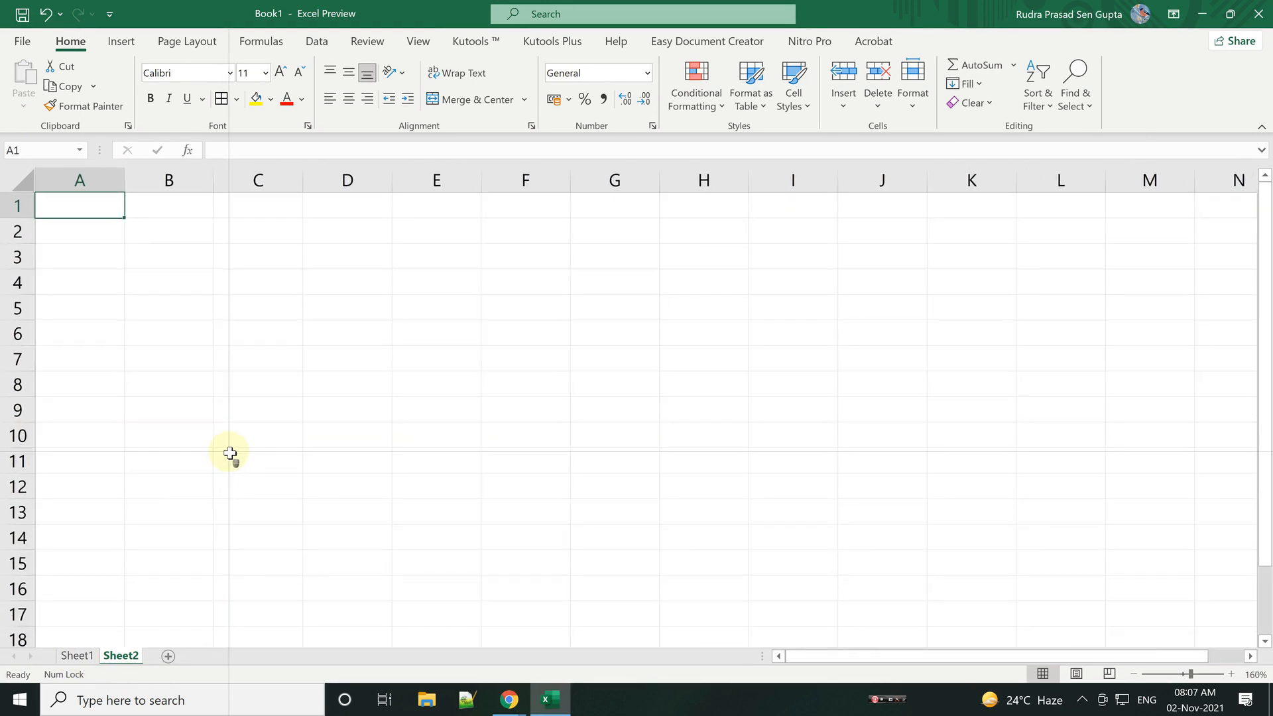
pyautogui.write('s')
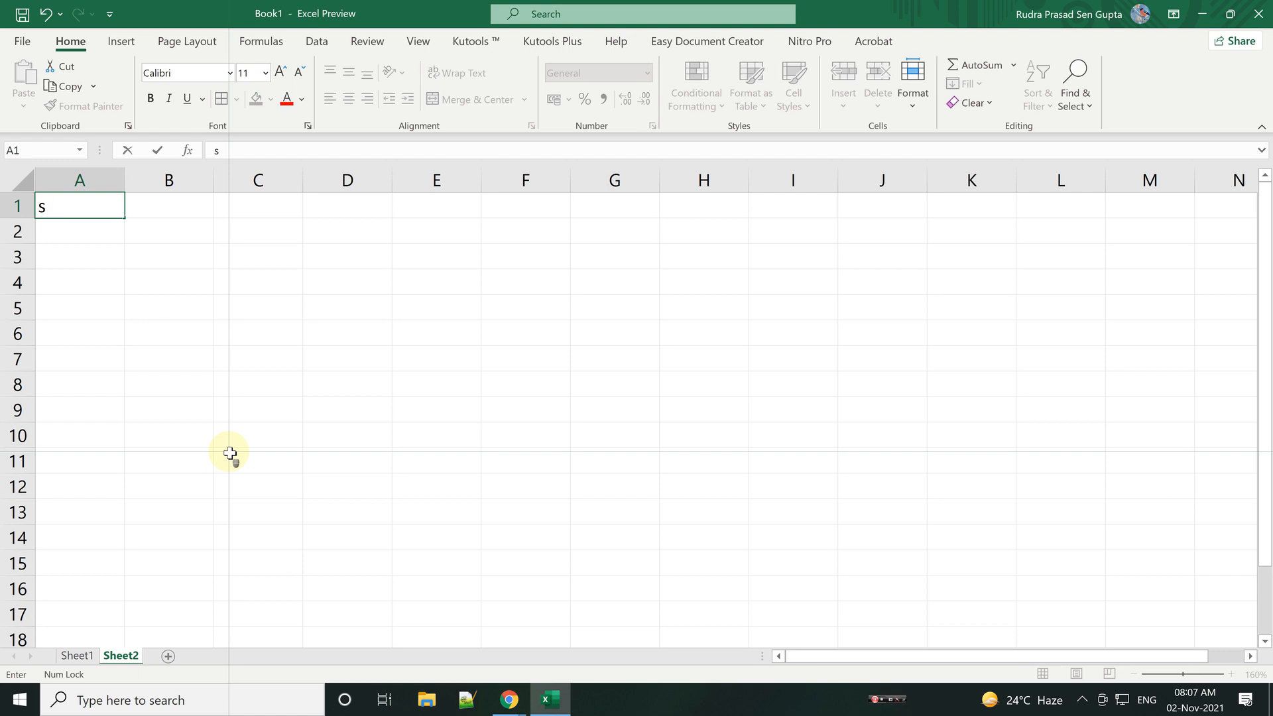
pyautogui.write('umif')
pyautogui.press('Return')
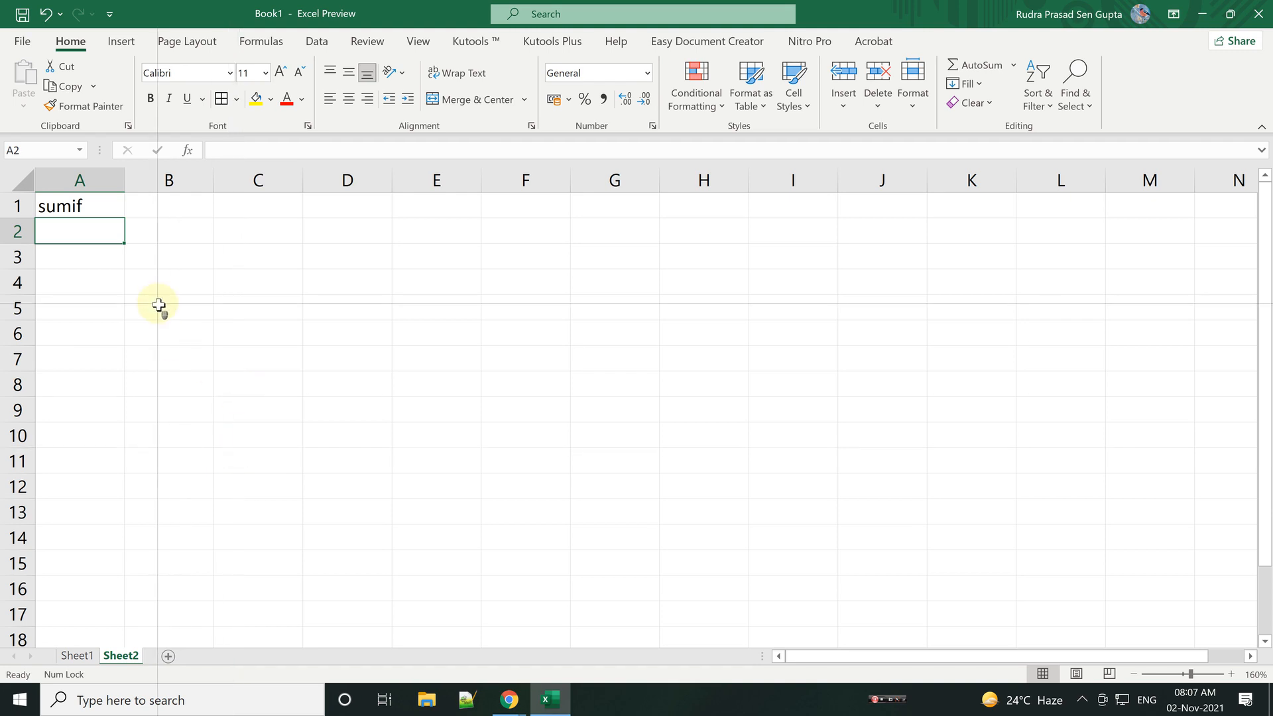
pyautogui.write('man')
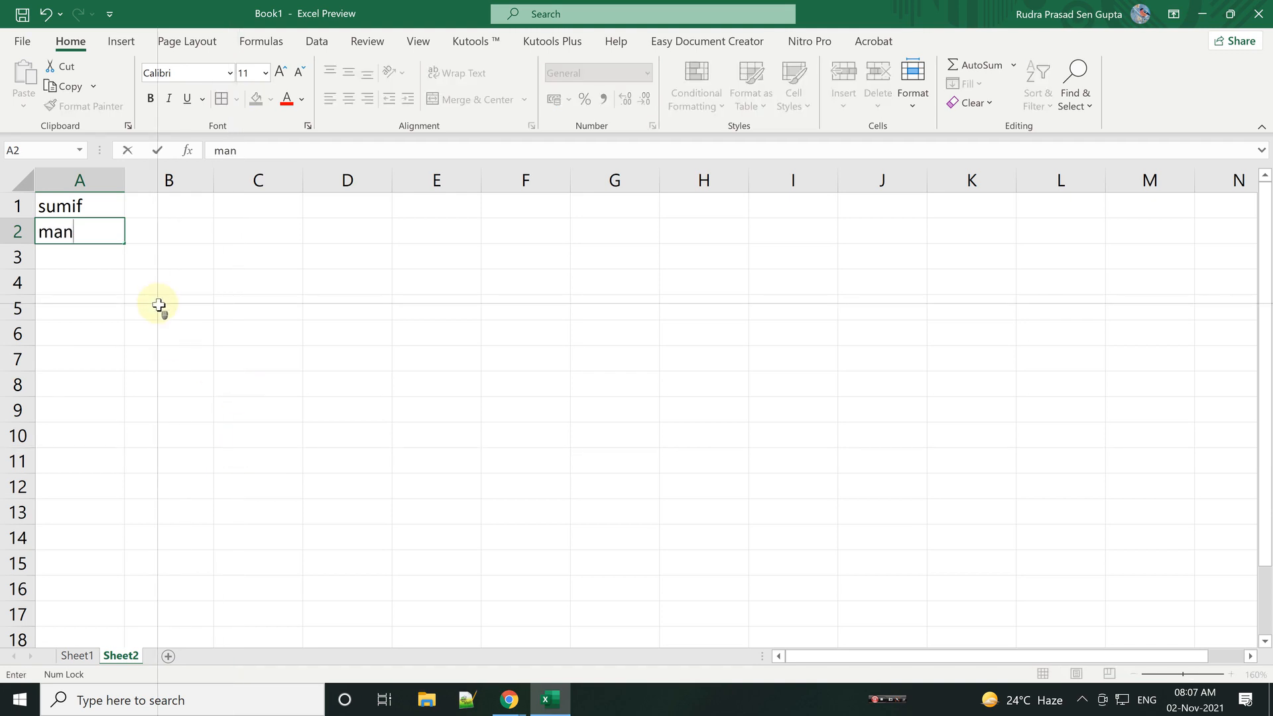
# Step: Build a Product column in A1:A5 of the new sheet, listing mango, bananna, lichi and orange under the heading
pyautogui.press('Up')
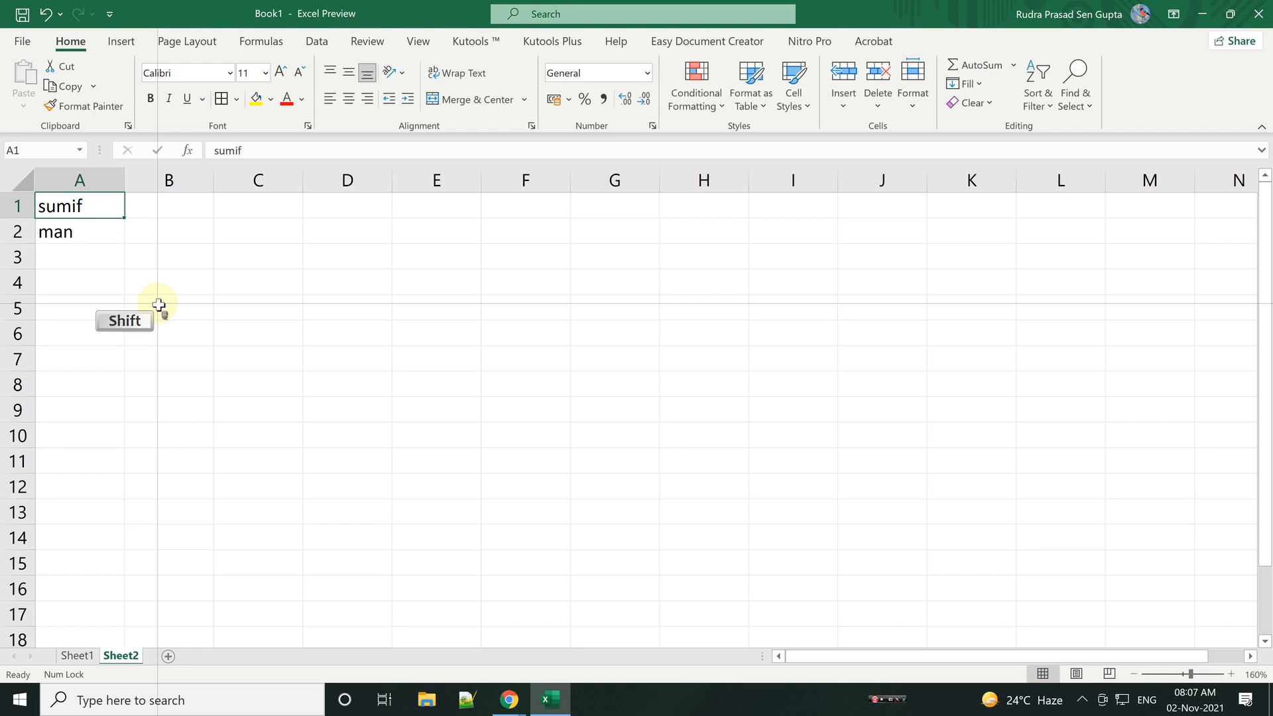
pyautogui.write('Product')
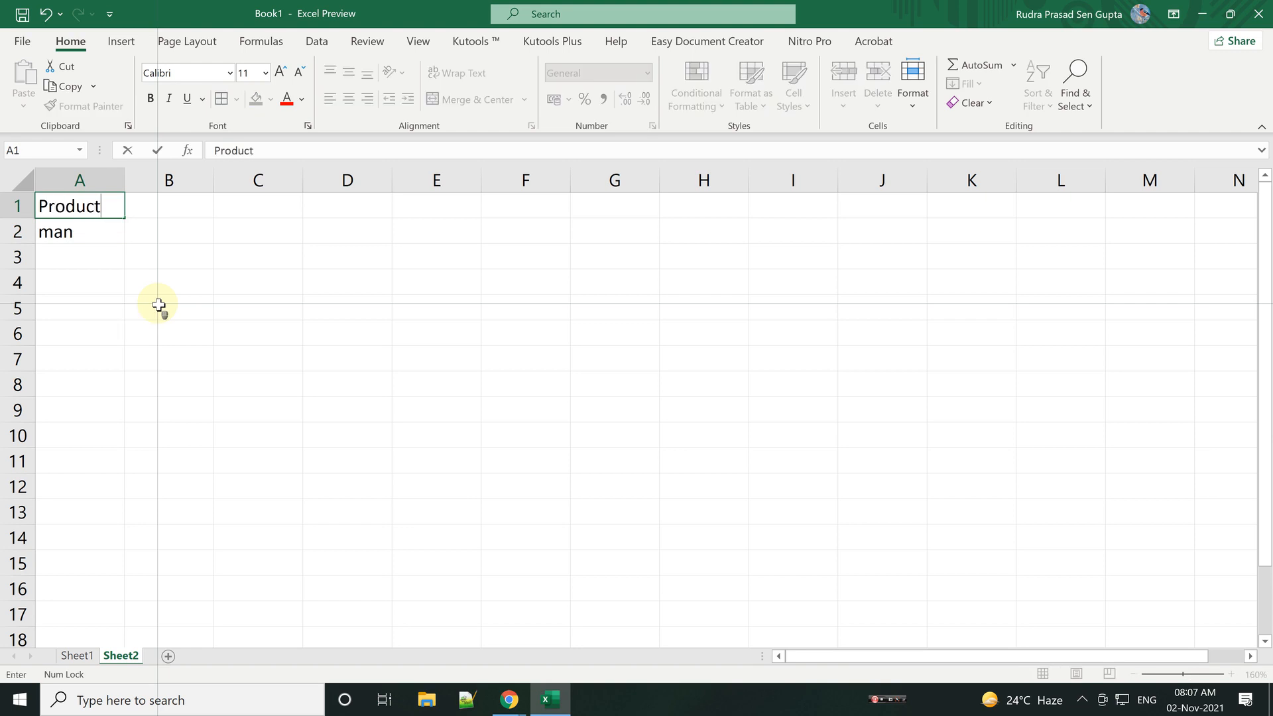
pyautogui.press('Return')
pyautogui.write('m')
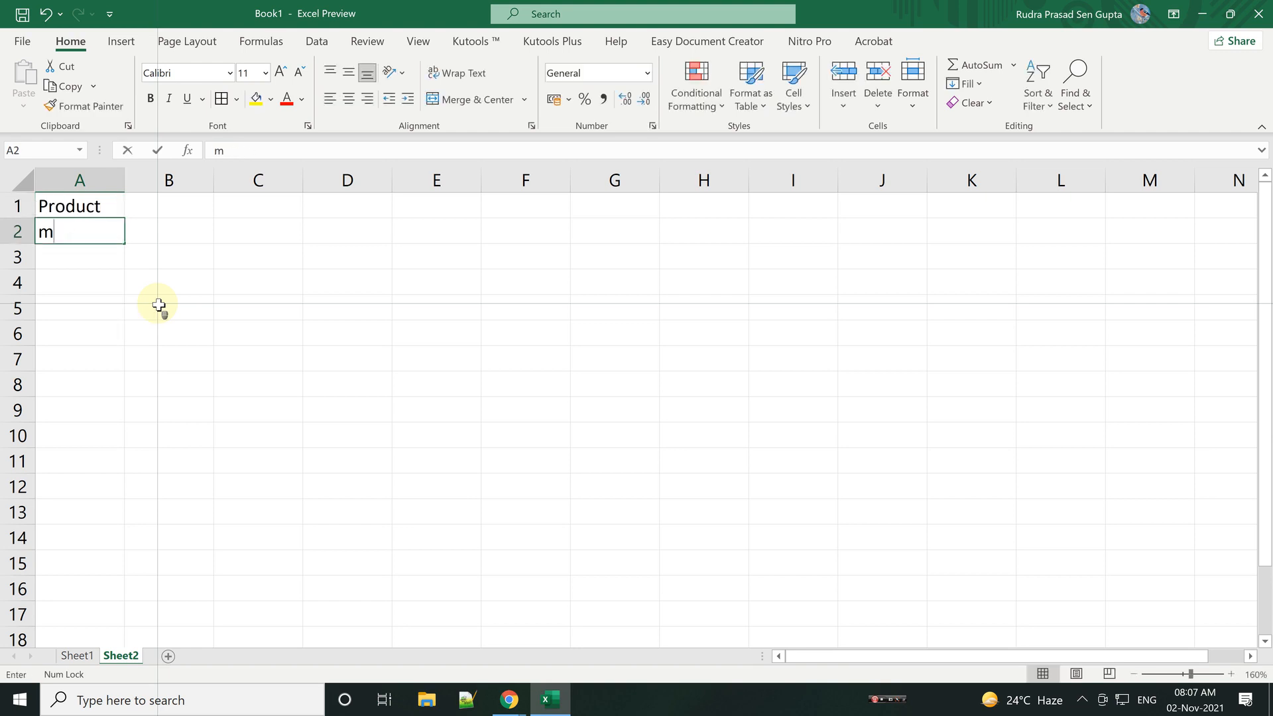
pyautogui.write('ango')
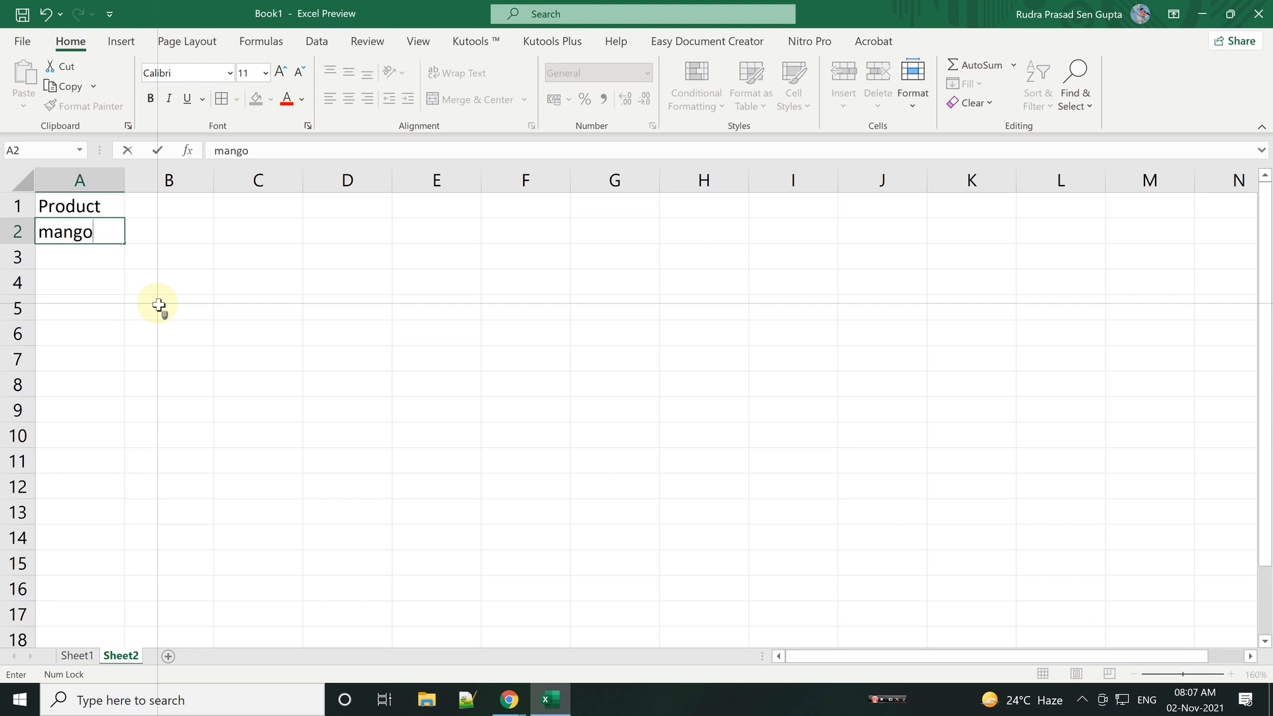
pyautogui.press('Return')
pyautogui.write('bananna')
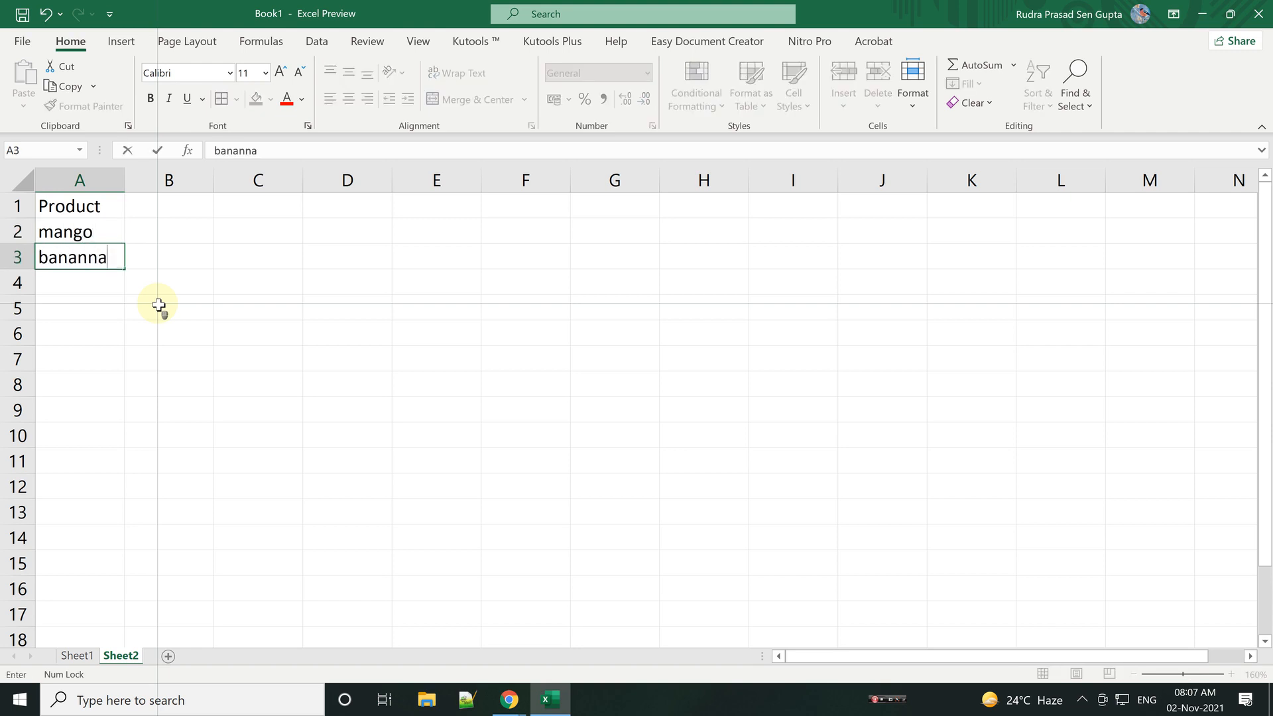
pyautogui.press('Return')
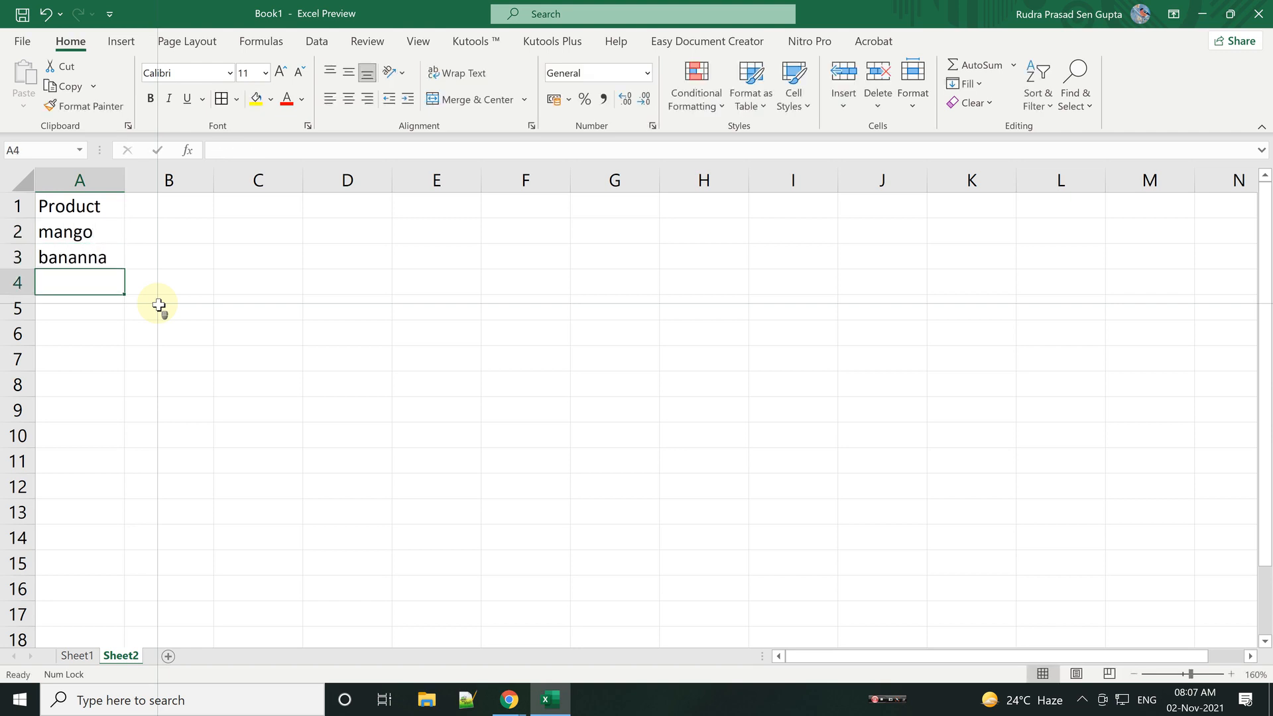
pyautogui.write('lichi')
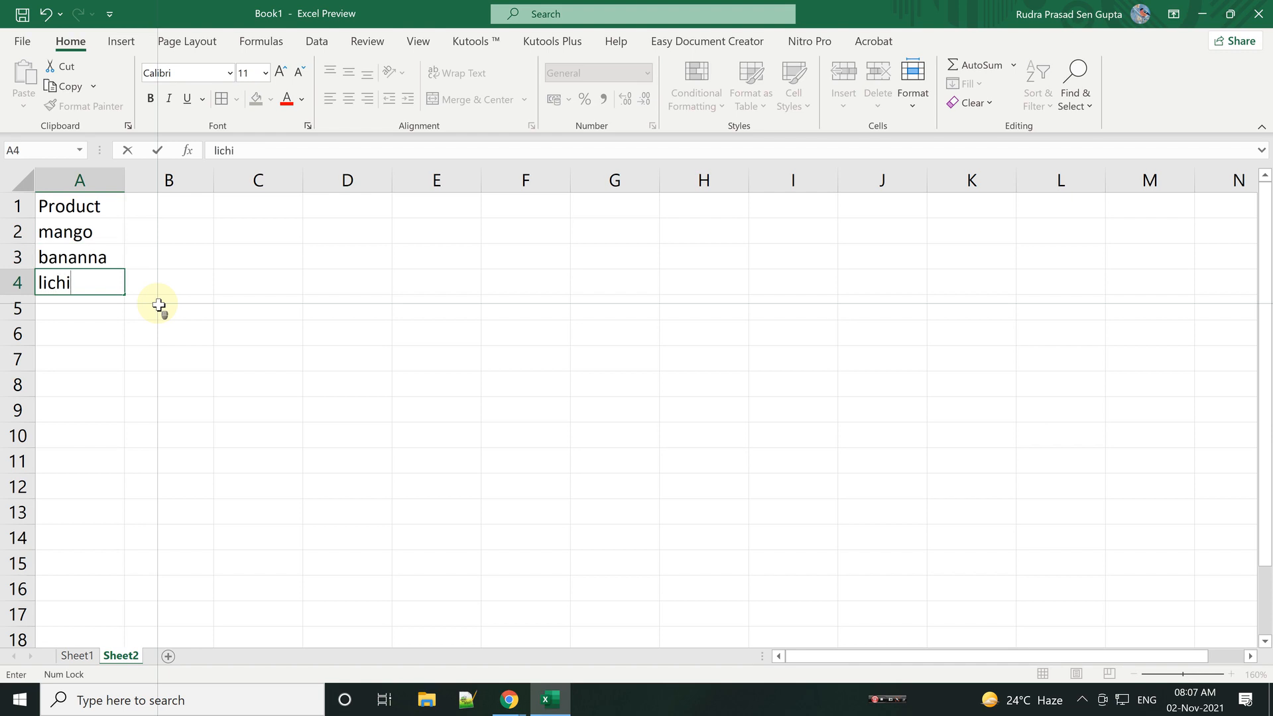
pyautogui.press('Return')
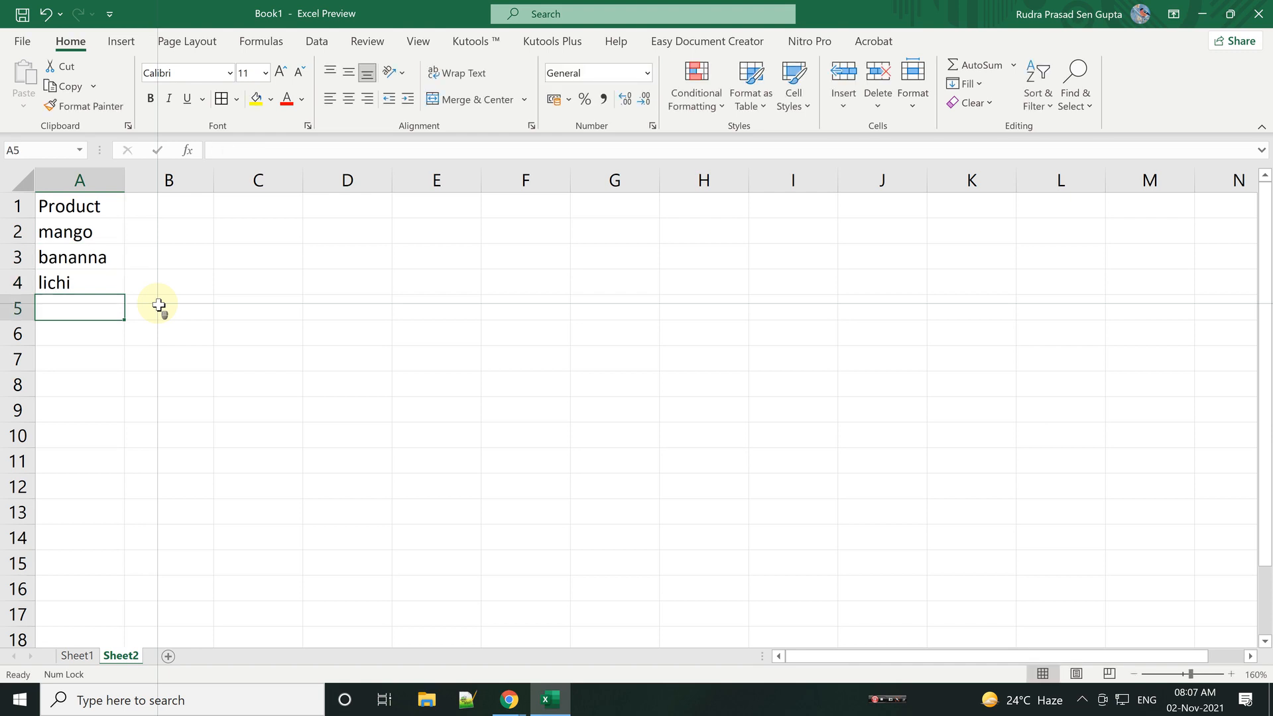
pyautogui.write('ora')
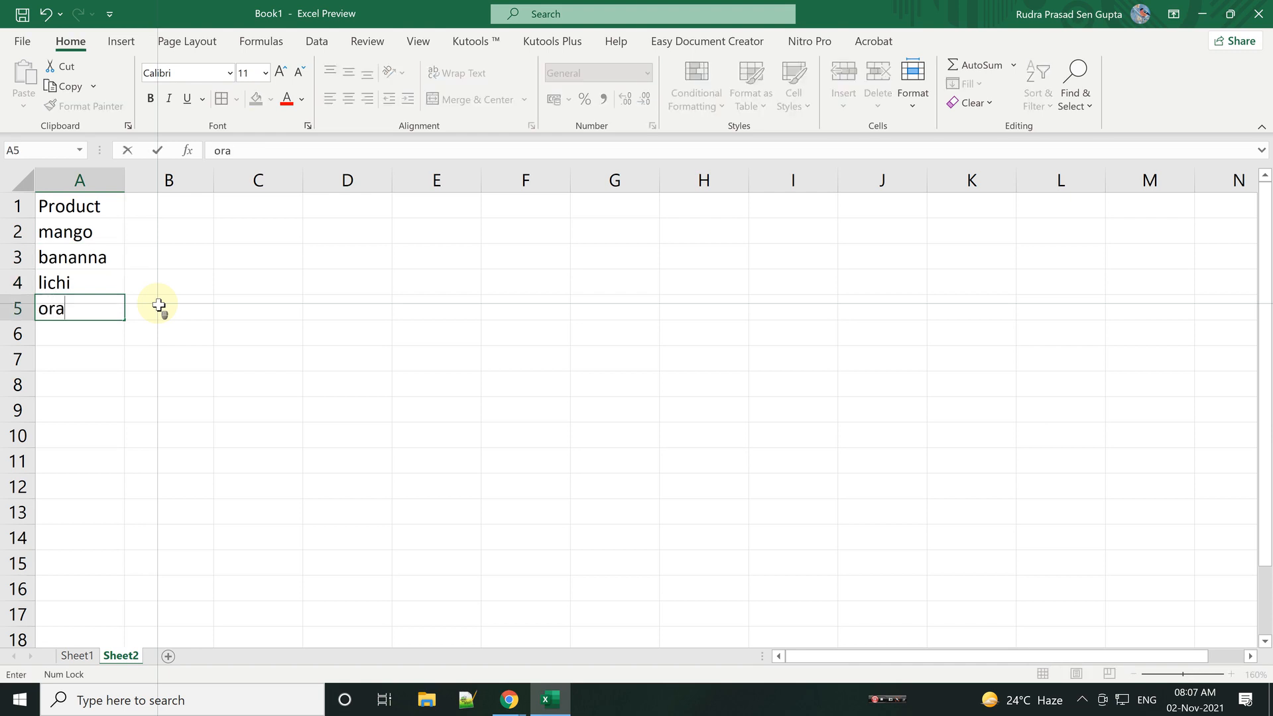
pyautogui.write('nge')
pyautogui.press('Return')
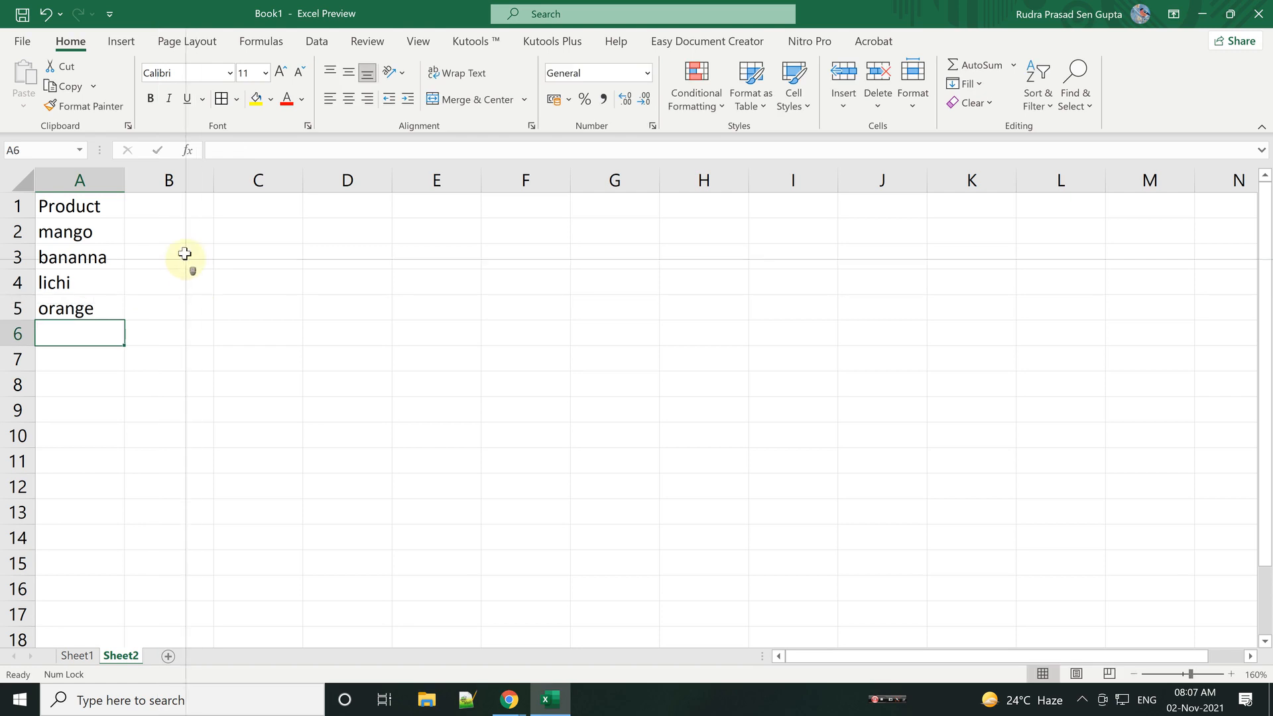
# Step: Add a qnt column in B1:B5 with the quantities 10, 20, 23 and 5 for the four fruits
pyautogui.click(169, 214)
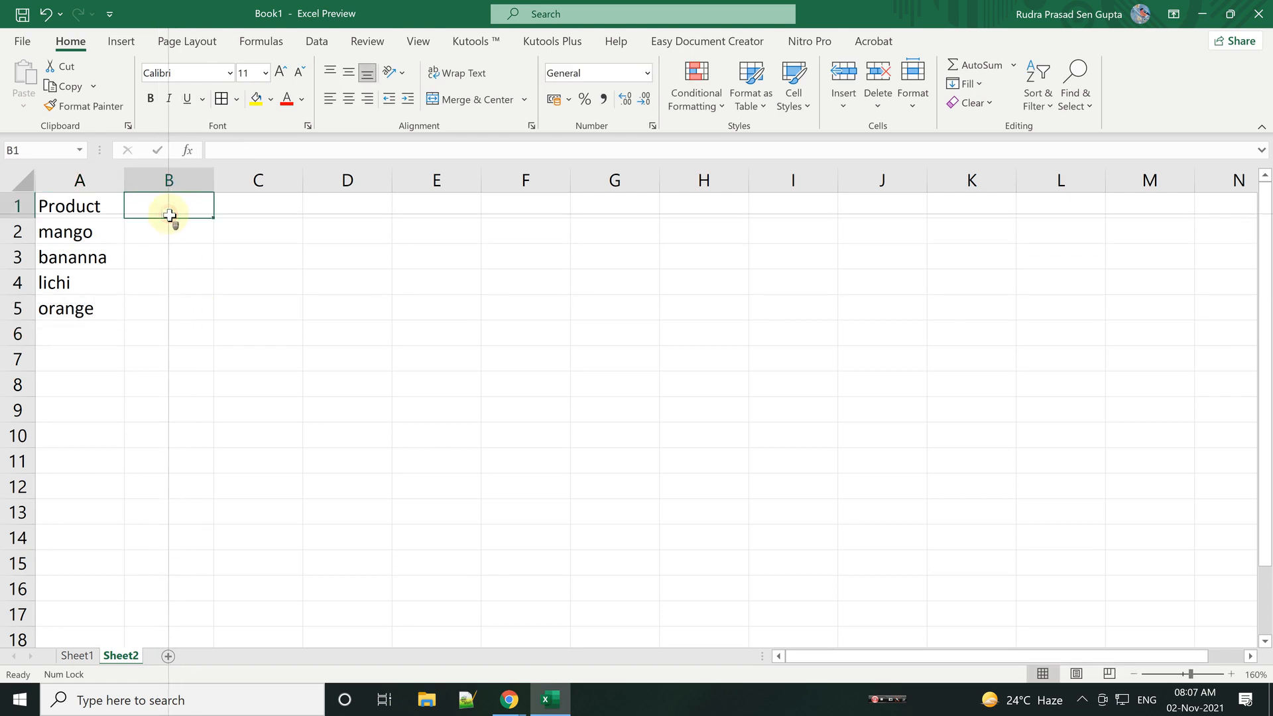
pyautogui.write('qnt')
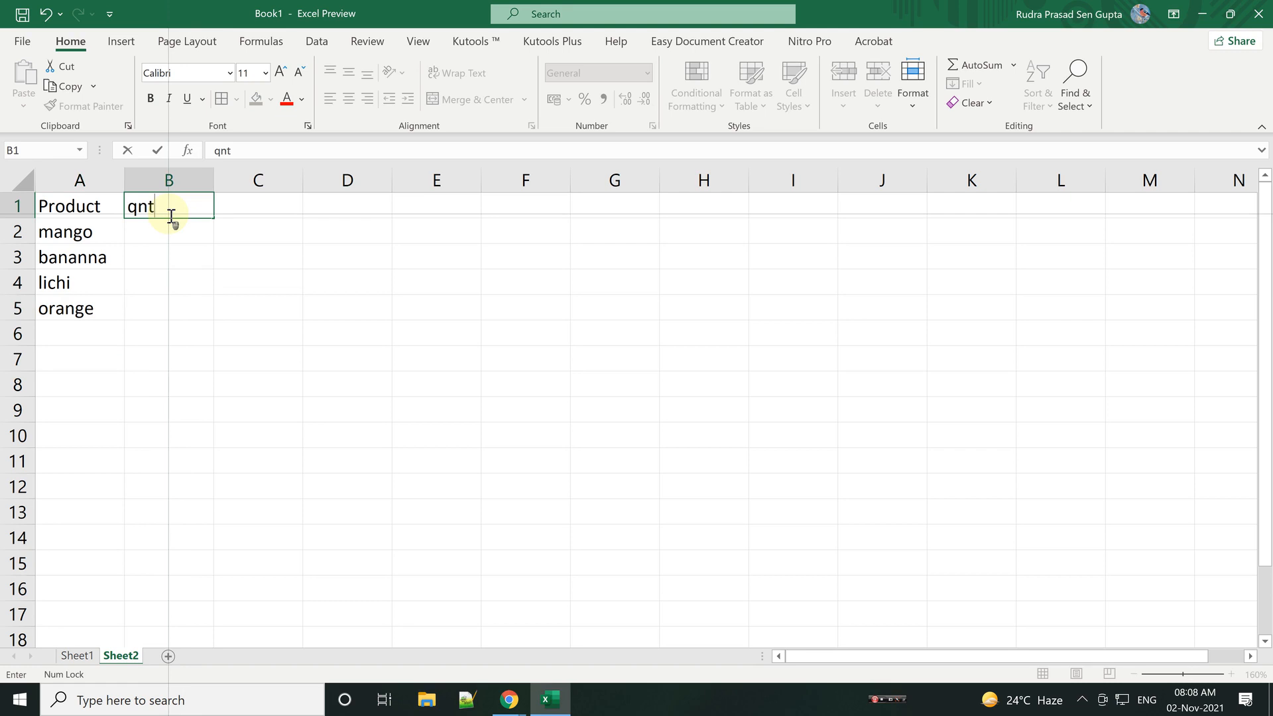
pyautogui.press('Return')
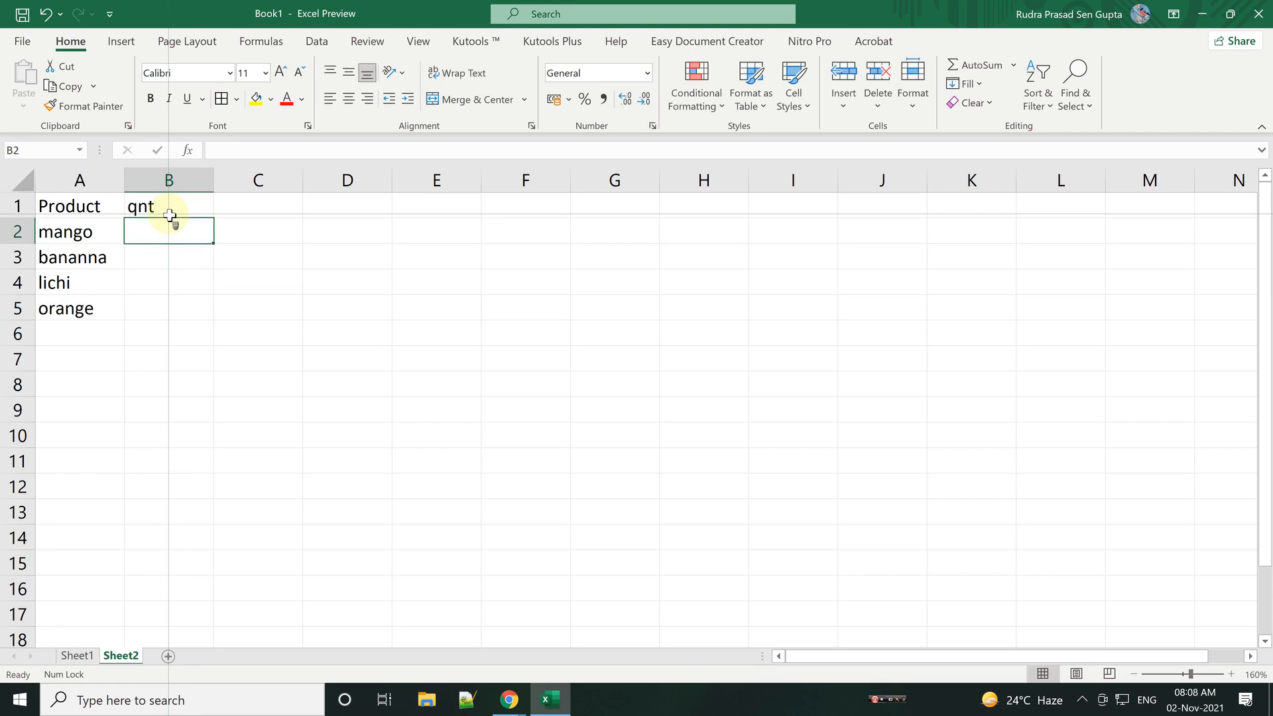
pyautogui.write('10')
pyautogui.press('Return')
pyautogui.write('20')
pyautogui.press('Return')
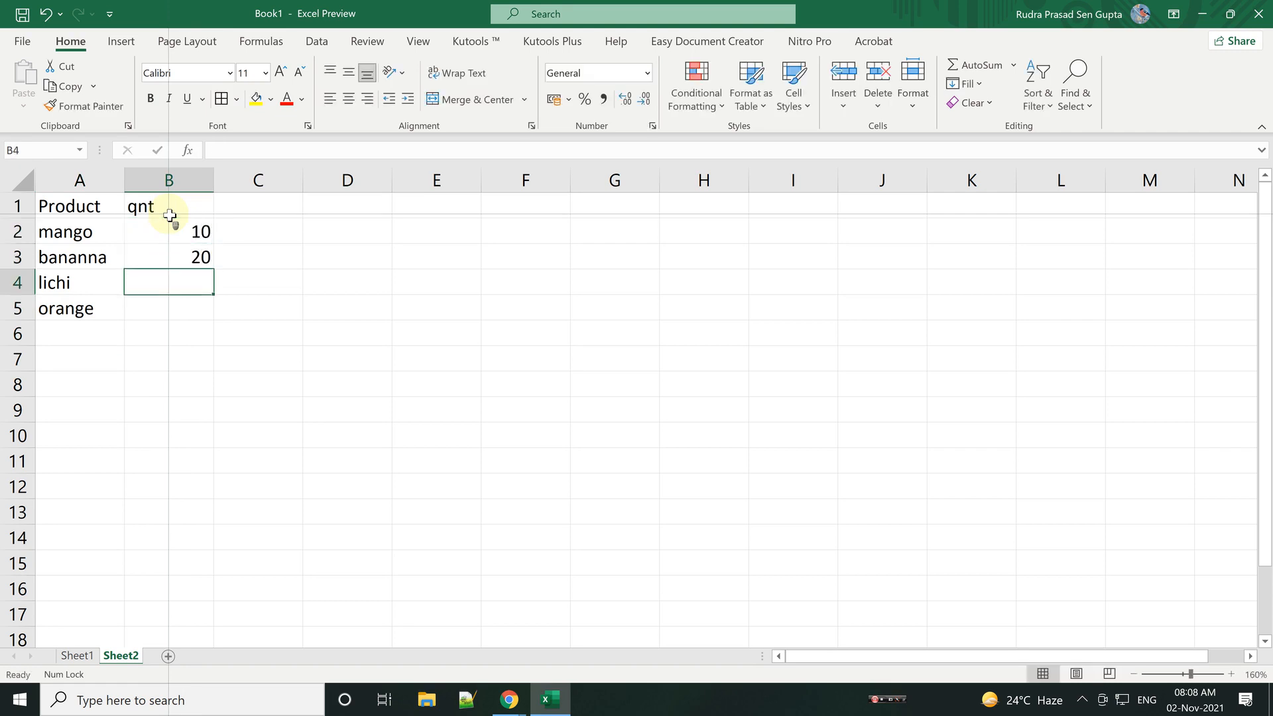
pyautogui.write('23')
pyautogui.press('Return')
pyautogui.write('5')
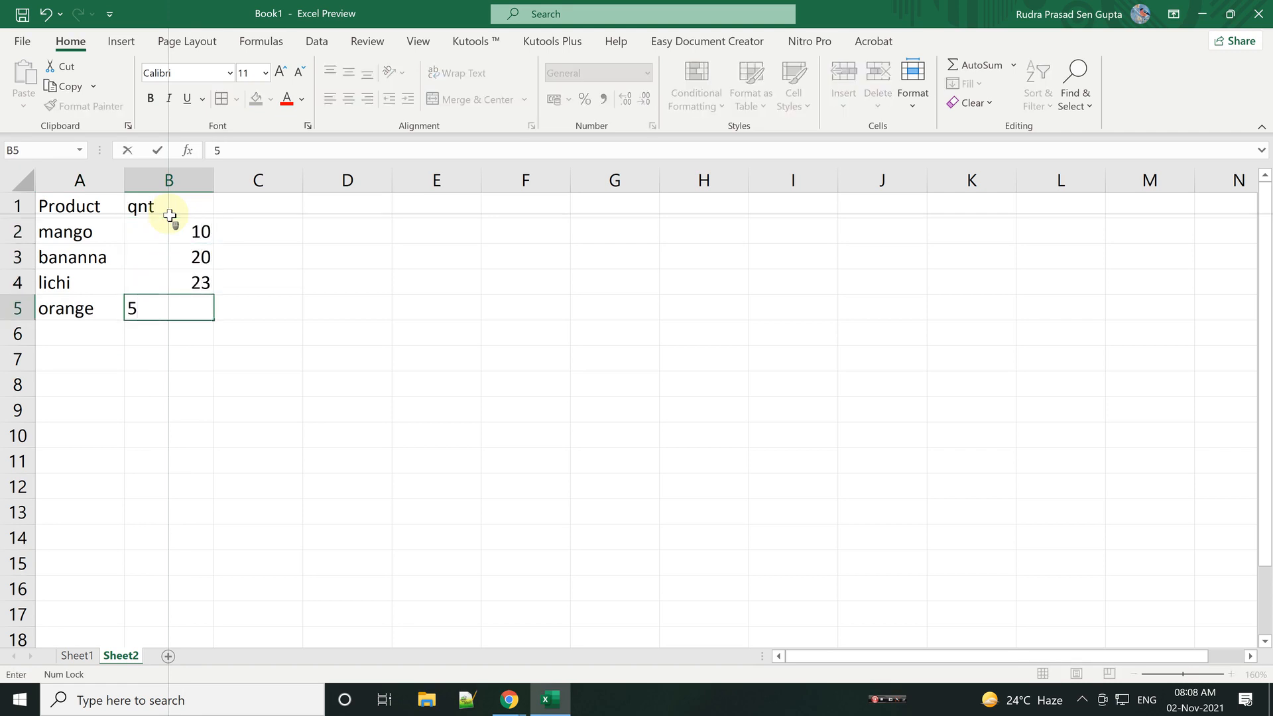
pyautogui.press('Return')
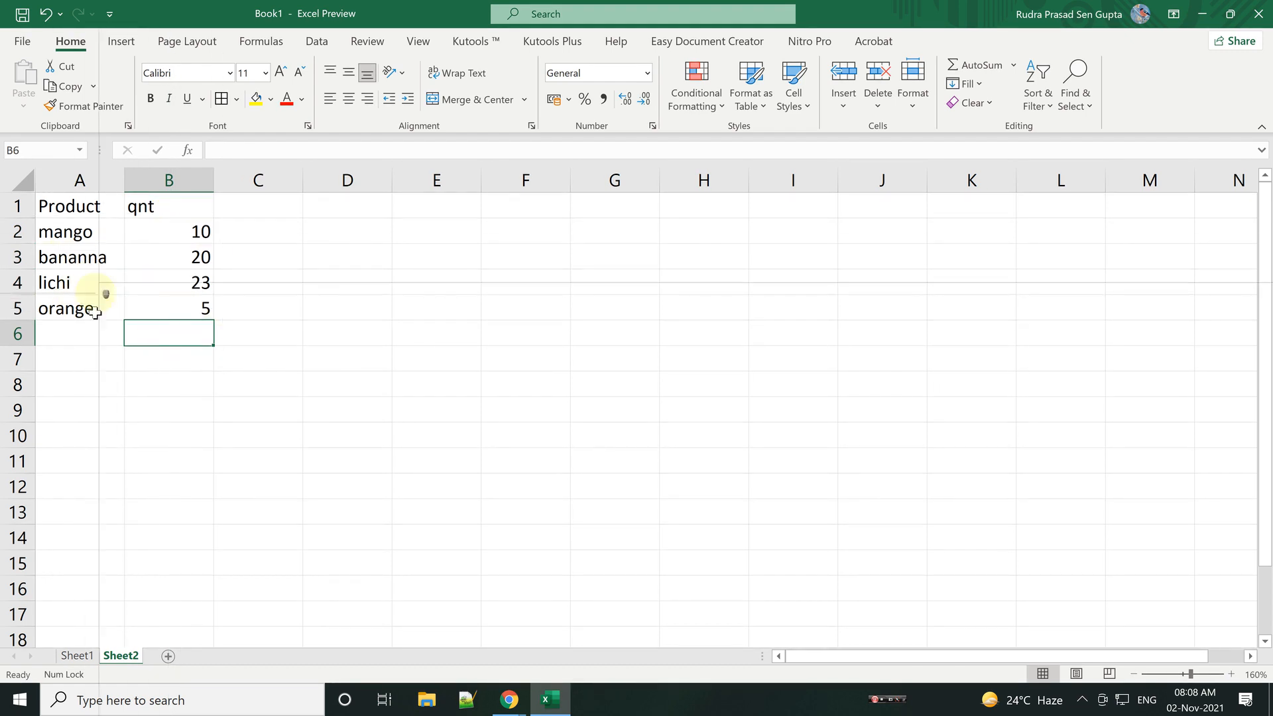
# Step: Enter =sumif(A2:A5,A8,B2:B5) in B8 to total the quantity of the product named in A8
pyautogui.click(92, 388)
pyautogui.click(160, 380)
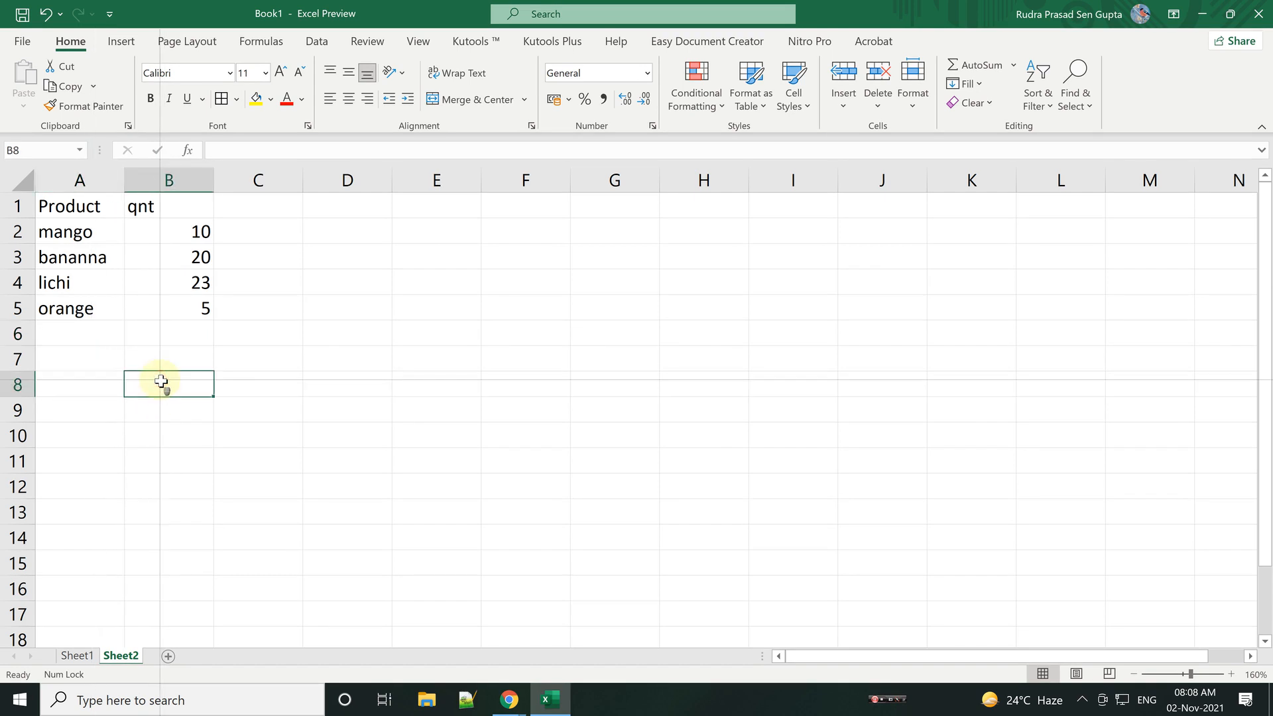
pyautogui.write('=sum')
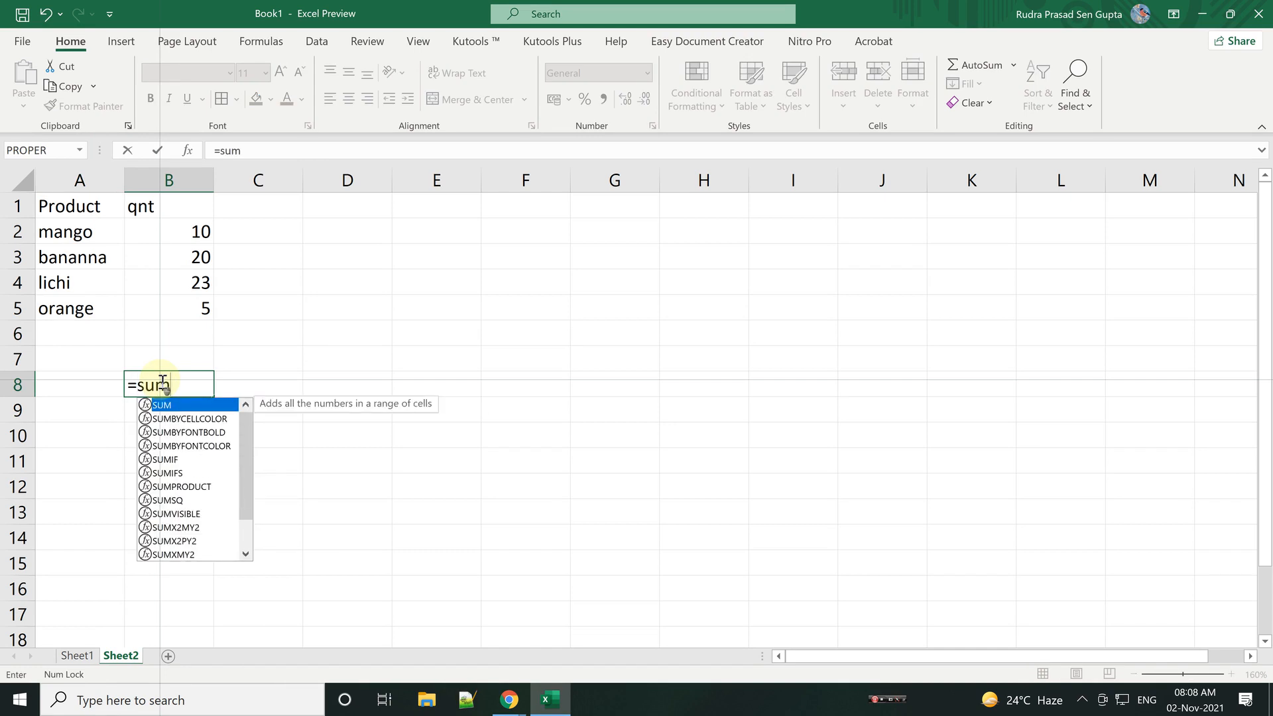
pyautogui.write('if')
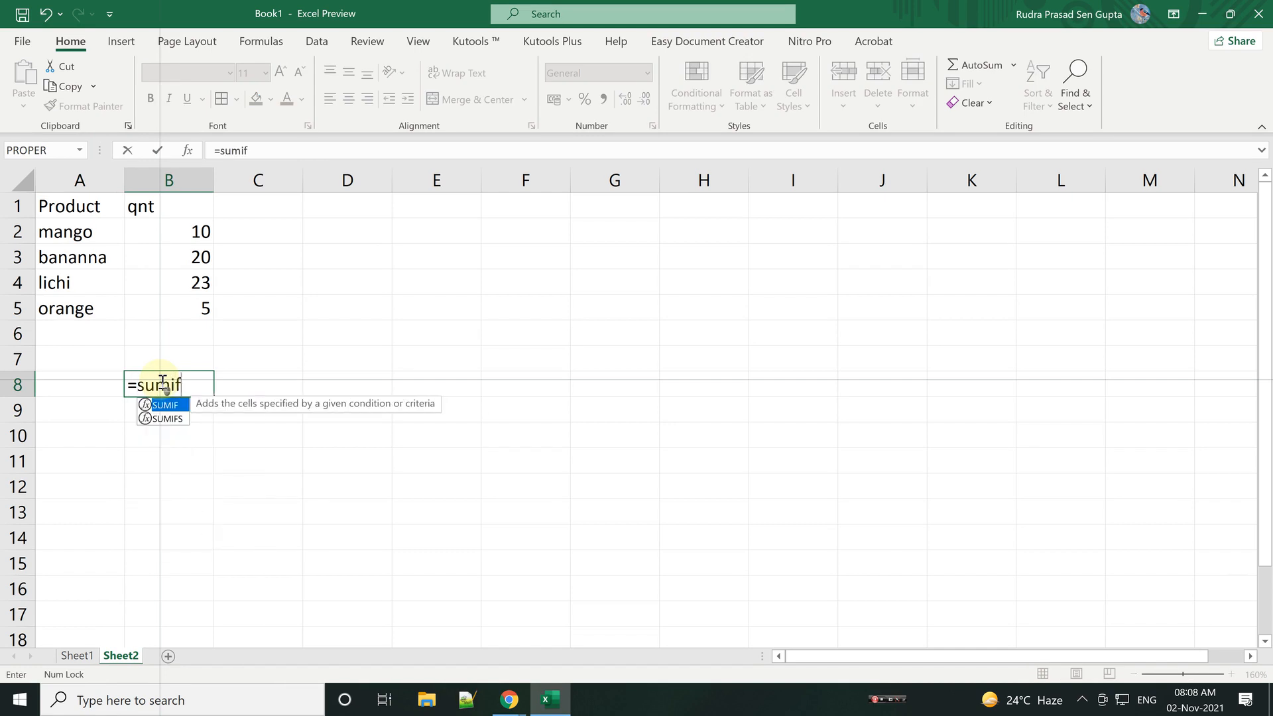
pyautogui.write('(')
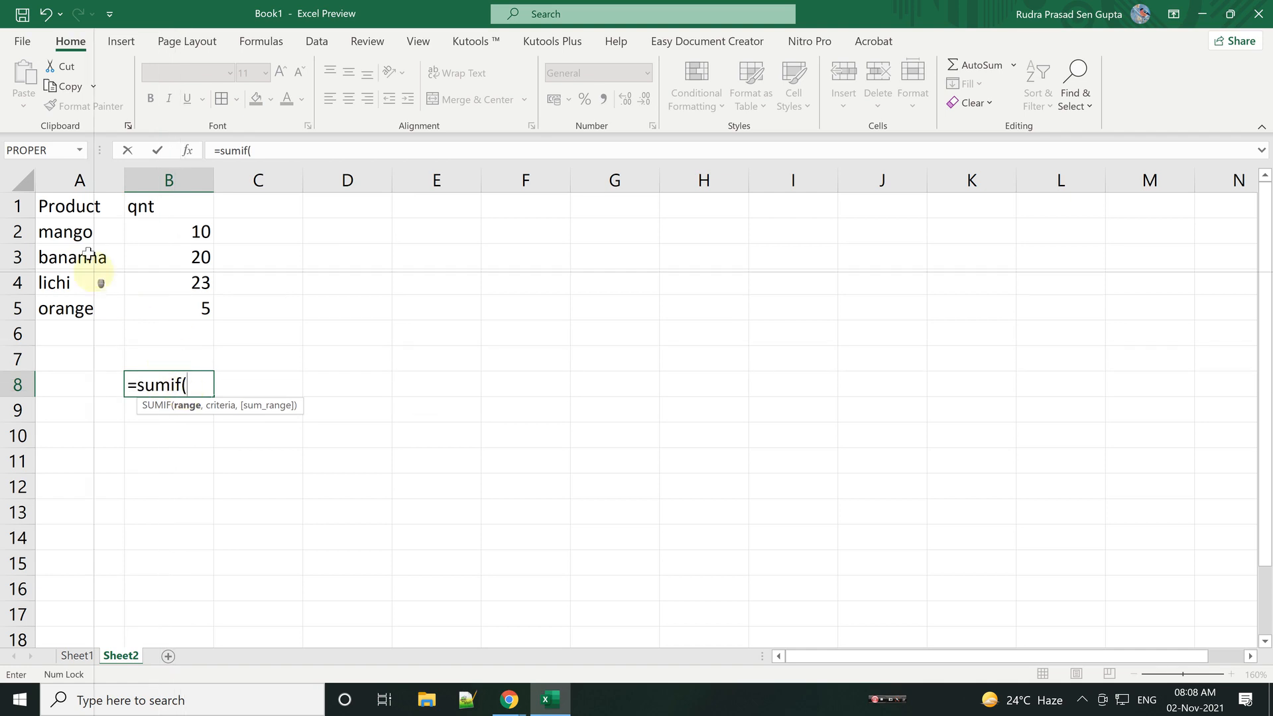
pyautogui.moveTo(86, 233); pyautogui.dragTo(73, 300)
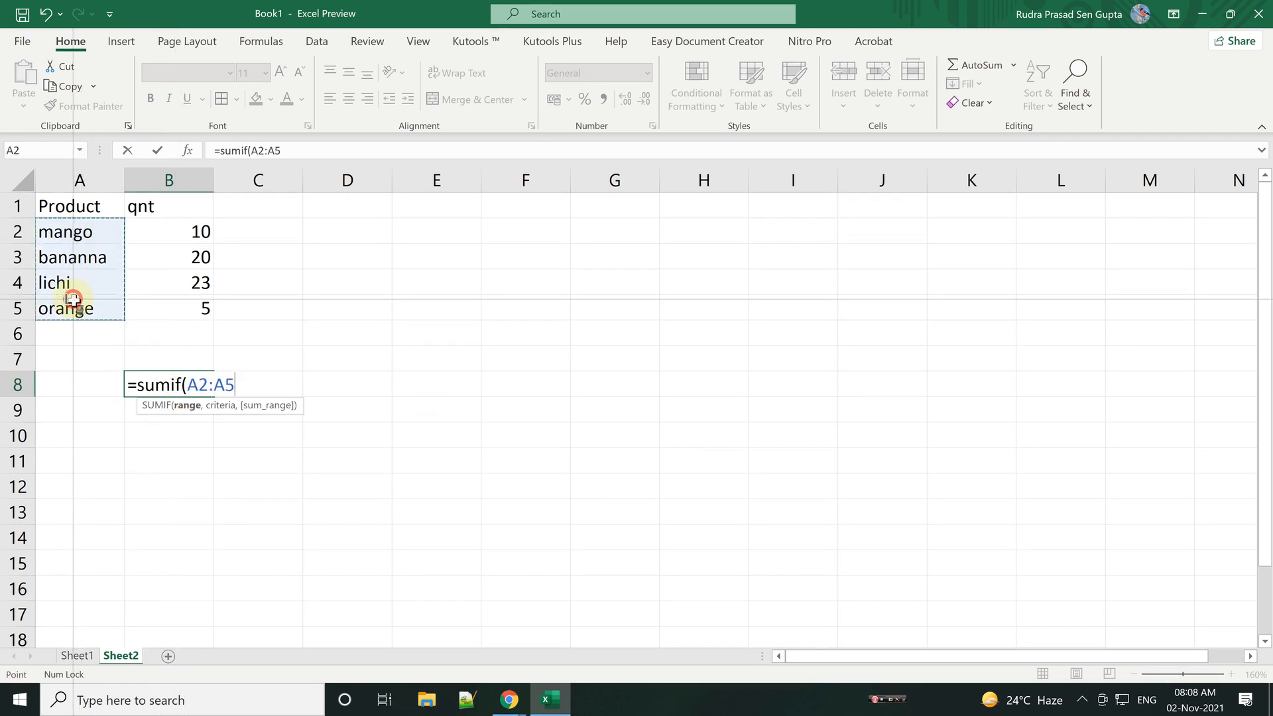
pyautogui.write(',')
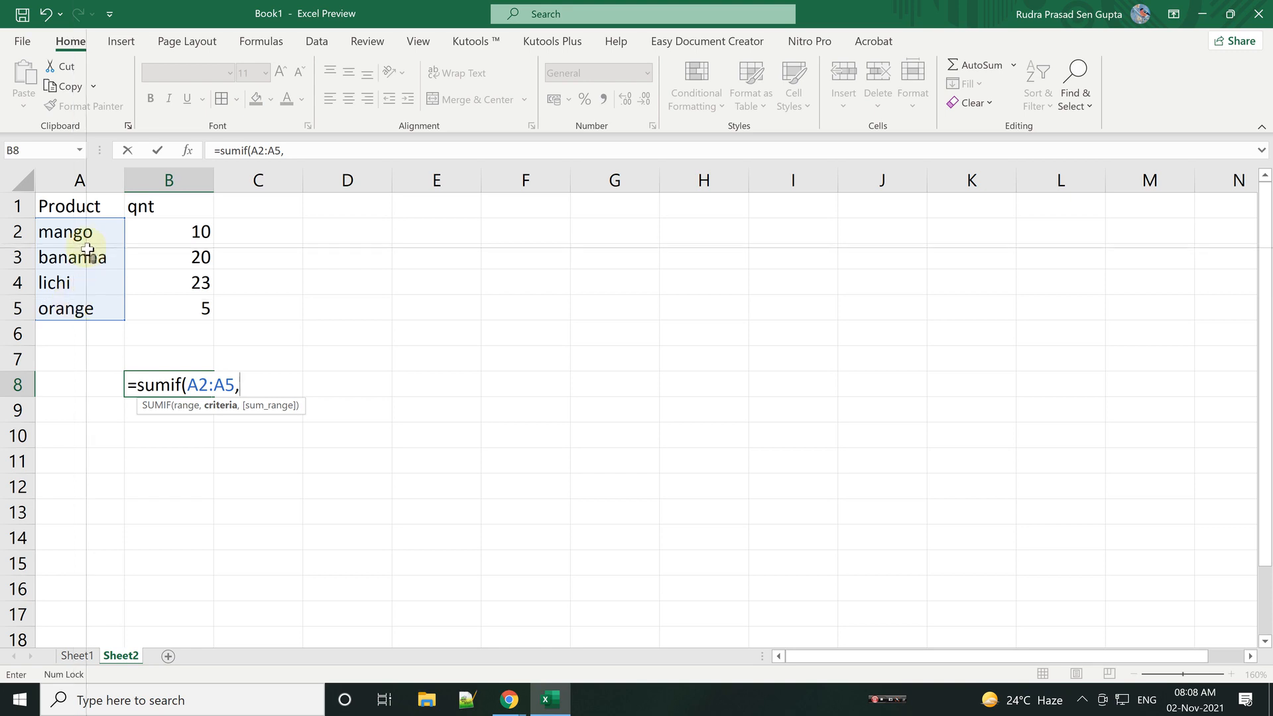
pyautogui.click(76, 386)
pyautogui.write(',')
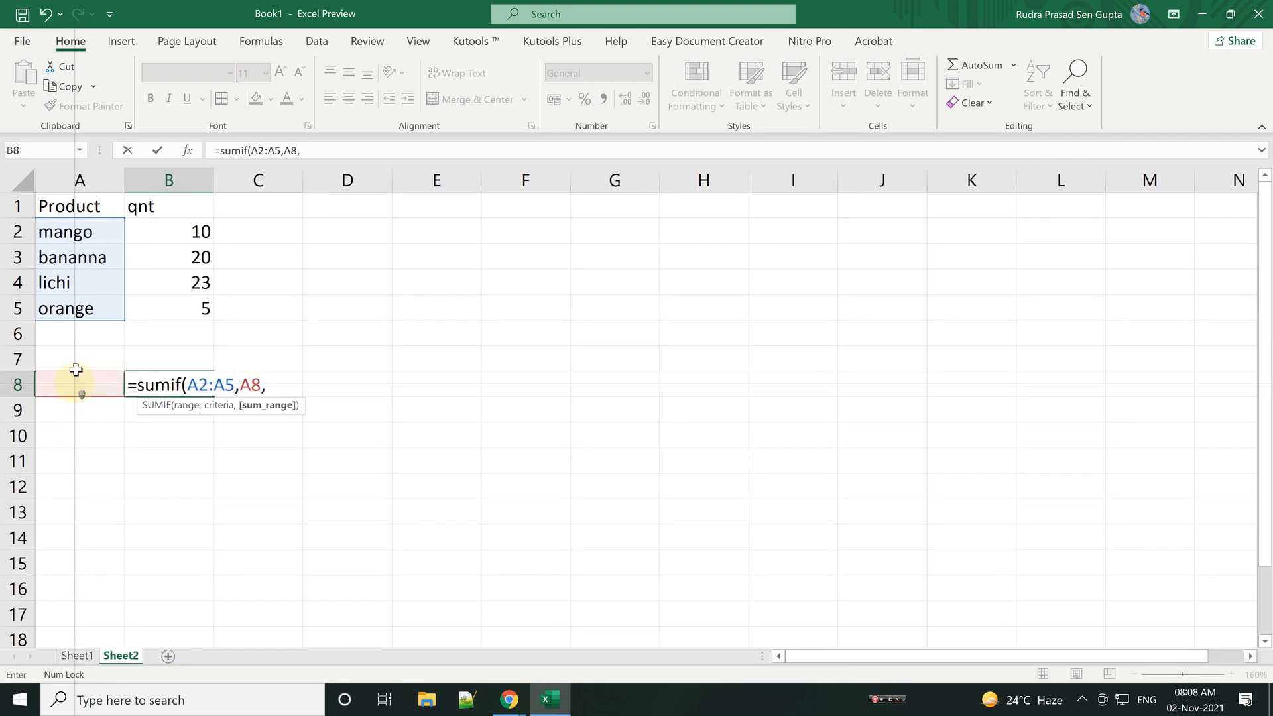
pyautogui.moveTo(199, 233); pyautogui.dragTo(189, 319)
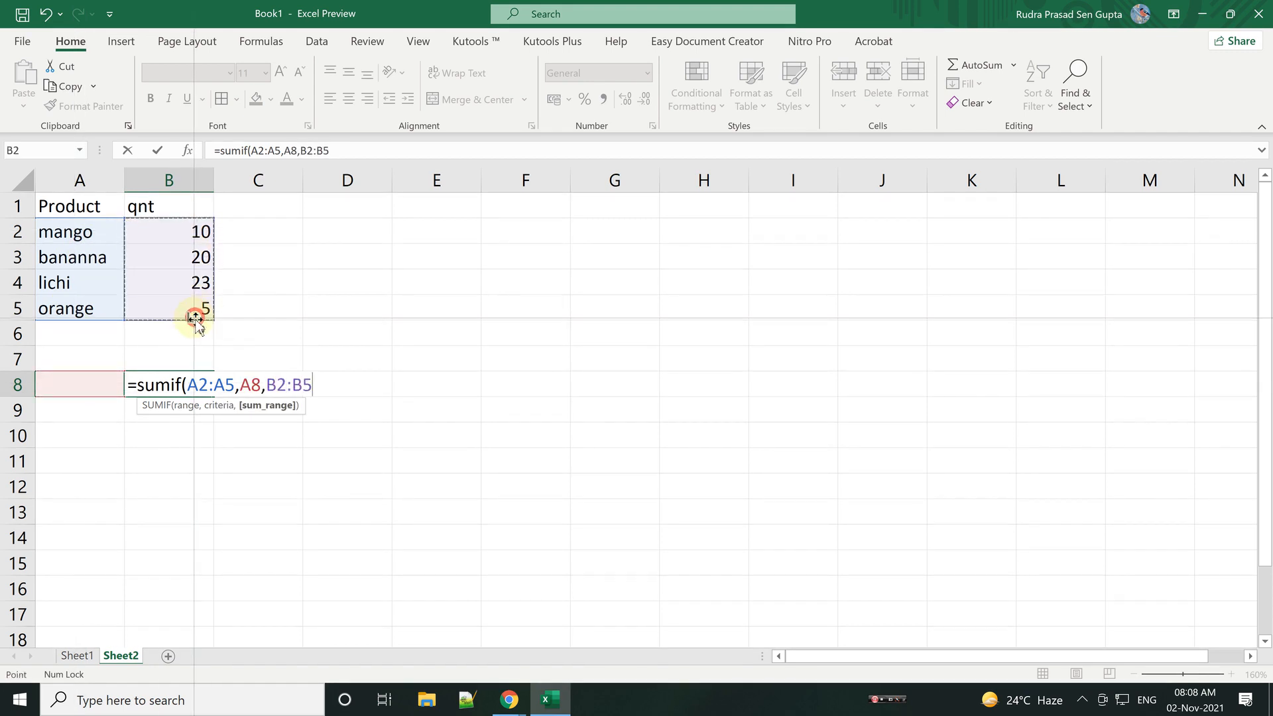
pyautogui.write(')')
pyautogui.press('Return')
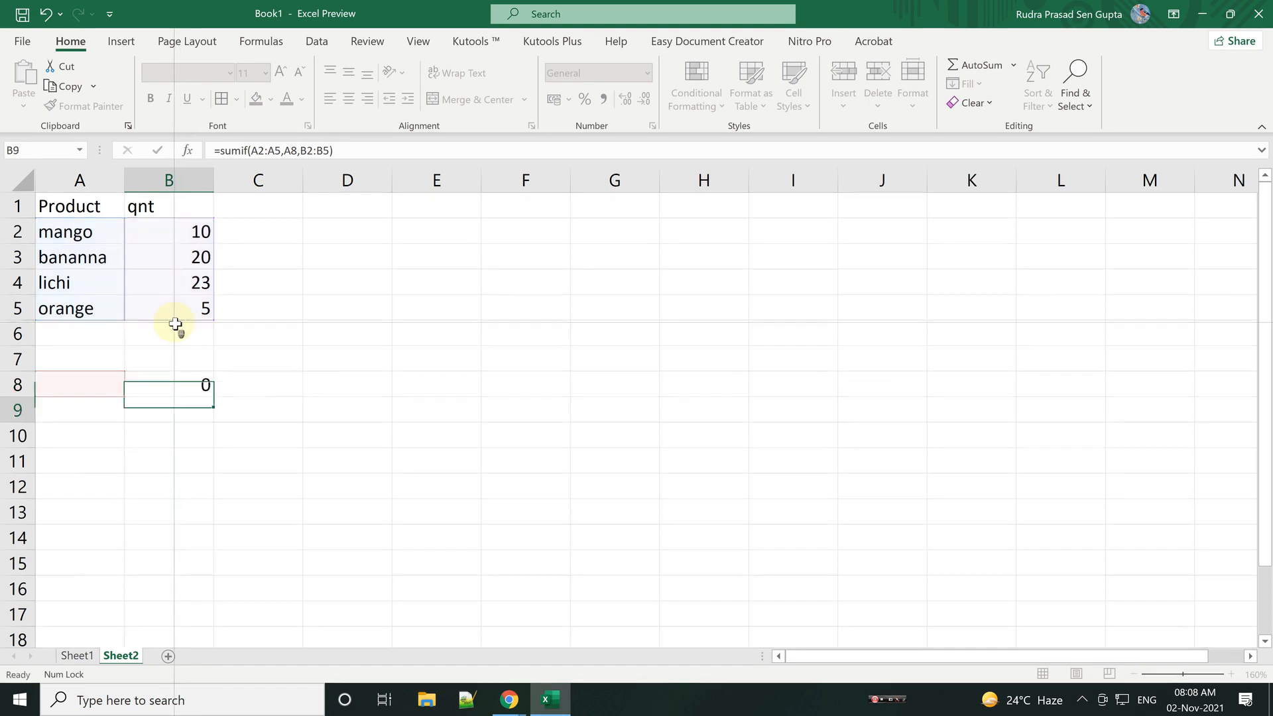
# Step: Enter lichi in A8 as the SUMIF criterion and reselect that cell
pyautogui.click(84, 388)
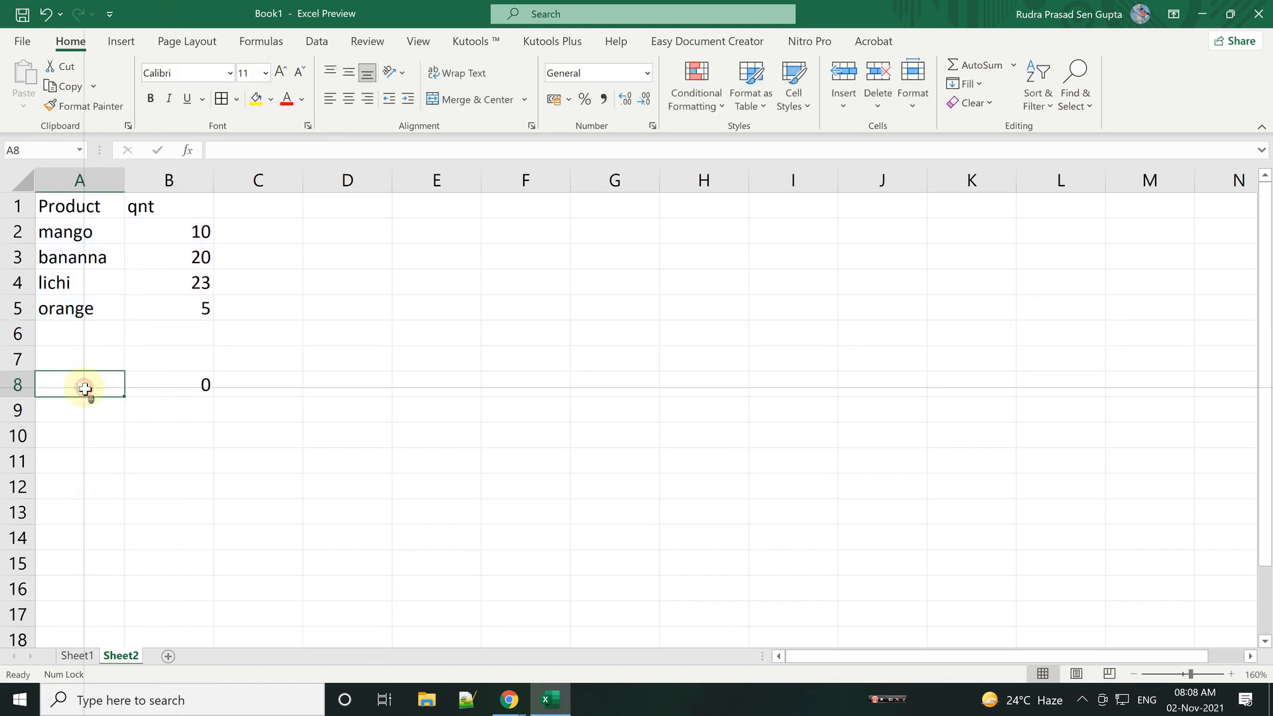
pyautogui.write('lichi')
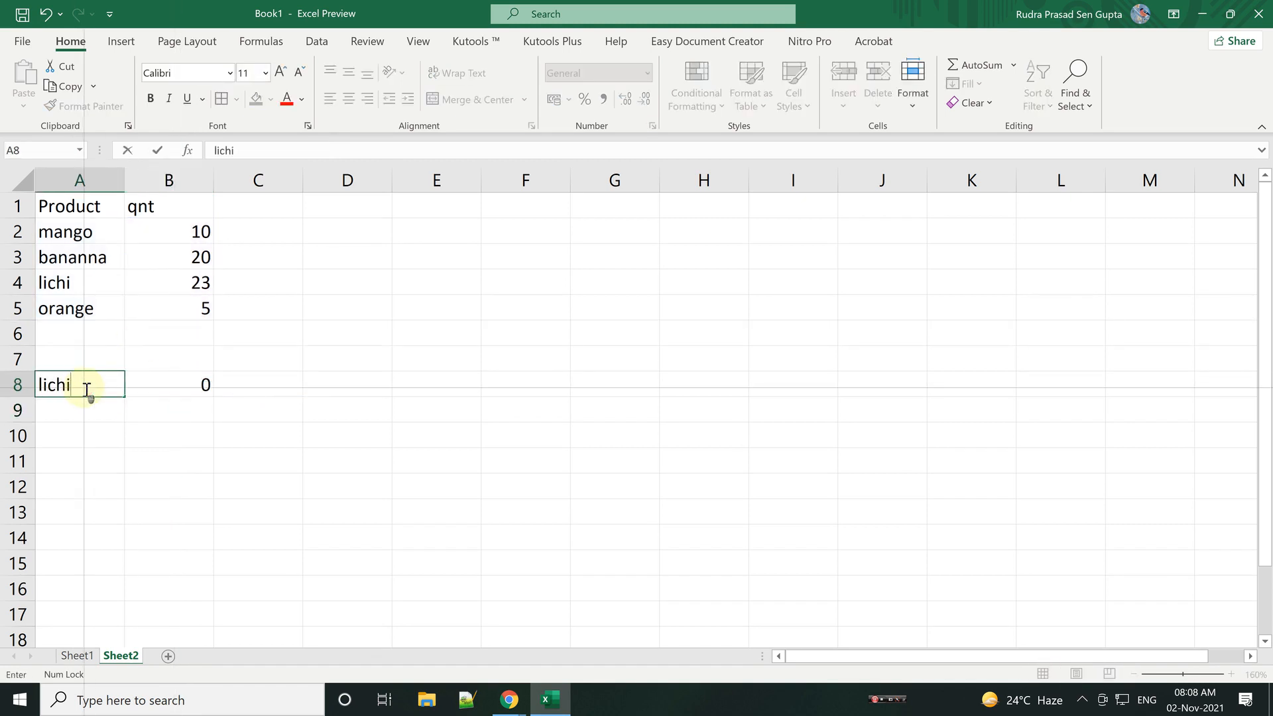
pyautogui.press('Return')
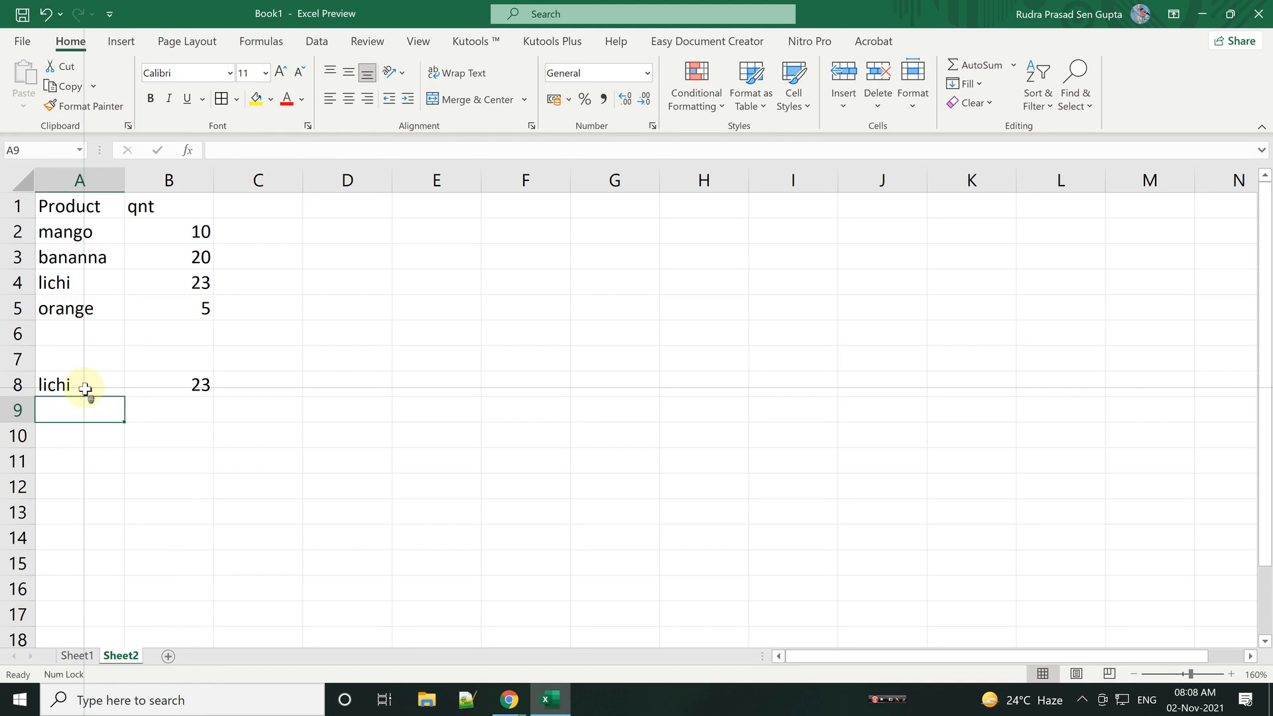
pyautogui.click(85, 388)
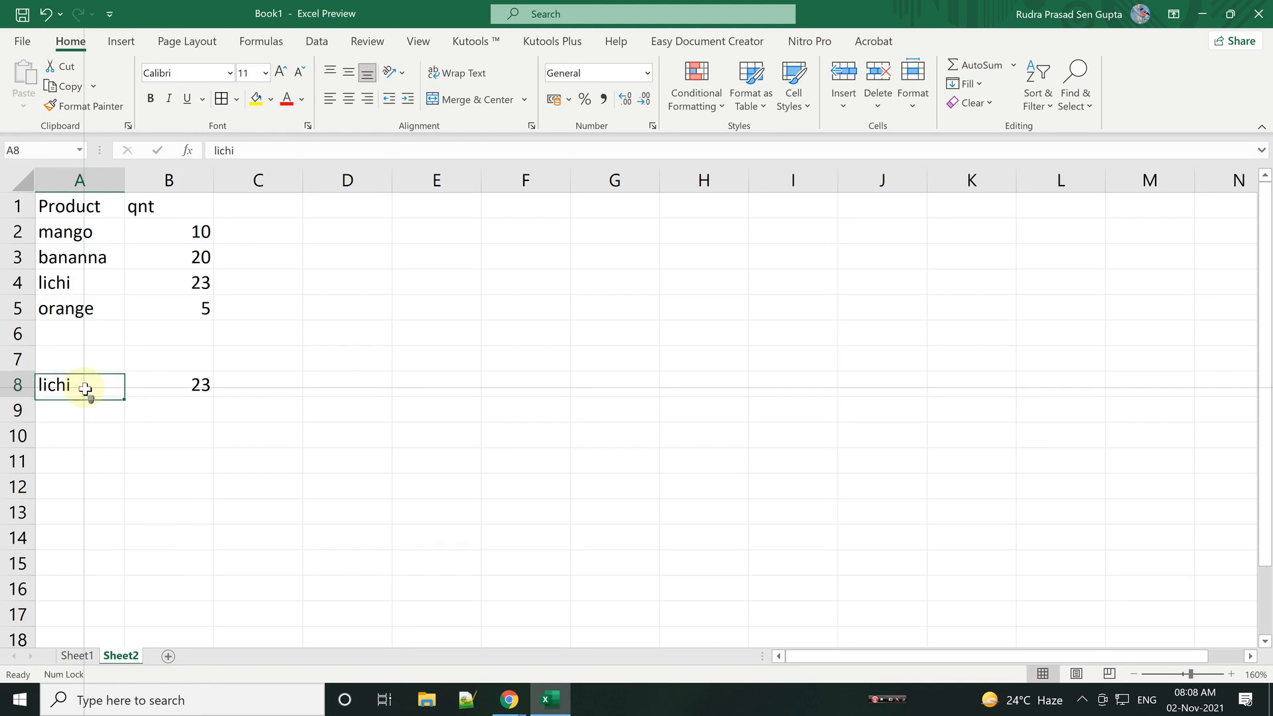
# Step: Try orange as the SUMIF criterion in A8 and replace it with mango
pyautogui.write('oran')
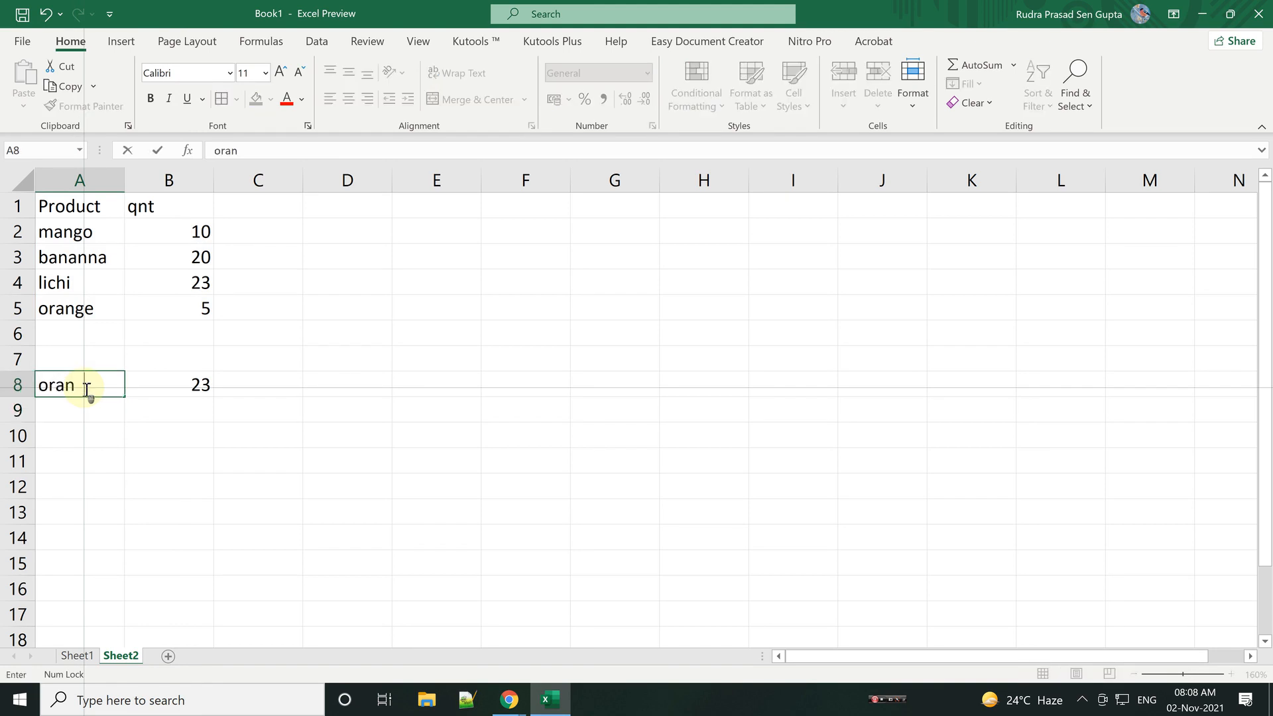
pyautogui.write('ge')
pyautogui.press('Return')
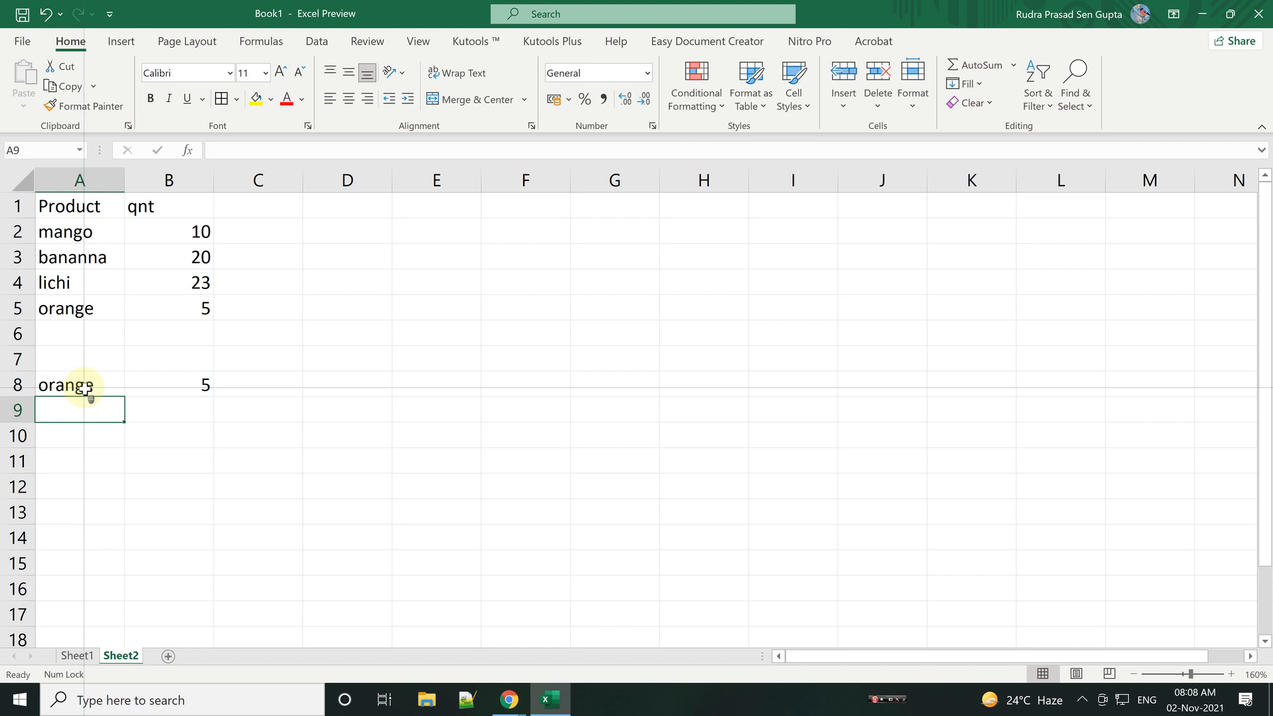
pyautogui.click(85, 388)
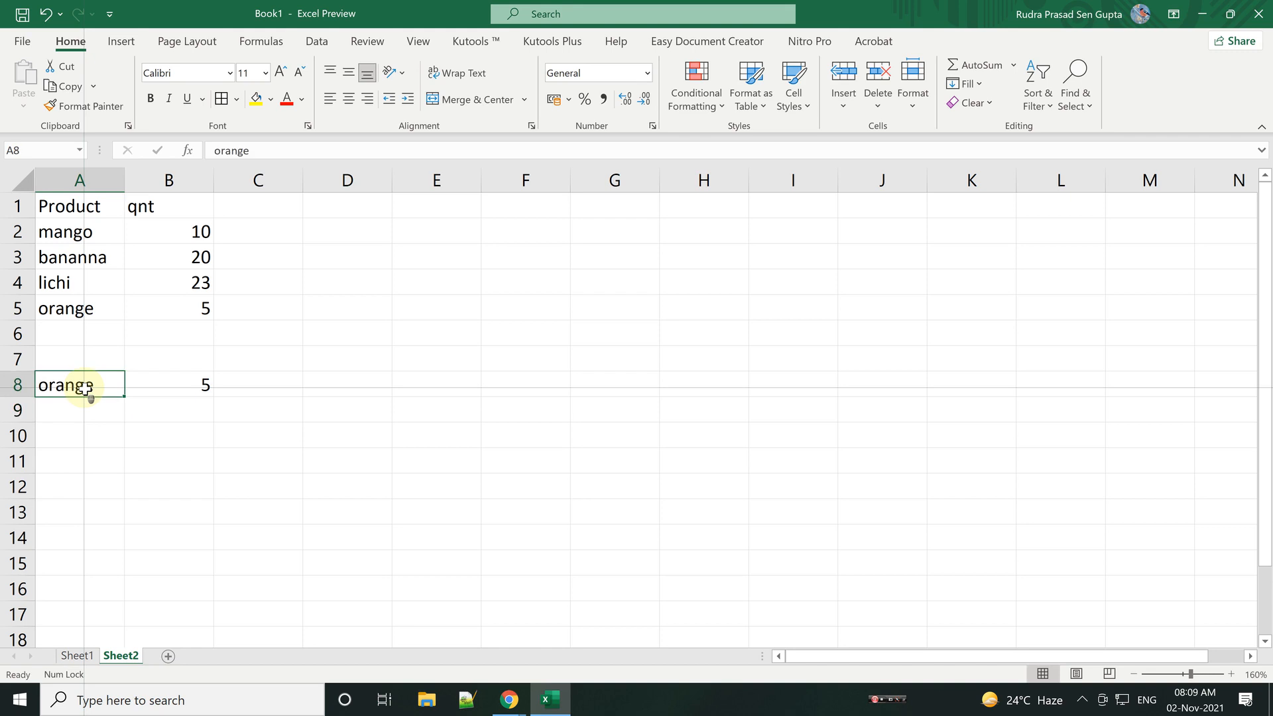
pyautogui.write('mang')
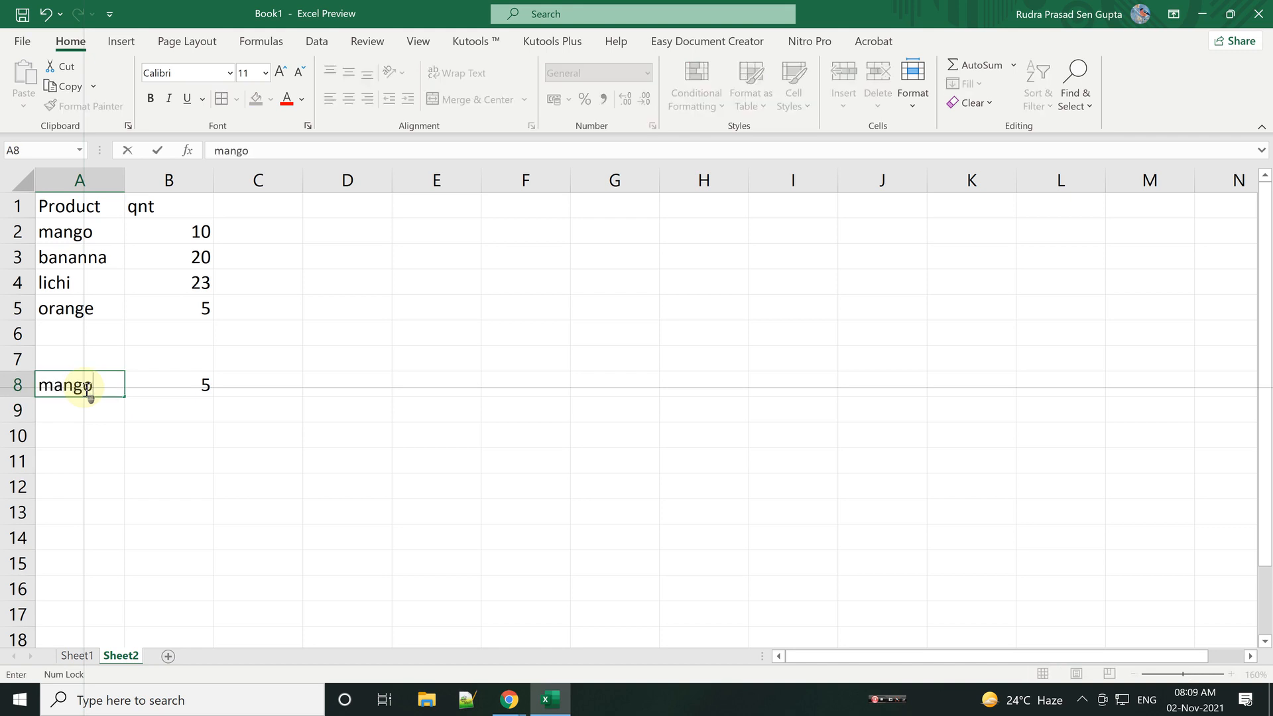
pyautogui.press('Return')
# Step: Change the product name in A4 to mango so that it repeats in the list
pyautogui.press('Up')
pyautogui.press('Up')
pyautogui.press('Up')
pyautogui.press('Up')
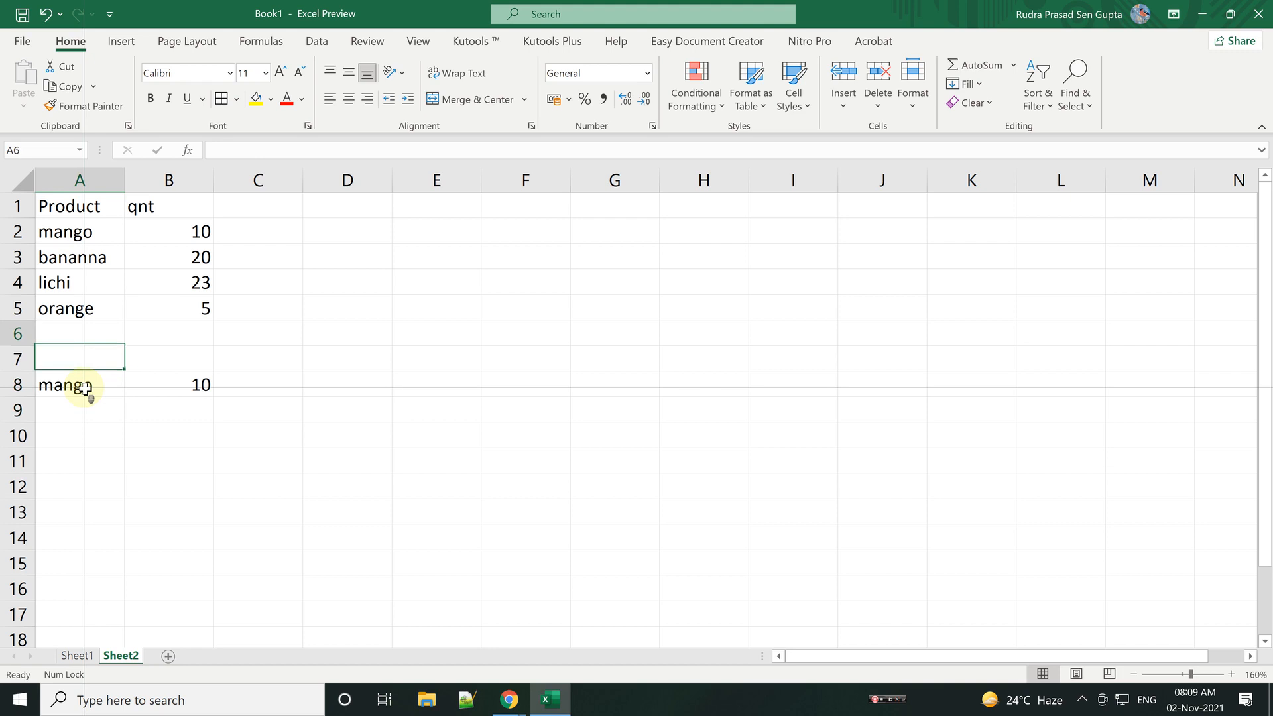
pyautogui.press('Up')
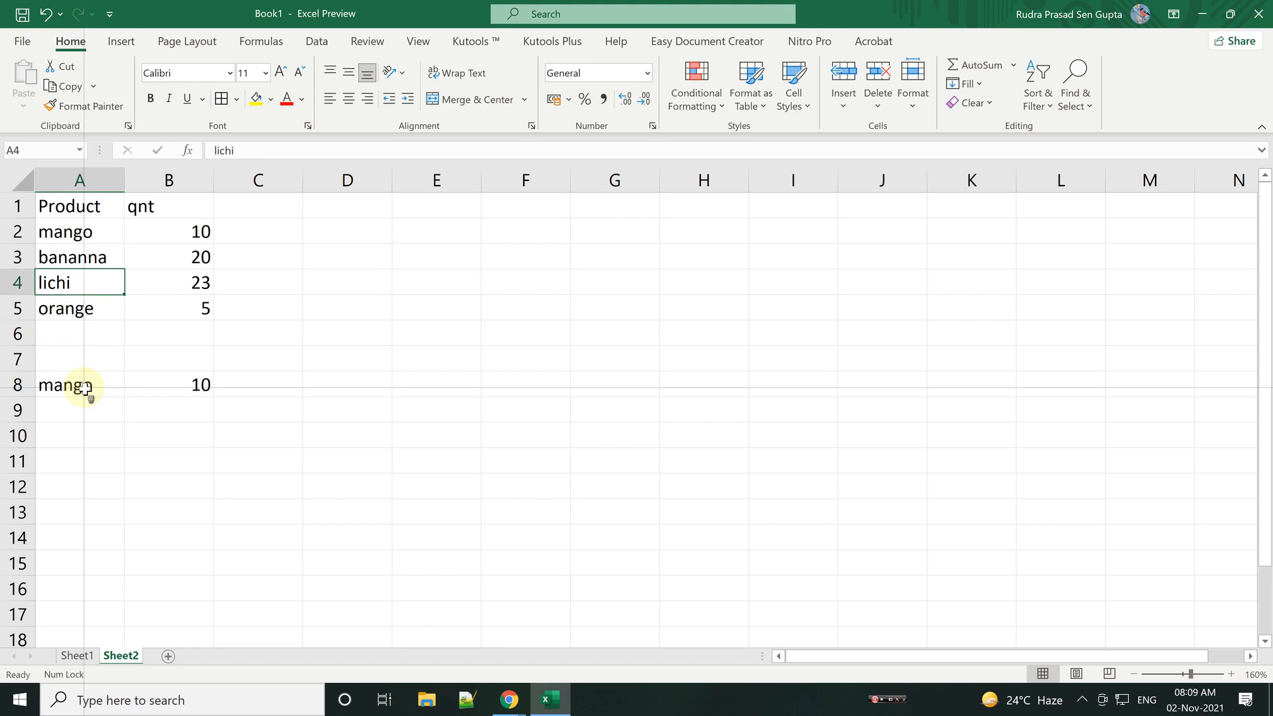
pyautogui.write('mango')
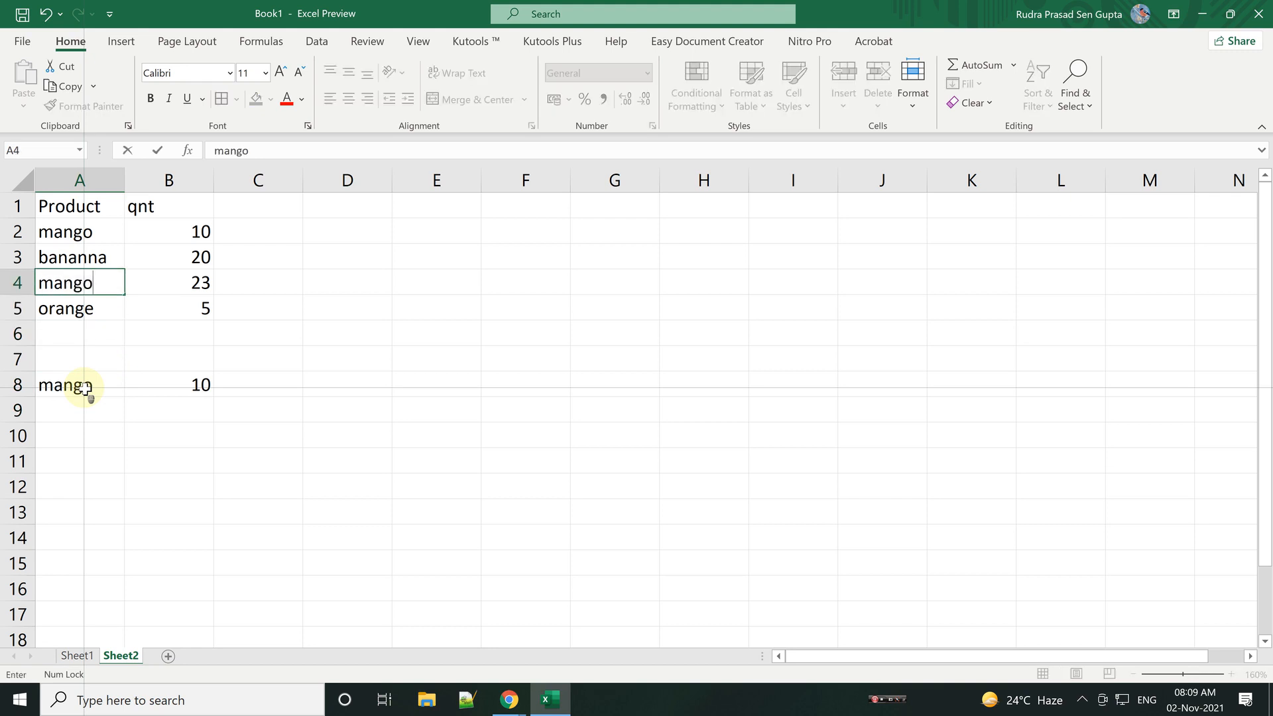
pyautogui.press('Return')
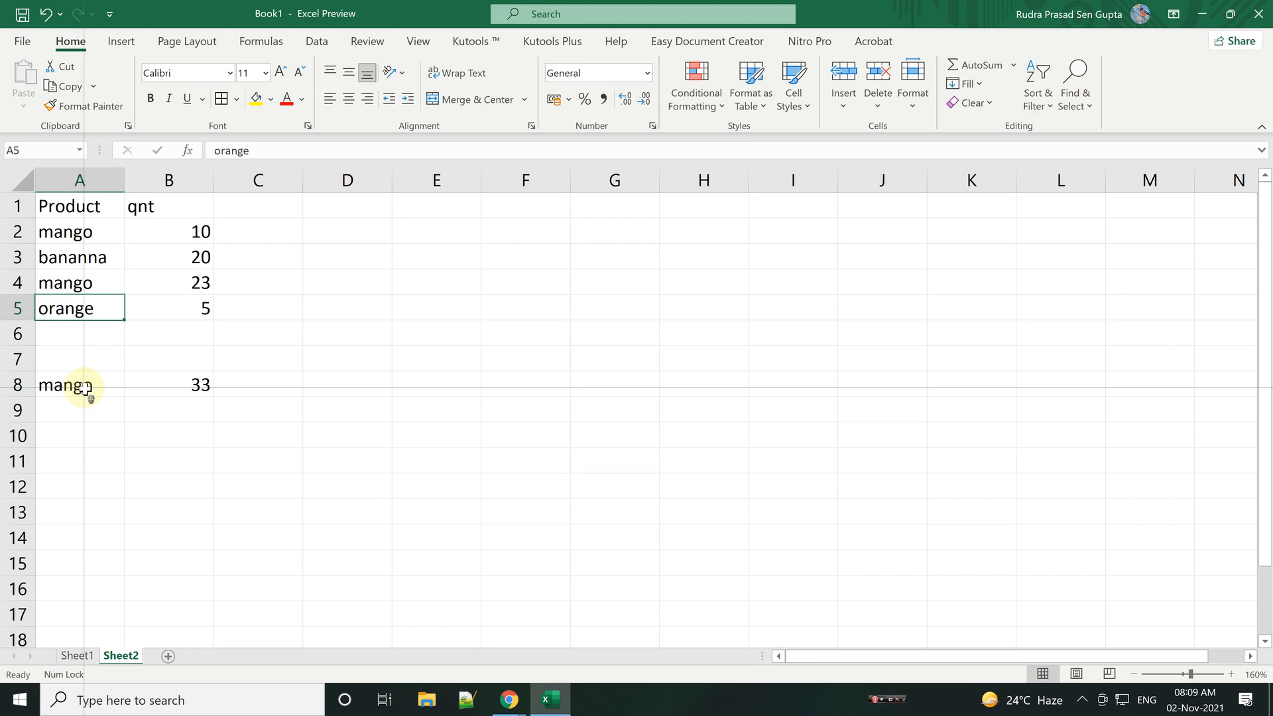
# Step: Switch to Chrome to check the Google Meet call and return to the Excel workbook
pyautogui.moveTo(509, 700)
pyautogui.click(448, 567)
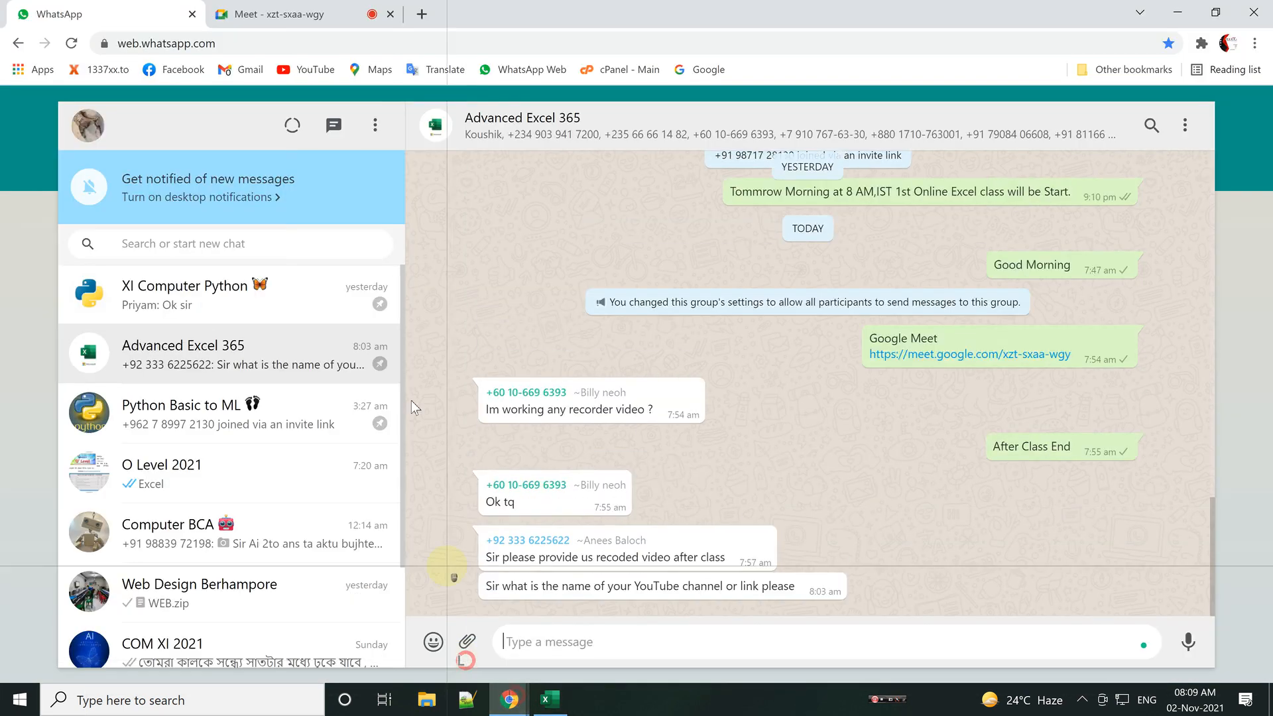
pyautogui.click(278, 14)
pyautogui.click(799, 190)
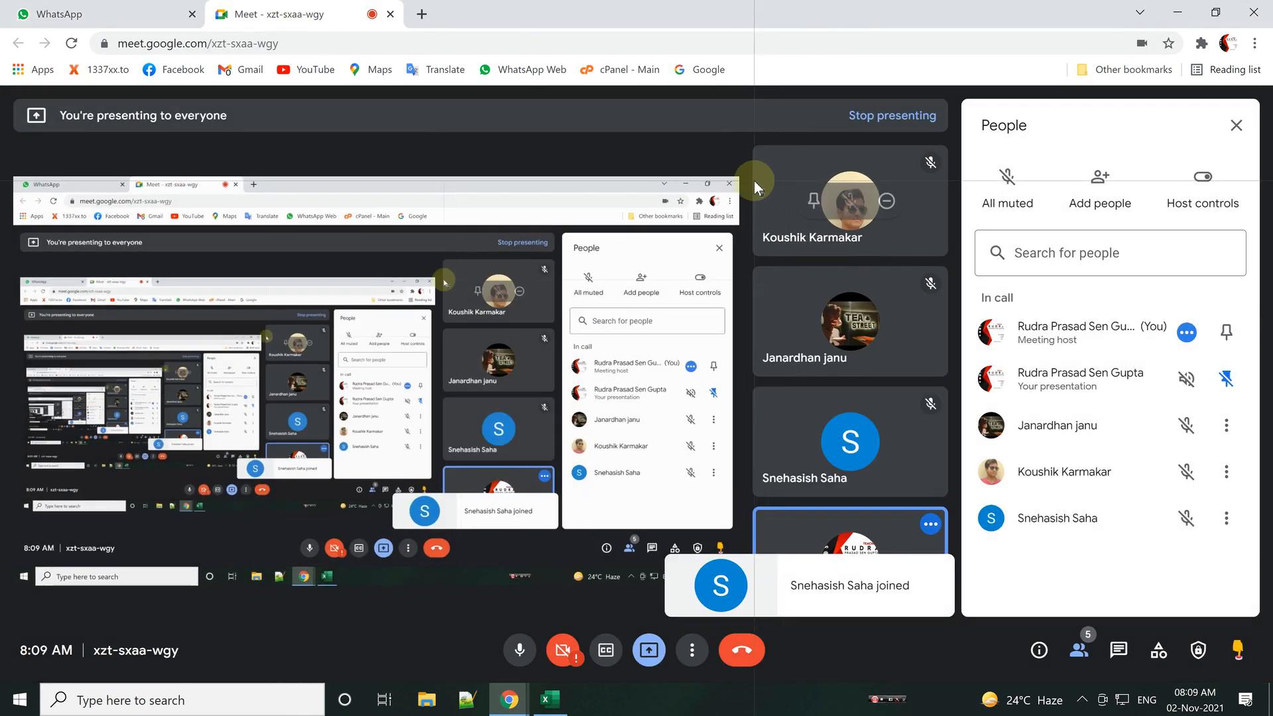
pyautogui.click(550, 700)
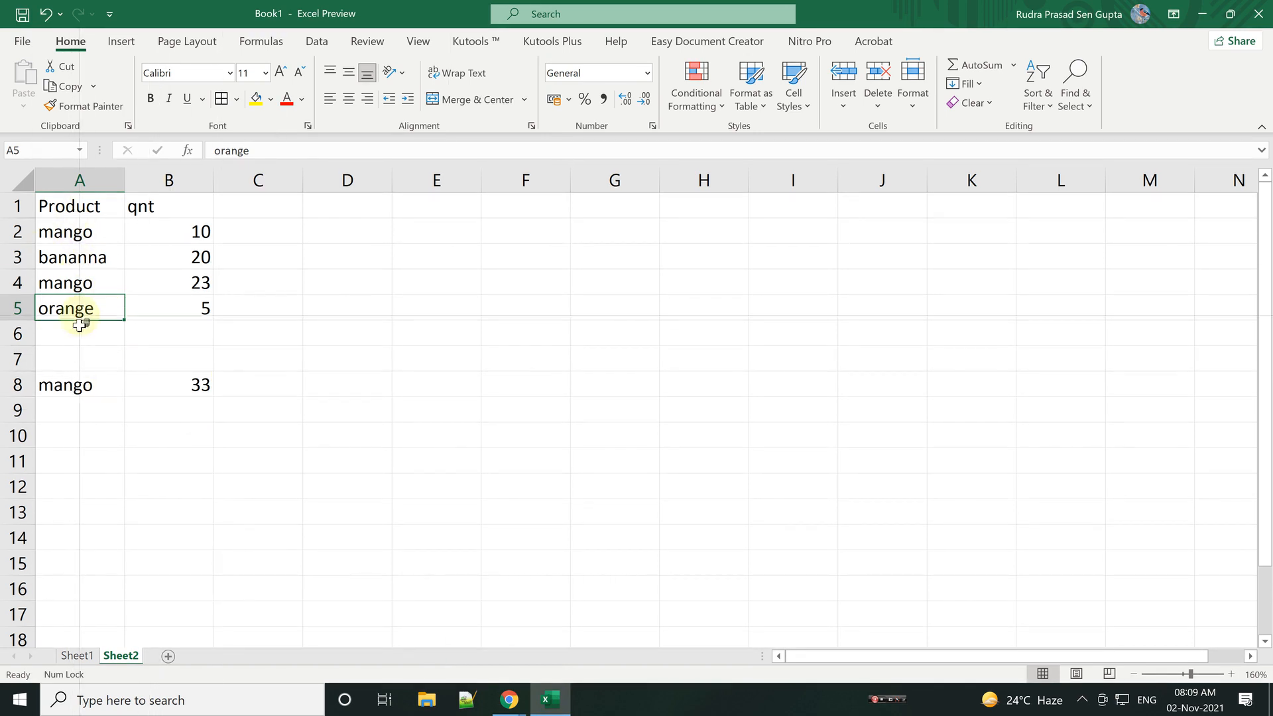
pyautogui.click(178, 385)
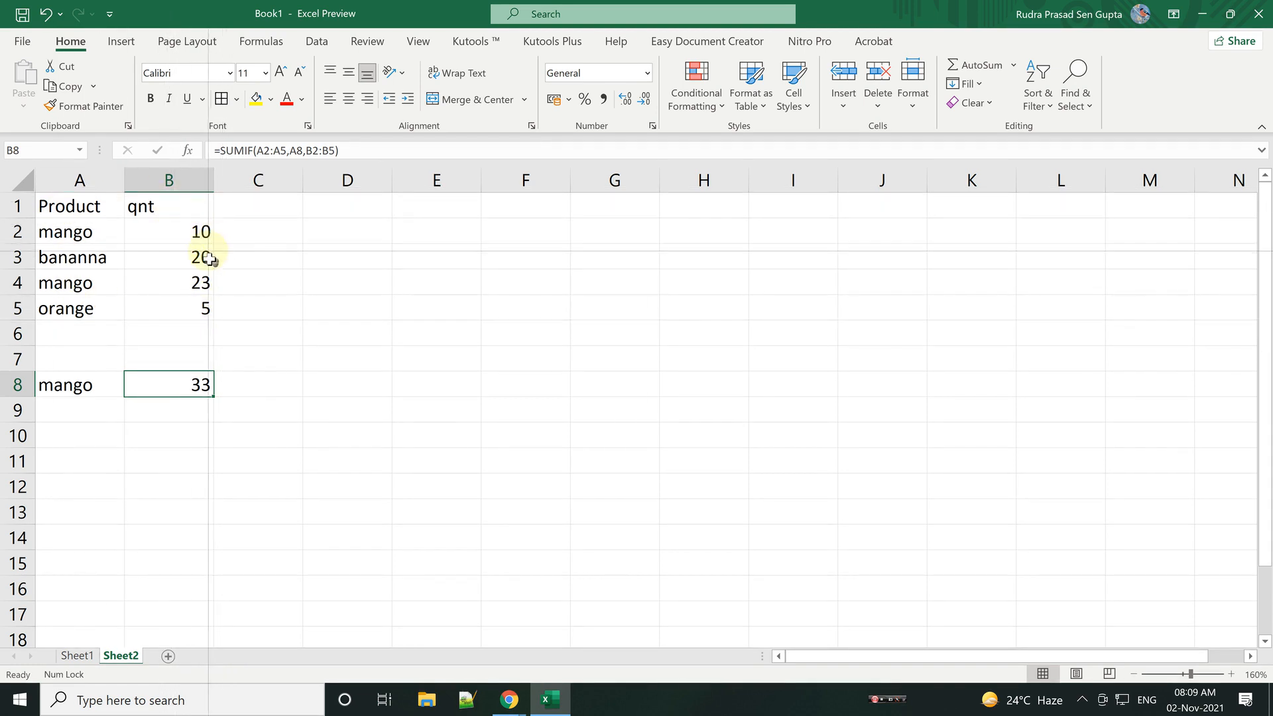
pyautogui.click(100, 203)
pyautogui.click(163, 206)
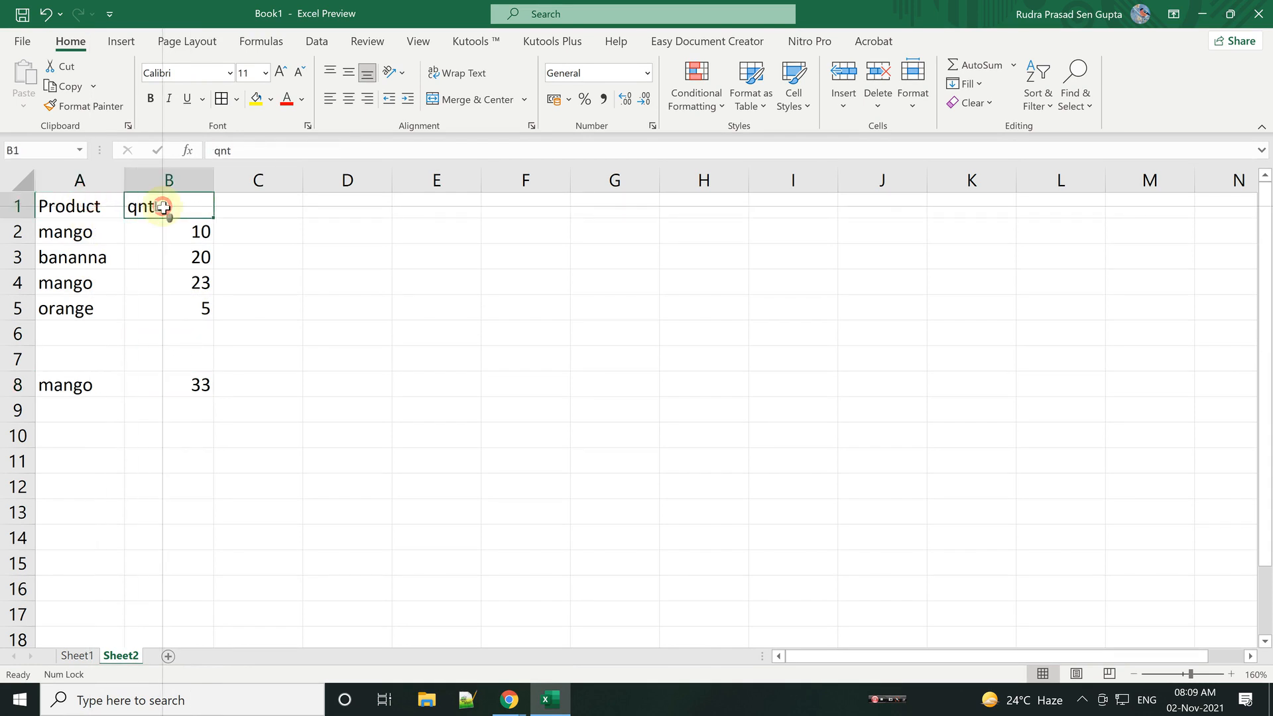
# Step: Enter the headings buy, qnt, sales and qnt across D1:G1
pyautogui.click(339, 209)
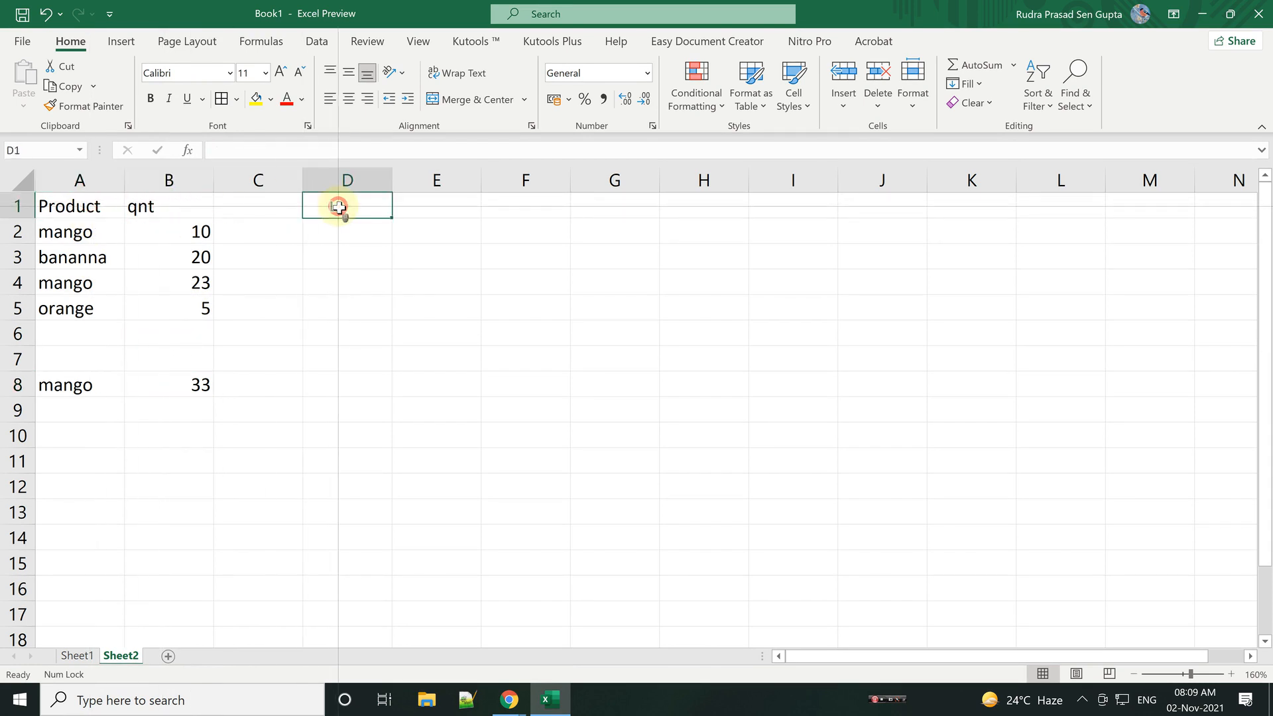
pyautogui.write('buy')
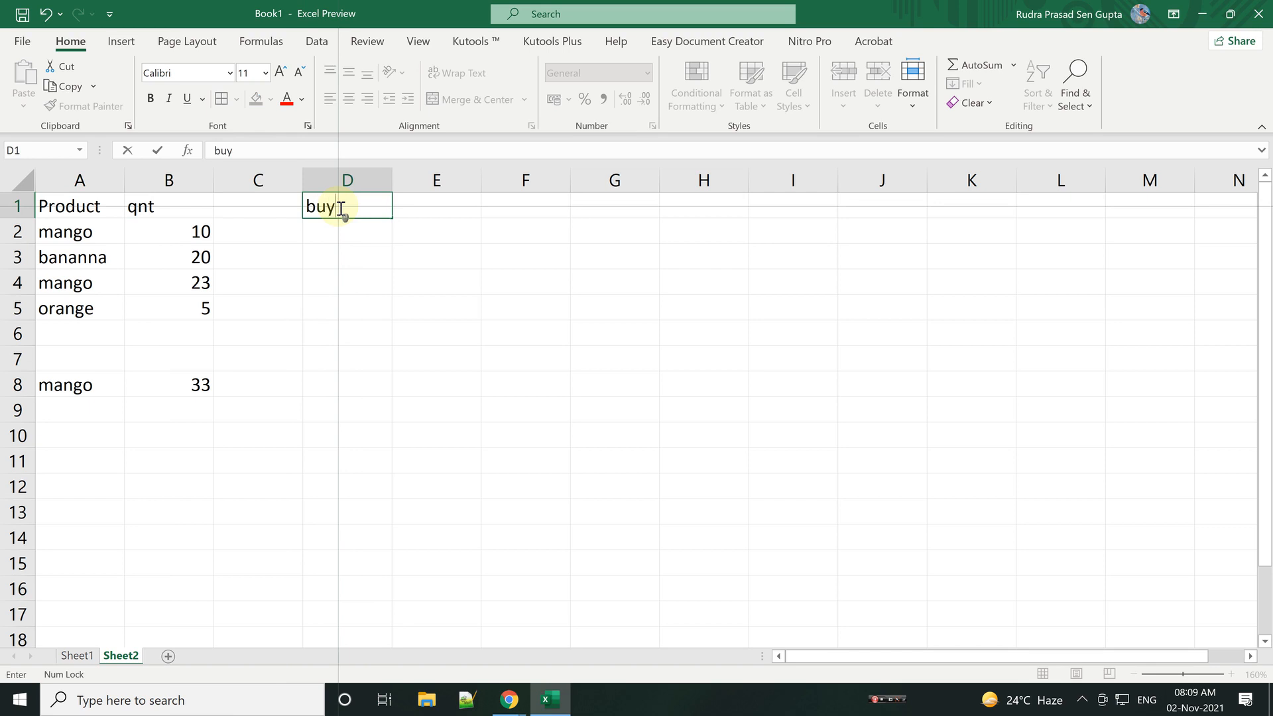
pyautogui.press('Tab')
pyautogui.write('qn')
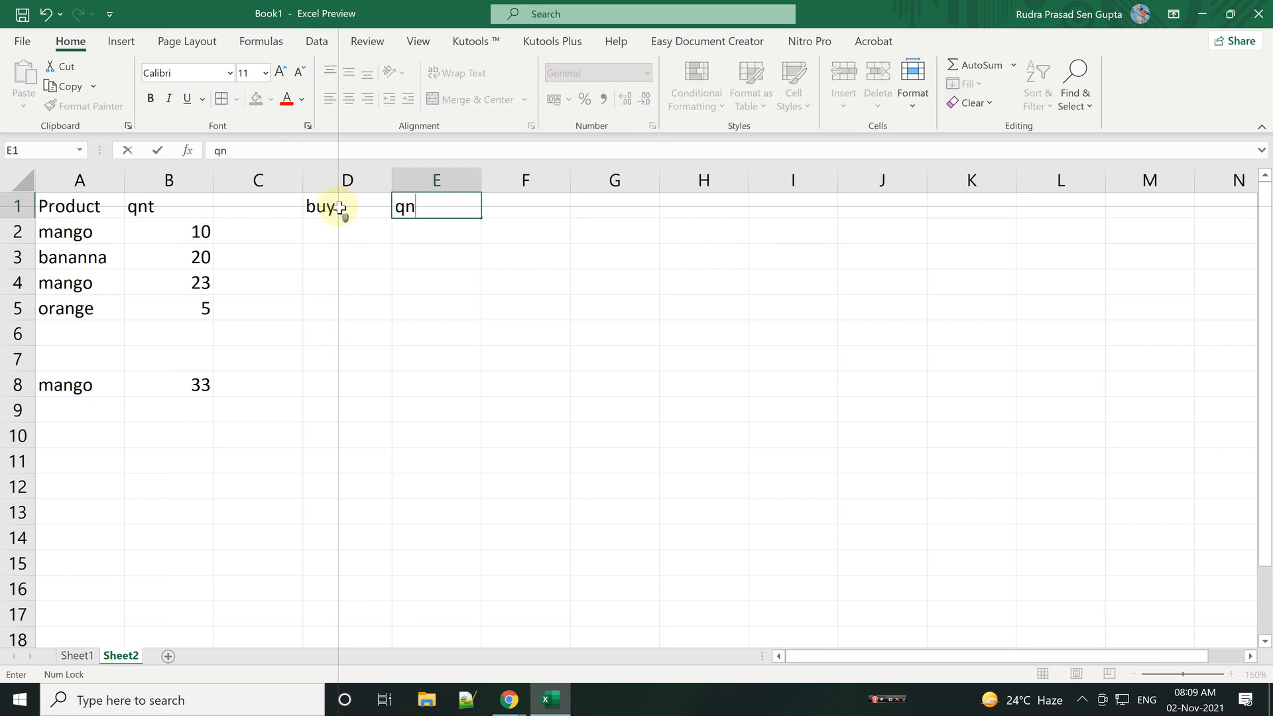
pyautogui.press('Tab')
pyautogui.write('s')
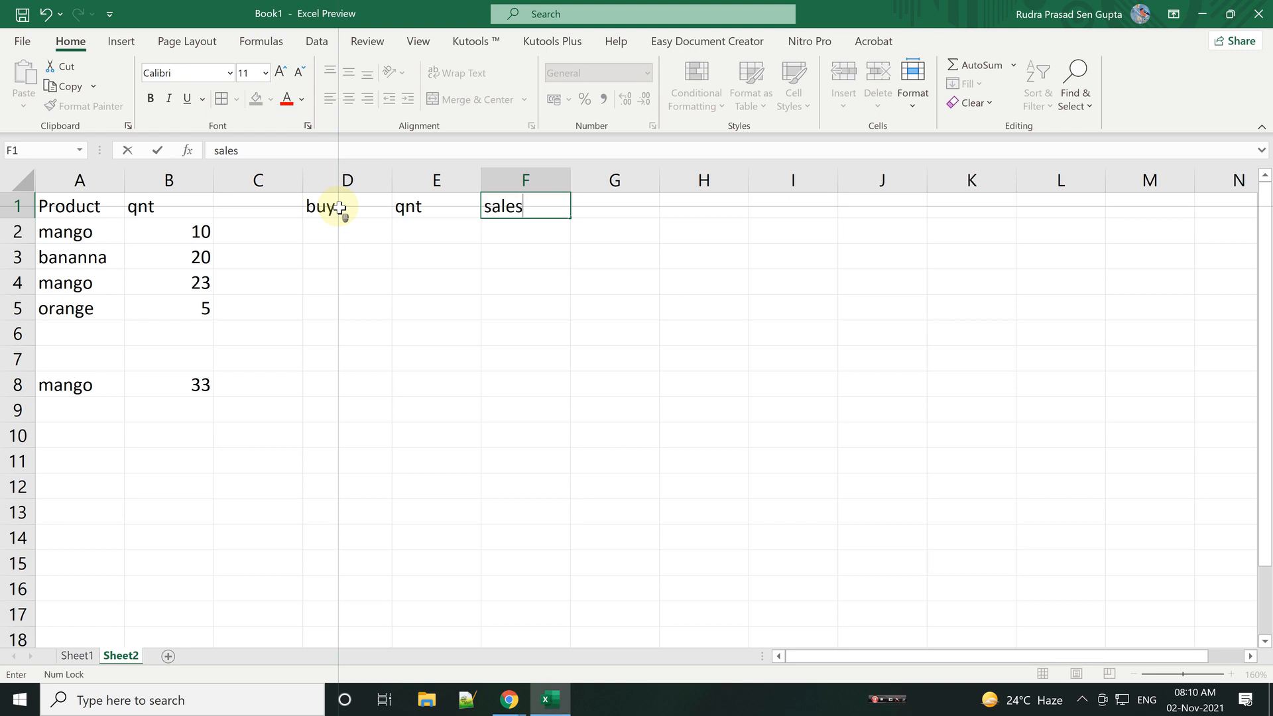
pyautogui.press('Tab')
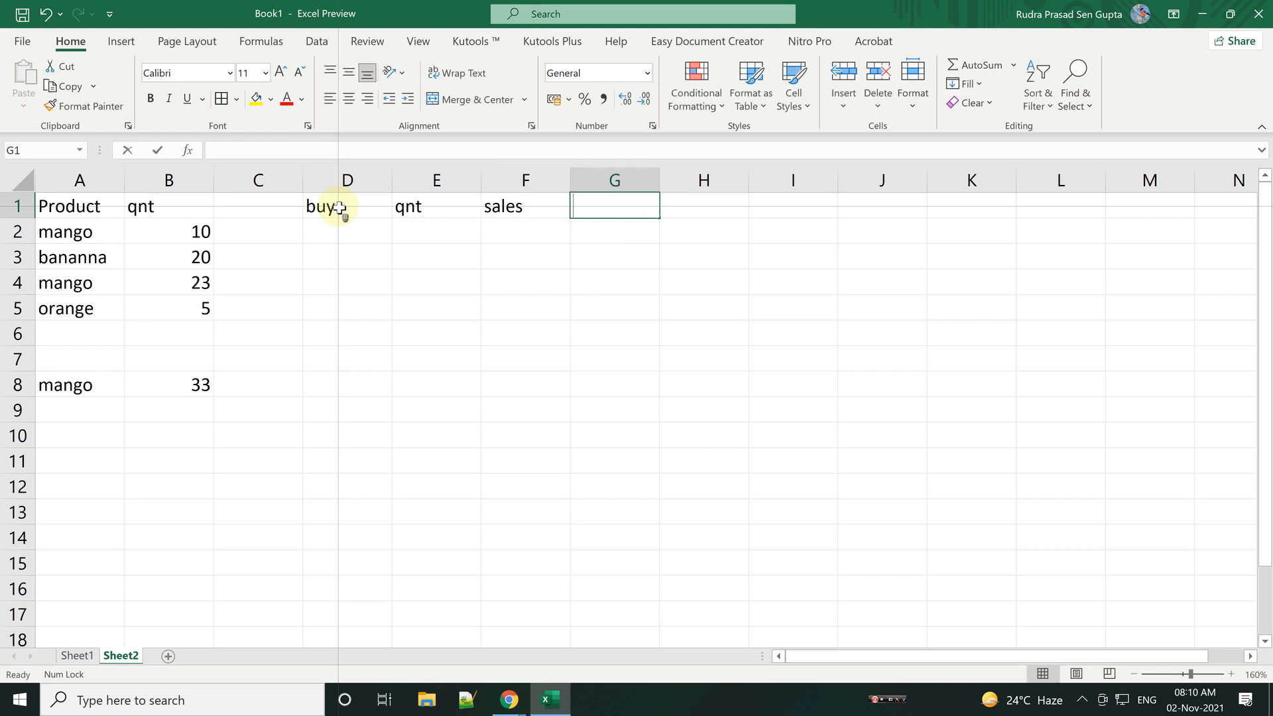
pyautogui.write('qnt')
pyautogui.press('Return')
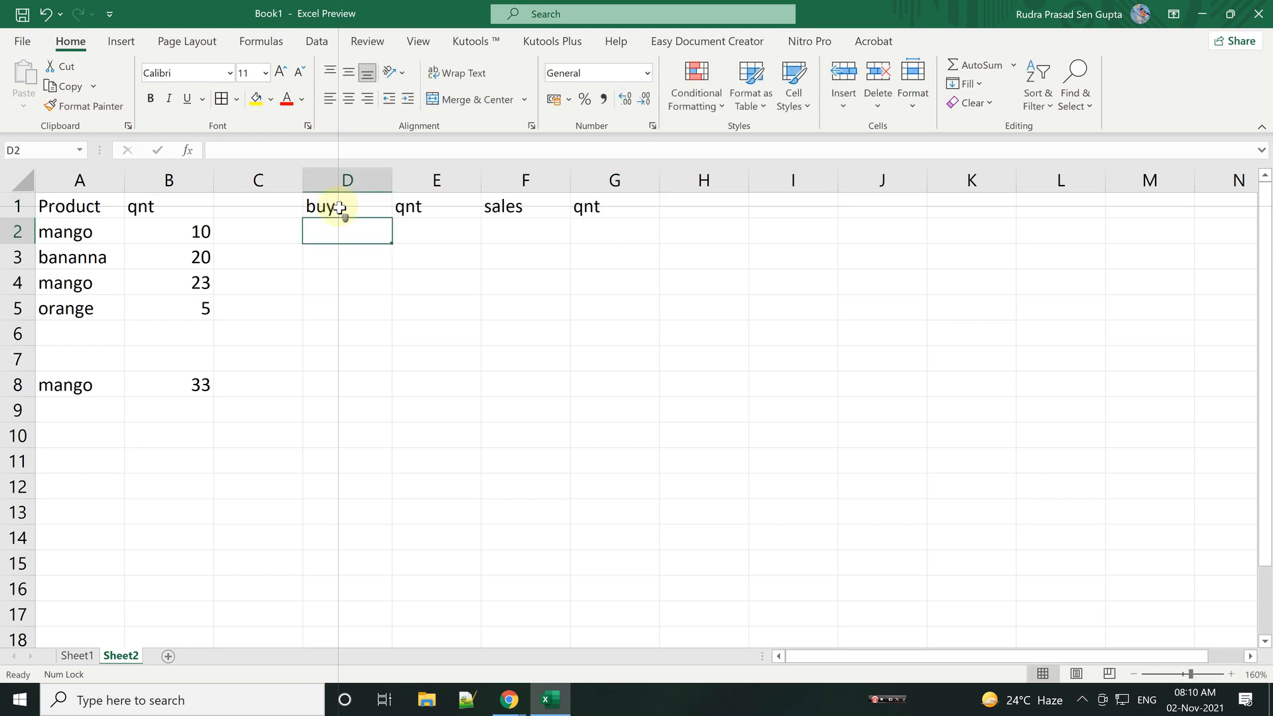
# Step: Apply List data validation to D2:D5 and F2:F5, using the product names in A2:A5 as the source
pyautogui.moveTo(348, 222); pyautogui.dragTo(350, 317)
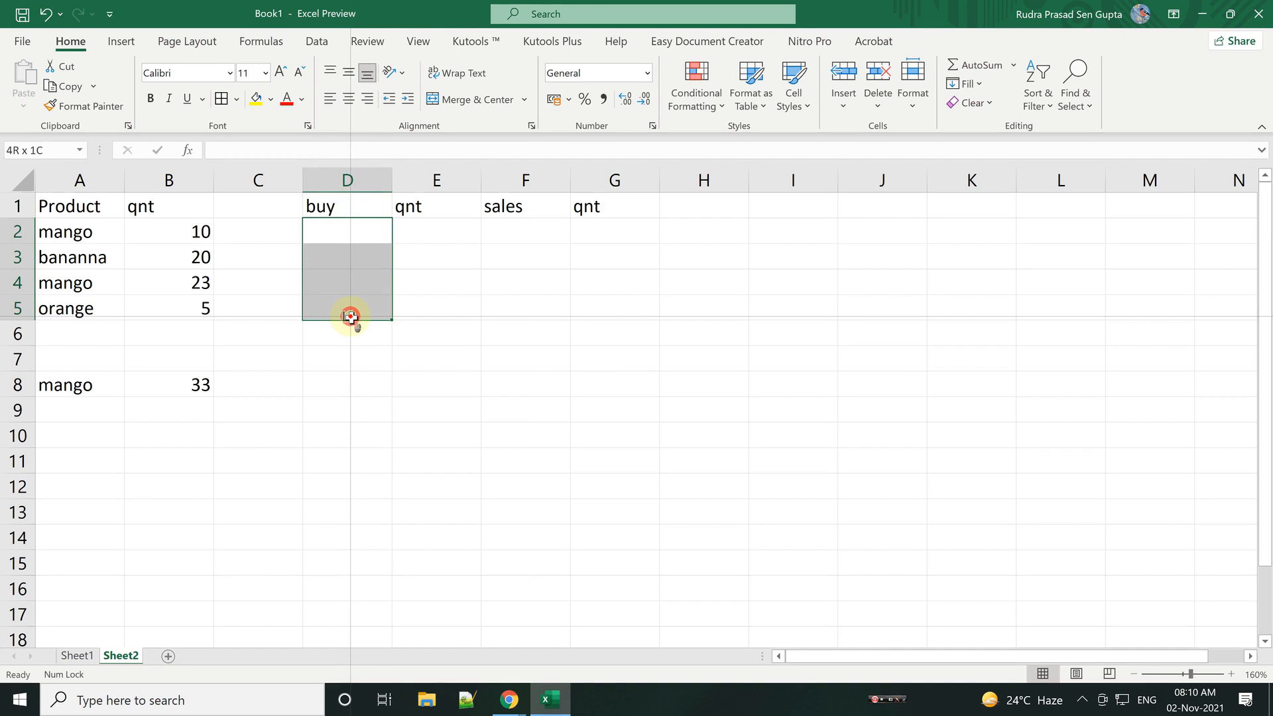
pyautogui.moveTo(524, 232); pyautogui.dragTo(531, 312)
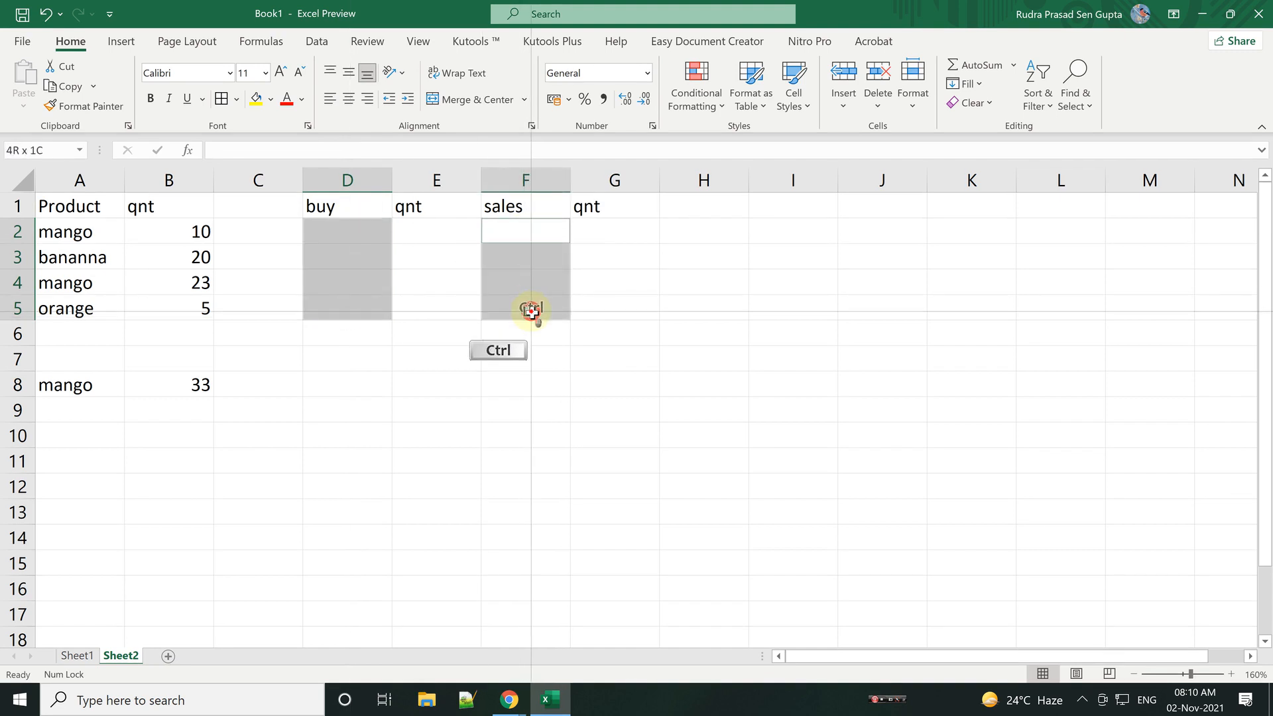
pyautogui.click(317, 44)
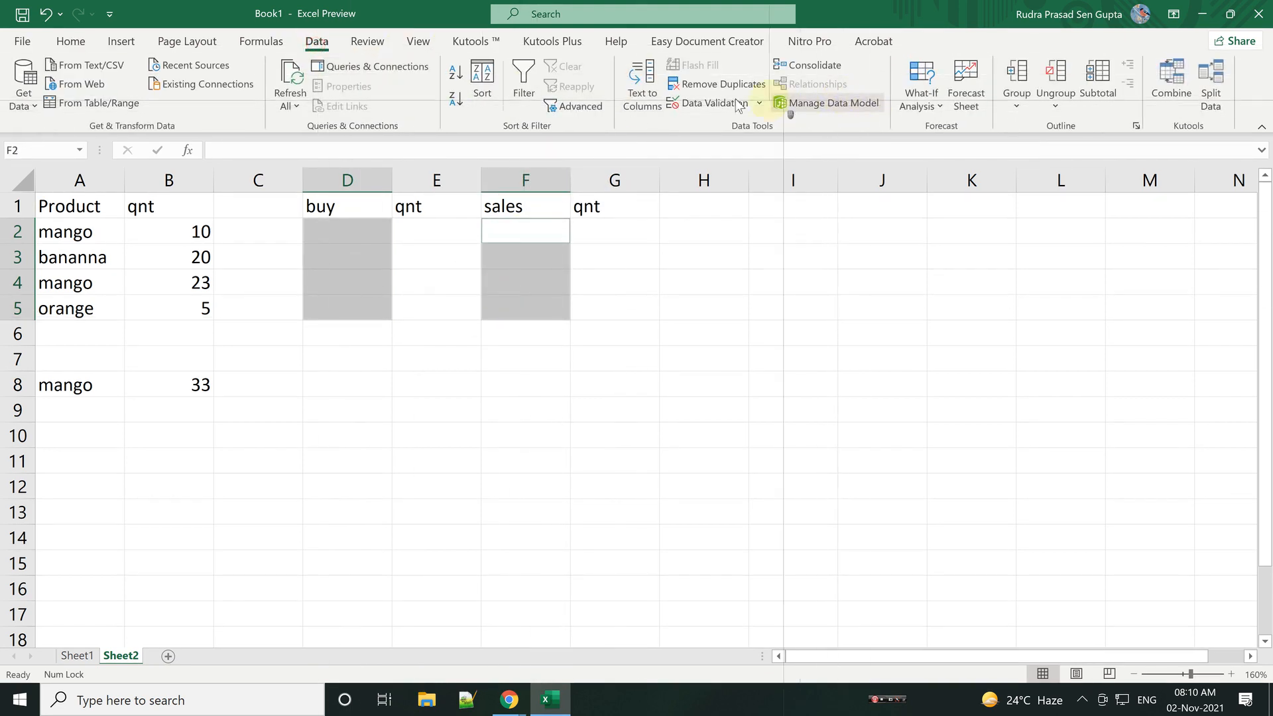
pyautogui.click(718, 104)
pyautogui.click(735, 257)
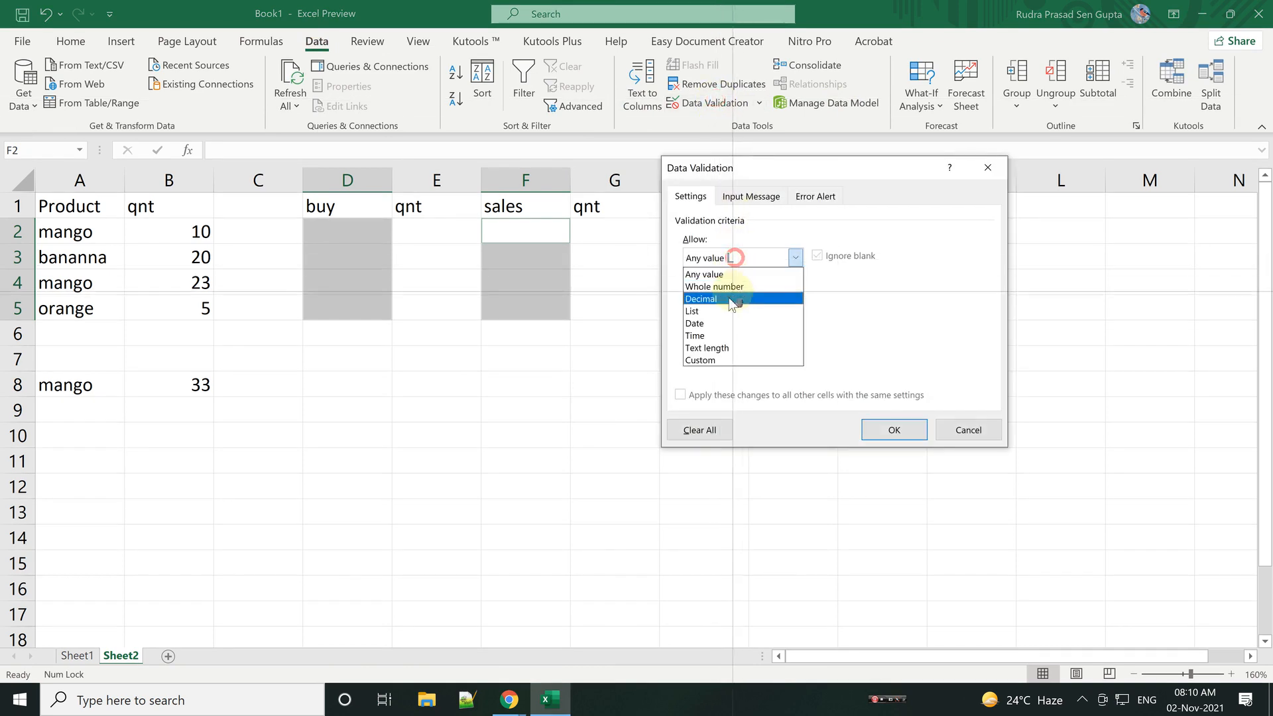
pyautogui.click(719, 312)
pyautogui.click(701, 333)
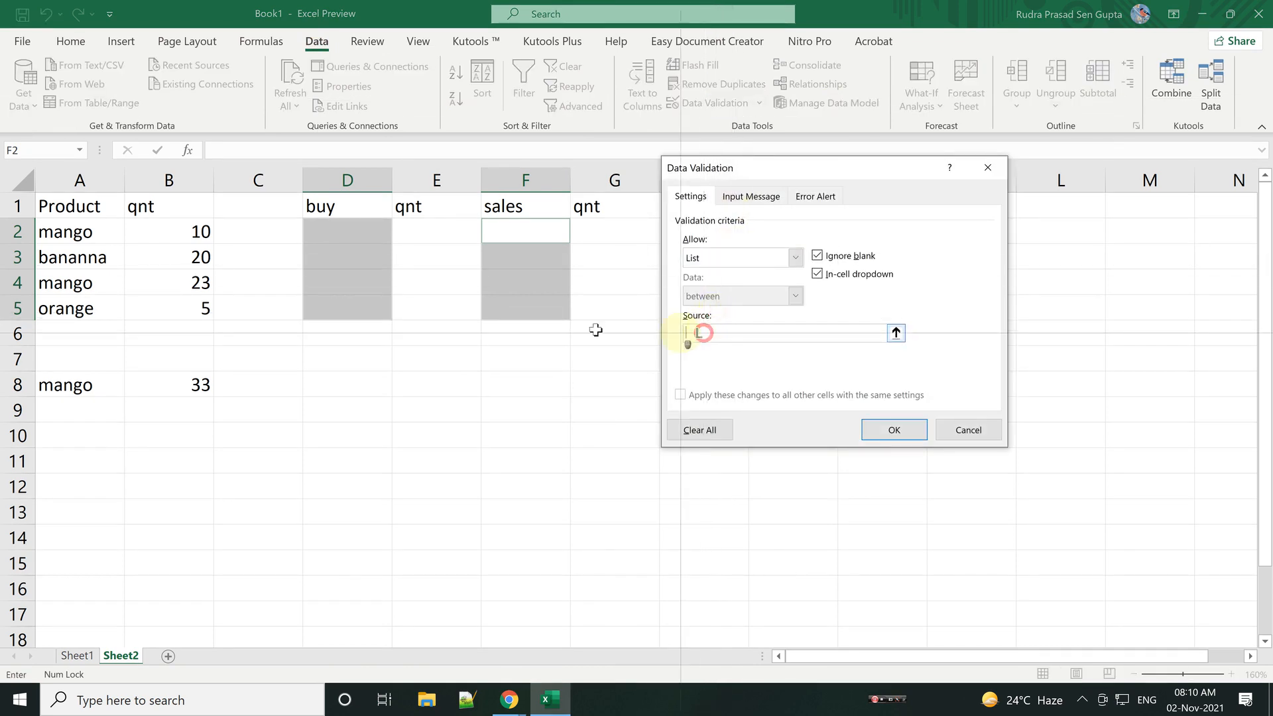
pyautogui.moveTo(98, 233); pyautogui.dragTo(106, 312)
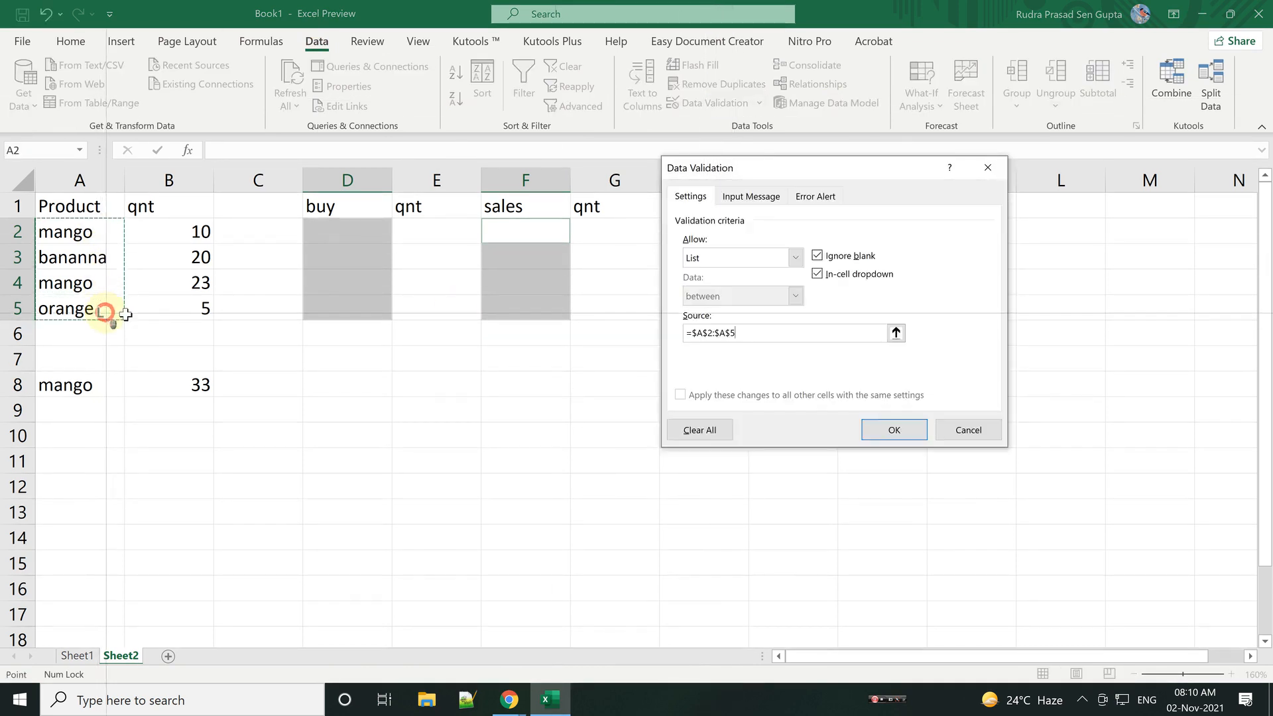
pyautogui.click(889, 431)
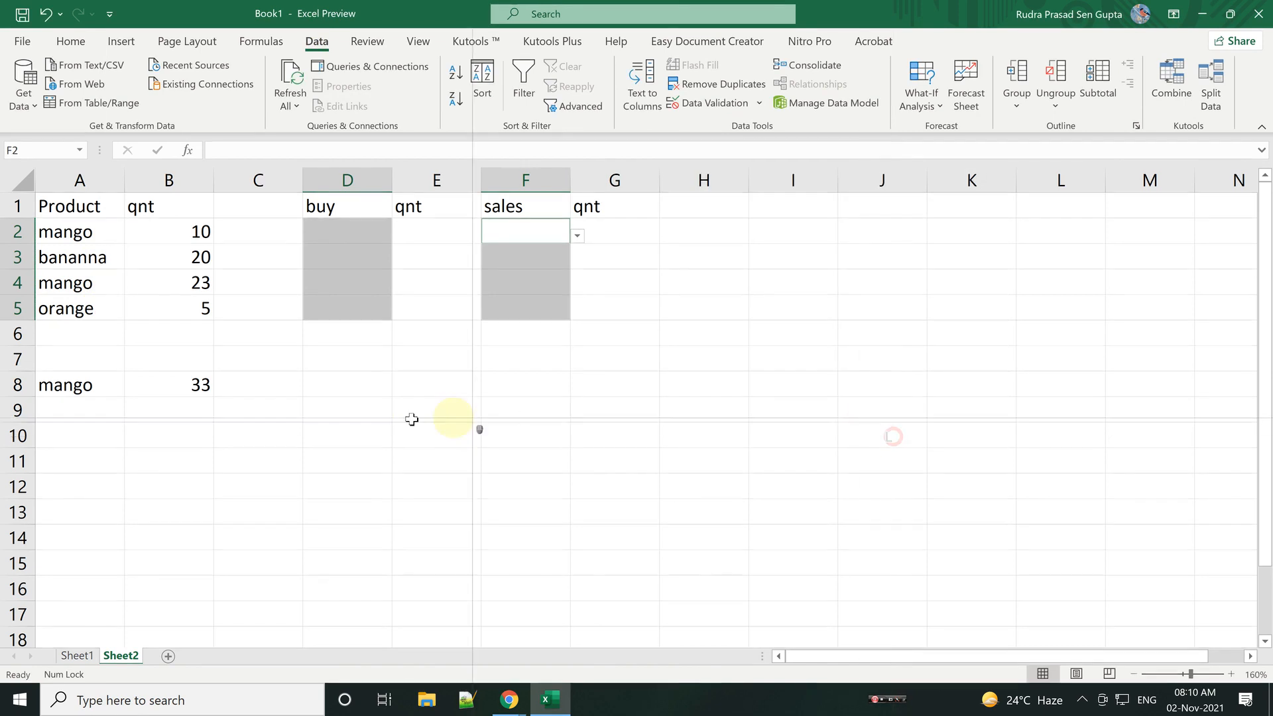
# Step: Apply cell borders to the buy and sales table in D1:G5
pyautogui.click(371, 414)
pyautogui.moveTo(340, 207)
pyautogui.mouseDown()
pyautogui.moveTo(455, 276)
pyautogui.moveTo(618, 310)
pyautogui.mouseUp()
pyautogui.click(71, 42)
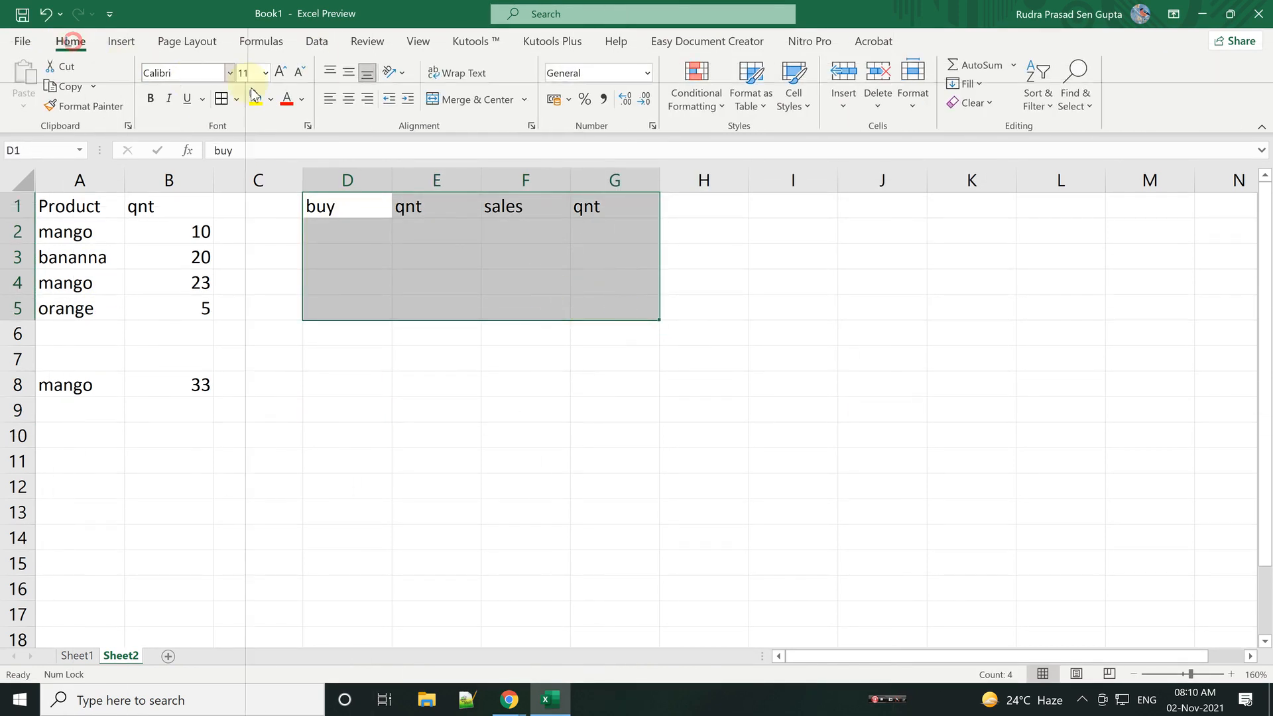
pyautogui.click(222, 99)
pyautogui.click(325, 409)
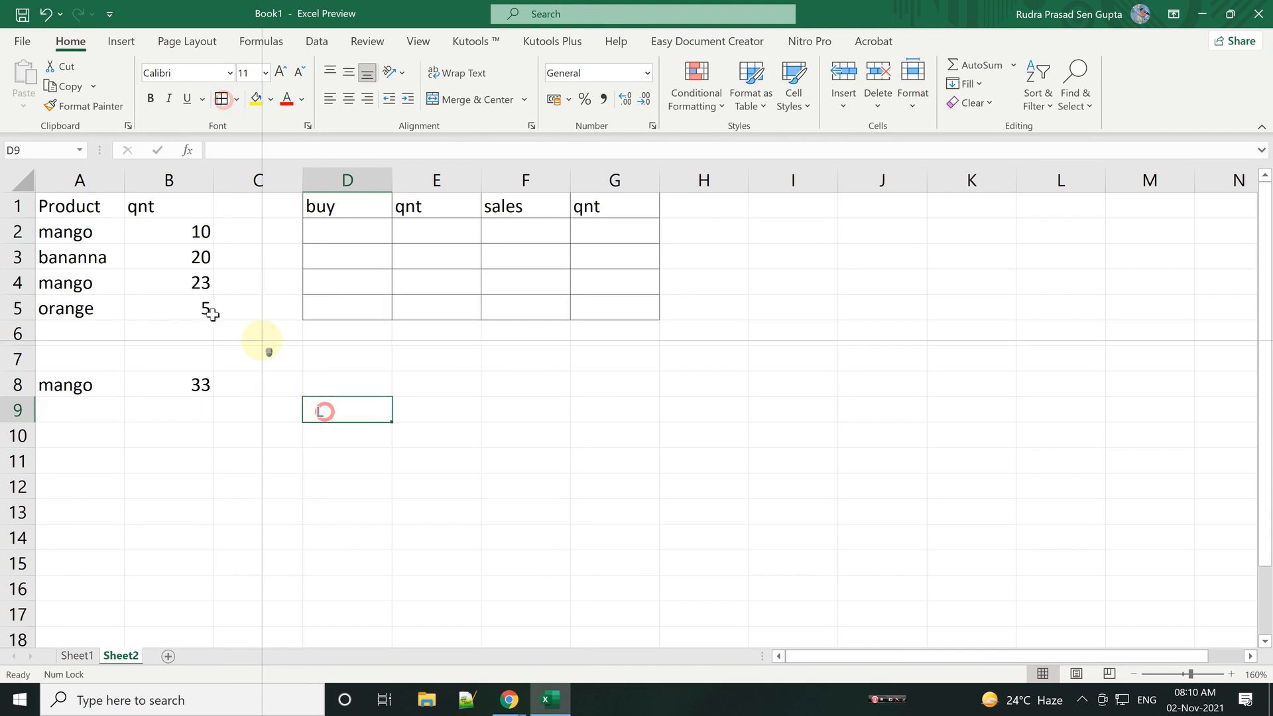
# Step: Change the product name in A4 back to lichi
pyautogui.click(74, 285)
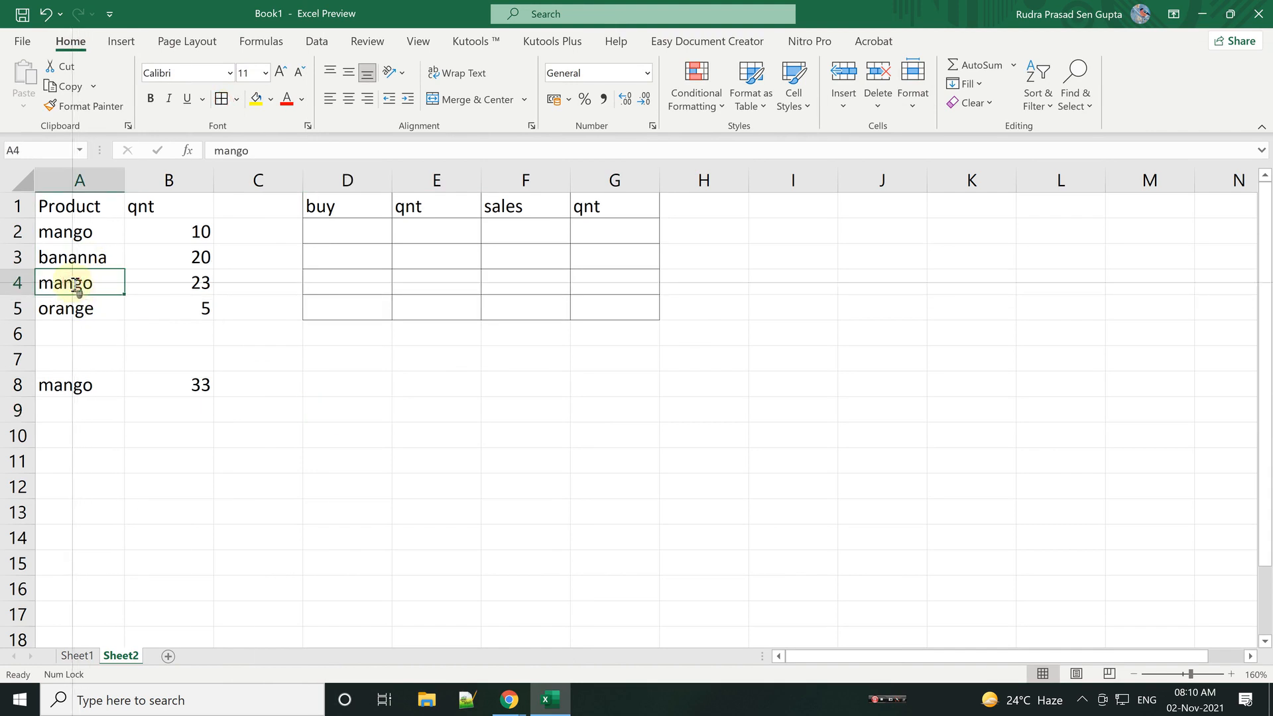
pyautogui.write('lichi')
pyautogui.press('Return')
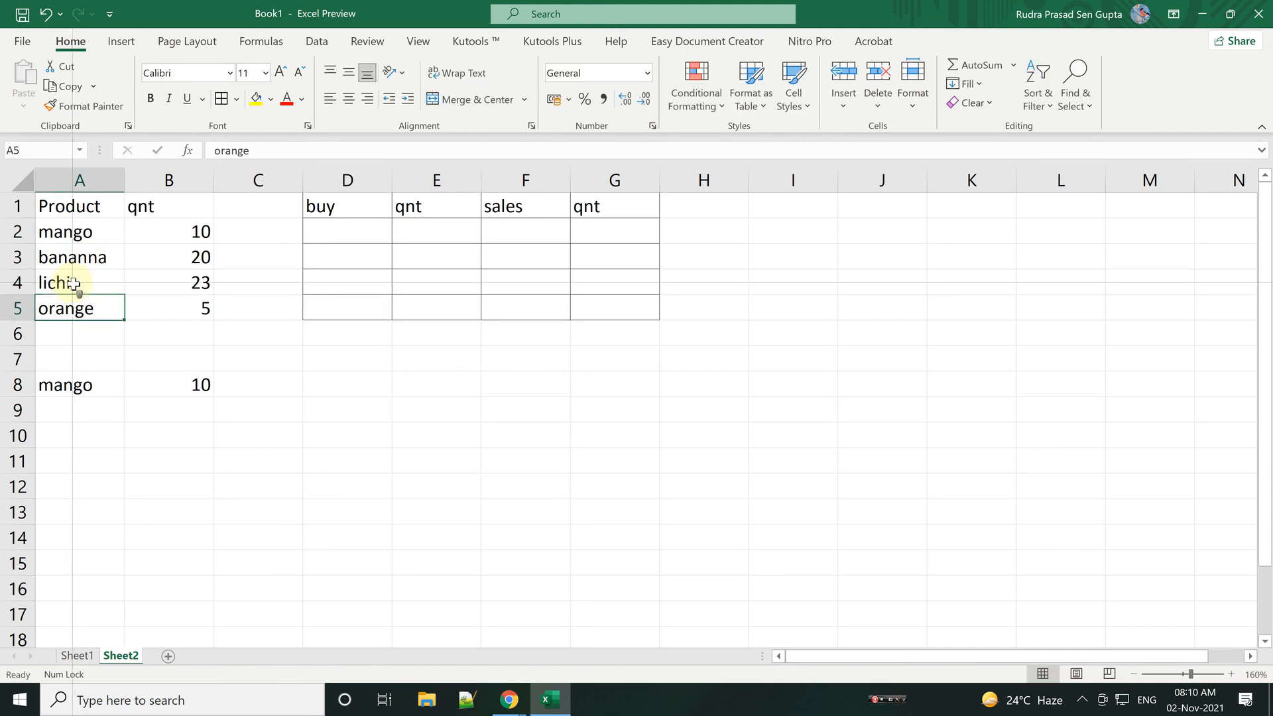
# Step: Enter =SUMIF(D2:D5,A2,E2:E5) in B2 to total the bought quantity of the first product
pyautogui.click(367, 232)
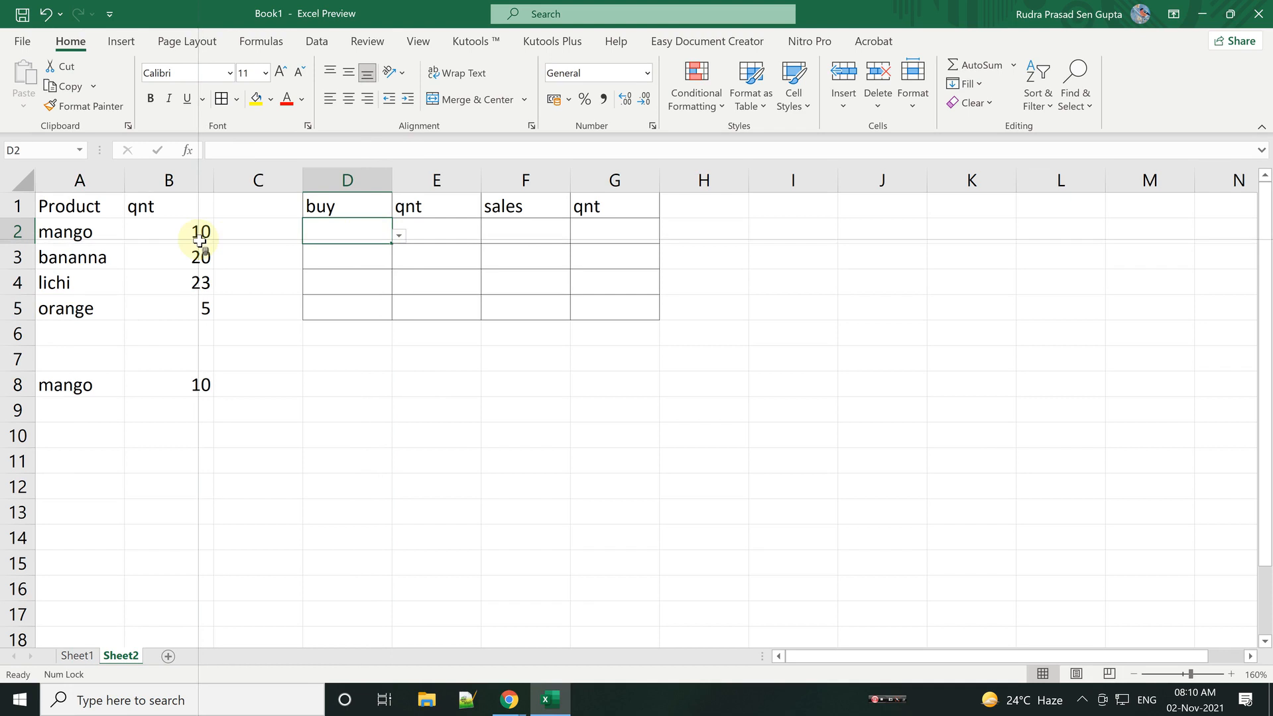
pyautogui.click(193, 385)
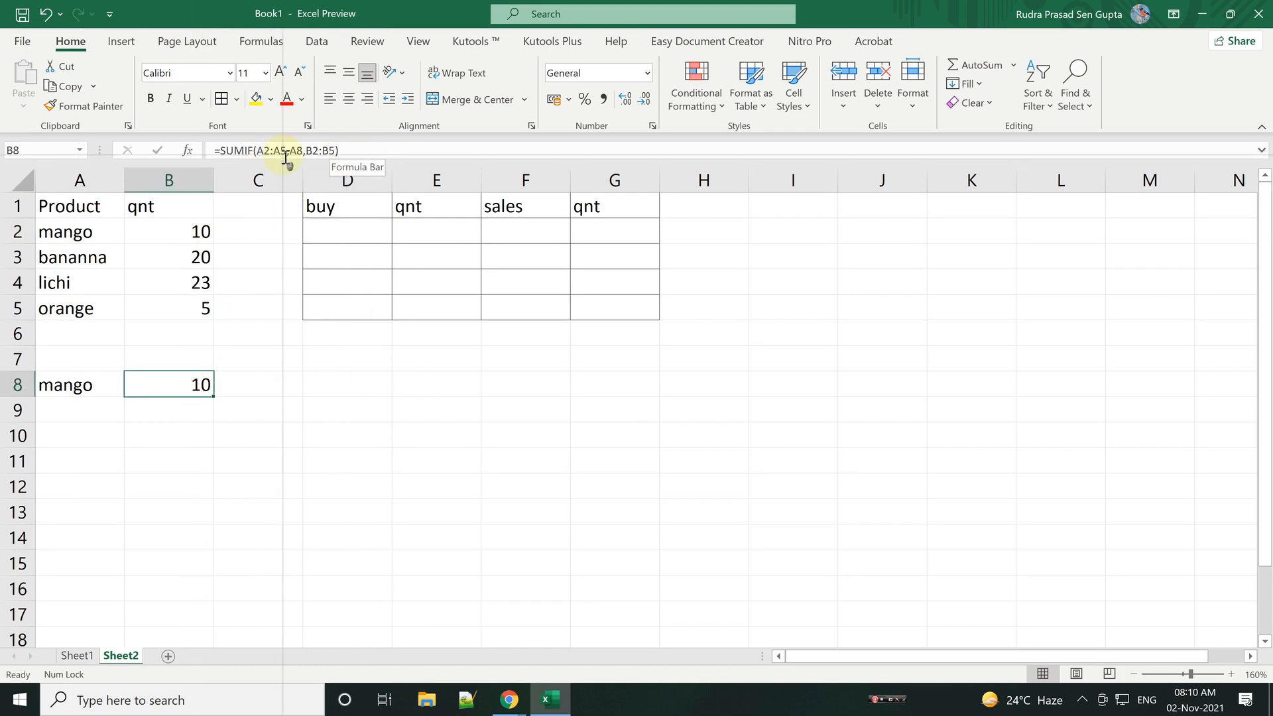
pyautogui.click(180, 233)
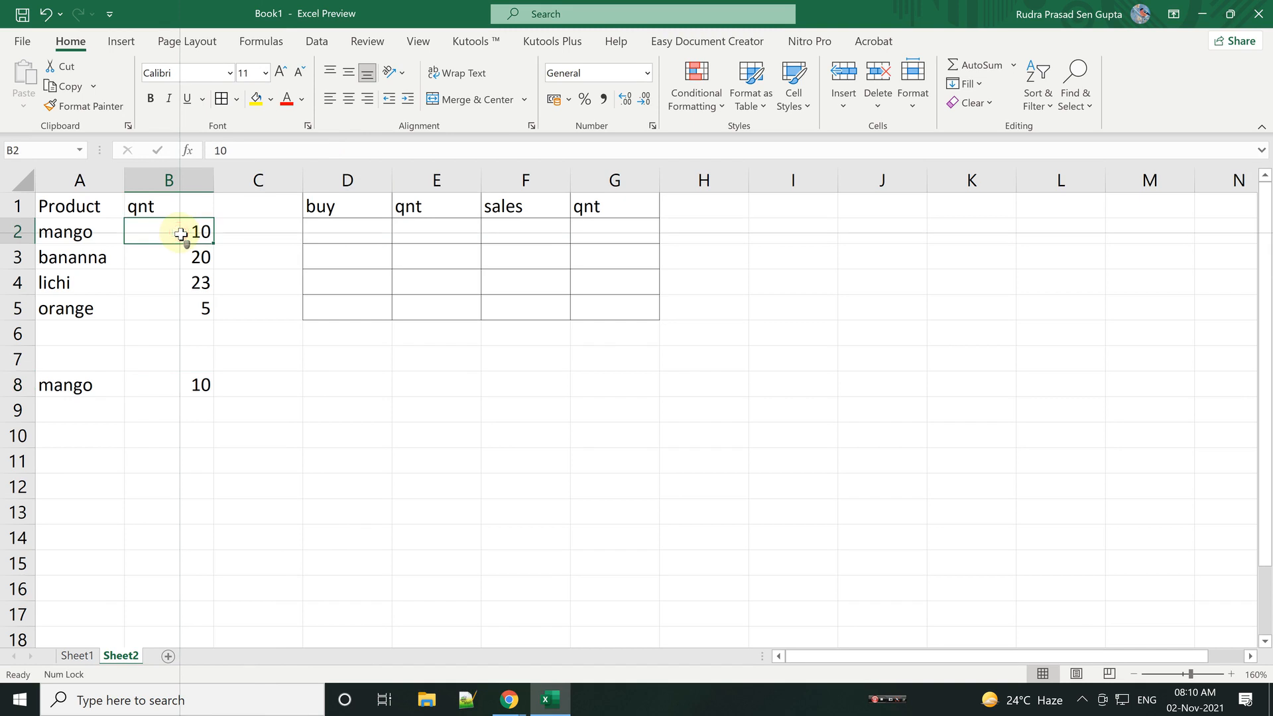
pyautogui.write('=sumif')
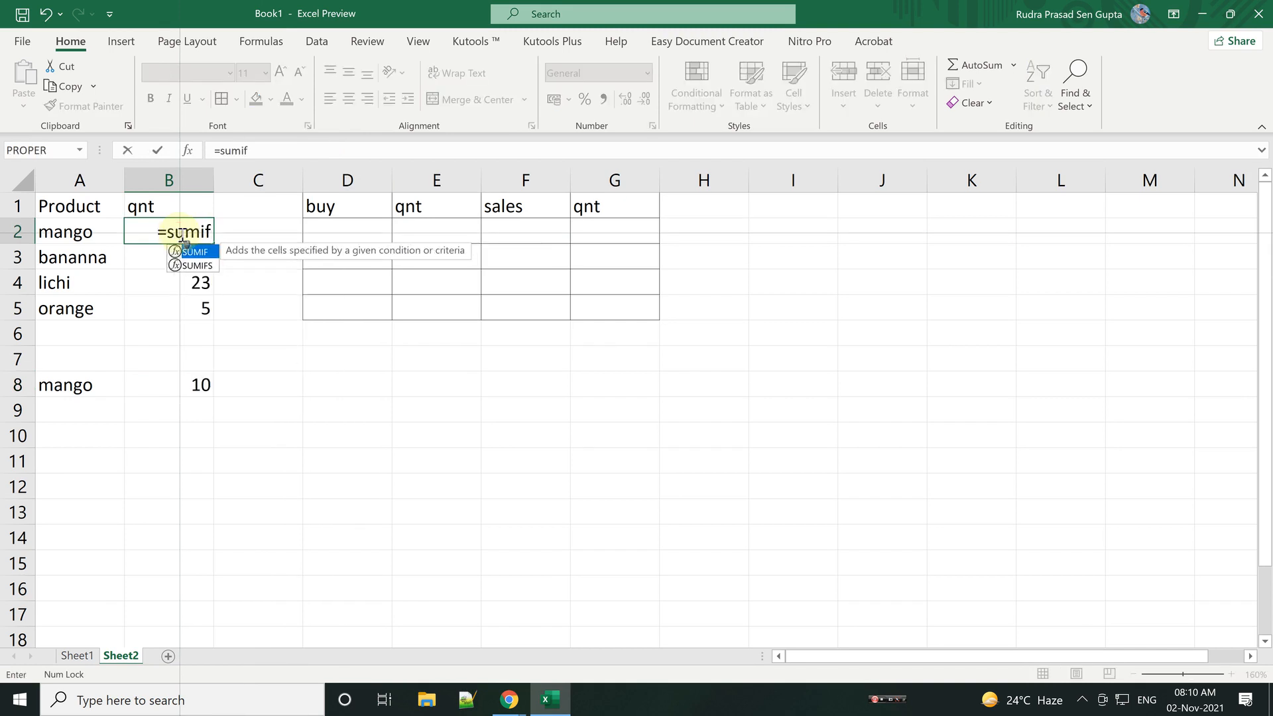
pyautogui.write('(')
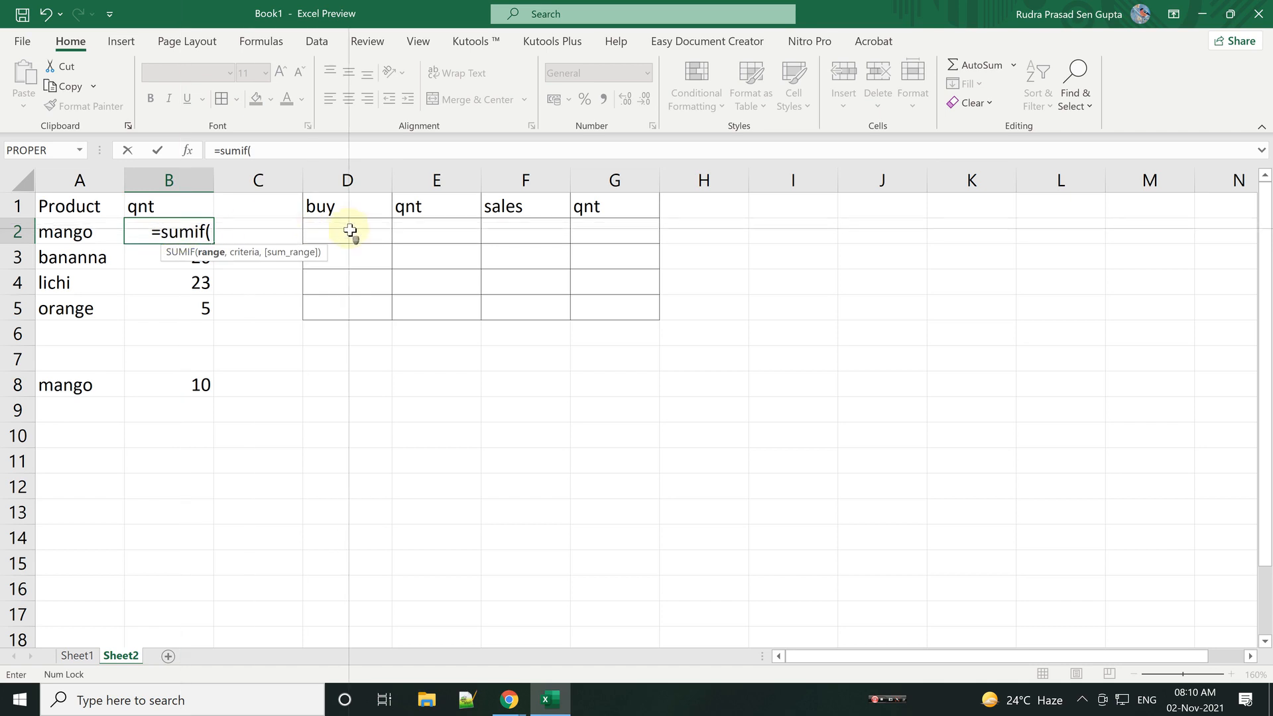
pyautogui.moveTo(350, 230); pyautogui.dragTo(350, 249)
pyautogui.moveTo(350, 283); pyautogui.dragTo(350, 308)
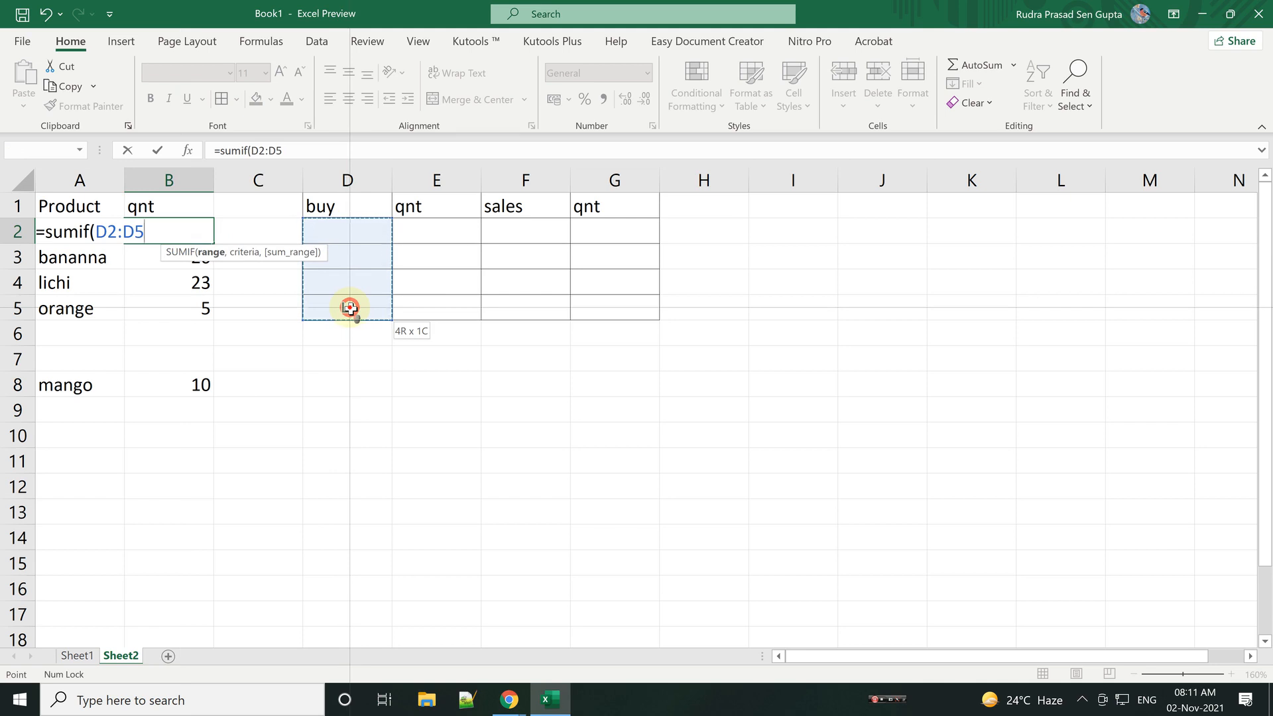
pyautogui.moveTo(350, 308); pyautogui.dragTo(350, 308)
pyautogui.write(',')
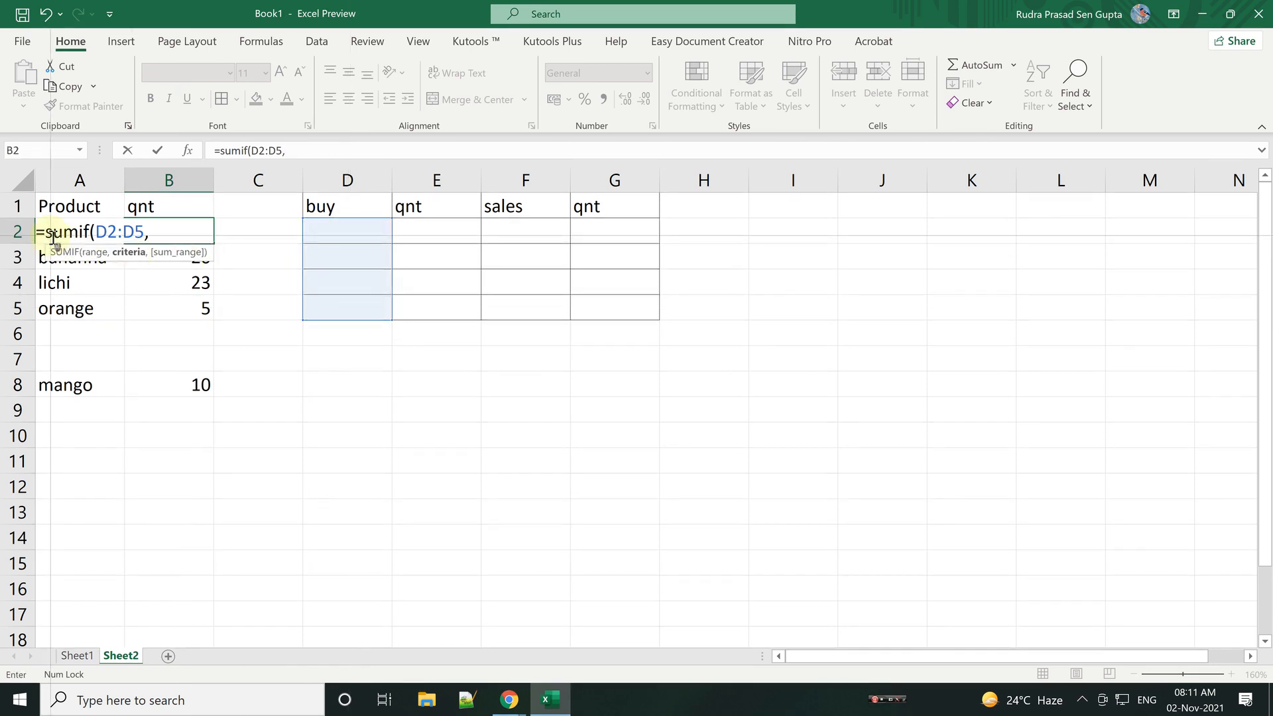
pyautogui.write('a')
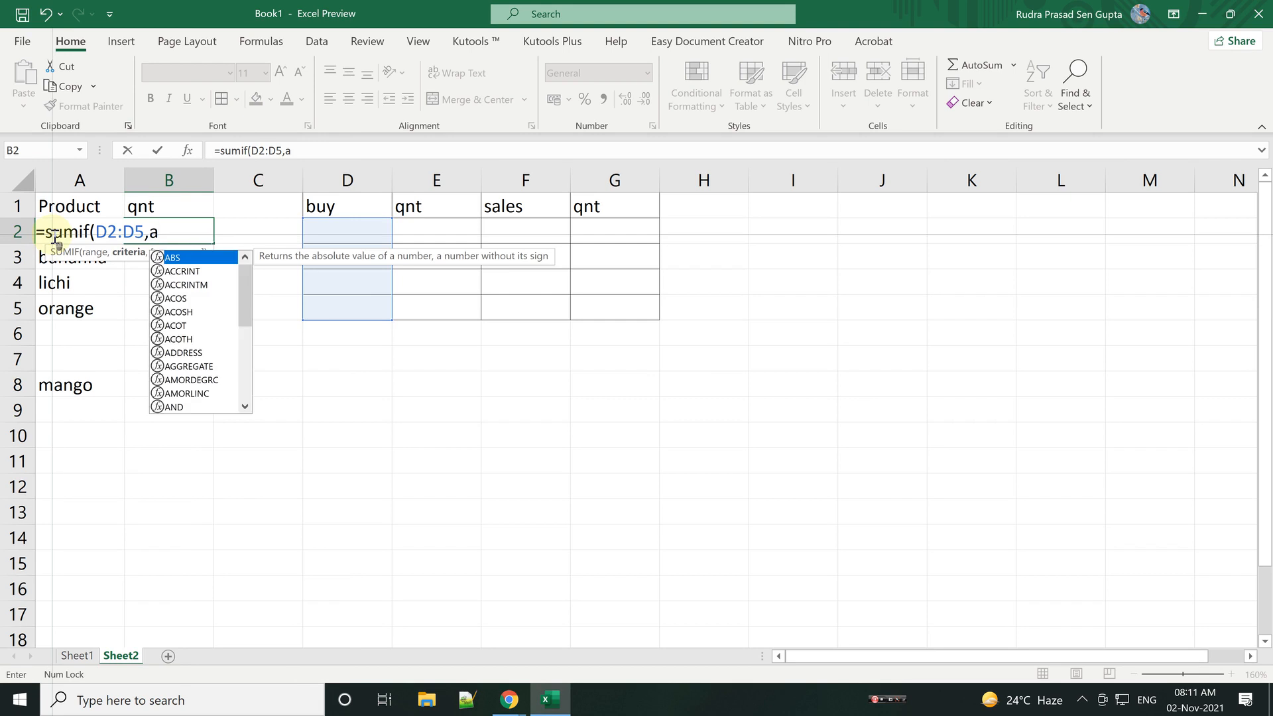
pyautogui.write('2')
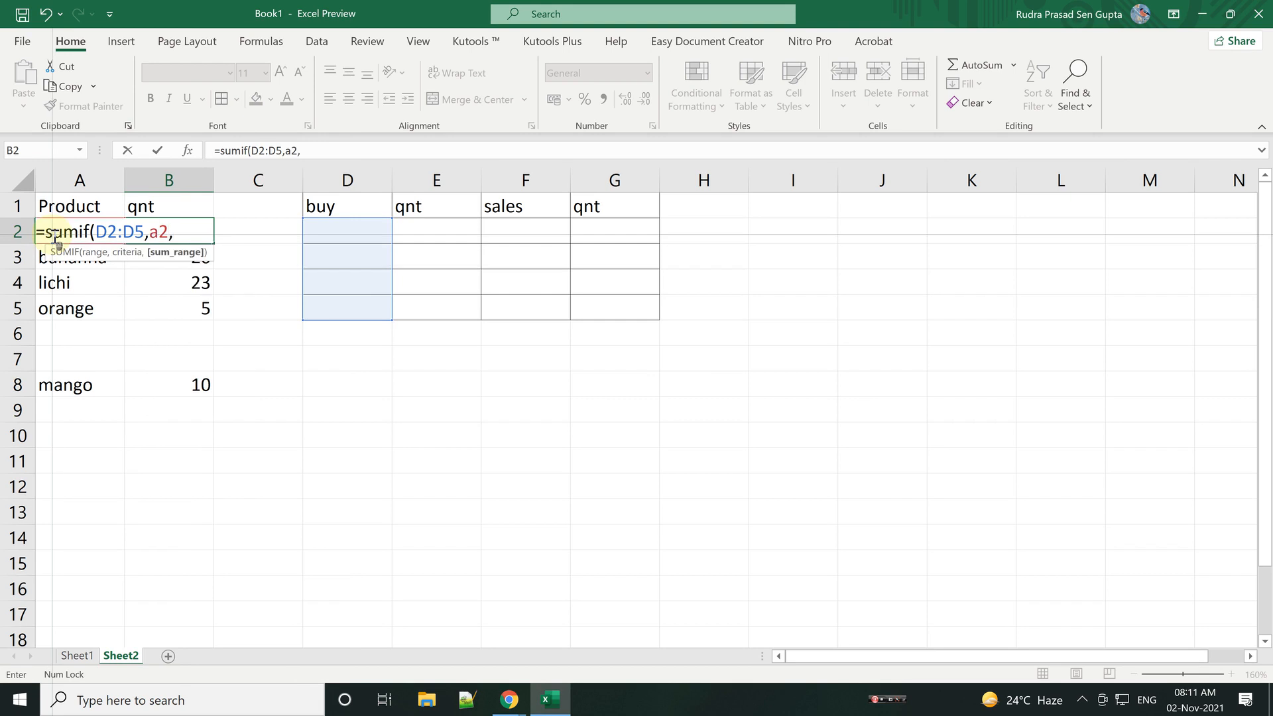
pyautogui.write(',')
pyautogui.moveTo(445, 241); pyautogui.dragTo(449, 312)
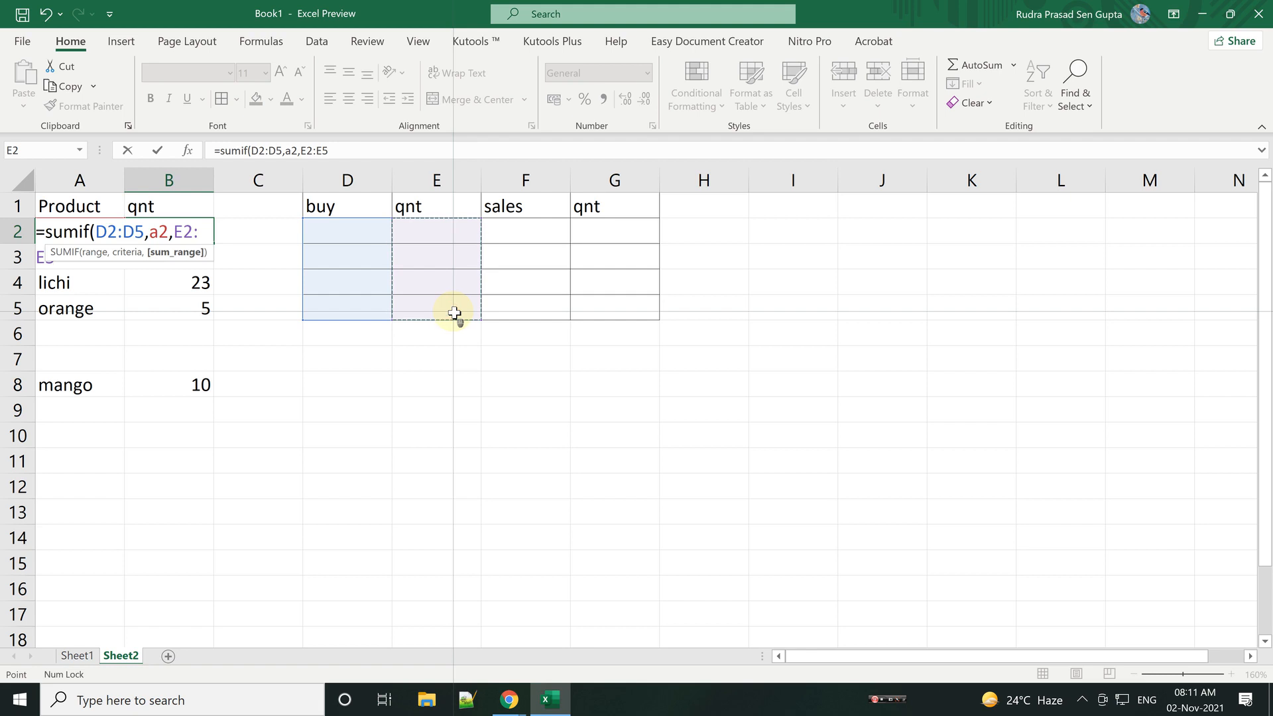
pyautogui.write(')')
pyautogui.press('Return')
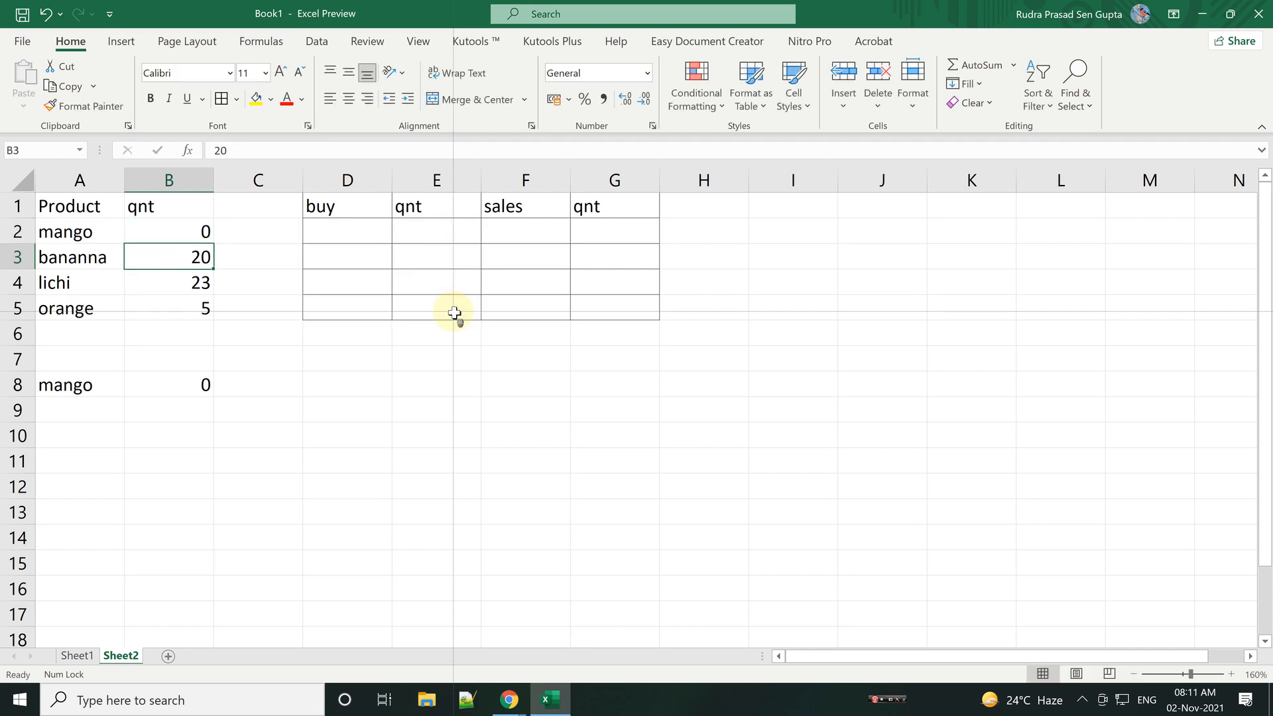
# Step: Review the SUMIF formula in B2 and the ranges it references in the buy table
pyautogui.click(357, 233)
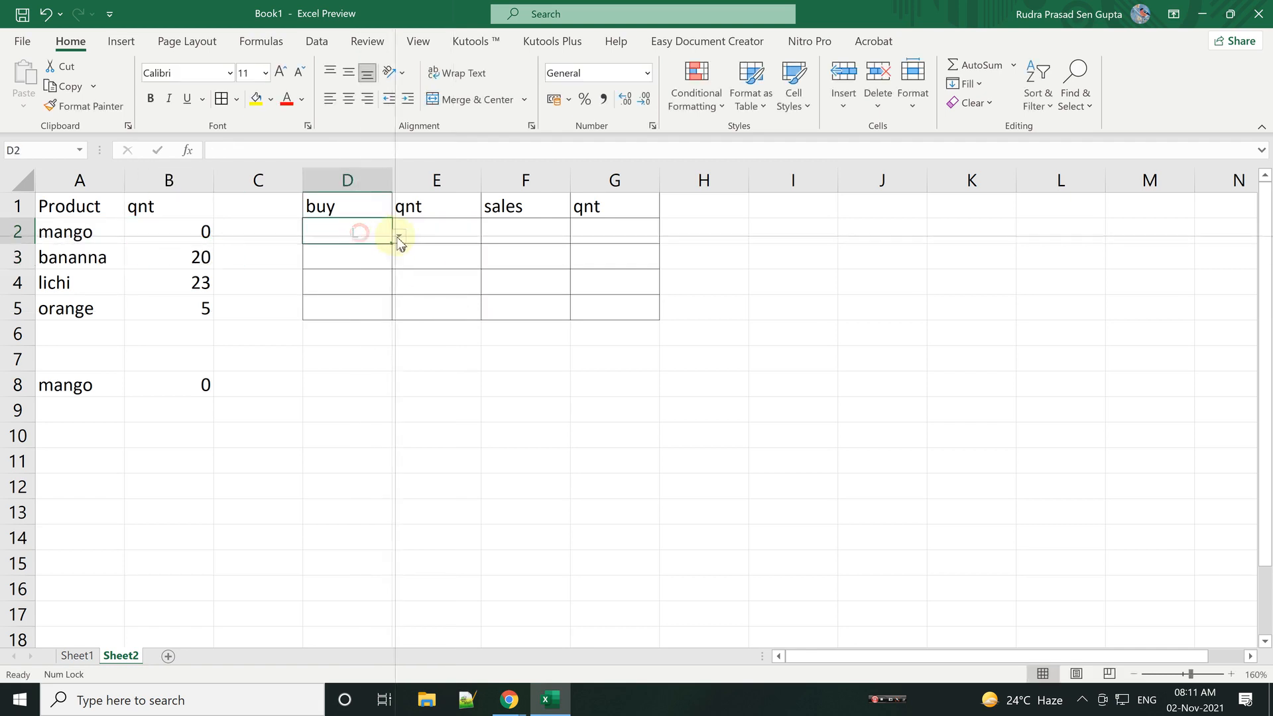
pyautogui.click(183, 234)
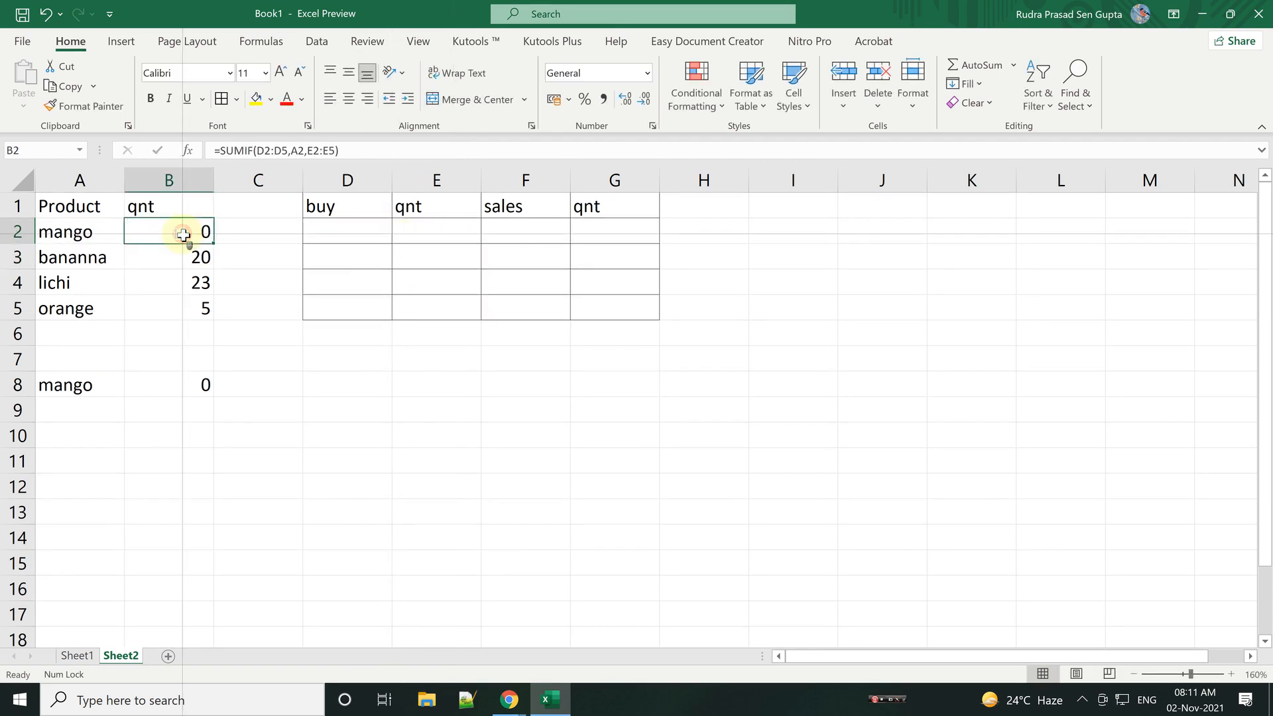
pyautogui.press('Escape')
pyautogui.moveTo(339, 151); pyautogui.dragTo(202, 150)
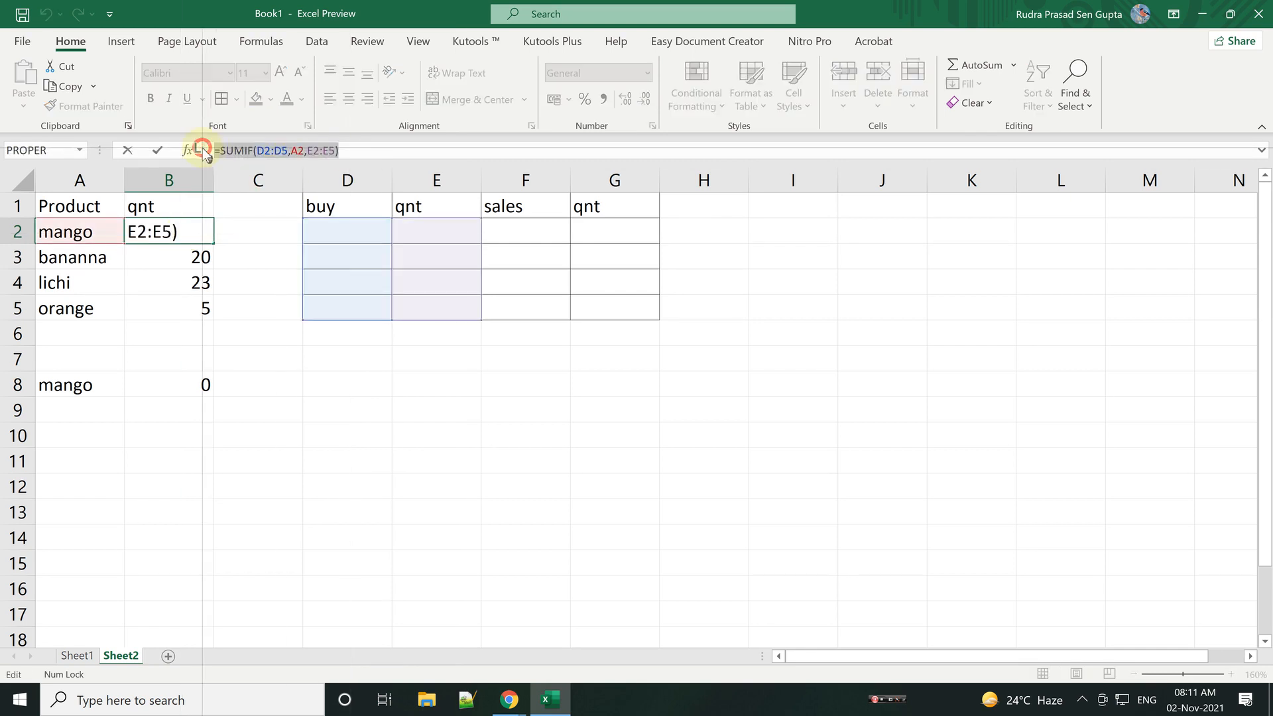
pyautogui.press('Escape')
# Step: Choose mango as the first buy entry in D2 and enter a quantity of 15 in E2
pyautogui.click(357, 234)
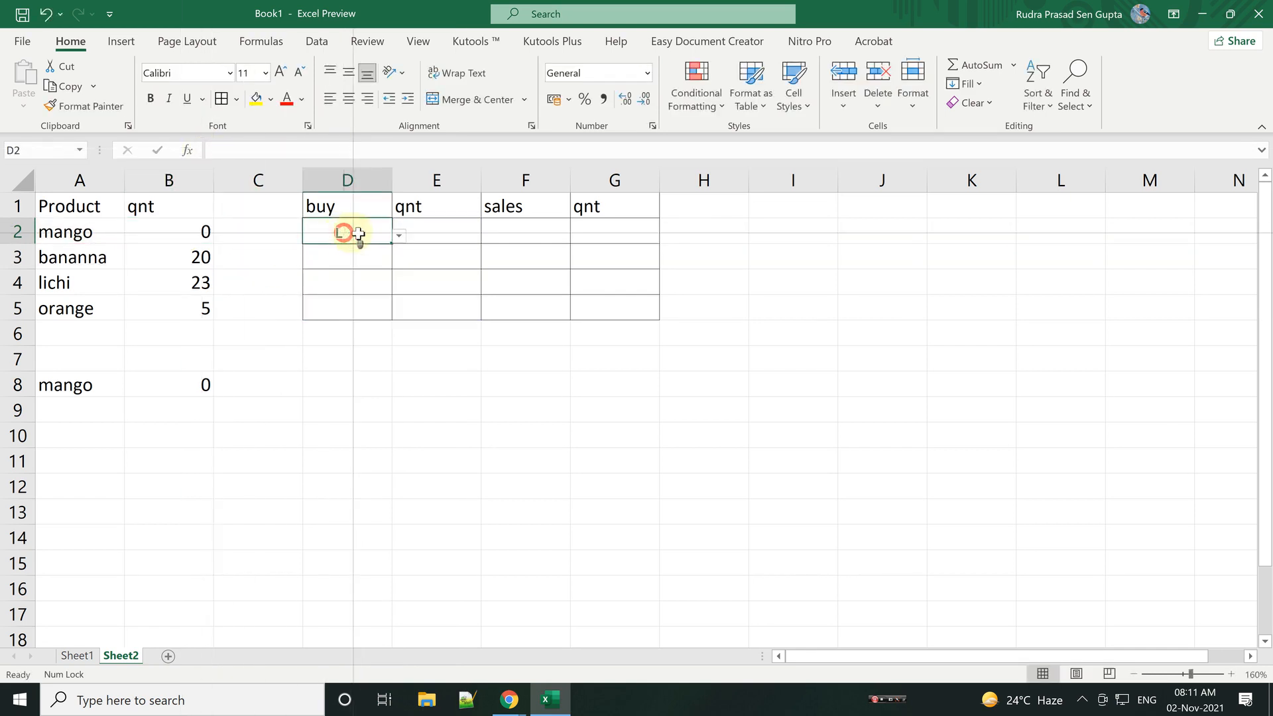
pyautogui.click(398, 235)
pyautogui.click(370, 256)
pyautogui.click(453, 232)
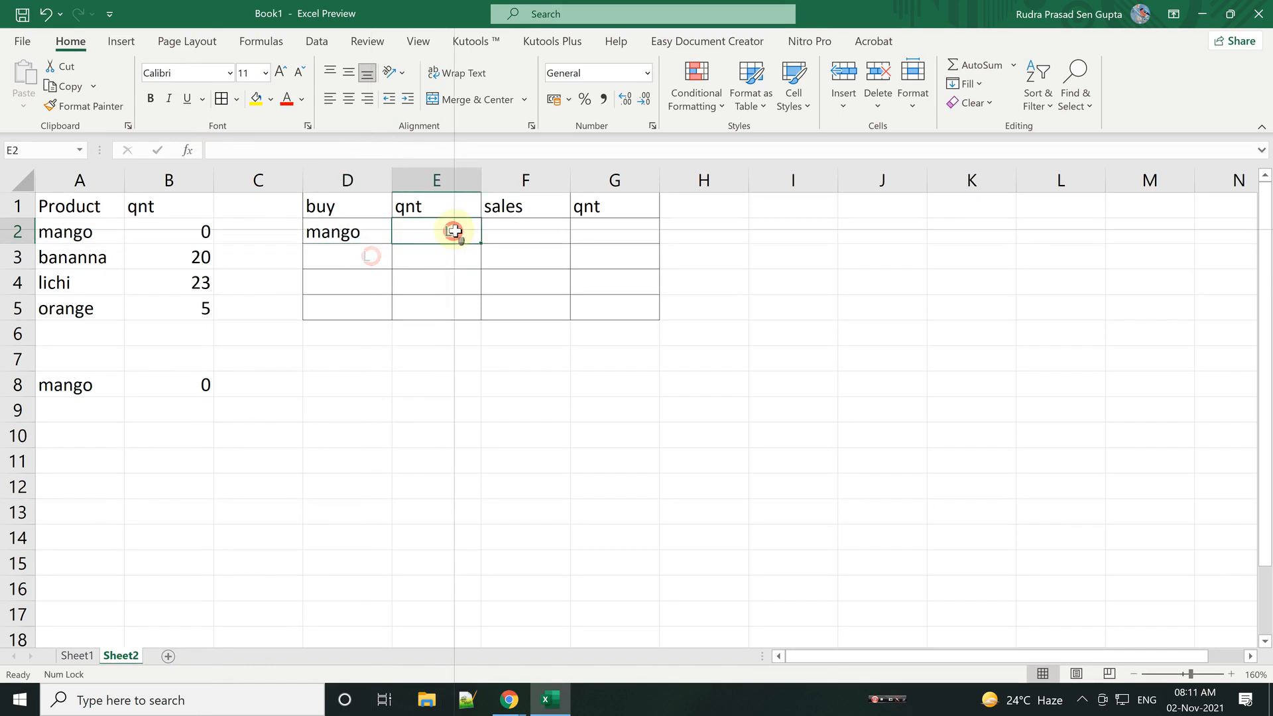
pyautogui.write('15')
pyautogui.press('Return')
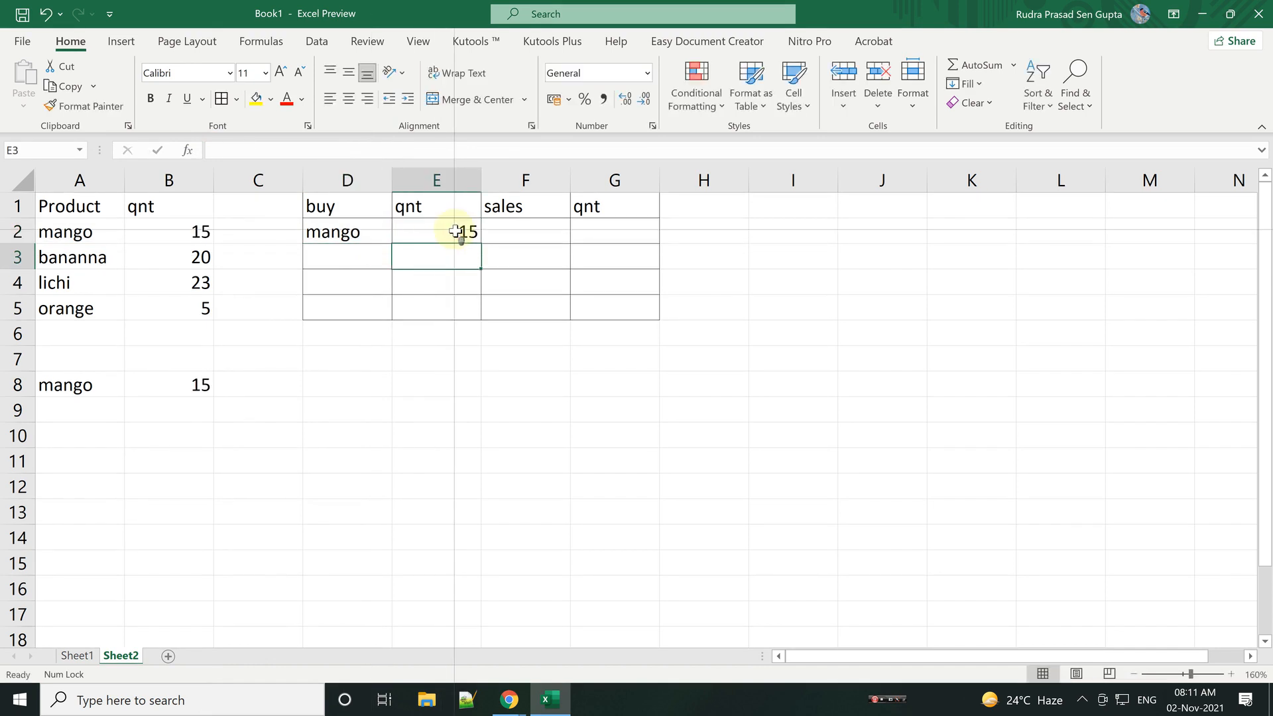
# Step: Delete the whole of row 8, which holds the earlier mango lookup example
pyautogui.click(14, 384)
pyautogui.rightClick(14, 386)
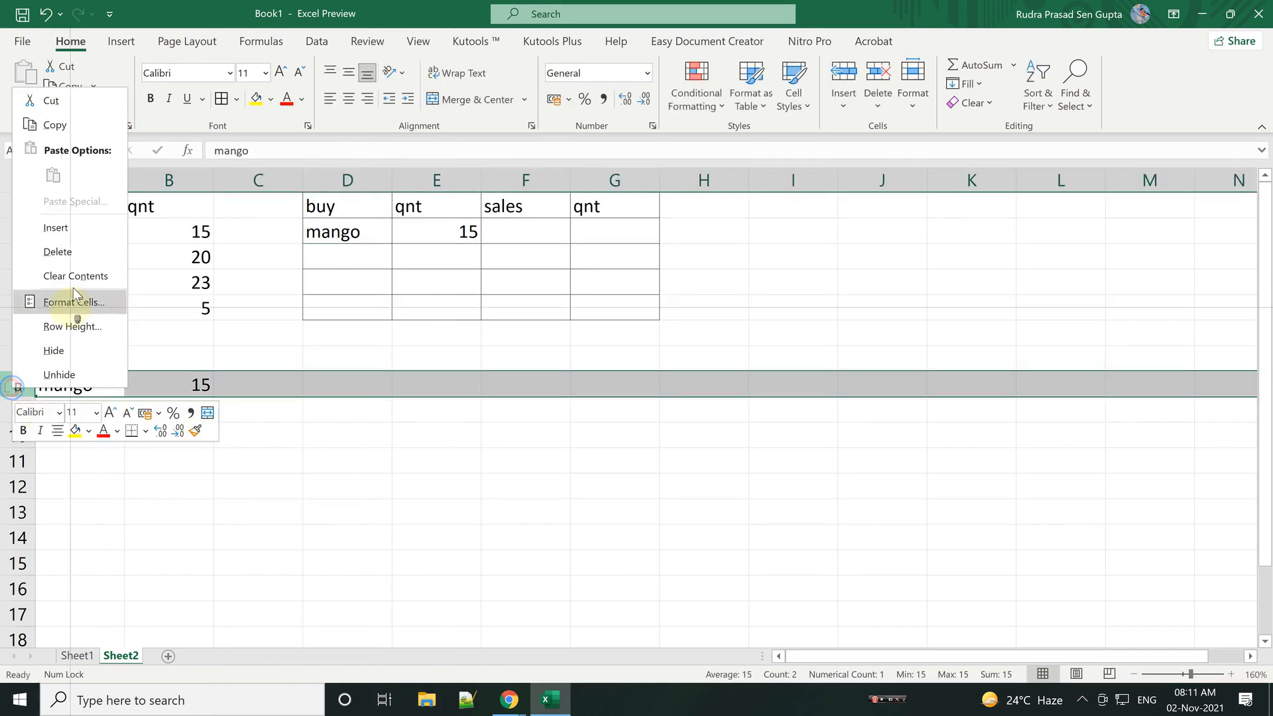
pyautogui.click(58, 251)
pyautogui.click(195, 228)
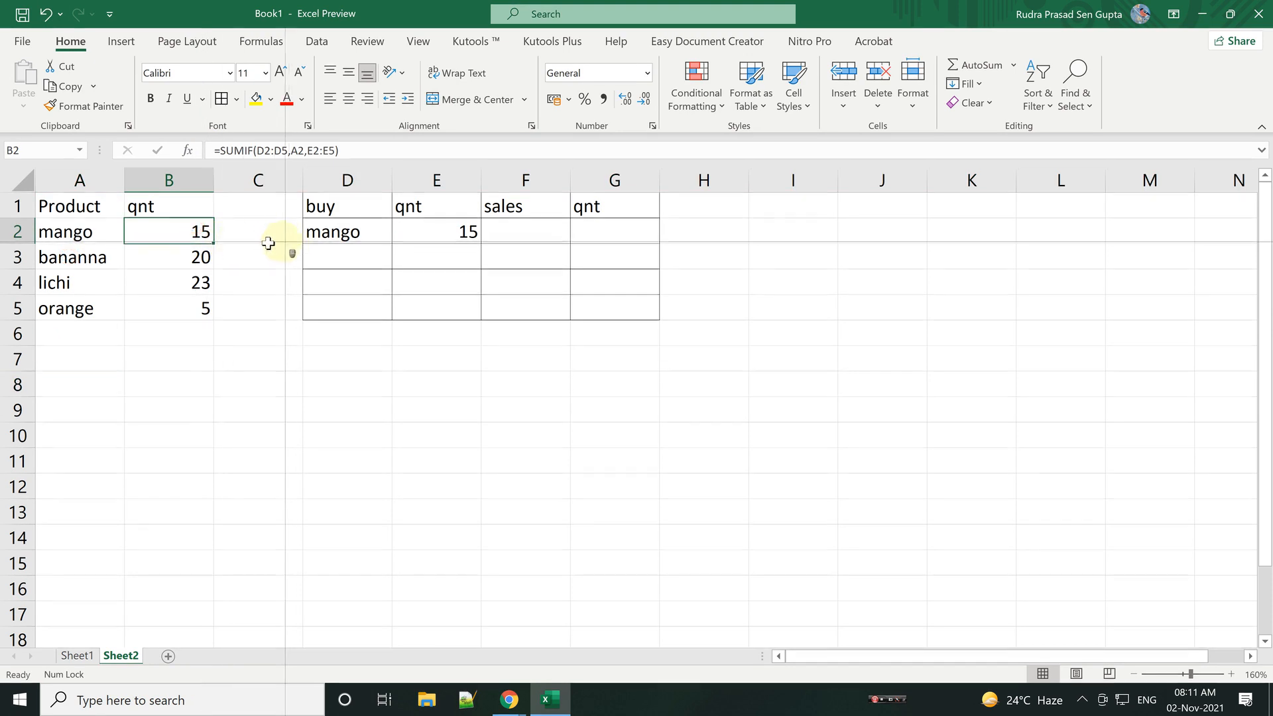
# Step: Rename the heading in B1 as stoke
pyautogui.click(174, 210)
pyautogui.write('stoke')
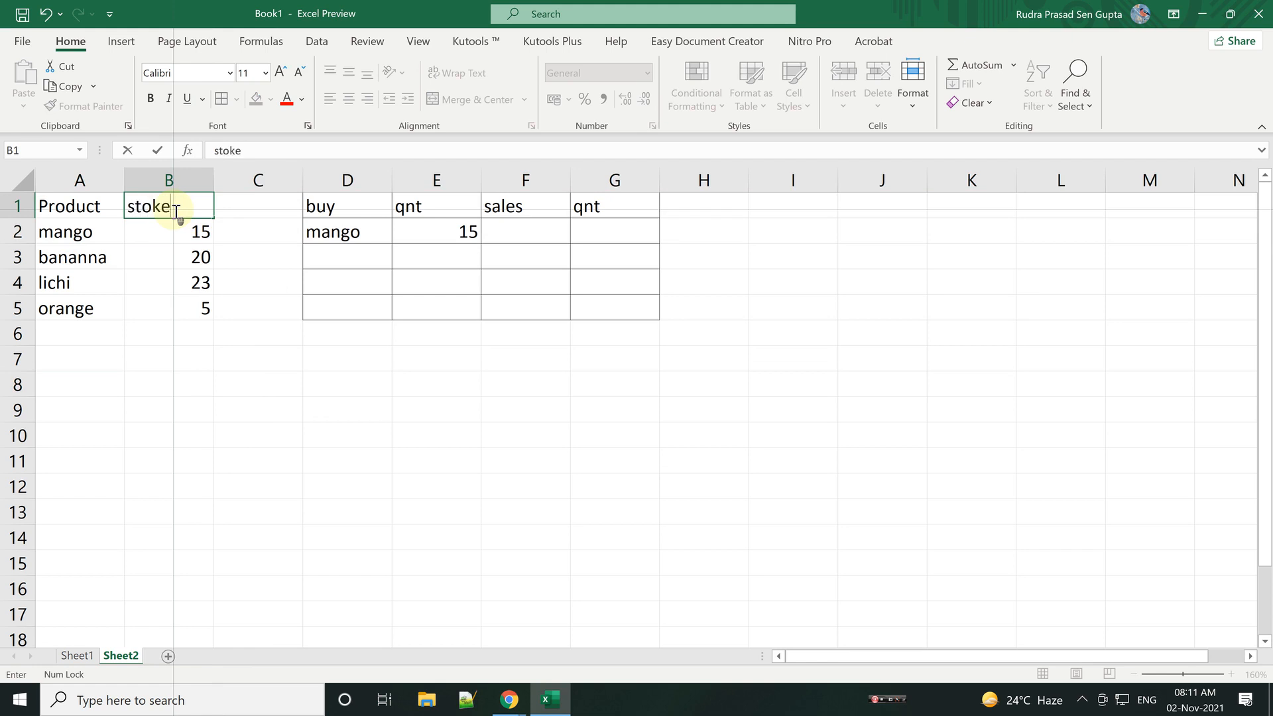
pyautogui.press('Return')
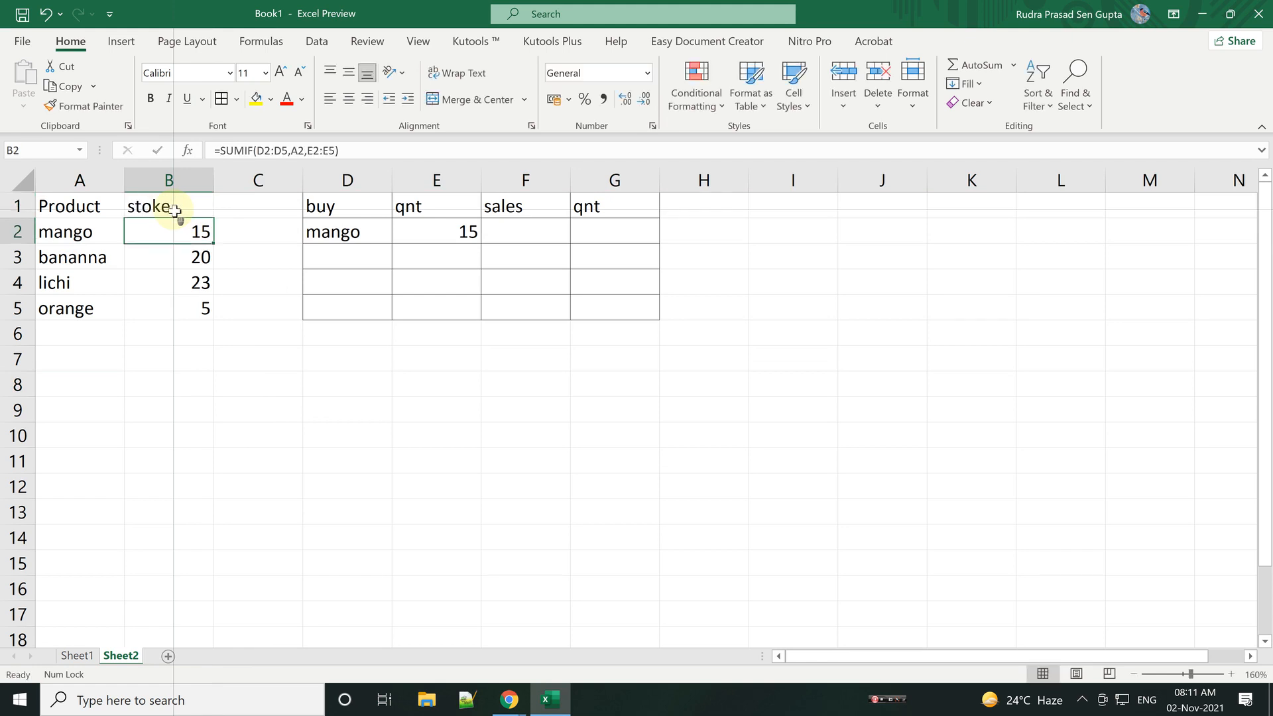
# Step: Choose bananna as the second buy entry in D3 and enter a quantity of 12 in E3
pyautogui.click(346, 257)
pyautogui.click(392, 257)
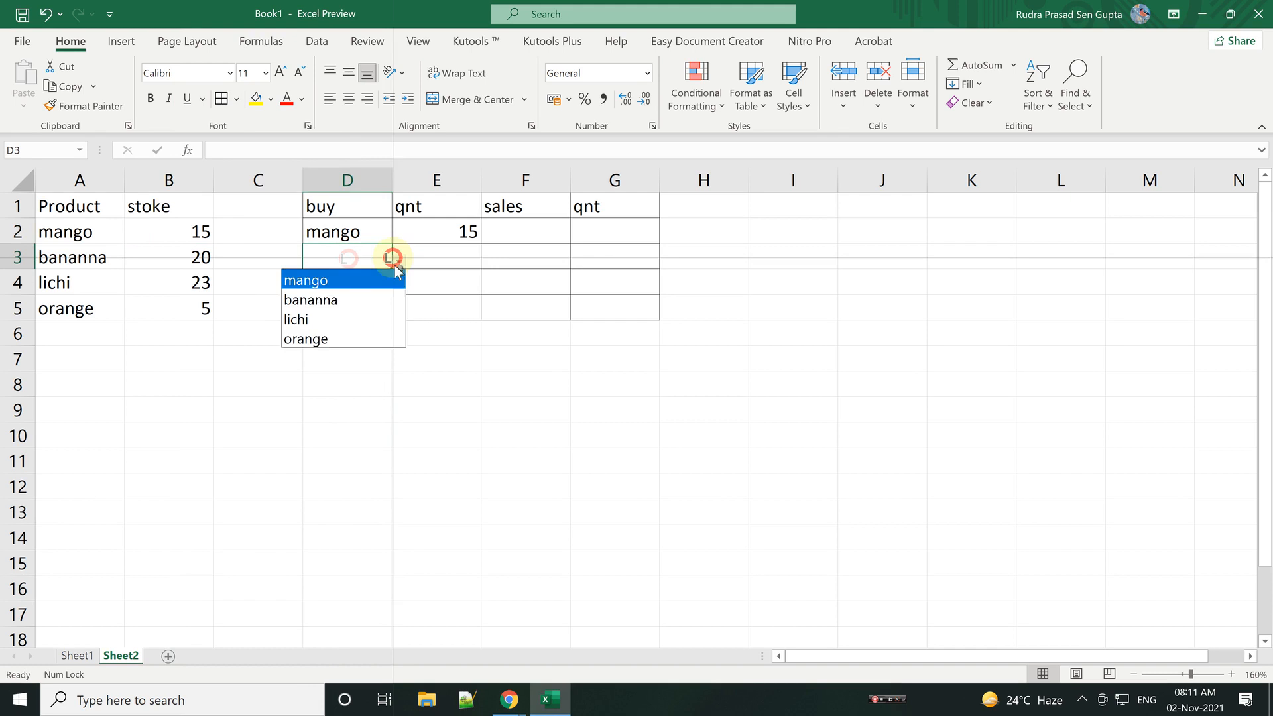
pyautogui.click(349, 298)
pyautogui.click(451, 261)
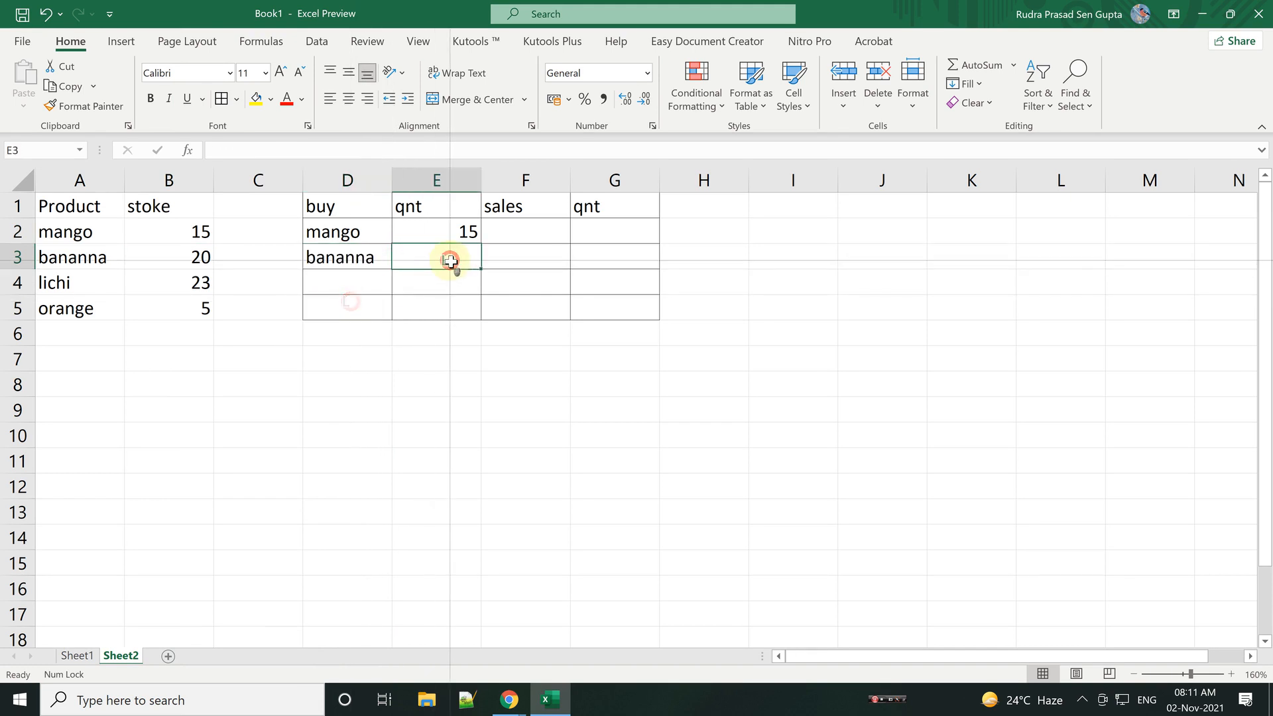
pyautogui.write('12')
pyautogui.press('Return')
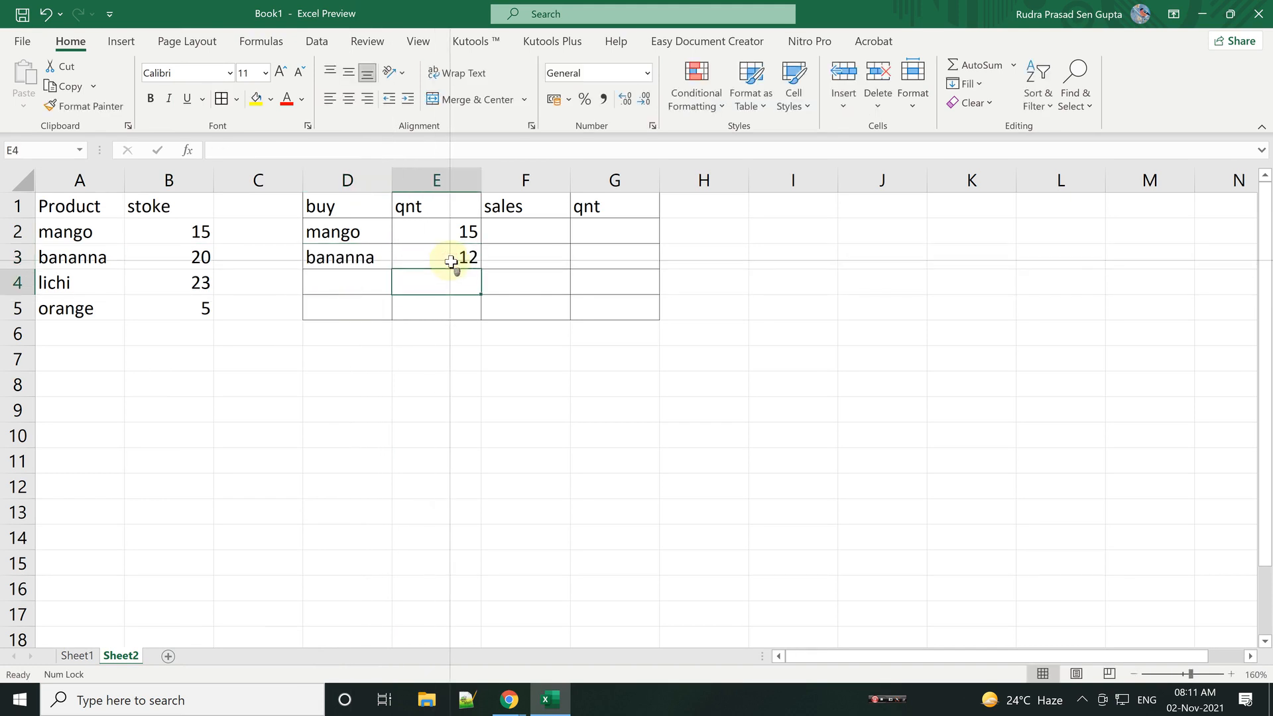
# Step: Fill the SUMIF formula from B2 down through B5 for the remaining products
pyautogui.click(188, 264)
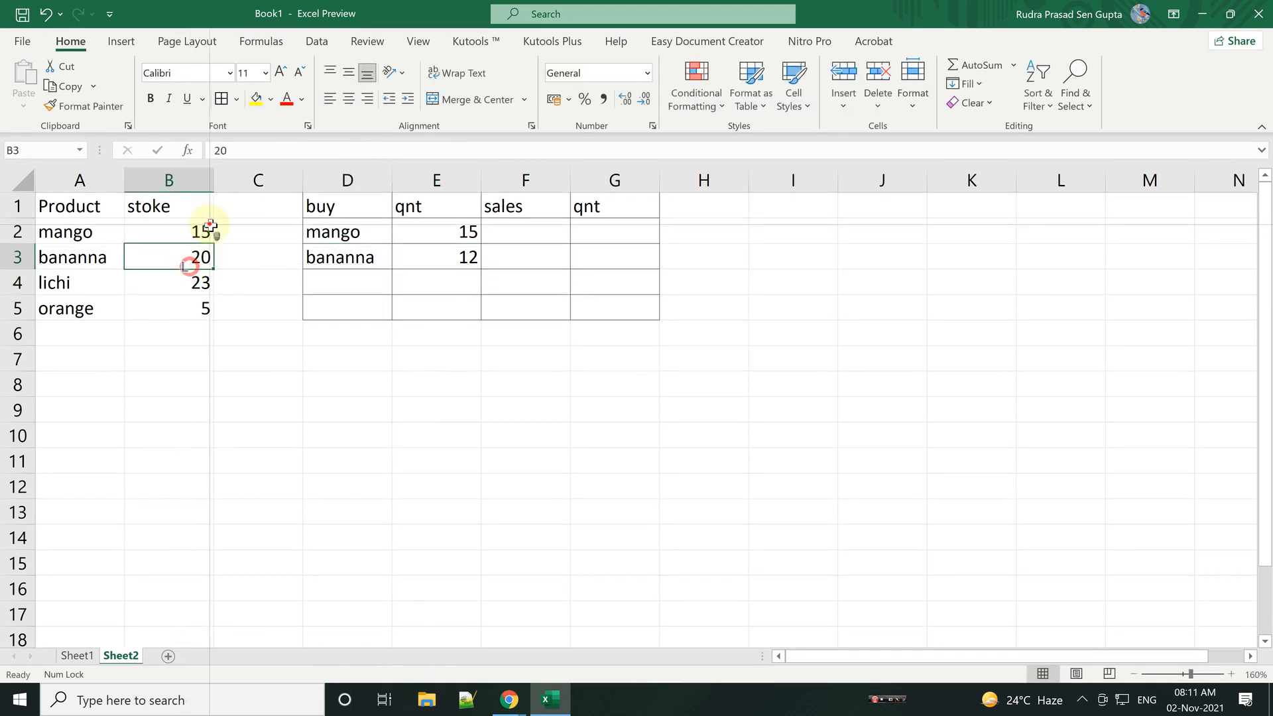
pyautogui.click(207, 225)
pyautogui.moveTo(211, 245); pyautogui.dragTo(207, 317)
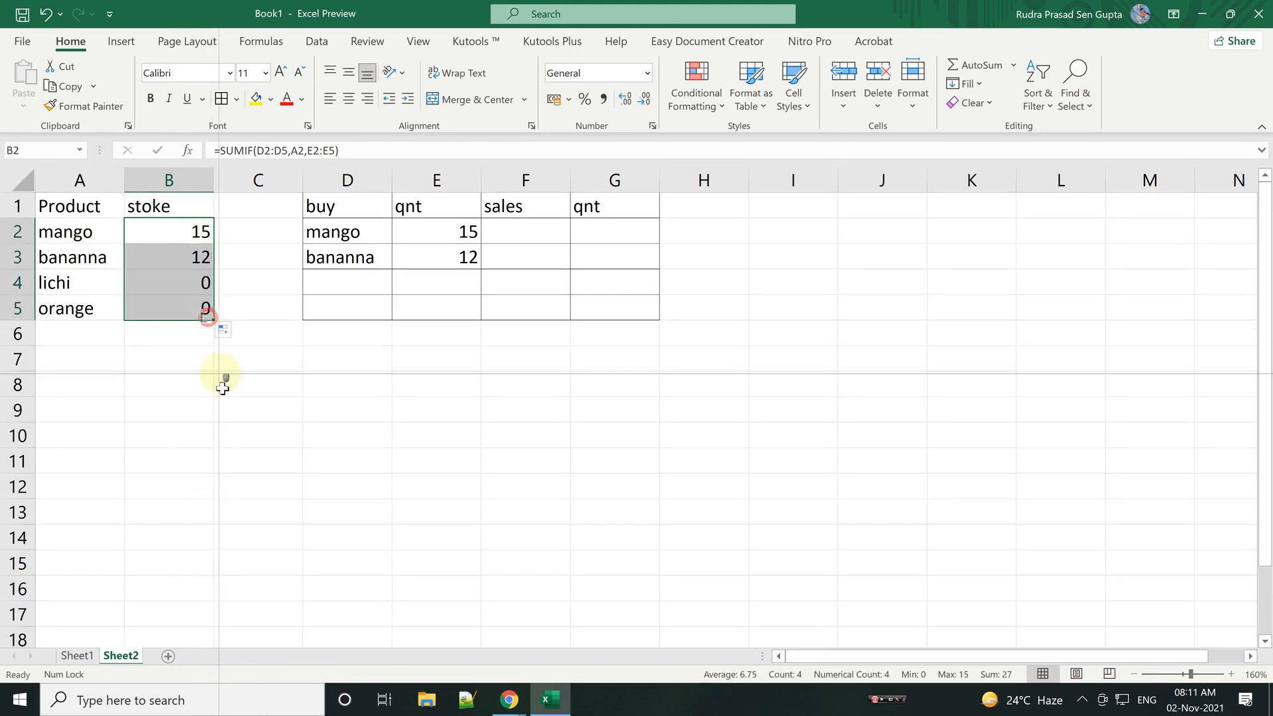
pyautogui.click(222, 395)
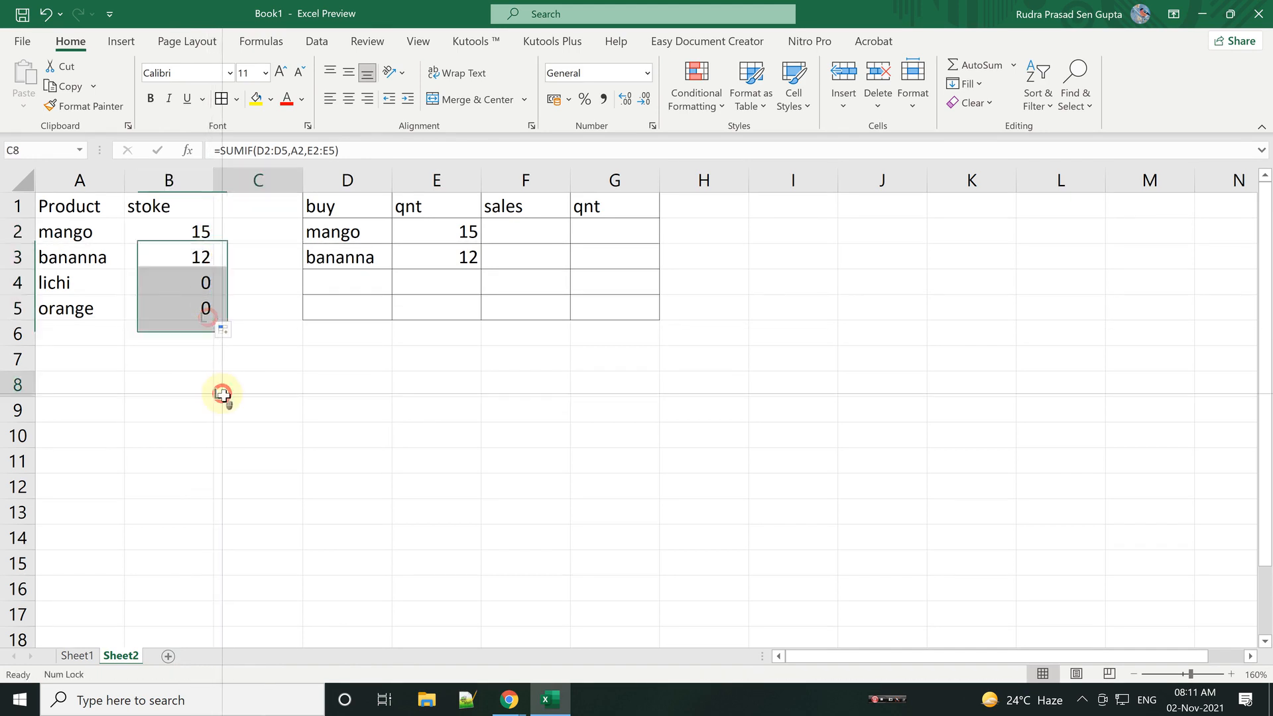
# Step: Add another bananna purchase in D4 with a quantity of 3 in E4
pyautogui.click(366, 279)
pyautogui.write('bananna')
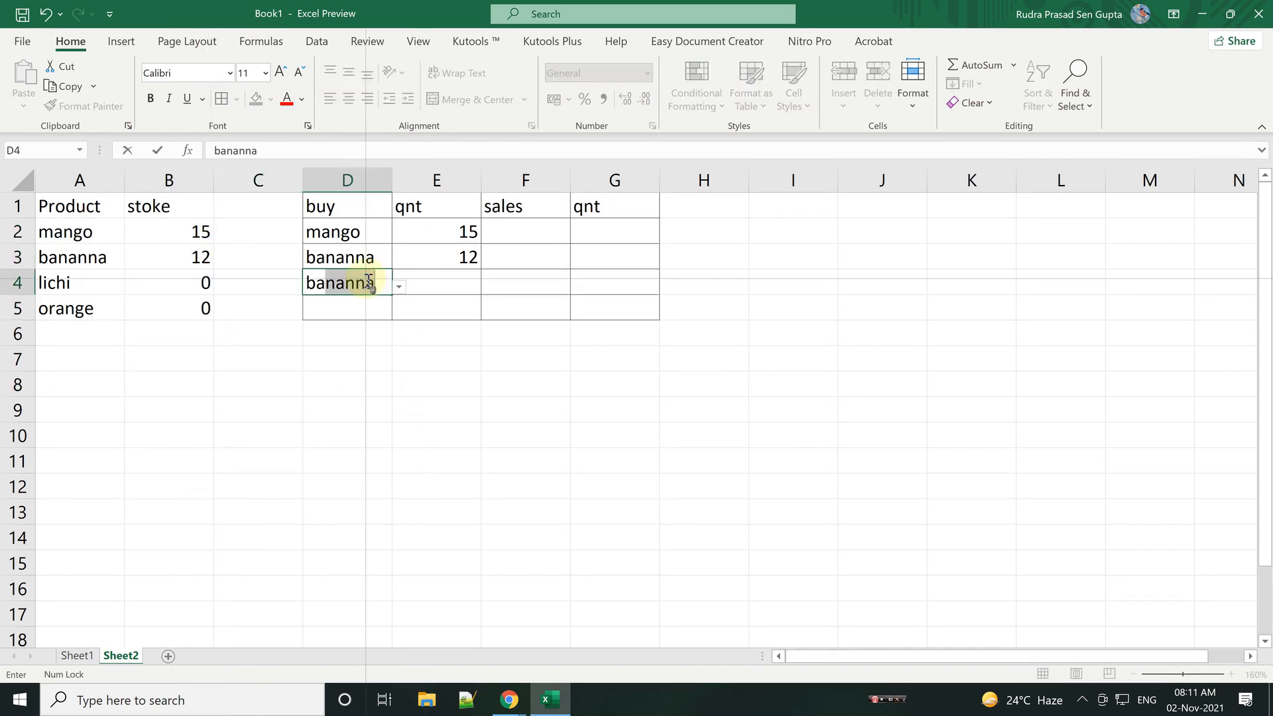
pyautogui.press('Tab')
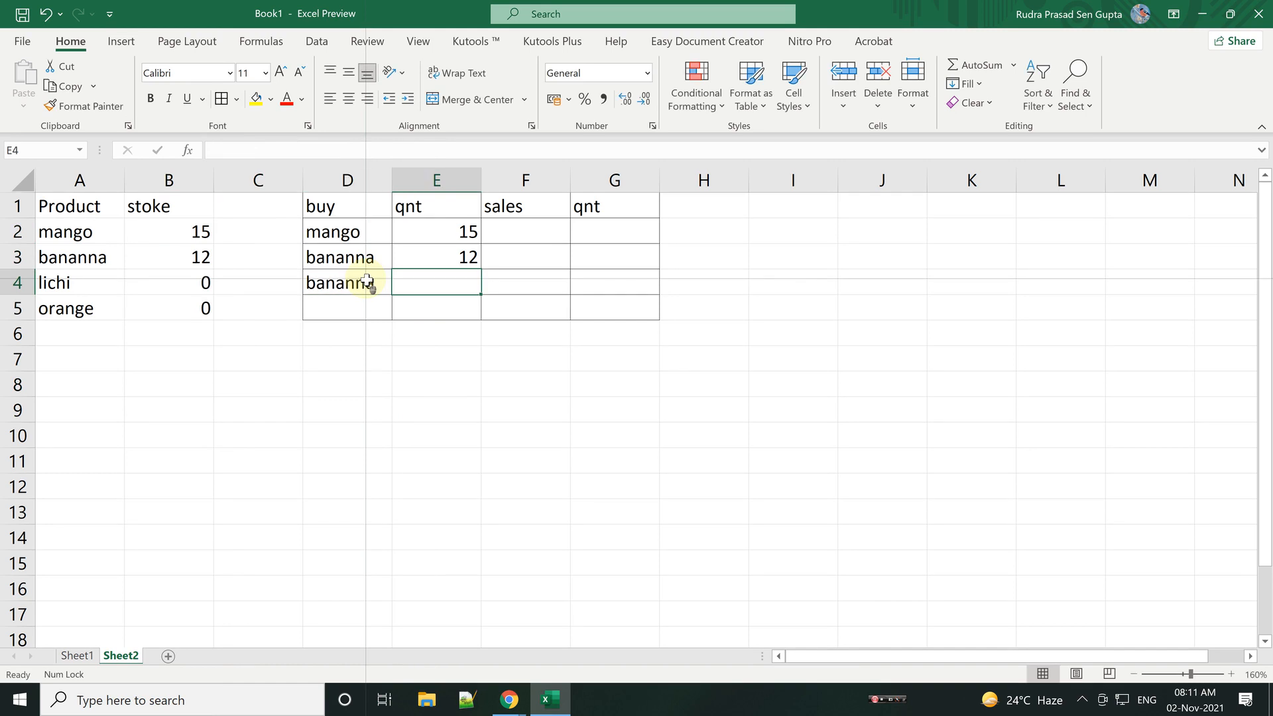
pyautogui.press('Return')
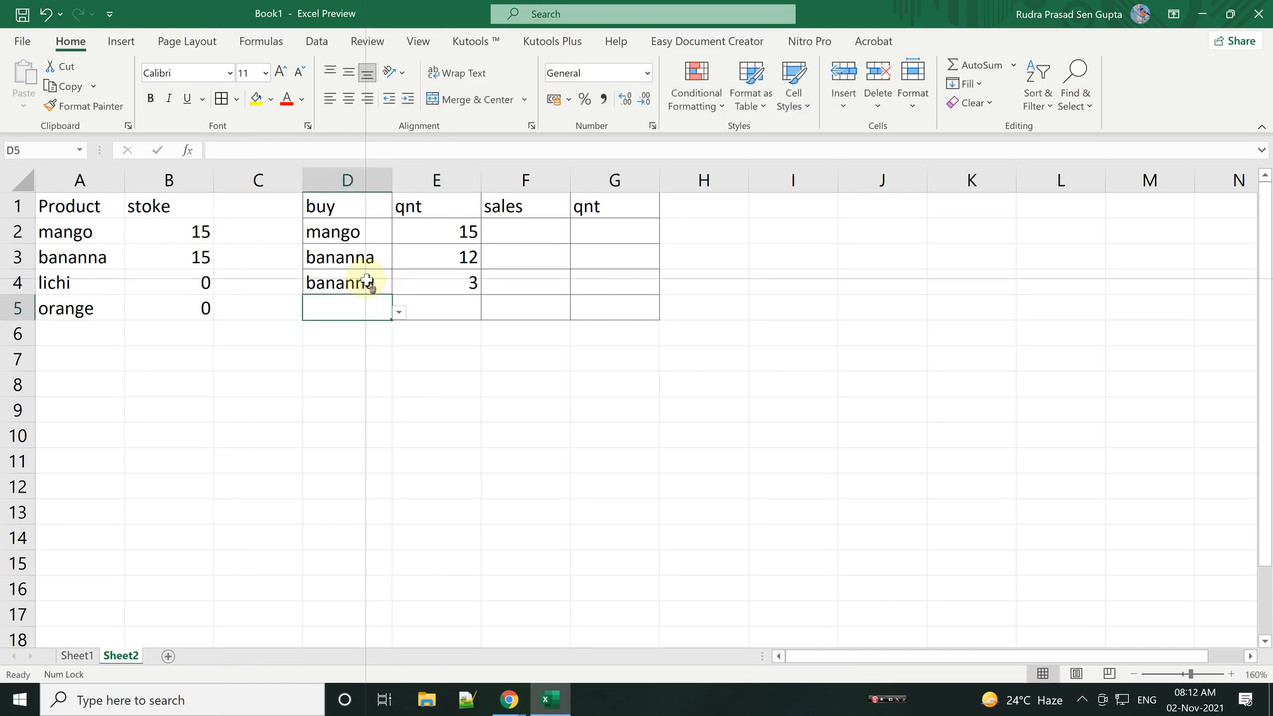
# Step: Add another mango purchase in D5 with a quantity of 20 in E5
pyautogui.write('mango')
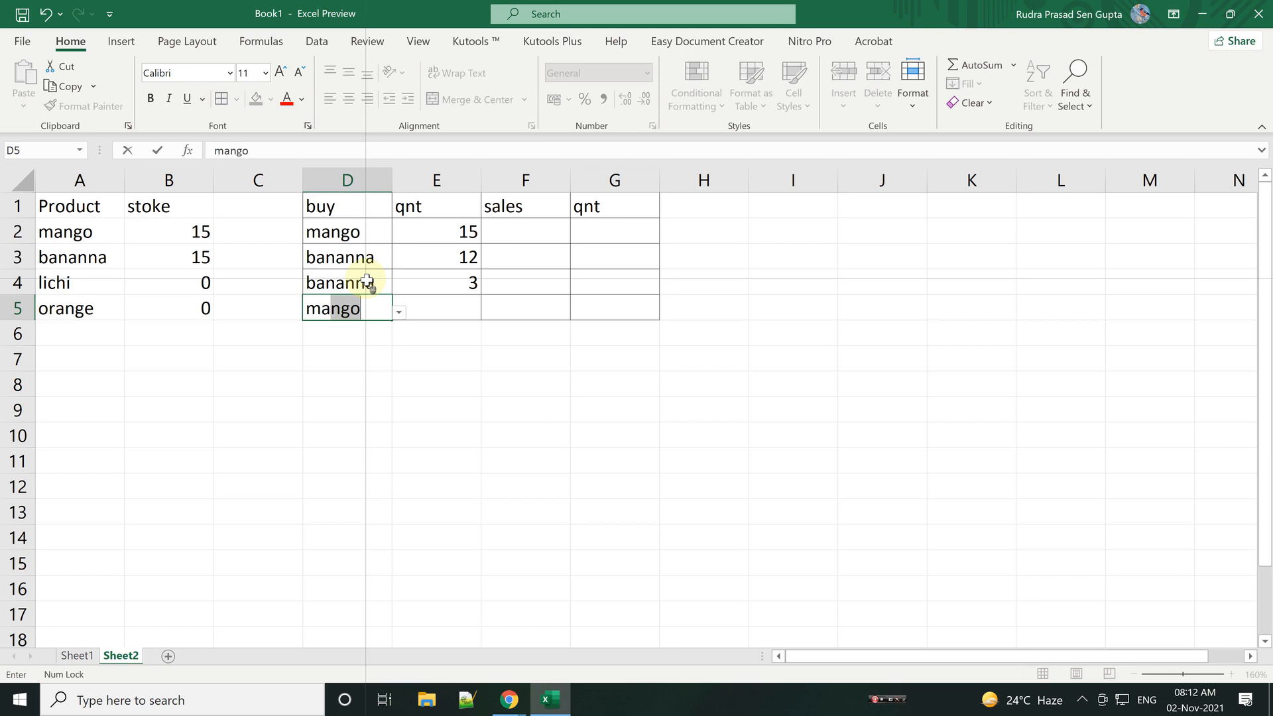
pyautogui.press('Tab')
pyautogui.write('2')
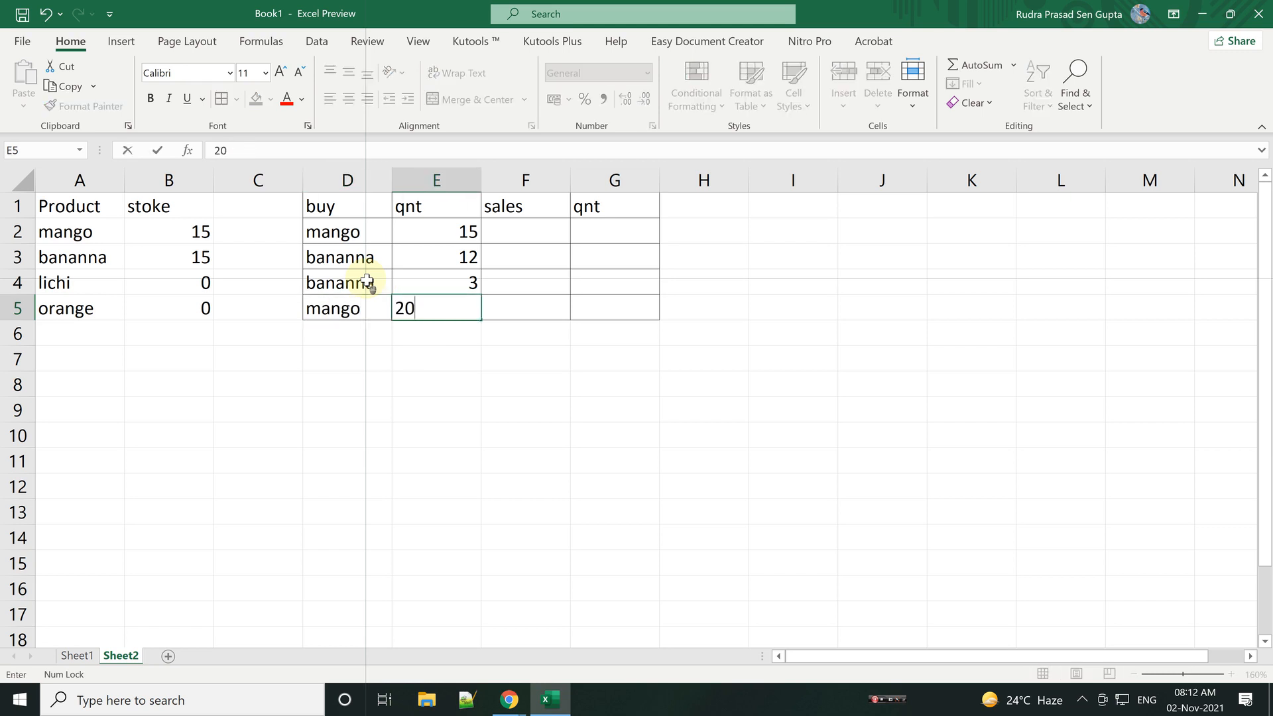
pyautogui.write('0')
pyautogui.press('Return')
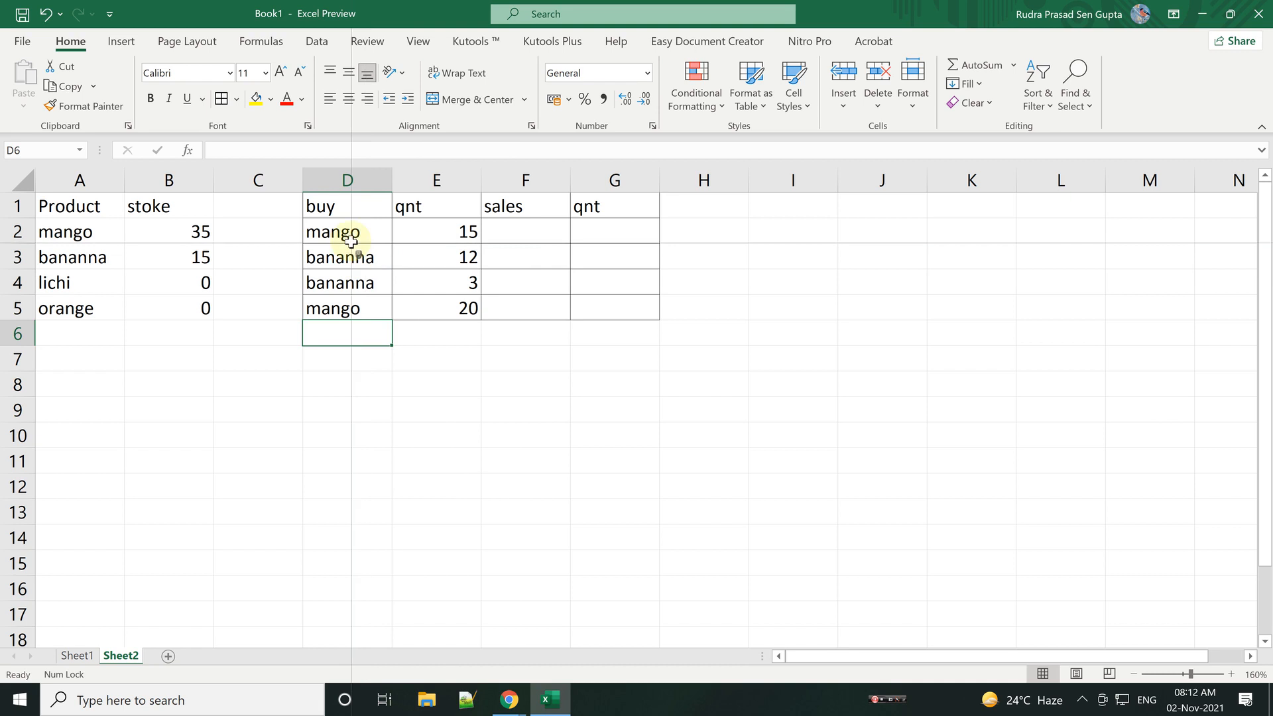
pyautogui.click(523, 234)
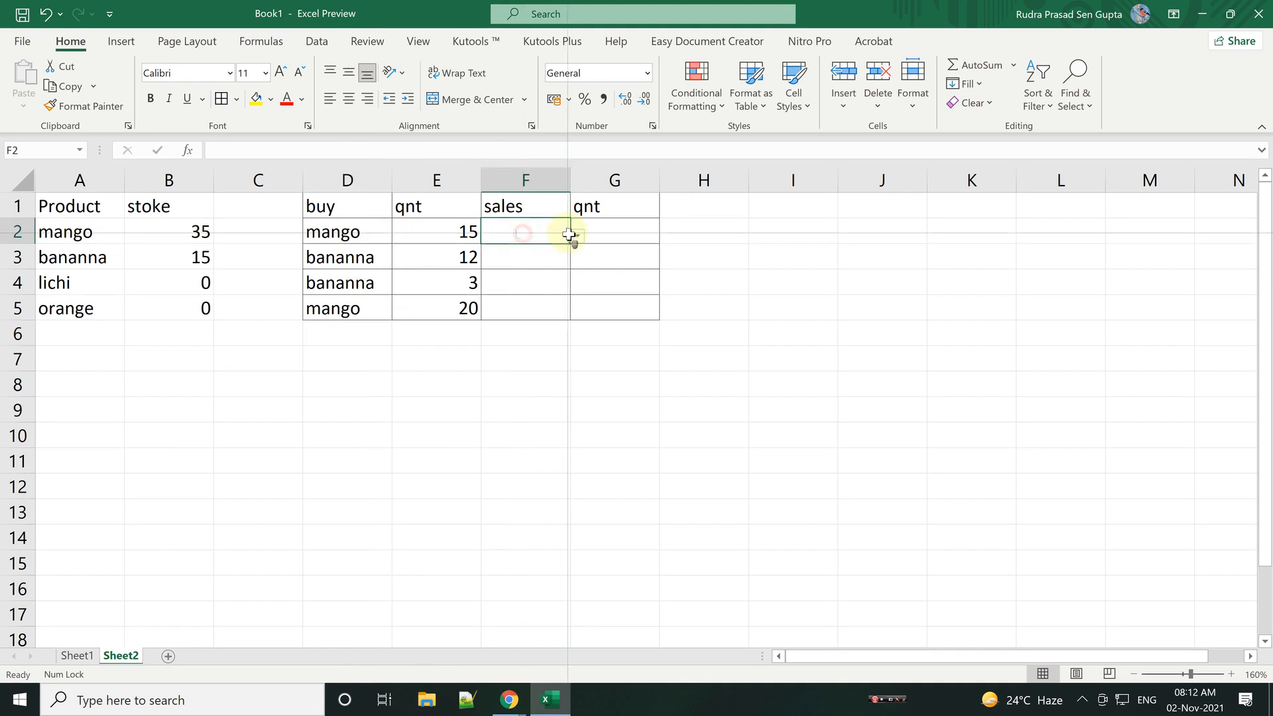
pyautogui.click(576, 236)
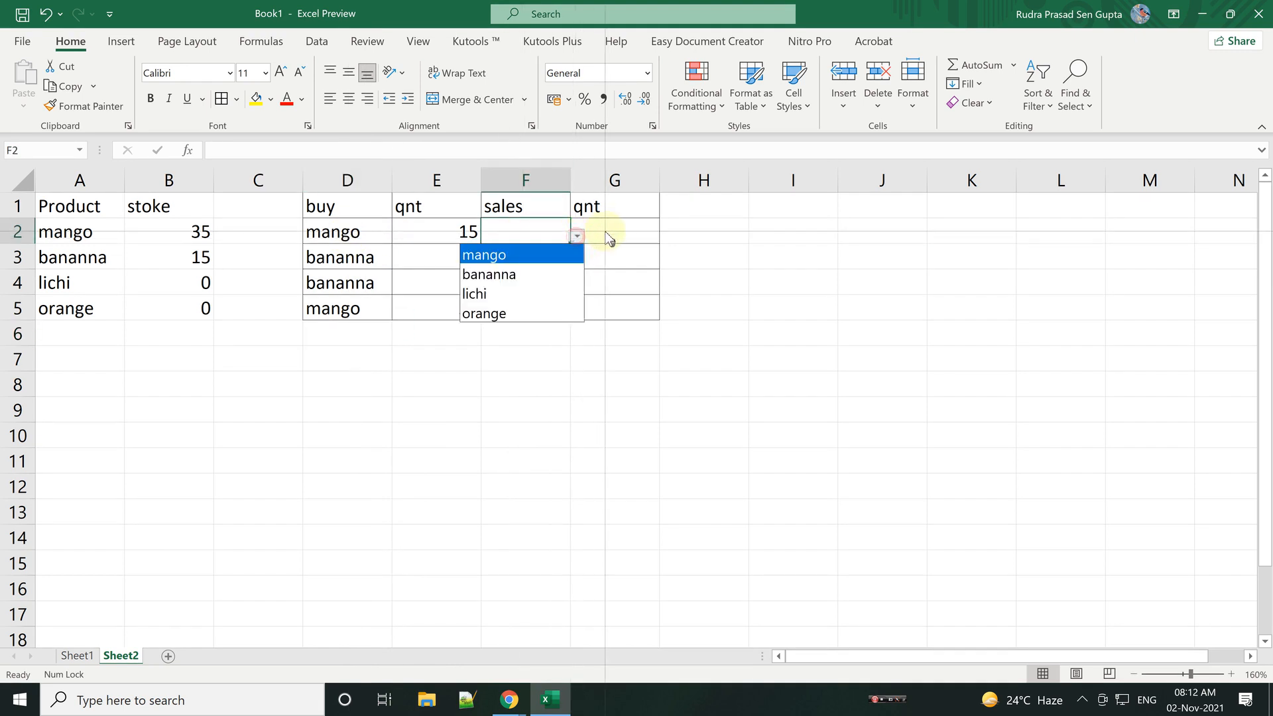
pyautogui.click(184, 232)
# Step: Extend the stock formula in B2 by subtracting SUMIF(F2:F5,A2,G2:G5) for the sold quantities
pyautogui.click(185, 231)
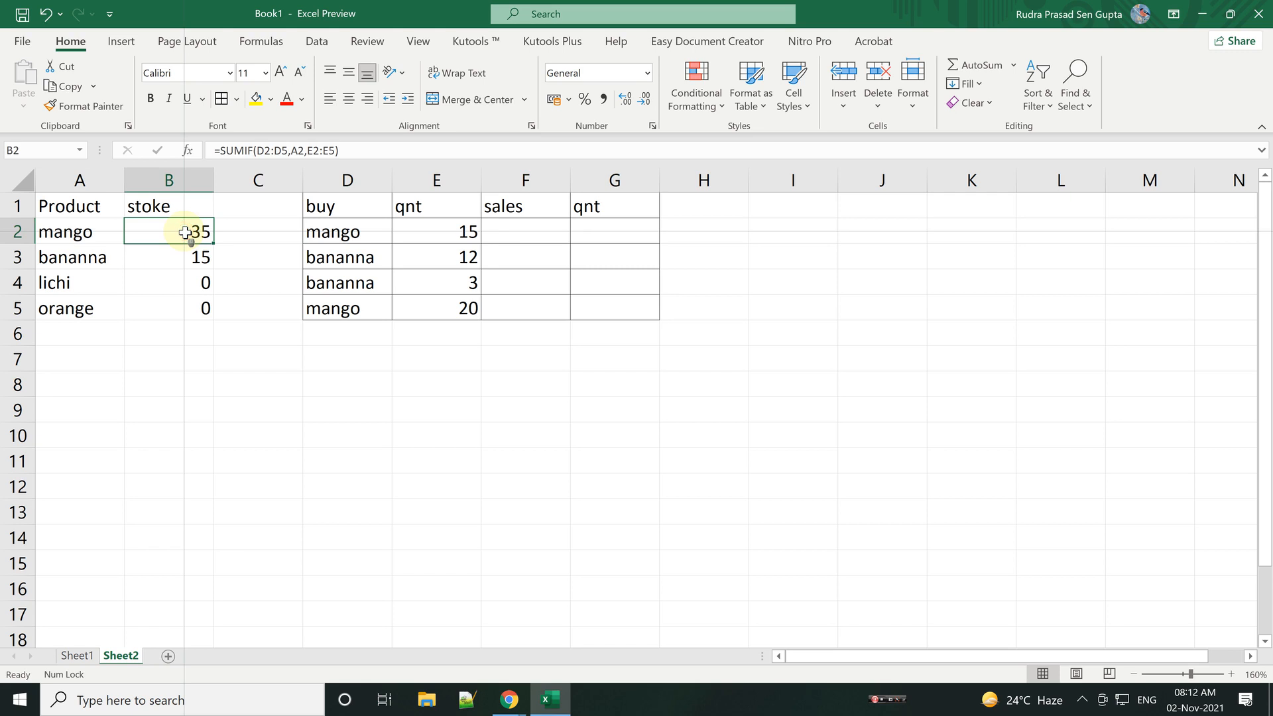
pyautogui.click(222, 151)
pyautogui.click(357, 153)
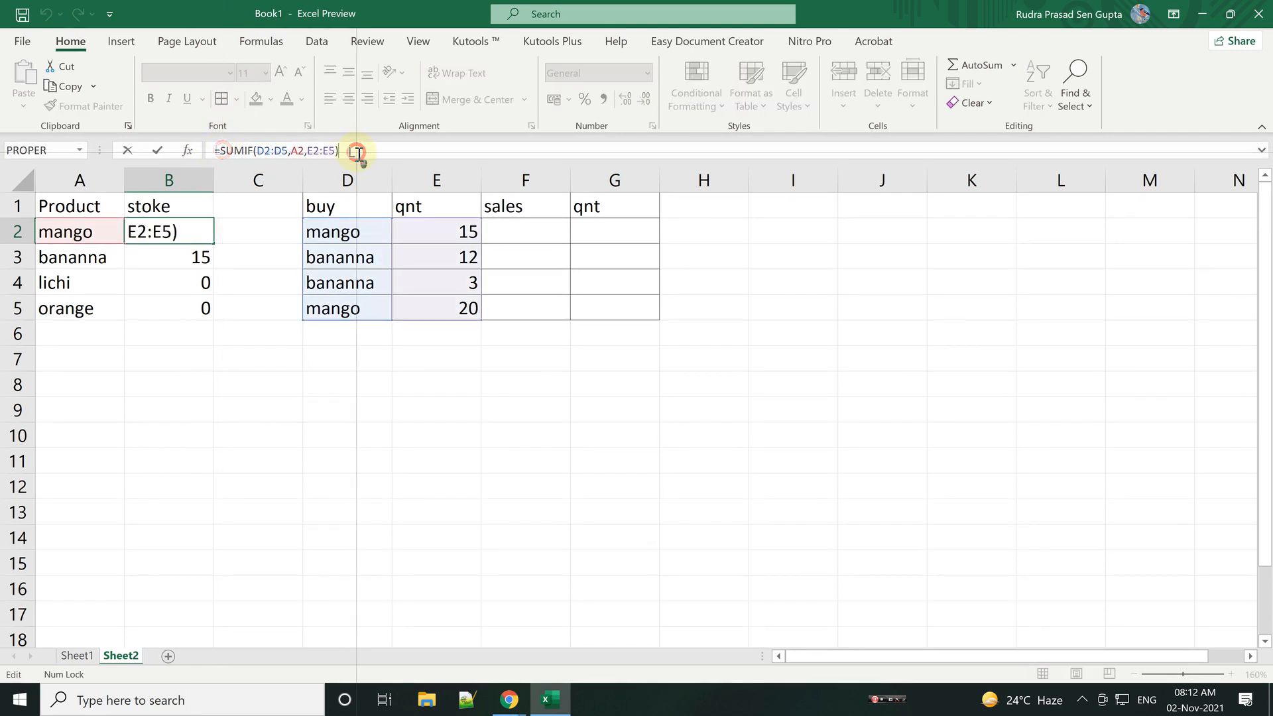
pyautogui.write('-su')
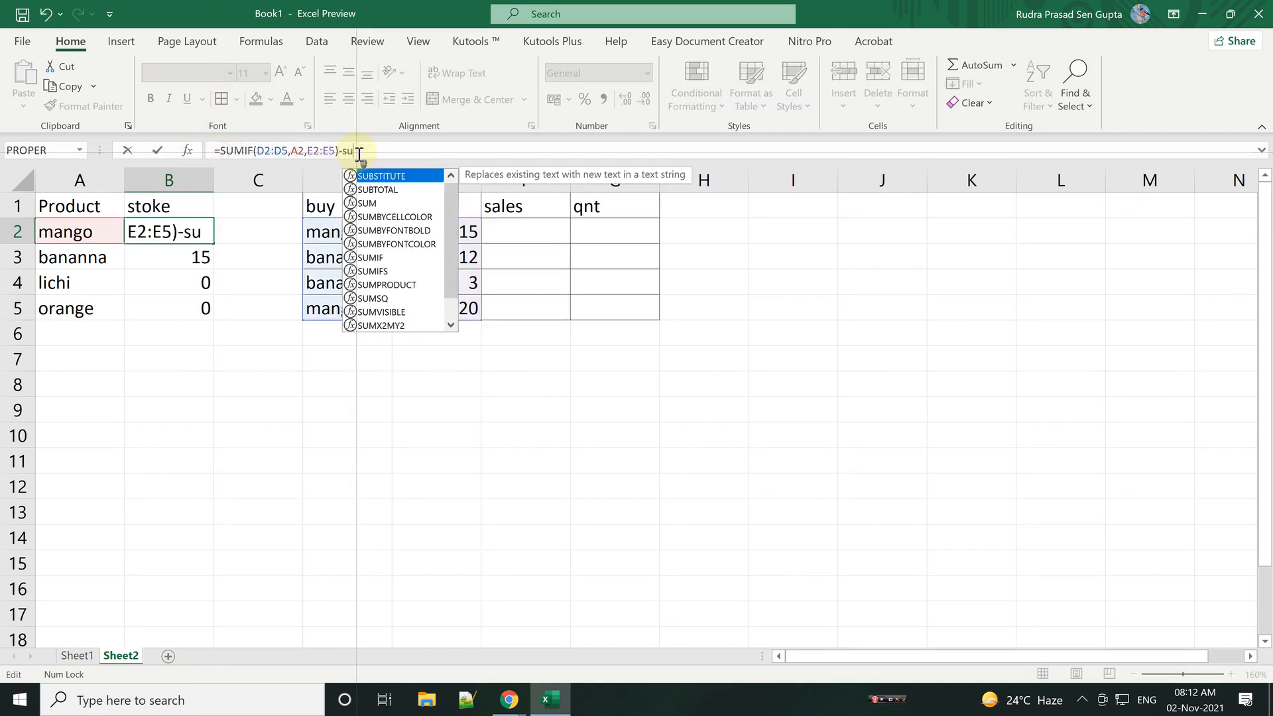
pyautogui.write('mif')
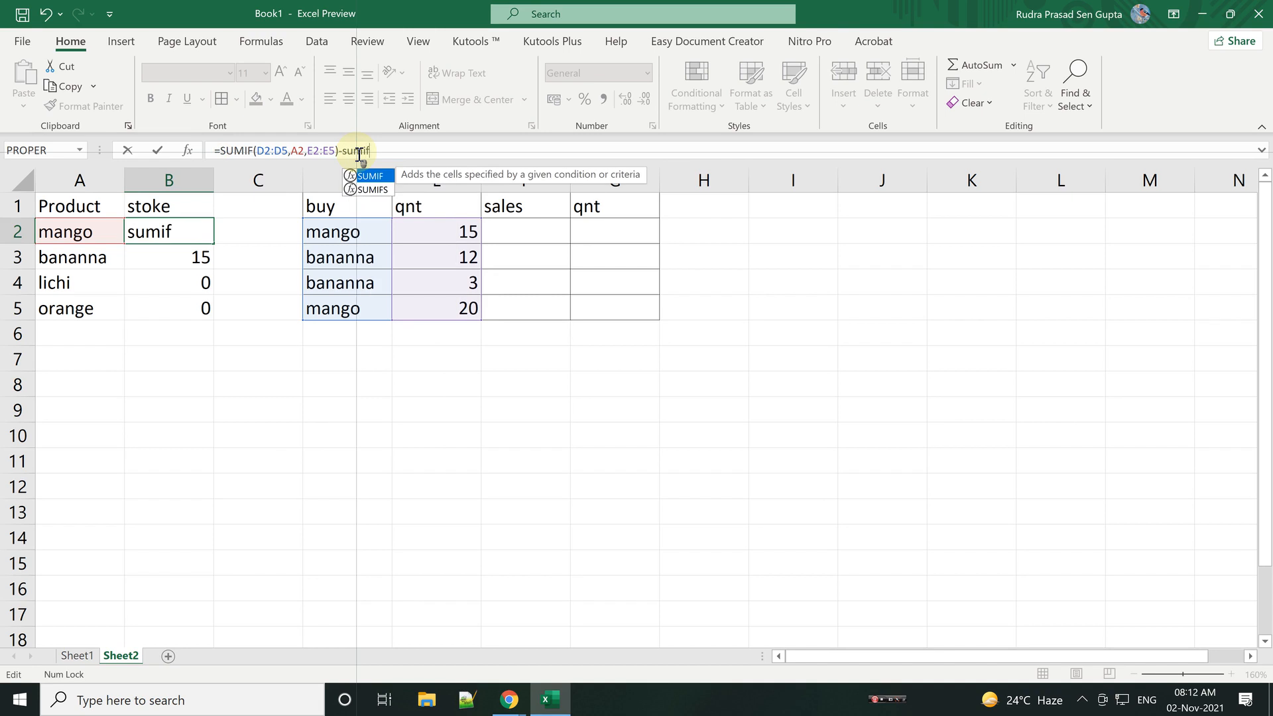
pyautogui.write('(')
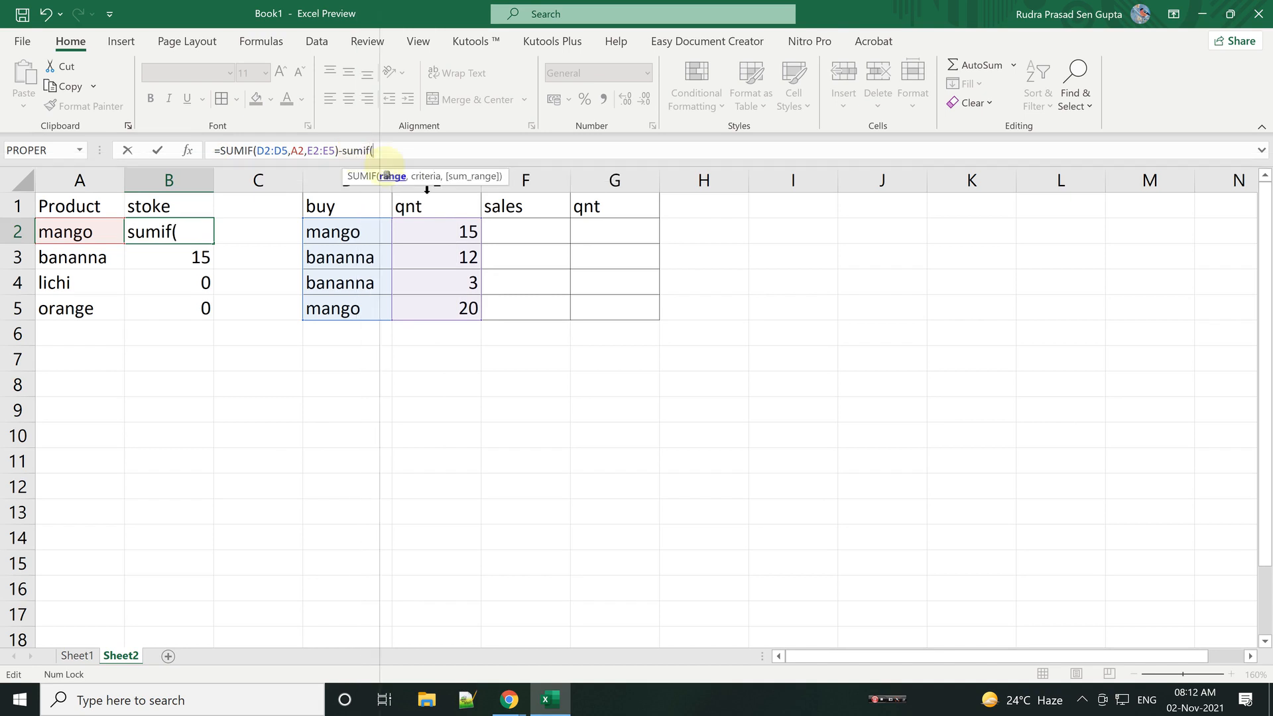
pyautogui.moveTo(526, 227); pyautogui.dragTo(528, 303)
pyautogui.write(',A2')
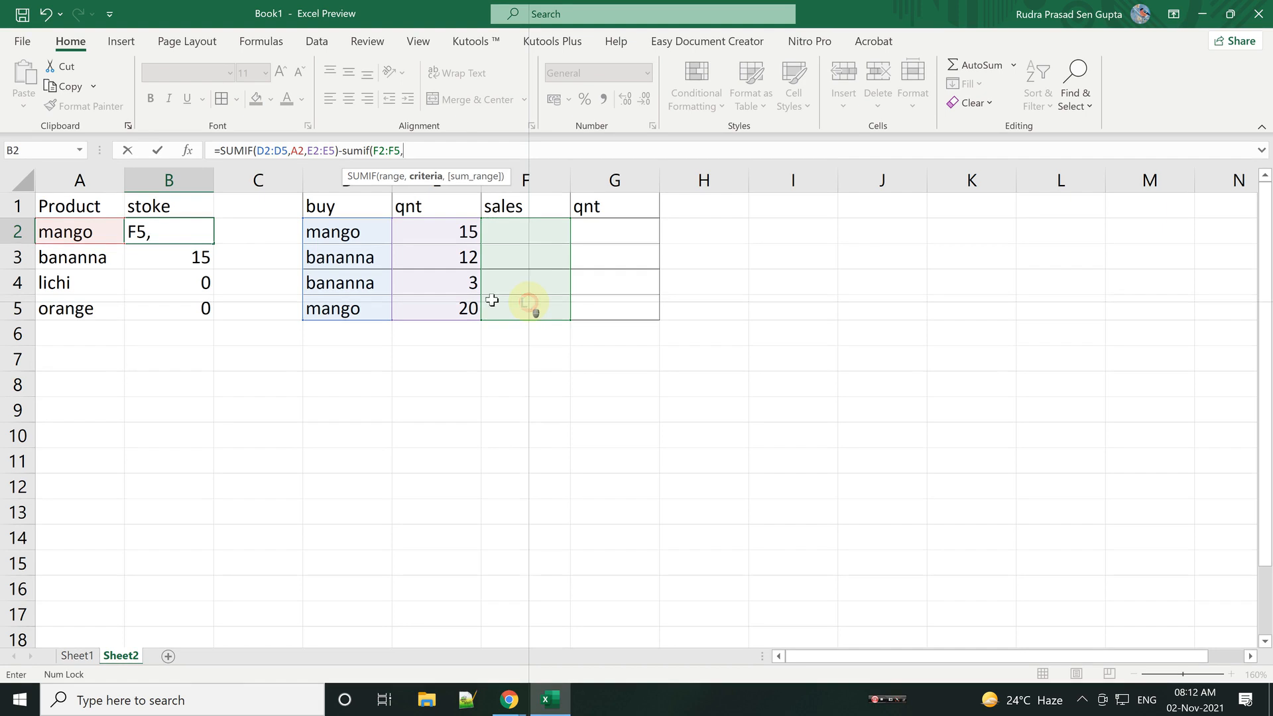
pyautogui.write(',')
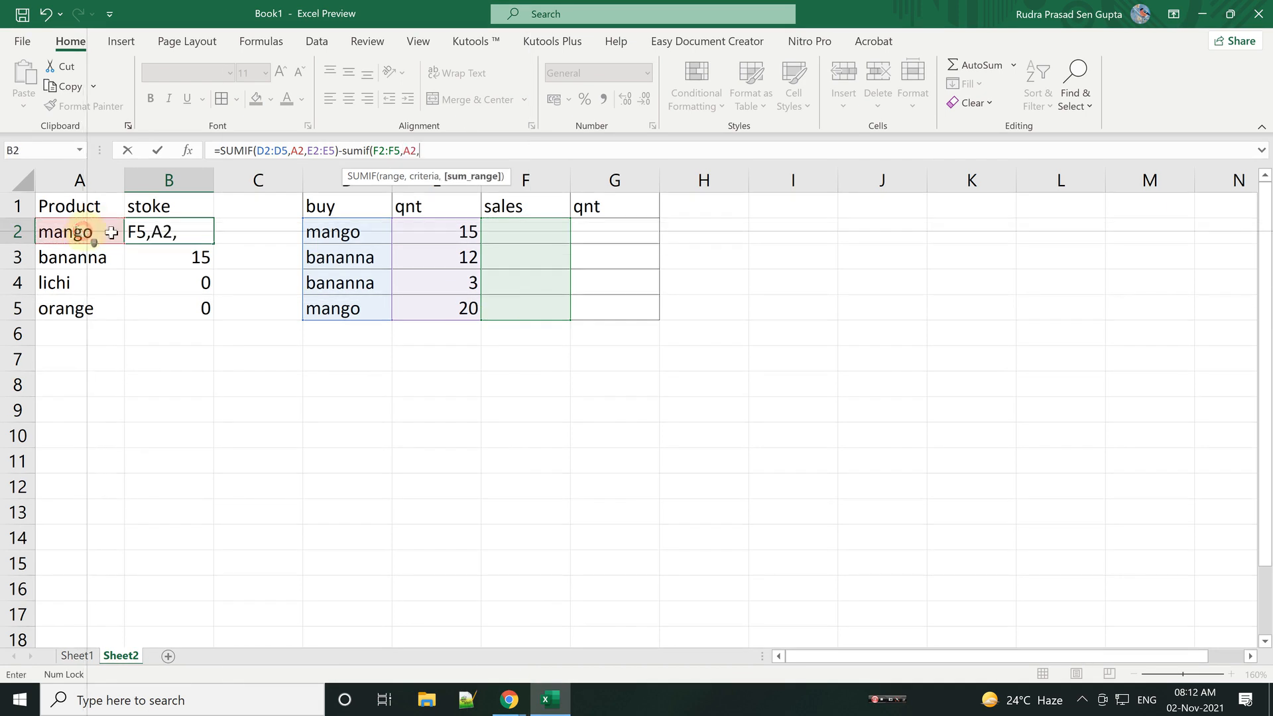
pyautogui.moveTo(601, 233); pyautogui.dragTo(611, 314)
pyautogui.write(')')
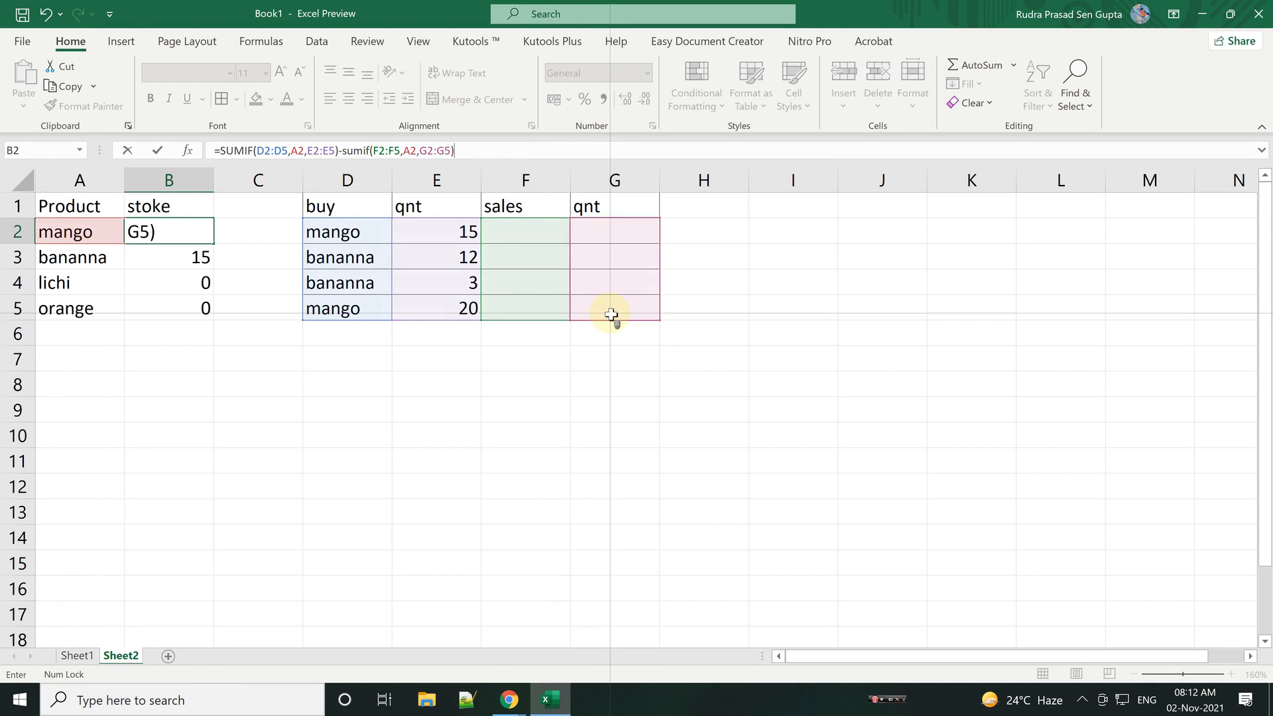
pyautogui.press('Return')
# Step: Choose bananna as the first sales entry in F2 and enter a quantity of 10 in G2
pyautogui.click(556, 230)
pyautogui.click(577, 236)
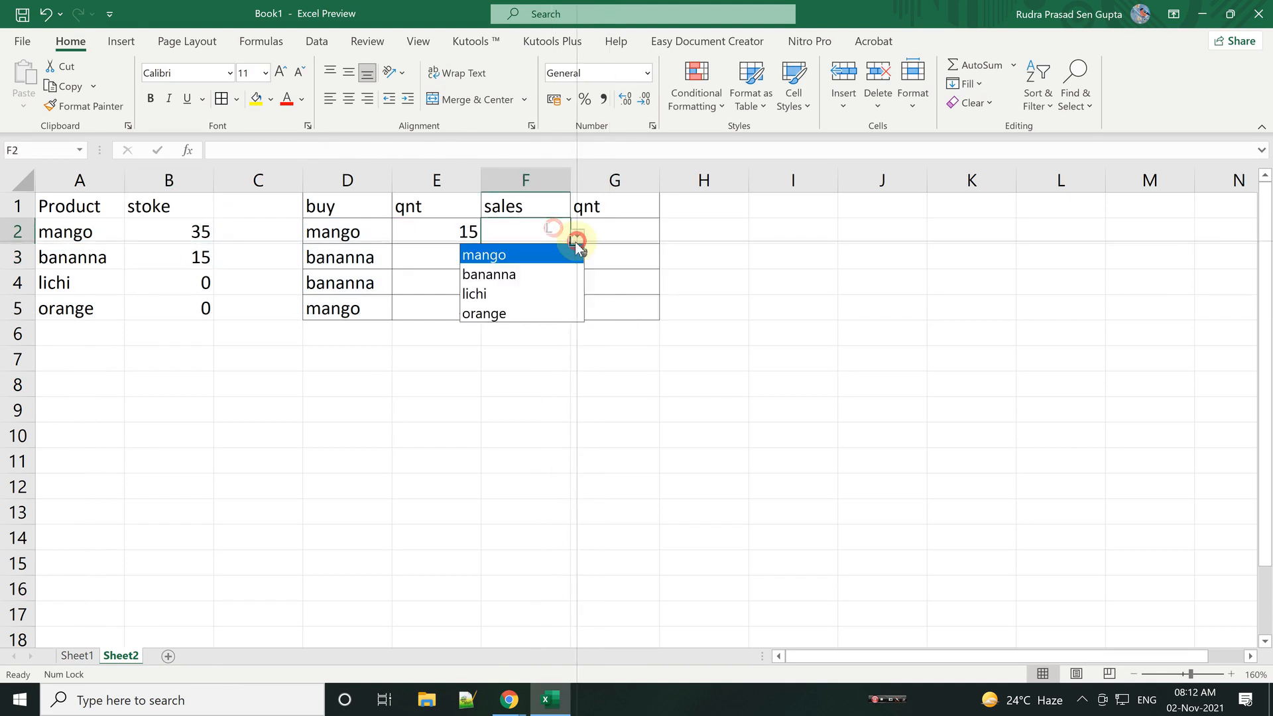
pyautogui.click(537, 275)
pyautogui.click(641, 238)
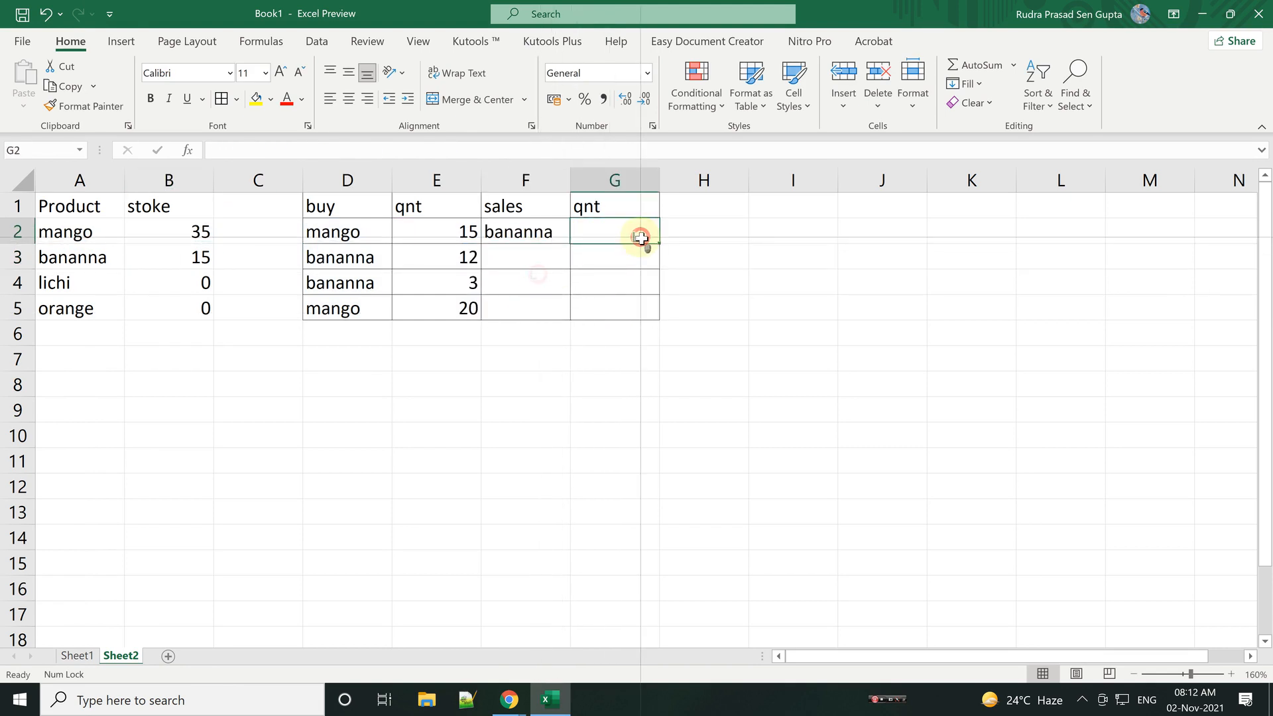
pyautogui.write('10')
pyautogui.press('Return')
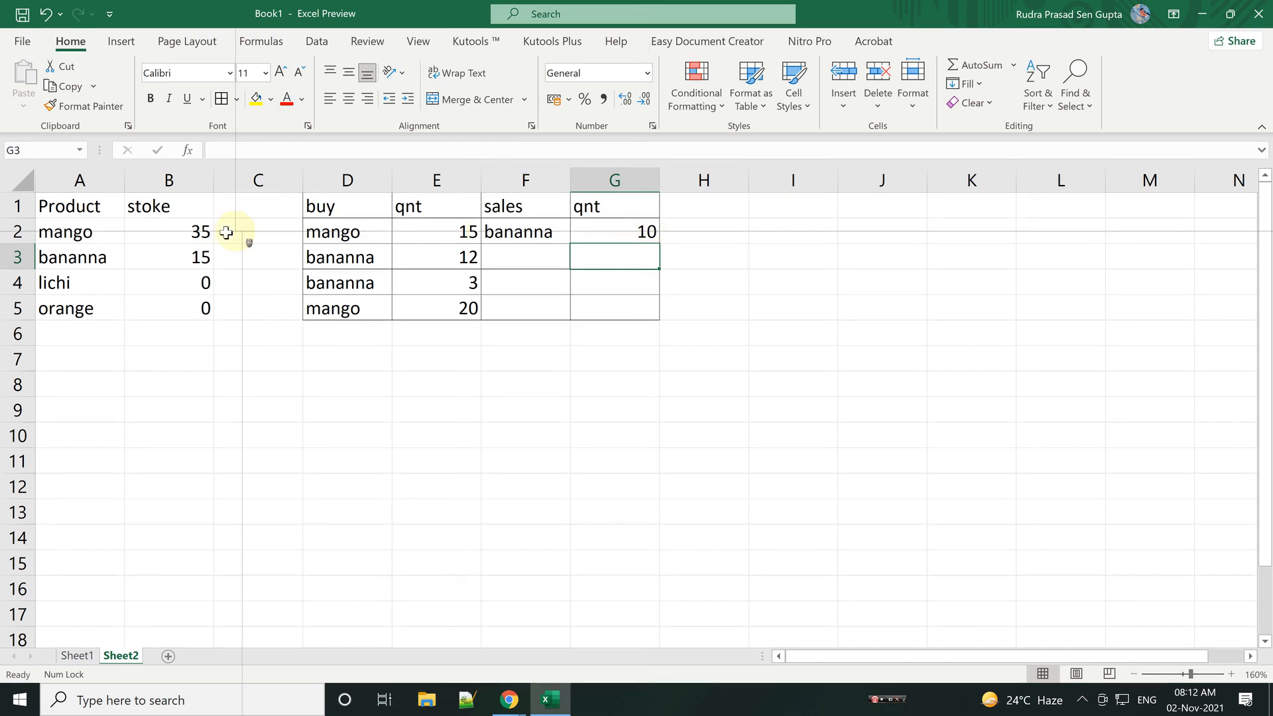
# Step: Fill the extended stock formula from B2 down through B5
pyautogui.click(202, 232)
pyautogui.doubleClick(213, 245)
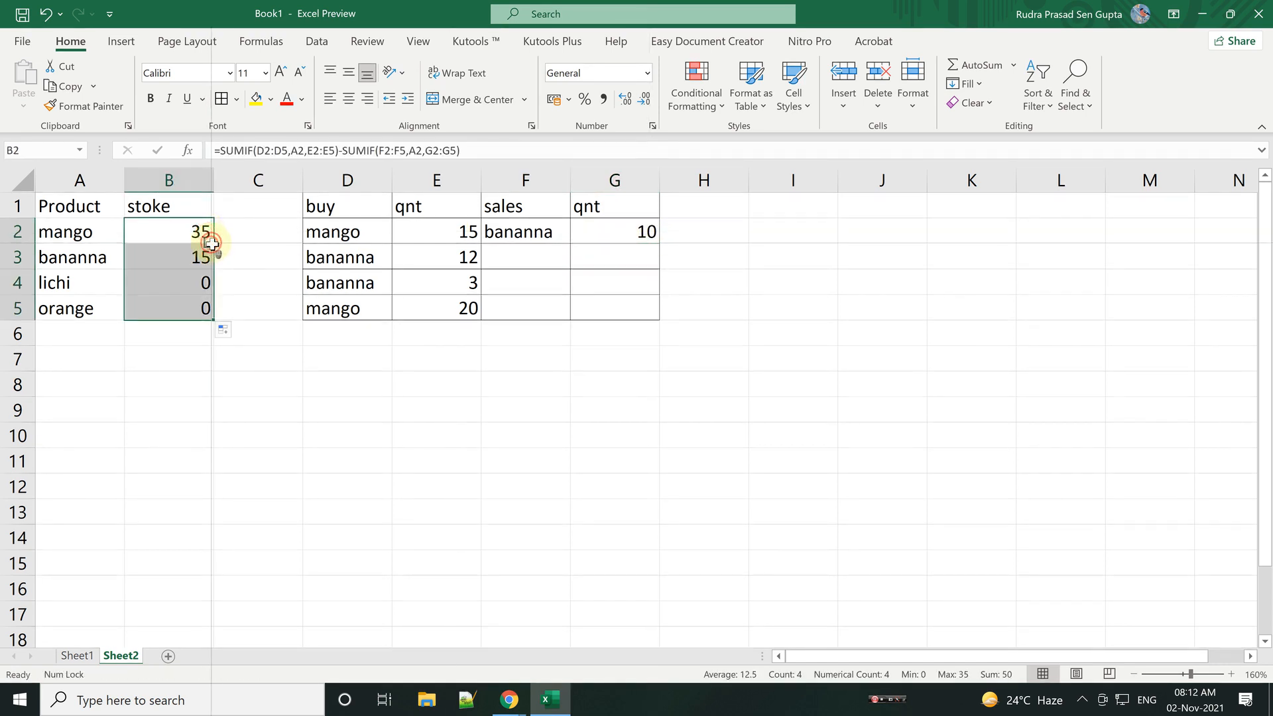
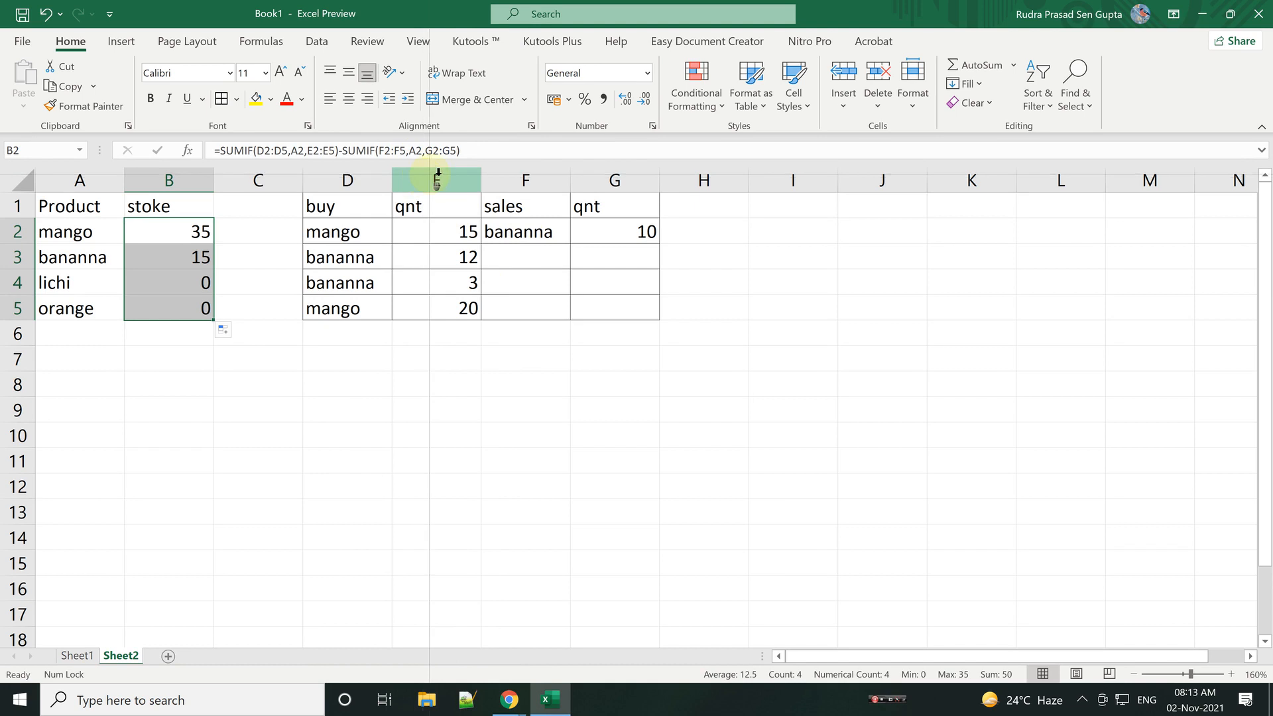
pyautogui.click(621, 232)
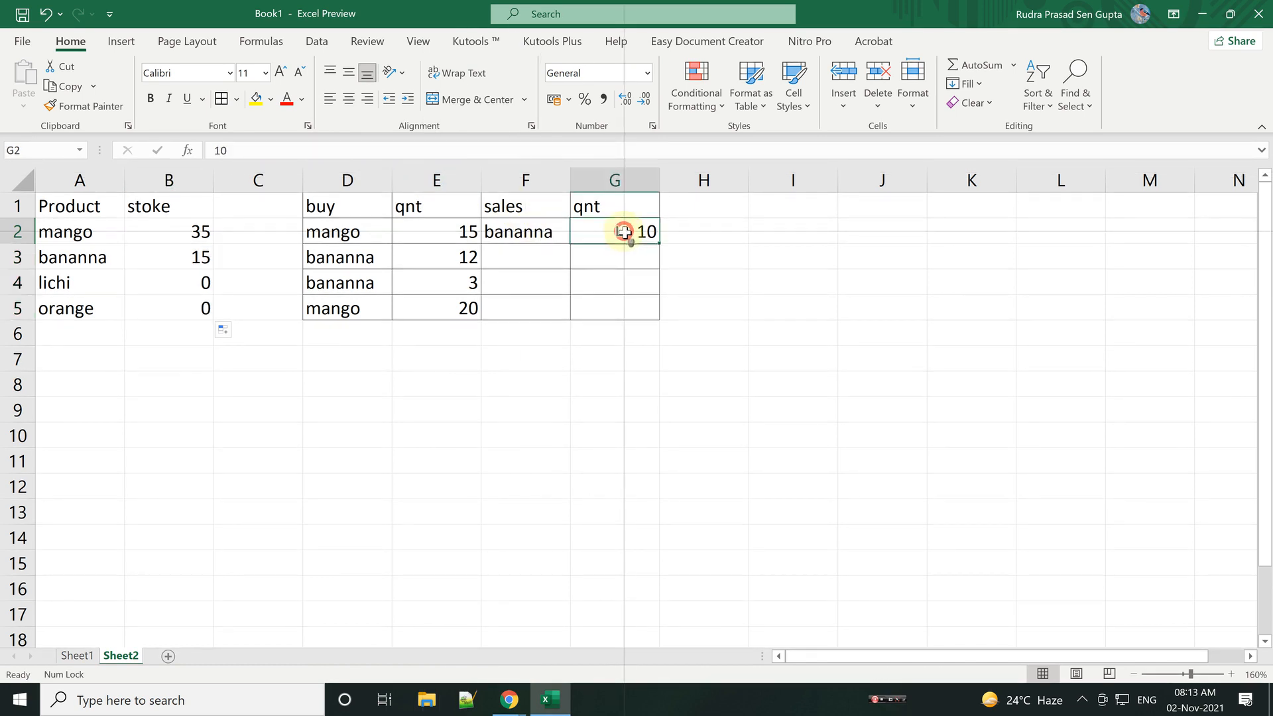
# Step: Choose mango as the second sales entry in F3 and enter a quantity of 2 in G3
pyautogui.click(560, 254)
pyautogui.click(577, 264)
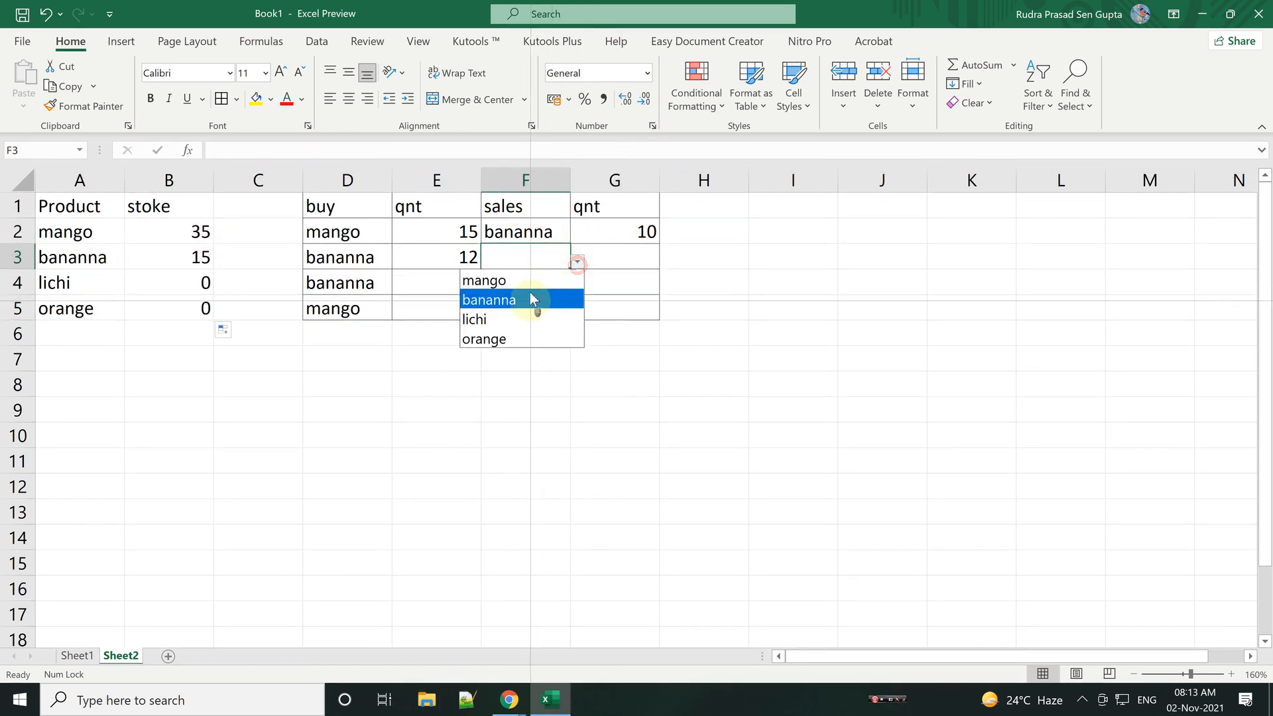
pyautogui.click(529, 280)
pyautogui.click(628, 262)
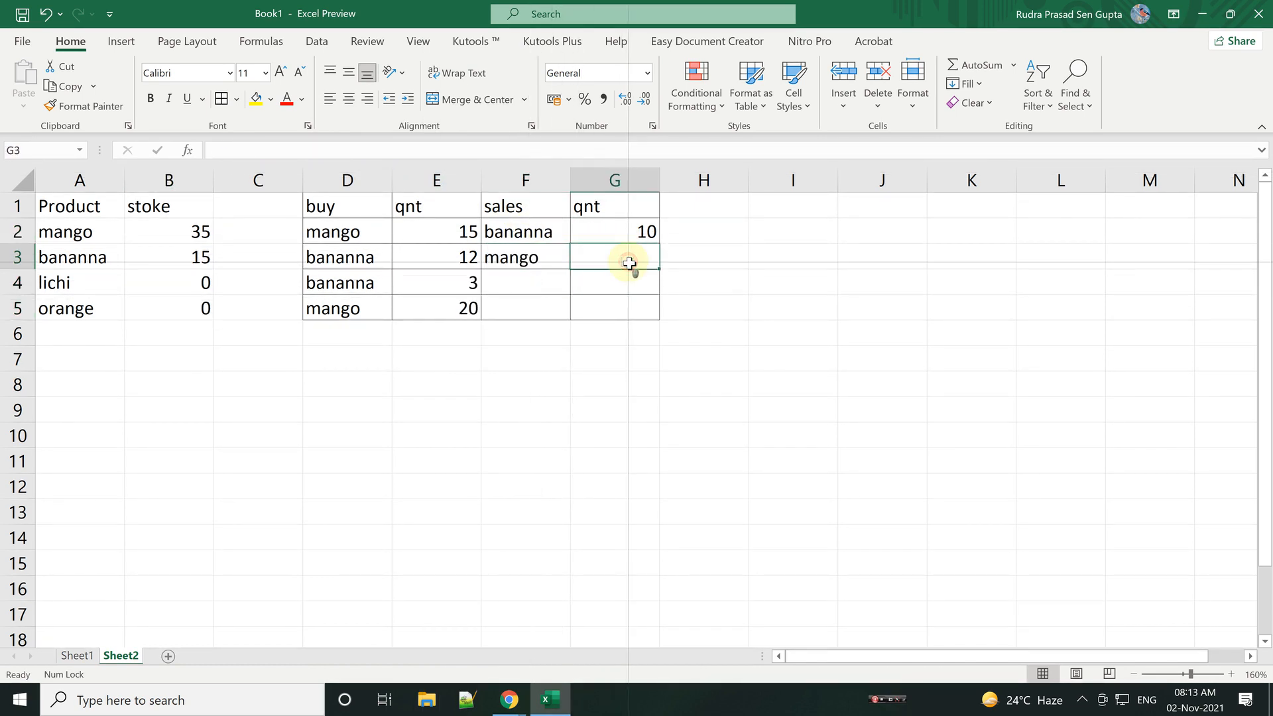
pyautogui.write('2')
pyautogui.press('Return')
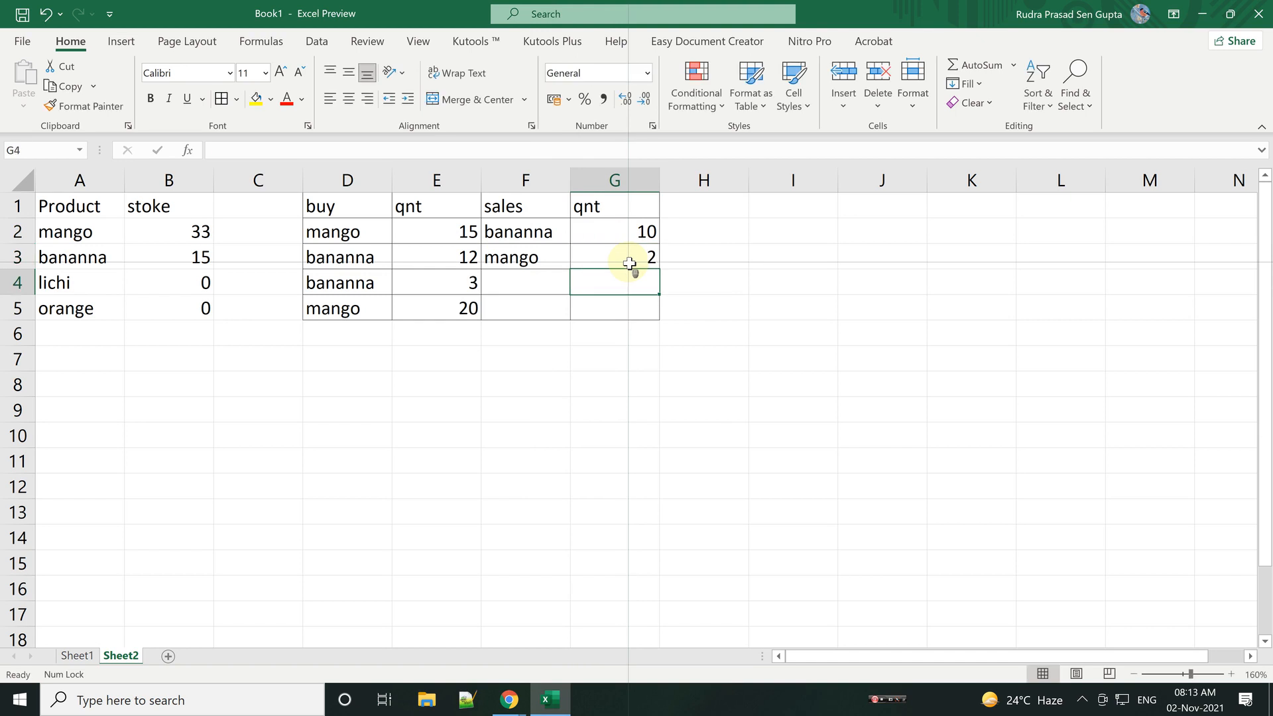
# Step: Refill the stock formula from B2 down through B5 and inspect the cell references in B3
pyautogui.click(197, 232)
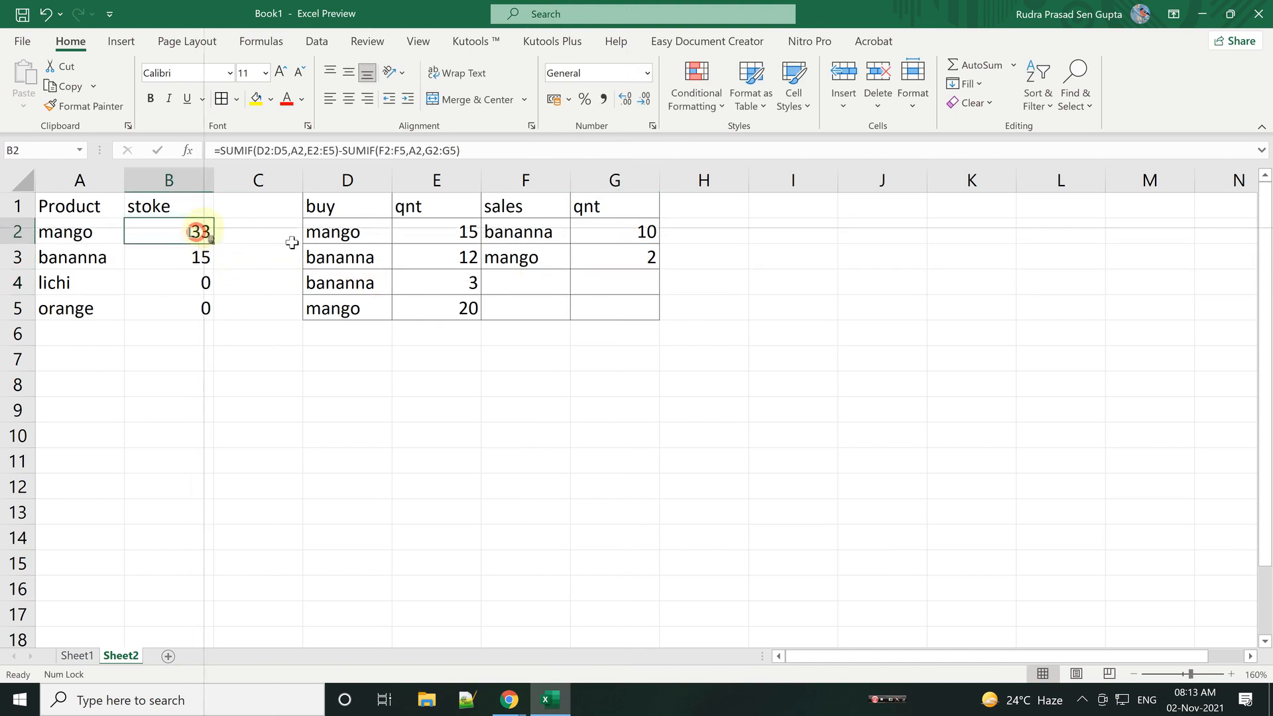
pyautogui.click(634, 257)
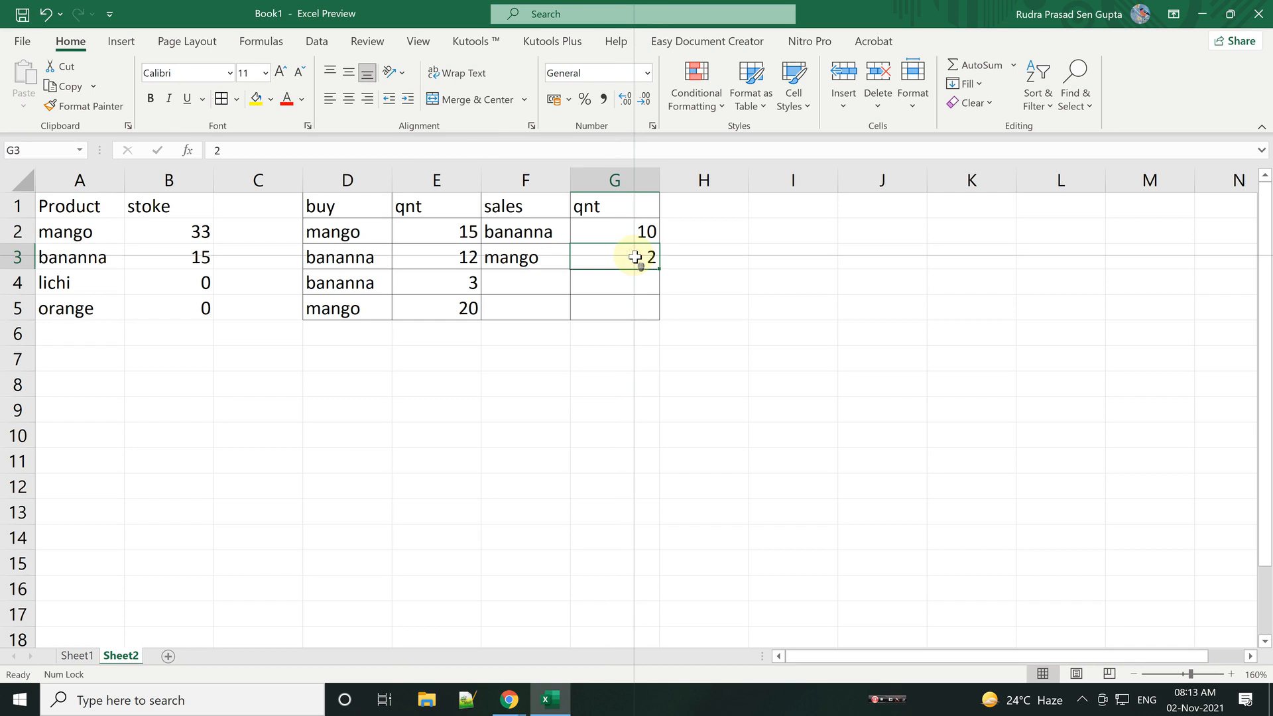
pyautogui.click(449, 260)
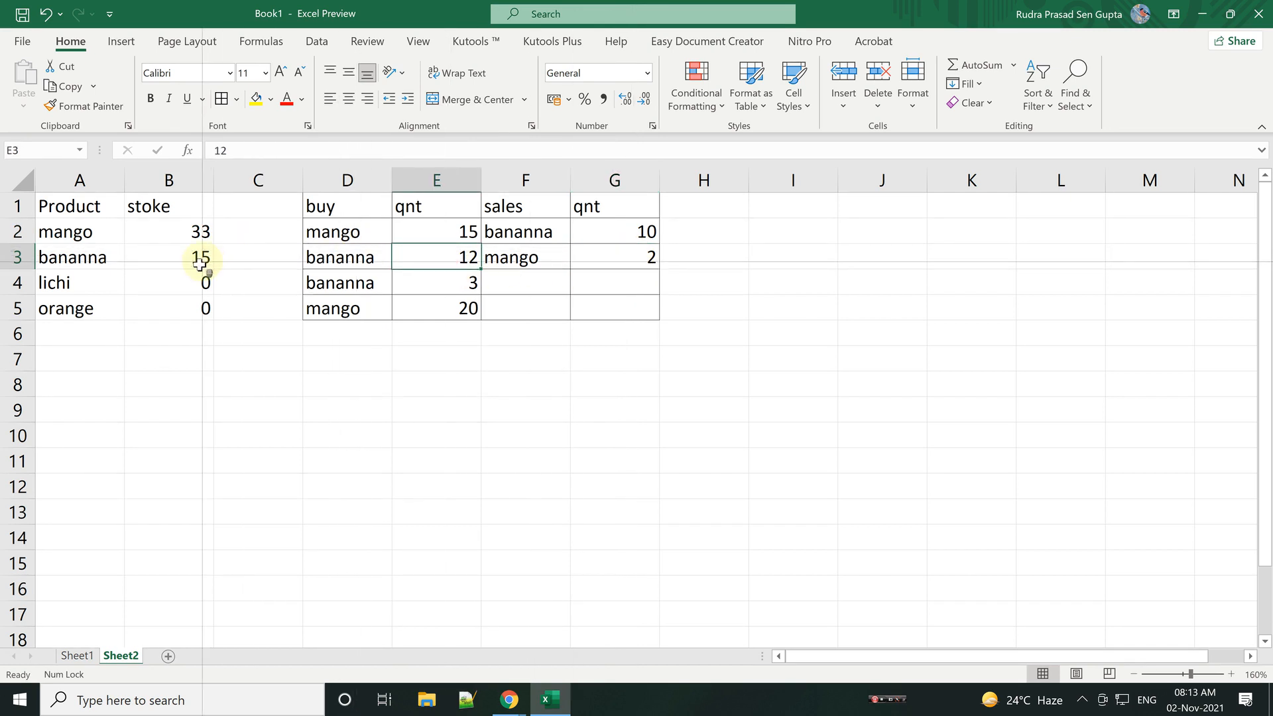
pyautogui.click(194, 230)
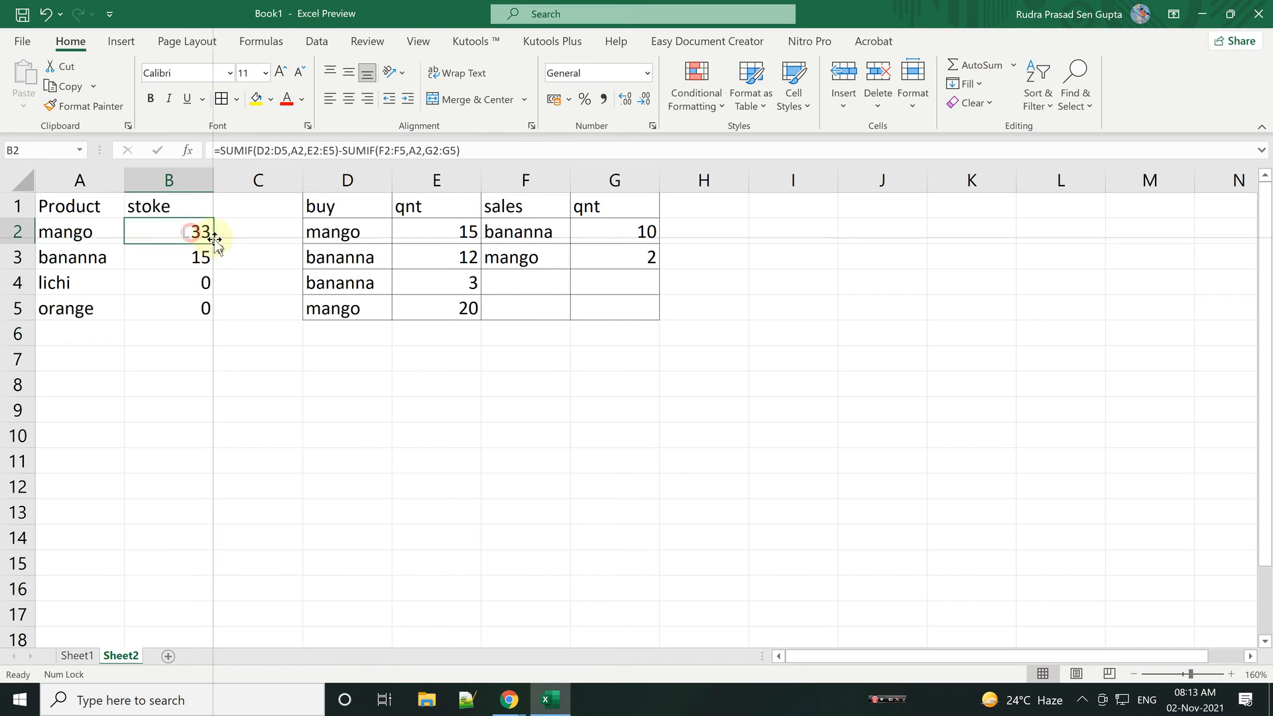
pyautogui.moveTo(216, 243); pyautogui.dragTo(215, 316)
pyautogui.click(199, 262)
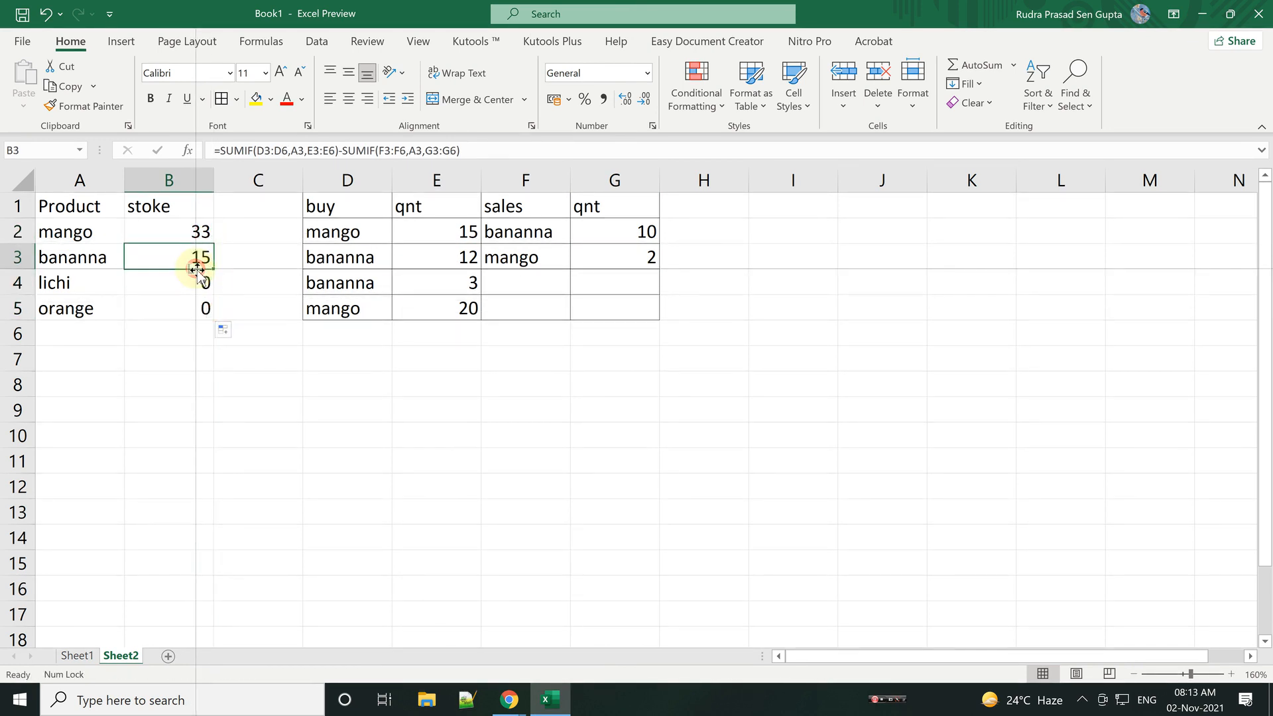
# Step: In the B2 stock formula, make the buy product and quantity ranges absolute as $D$2:$D$5 and $E$2:$E$5
pyautogui.click(193, 228)
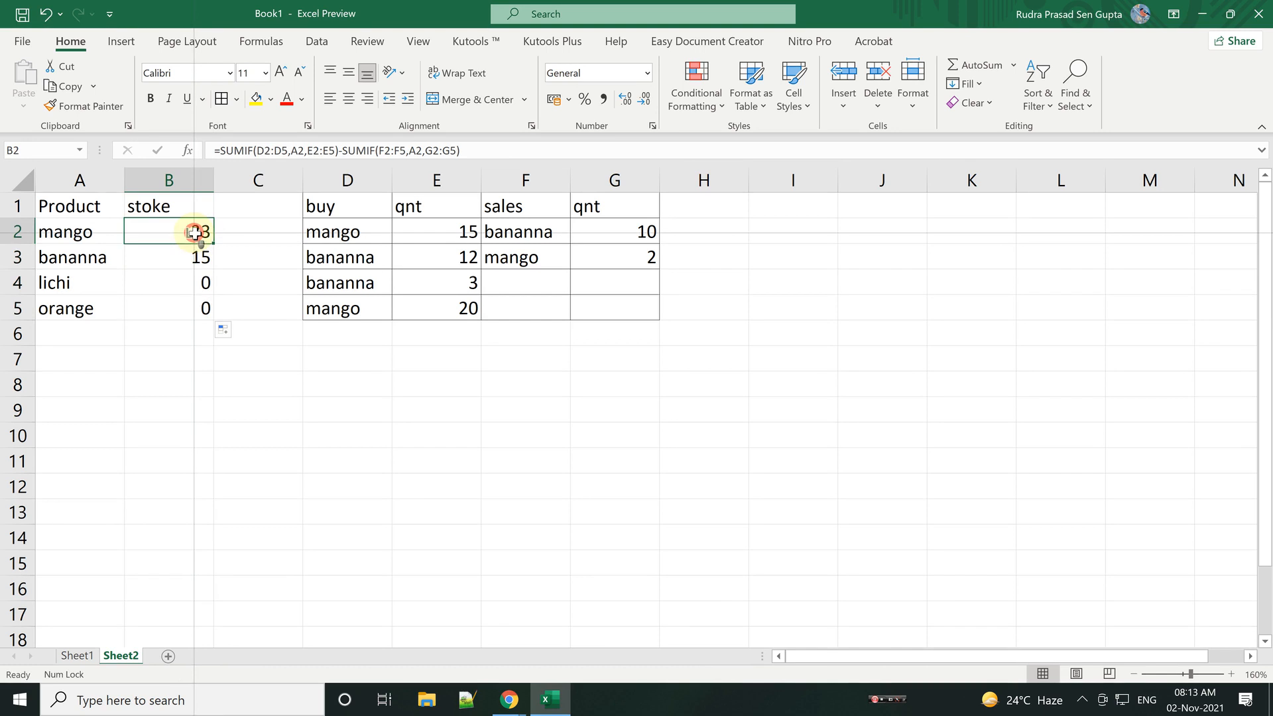
pyautogui.click(272, 151)
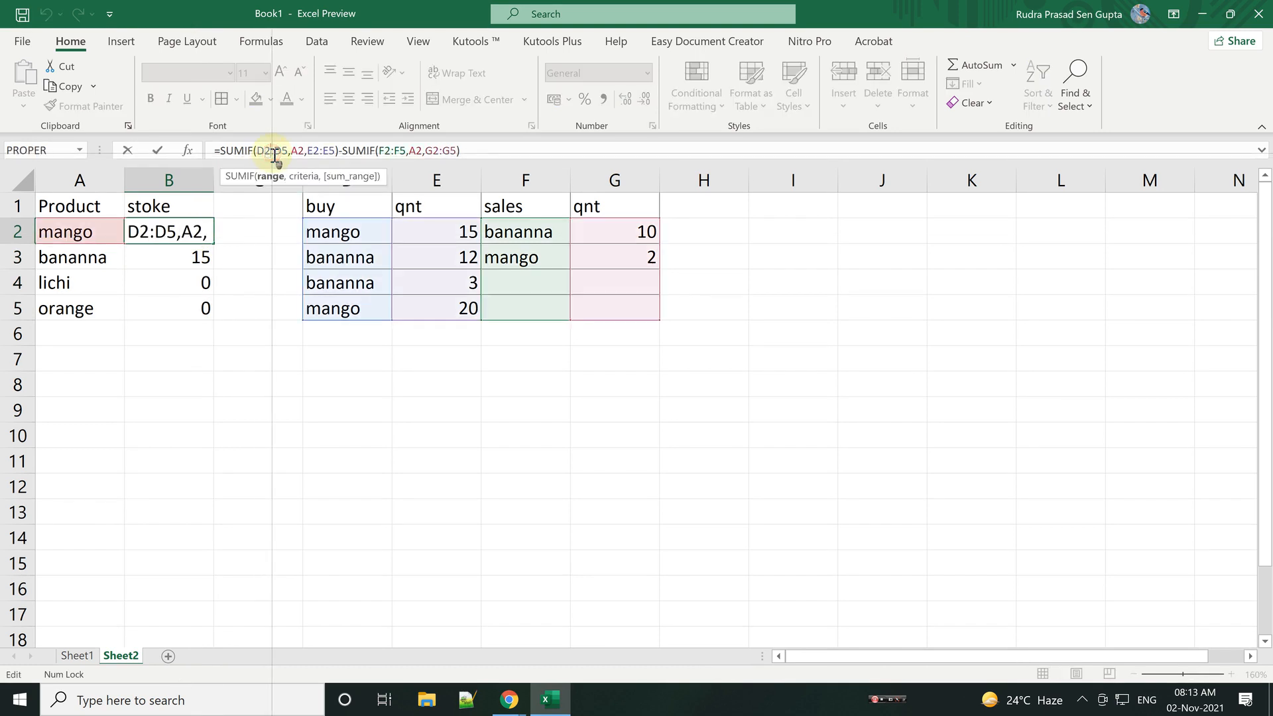
pyautogui.press('F4')
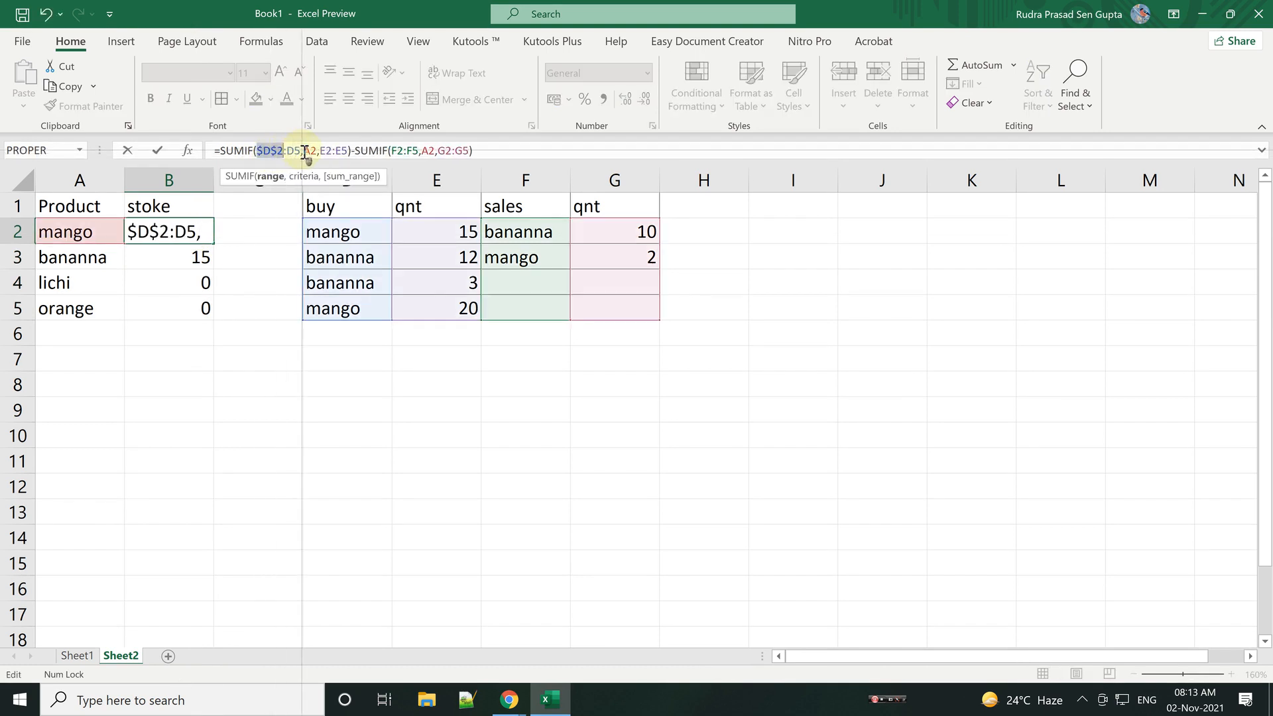
pyautogui.press('F4')
pyautogui.press('F4')
pyautogui.press('F4')
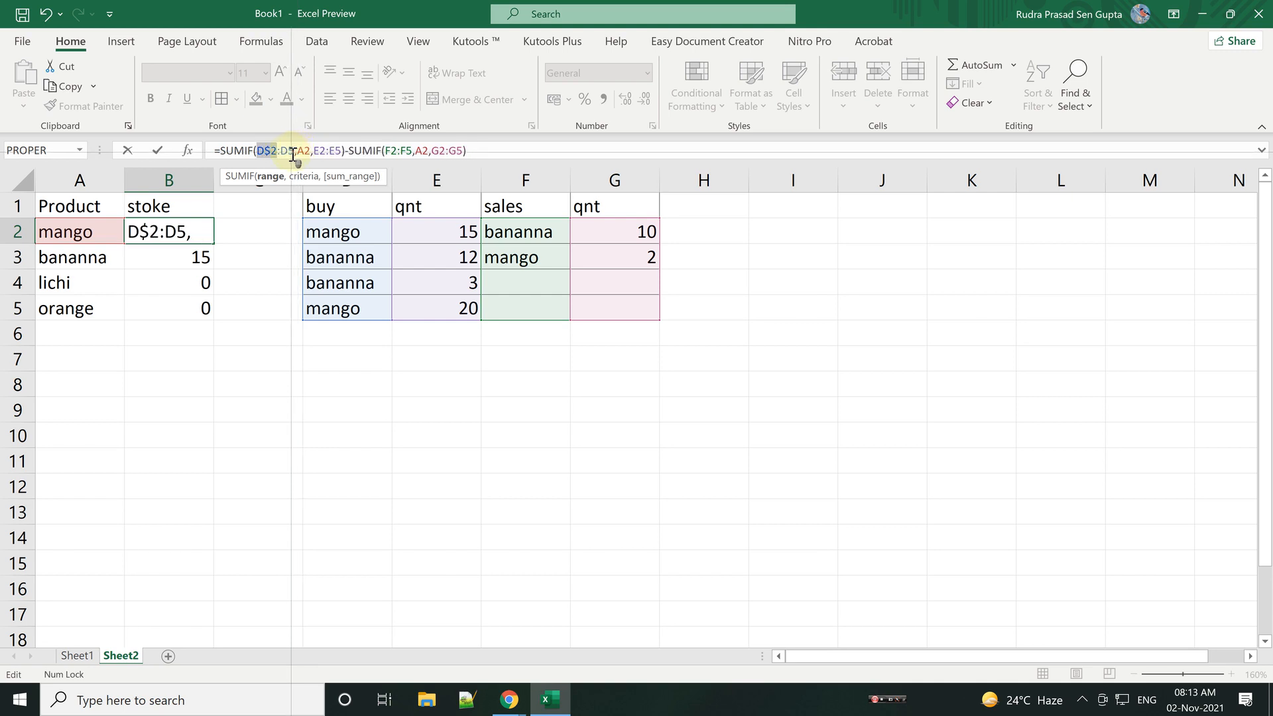
pyautogui.moveTo(295, 153); pyautogui.dragTo(256, 153)
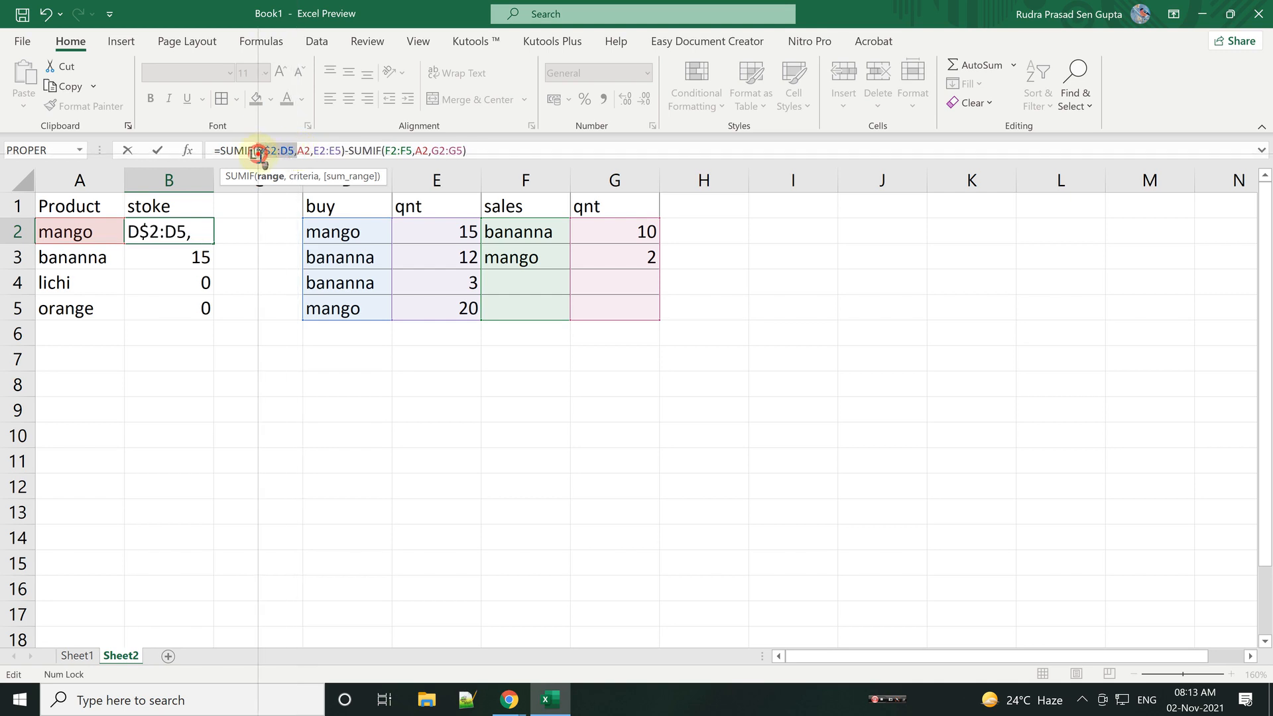
pyautogui.press('F4')
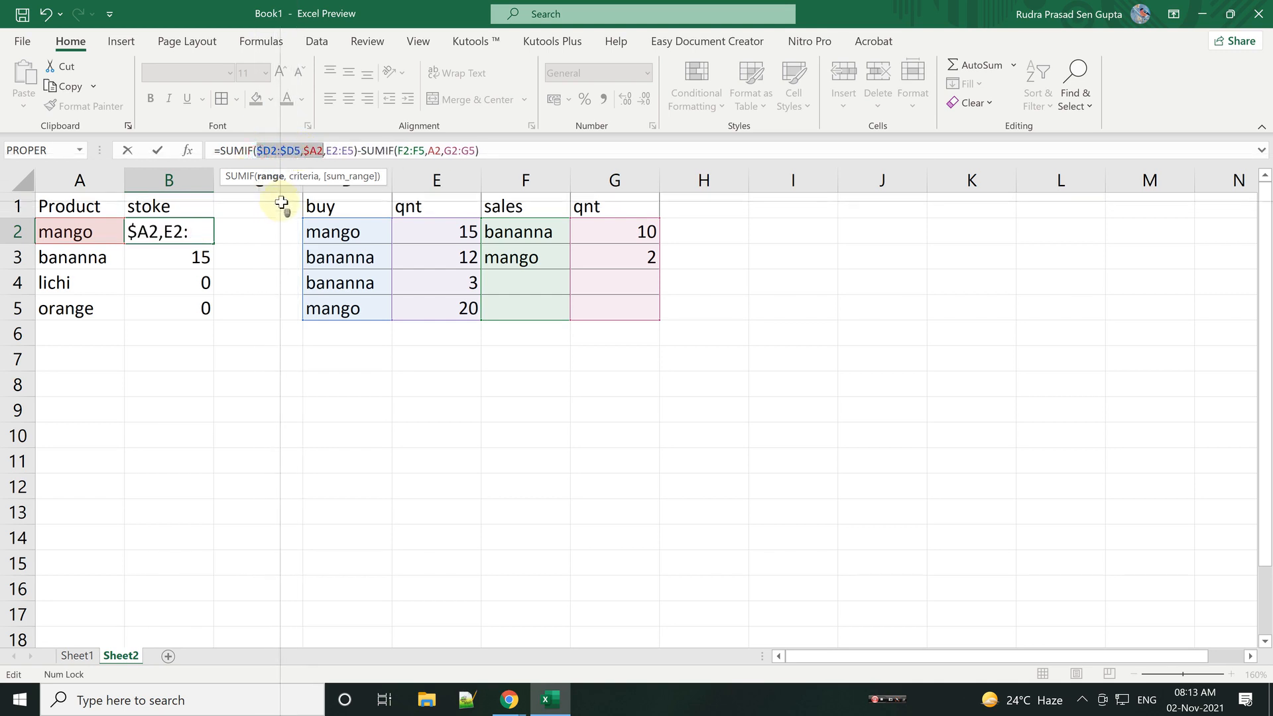
pyautogui.press('F4')
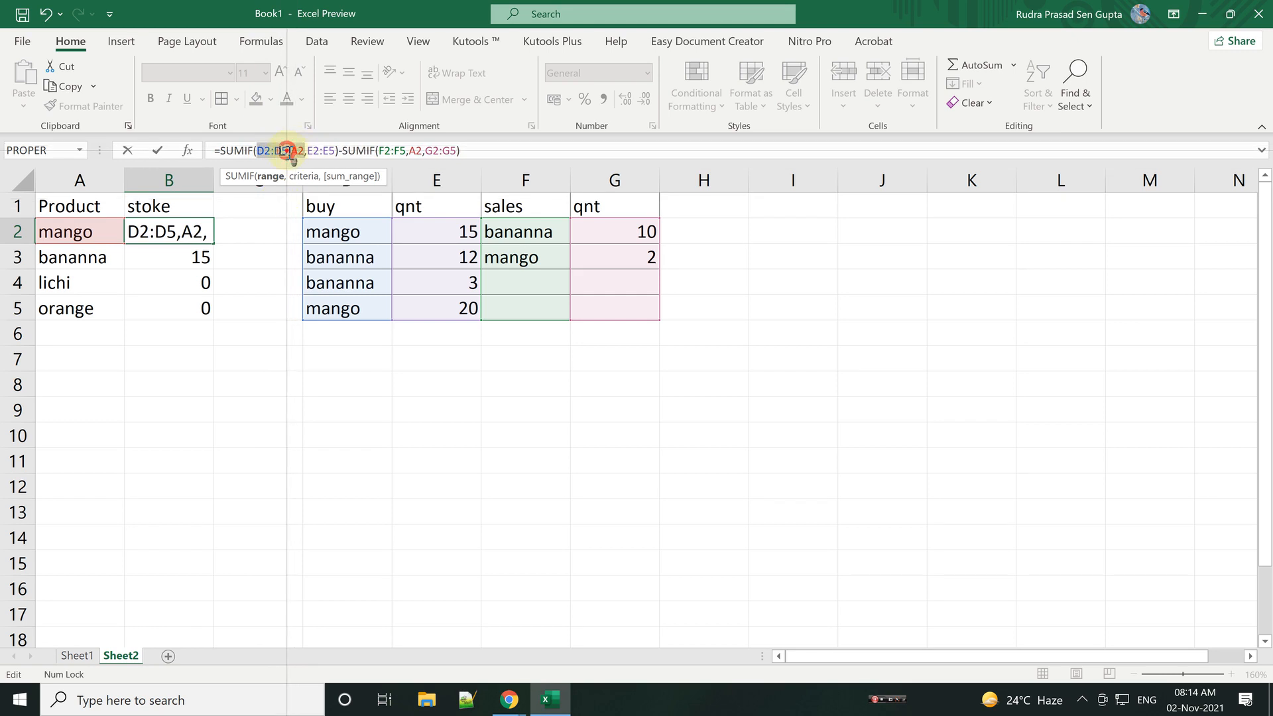
pyautogui.moveTo(287, 154); pyautogui.dragTo(259, 156)
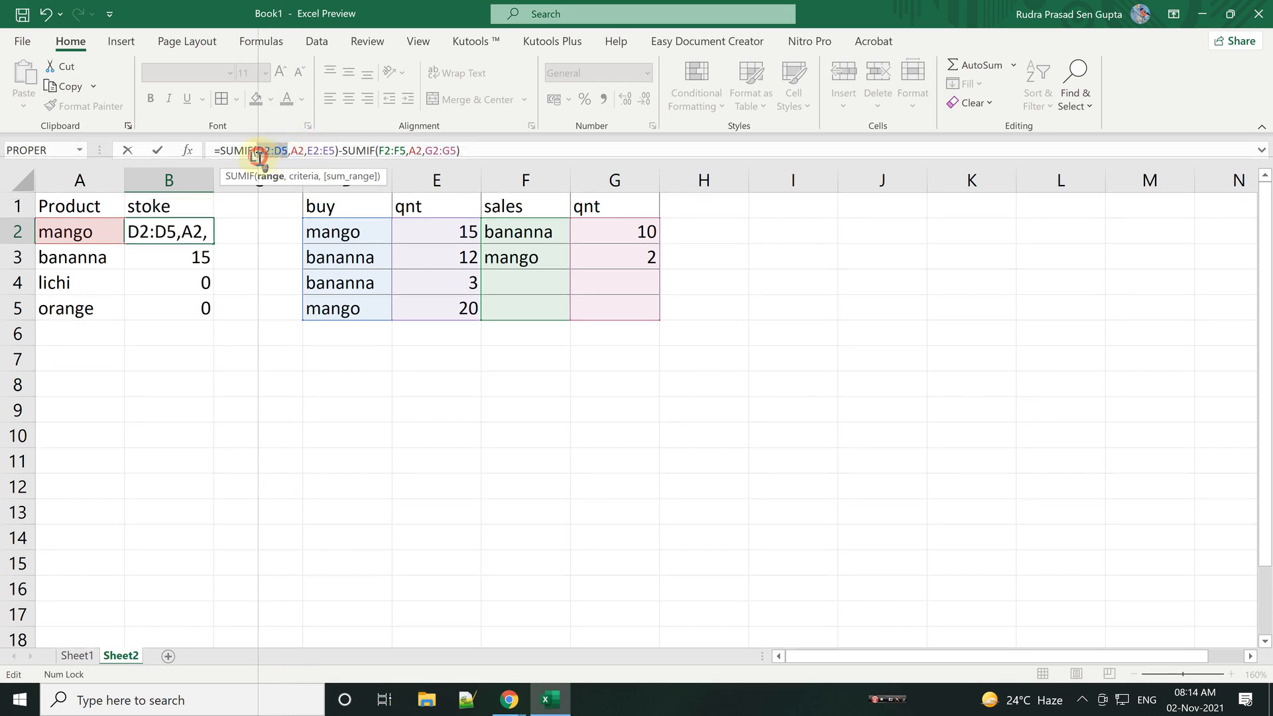
pyautogui.press('F4')
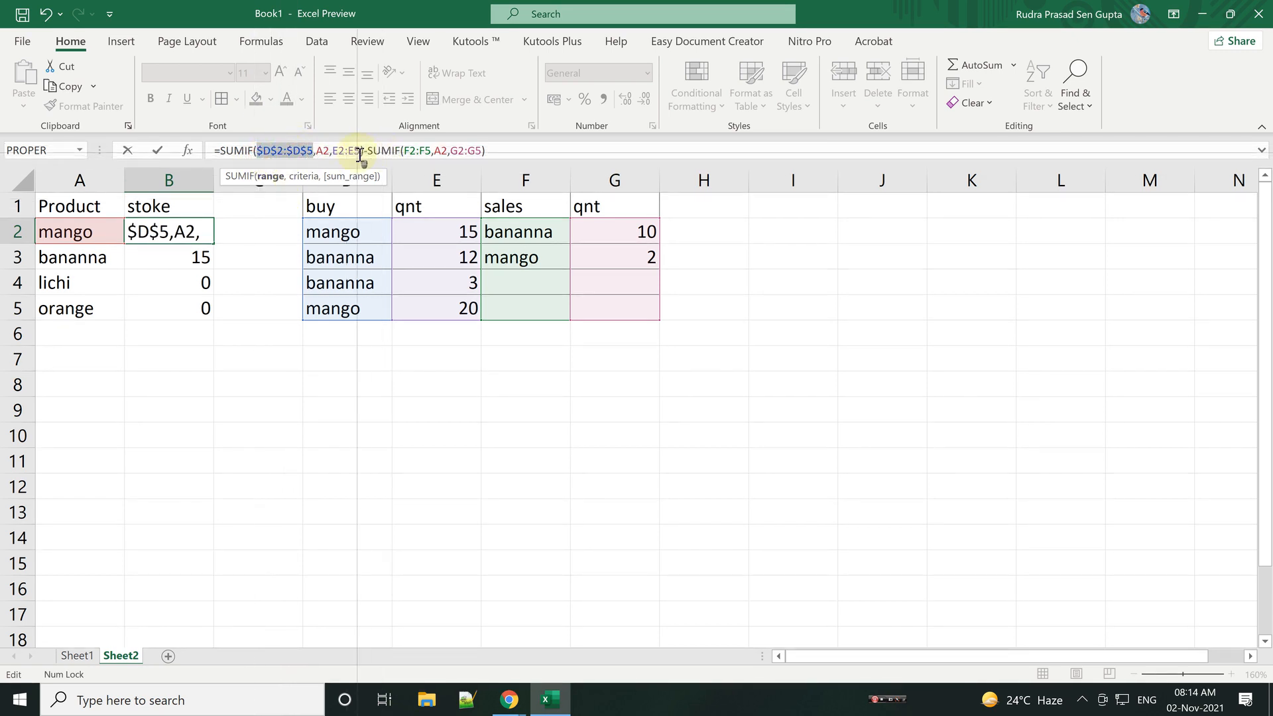
pyautogui.press('F4')
# Step: In the same formula, make the sales product and quantity ranges absolute as $F$2:$F$5 and $G$2:$G$5
pyautogui.moveTo(333, 154); pyautogui.dragTo(432, 154)
pyautogui.press('F4')
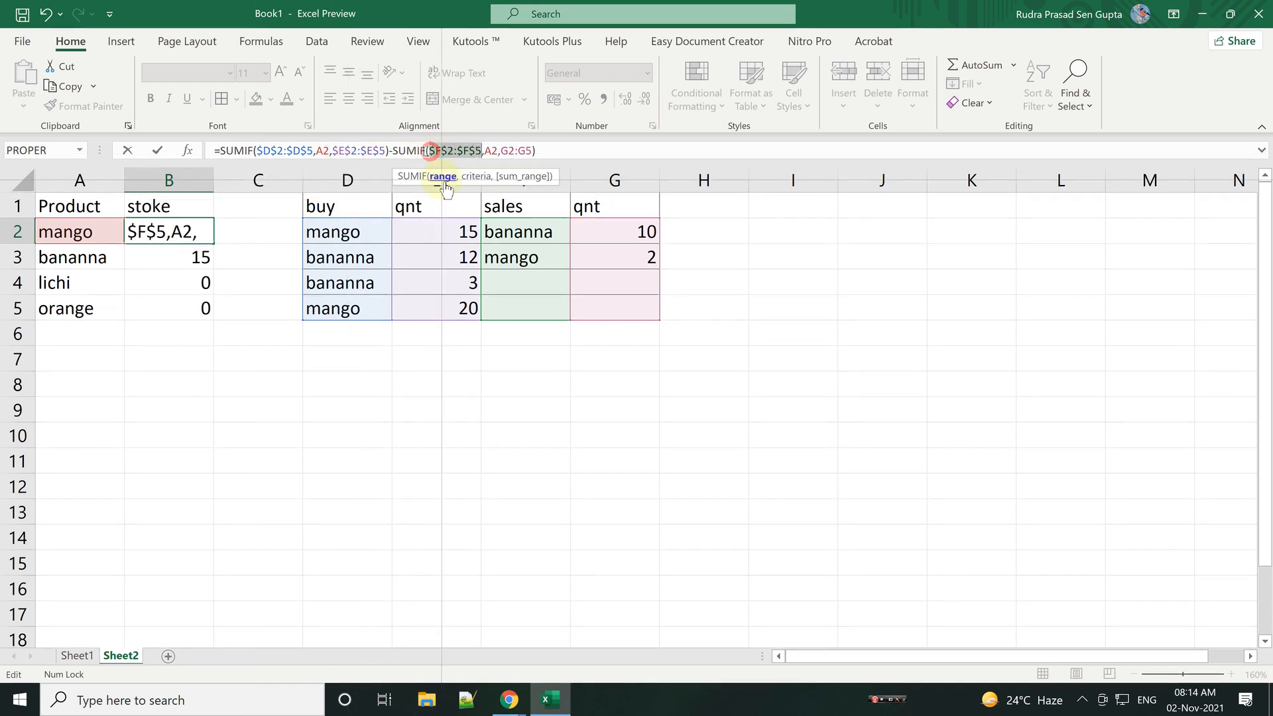
pyautogui.click(517, 150)
pyautogui.moveTo(517, 151); pyautogui.dragTo(502, 152)
pyautogui.press('F4')
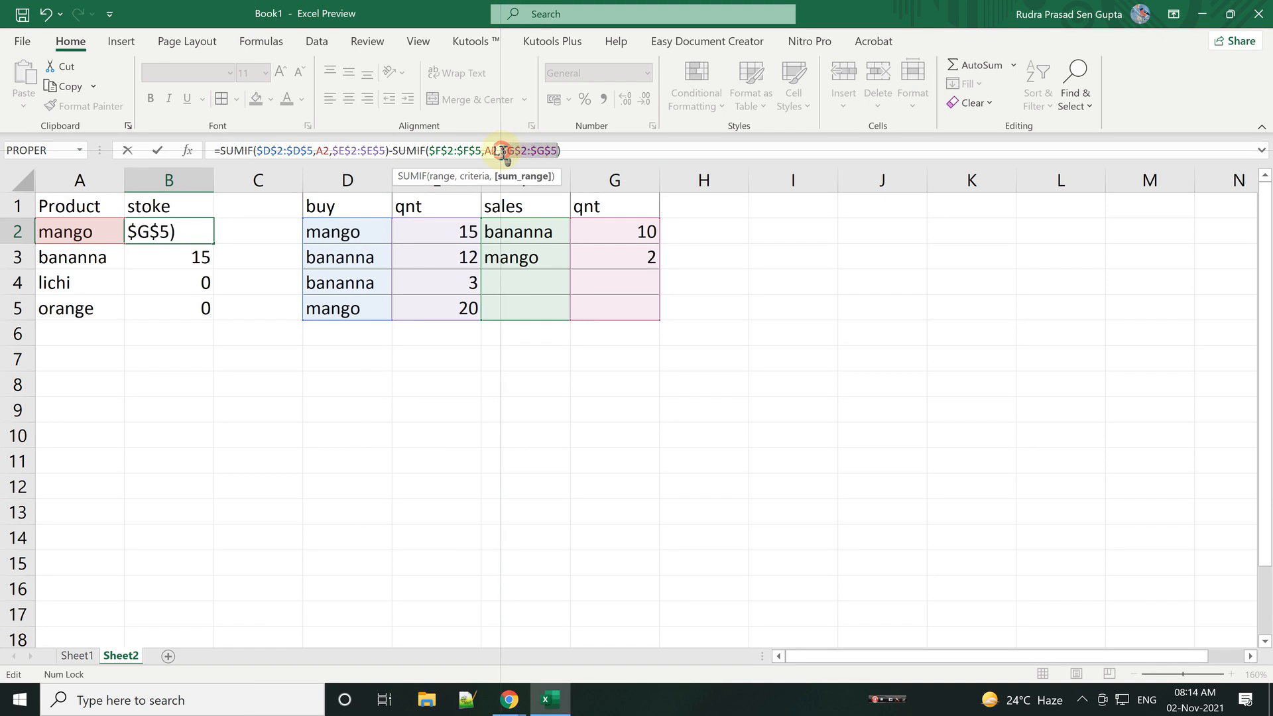
# Step: Commit the stoke formula with absolute SUMIF ranges in B2 and fill it down through B5
pyautogui.press('Return')
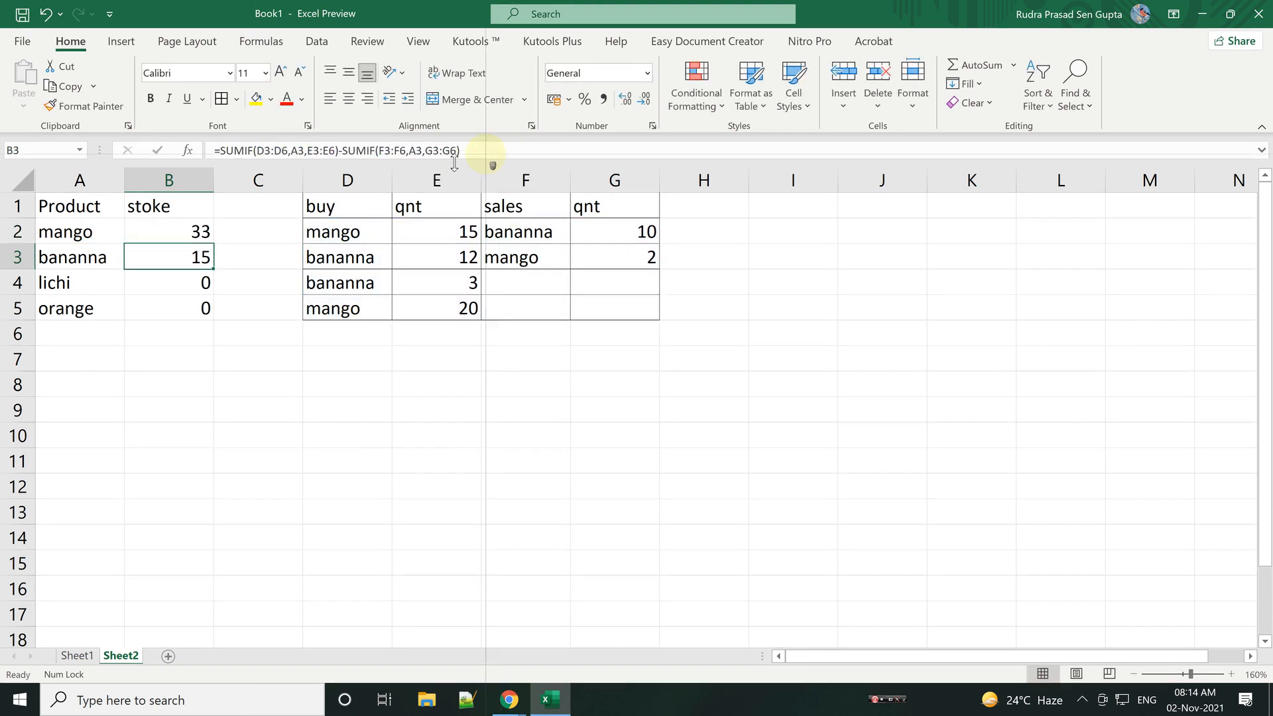
pyautogui.click(211, 239)
pyautogui.doubleClick(212, 243)
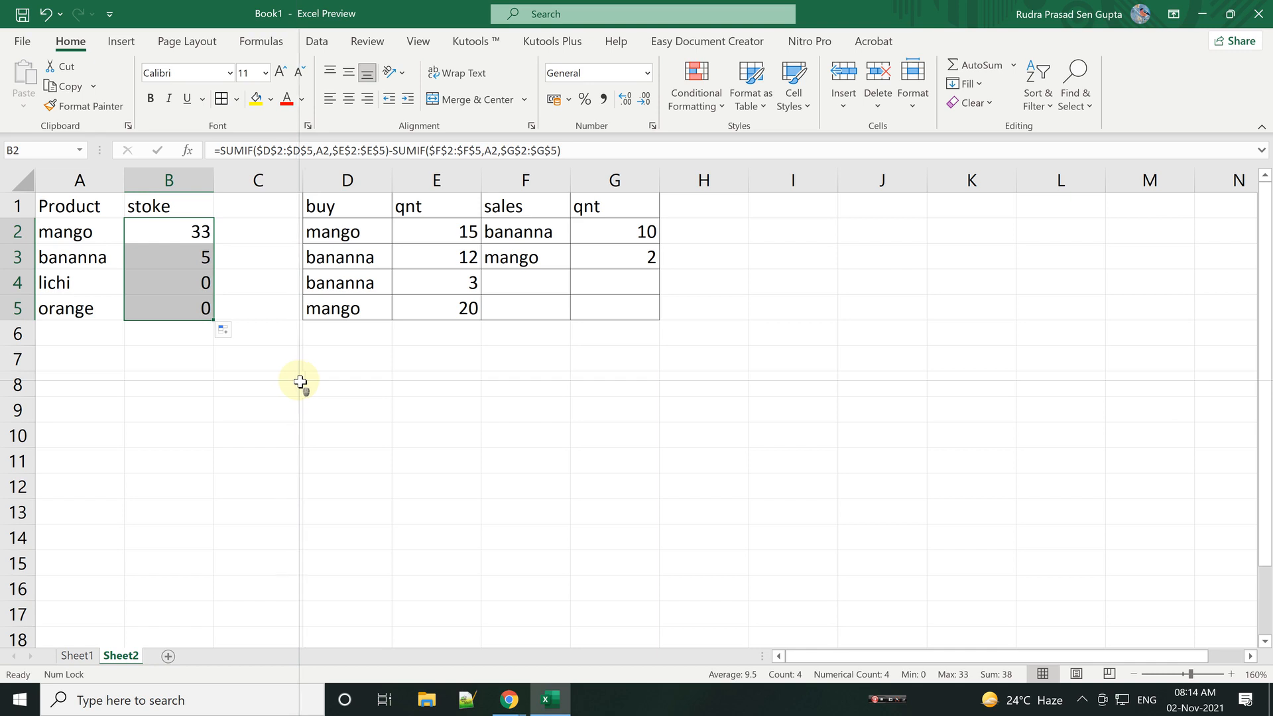
# Step: Record a sale of bananna with quantity 5 in row 4 of the sales table
pyautogui.click(532, 288)
pyautogui.click(577, 291)
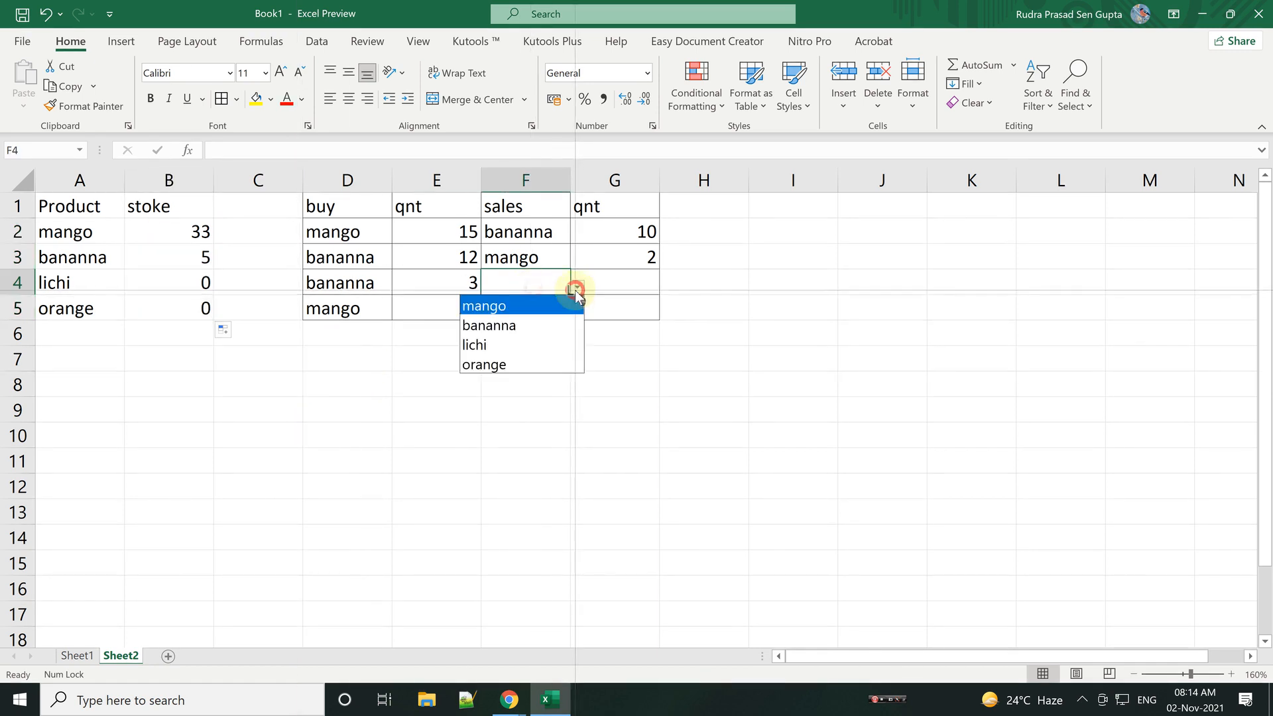
pyautogui.click(546, 321)
pyautogui.click(620, 287)
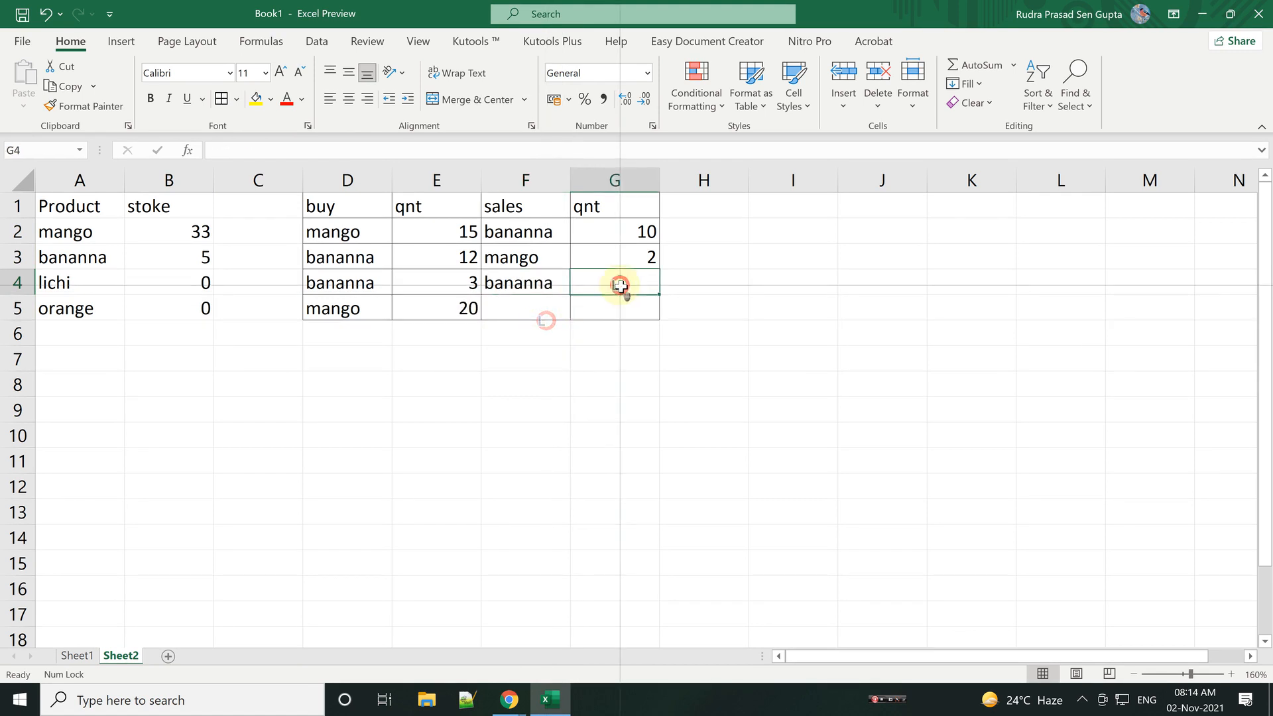
pyautogui.write('5')
pyautogui.press('Return')
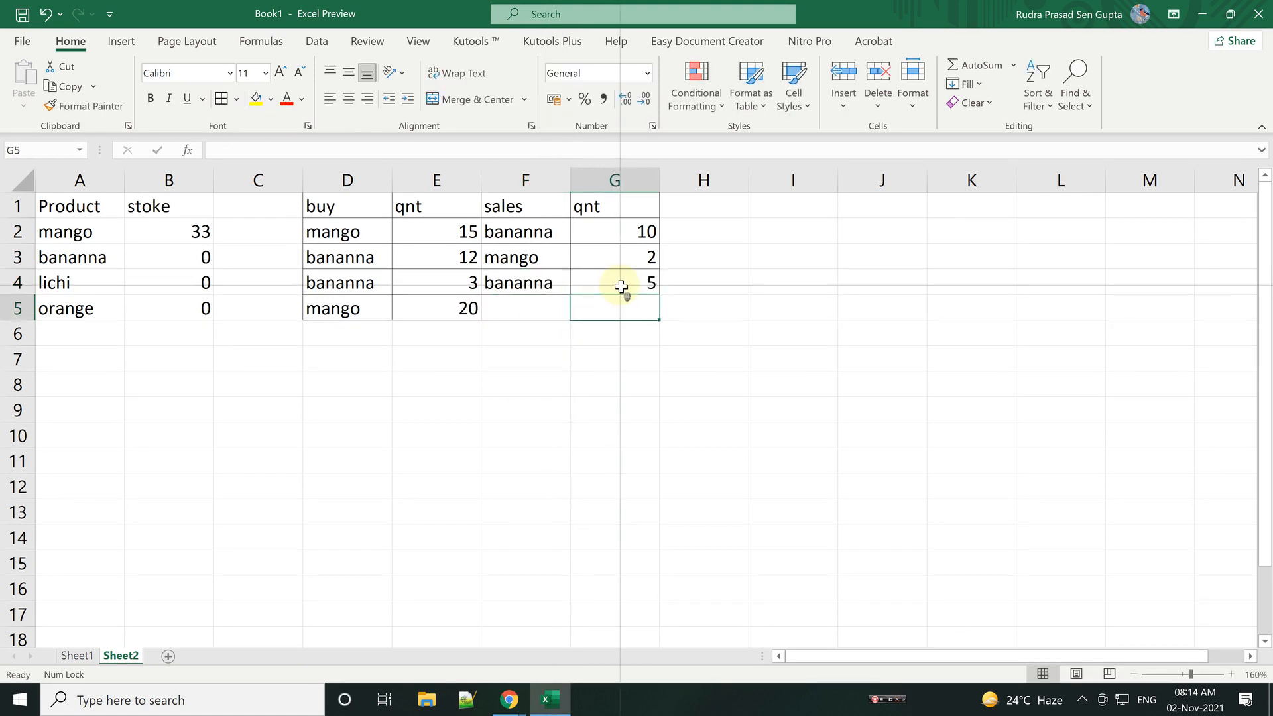
# Step: Record a sale of mango with quantity 20 in row 5 of the sales table
pyautogui.click(516, 302)
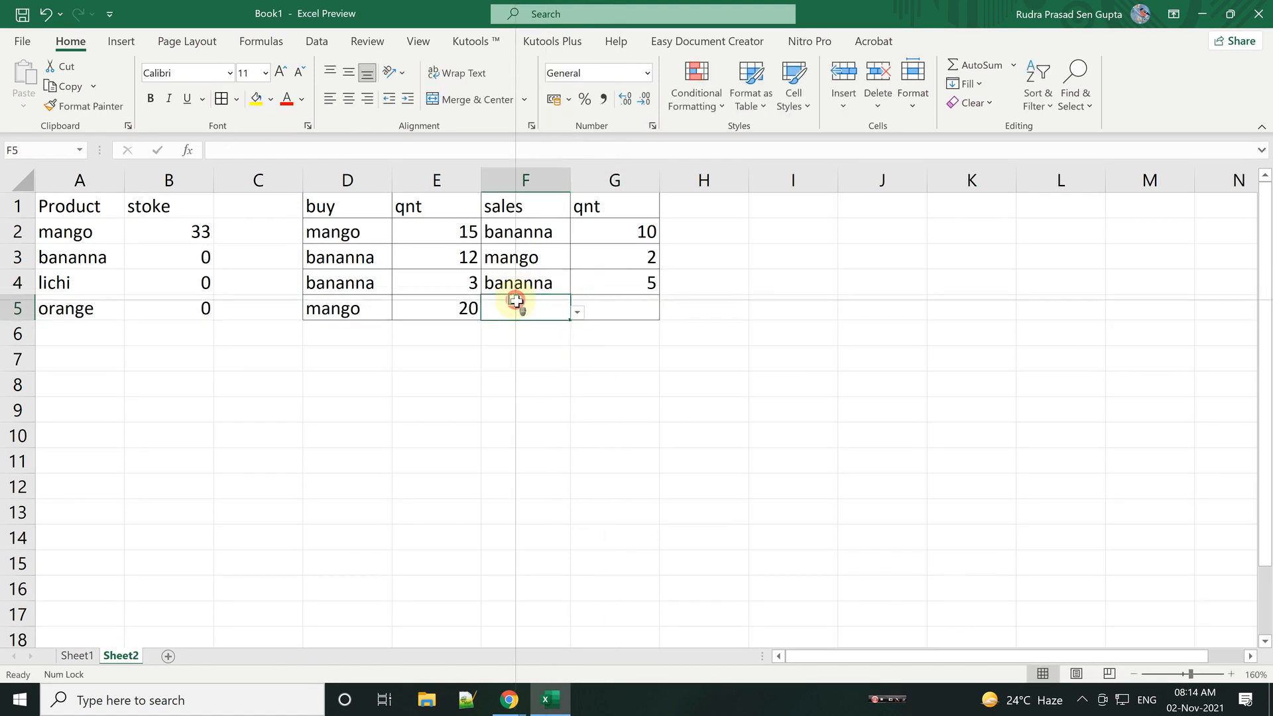
pyautogui.write('mango')
pyautogui.press('Tab')
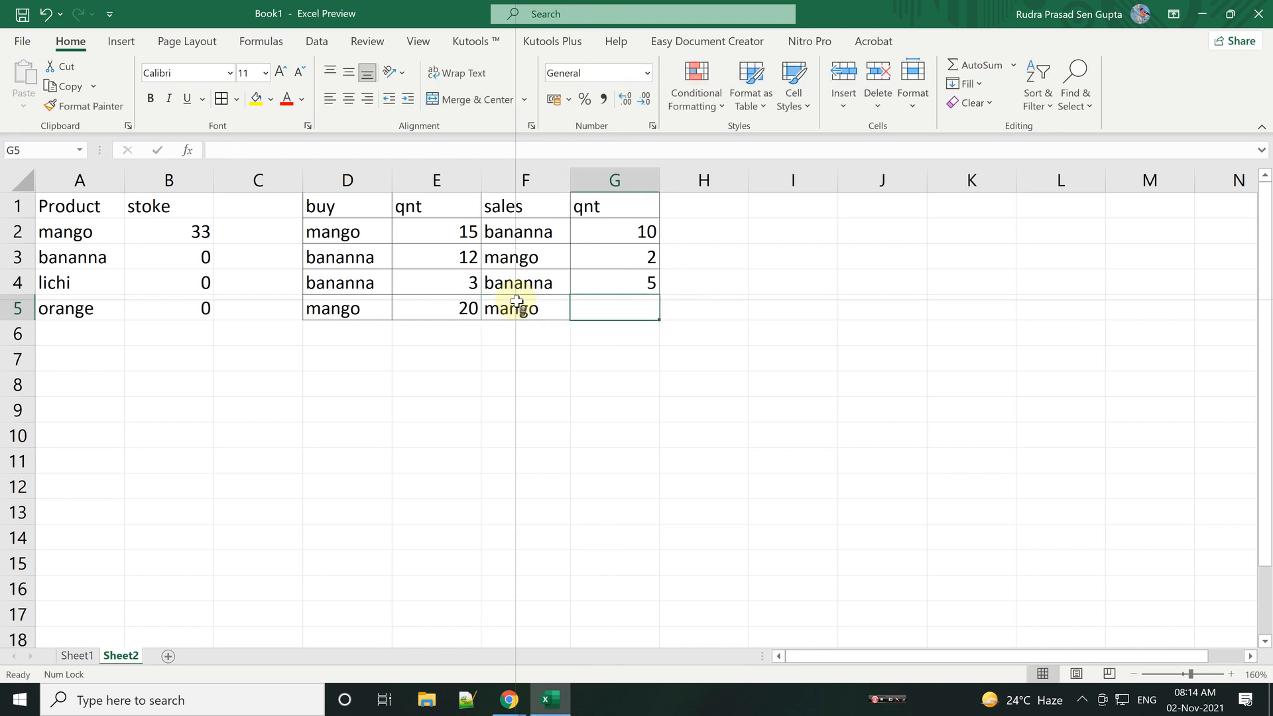
pyautogui.write('20')
pyautogui.press('Return')
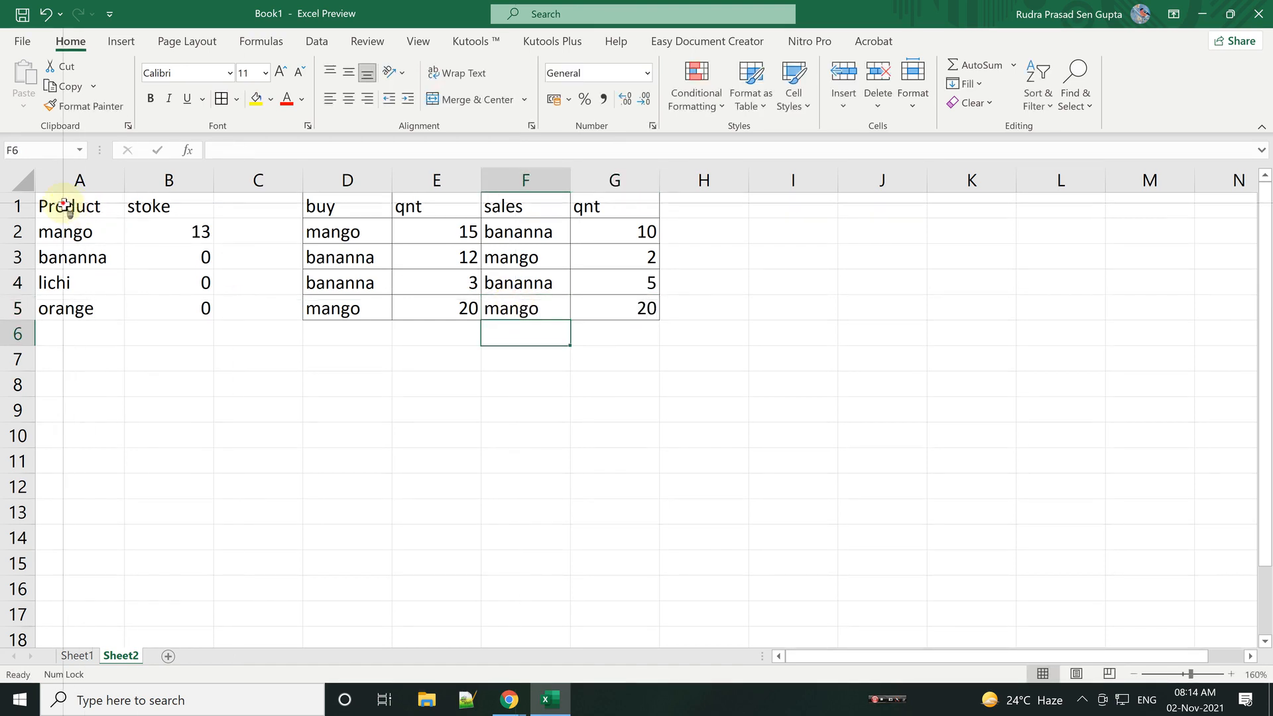
# Step: Apply all borders to the product and stoke table in A1:B5
pyautogui.moveTo(46, 206); pyautogui.dragTo(163, 318)
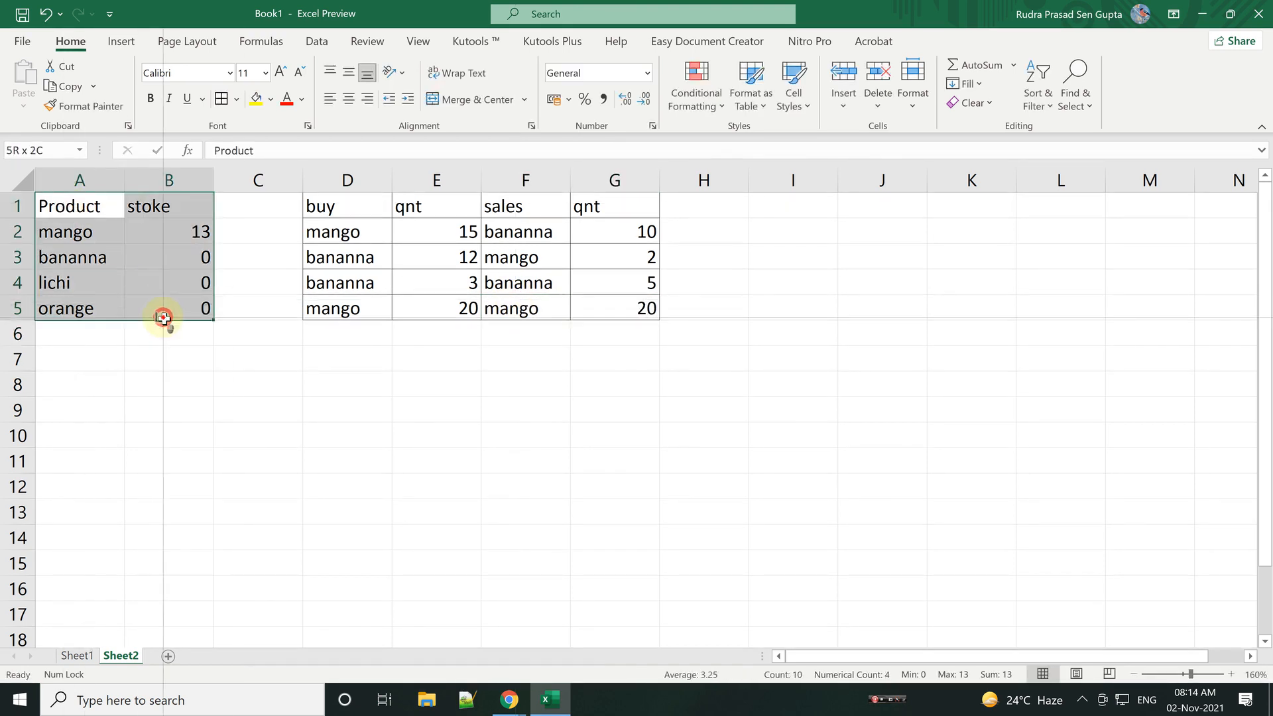
pyautogui.click(221, 98)
pyautogui.click(288, 416)
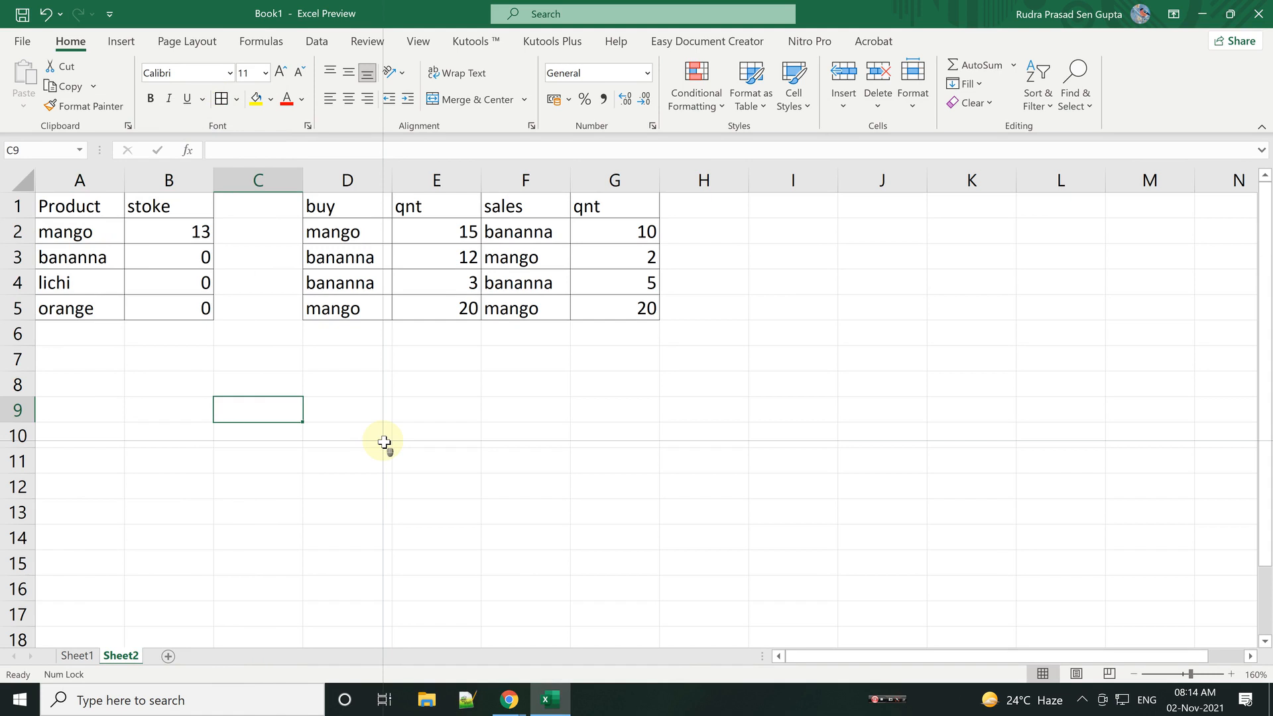
# Step: Save the workbook to the Desktop under the file name Day 1
pyautogui.hotkey('ctrl', 's')
pyautogui.click(551, 370)
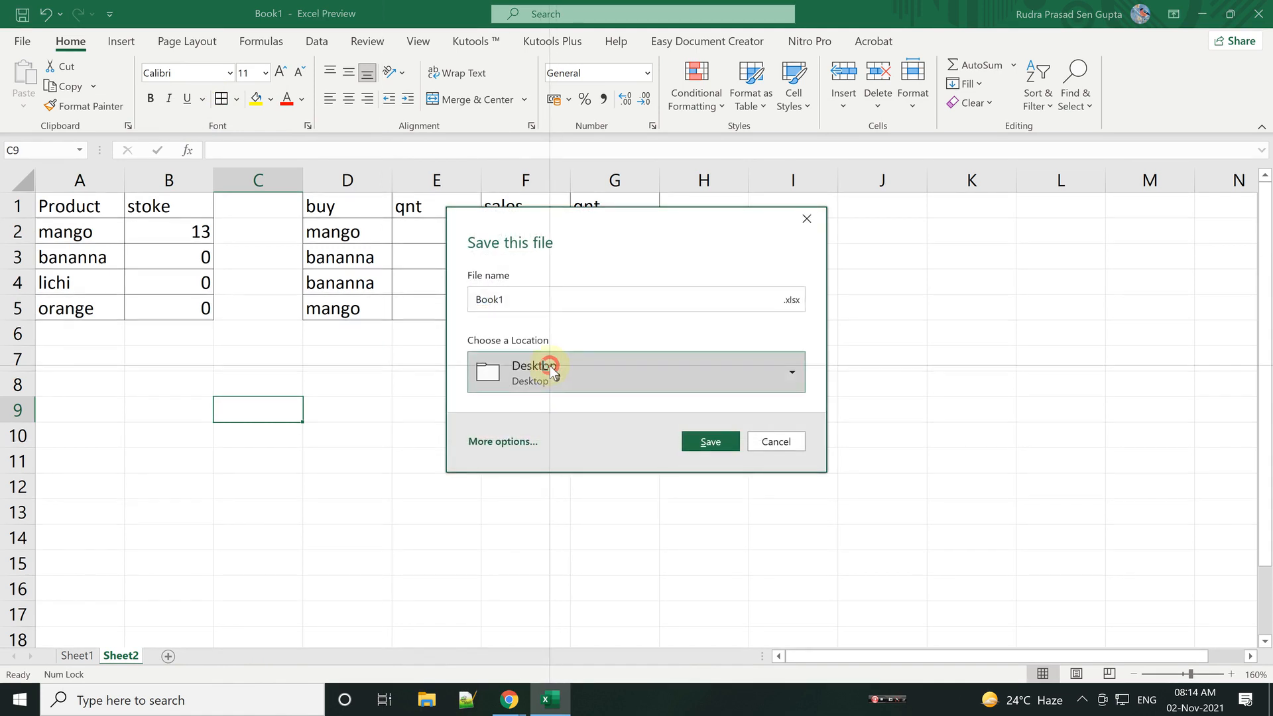
pyautogui.click(556, 96)
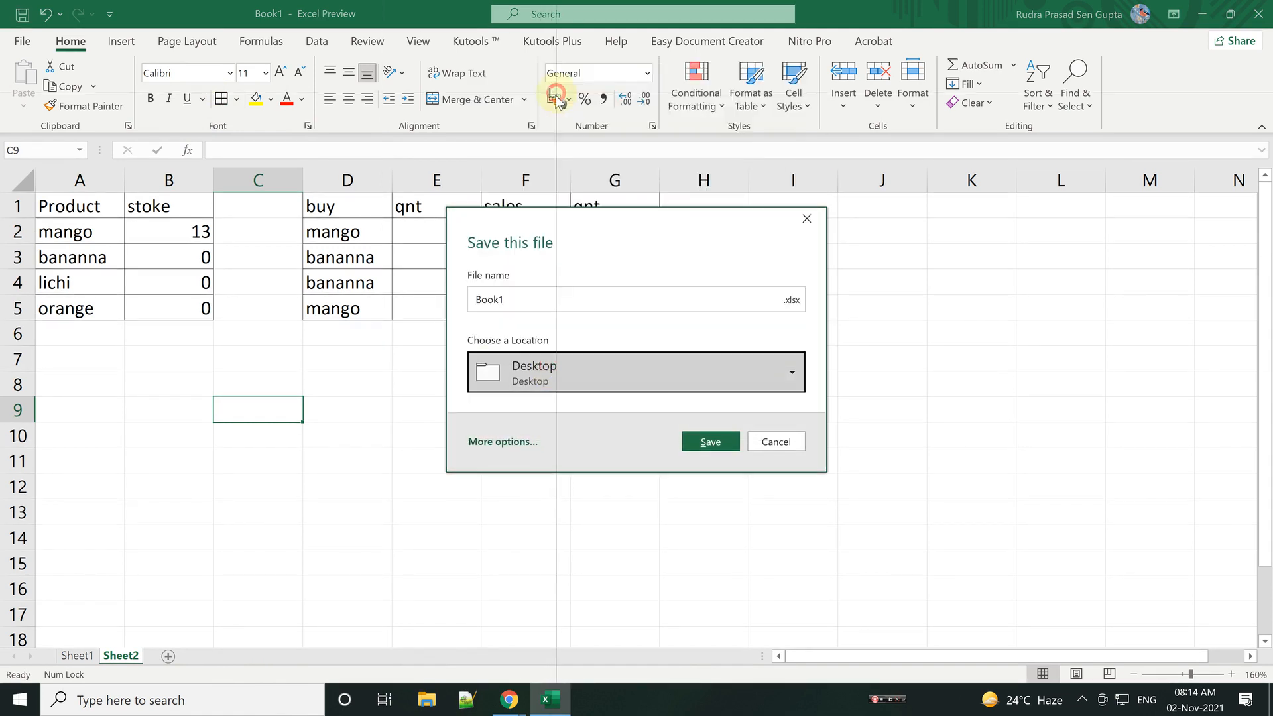
pyautogui.click(535, 296)
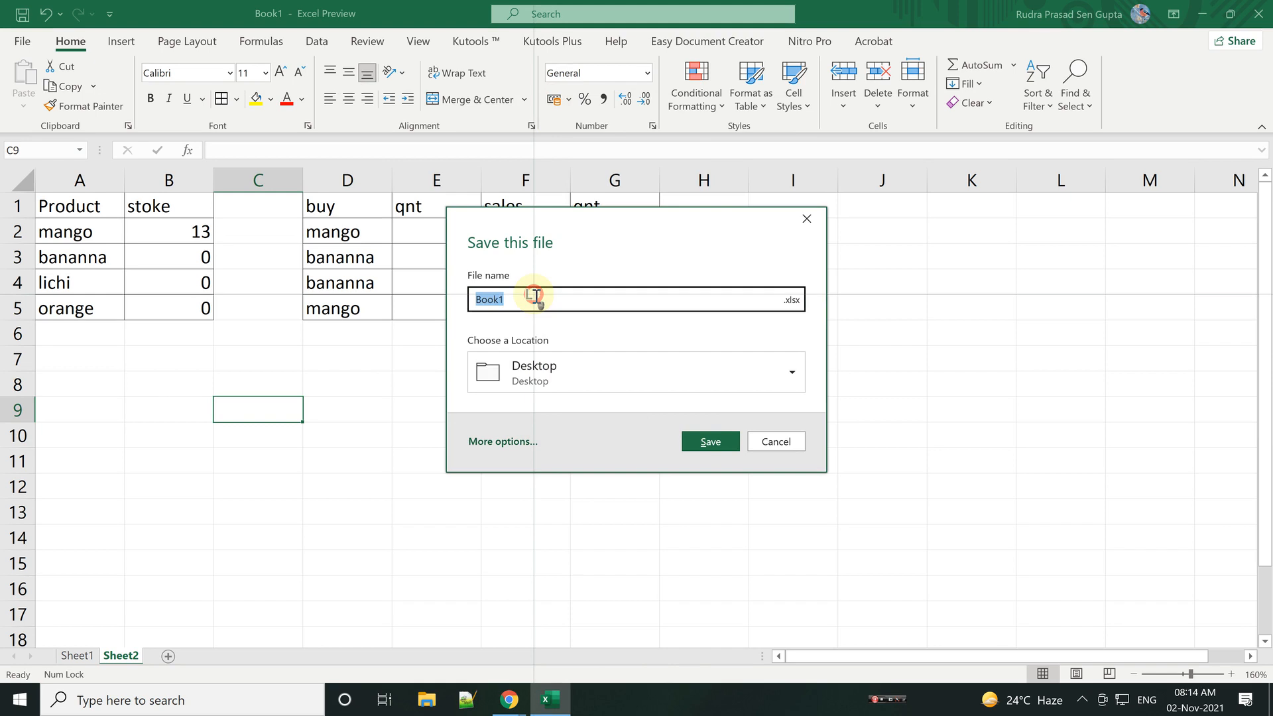
pyautogui.write('Day 1')
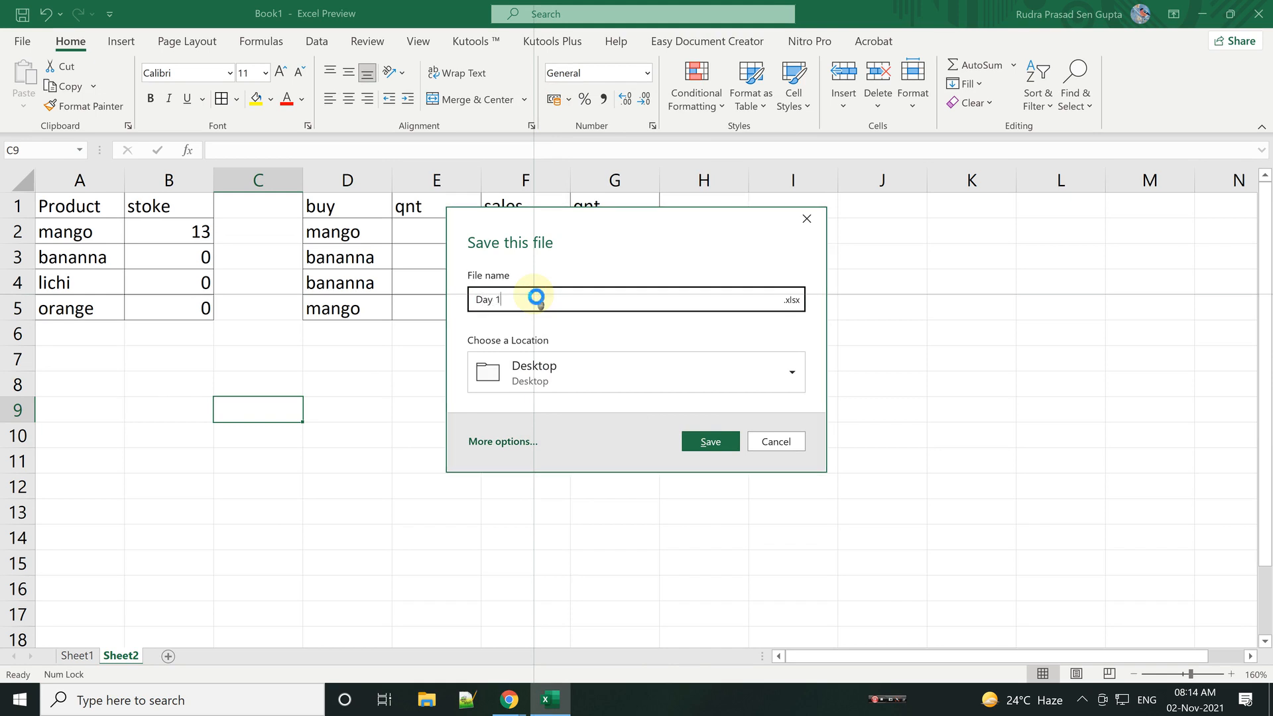
pyautogui.press('Return')
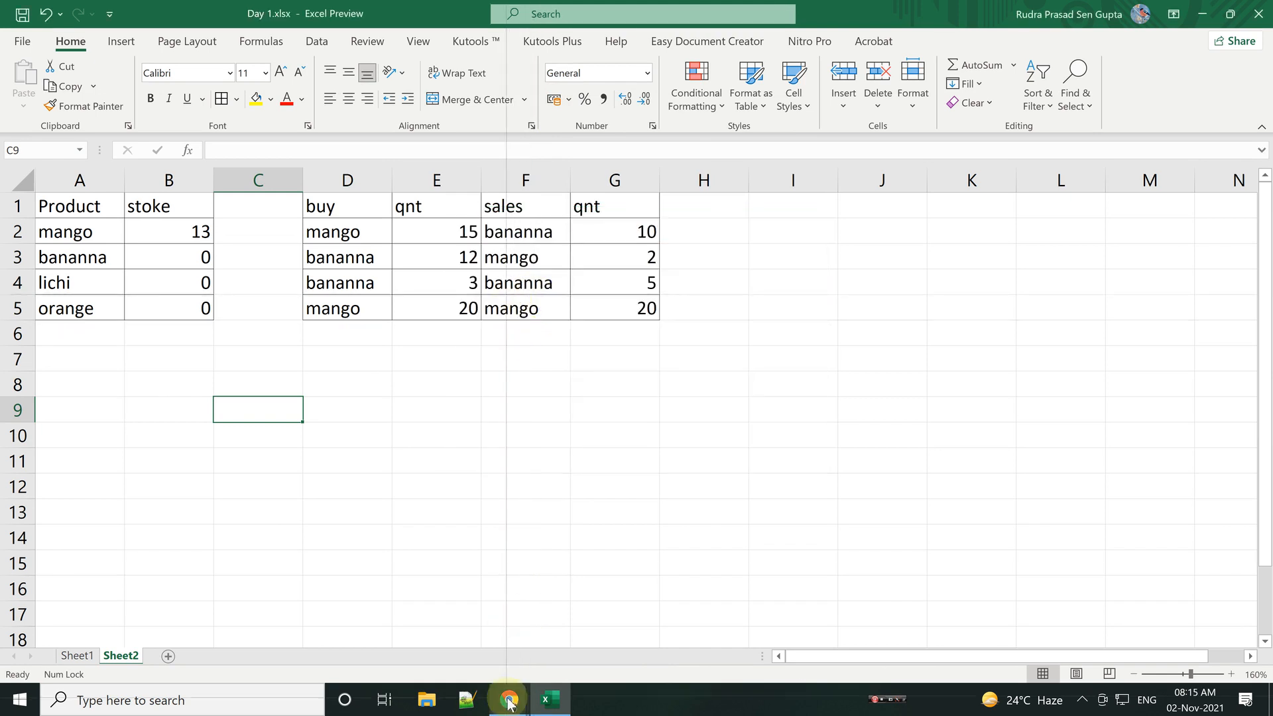
# Step: Check the Google Meet call in Chrome and return to the Excel workbook
pyautogui.moveTo(508, 700)
pyautogui.click(425, 617)
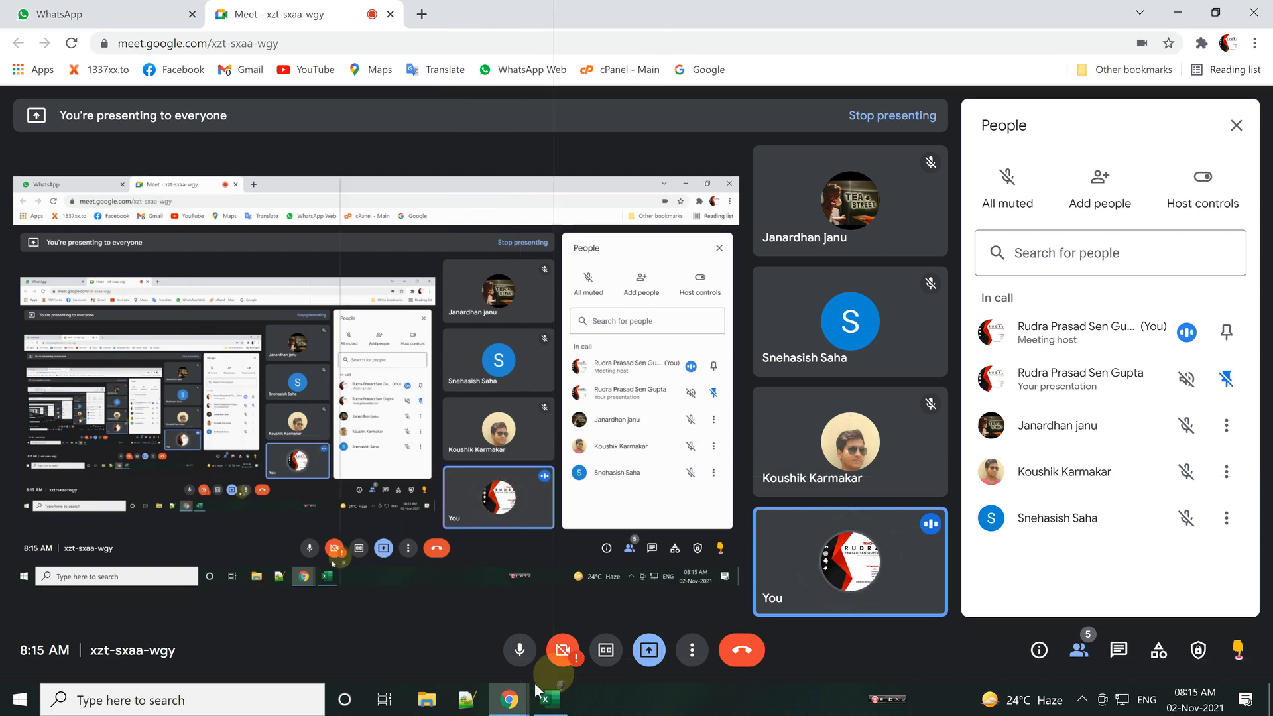
pyautogui.click(549, 699)
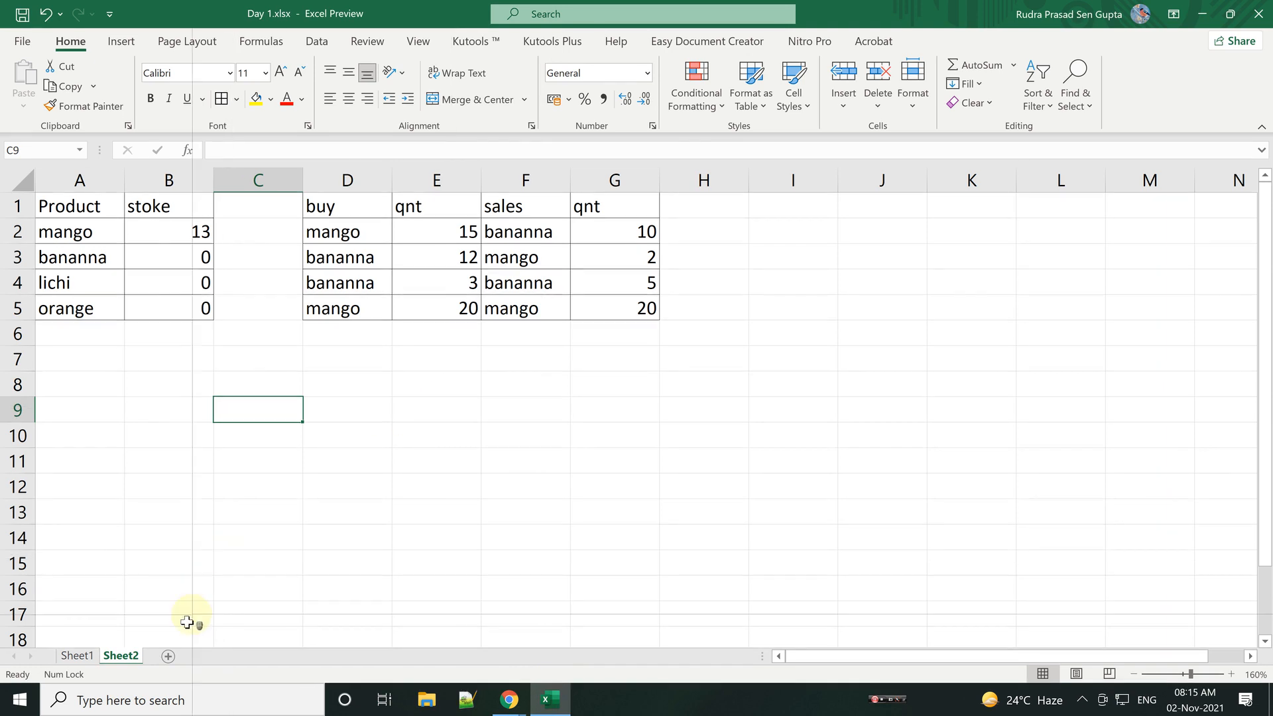
# Step: Add a new worksheet and enter the topics sumif in A1 and countif in A2
pyautogui.click(168, 656)
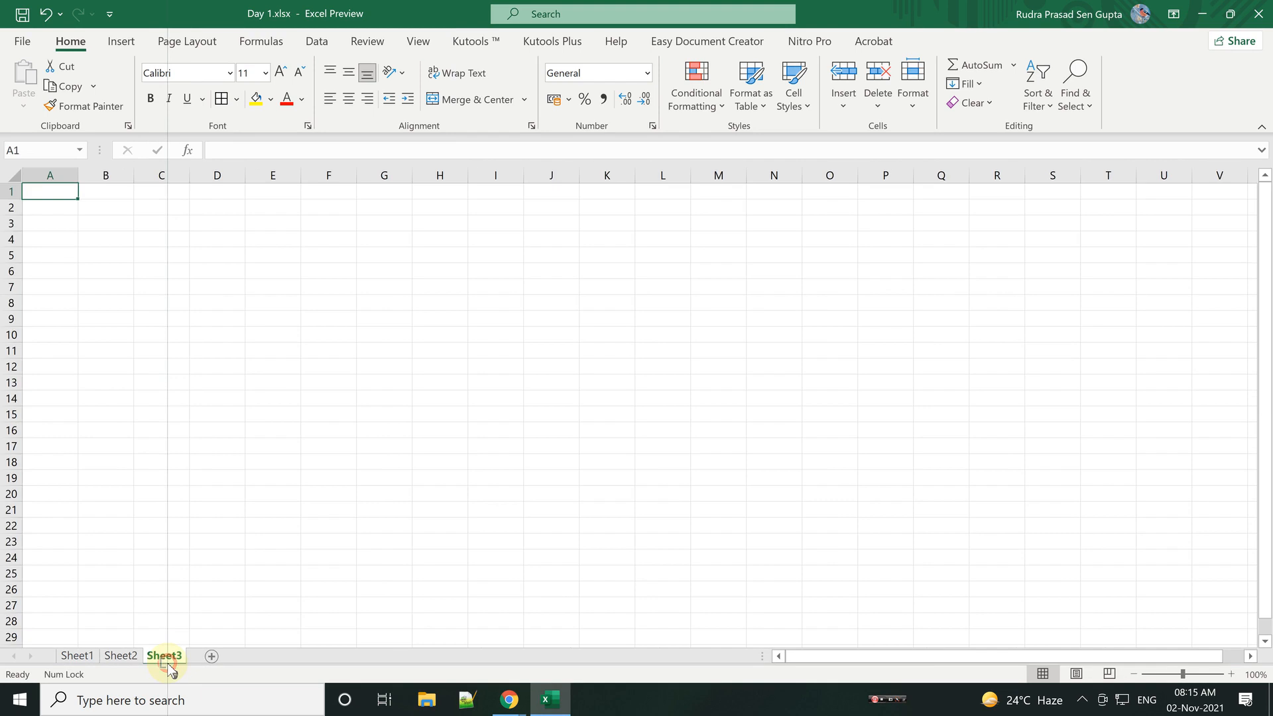
pyautogui.keyDown('ctrl'); pyautogui.scroll(5, 219, 472); pyautogui.keyUp('ctrl')
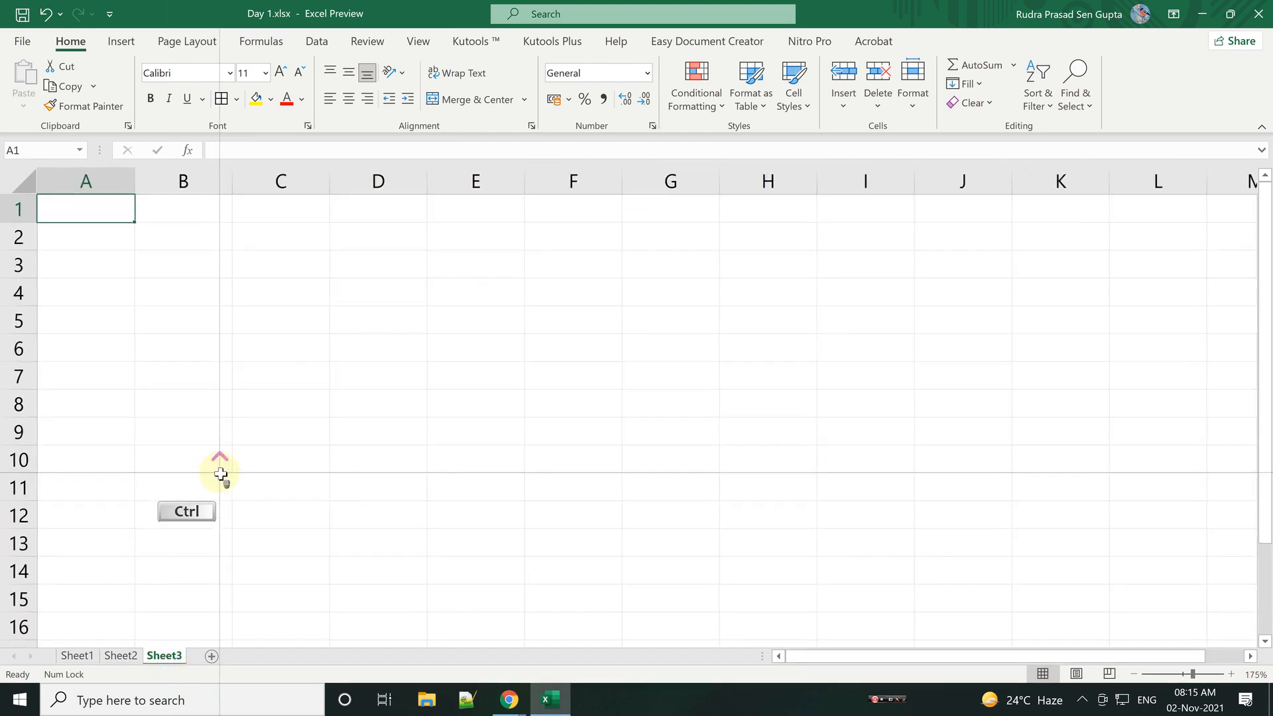
pyautogui.keyDown('ctrl'); pyautogui.scroll(1, 221, 474); pyautogui.keyUp('ctrl')
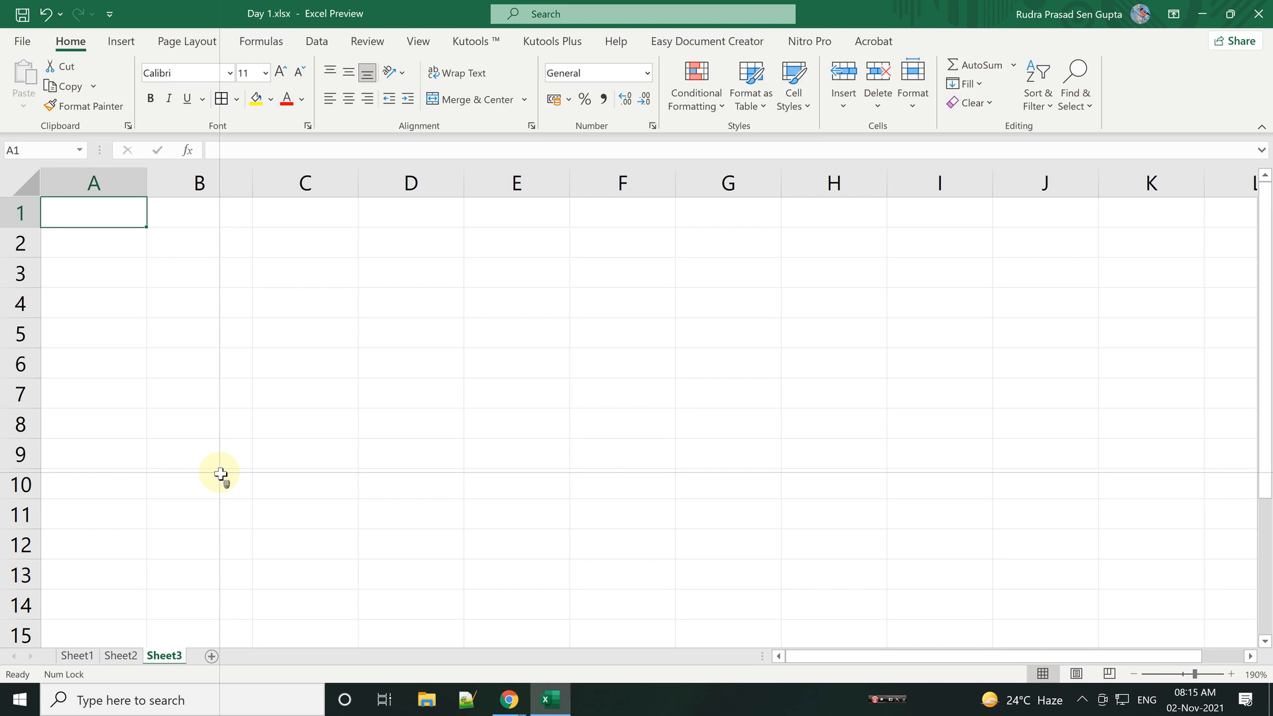
pyautogui.write('s')
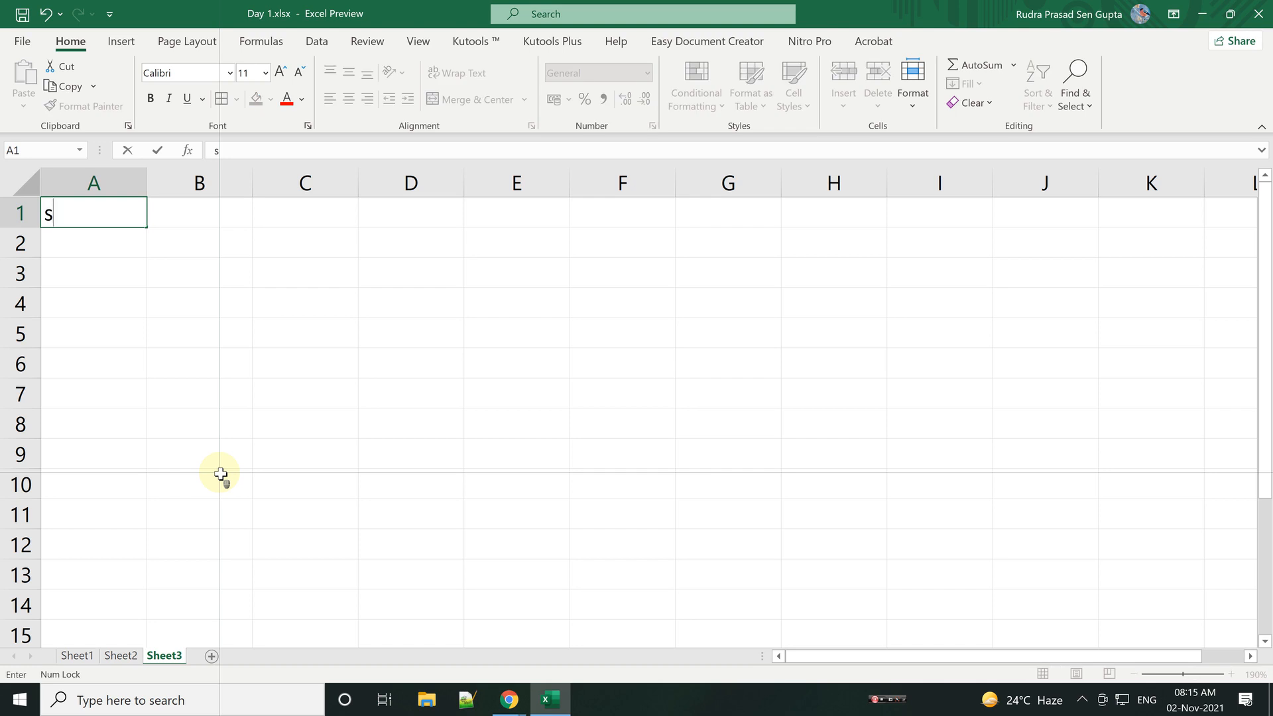
pyautogui.write('umif')
pyautogui.press('Return')
pyautogui.write('countif')
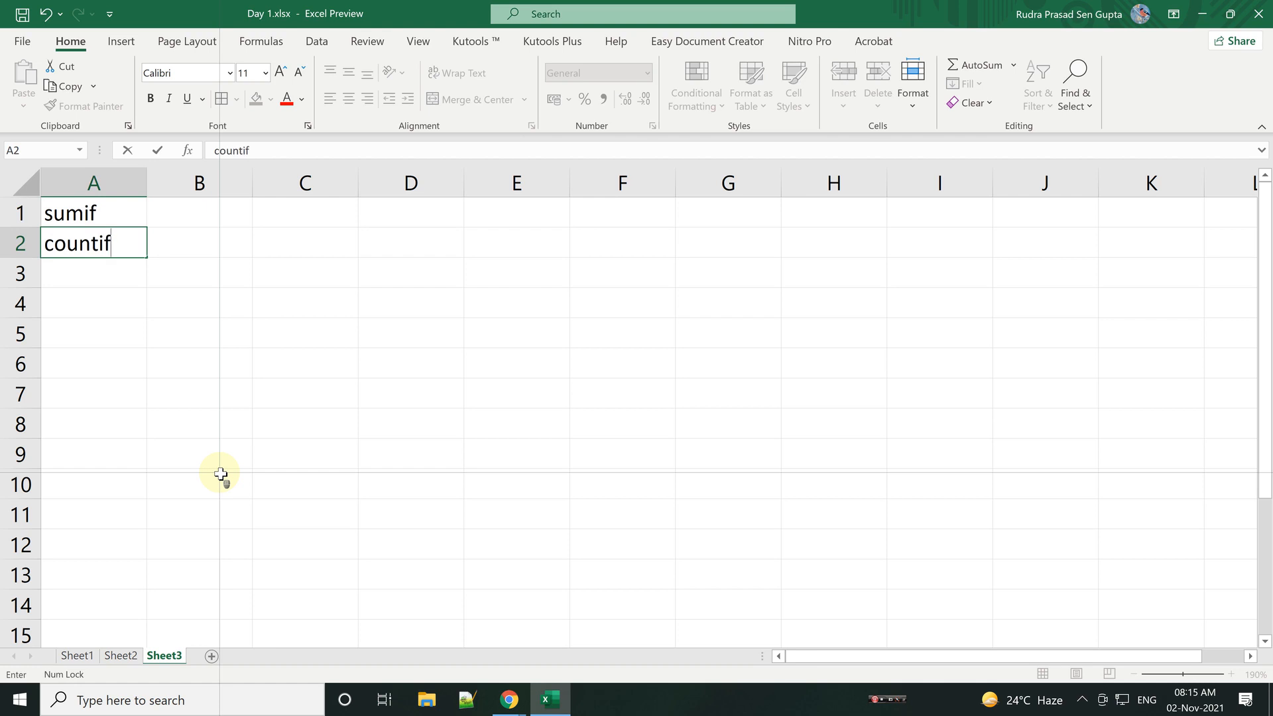
pyautogui.press('Return')
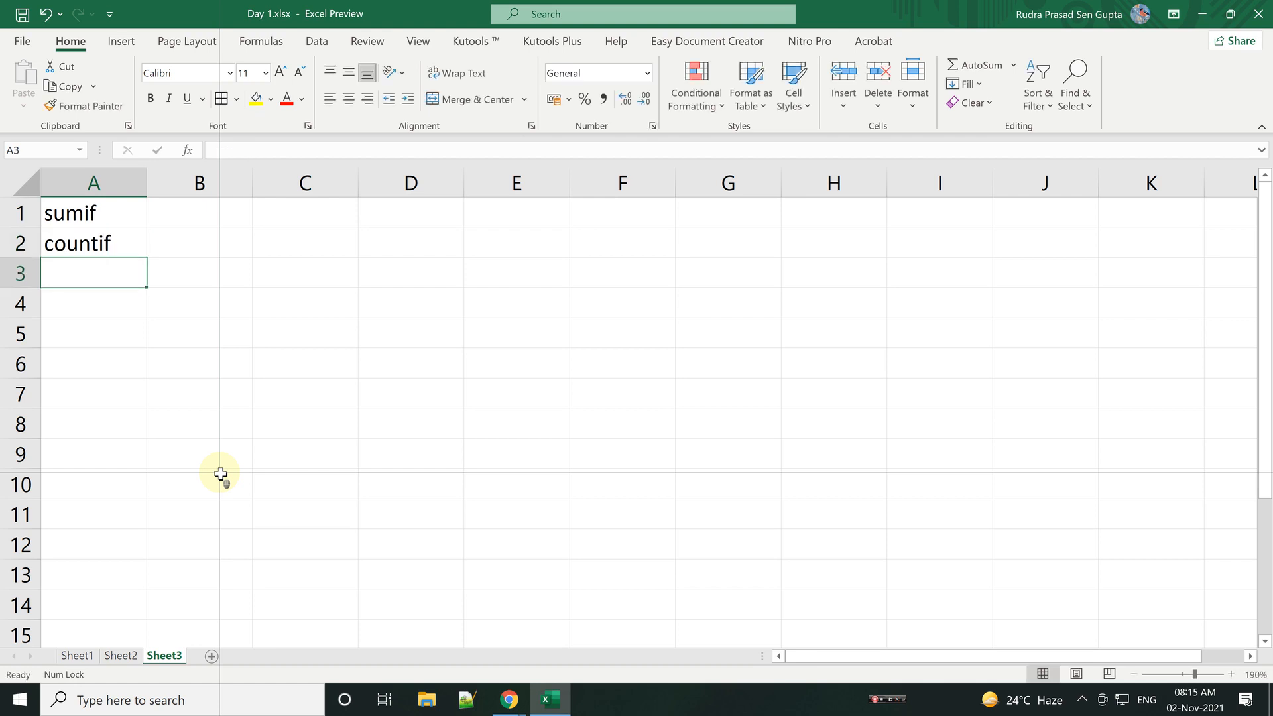
# Step: Copy the product and stoke table A1:B5 from Sheet2 into Sheet3 starting at C1
pyautogui.press('Up')
pyautogui.press('Up')
pyautogui.press('Right')
pyautogui.press('Right')
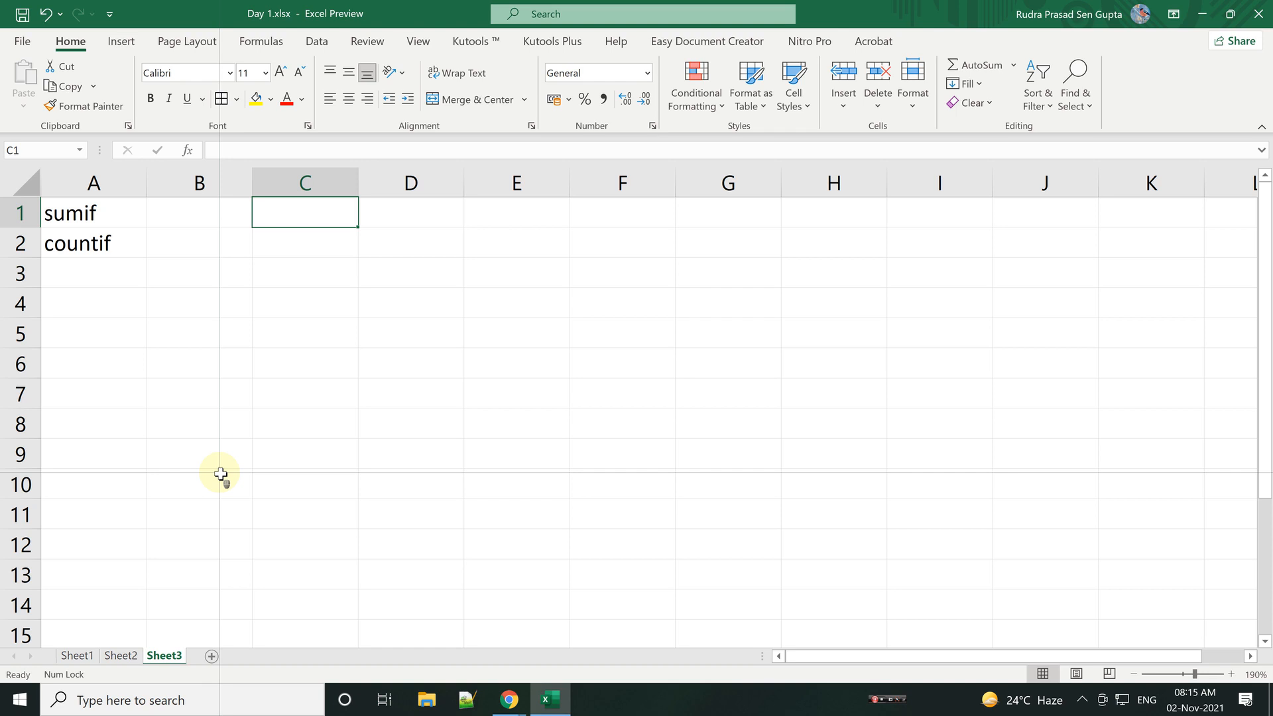
pyautogui.click(114, 656)
pyautogui.moveTo(90, 205); pyautogui.dragTo(179, 305)
pyautogui.hotkey('ctrl', 'c')
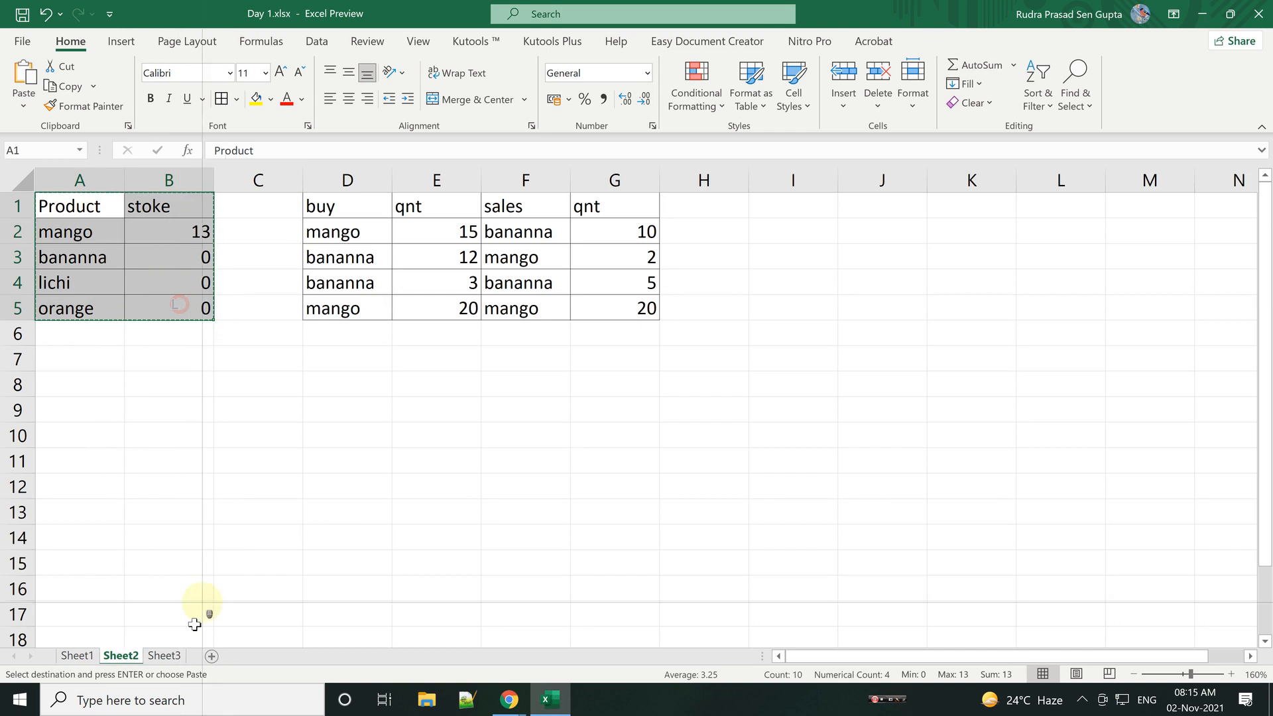
pyautogui.click(166, 656)
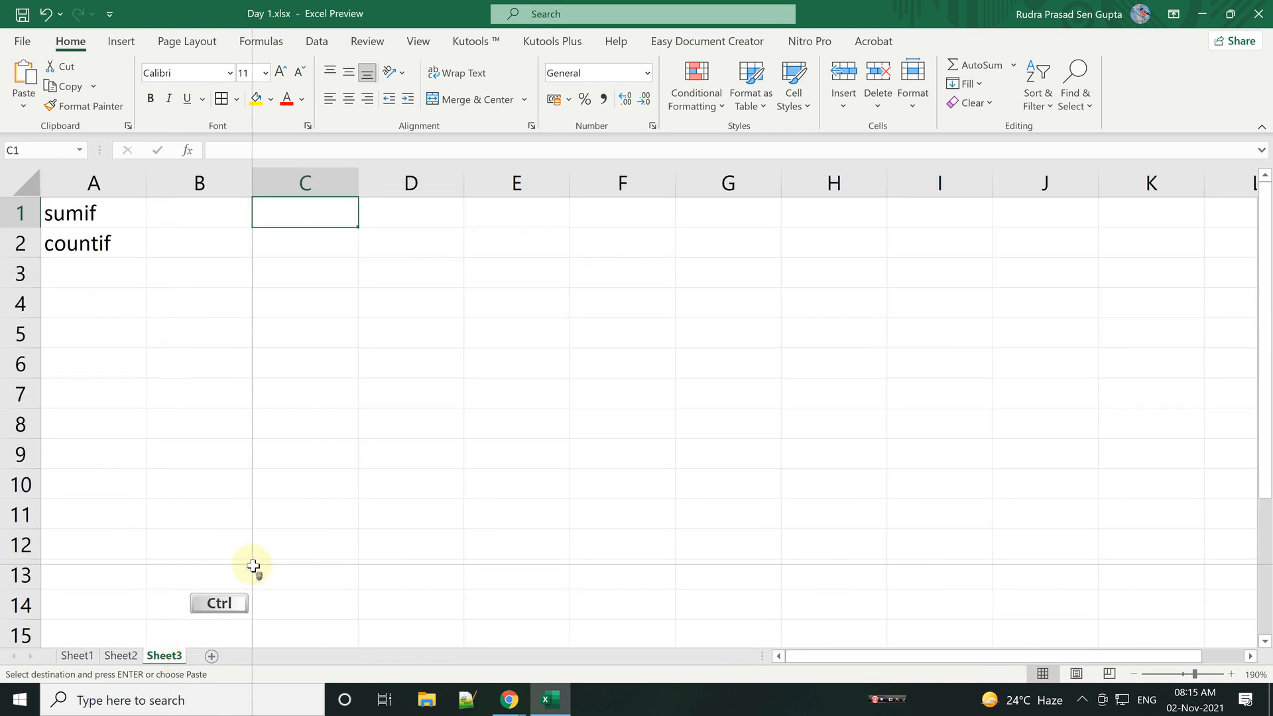
pyautogui.hotkey('ctrl', 'v')
# Step: Clear the pasted stoke values in D2:D5 of Sheet3
pyautogui.moveTo(434, 245); pyautogui.dragTo(438, 333)
pyautogui.press('Delete')
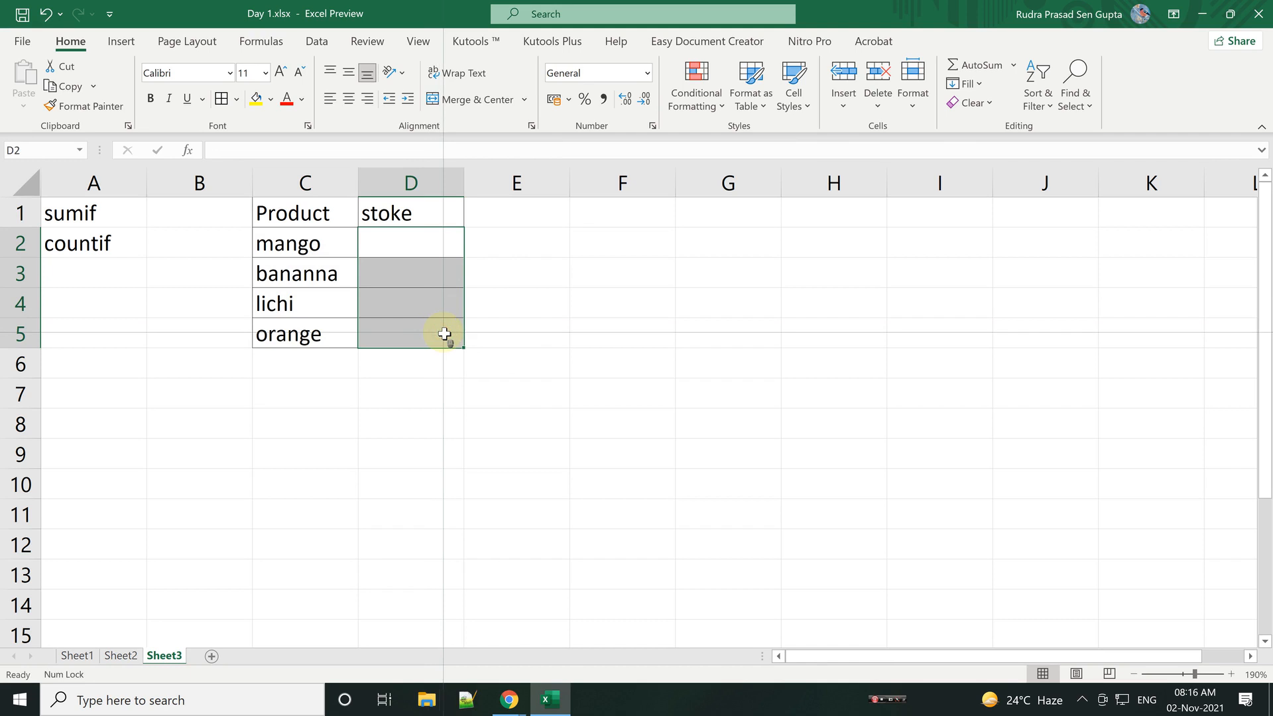
pyautogui.press('Up')
pyautogui.press('Down')
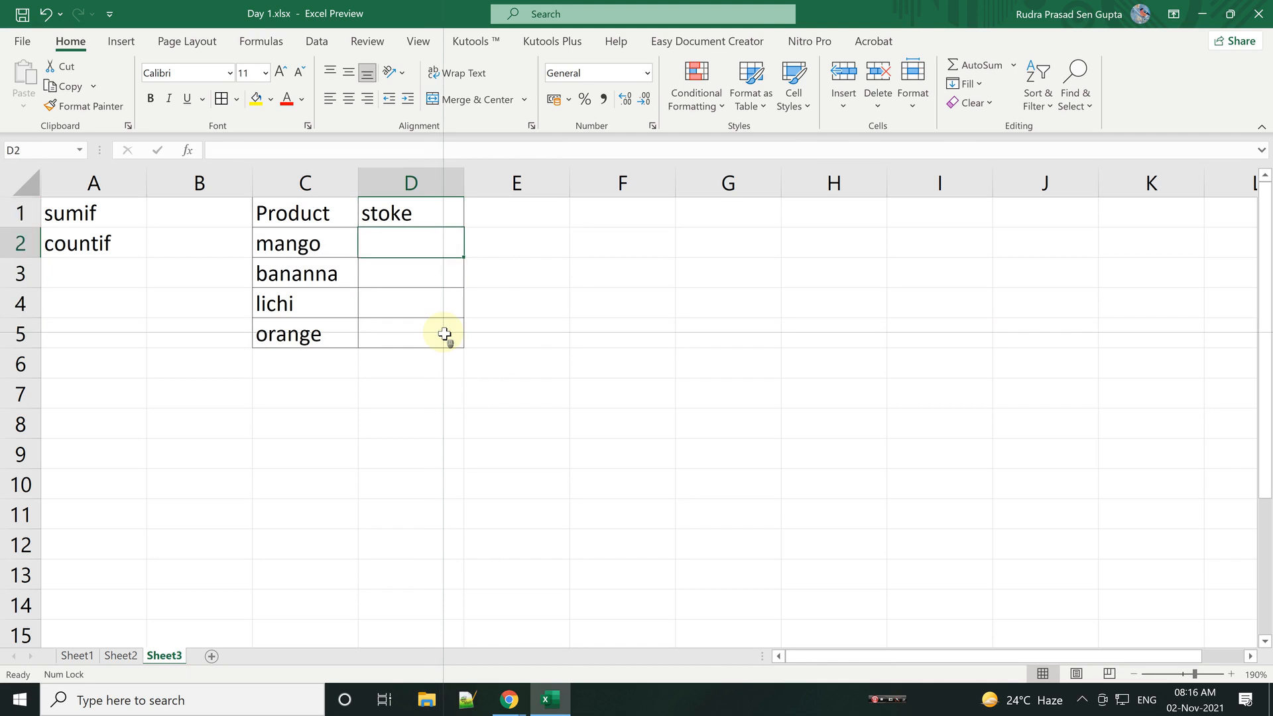
# Step: Enter the stoke values 10, 2030, 12 and 10 in D2:D5
pyautogui.write('10')
pyautogui.press('Return')
pyautogui.write('2030')
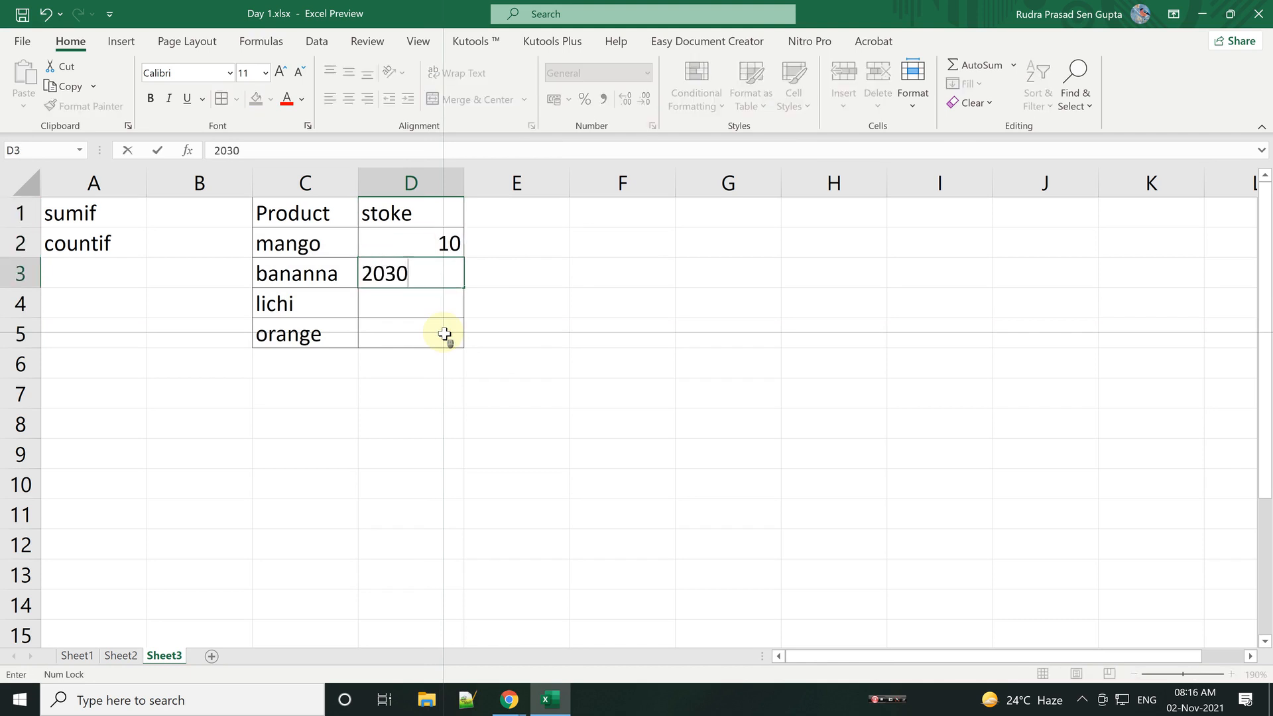
pyautogui.press('Return')
pyautogui.write('12')
pyautogui.press('Return')
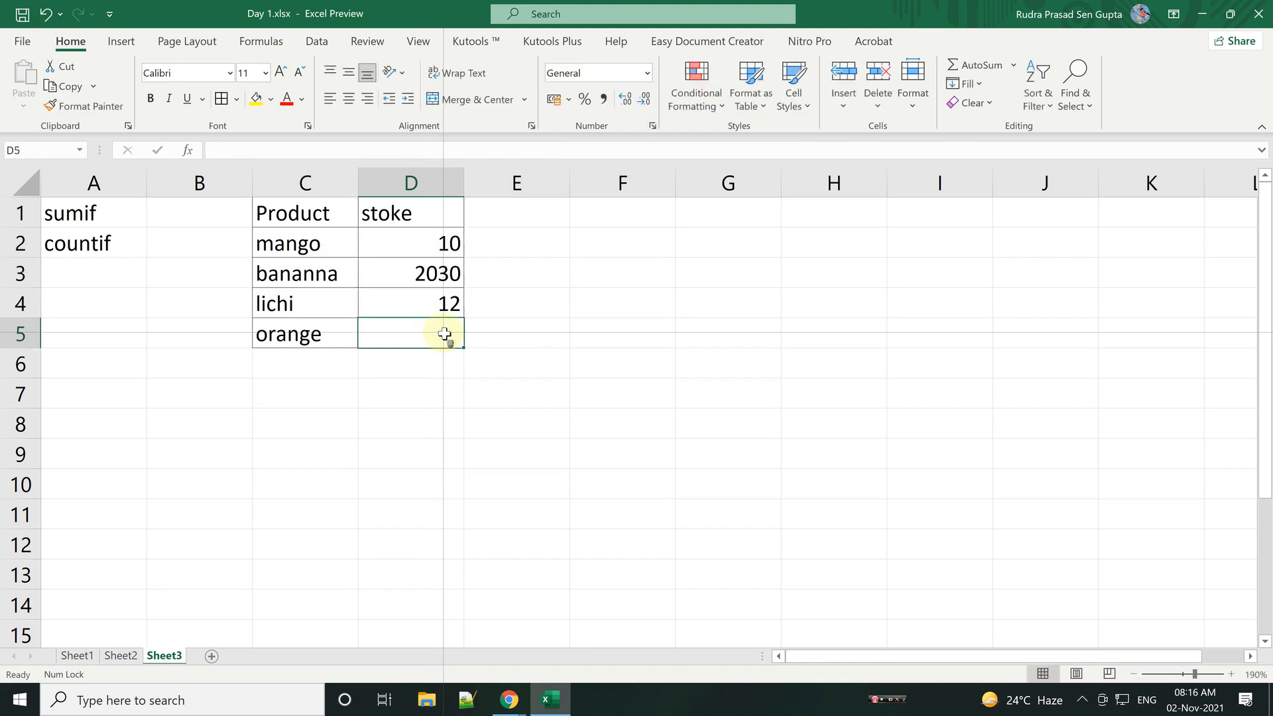
pyautogui.write('10')
pyautogui.press('Return')
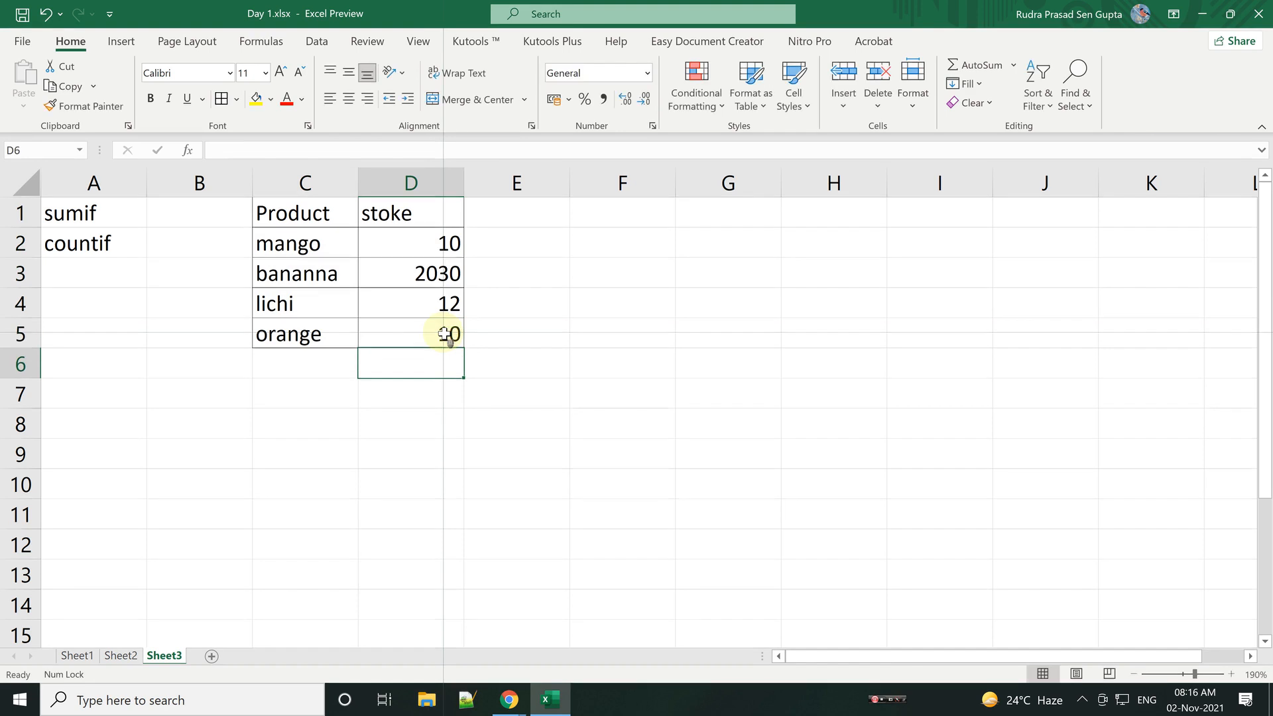
# Step: Set the stoke value for bananna in D3 to 3
pyautogui.click(438, 276)
pyautogui.write('3')
pyautogui.press('Return')
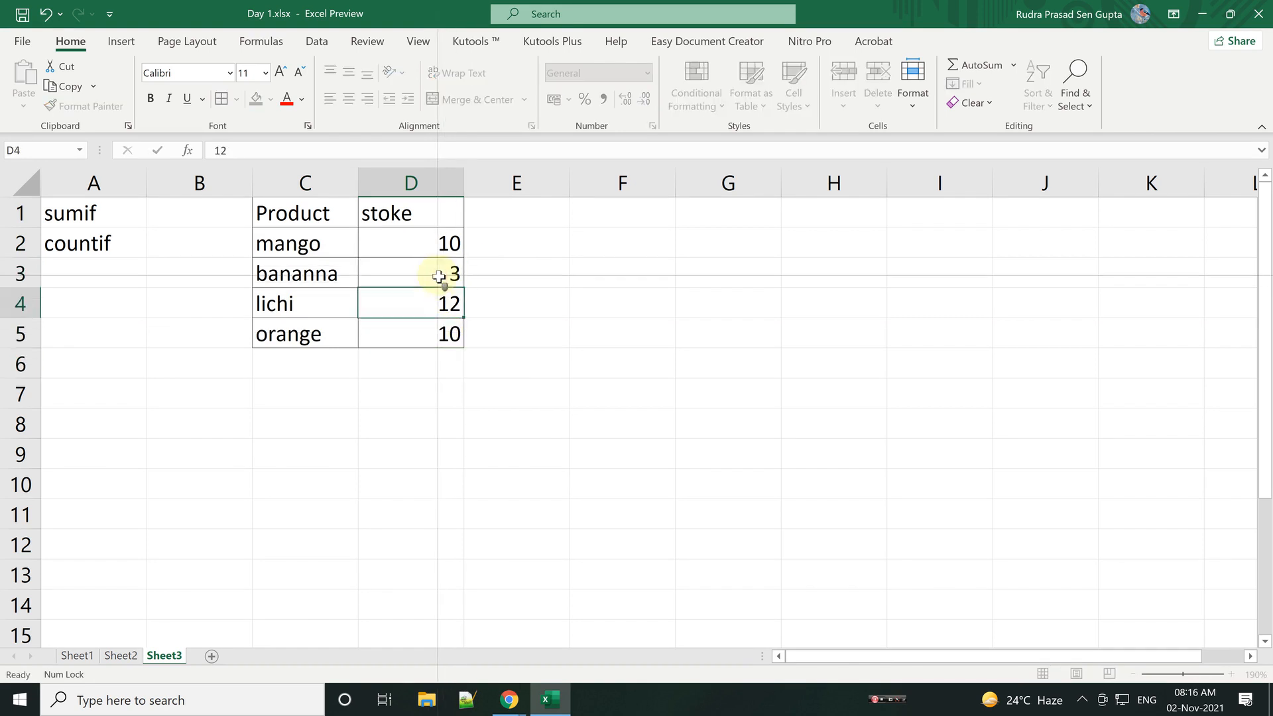
# Step: Enter the products orange, mango, lichi, lichi and orange in C6:C10 below the existing product list
pyautogui.click(308, 359)
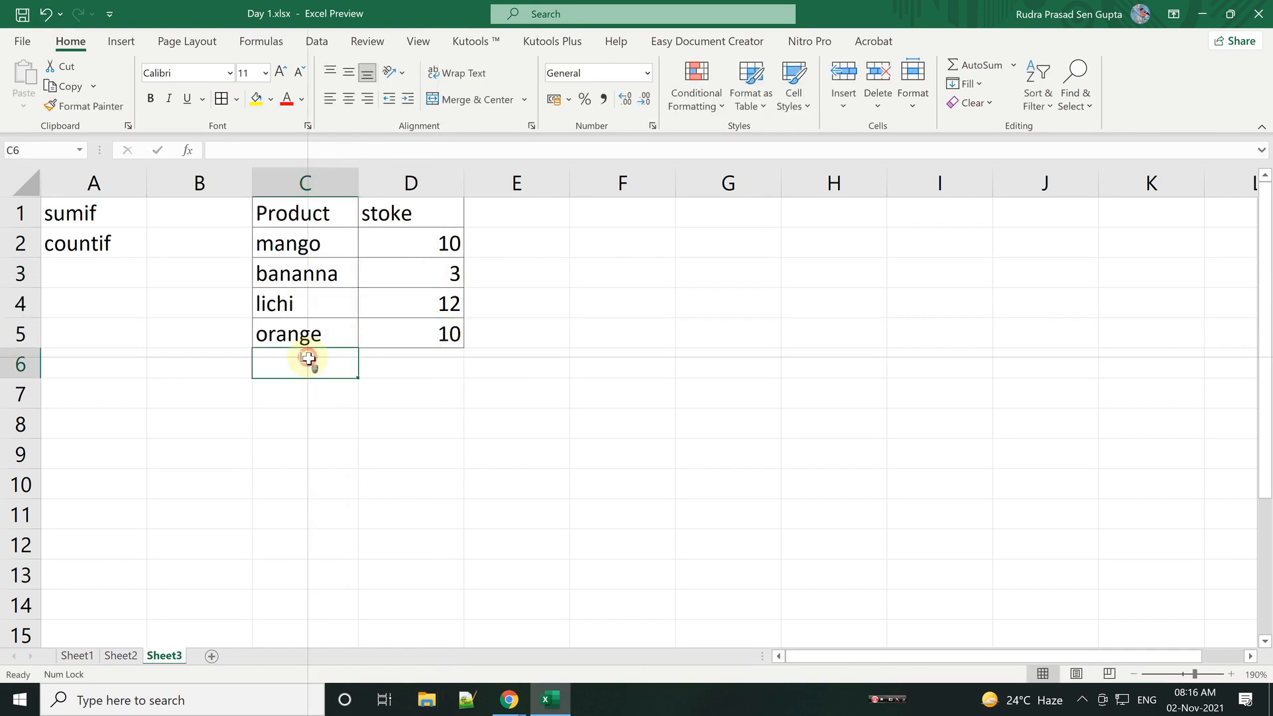
pyautogui.write('orange')
pyautogui.press('Return')
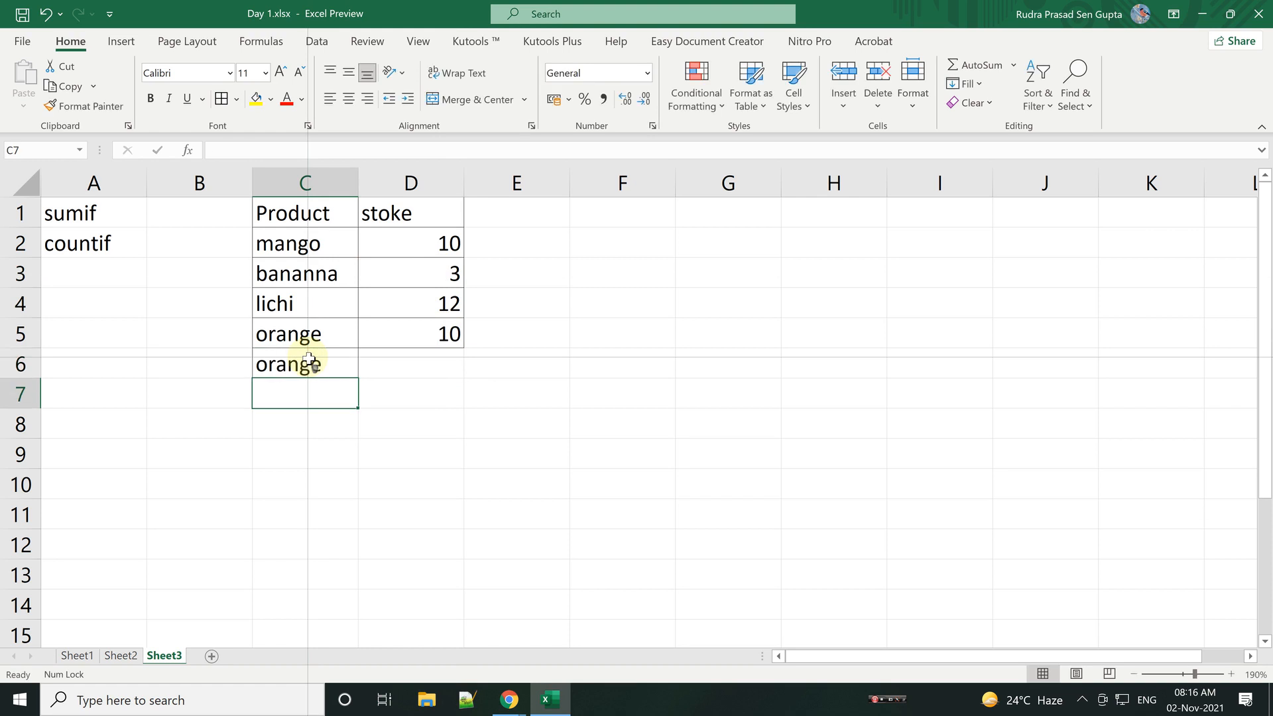
pyautogui.write('m')
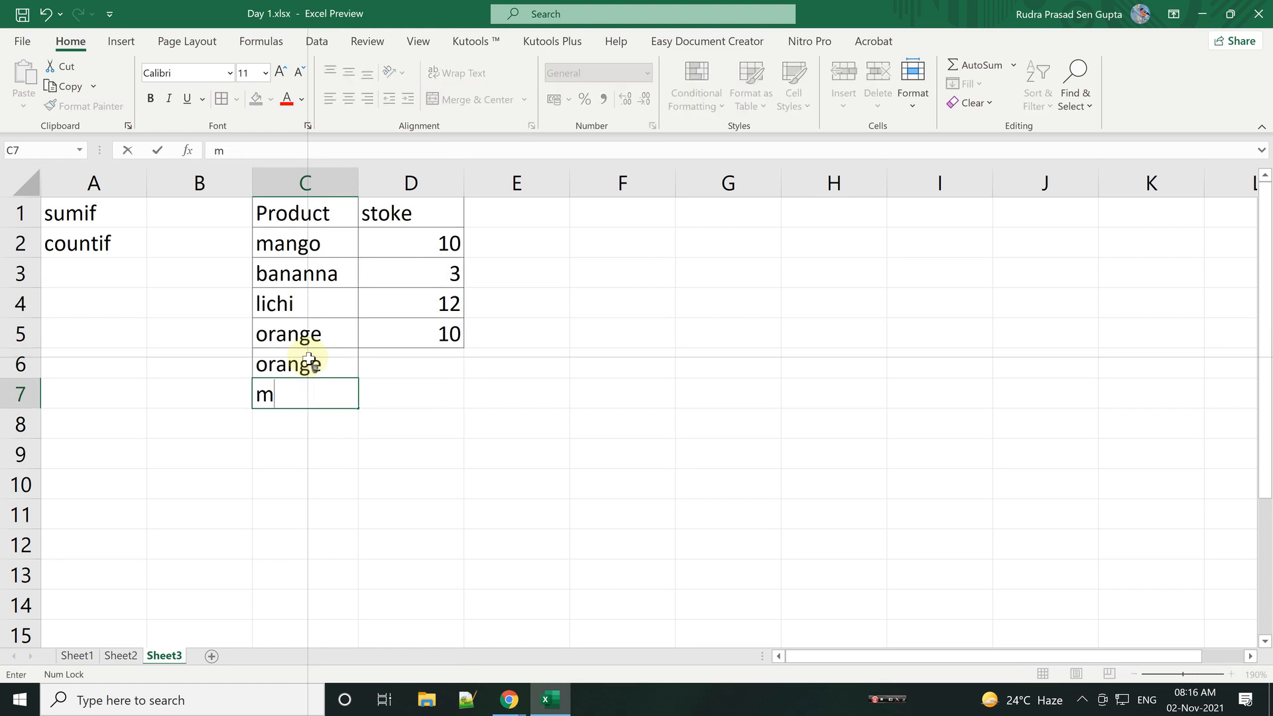
pyautogui.write('asnan')
pyautogui.press('Return')
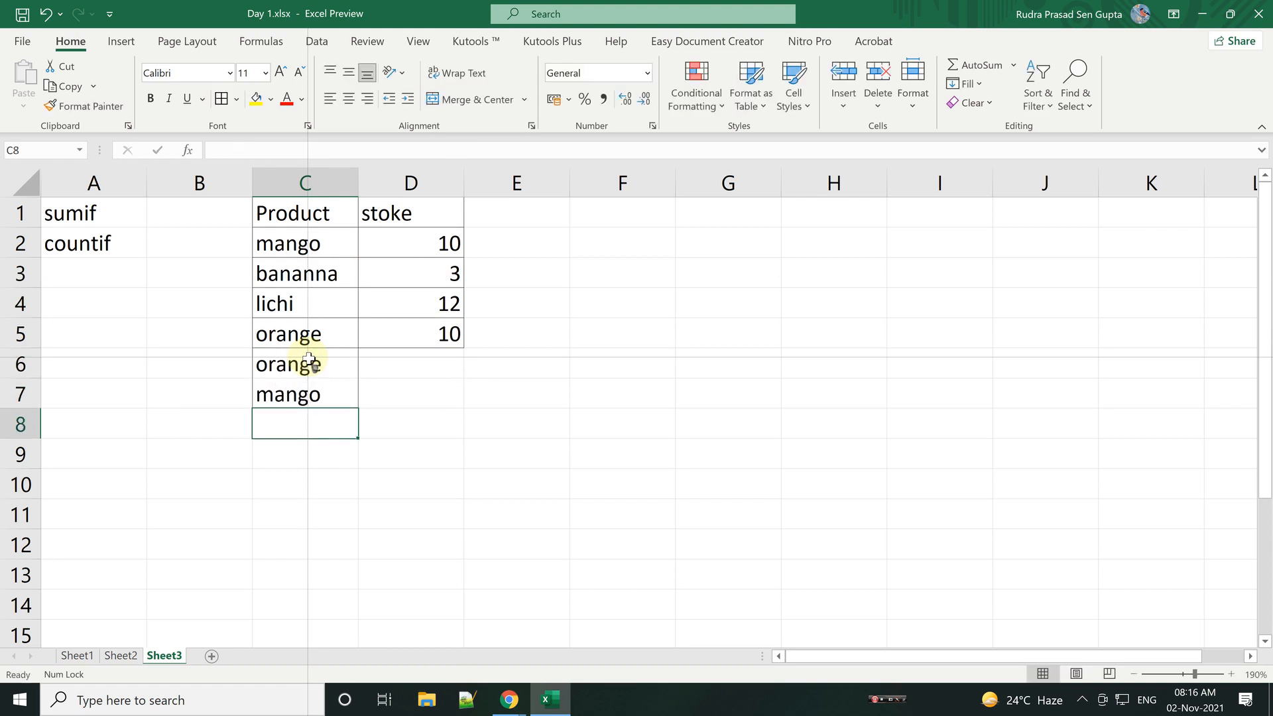
pyautogui.write('lichi')
pyautogui.press('Return')
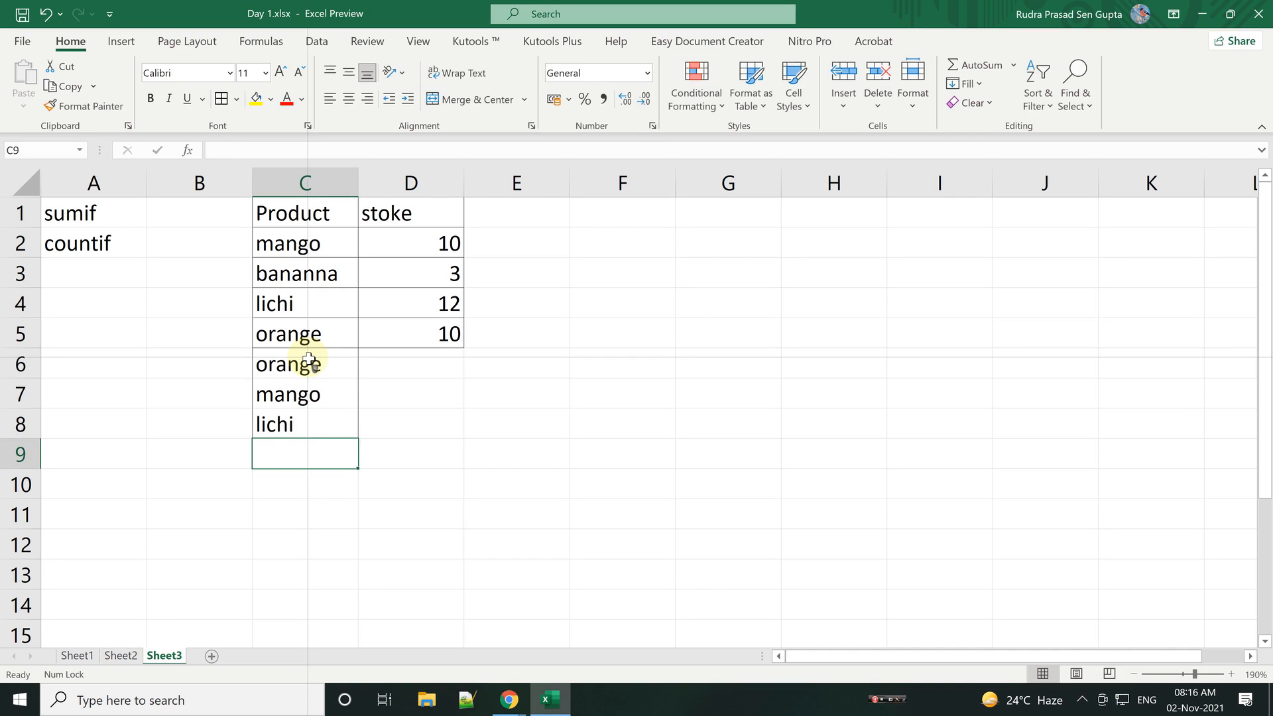
pyautogui.write('l')
pyautogui.press('Return')
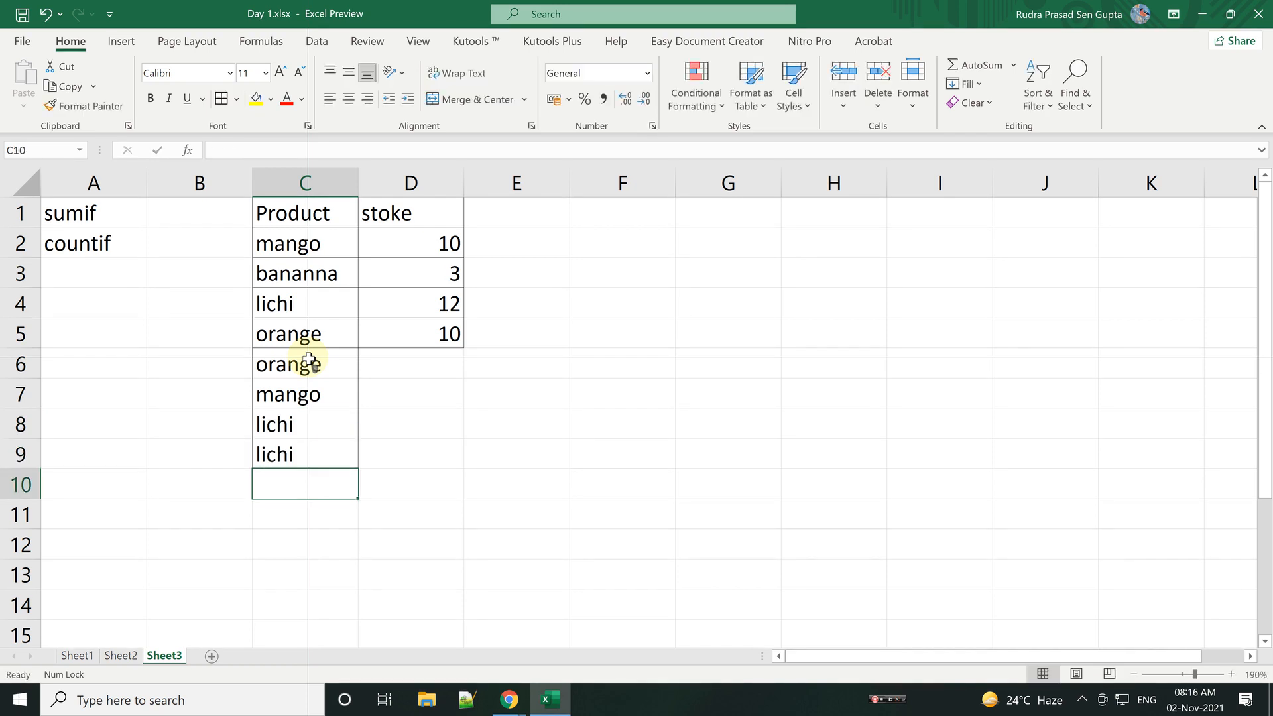
pyautogui.write('or')
pyautogui.press('Return')
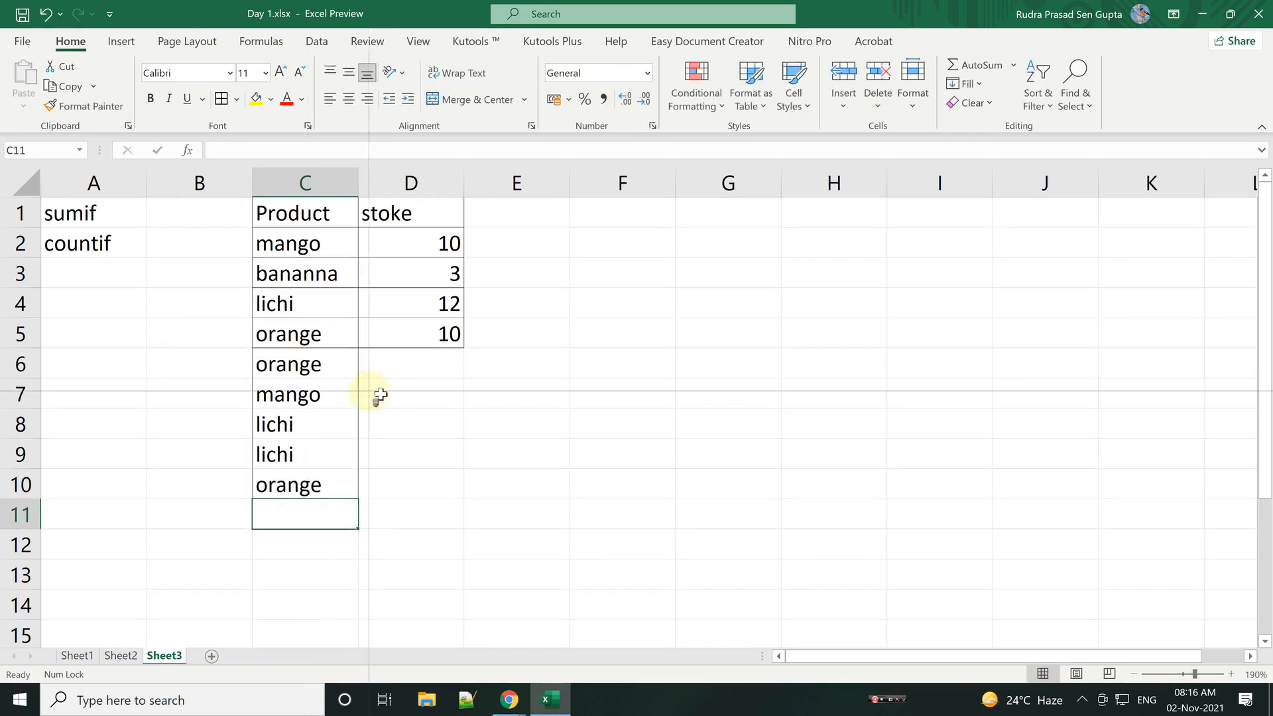
# Step: Enter the stoke values 10, 20, 3, 12 and 45 in D6:D10 for the added products
pyautogui.click(441, 368)
pyautogui.write('10')
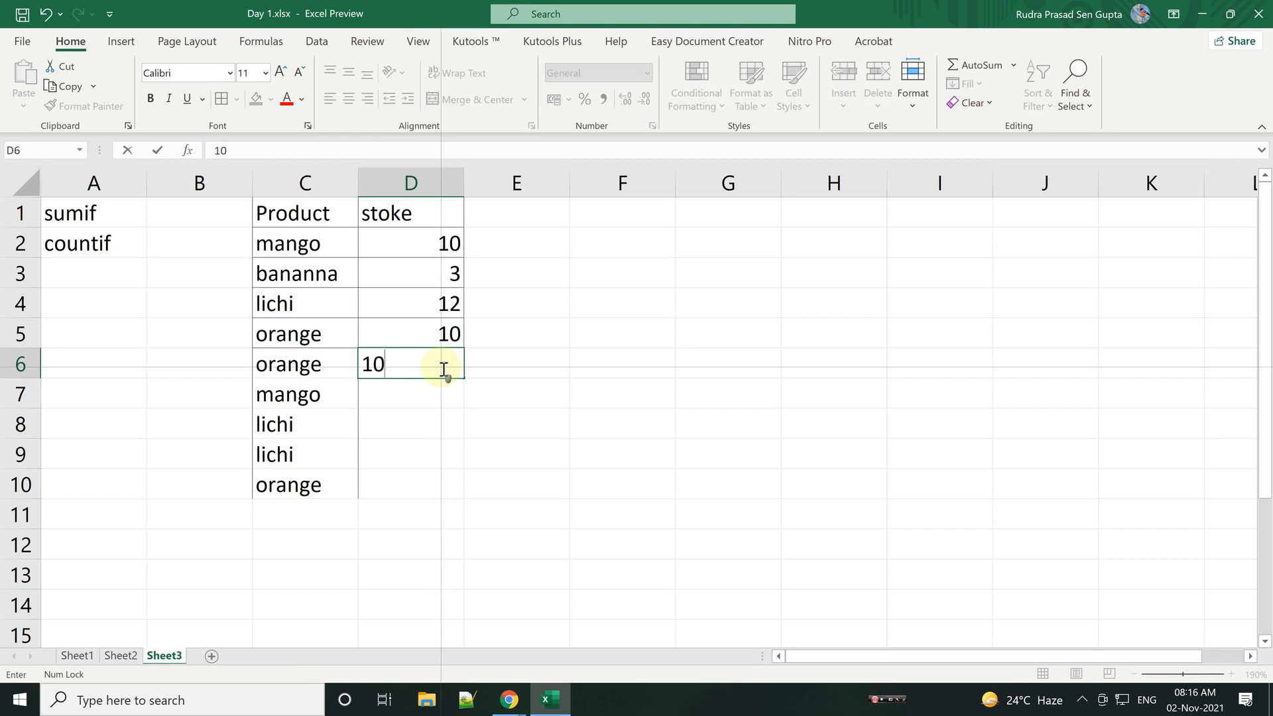
pyautogui.press('Return')
pyautogui.write('20')
pyautogui.press('Return')
pyautogui.write('3')
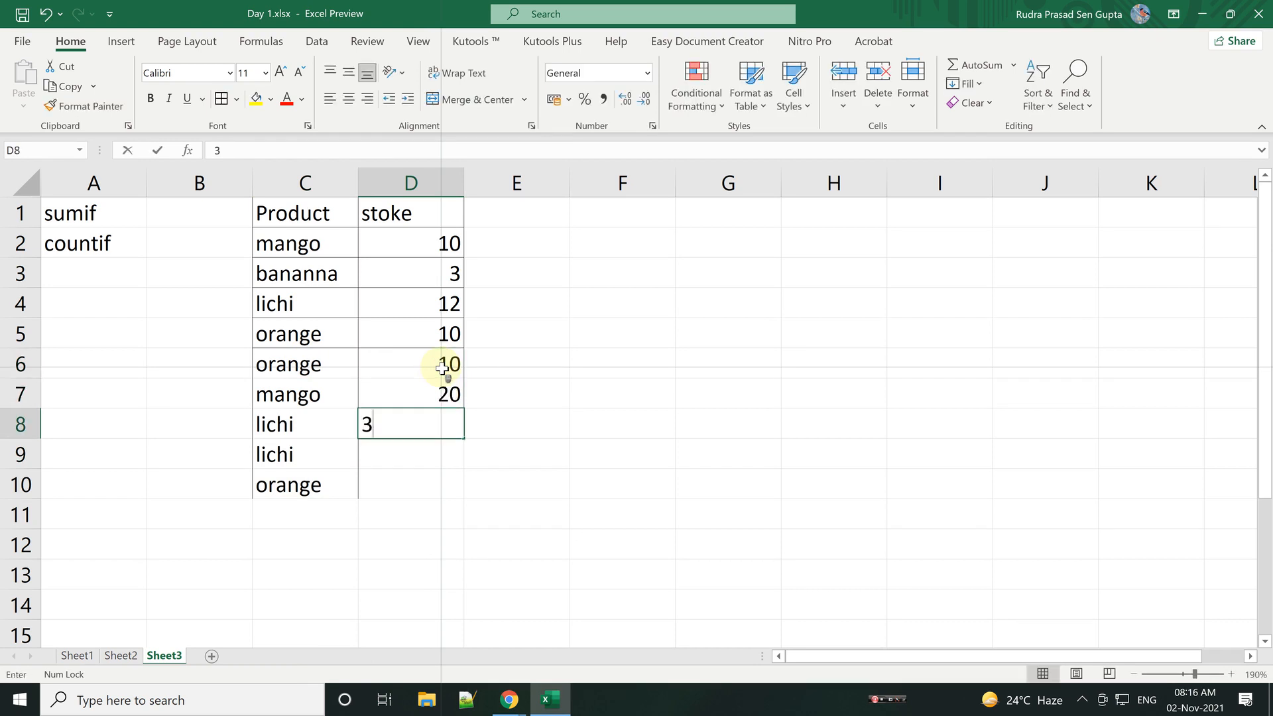
pyautogui.press('Return')
pyautogui.write('12')
pyautogui.press('Return')
pyautogui.write('45')
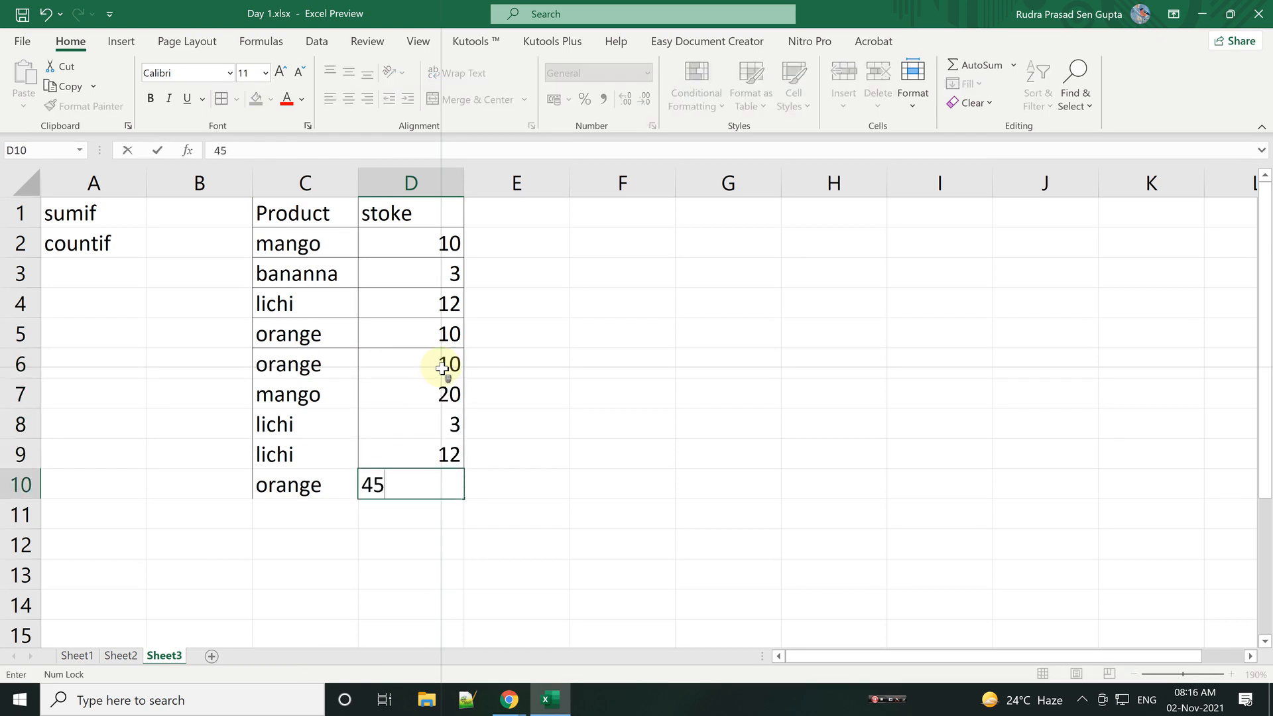
pyautogui.press('Return')
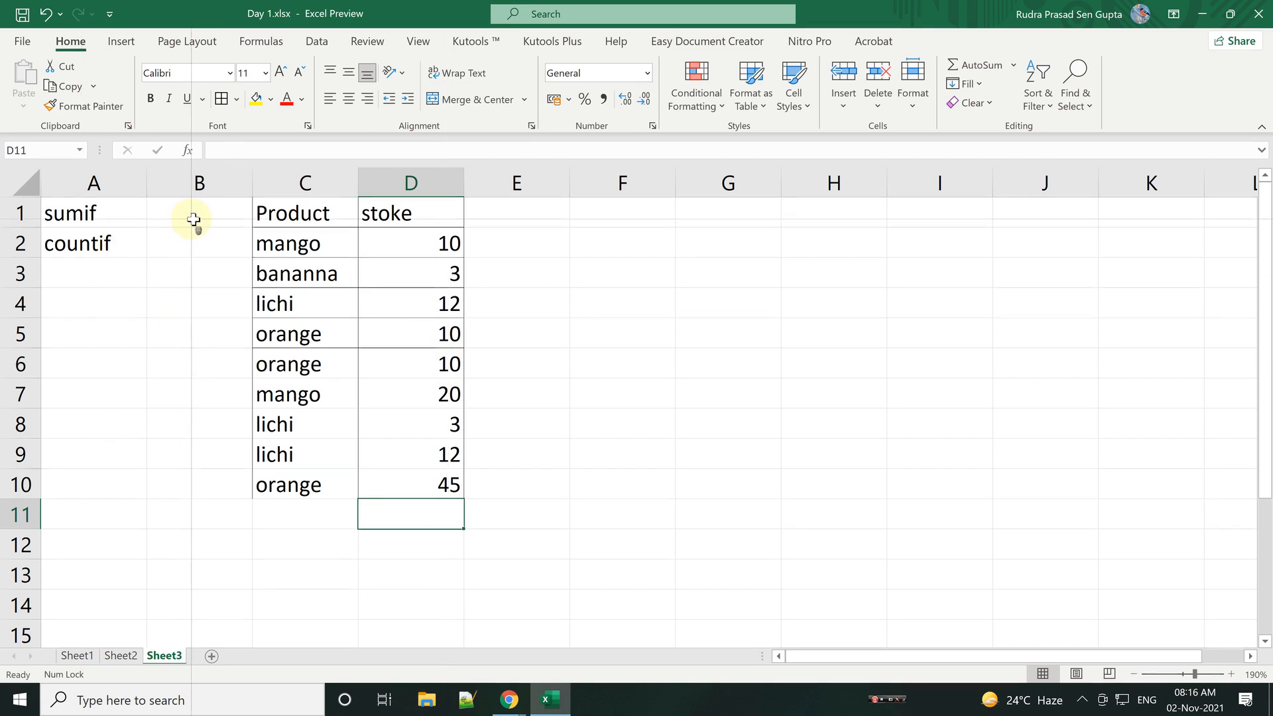
# Step: Widen the empty column B and insert a new column before it
pyautogui.moveTo(255, 186); pyautogui.dragTo(421, 186)
pyautogui.rightClick(302, 183)
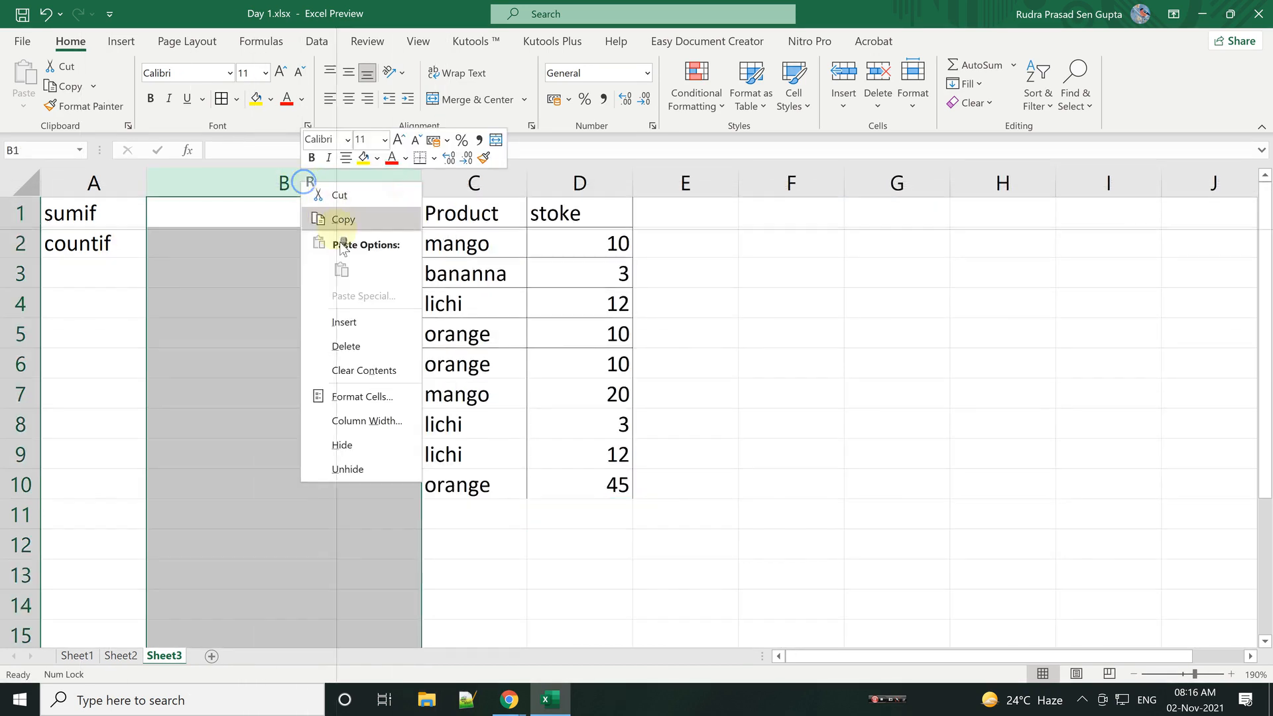
pyautogui.click(358, 323)
# Step: Enter the headings Product in B1 and Status in C1
pyautogui.click(364, 213)
pyautogui.click(233, 213)
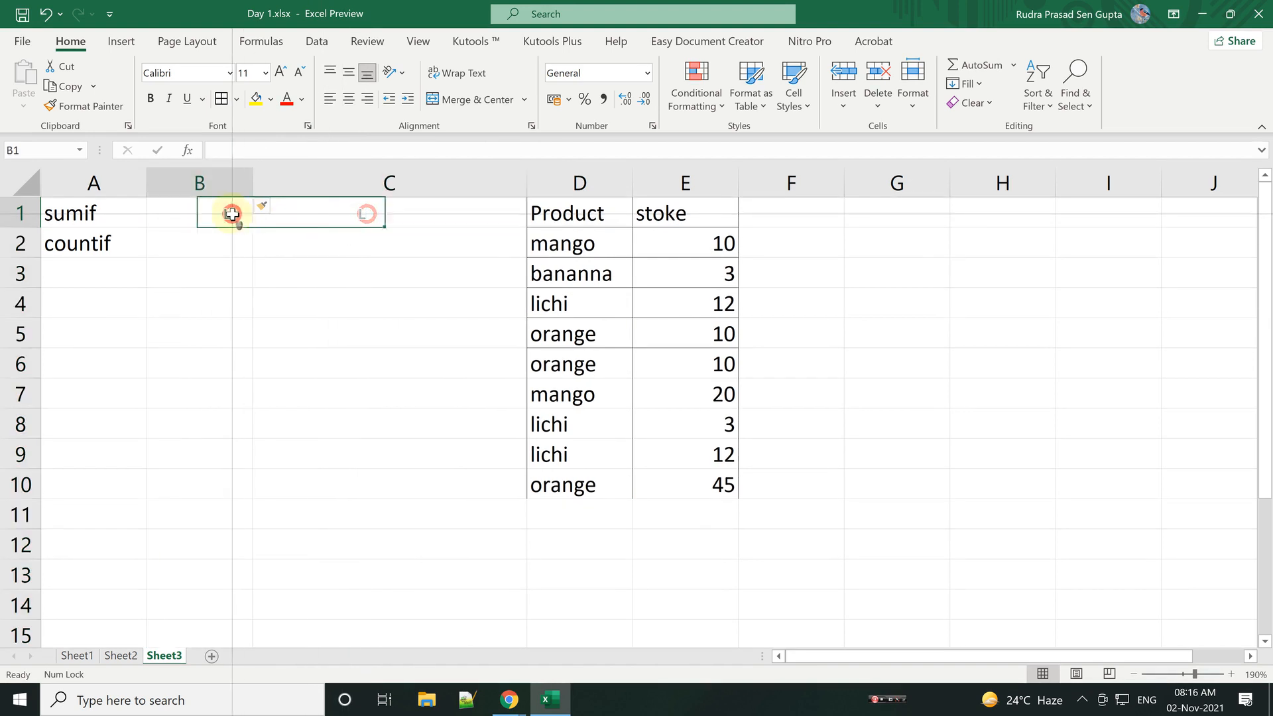
pyautogui.write('Product')
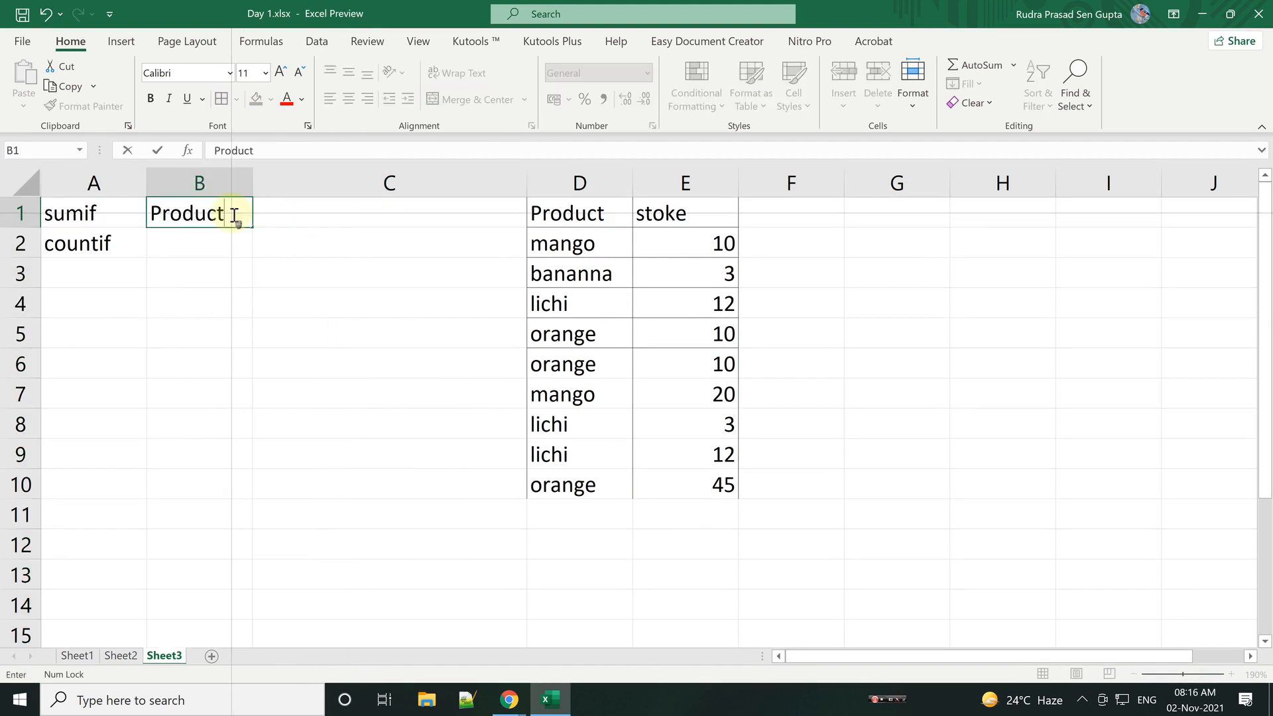
pyautogui.press('Tab')
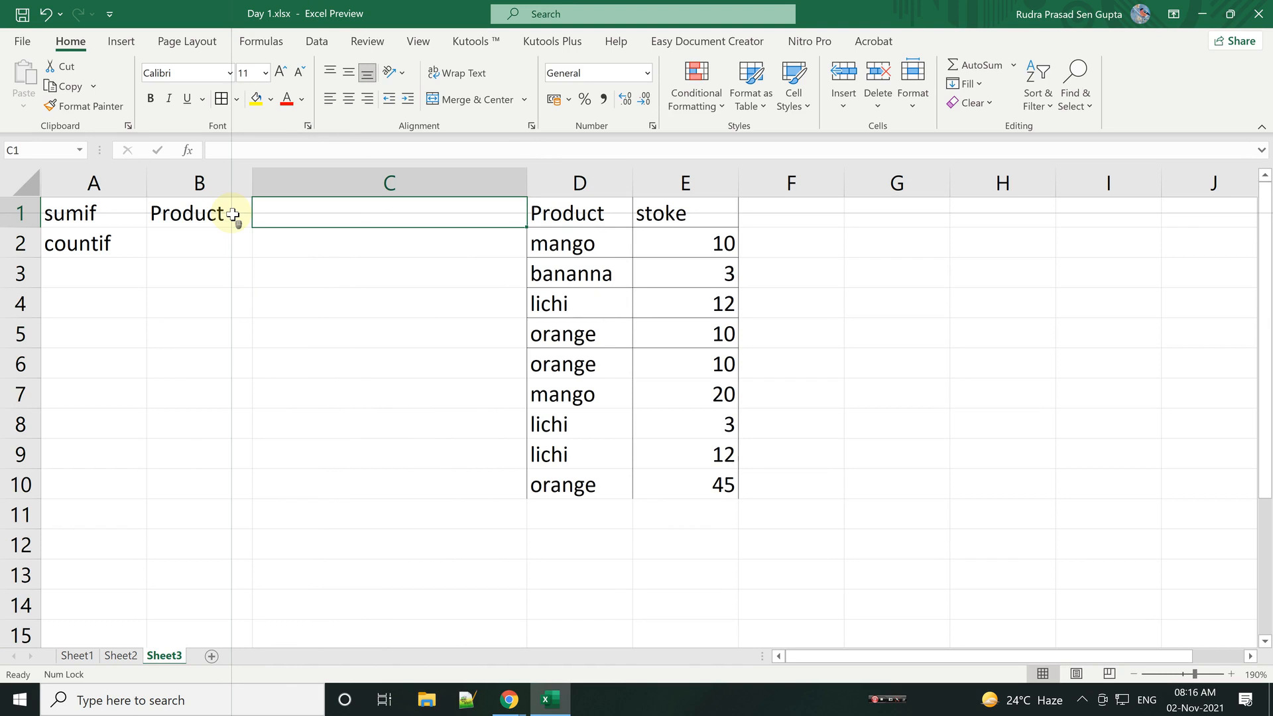
pyautogui.write('Status')
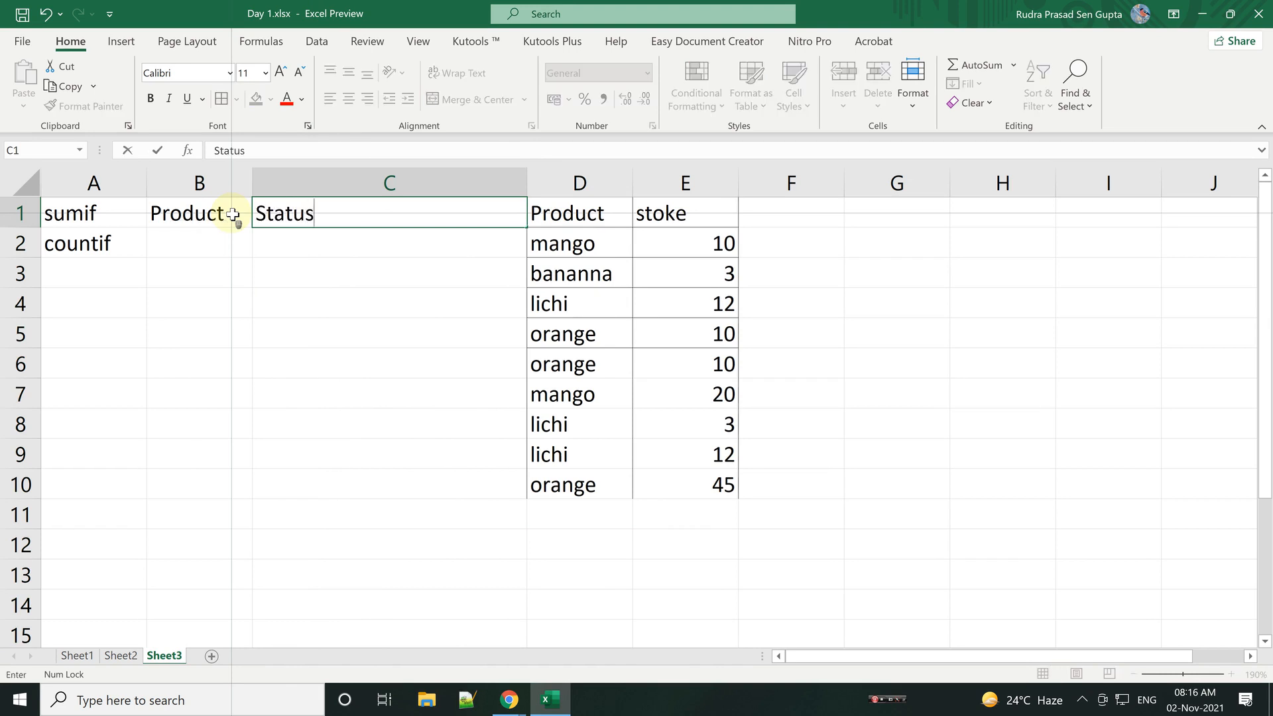
pyautogui.press('Return')
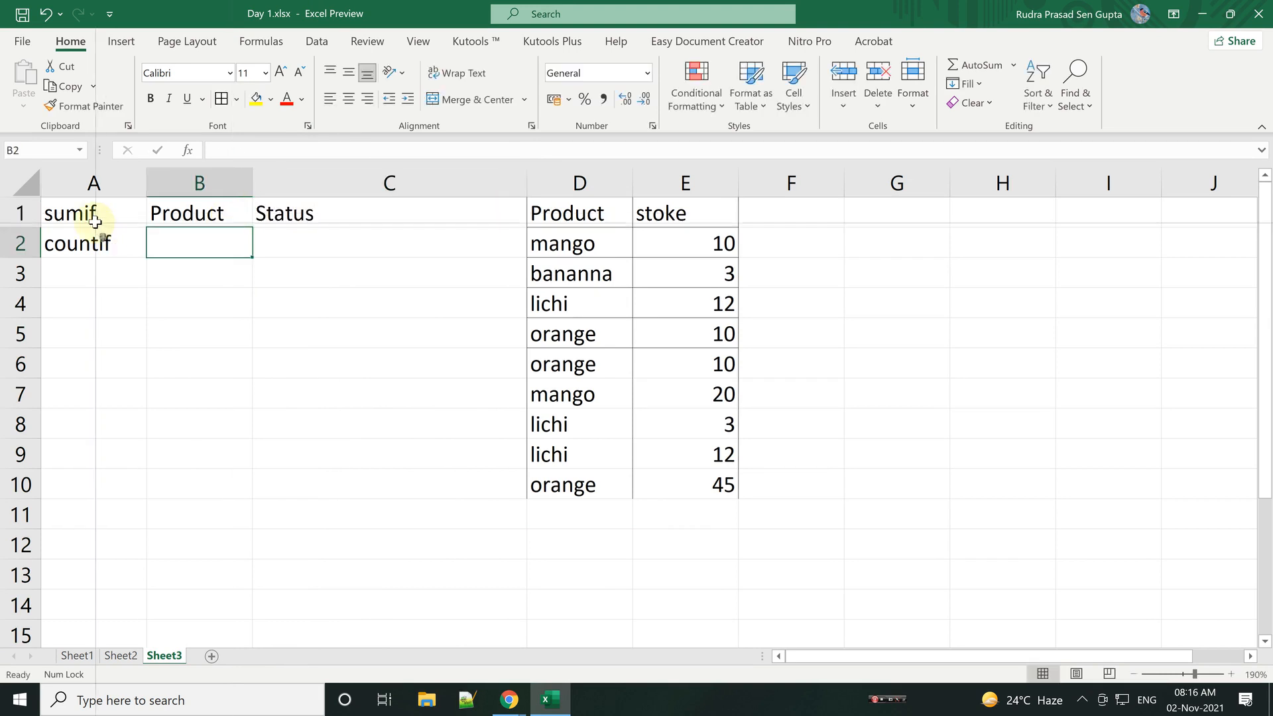
# Step: Move the sumif and countif labels from A1:A2 down to A2:A3
pyautogui.moveTo(91, 222); pyautogui.dragTo(99, 245)
pyautogui.hotkey('ctrl', 'c')
pyautogui.click(93, 246)
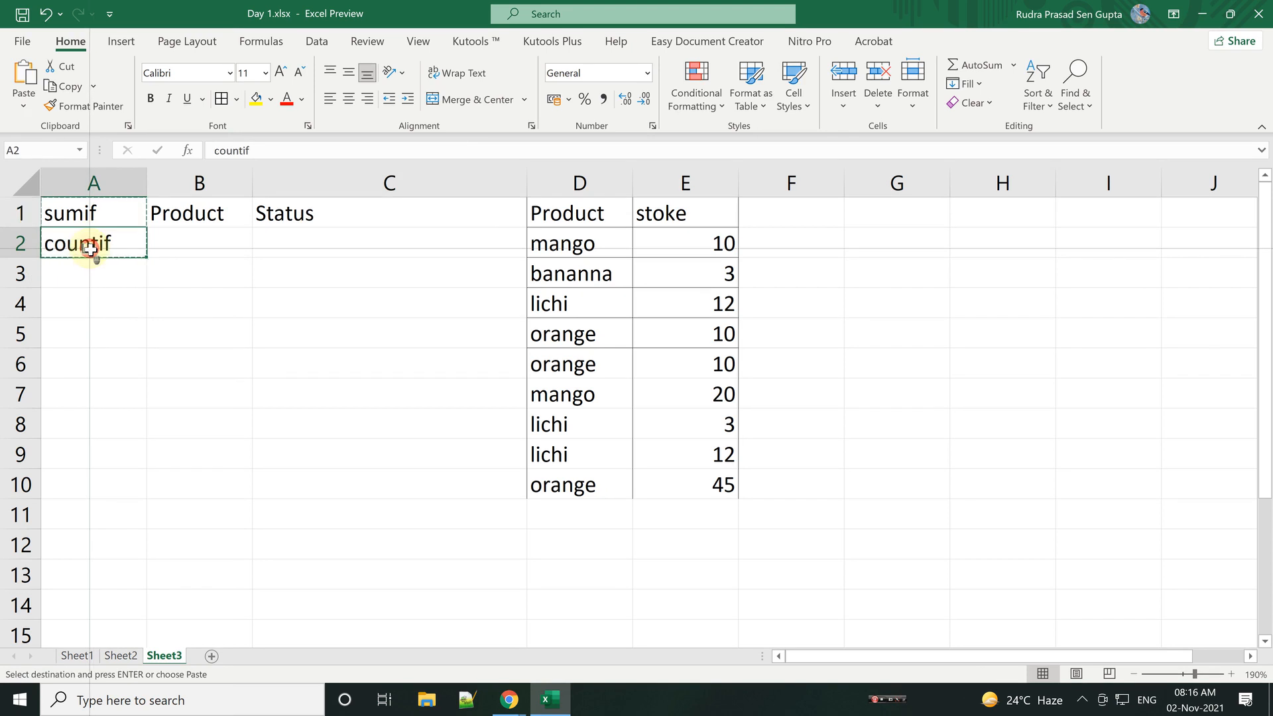
pyautogui.hotkey('ctrl', 'v')
# Step: Enter mango as the product in B2 beside the sumif label
pyautogui.click(179, 250)
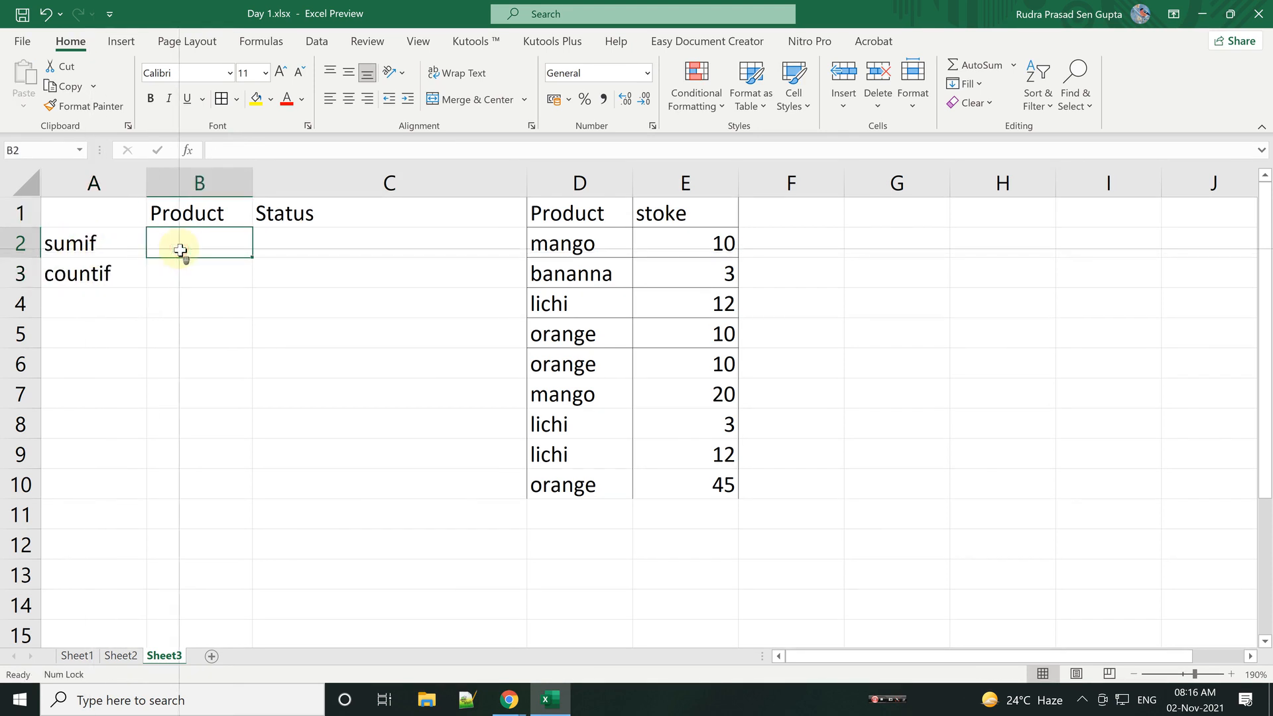
pyautogui.write('mango')
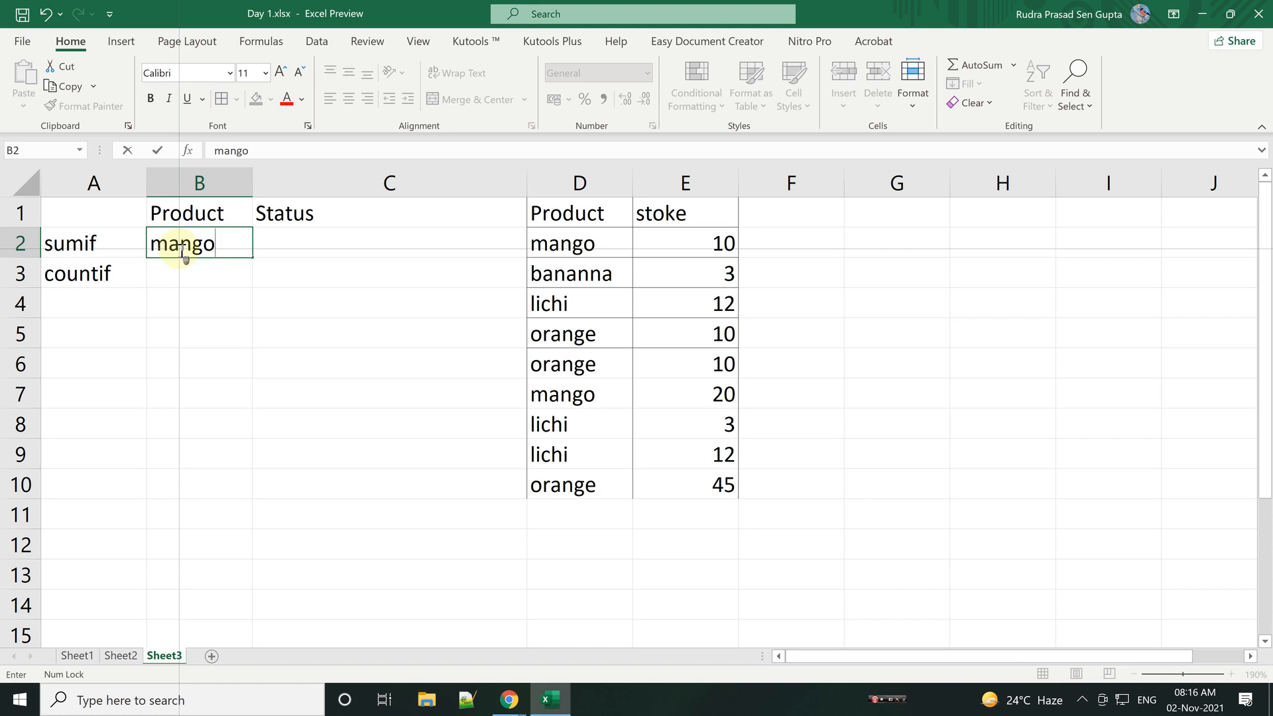
pyautogui.press('Tab')
# Step: Enter =SUMIF($D$2:$D$10,B2,E2:E10) in C2 to total mango's stoke, with the product range as an absolute reference
pyautogui.write('=sumi')
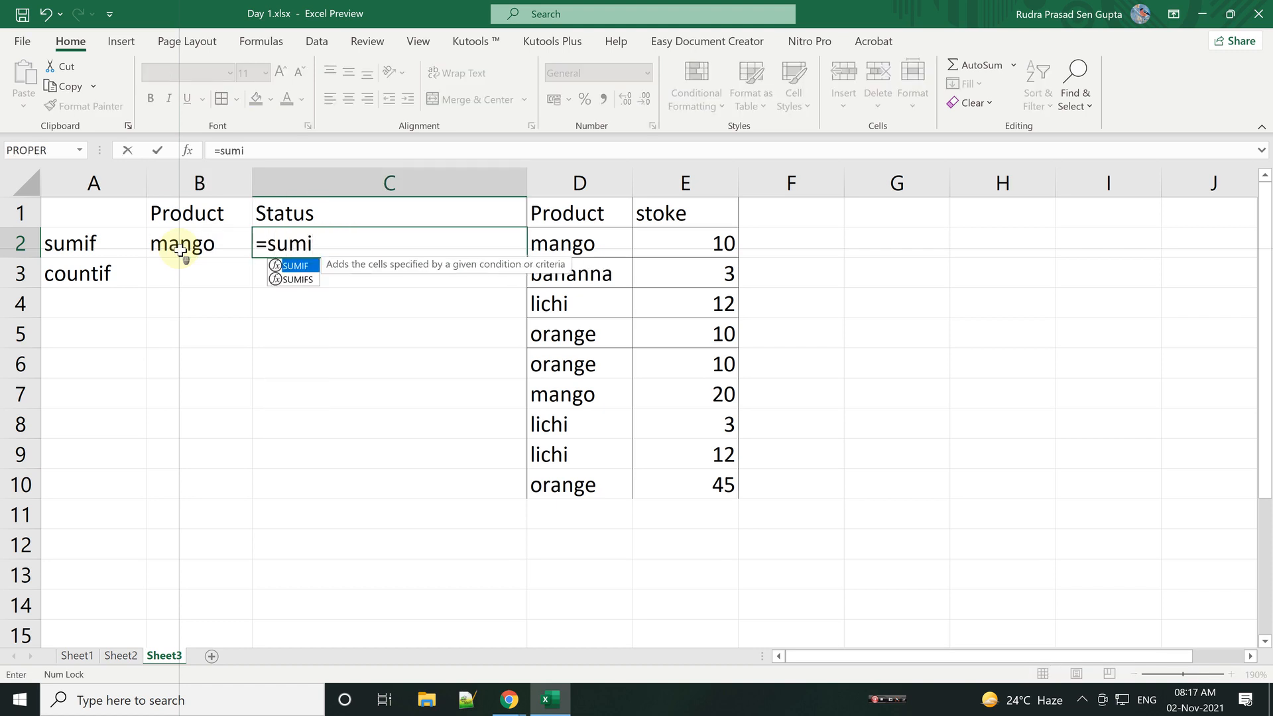
pyautogui.write('f')
pyautogui.press('Tab')
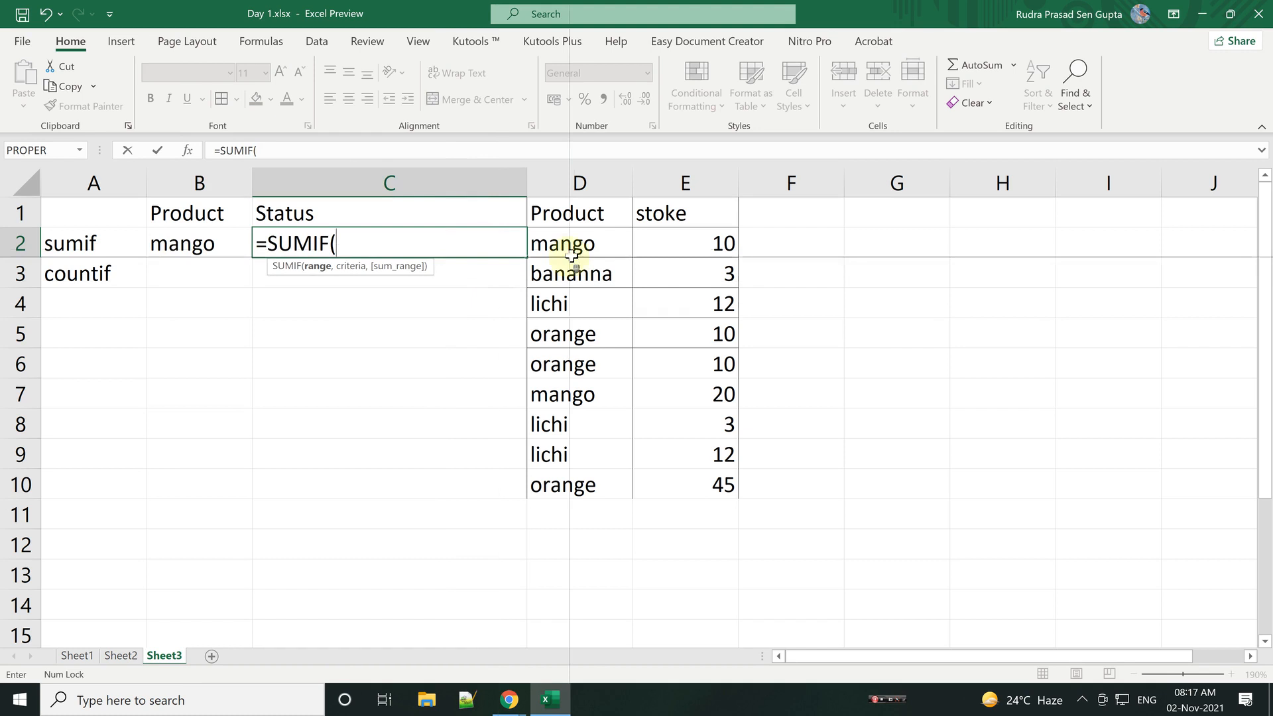
pyautogui.moveTo(582, 243); pyautogui.dragTo(596, 486)
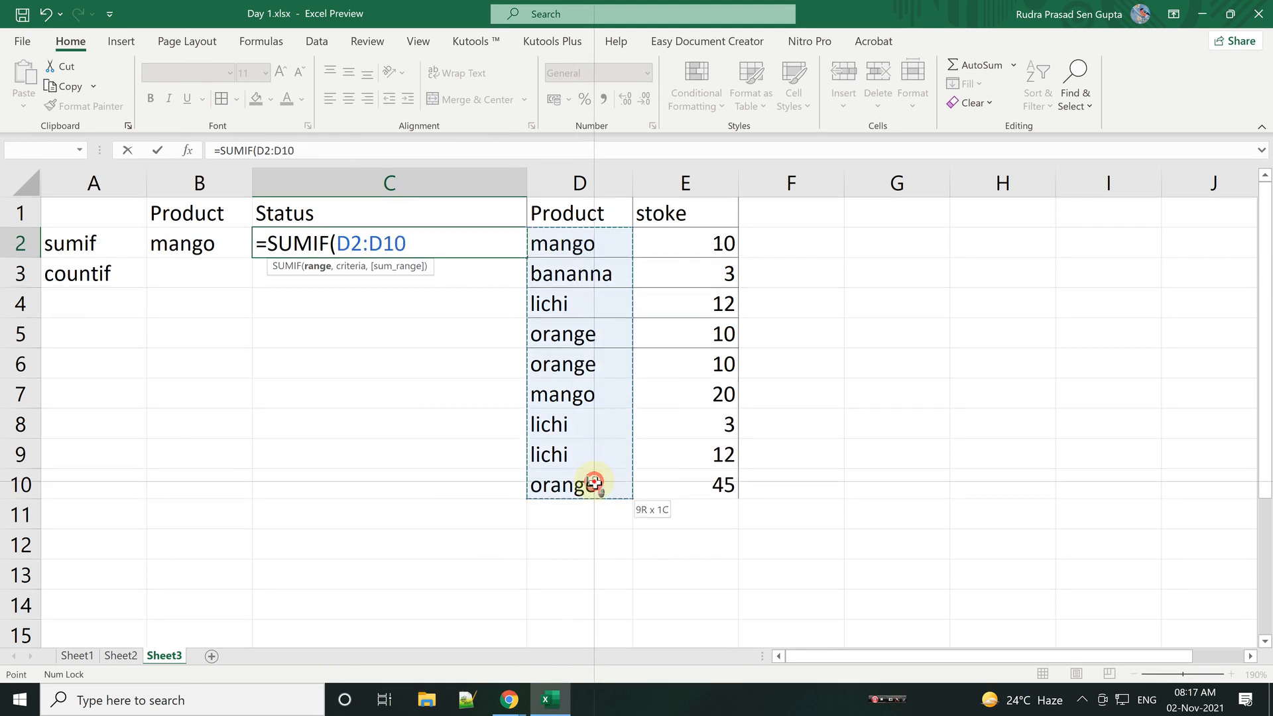
pyautogui.press('F4')
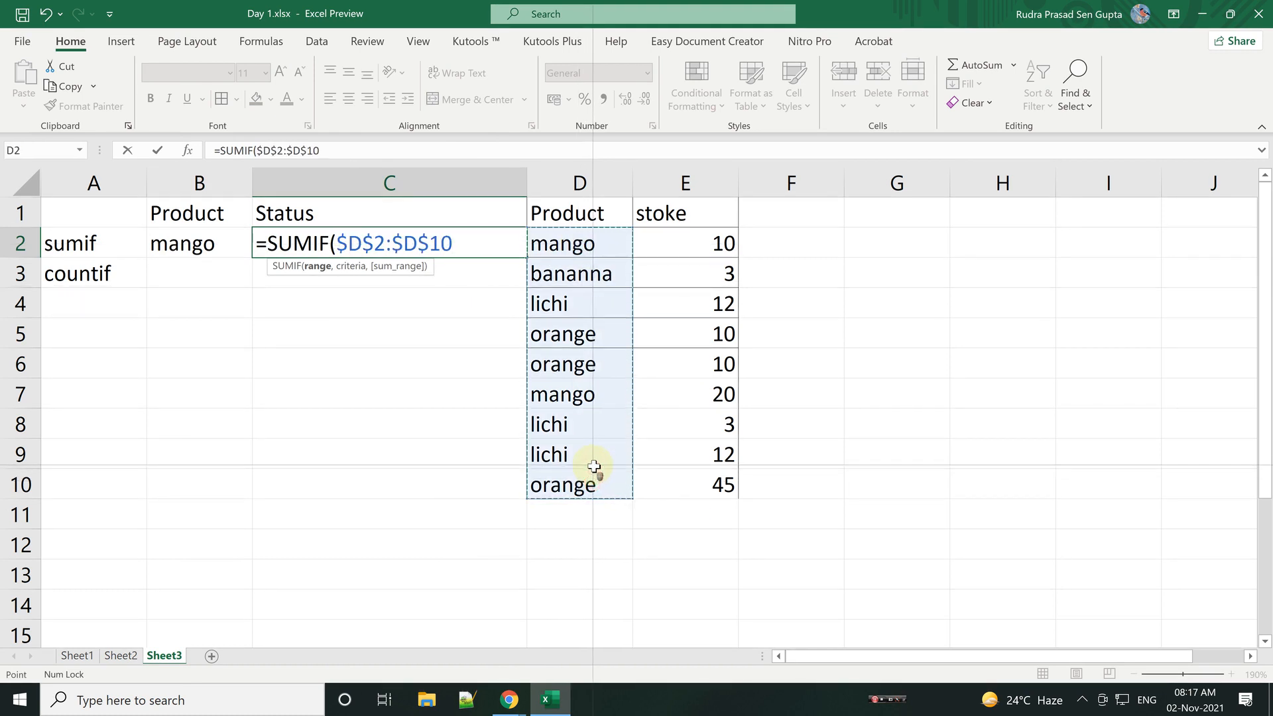
pyautogui.write(',')
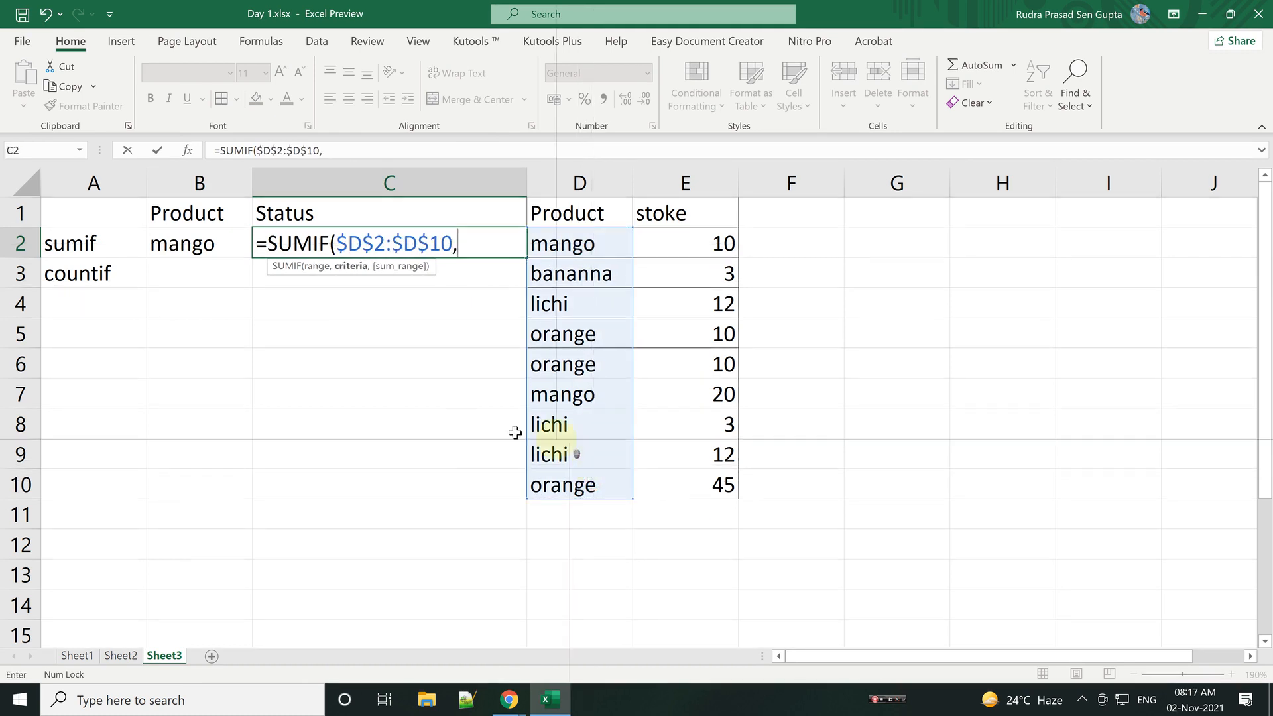
pyautogui.click(199, 245)
pyautogui.write(',')
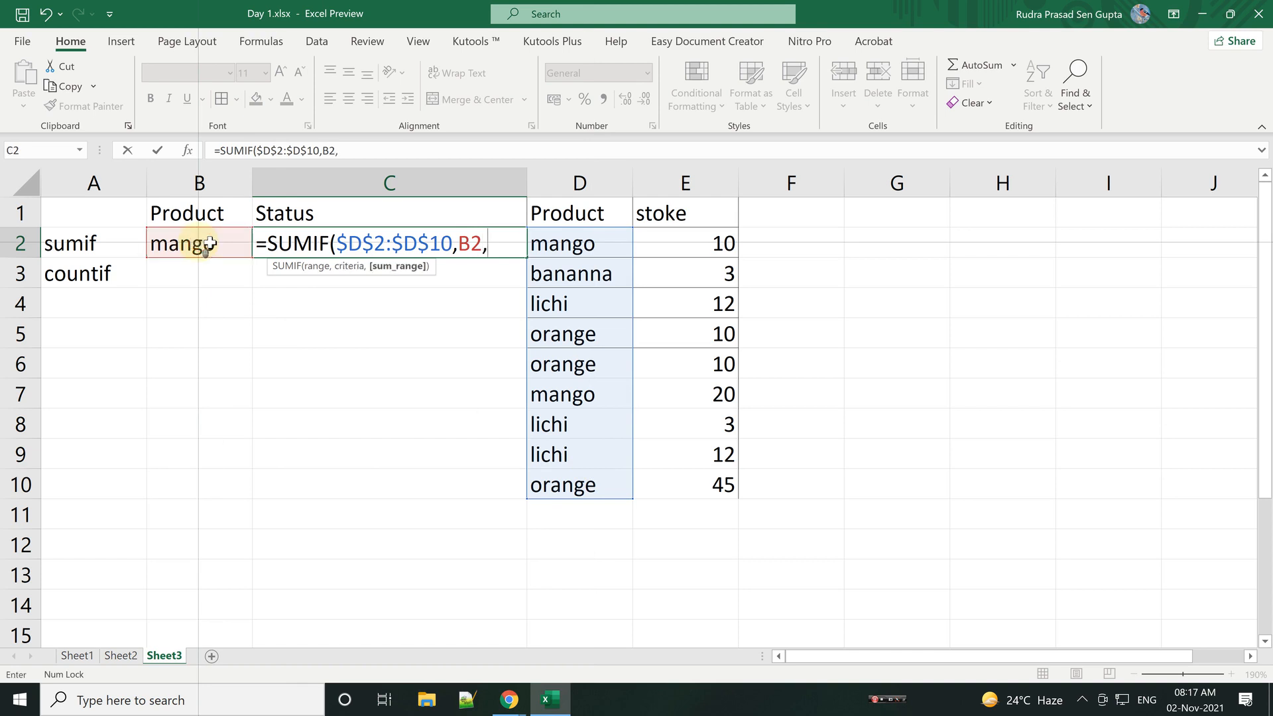
pyautogui.moveTo(691, 247); pyautogui.dragTo(696, 477)
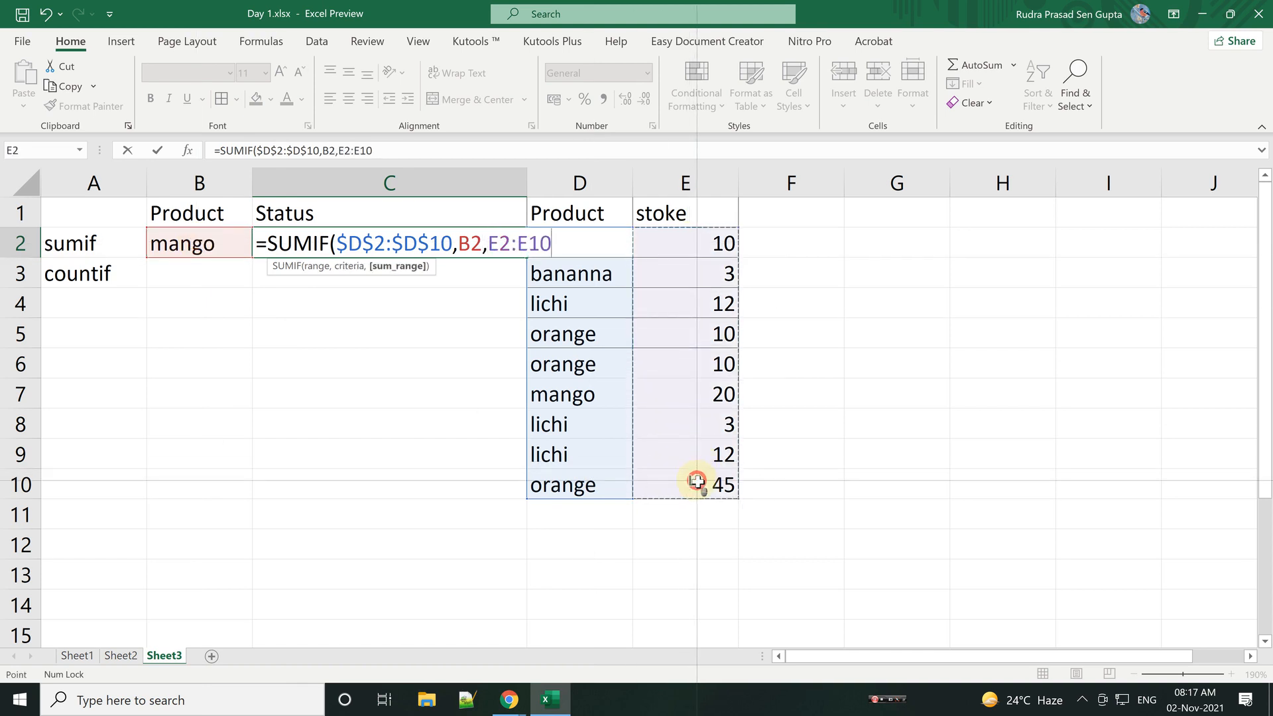
pyautogui.press('Tab')
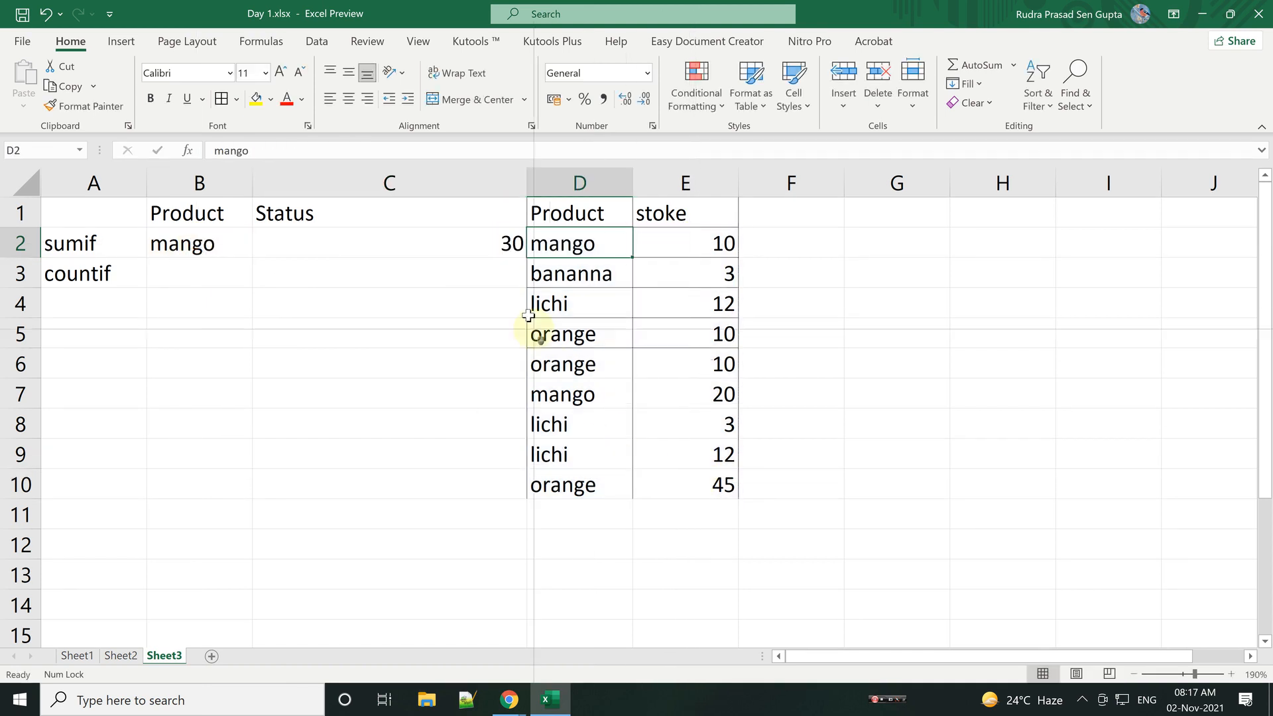
# Step: Apply all borders to B1:C10 in an orange line color
pyautogui.moveTo(201, 218); pyautogui.dragTo(449, 484)
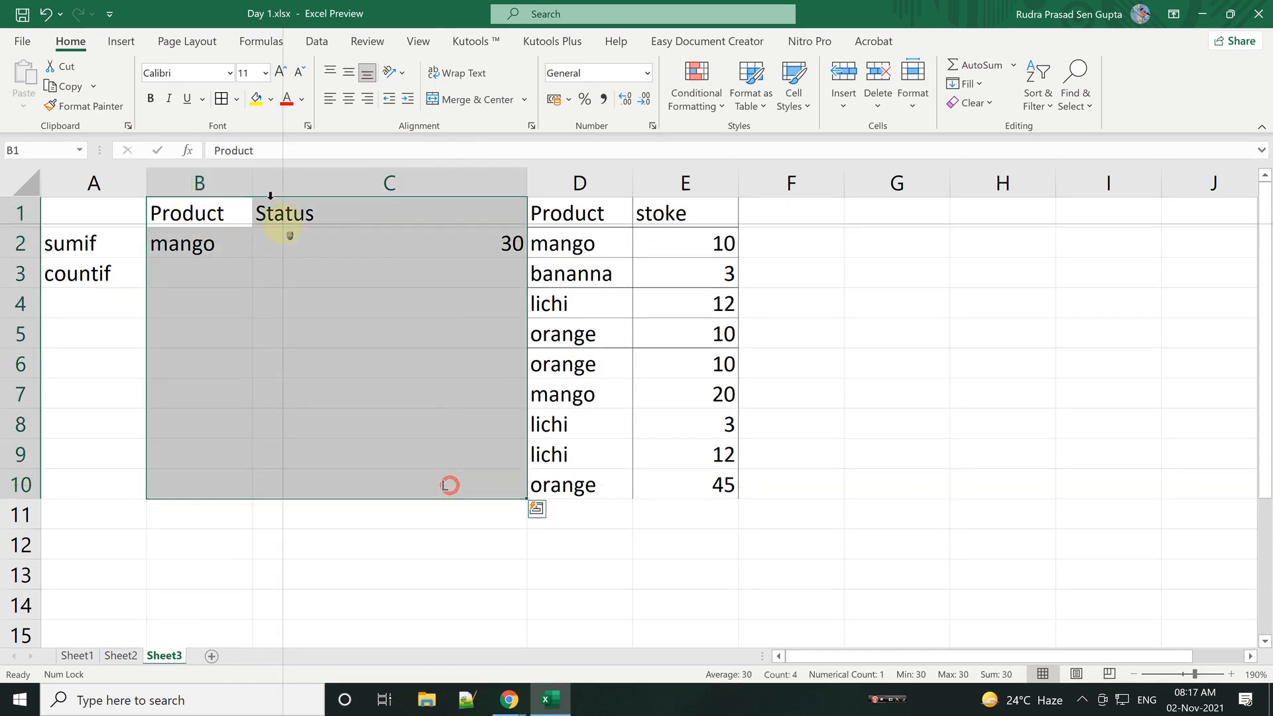
pyautogui.click(221, 98)
pyautogui.click(238, 103)
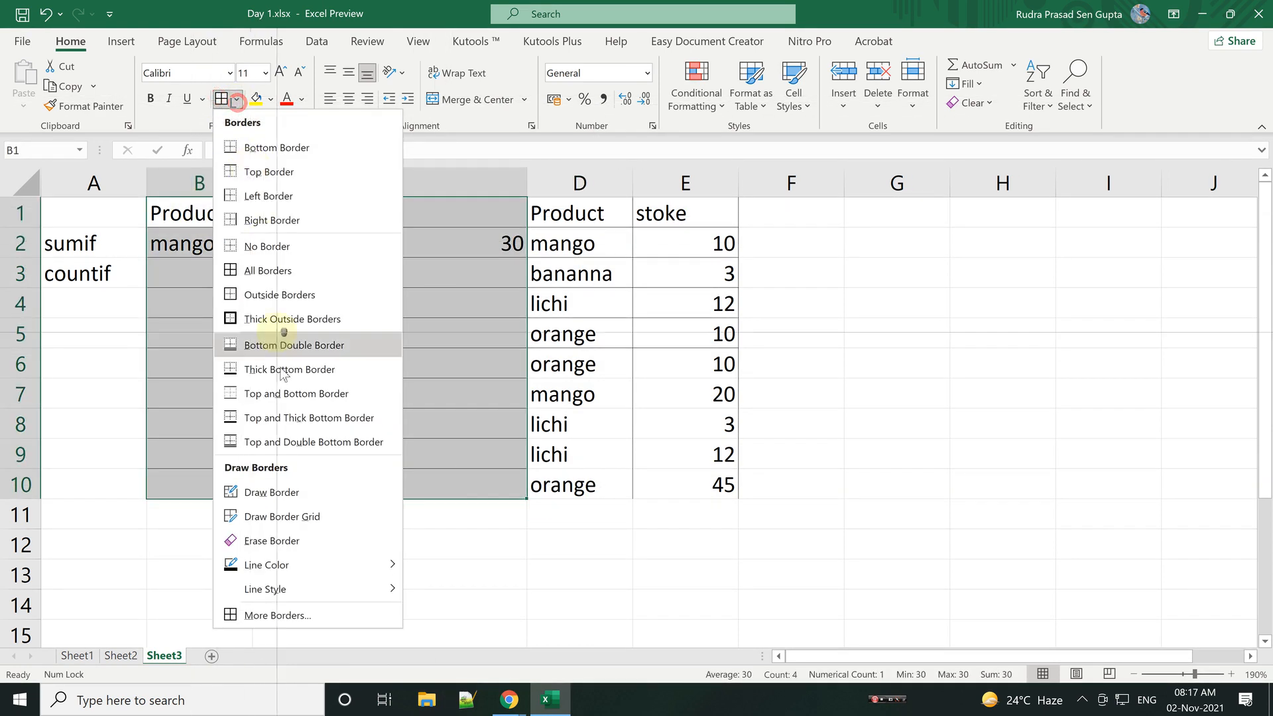
pyautogui.moveTo(303, 565)
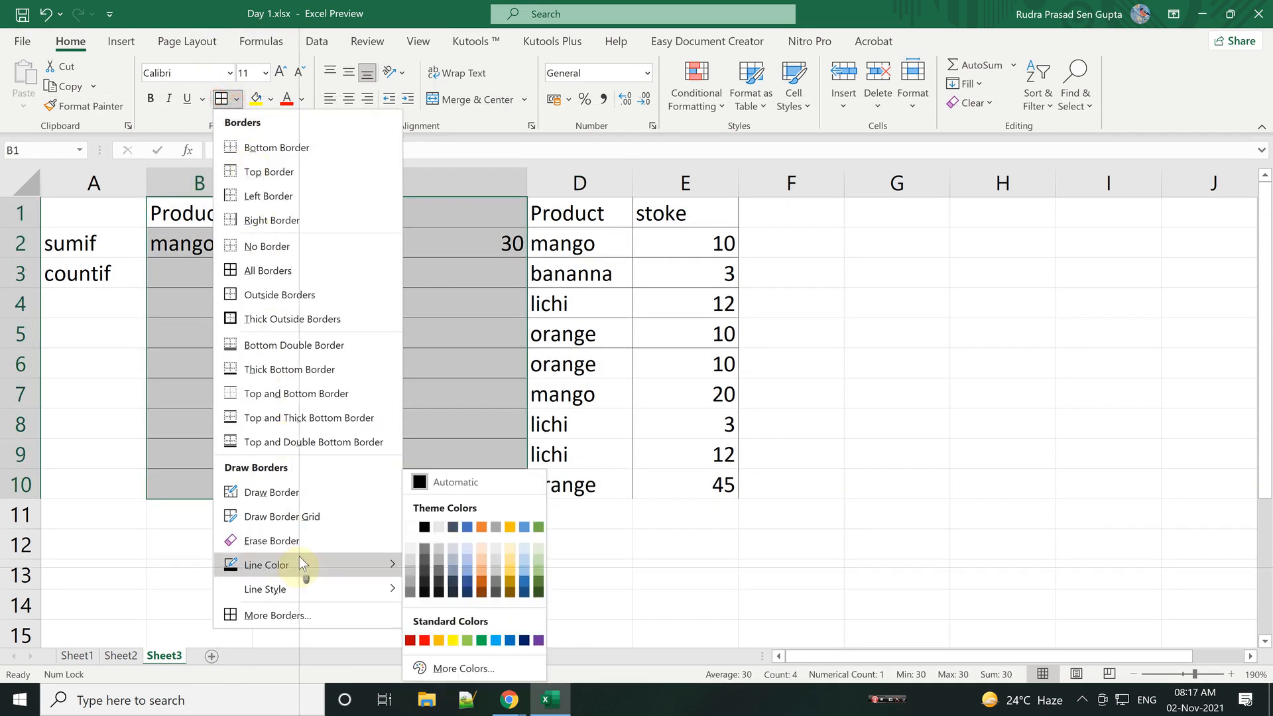
pyautogui.click(482, 569)
pyautogui.moveTo(183, 205)
pyautogui.mouseDown()
pyautogui.moveTo(349, 400)
pyautogui.moveTo(483, 481)
pyautogui.mouseUp()
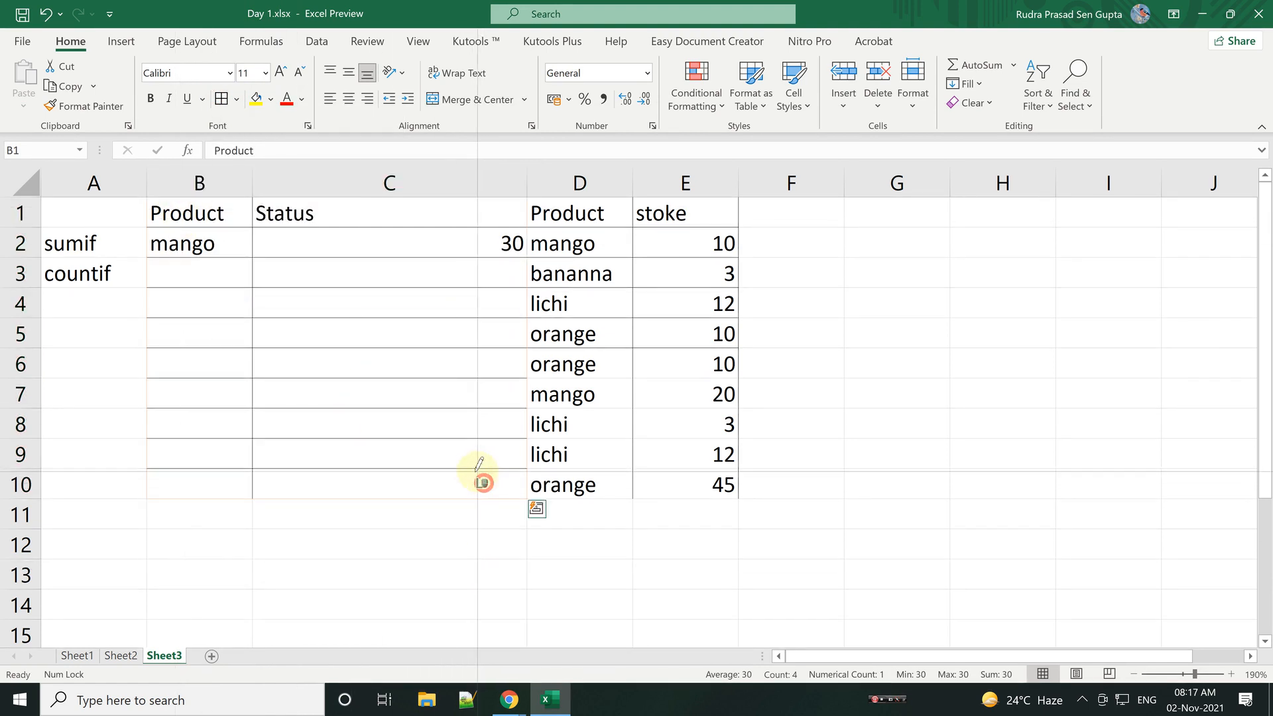
pyautogui.click(222, 99)
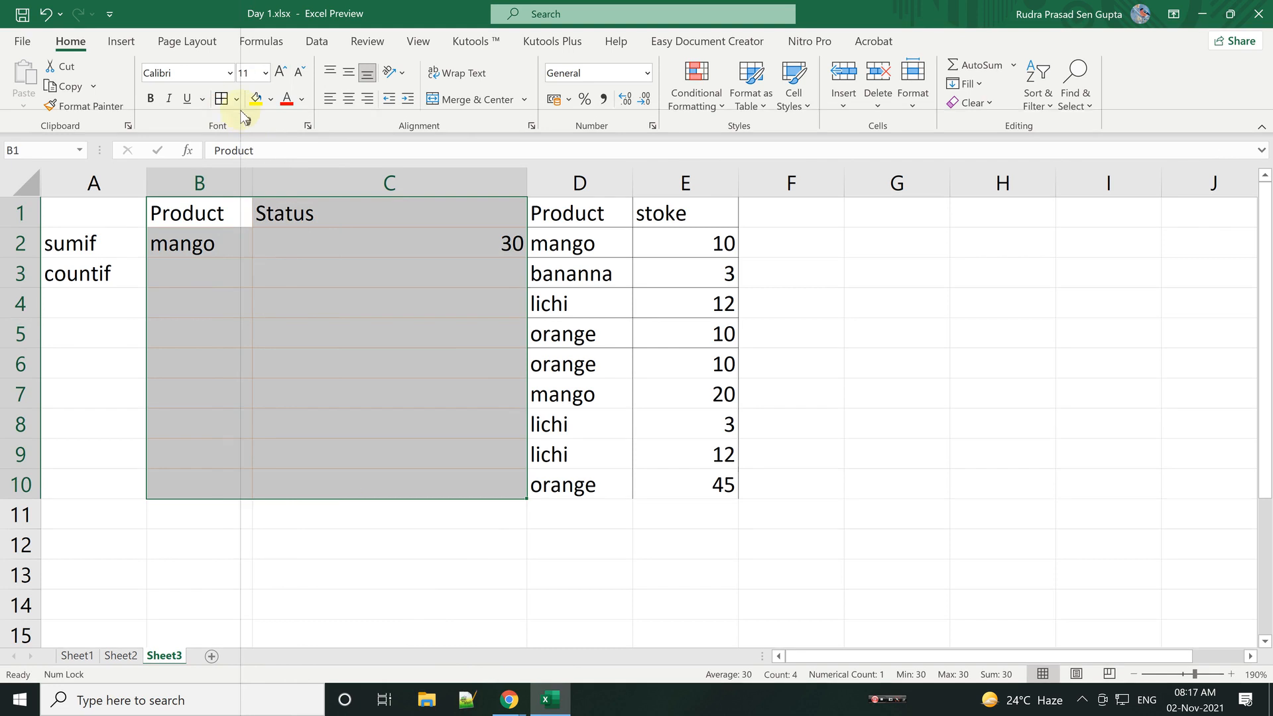
# Step: Apply all borders in a heavier solid orange line style to B1:C10 and to the product and stoke table D1:E10
pyautogui.click(350, 355)
pyautogui.moveTo(201, 212); pyautogui.dragTo(458, 479)
pyautogui.click(236, 99)
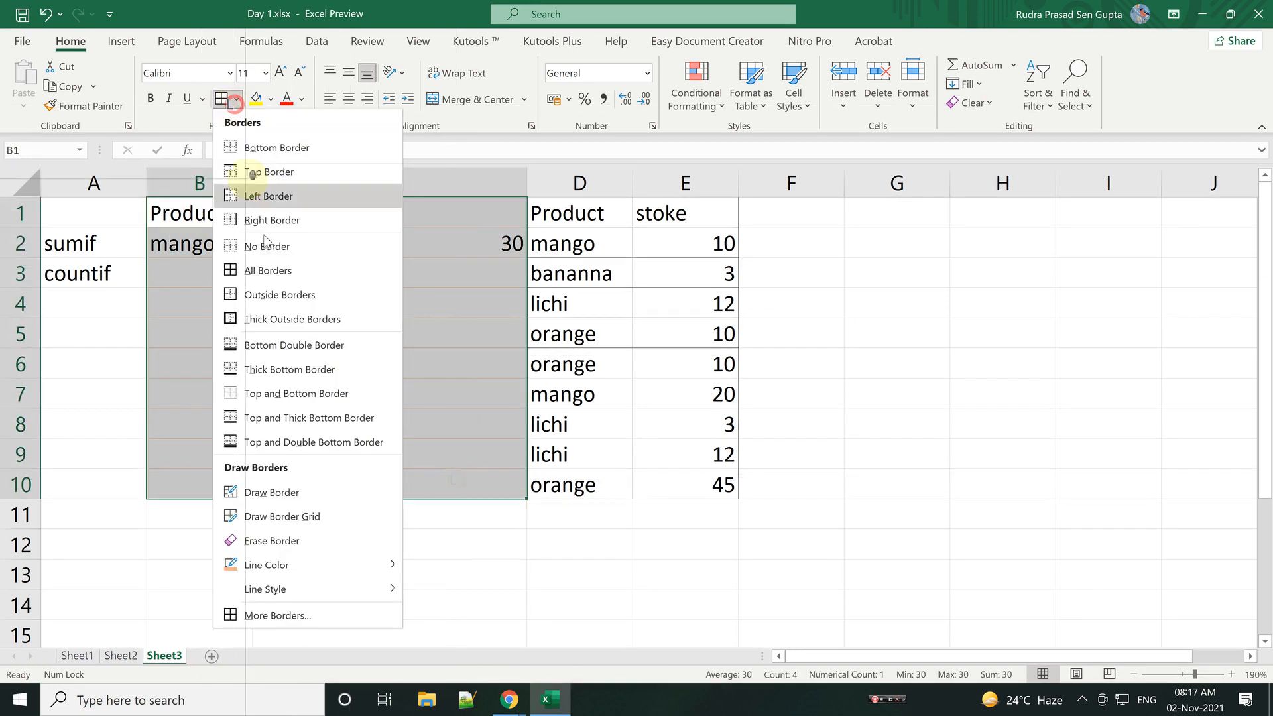
pyautogui.moveTo(323, 592)
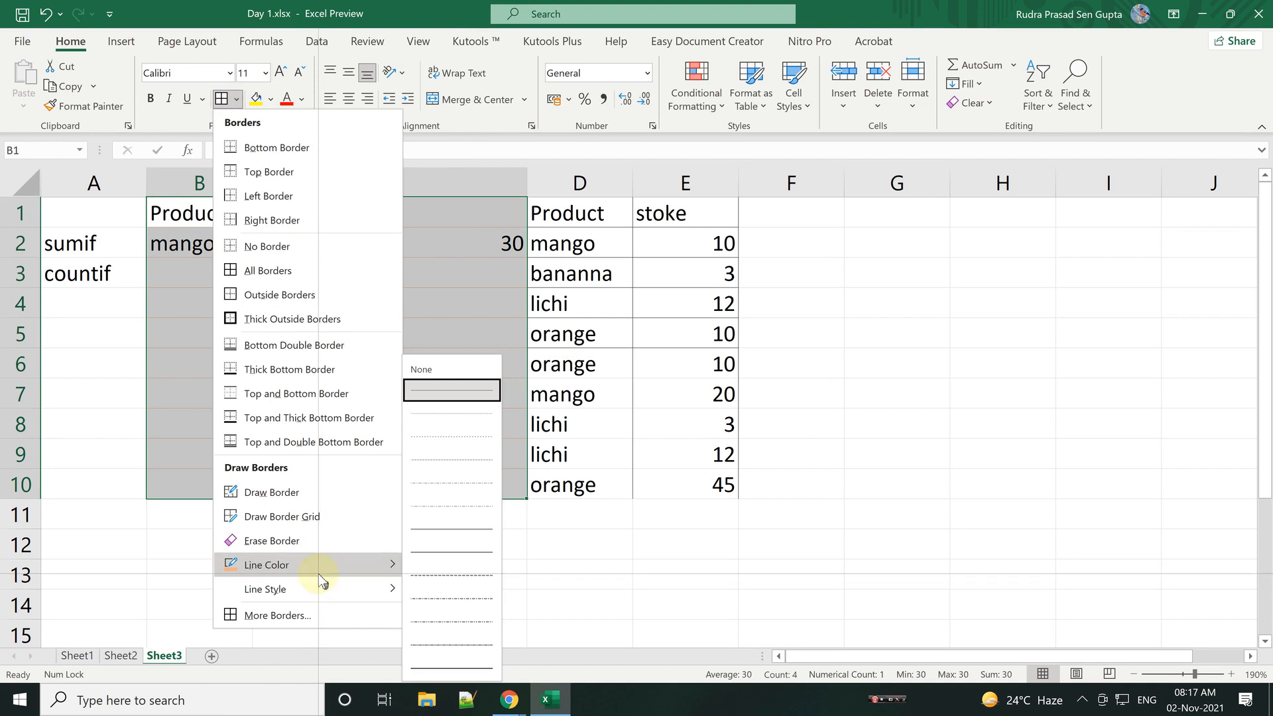
pyautogui.click(455, 665)
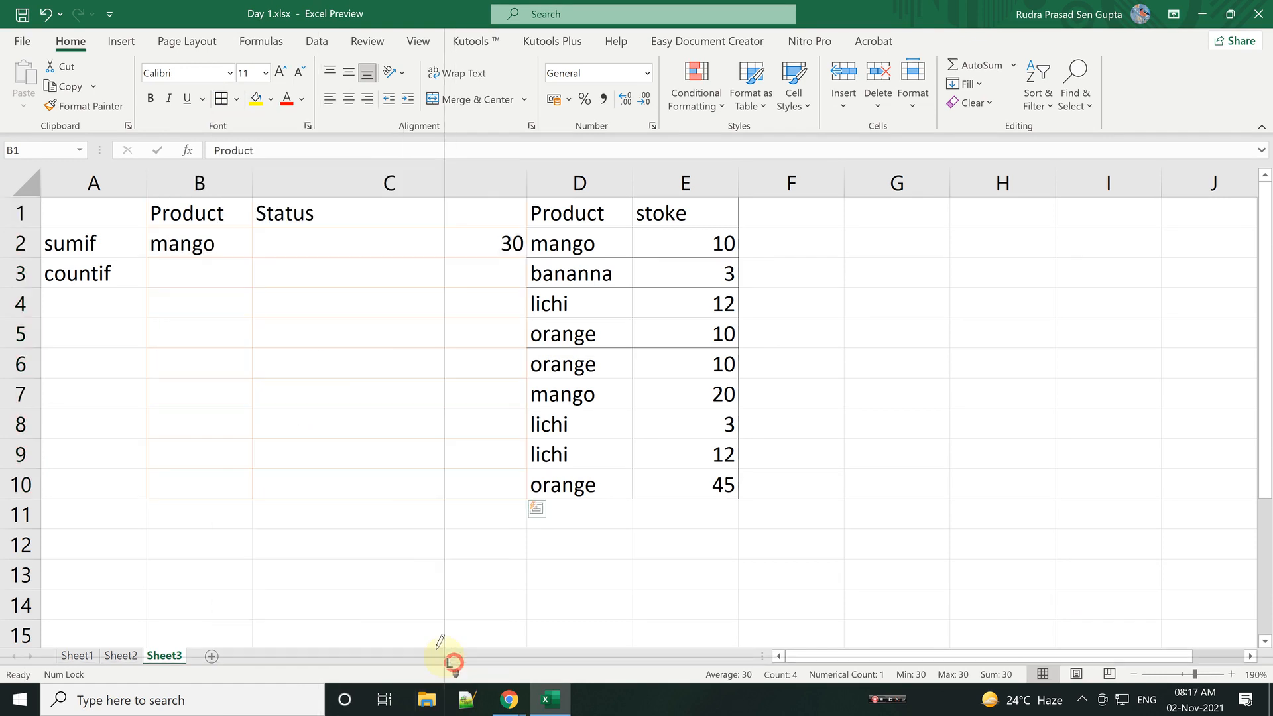
pyautogui.moveTo(176, 217)
pyautogui.mouseDown()
pyautogui.moveTo(379, 440)
pyautogui.moveTo(471, 494)
pyautogui.mouseUp()
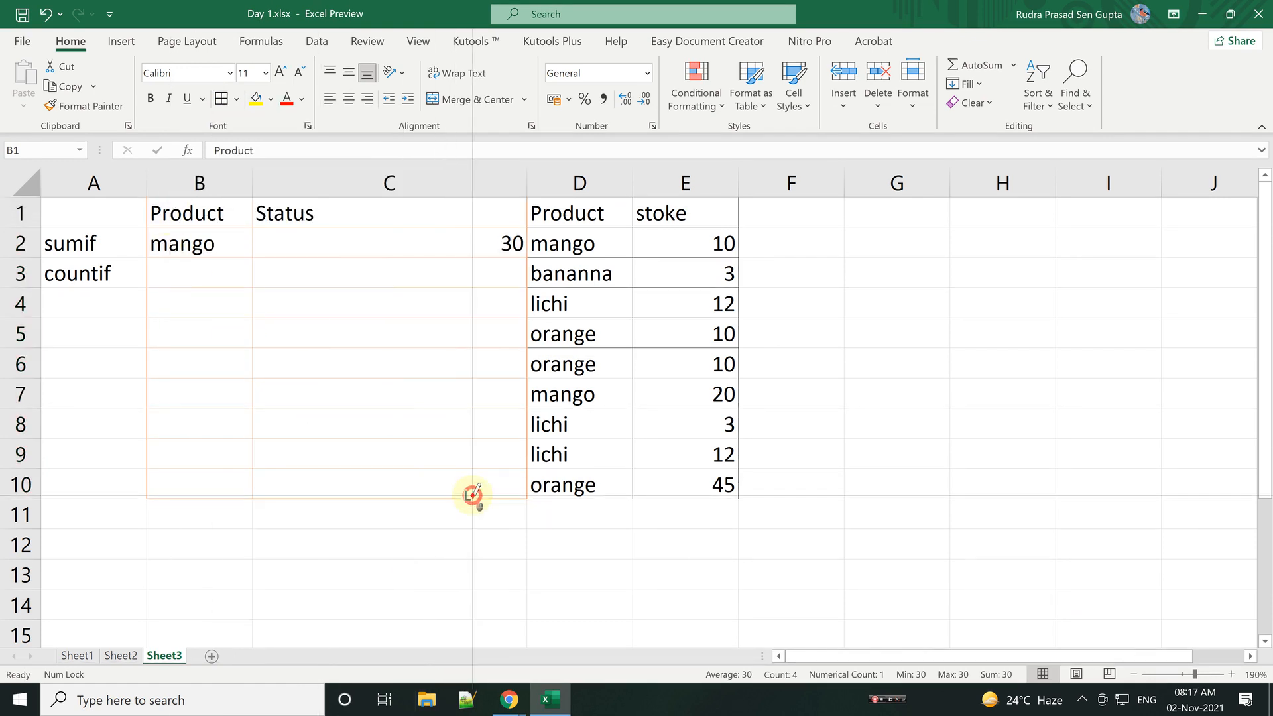
pyautogui.click(220, 99)
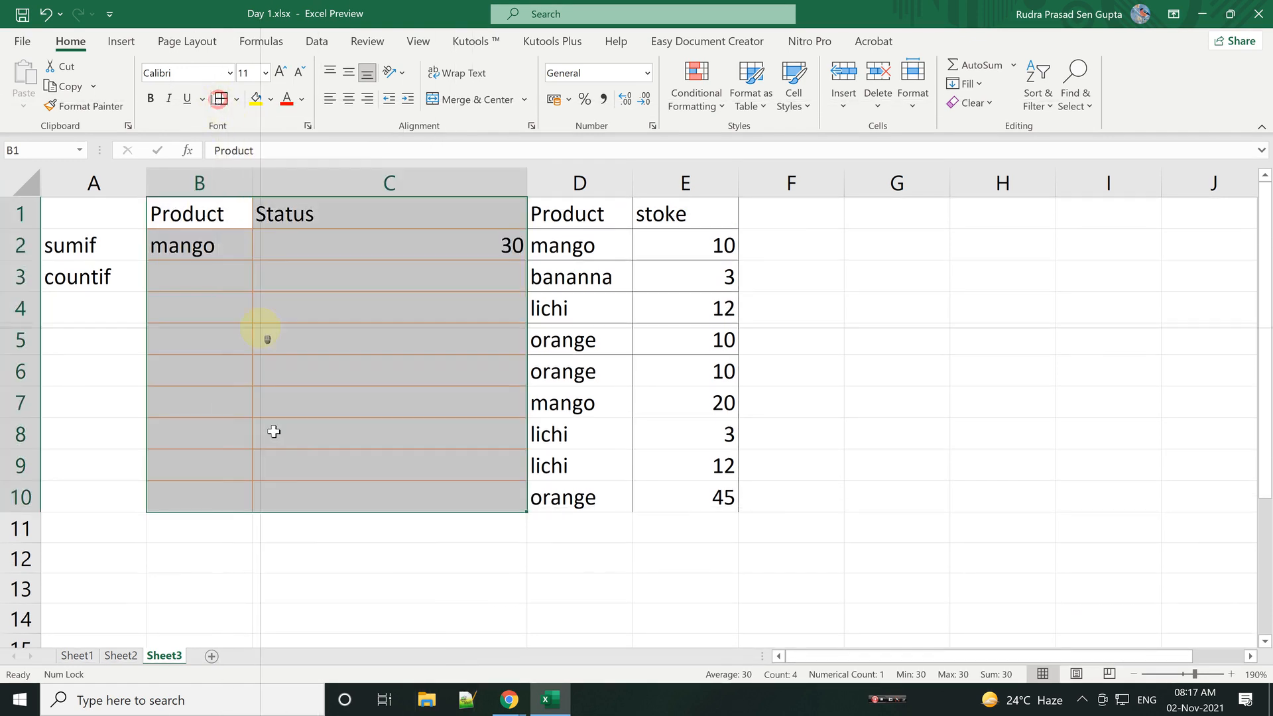
pyautogui.click(506, 569)
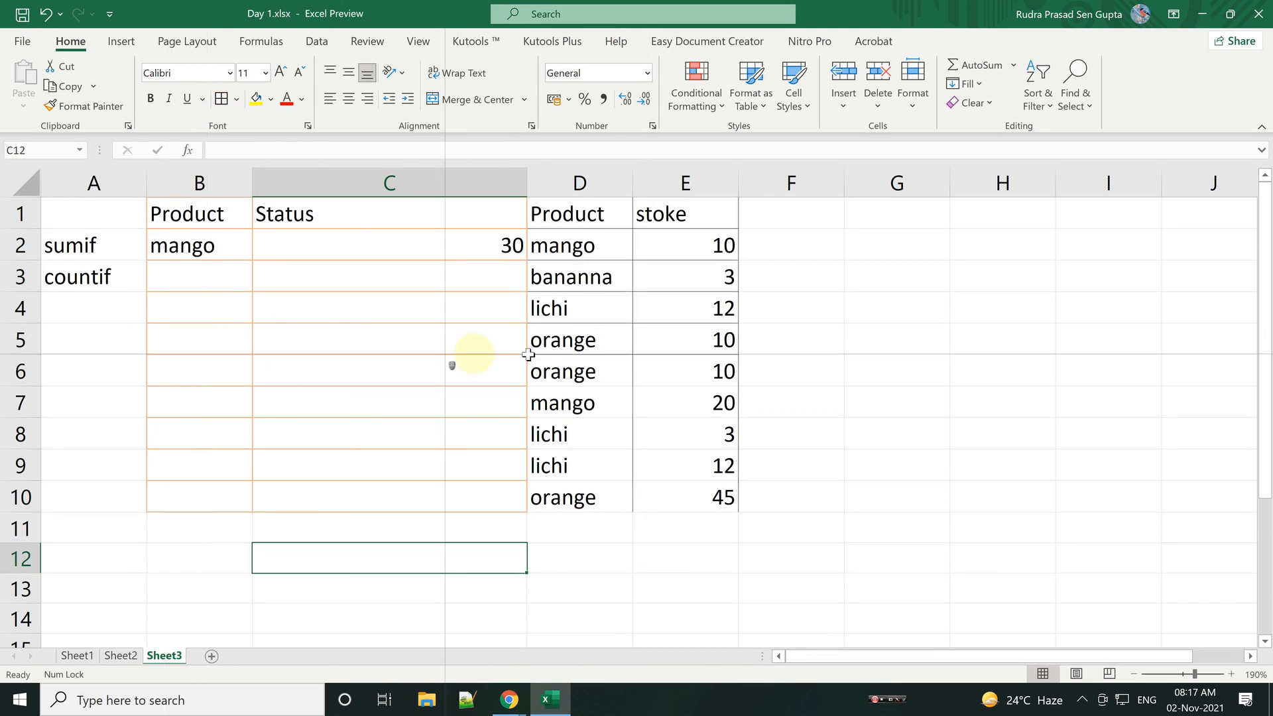
pyautogui.moveTo(560, 214); pyautogui.dragTo(728, 494)
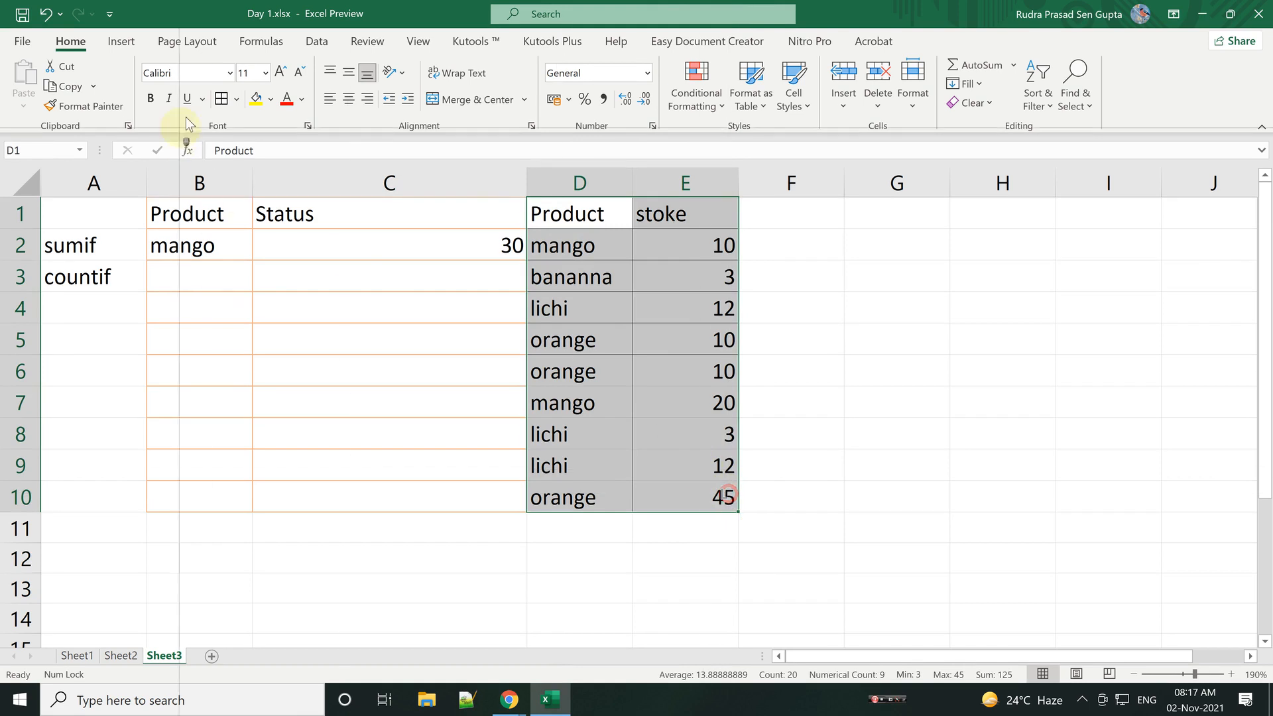
pyautogui.click(221, 99)
# Step: Enter mango as the product in B3 beside the countif label
pyautogui.click(203, 281)
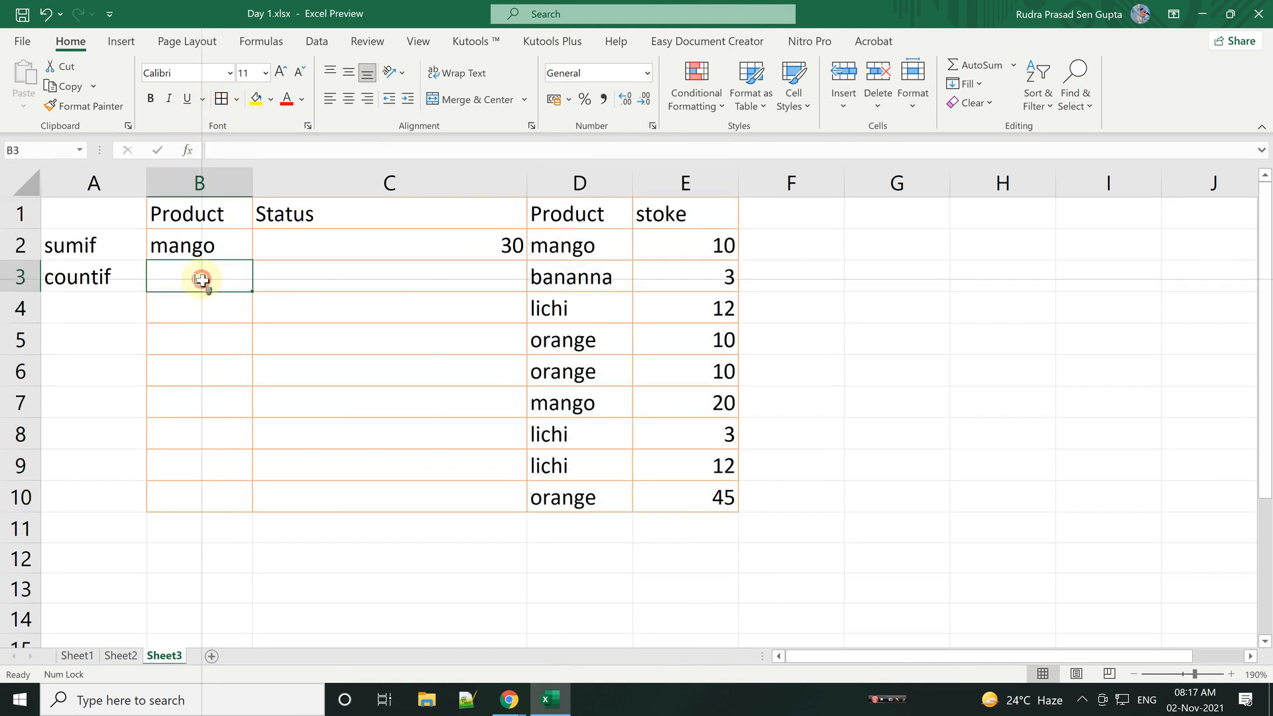
pyautogui.write('man')
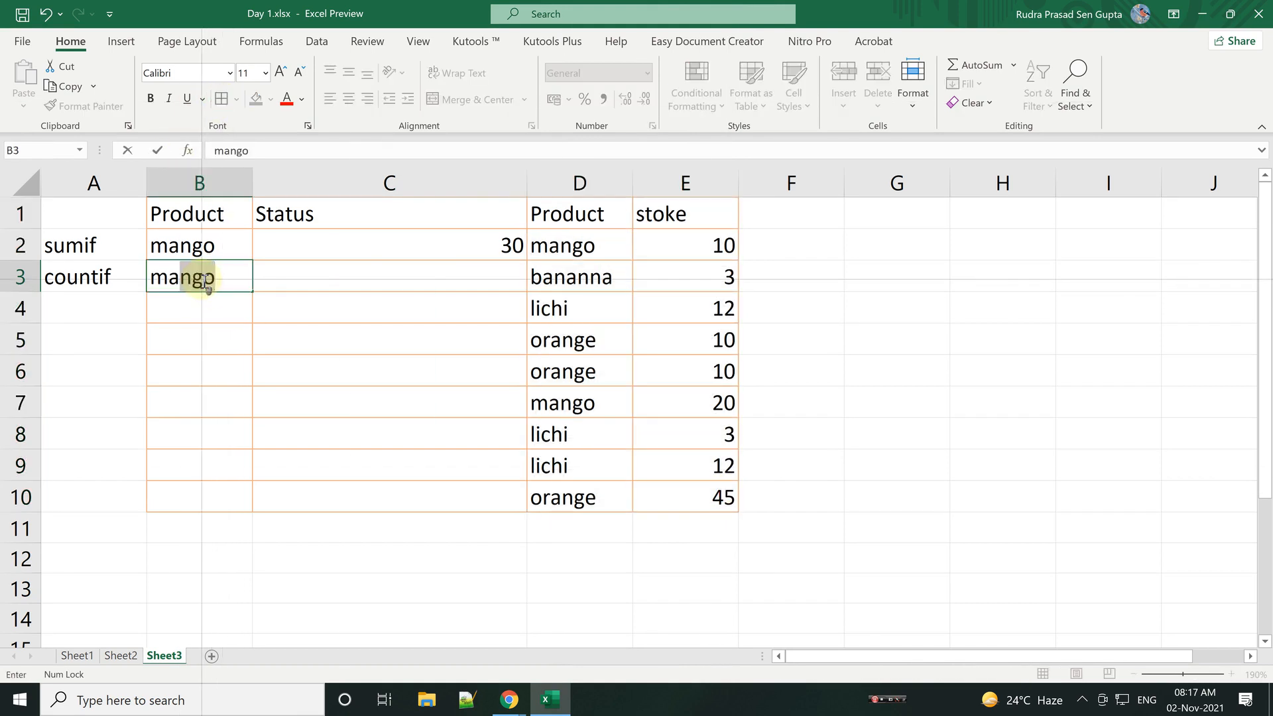
pyautogui.press('Tab')
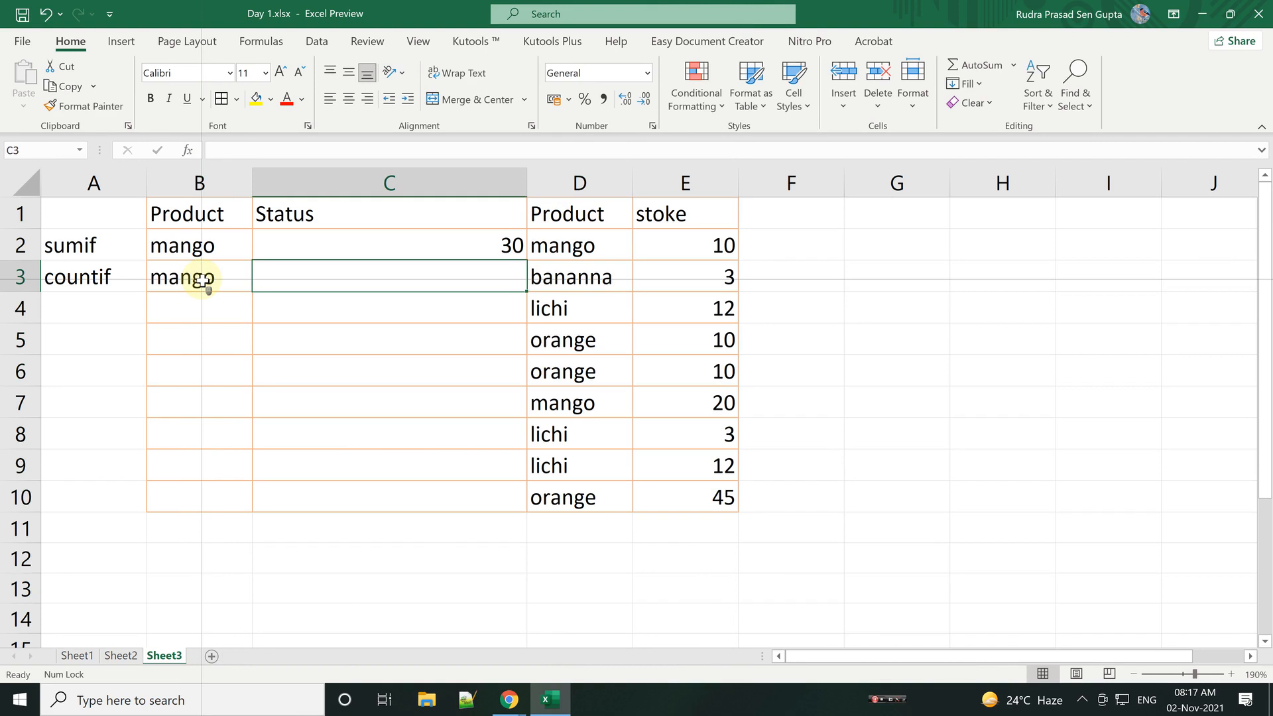
# Step: Enter =COUNTIF($D$2:$D$10,B3) in C3 to count mango's entries, with the product range as an absolute reference
pyautogui.write('=')
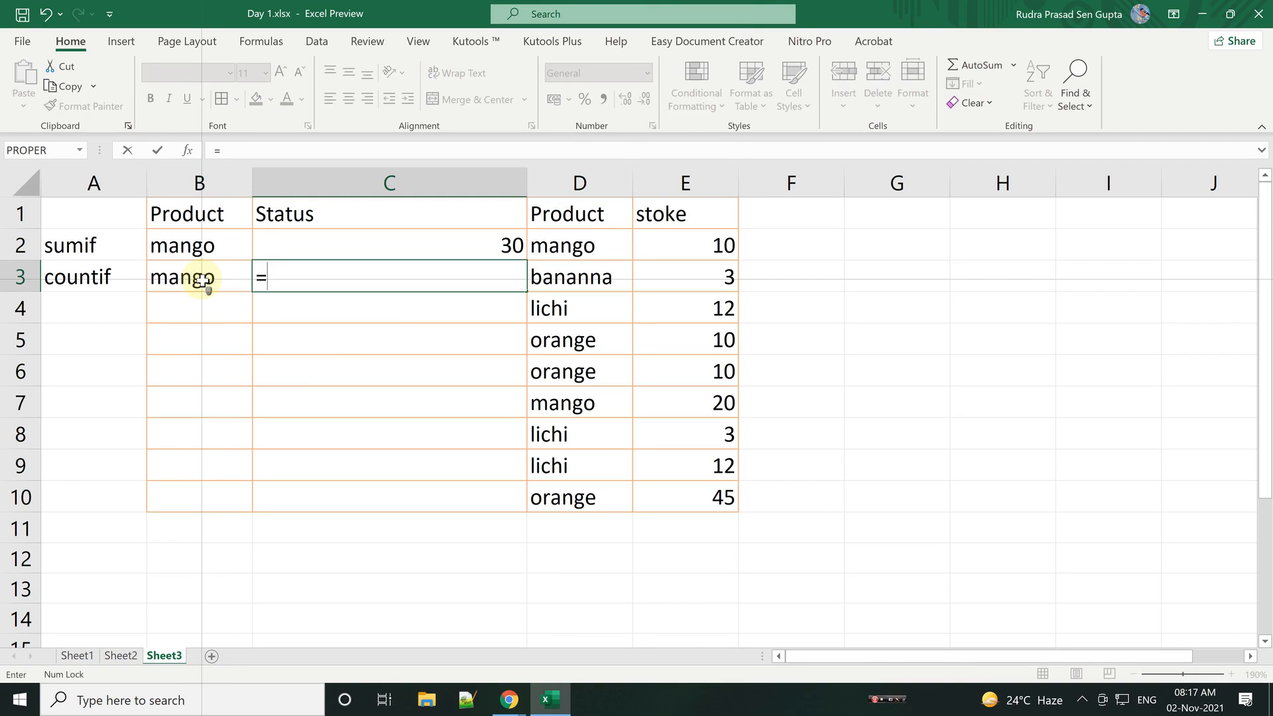
pyautogui.write('co')
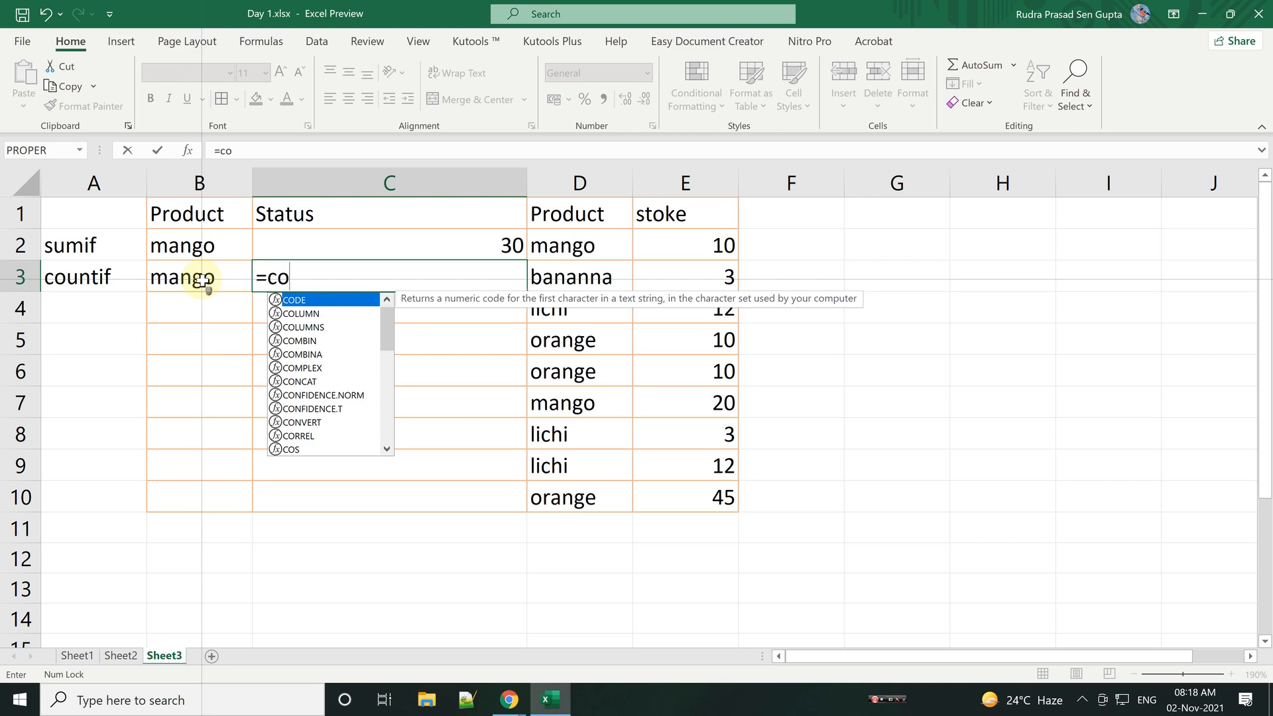
pyautogui.write('untif')
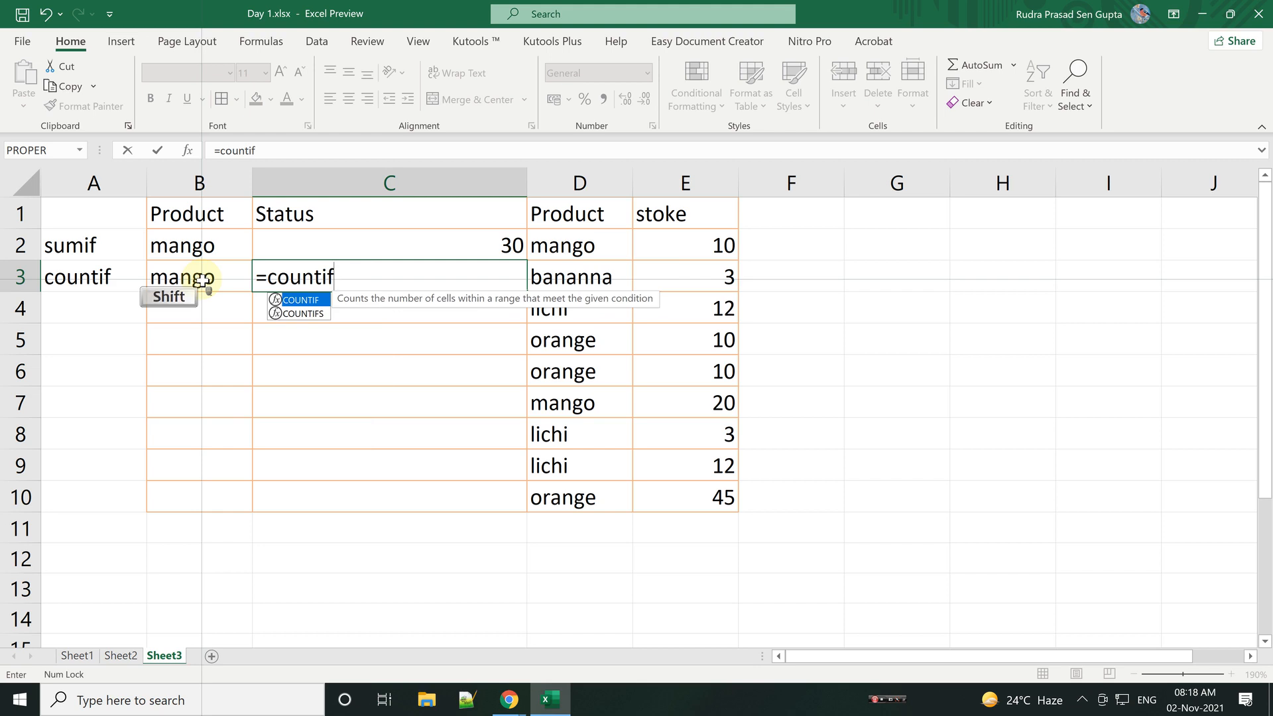
pyautogui.write('(')
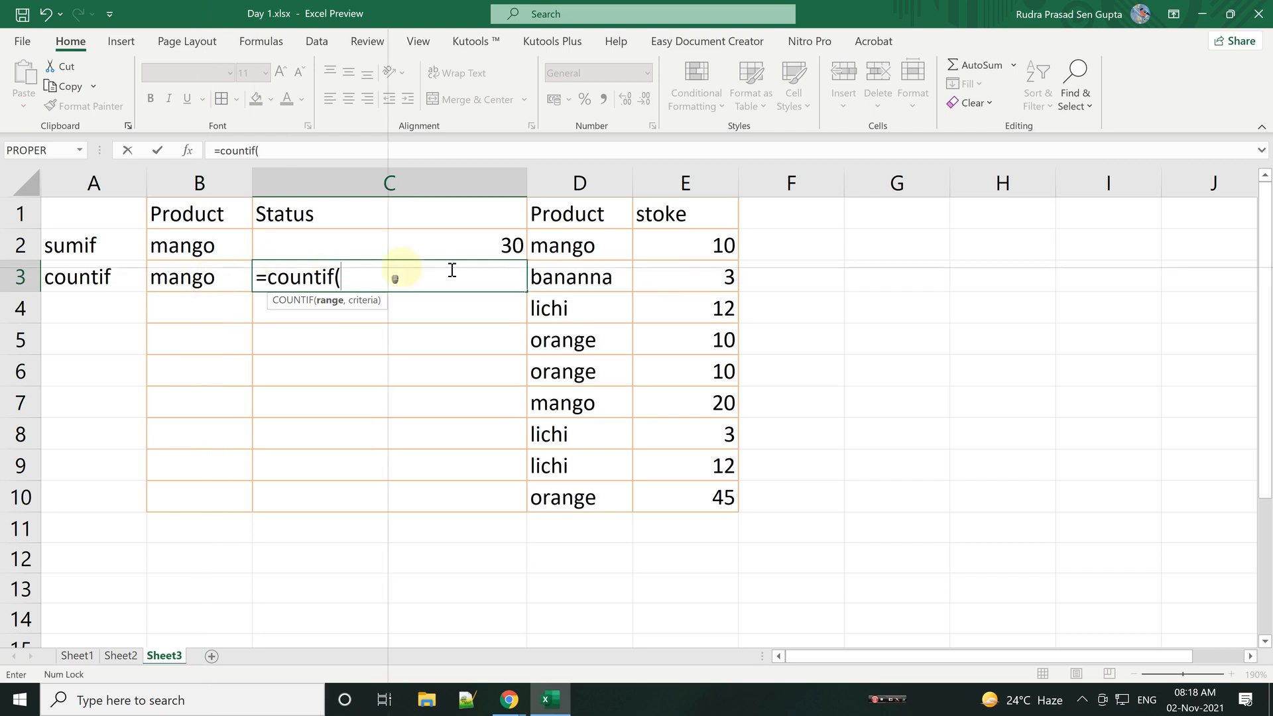
pyautogui.moveTo(568, 247); pyautogui.dragTo(597, 502)
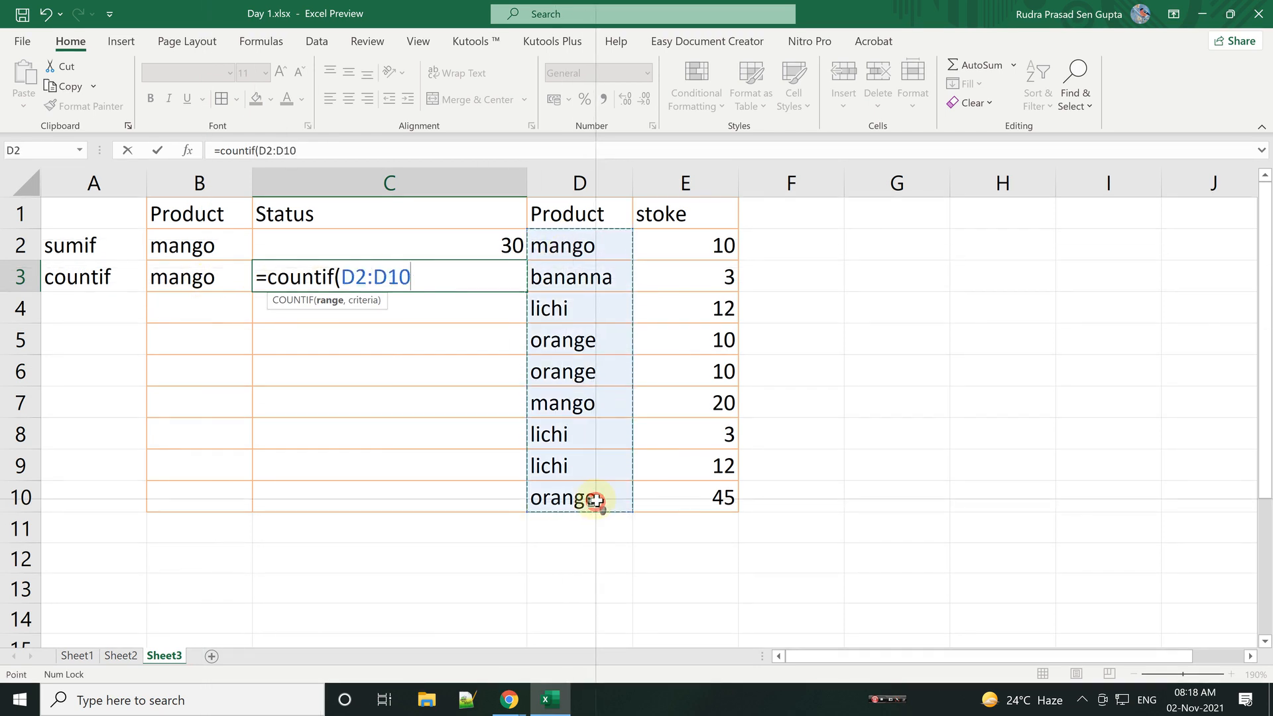
pyautogui.press('F4')
pyautogui.write(',')
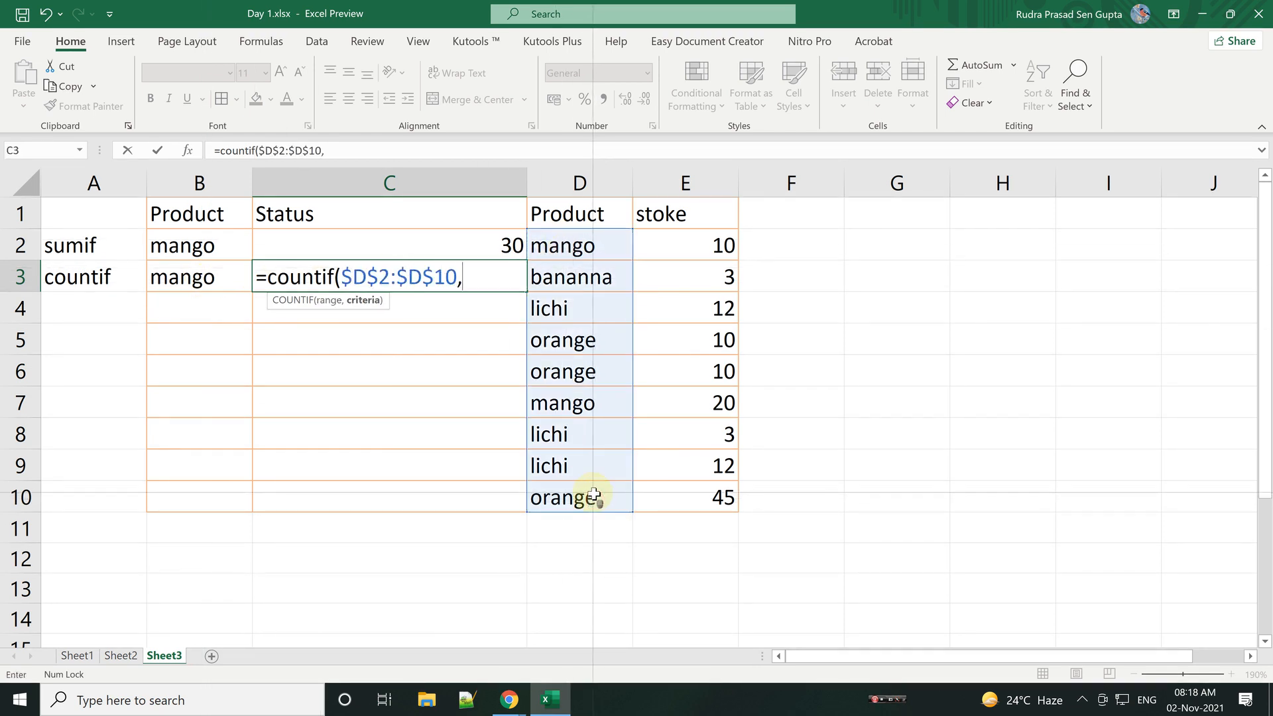
pyautogui.click(192, 278)
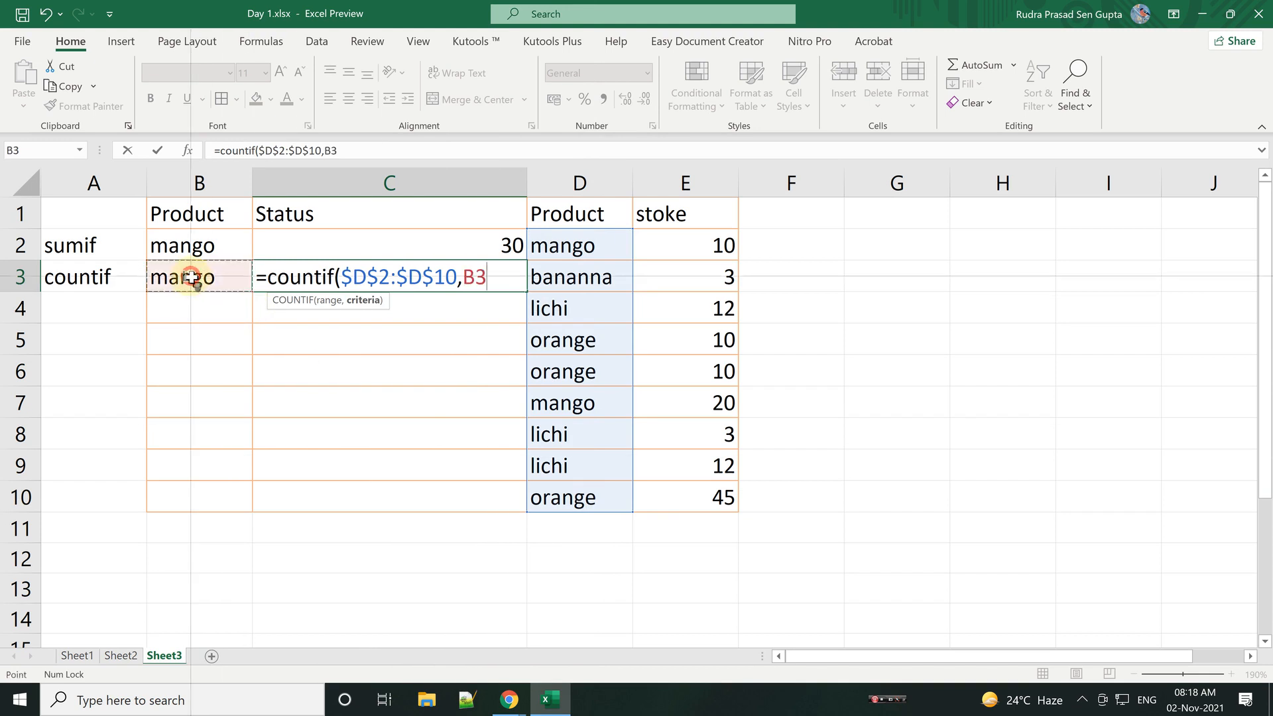
pyautogui.press('shift')
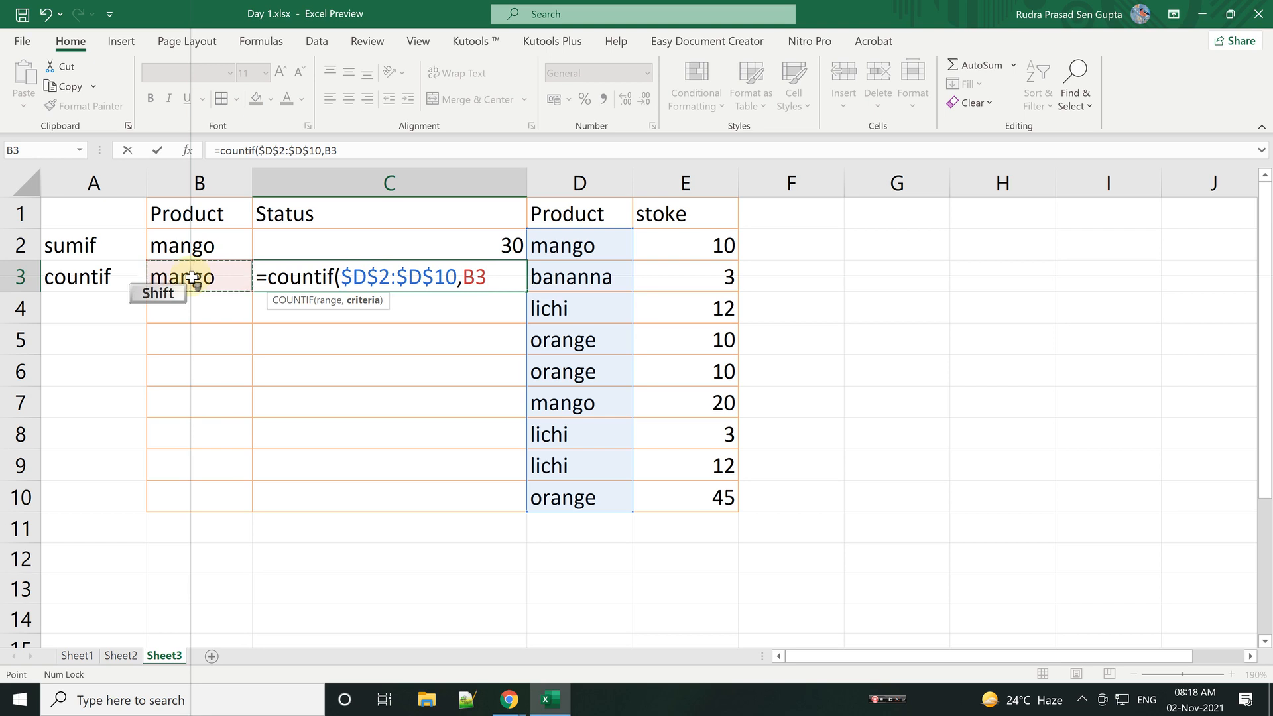
pyautogui.write(')')
pyautogui.press('Return')
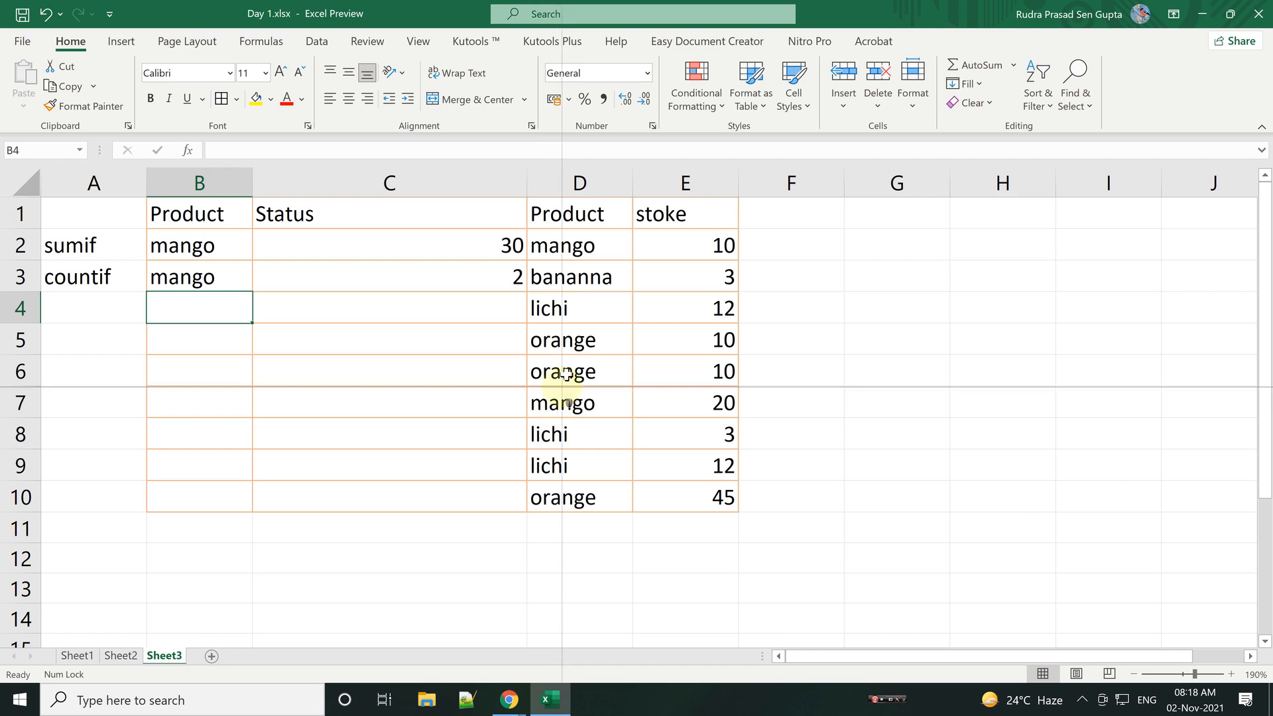
# Step: Check the mango entries in the product list and change the countif product in B3 to lichi
pyautogui.click(579, 247)
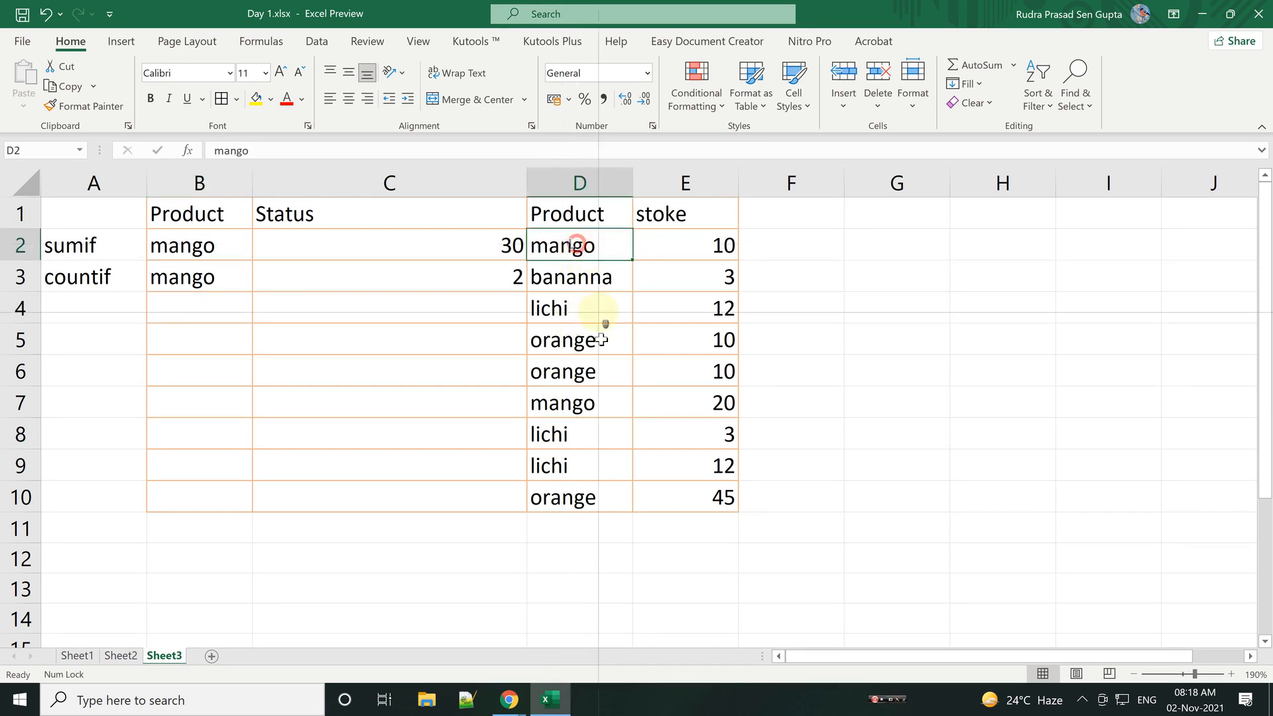
pyautogui.click(577, 400)
pyautogui.click(212, 286)
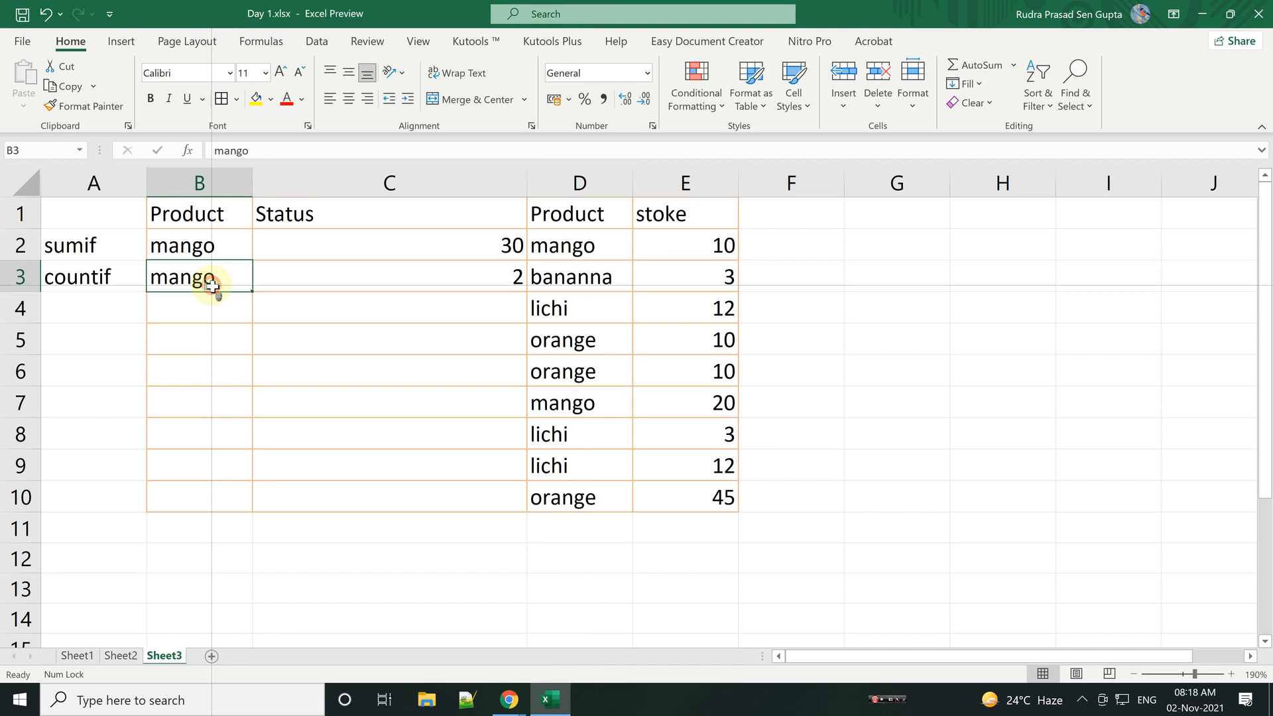
pyautogui.write('lichi')
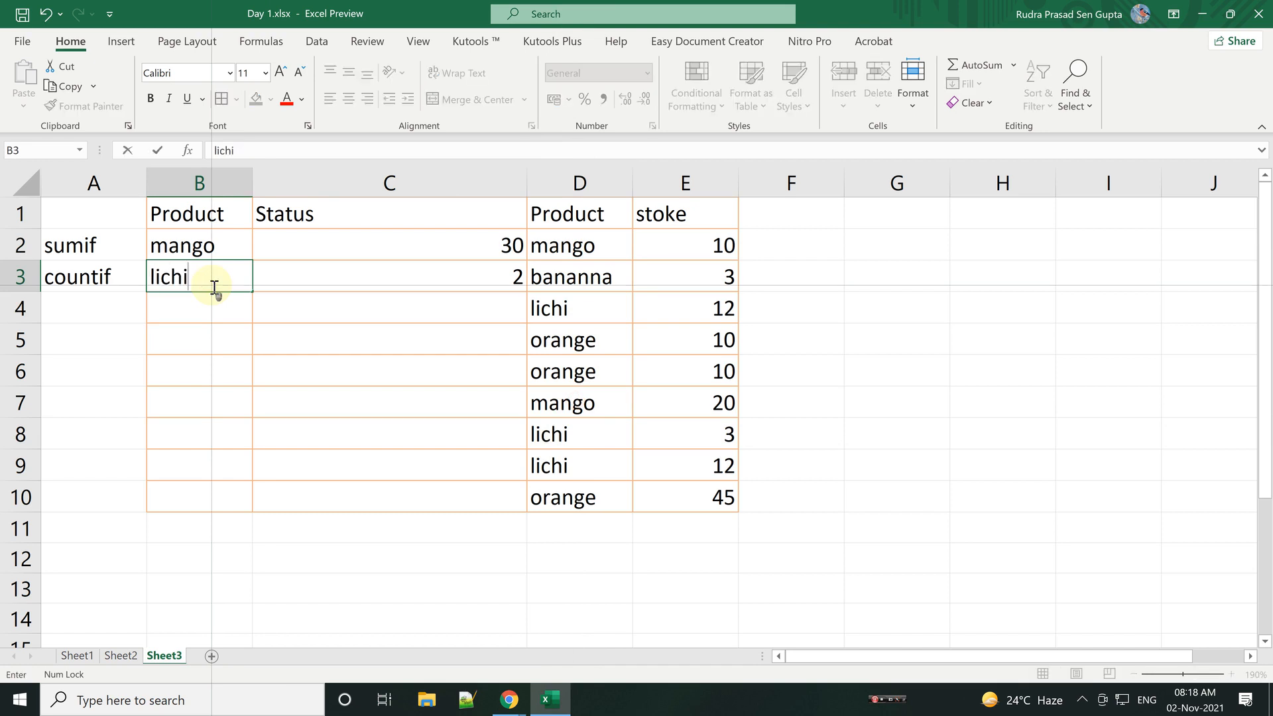
pyautogui.press('Return')
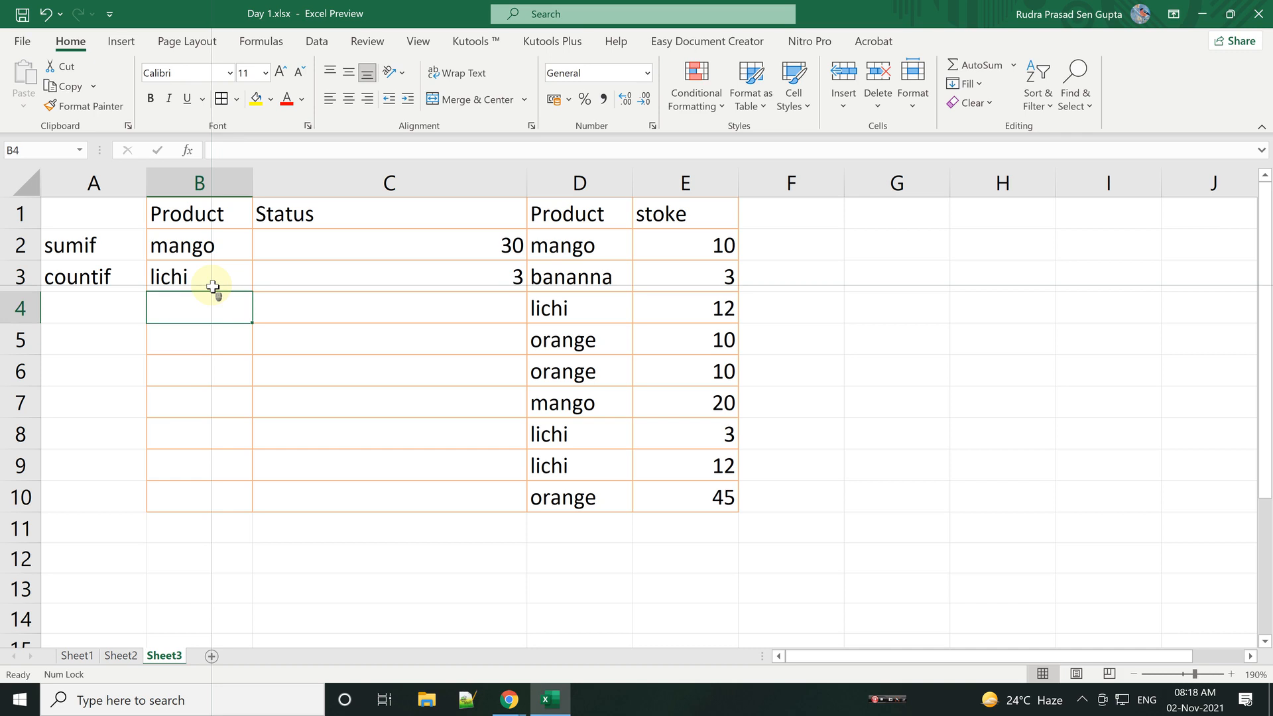
# Step: Enter AVERAGEIF as a plain text label in A4 below the countif label
pyautogui.click(98, 303)
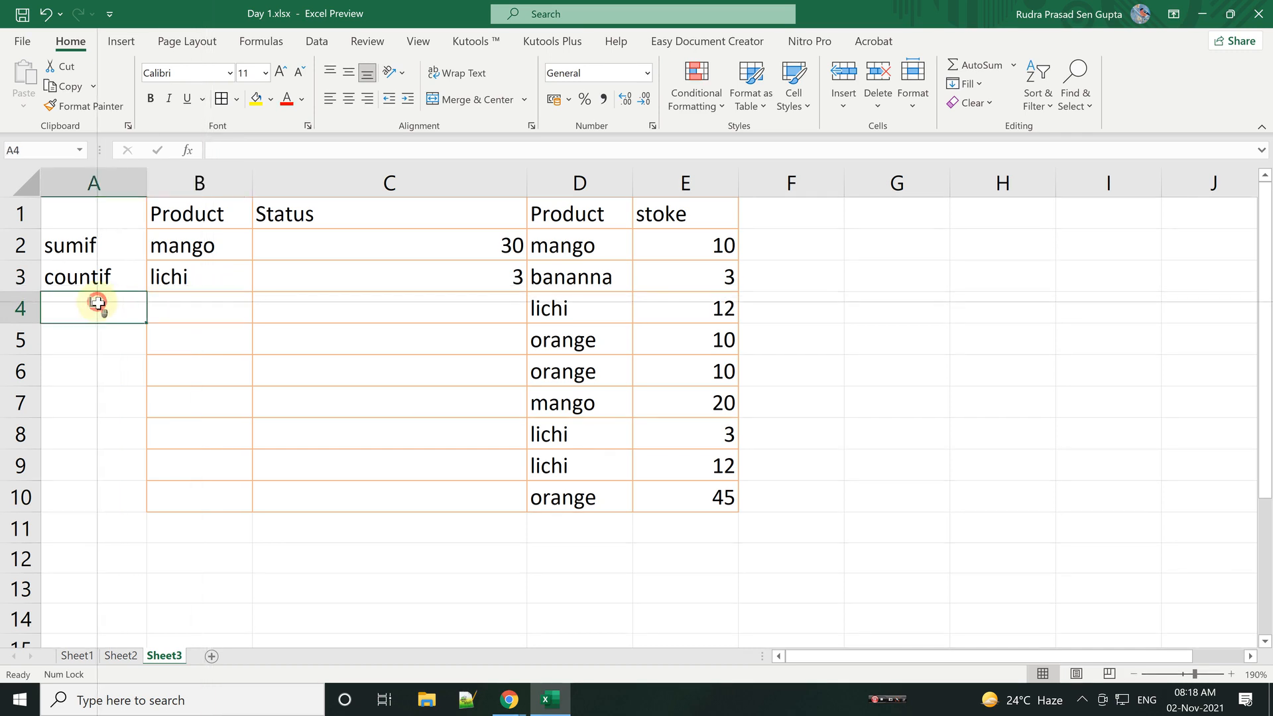
pyautogui.write('=av')
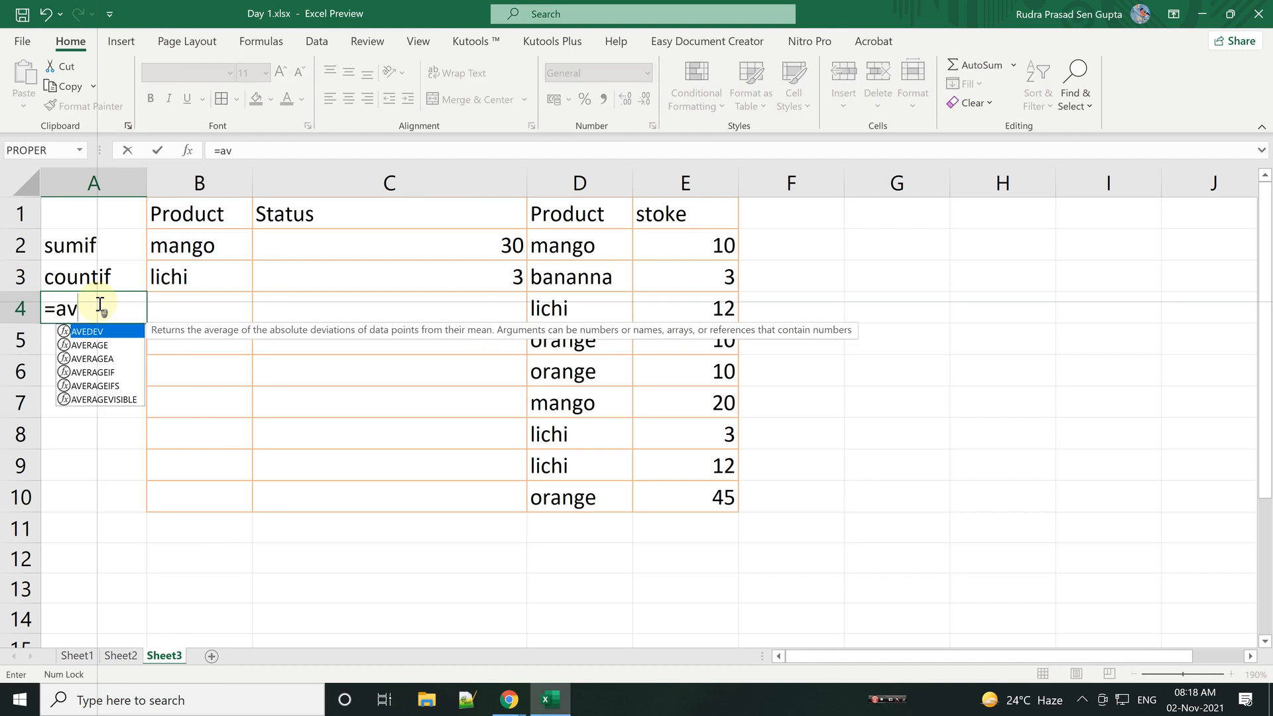
pyautogui.press('Down')
pyautogui.press('Down')
pyautogui.press('Down')
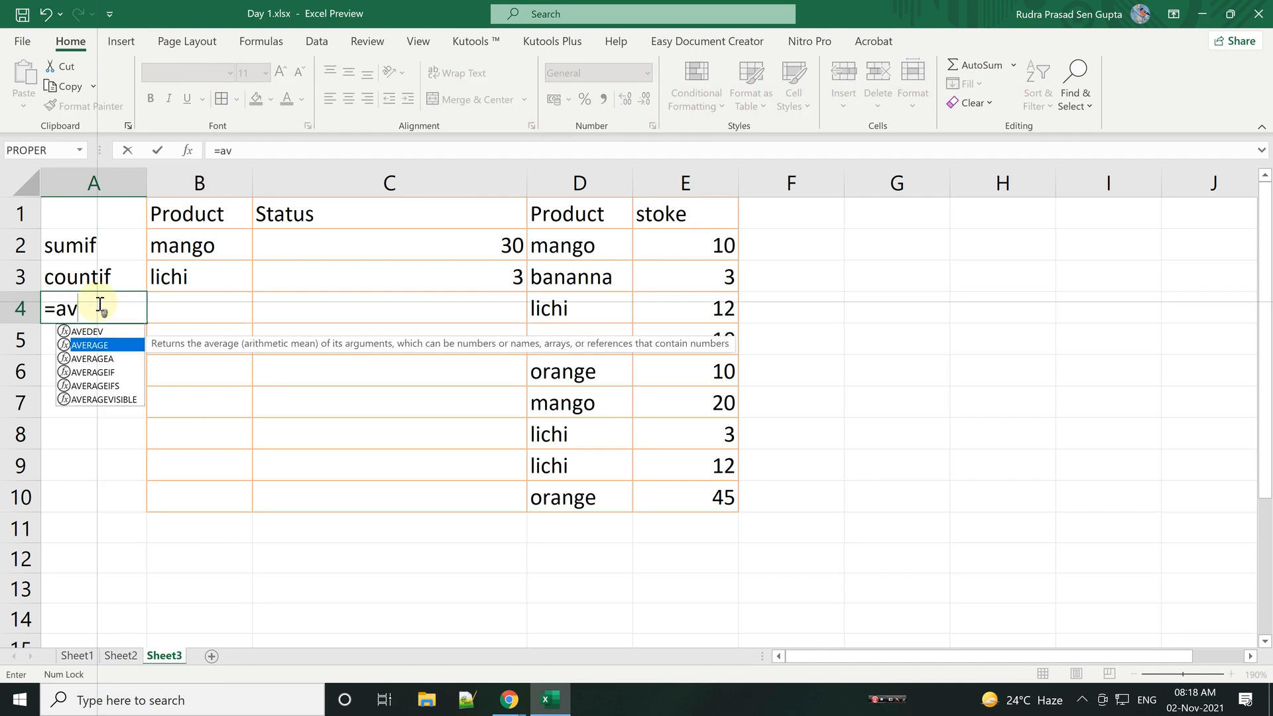
pyautogui.press('Tab')
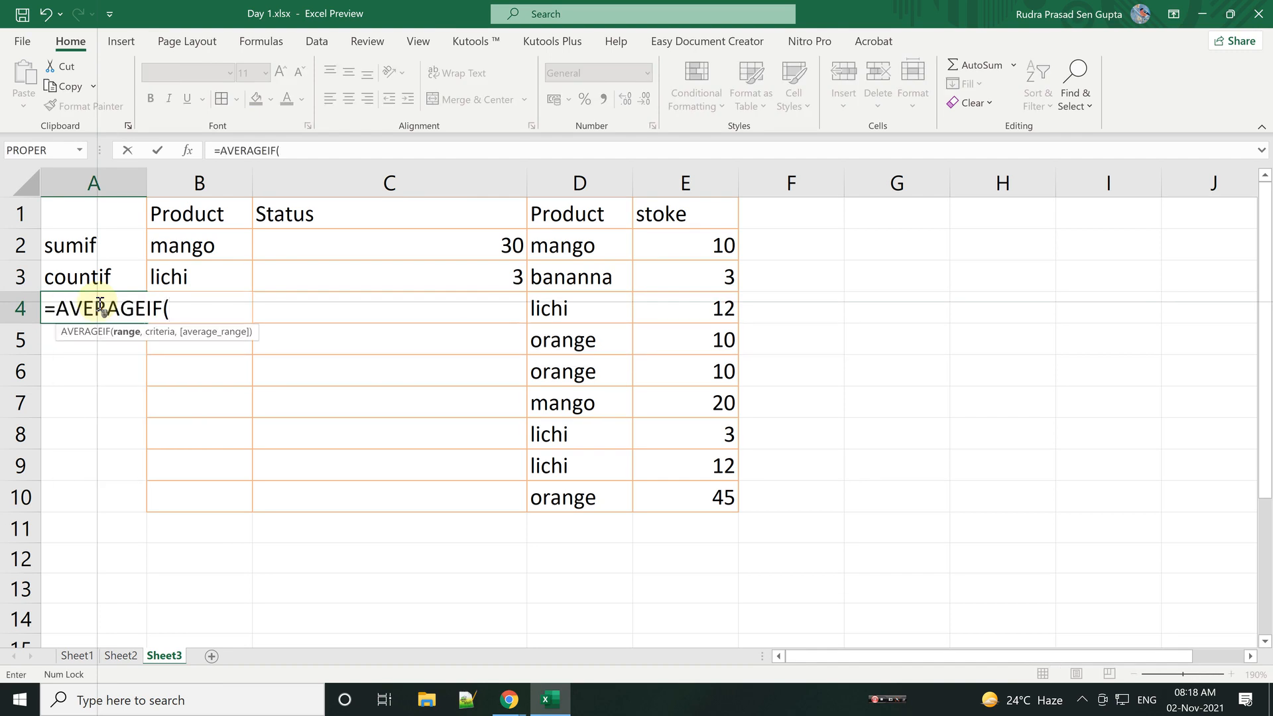
pyautogui.press('BackSpace')
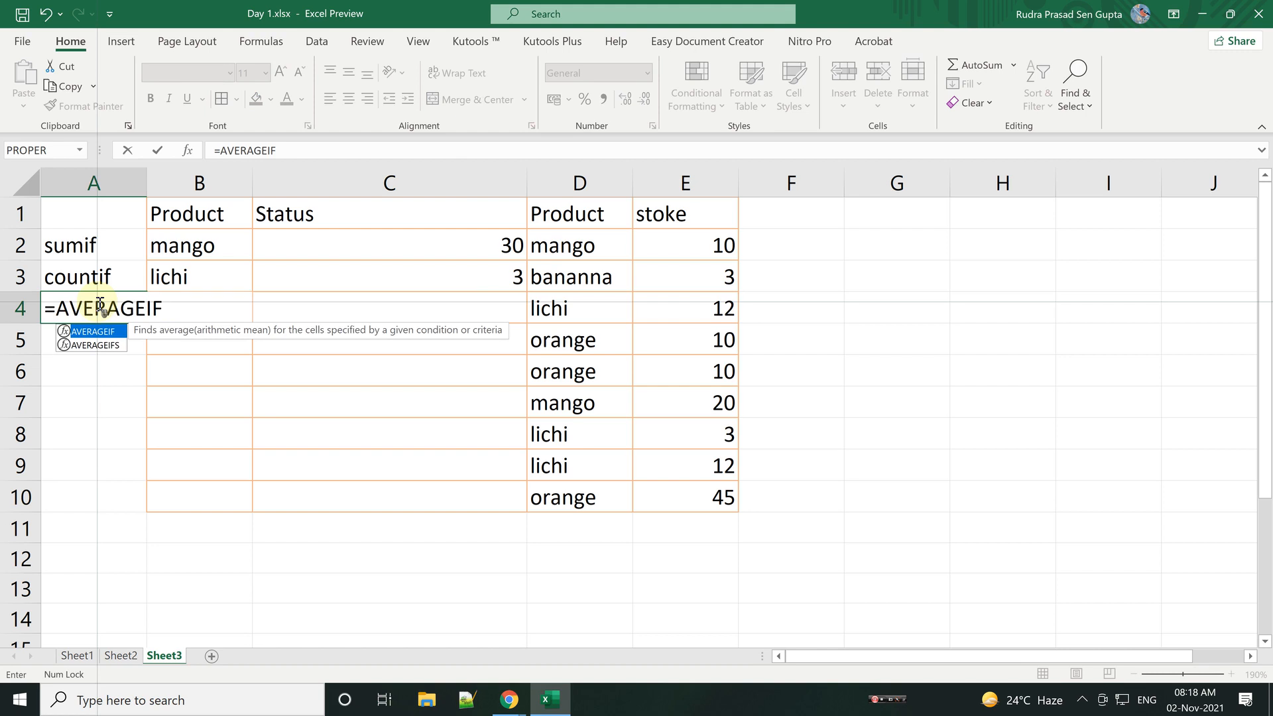
pyautogui.click(57, 307)
pyautogui.press('BackSpace')
pyautogui.press('Tab')
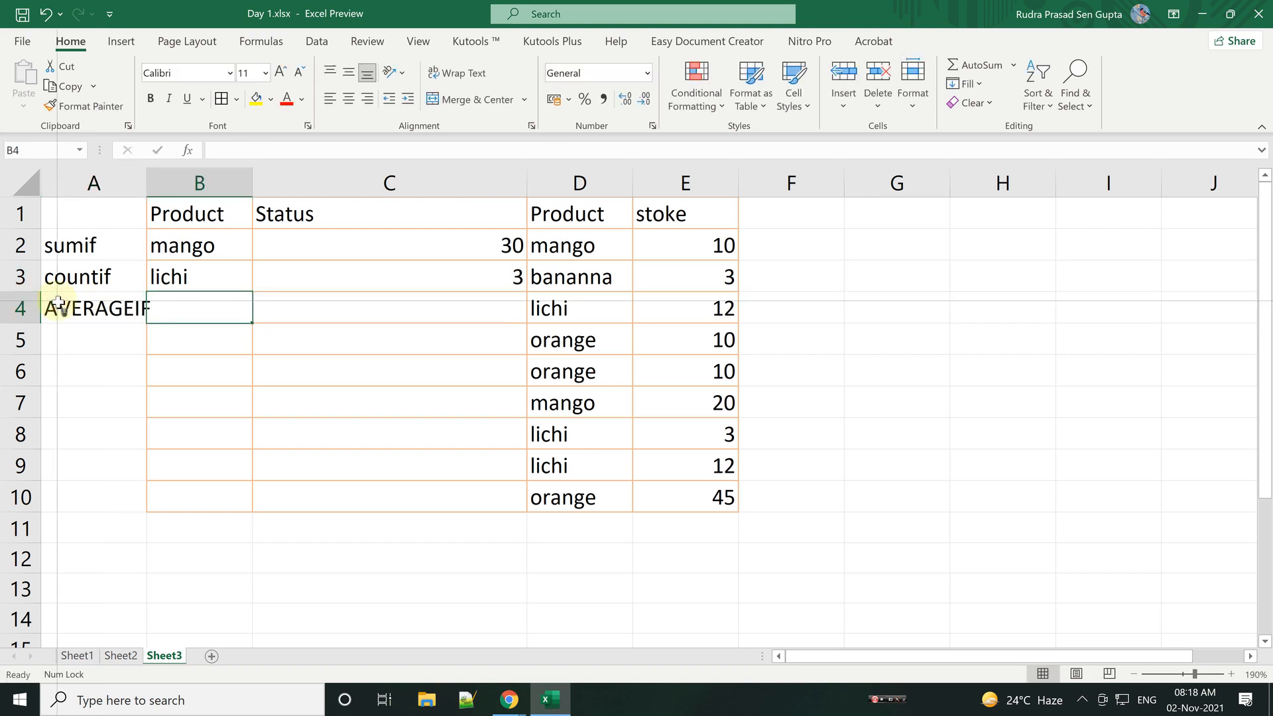
# Step: Enter an AVERAGEIF formula in C4 with $D$2:$D$10 as the range, B4 as the criterion and stoke cells E2 to E10 as the average range
pyautogui.press('Tab')
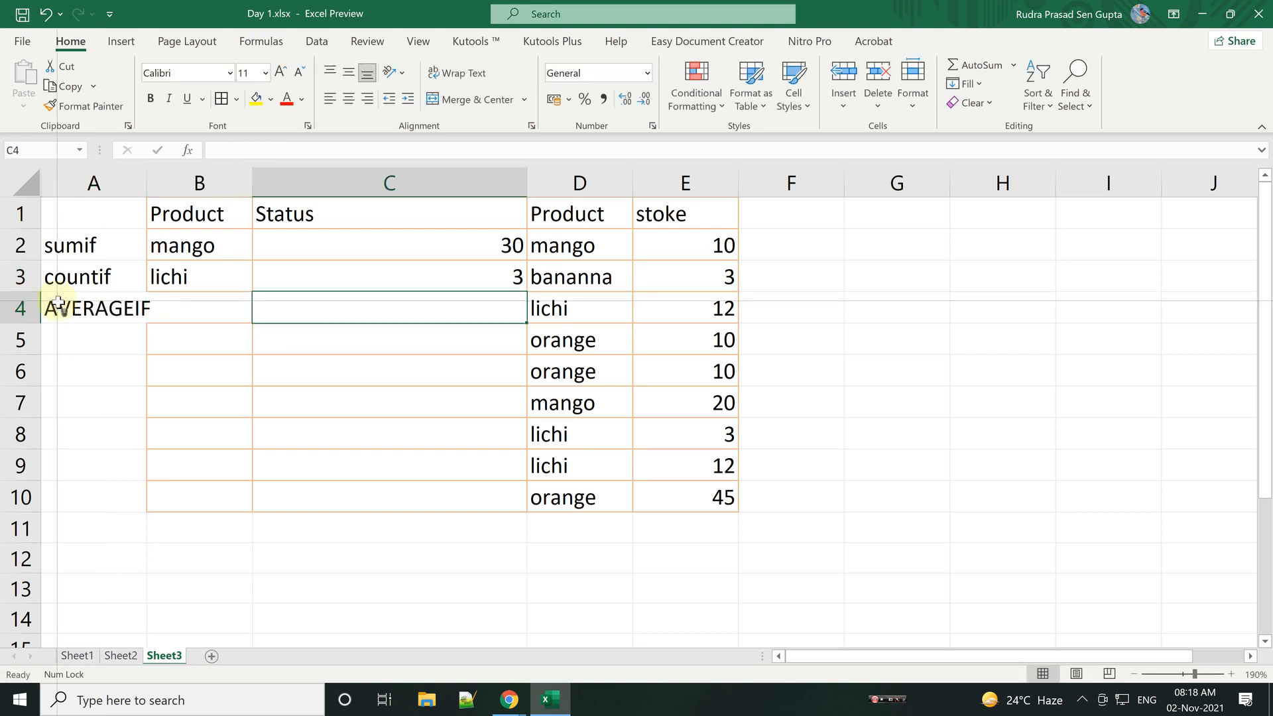
pyautogui.write('=av')
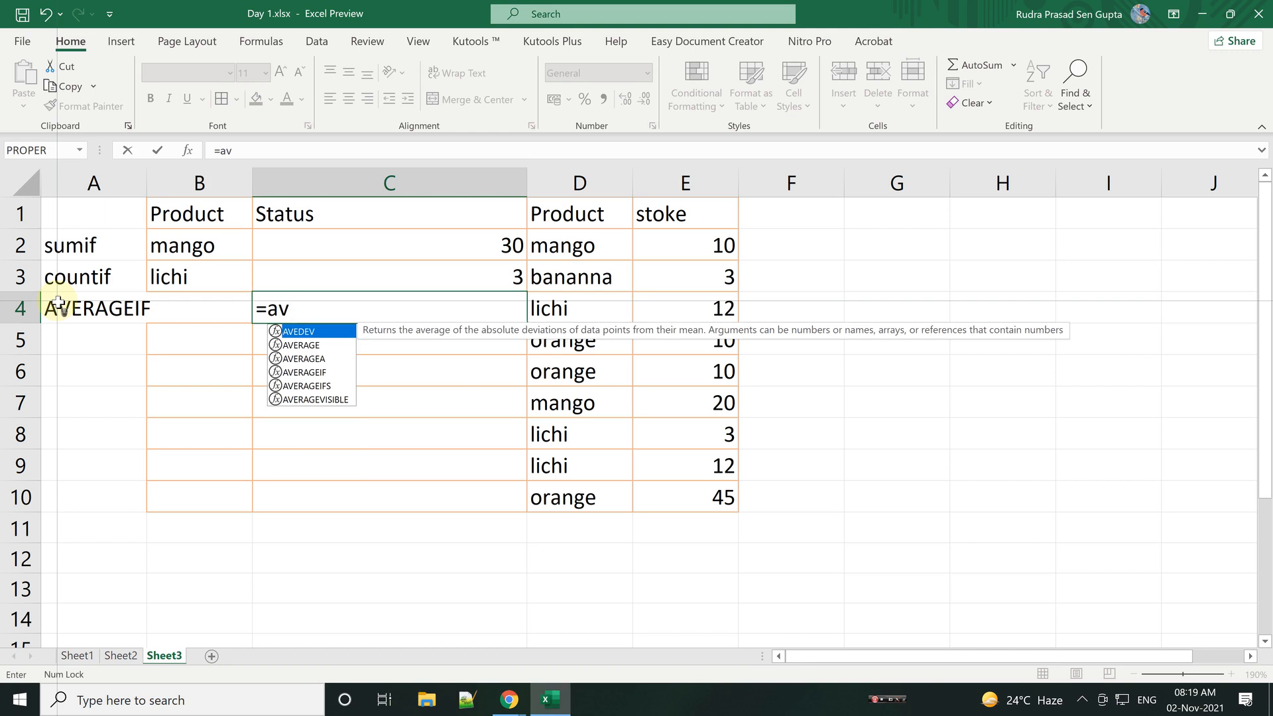
pyautogui.press('Down')
pyautogui.press('Down')
pyautogui.press('Down')
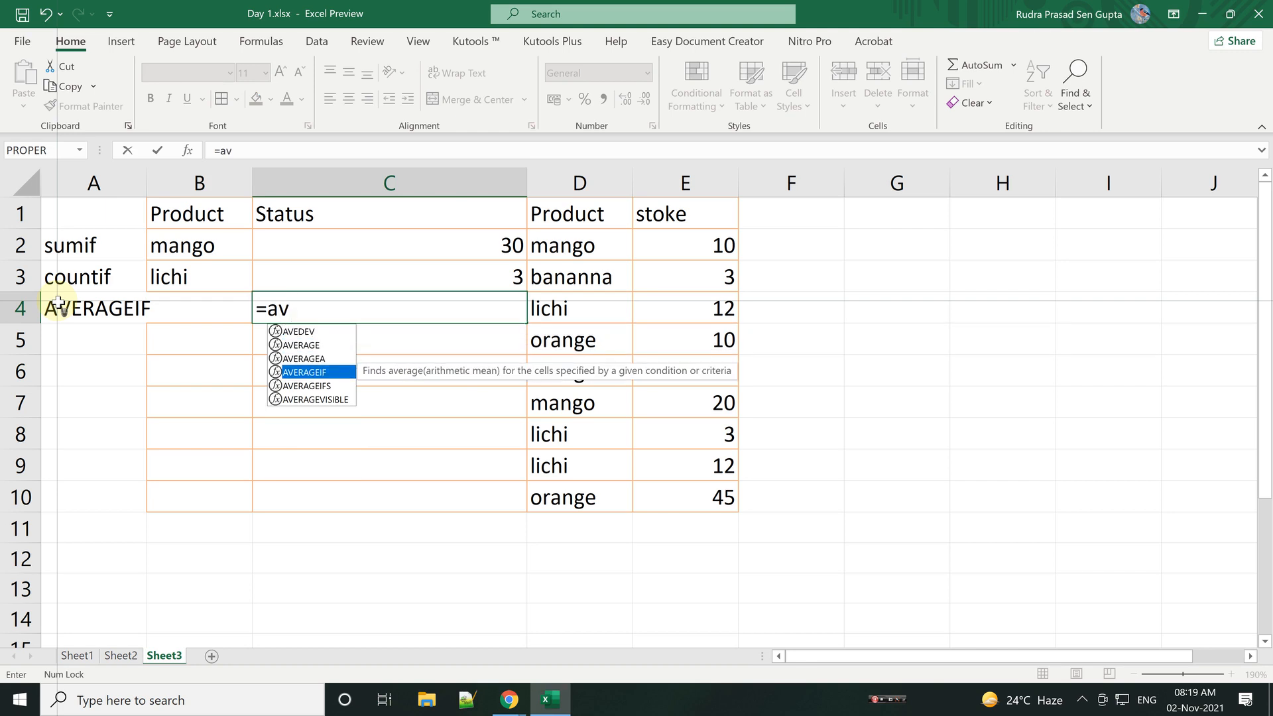
pyautogui.press('Tab')
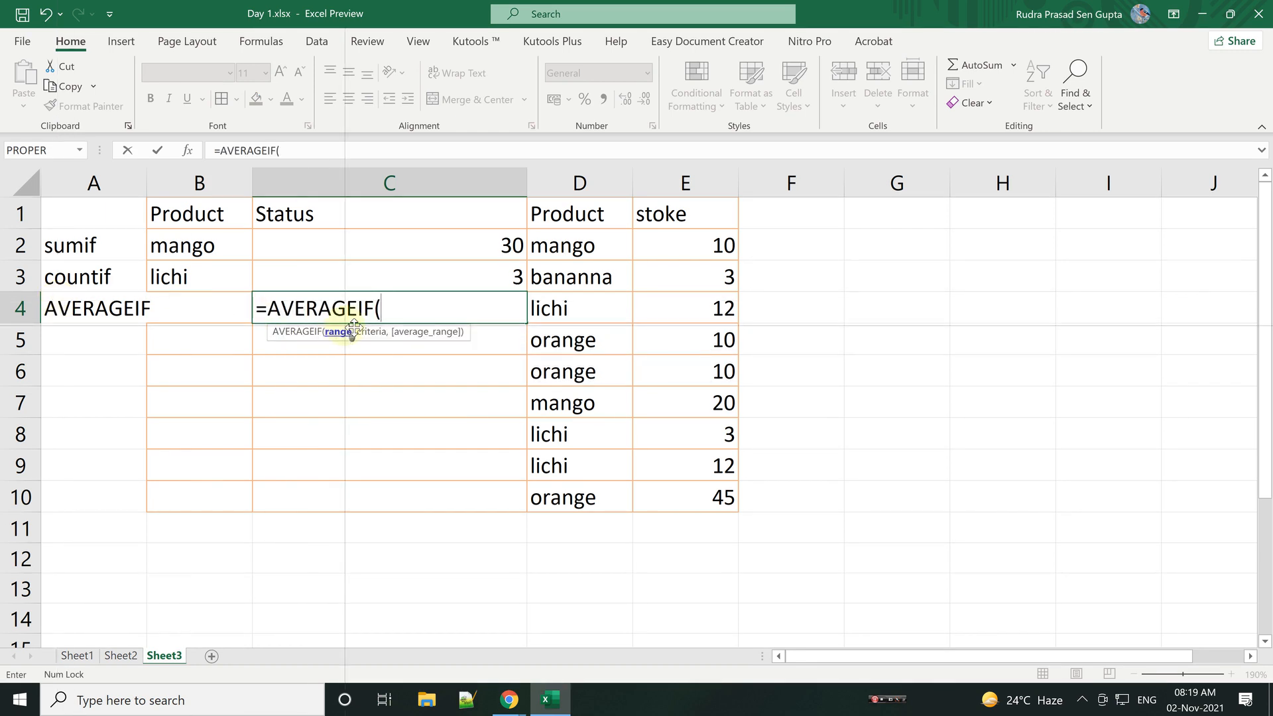
pyautogui.moveTo(574, 249); pyautogui.dragTo(582, 489)
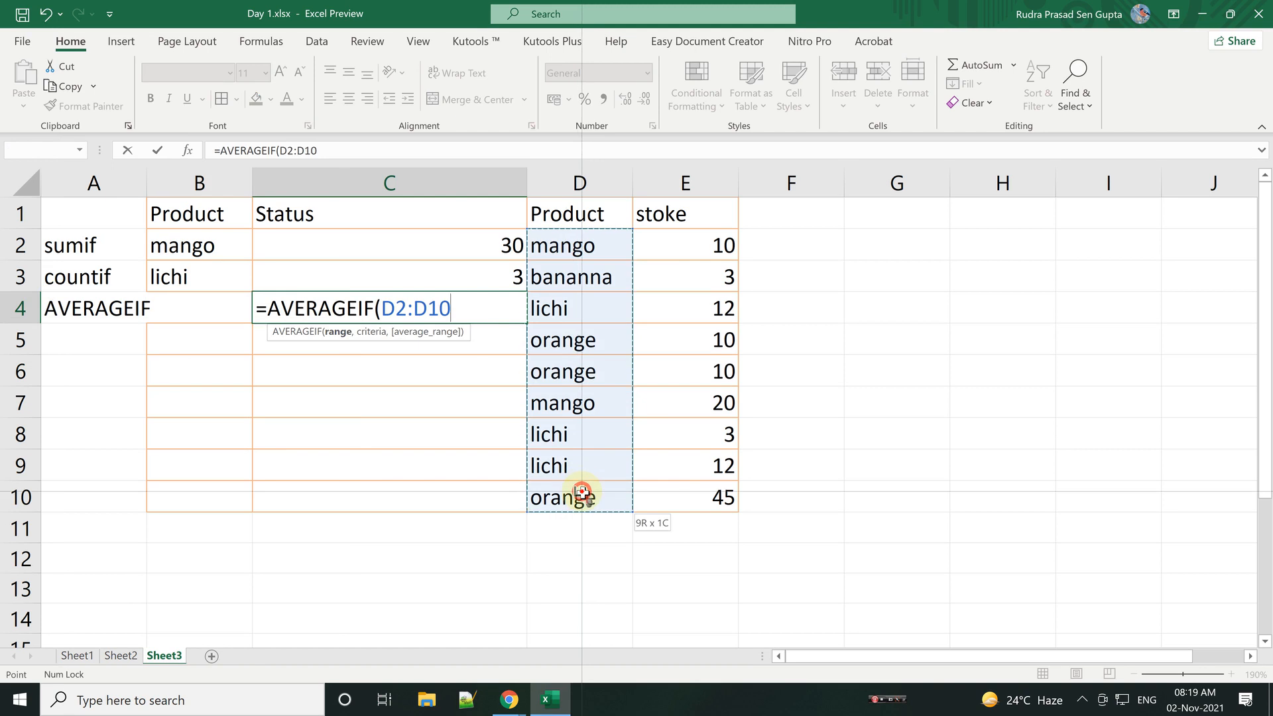
pyautogui.press('F4')
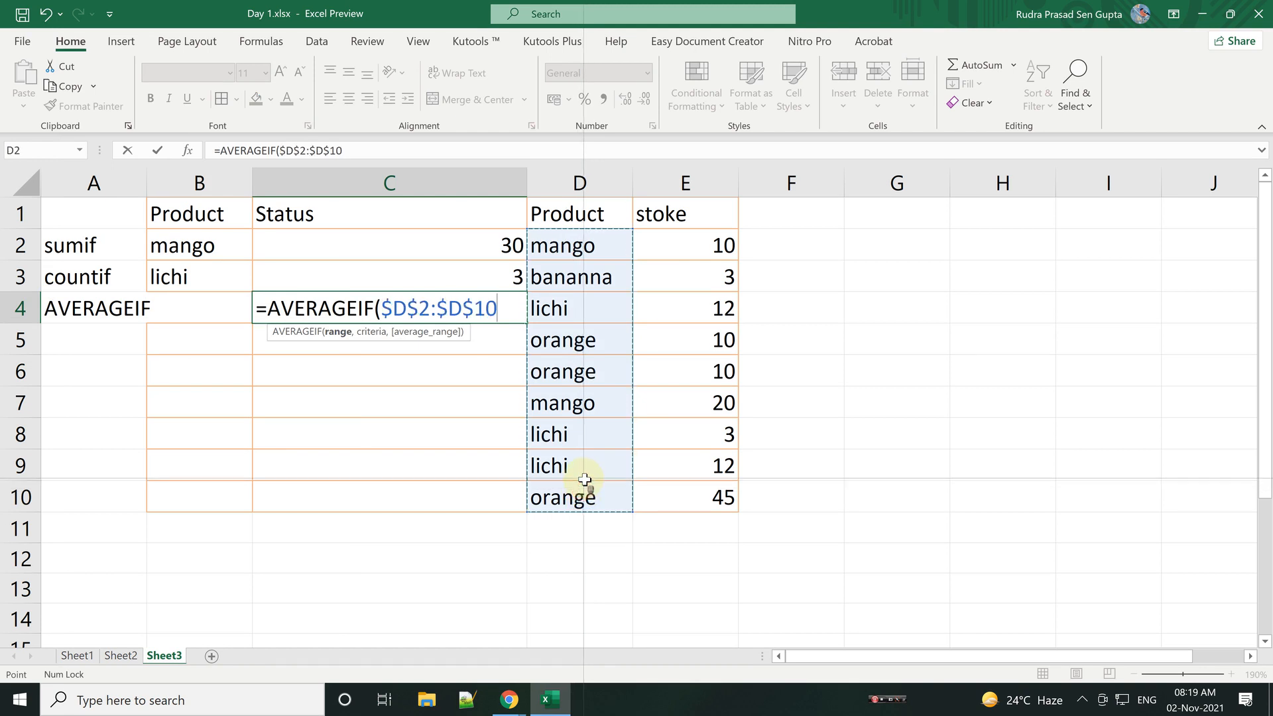
pyautogui.write(',')
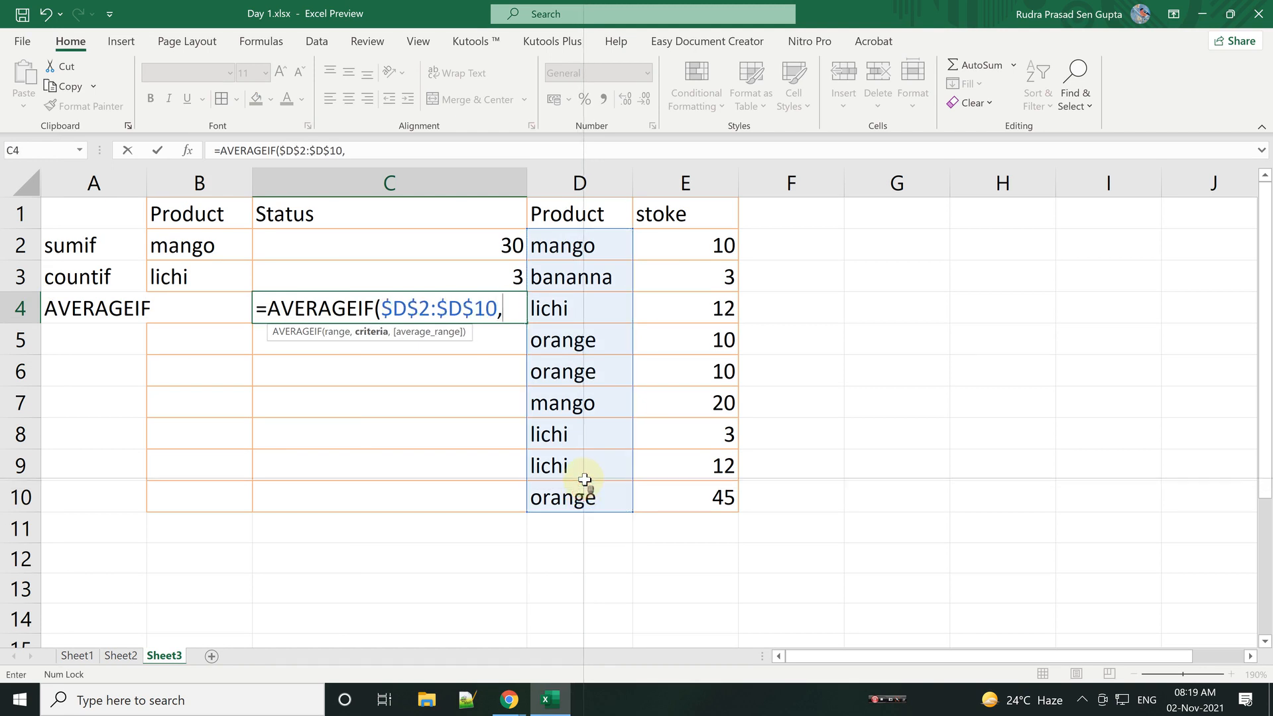
pyautogui.click(216, 312)
pyautogui.write(',')
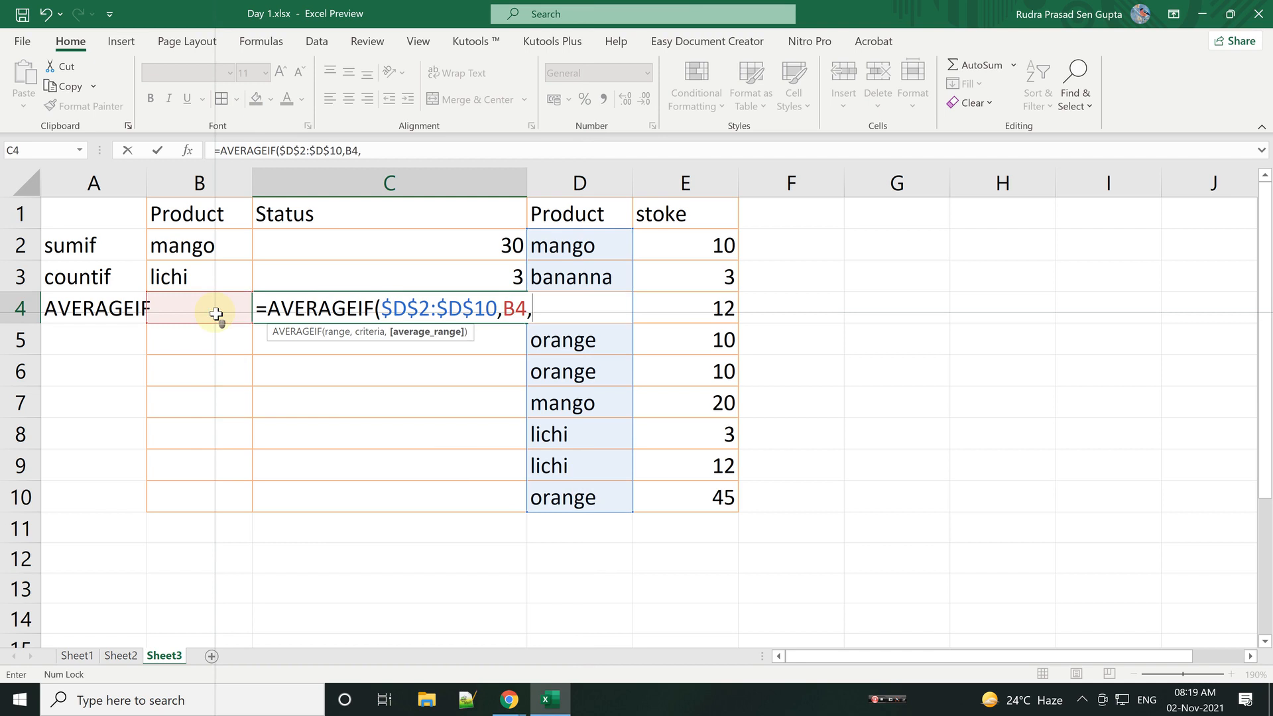
pyautogui.moveTo(690, 244); pyautogui.dragTo(704, 499)
pyautogui.press('Tab')
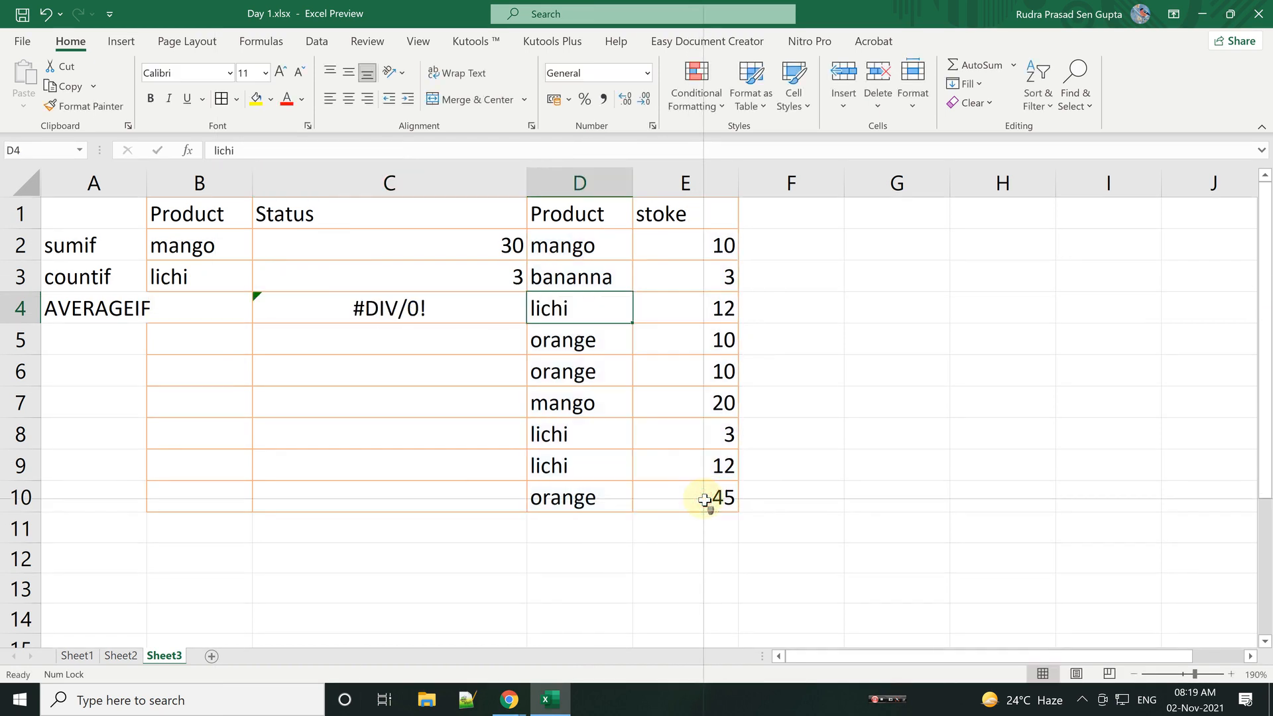
# Step: Widen column A to fit the AVERAGEIF label and enter orange as the product in B4
pyautogui.moveTo(148, 185); pyautogui.dragTo(187, 189)
pyautogui.click(248, 309)
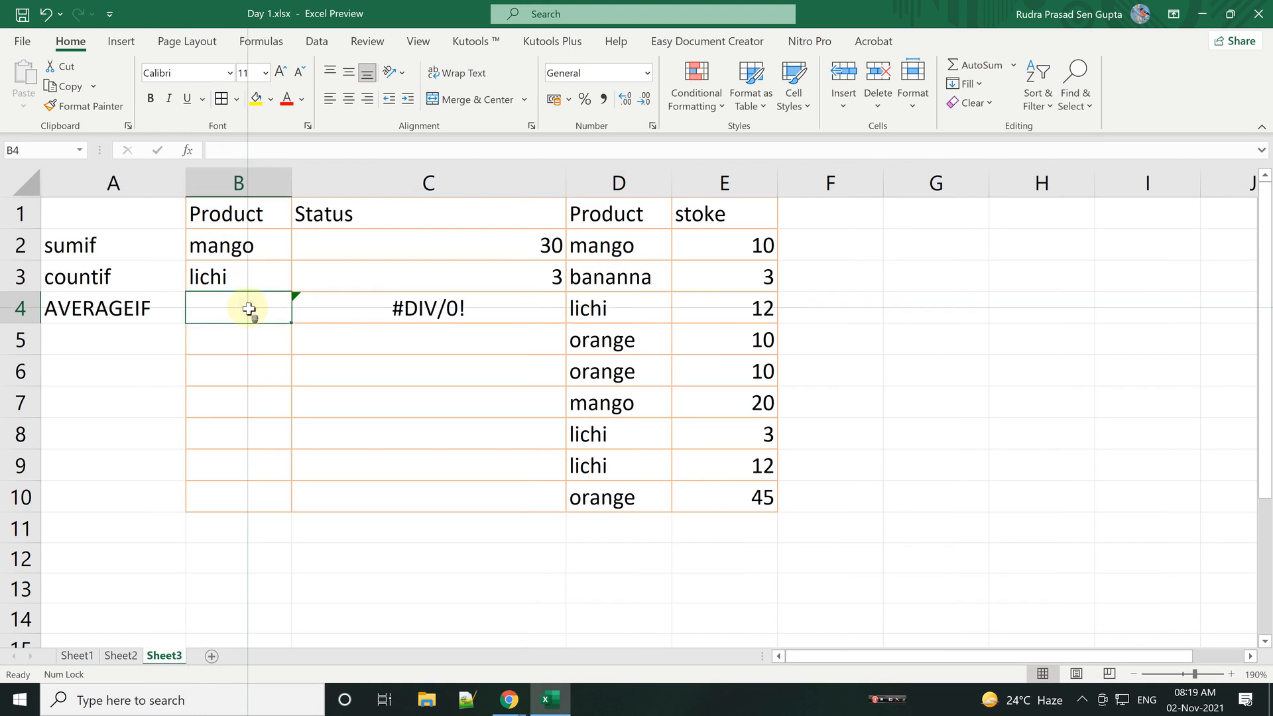
pyautogui.write('or')
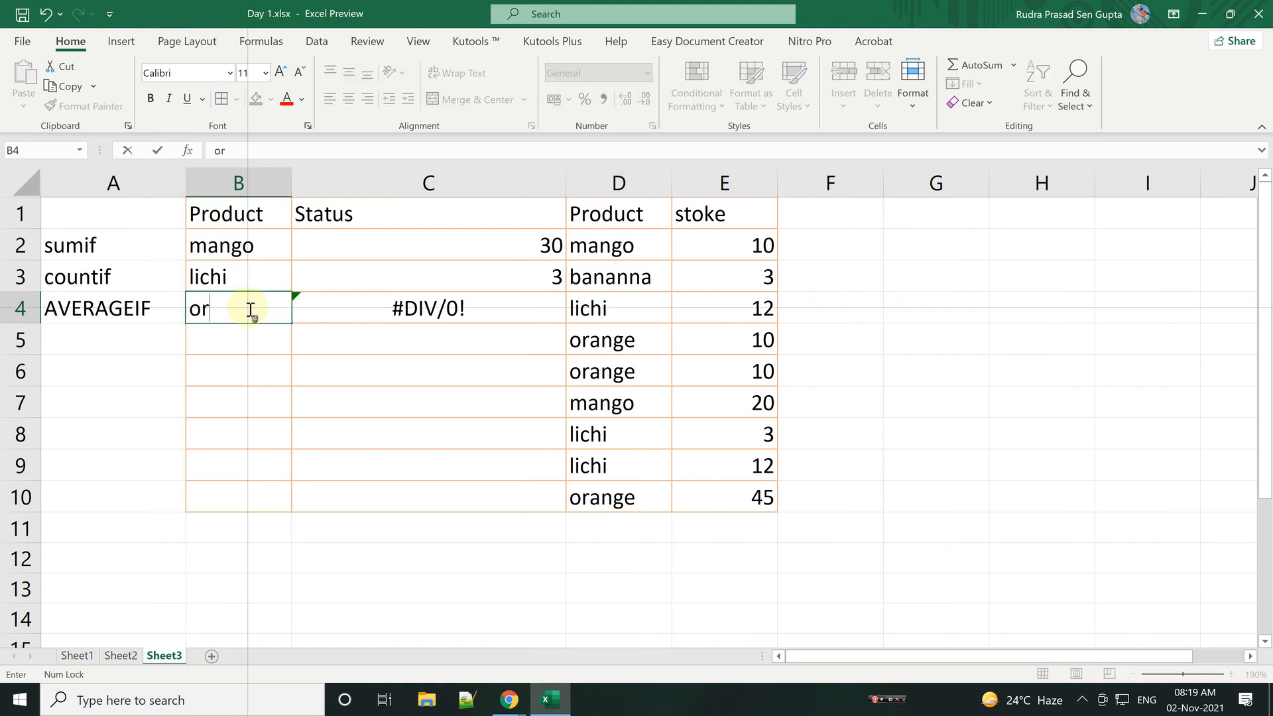
pyautogui.write('ange')
pyautogui.press('Return')
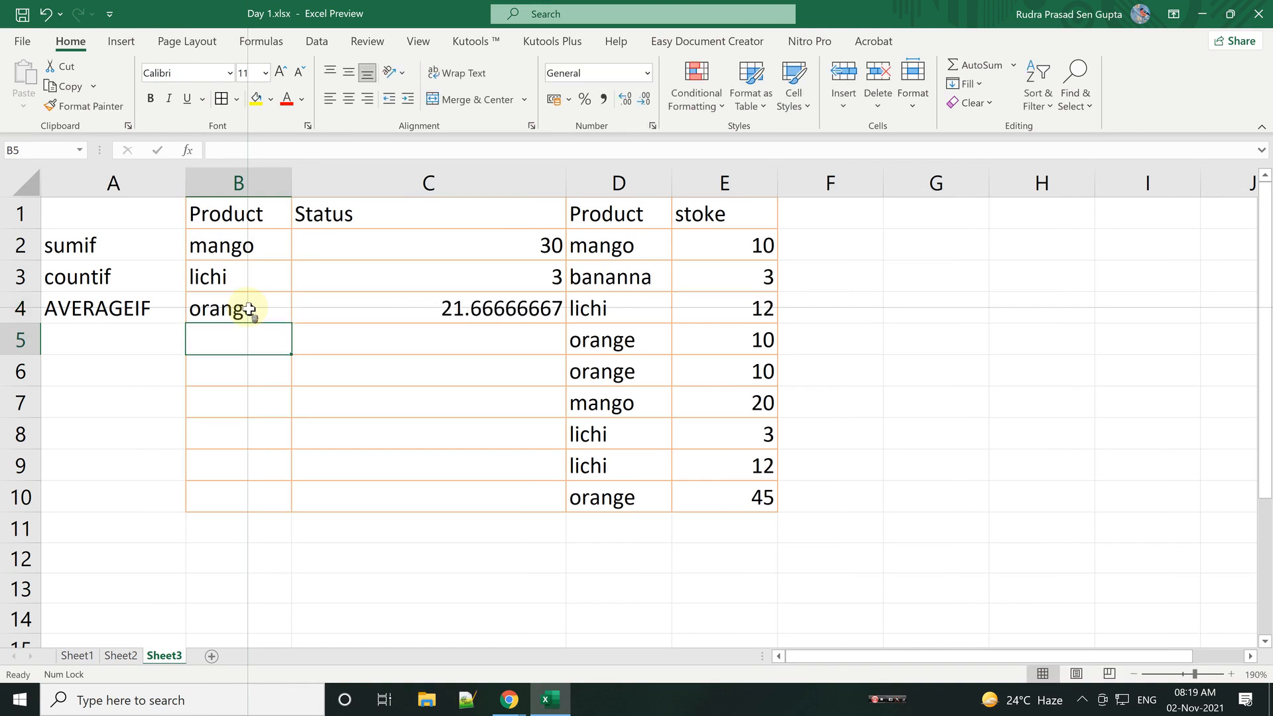
# Step: Review the stoke exercise on Sheet2 and the if and ifs columns on Sheet1, and return to Sheet3
pyautogui.press('ctrl')
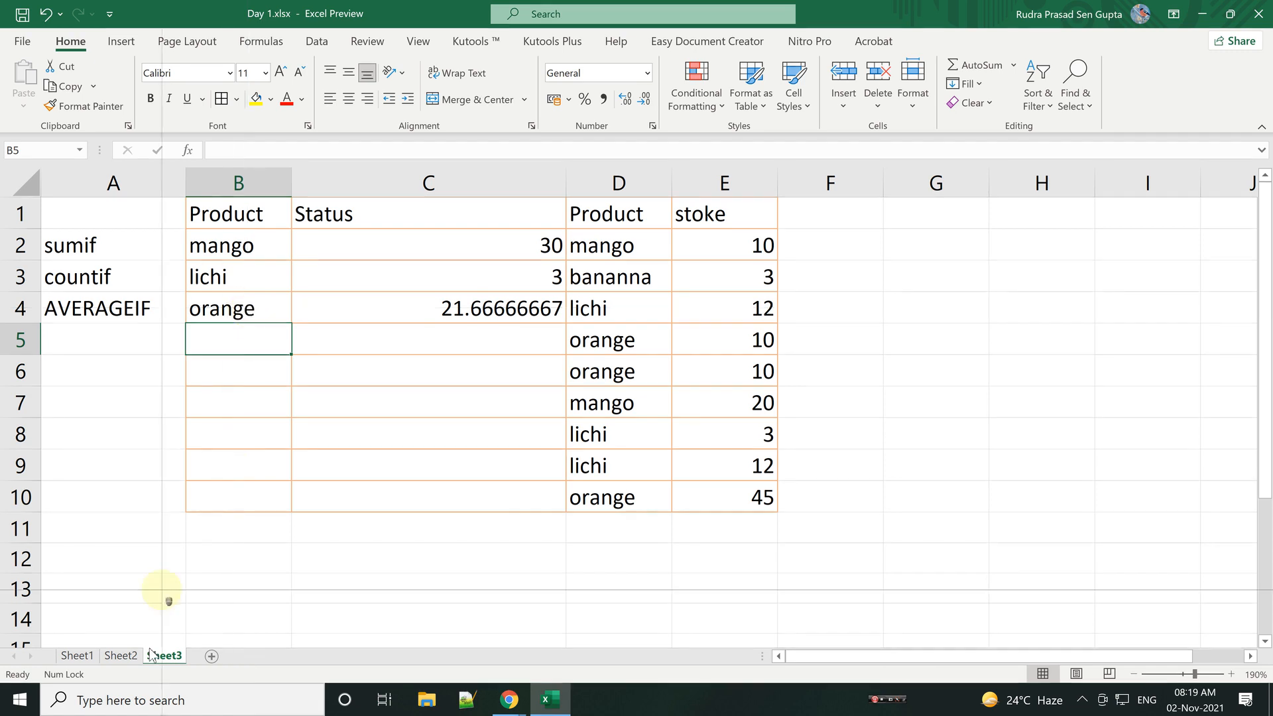
pyautogui.click(118, 655)
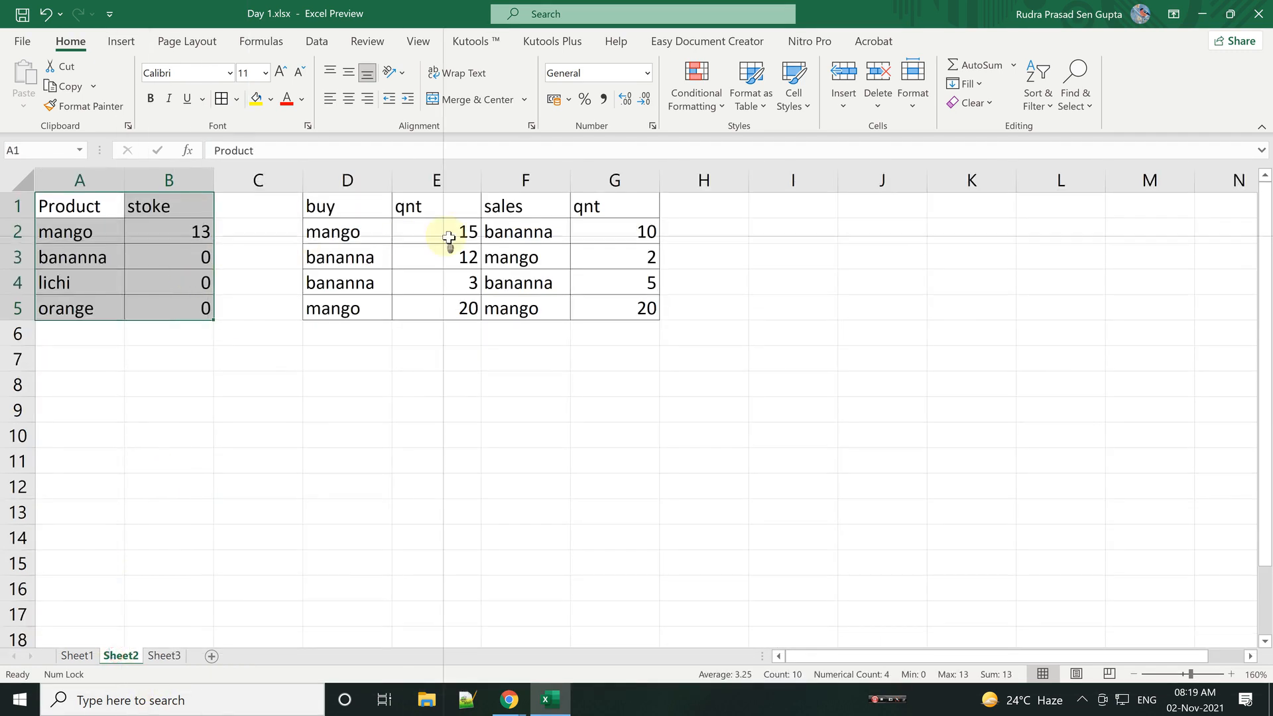
pyautogui.click(77, 656)
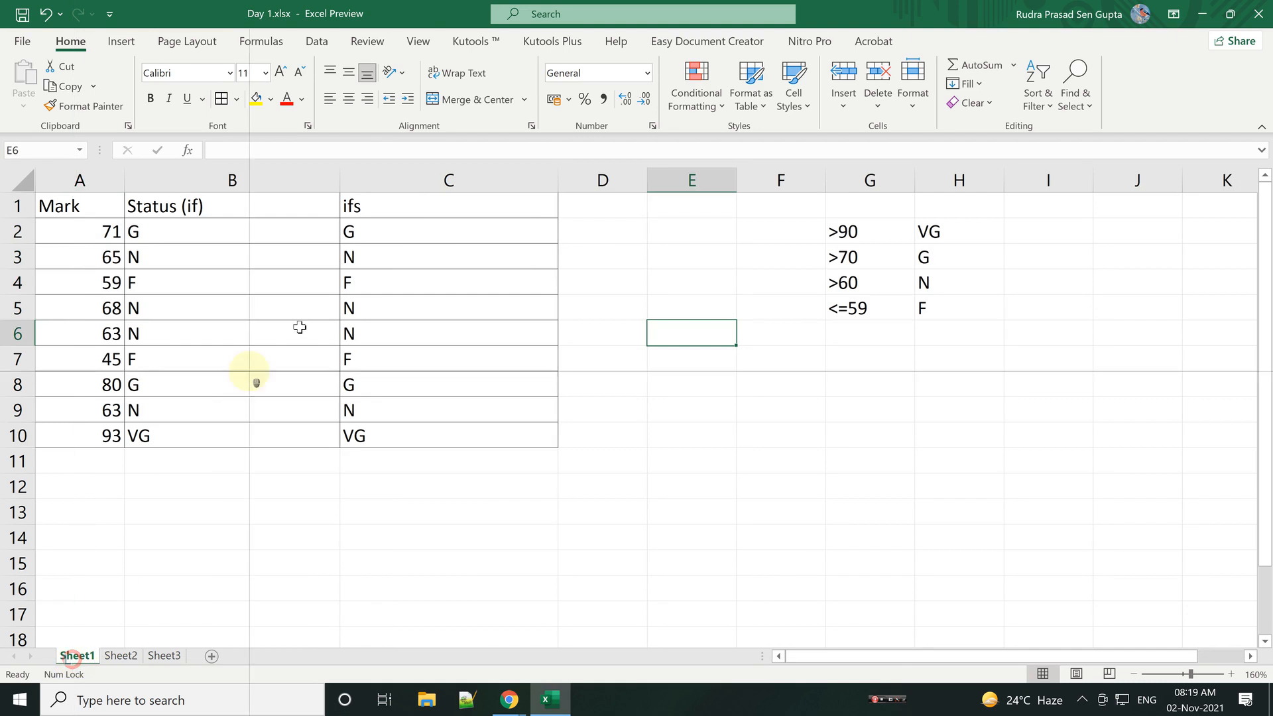
pyautogui.click(380, 211)
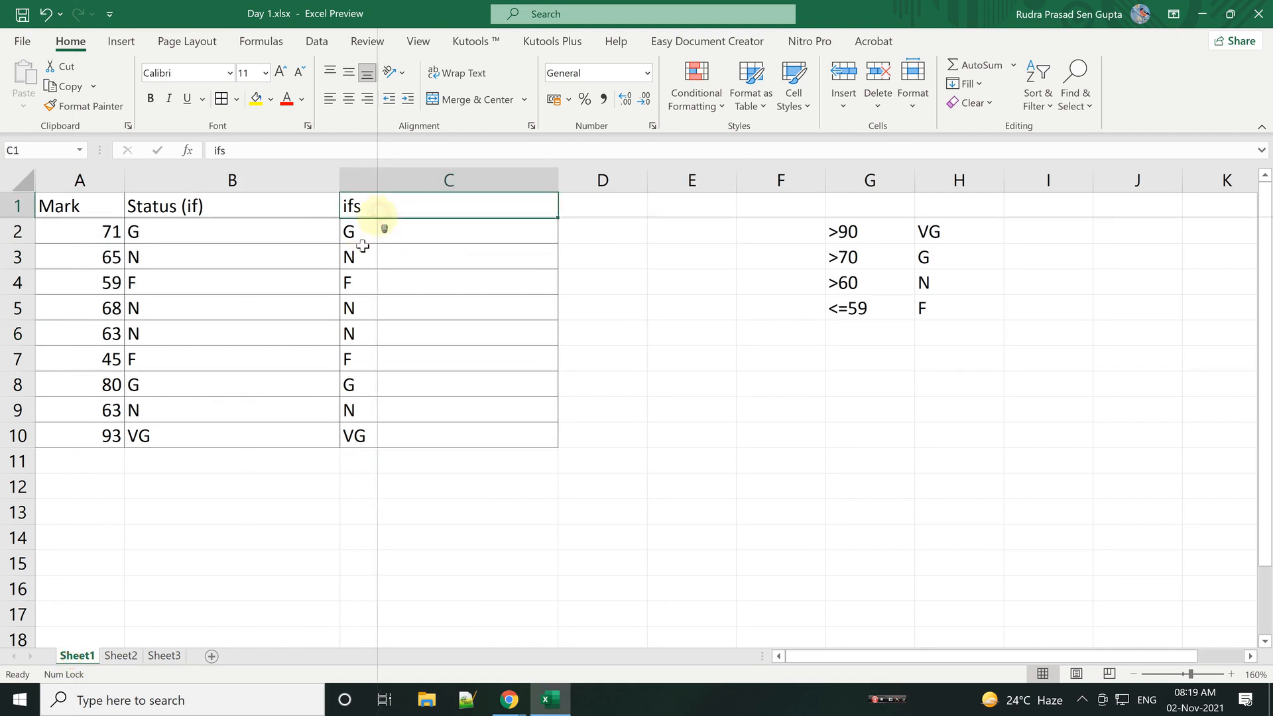
pyautogui.click(163, 657)
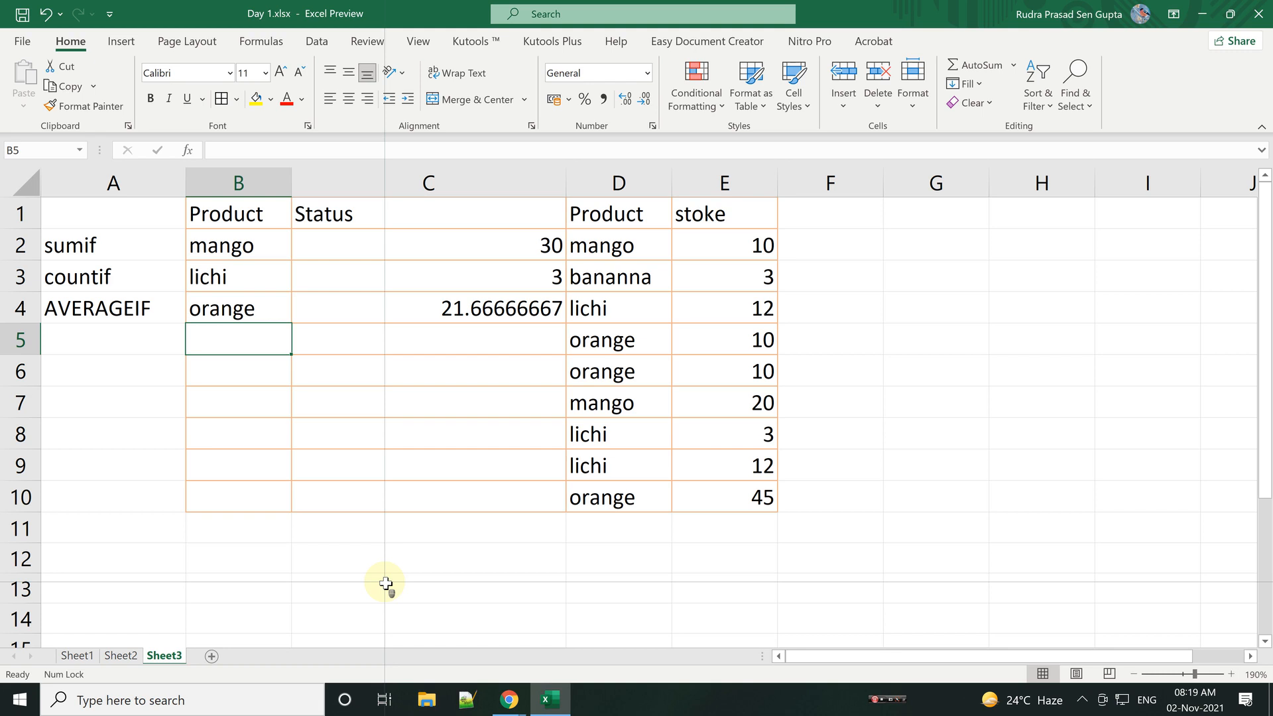
# Step: Check the Google Meet call in Chrome, return to the Excel workbook and look over Sheet1, Sheet2 and Sheet3
pyautogui.click(509, 700)
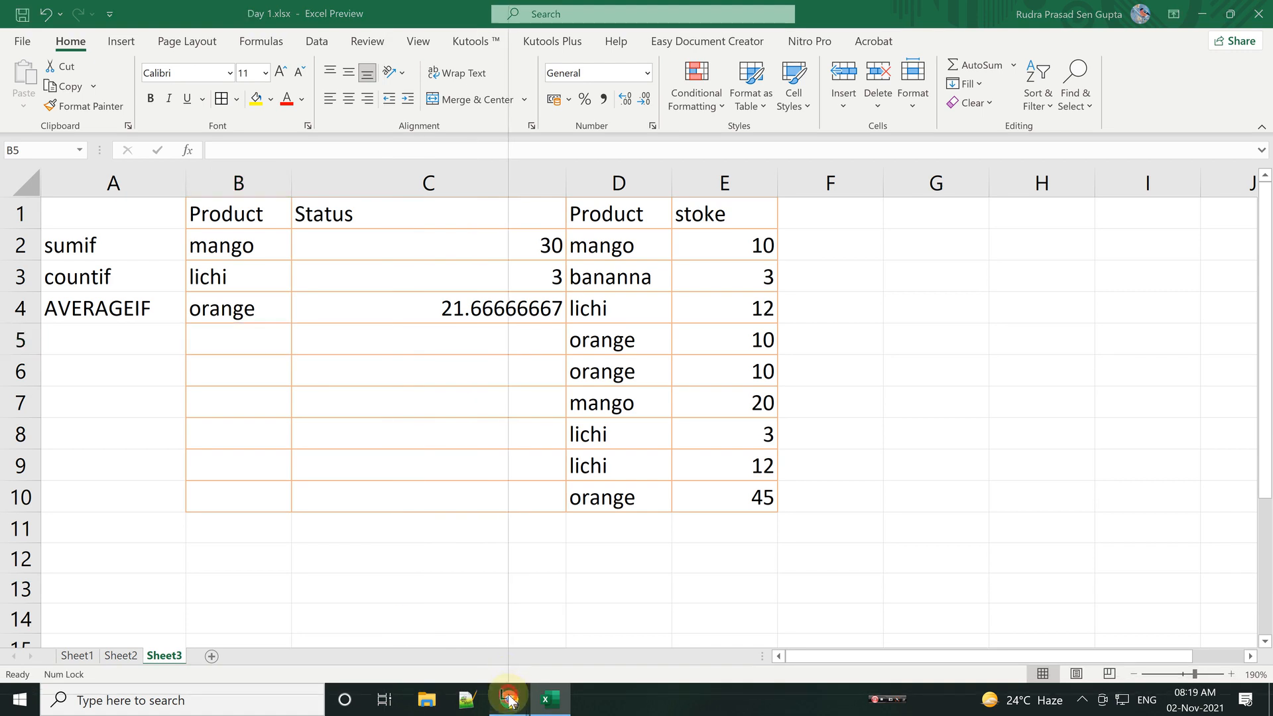
pyautogui.click(403, 642)
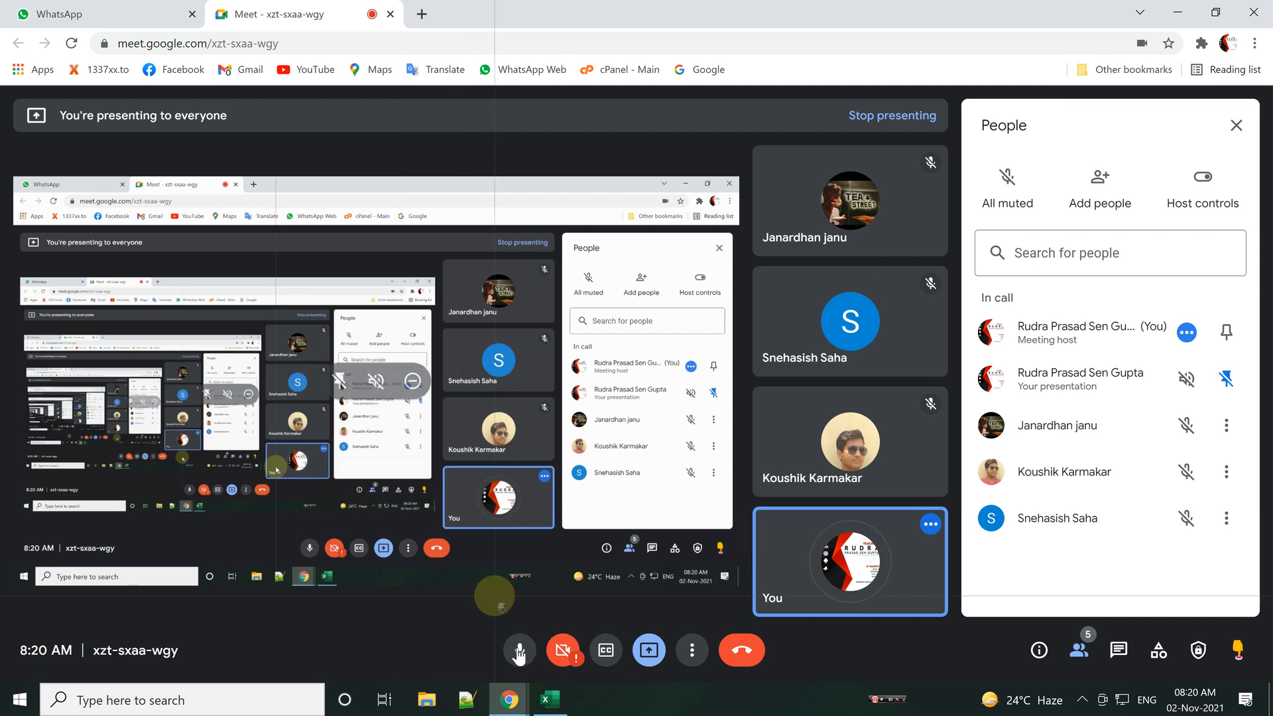
pyautogui.click(550, 699)
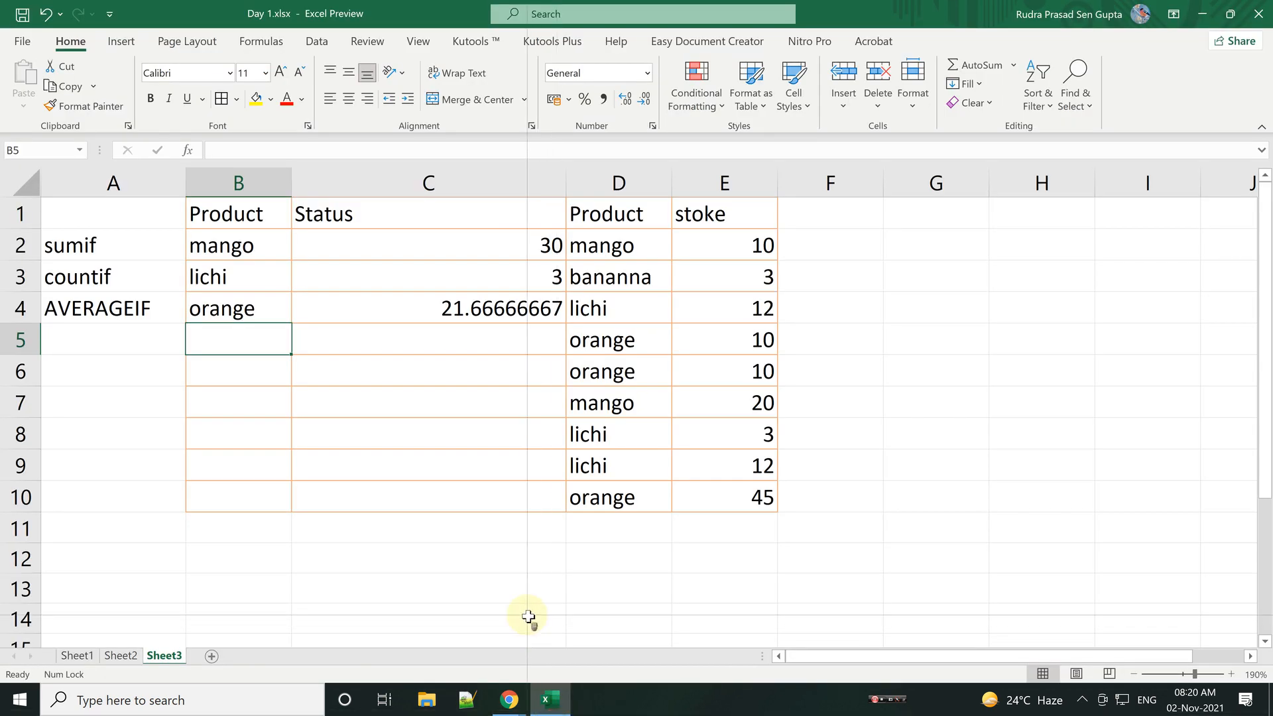
pyautogui.click(74, 655)
pyautogui.click(122, 655)
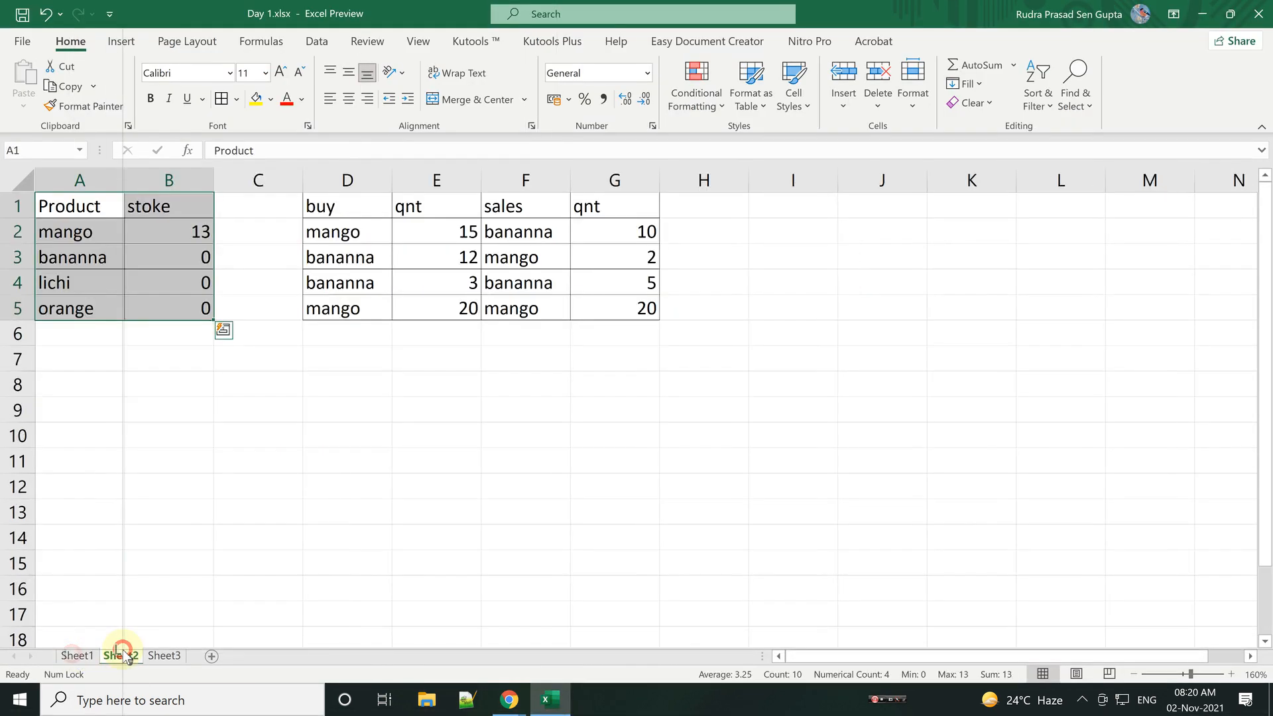
pyautogui.click(165, 656)
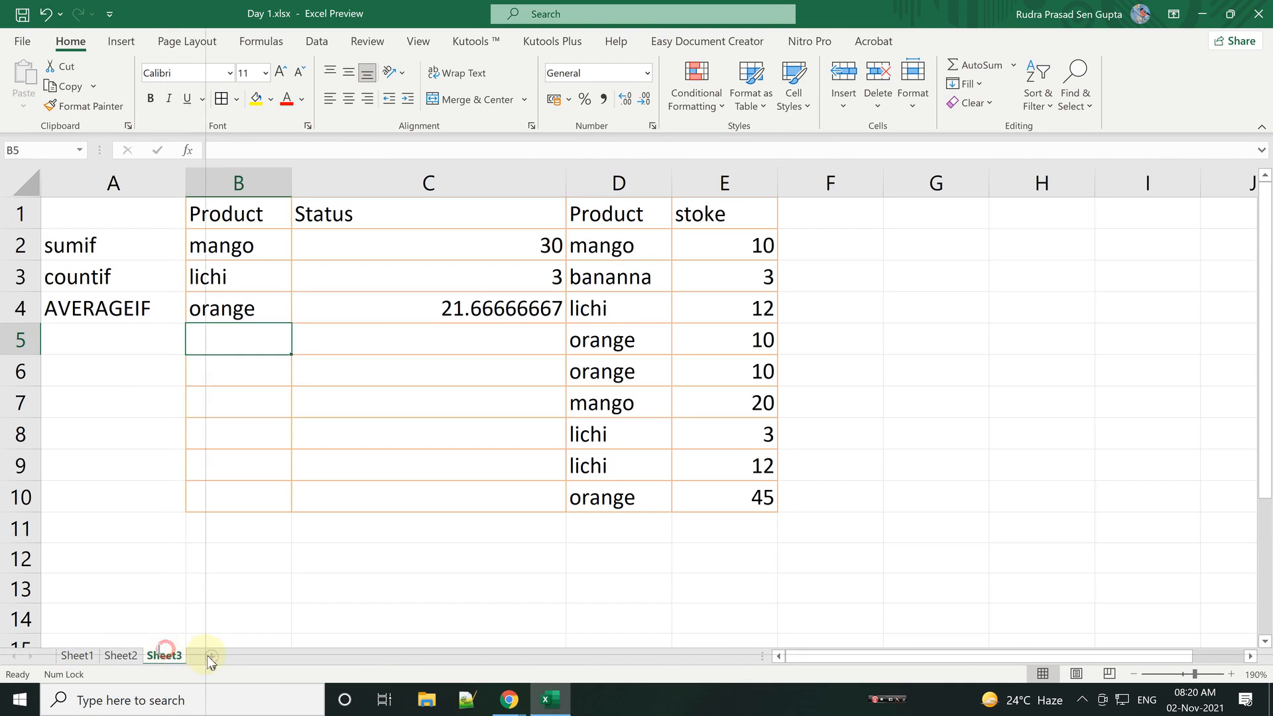
# Step: Insert a new worksheet and move it to the end of the workbook, after Sheet3
pyautogui.click(78, 655)
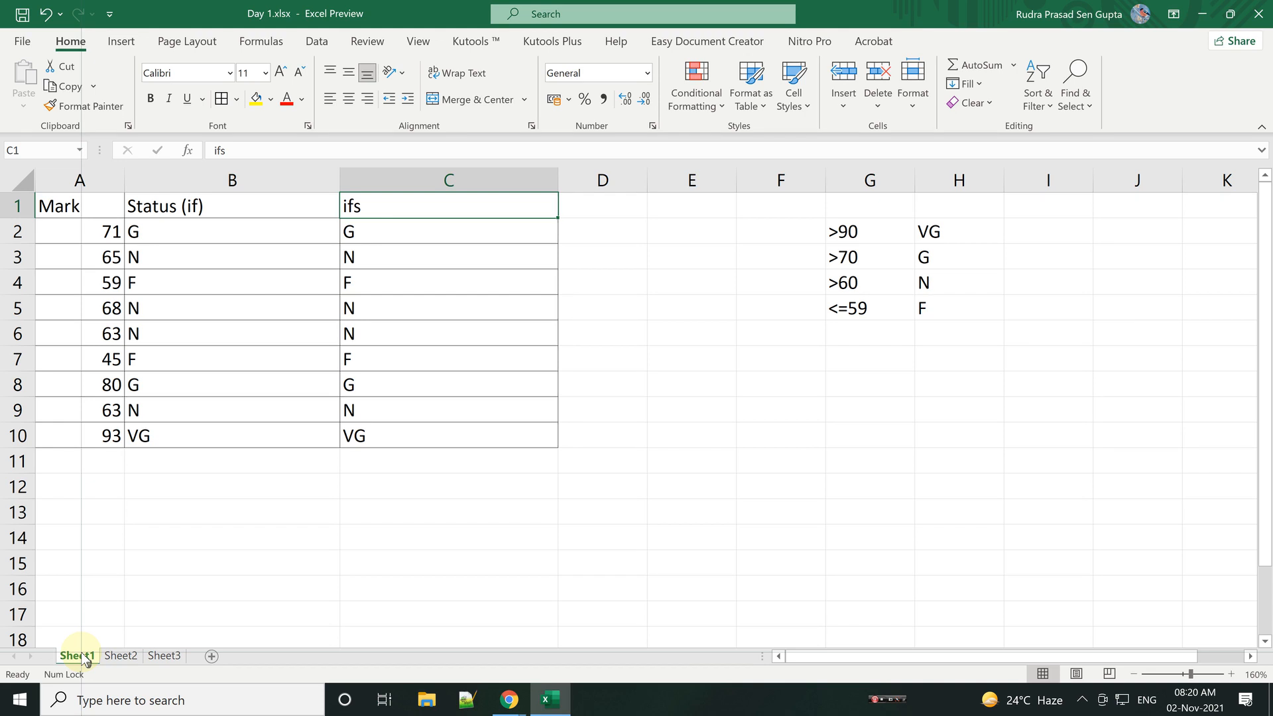
pyautogui.click(211, 657)
pyautogui.click(211, 658)
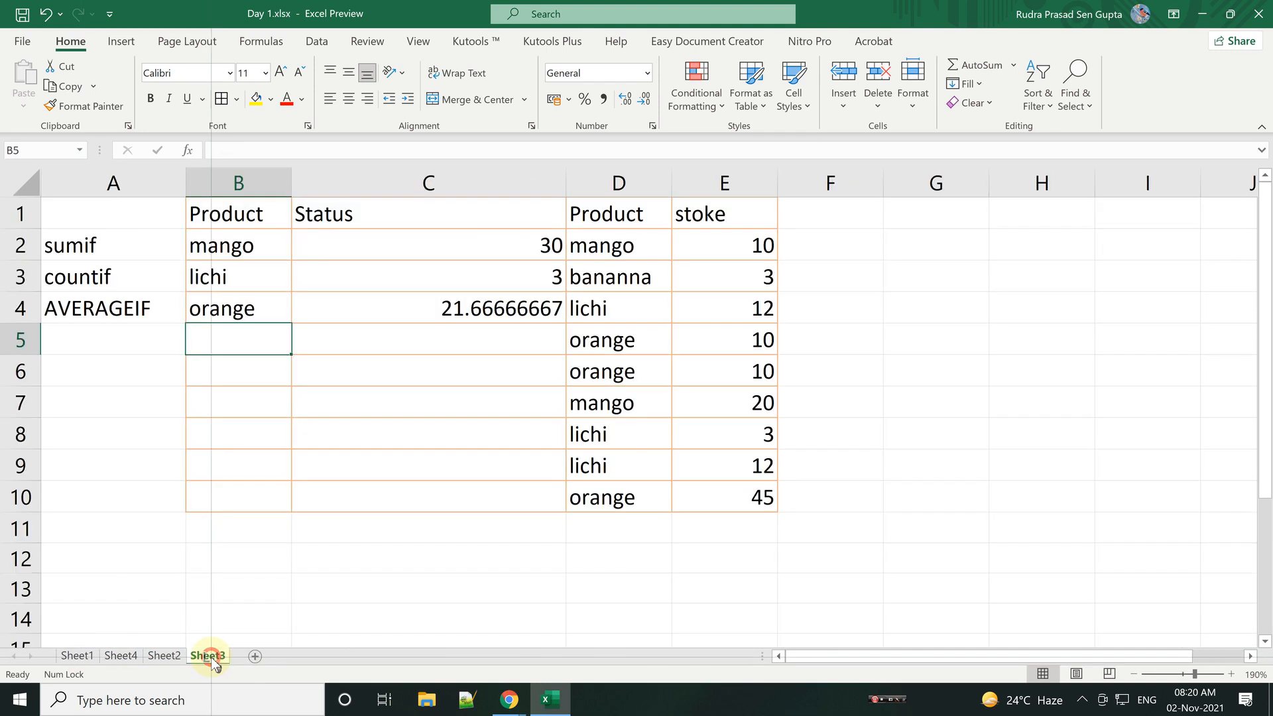
pyautogui.click(159, 657)
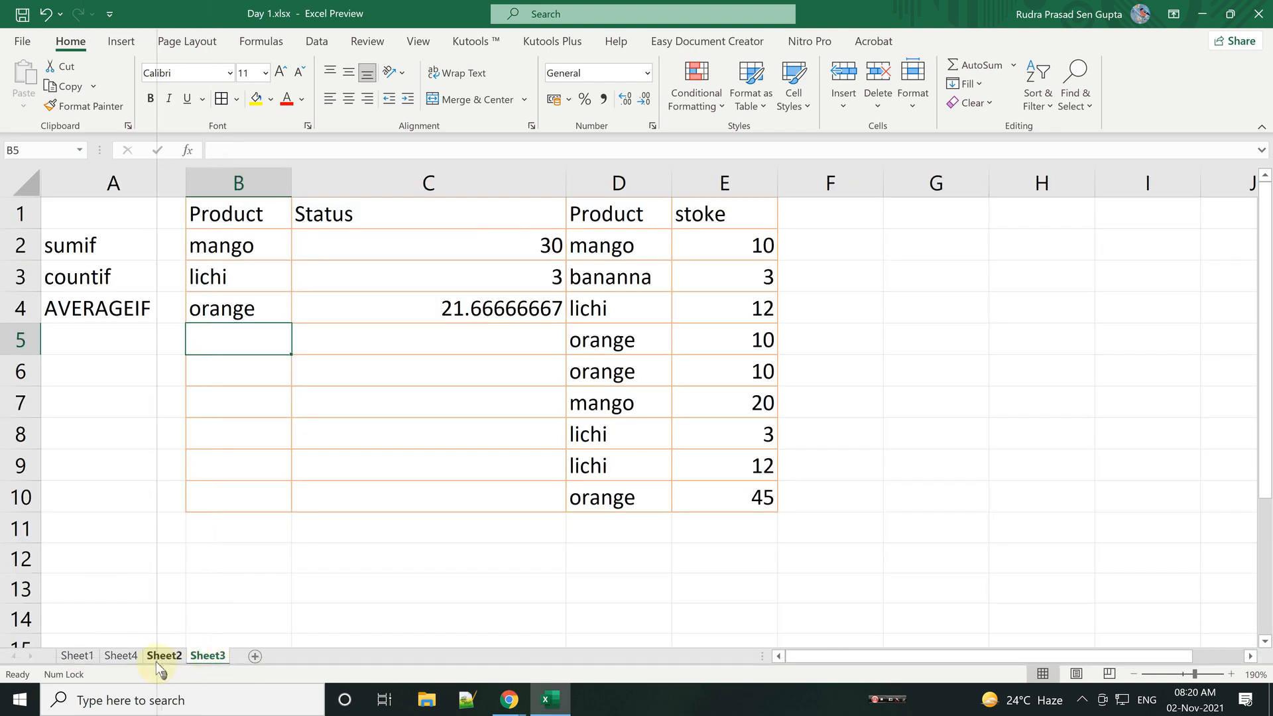
pyautogui.click(207, 656)
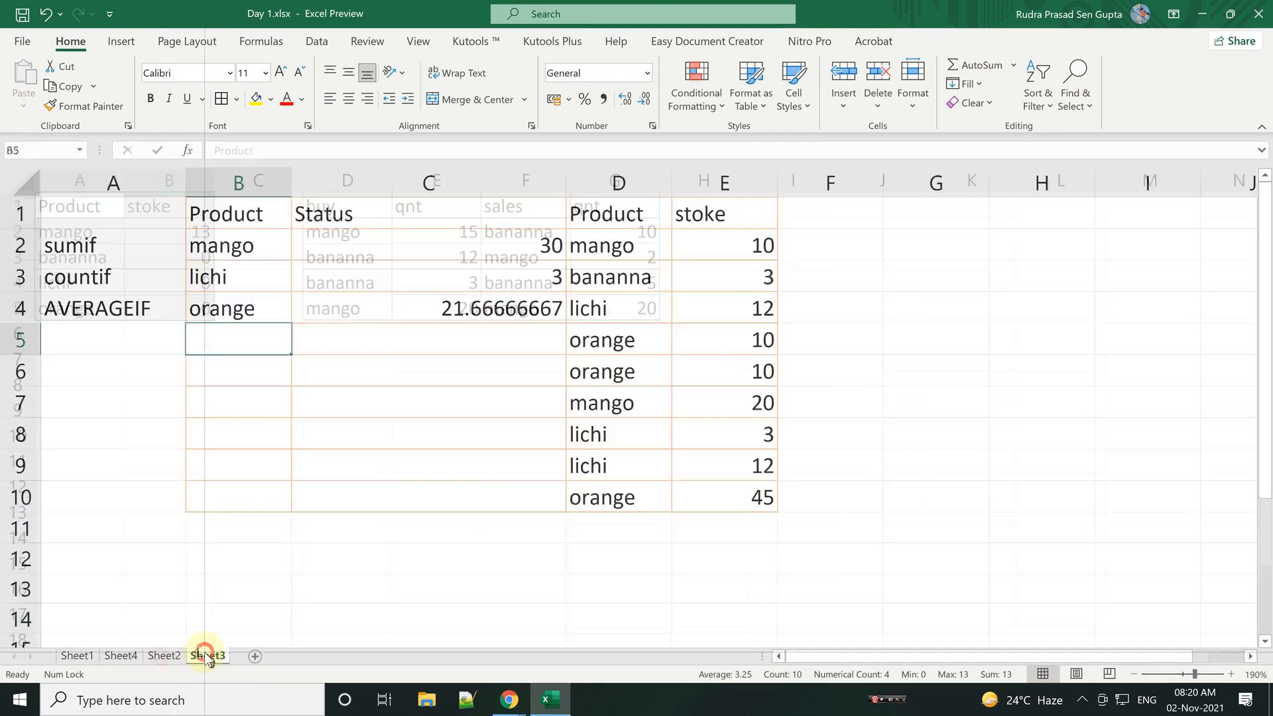
pyautogui.click(121, 657)
pyautogui.moveTo(189, 663); pyautogui.dragTo(230, 660)
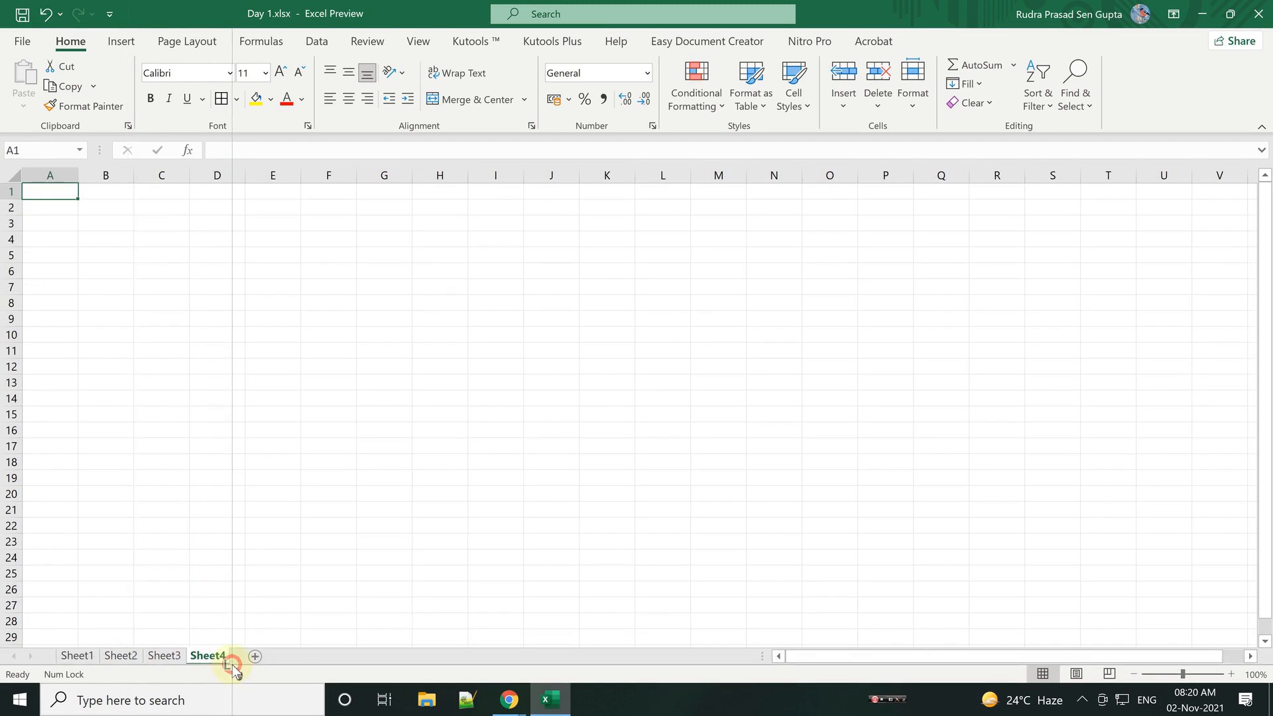
# Step: Enter the heading Value in A1 of Sheet4
pyautogui.keyDown('ctrl'); pyautogui.scroll(9, 217, 403); pyautogui.keyUp('ctrl')
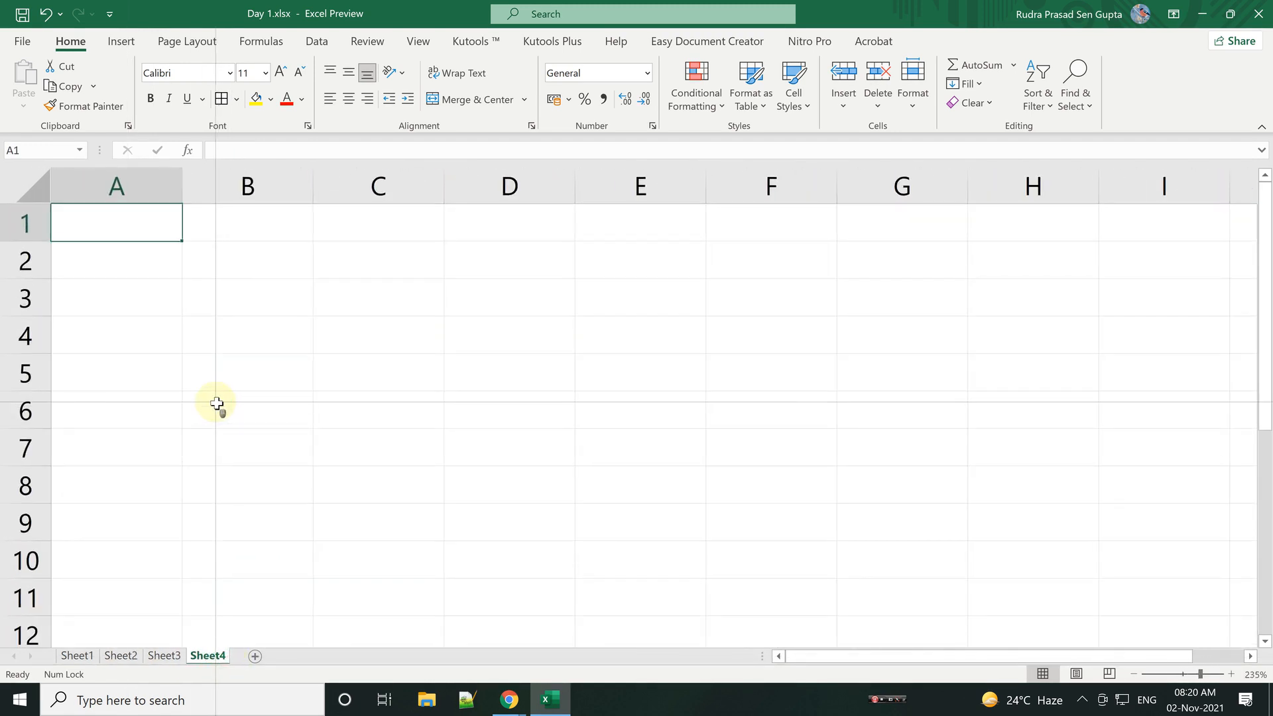
pyautogui.write('=')
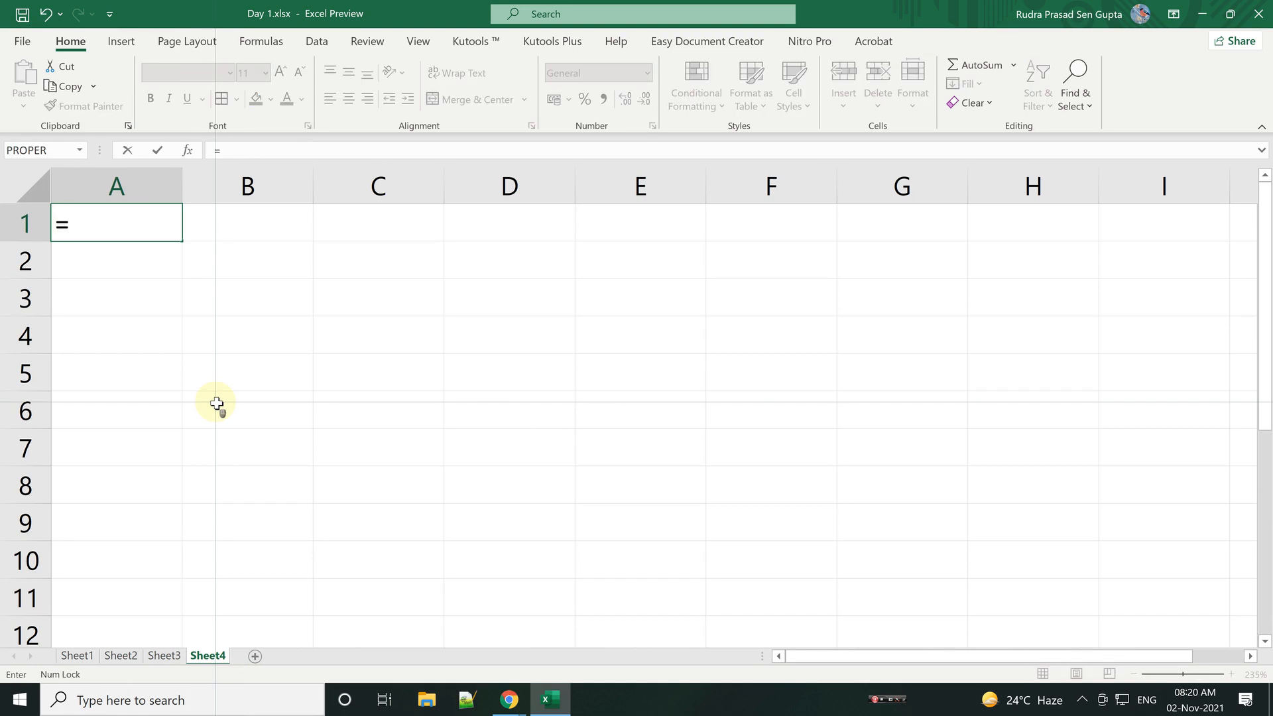
pyautogui.press('BackSpace')
pyautogui.write('lue')
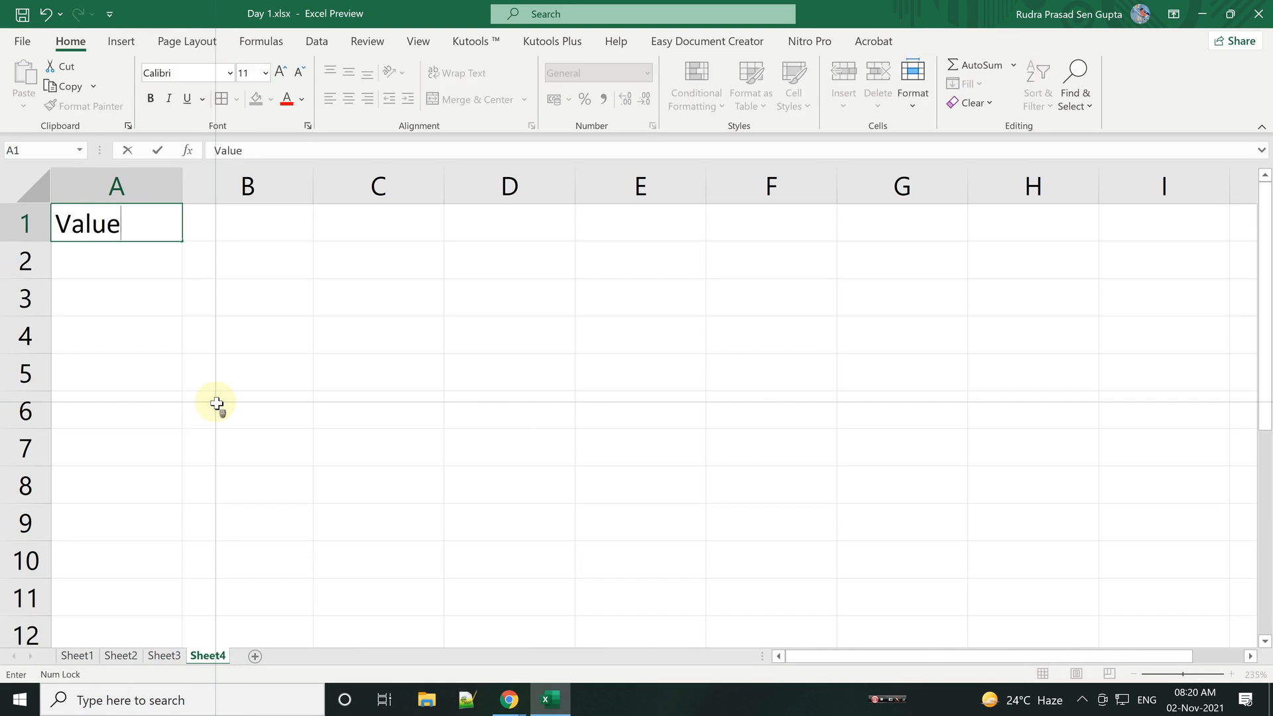
pyautogui.press('Return')
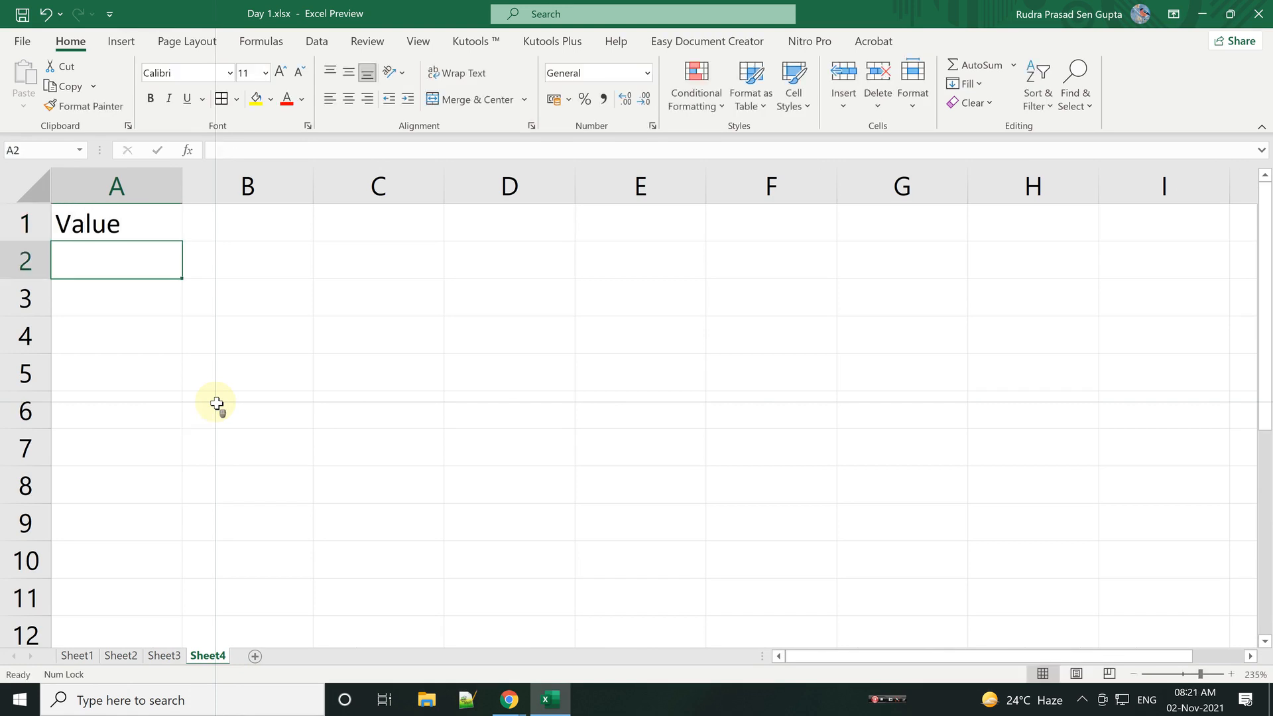
# Step: Enter jan in A2 below the Value heading and select that cell again
pyautogui.write('=')
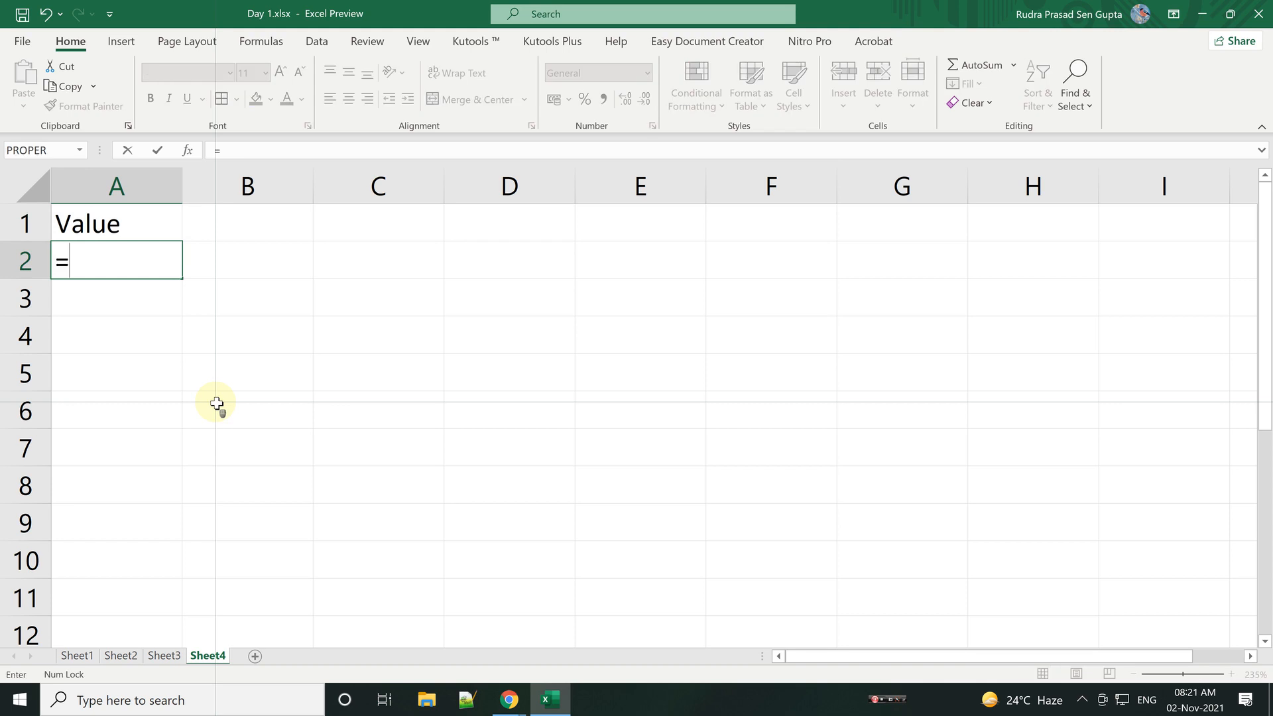
pyautogui.press('Escape')
pyautogui.write('1')
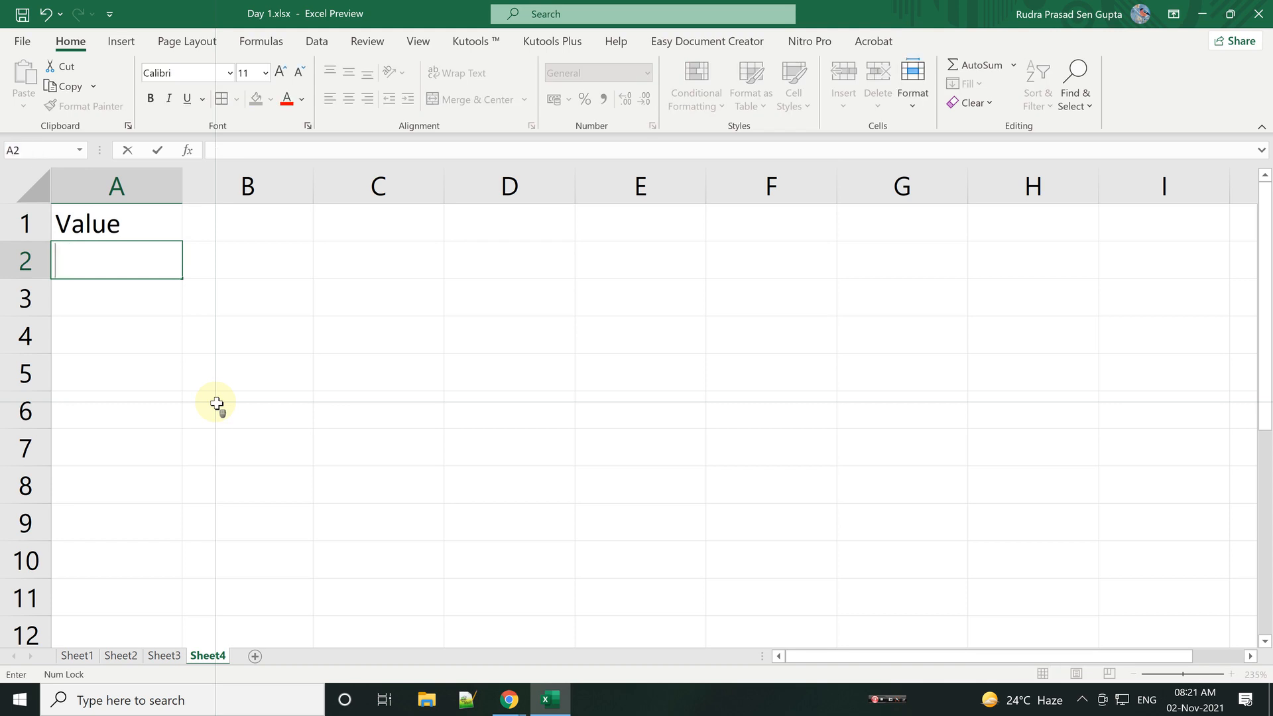
pyautogui.write('jan')
pyautogui.press('Return')
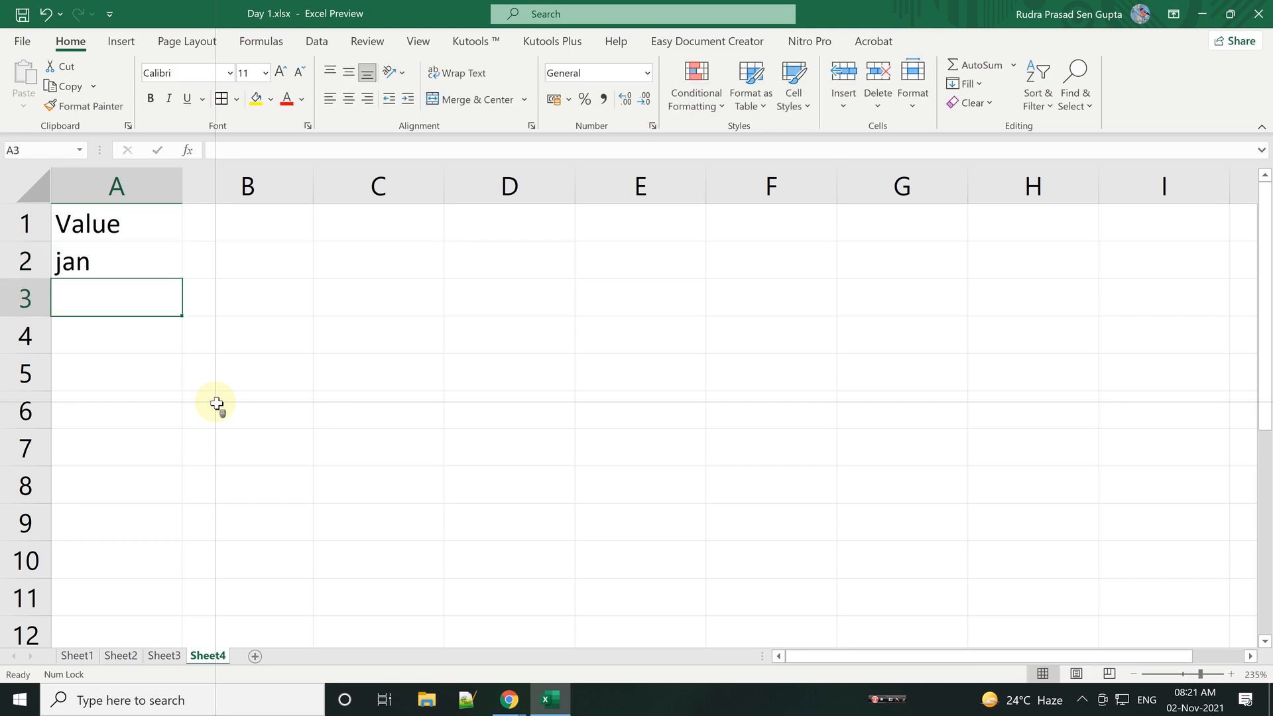
pyautogui.click(139, 261)
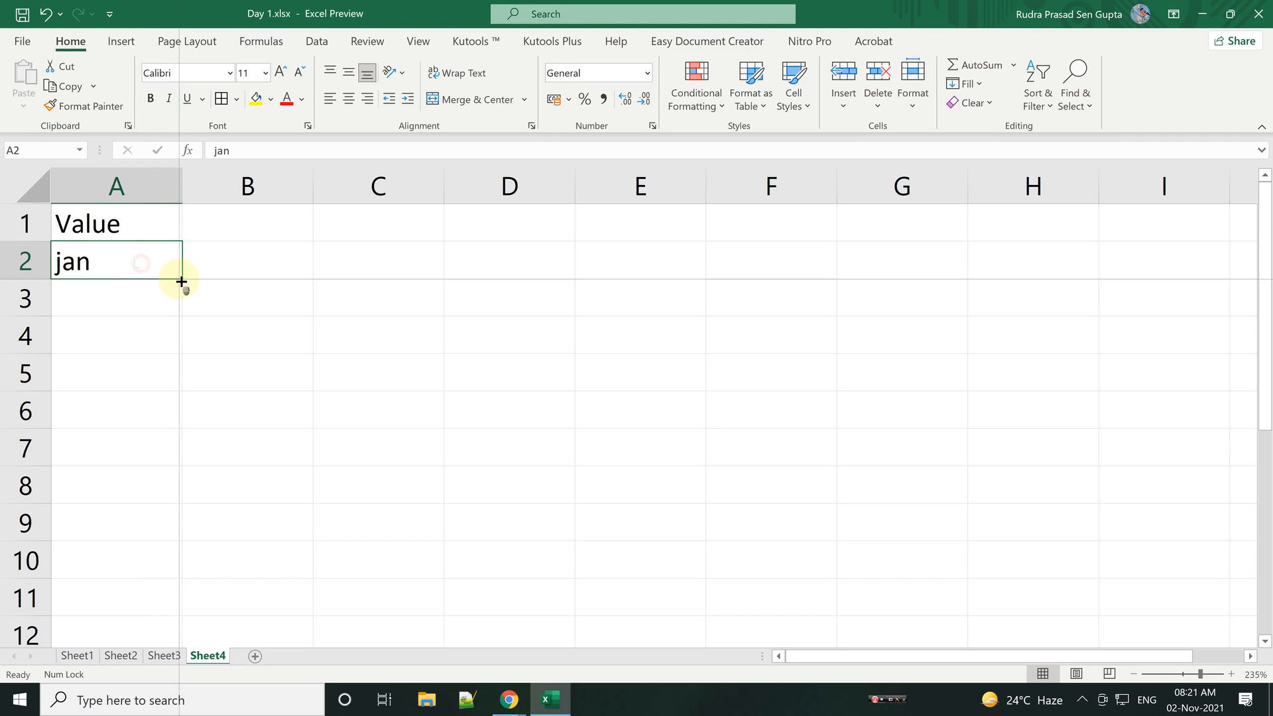
# Step: Fill the month series from jan in A2 down to jul in A8 and apply borders to A1:A8
pyautogui.moveTo(181, 279); pyautogui.dragTo(185, 503)
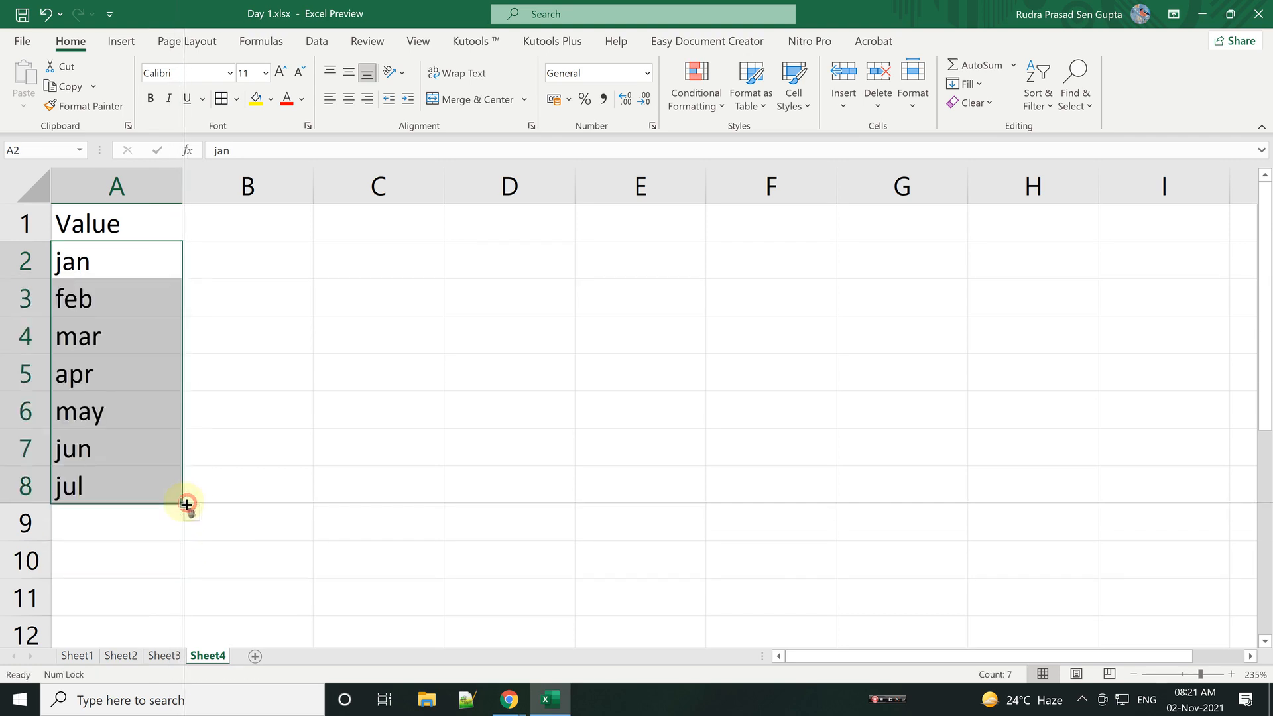
pyautogui.moveTo(136, 226); pyautogui.dragTo(171, 486)
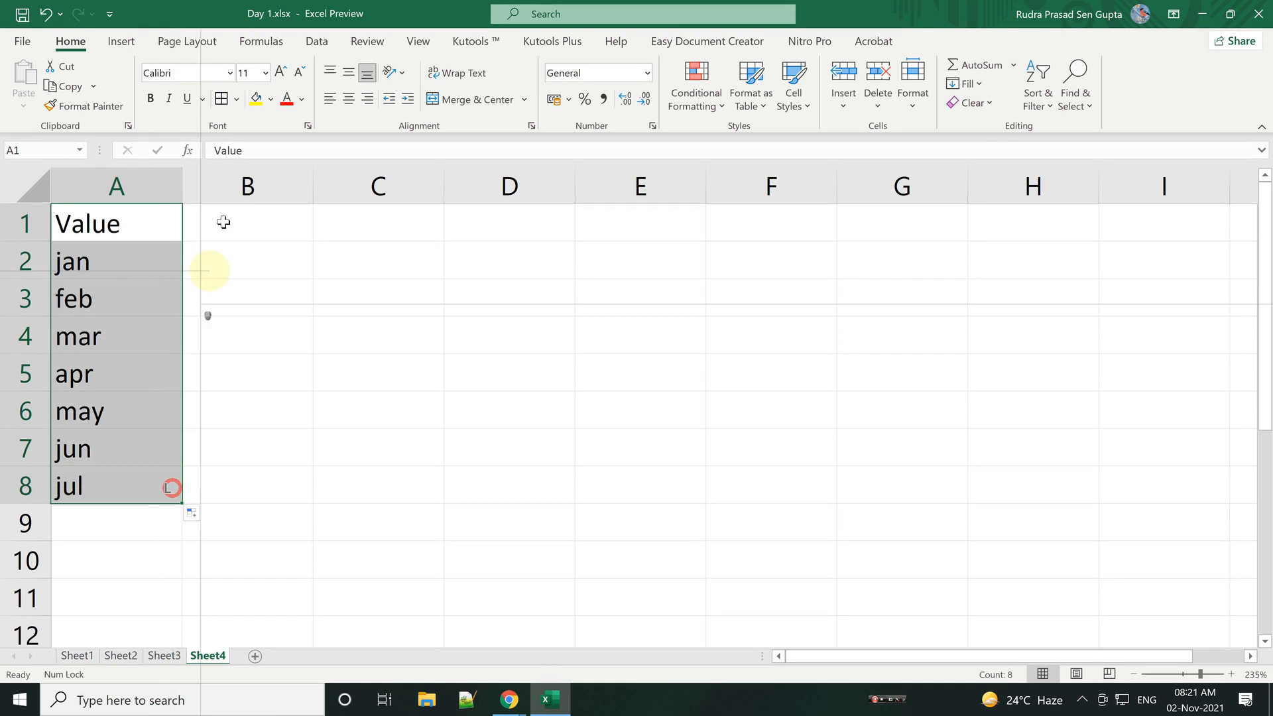
pyautogui.click(222, 99)
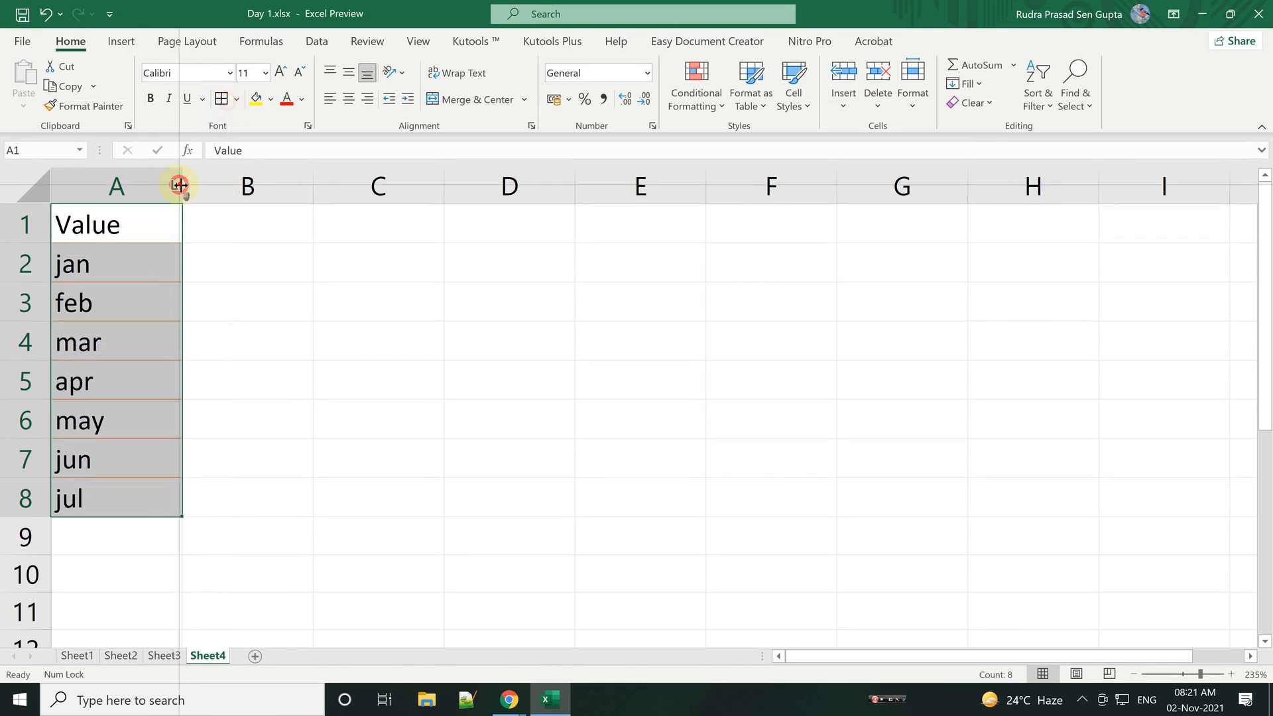
pyautogui.moveTo(179, 183); pyautogui.dragTo(180, 185)
pyautogui.click(162, 290)
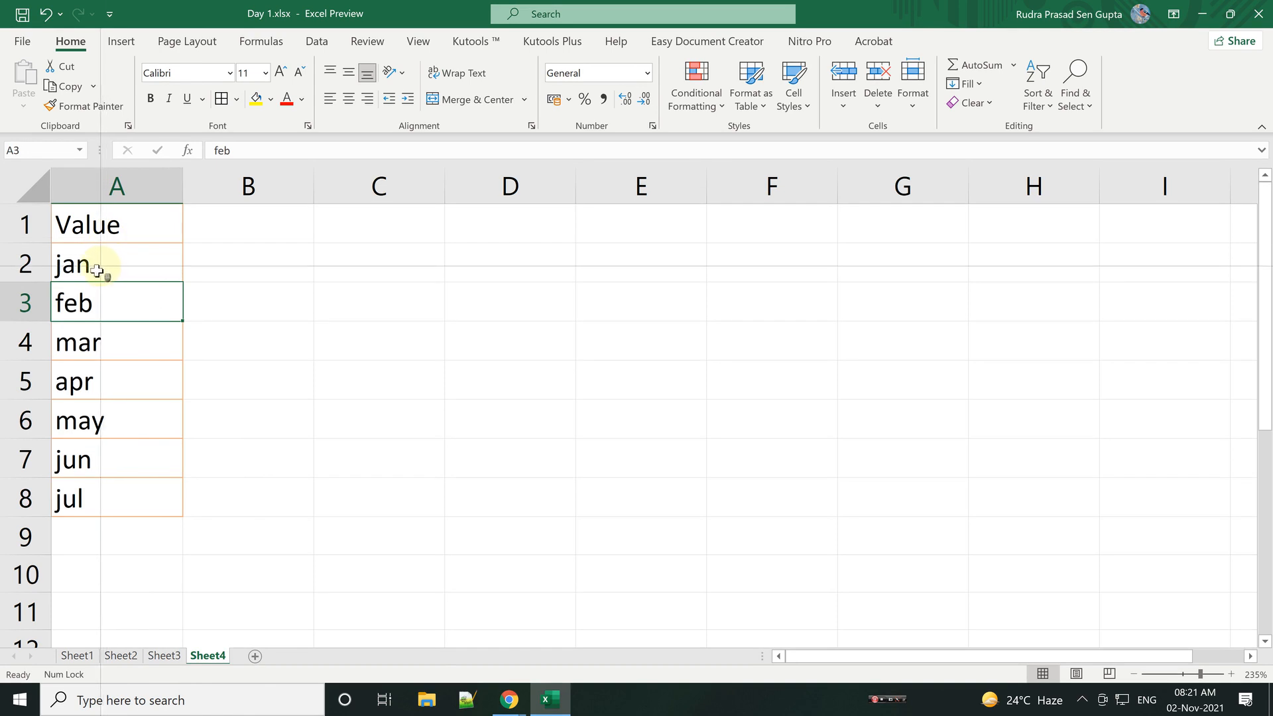
# Step: Insert a blank row above each of feb, mar and apr, one row at a time
pyautogui.click(30, 305)
pyautogui.rightClick(30, 305)
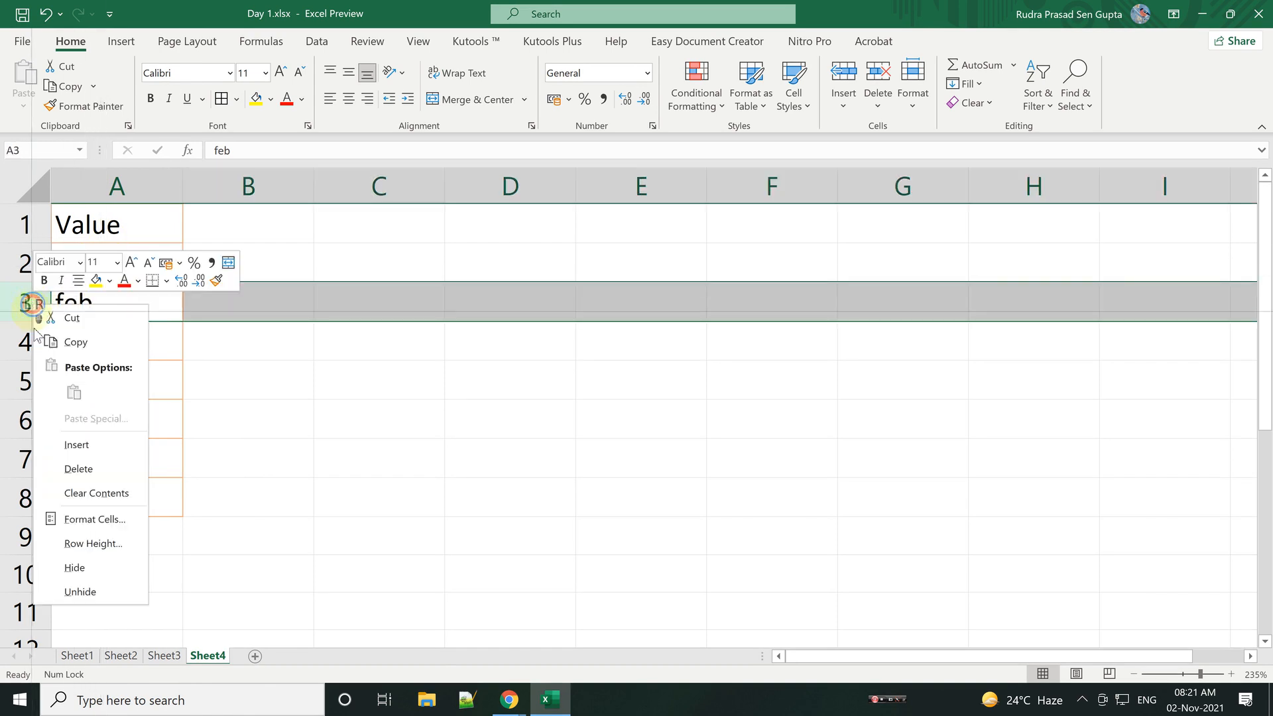
pyautogui.click(71, 439)
pyautogui.rightClick(27, 386)
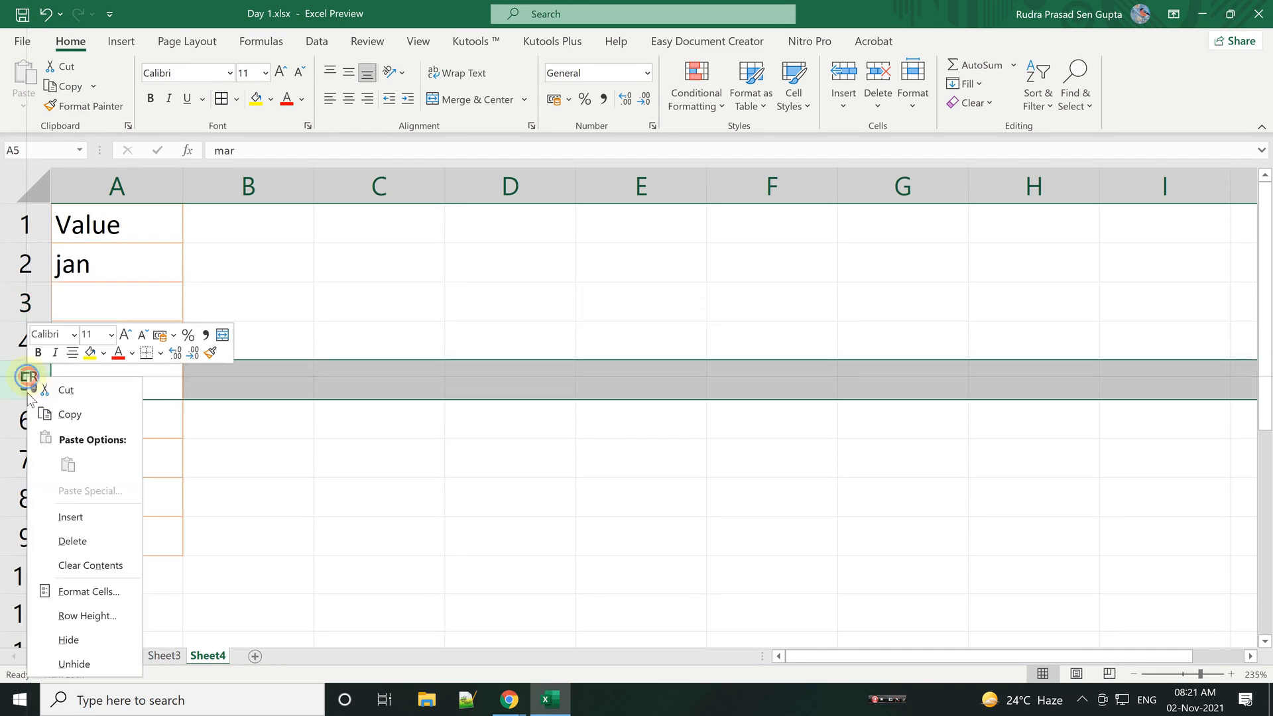
pyautogui.click(65, 515)
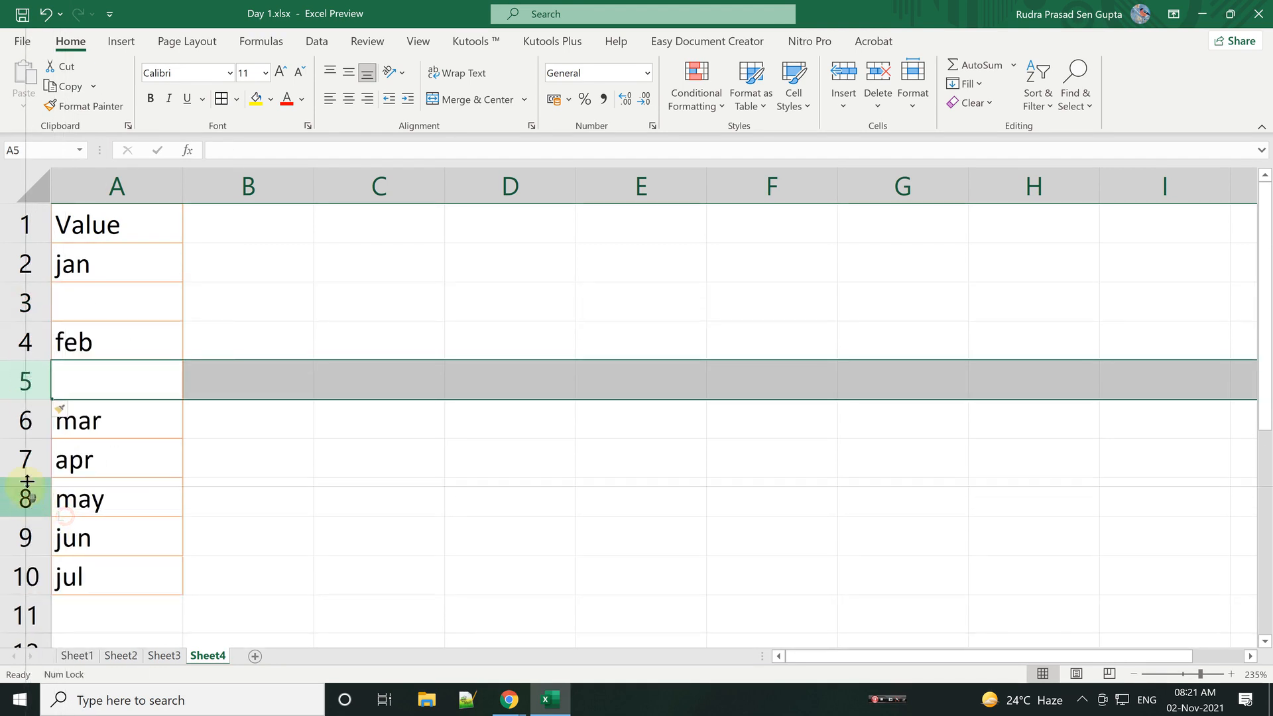
pyautogui.rightClick(30, 458)
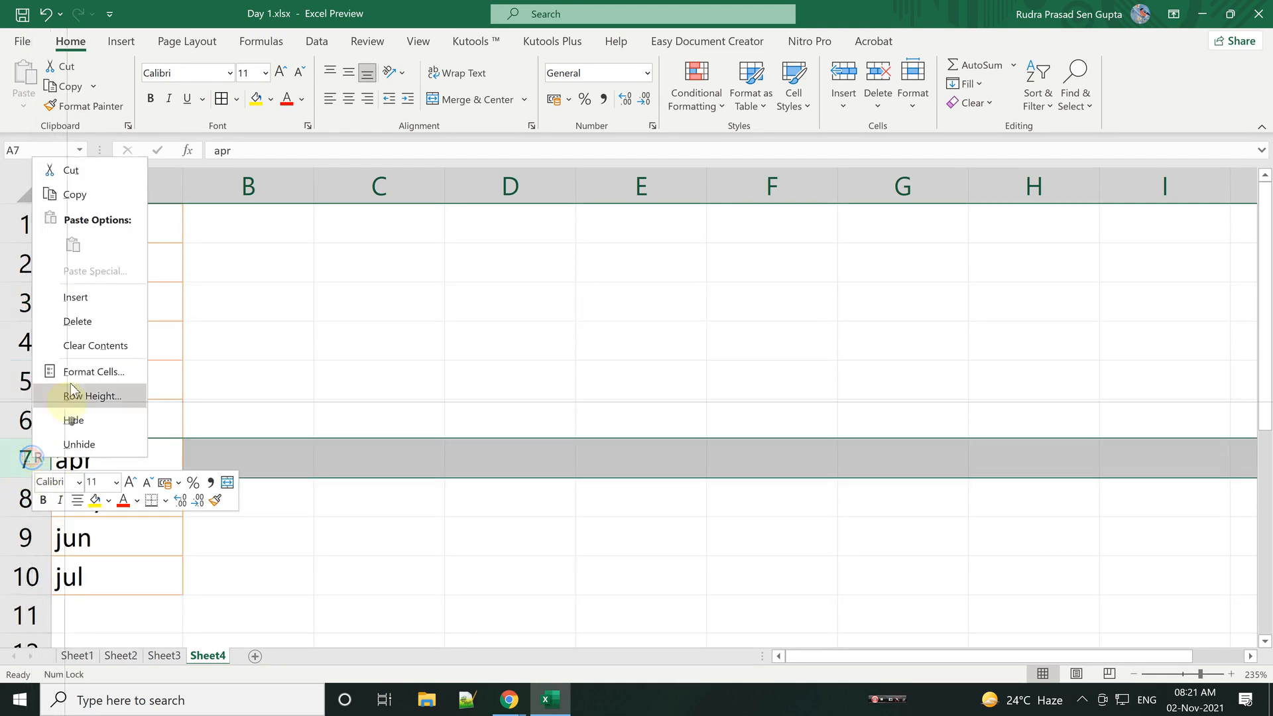
pyautogui.click(81, 296)
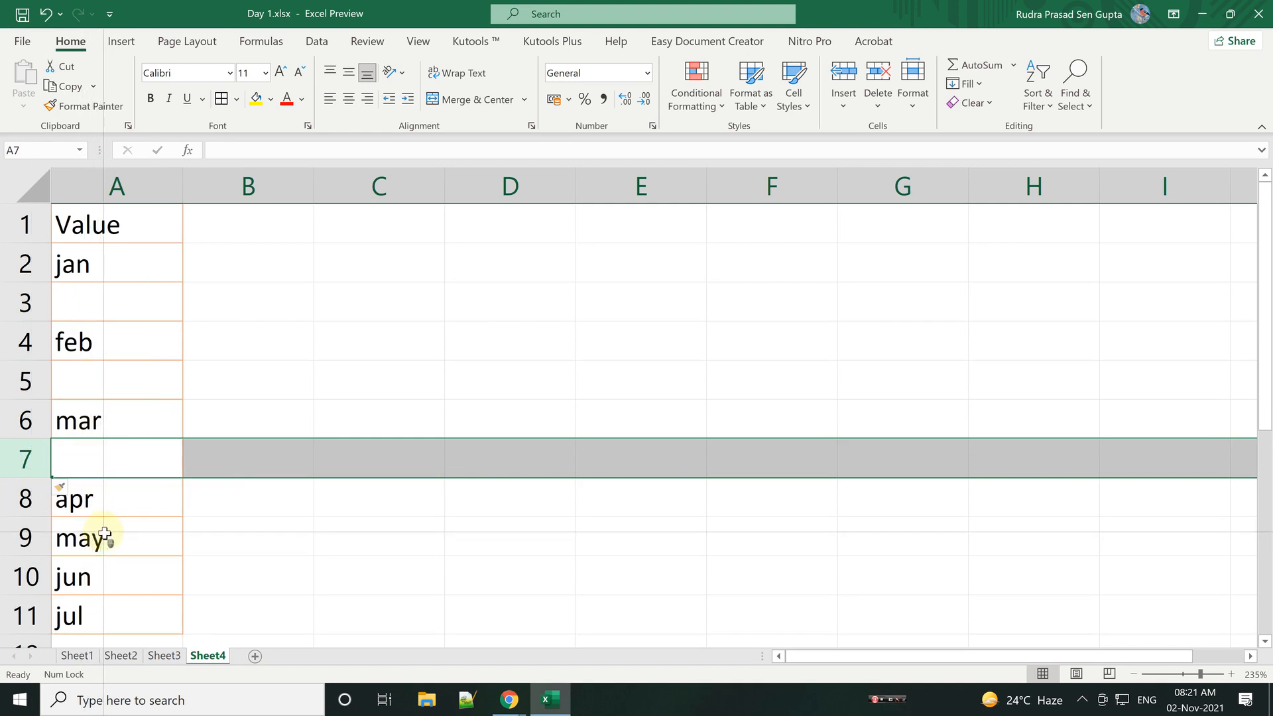
# Step: Undo the three row insertions in the month list
pyautogui.hotkey('ctrl', 'z')
pyautogui.hotkey('ctrl', 'z')
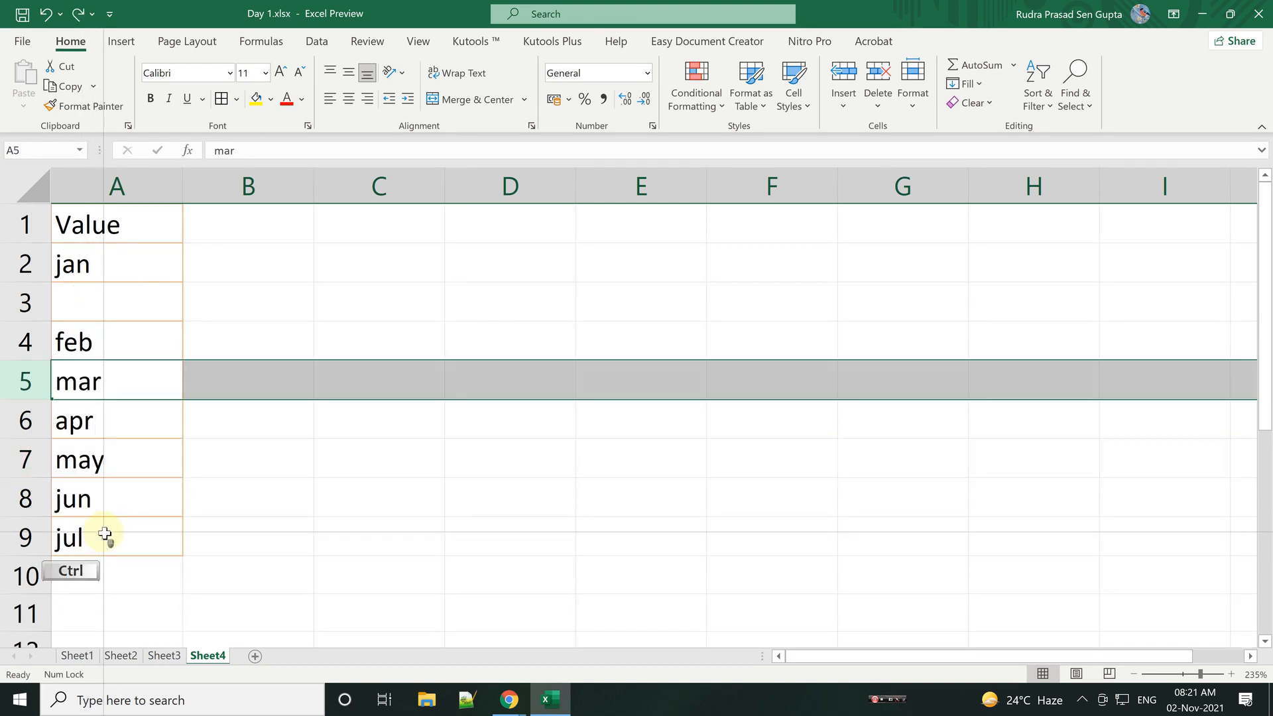
pyautogui.hotkey('ctrl', 'z')
# Step: Make the Value heading in A1 bold
pyautogui.click(340, 443)
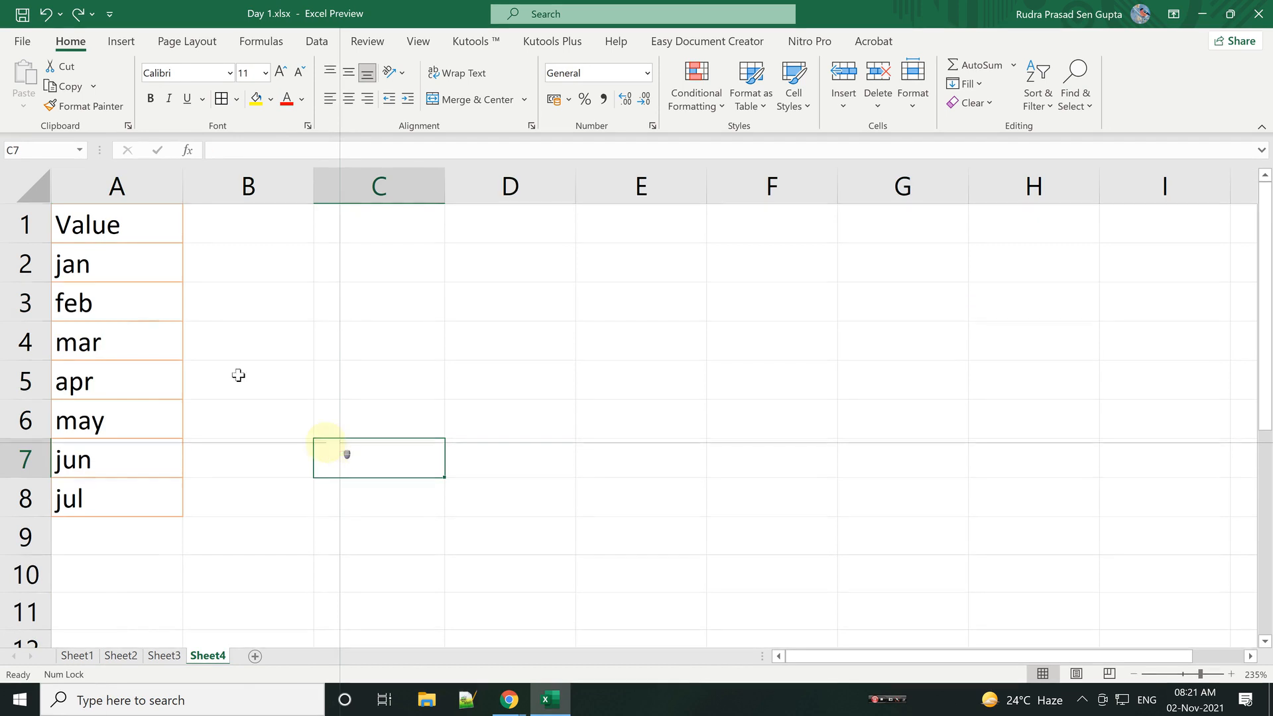
pyautogui.click(95, 240)
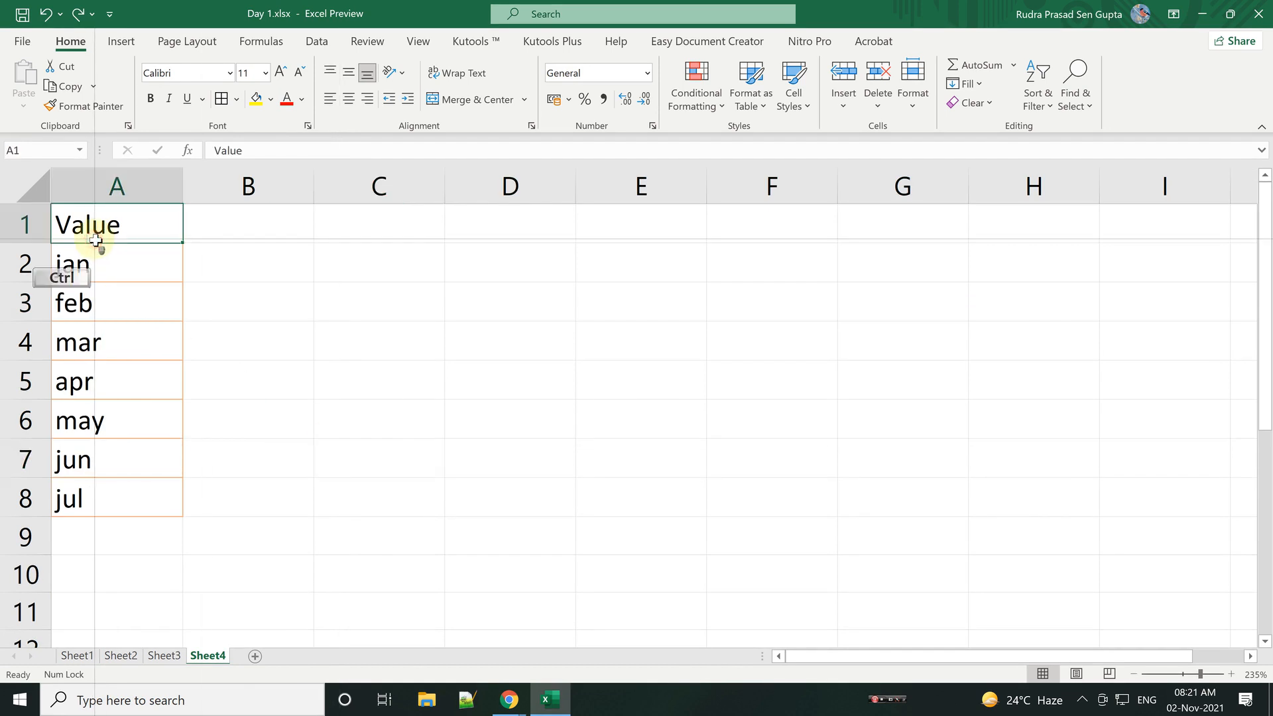
pyautogui.hotkey('ctrl', 'b')
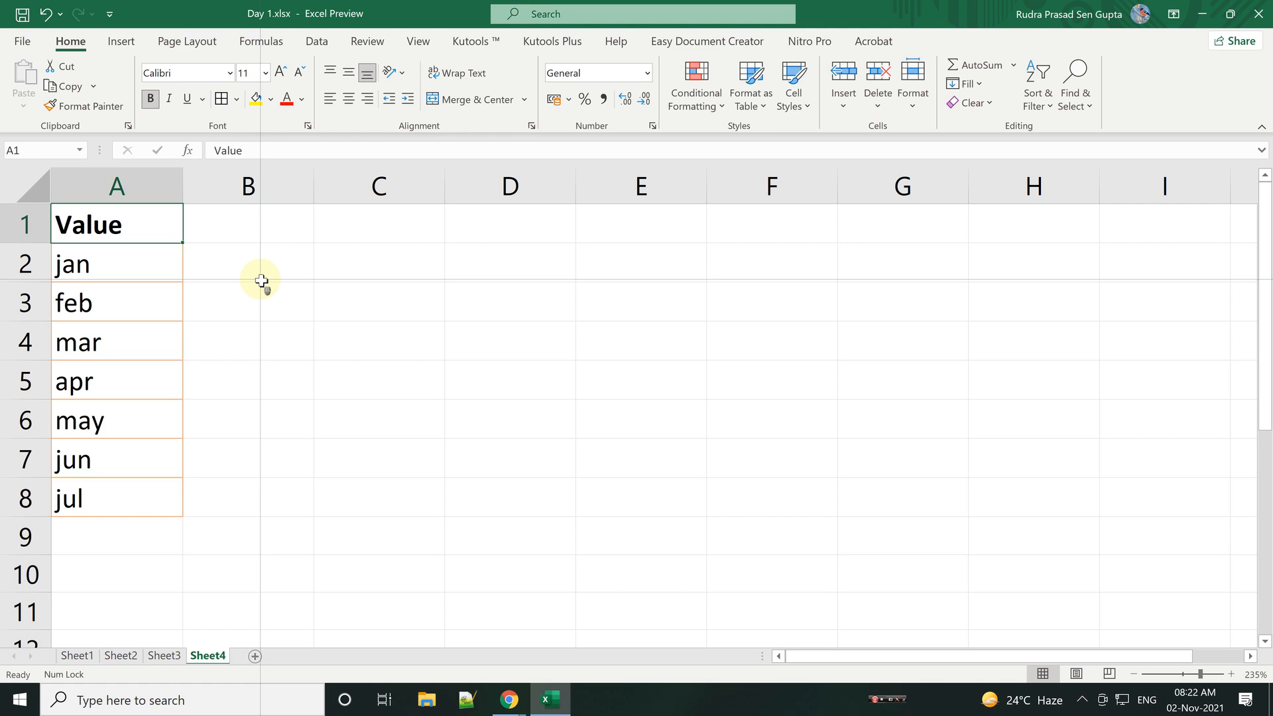
# Step: Enter 1 in B2 and 2 in B3, and fill the number series down to 7 in B8 beside the months
pyautogui.click(238, 272)
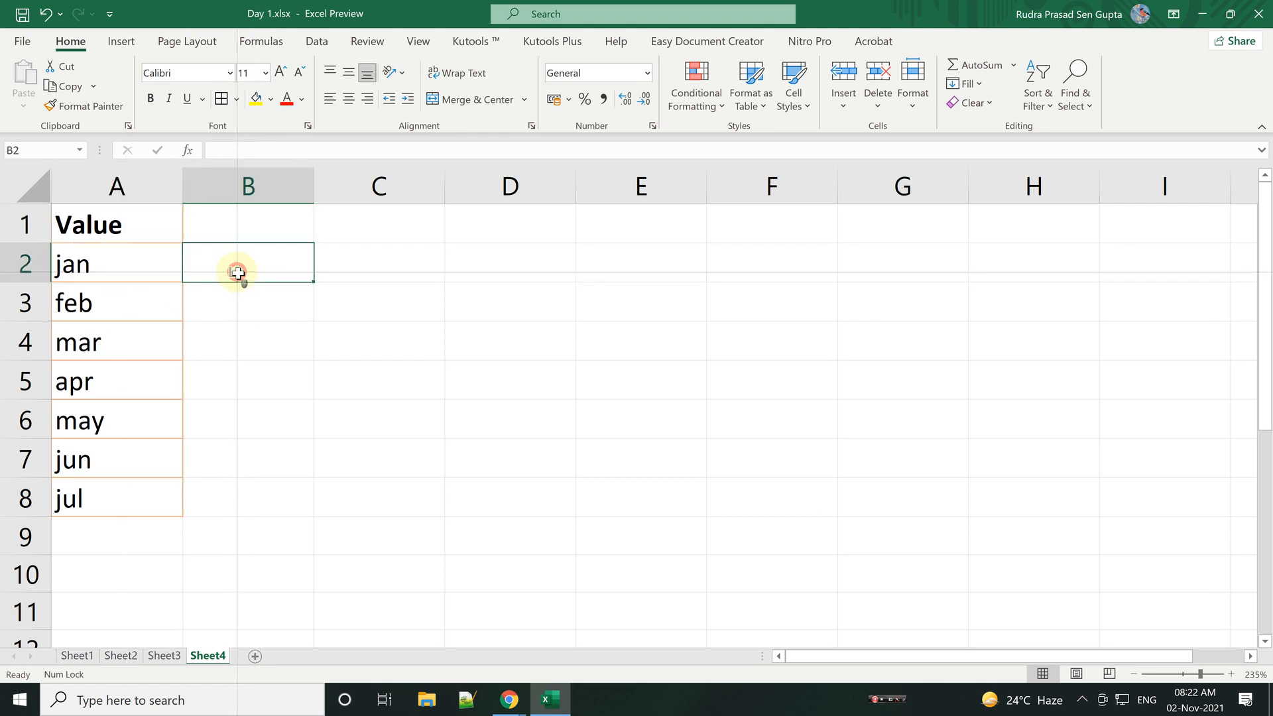
pyautogui.write('1')
pyautogui.press('Return')
pyautogui.write('2')
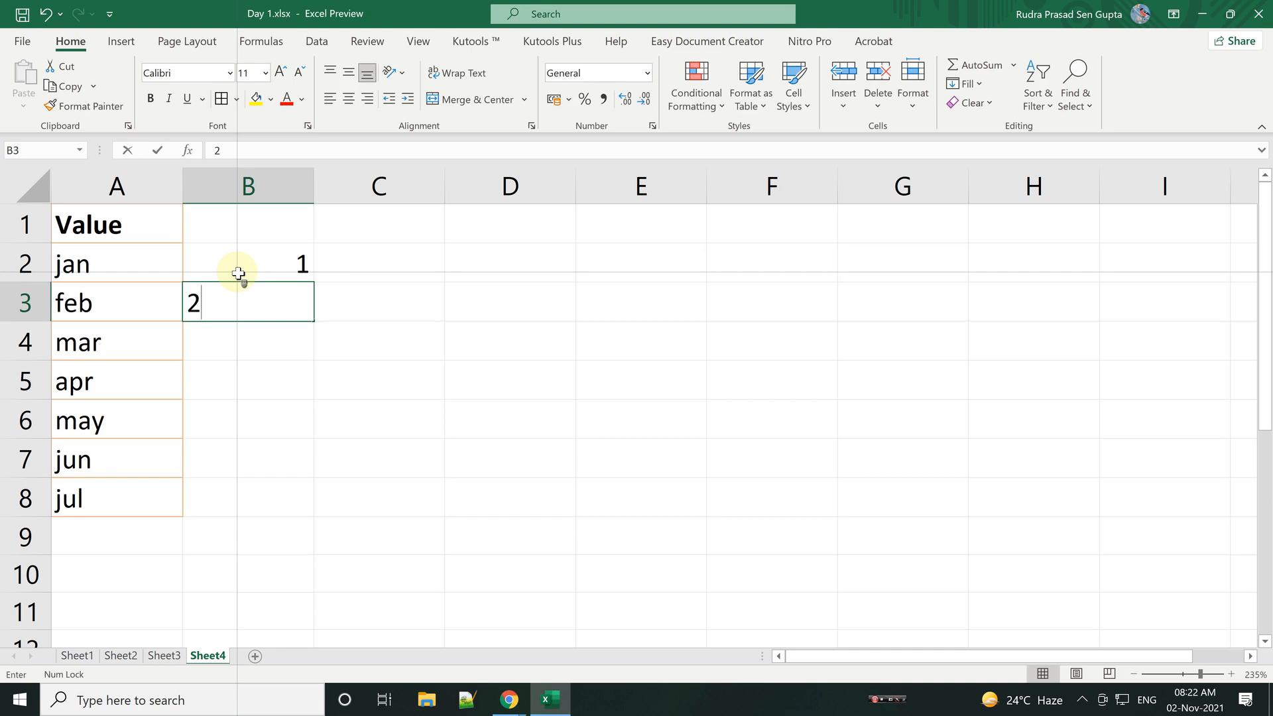
pyautogui.press('Return')
pyautogui.moveTo(268, 265); pyautogui.dragTo(315, 508)
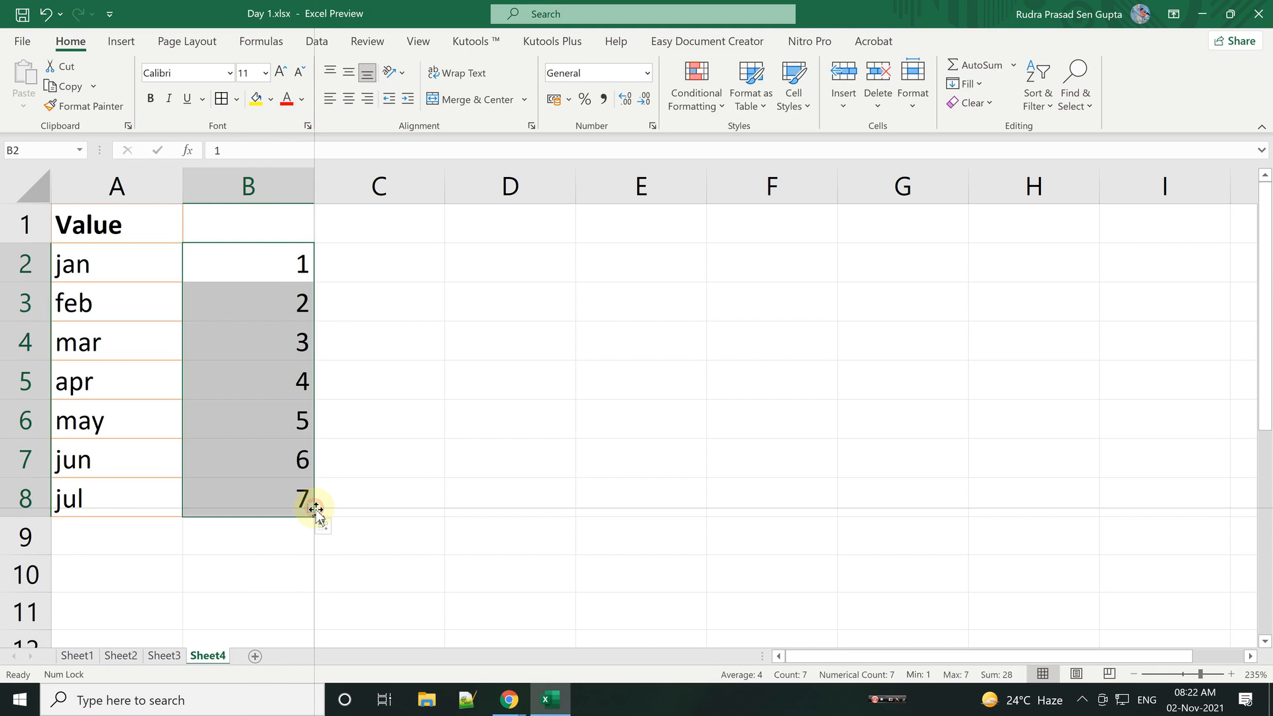
# Step: Copy the number series in B2:B8 and paste it directly below, starting at B9
pyautogui.hotkey('ctrl', 'c')
pyautogui.click(254, 529)
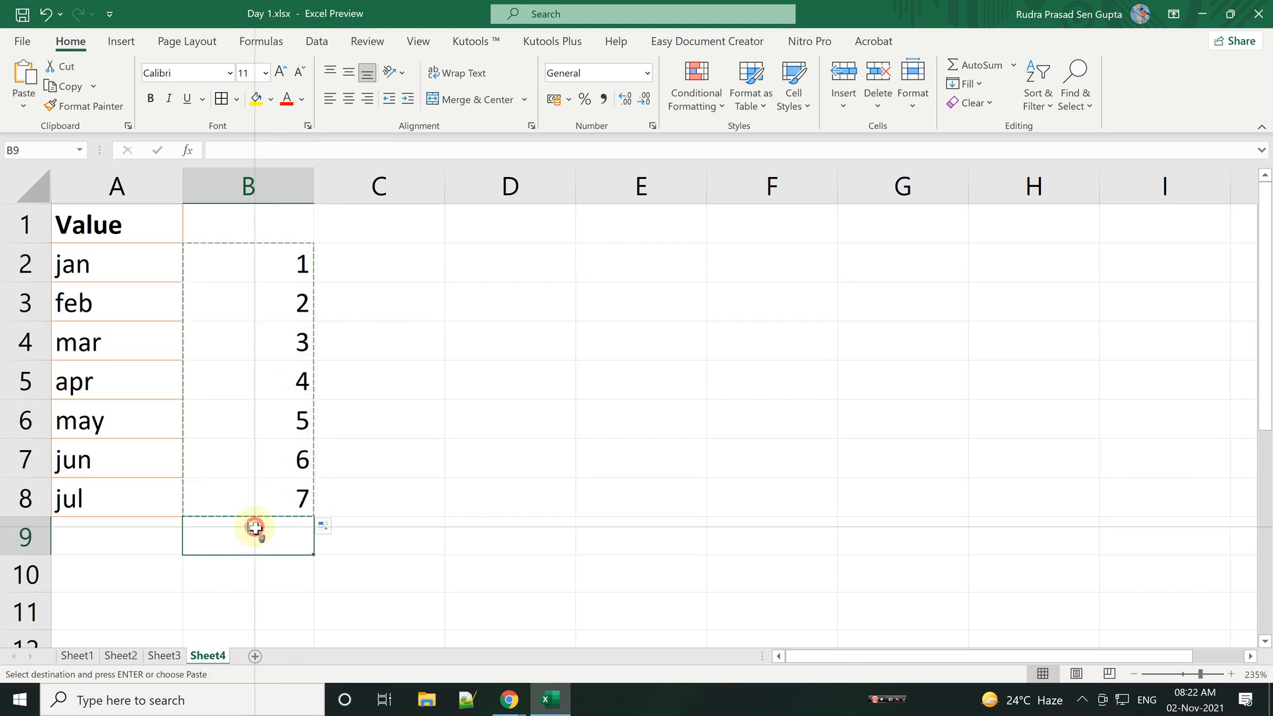
pyautogui.hotkey('ctrl', 'v')
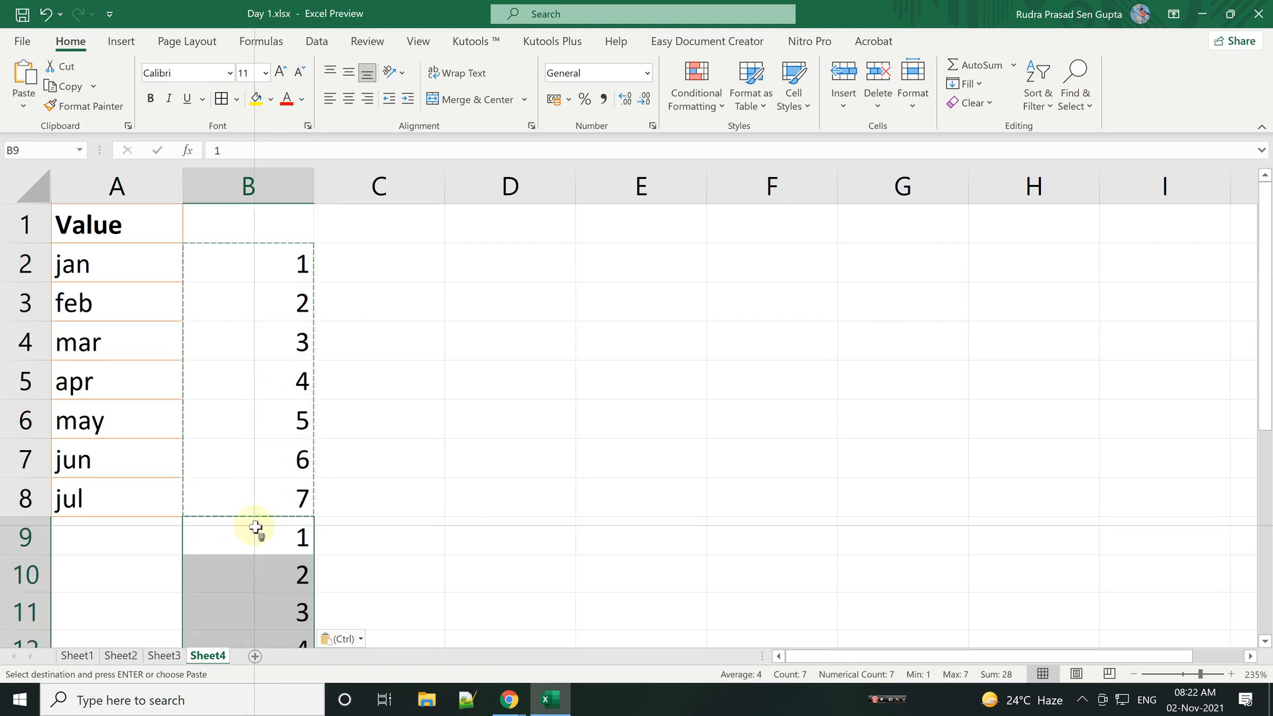
pyautogui.click(113, 338)
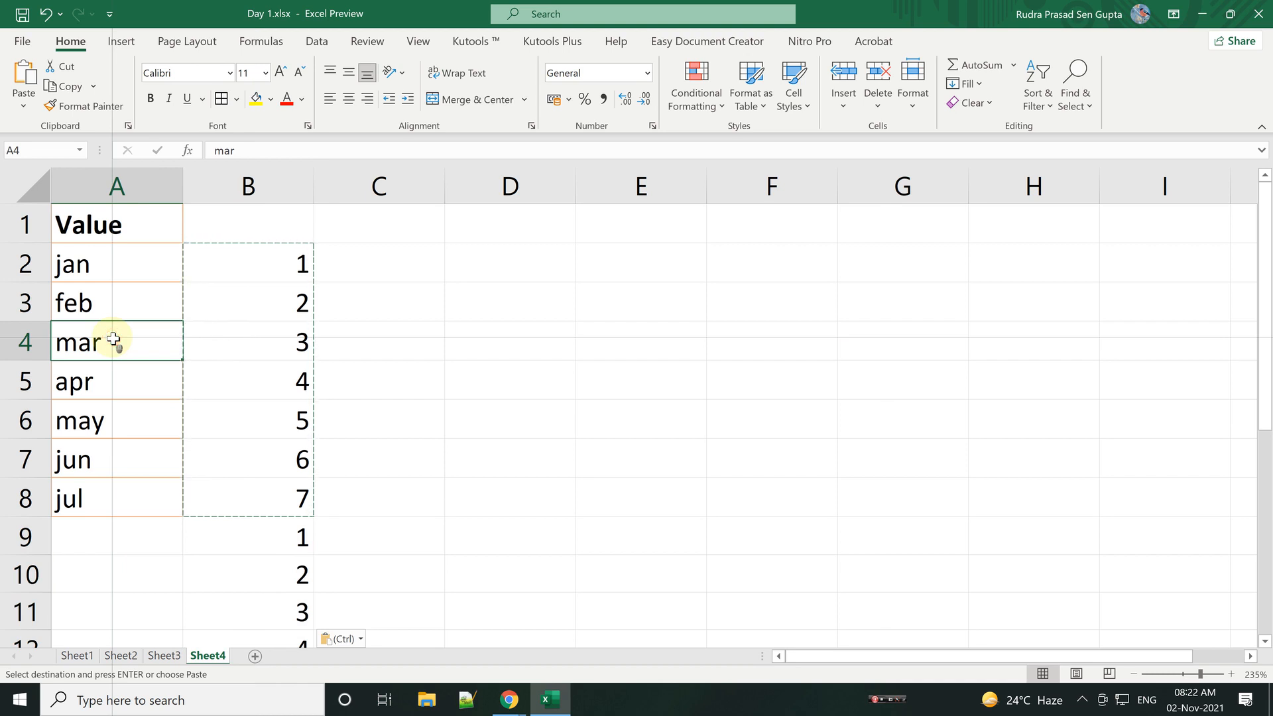
pyautogui.scroll(-3, 113, 338)
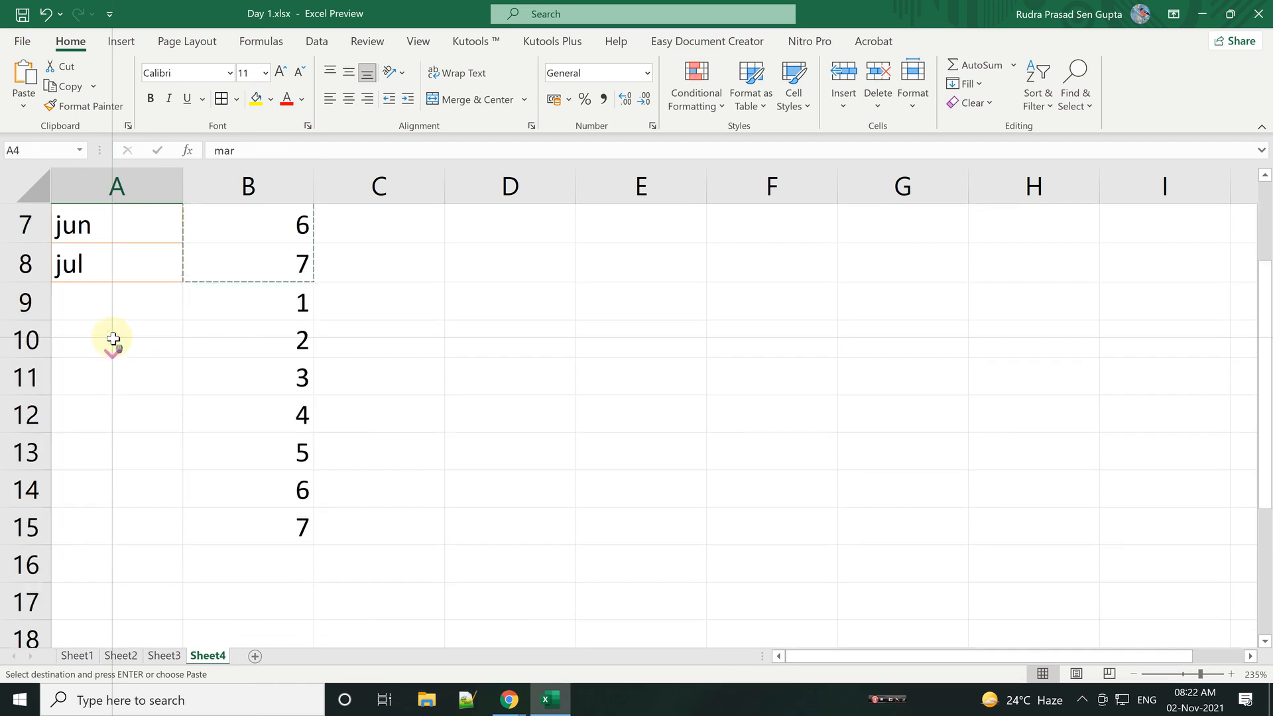
pyautogui.scroll(2, 112, 338)
pyautogui.scroll(1, 211, 293)
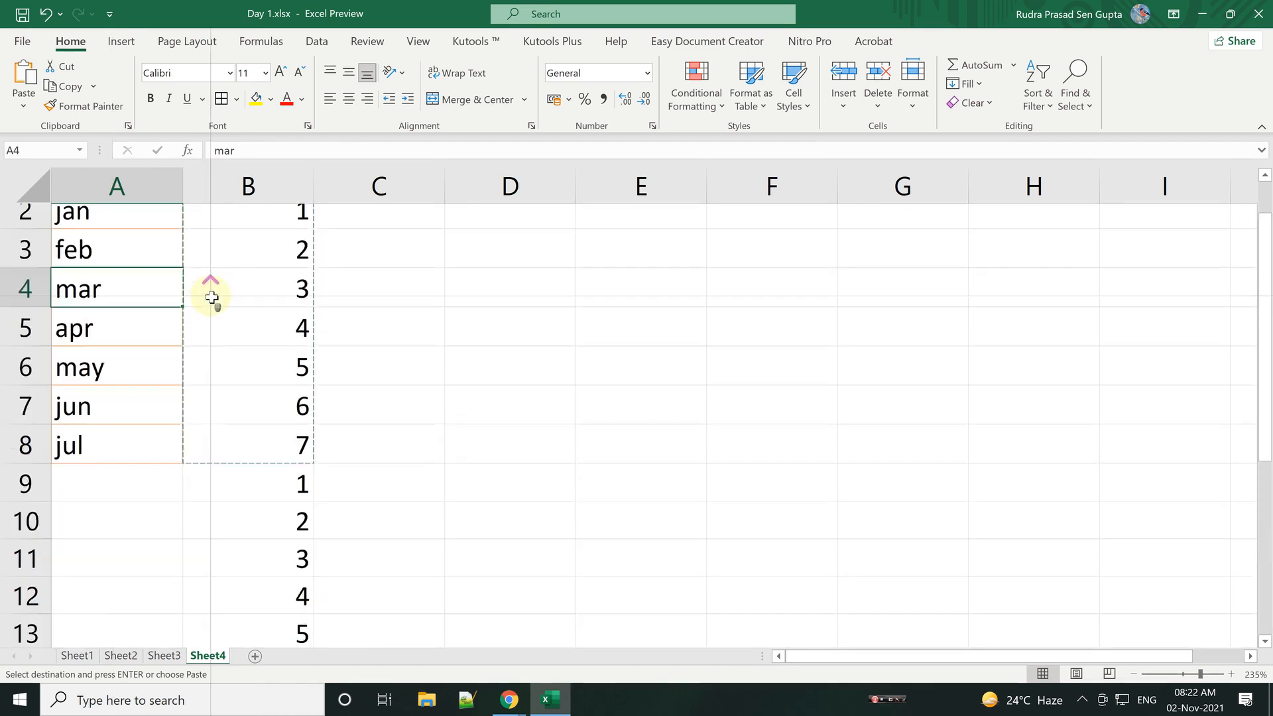
# Step: Enter an extra 3 in B16 below the pasted numbers
pyautogui.scroll(-3, 292, 371)
pyautogui.click(295, 440)
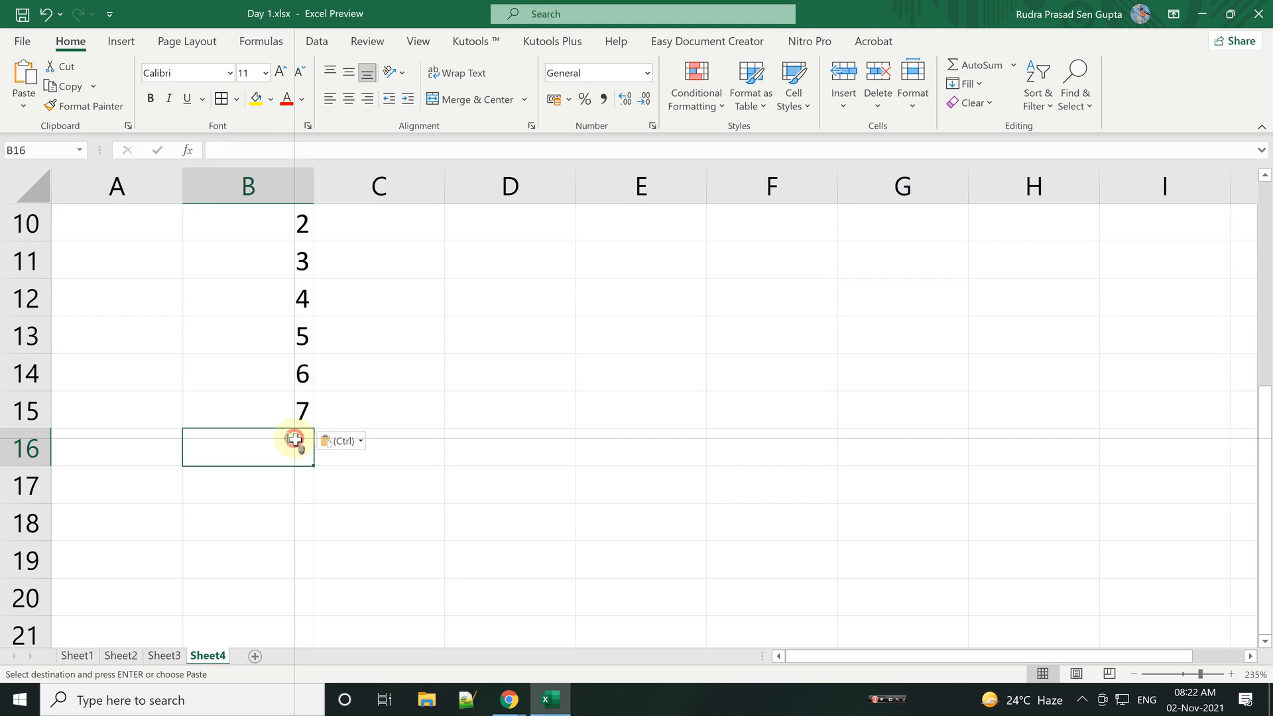
pyautogui.write('3')
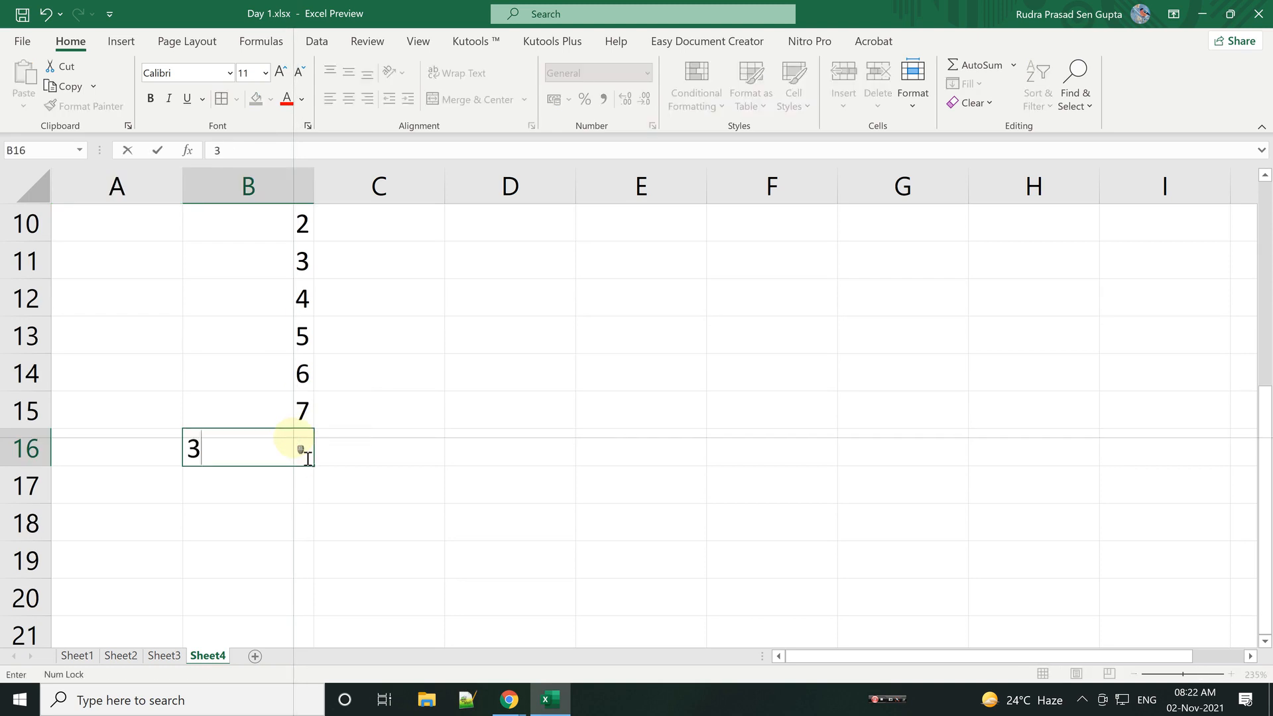
pyautogui.press('Return')
# Step: Custom sort A1:B16 by Column B in ascending order, with the first row as headers
pyautogui.scroll(3, 256, 492)
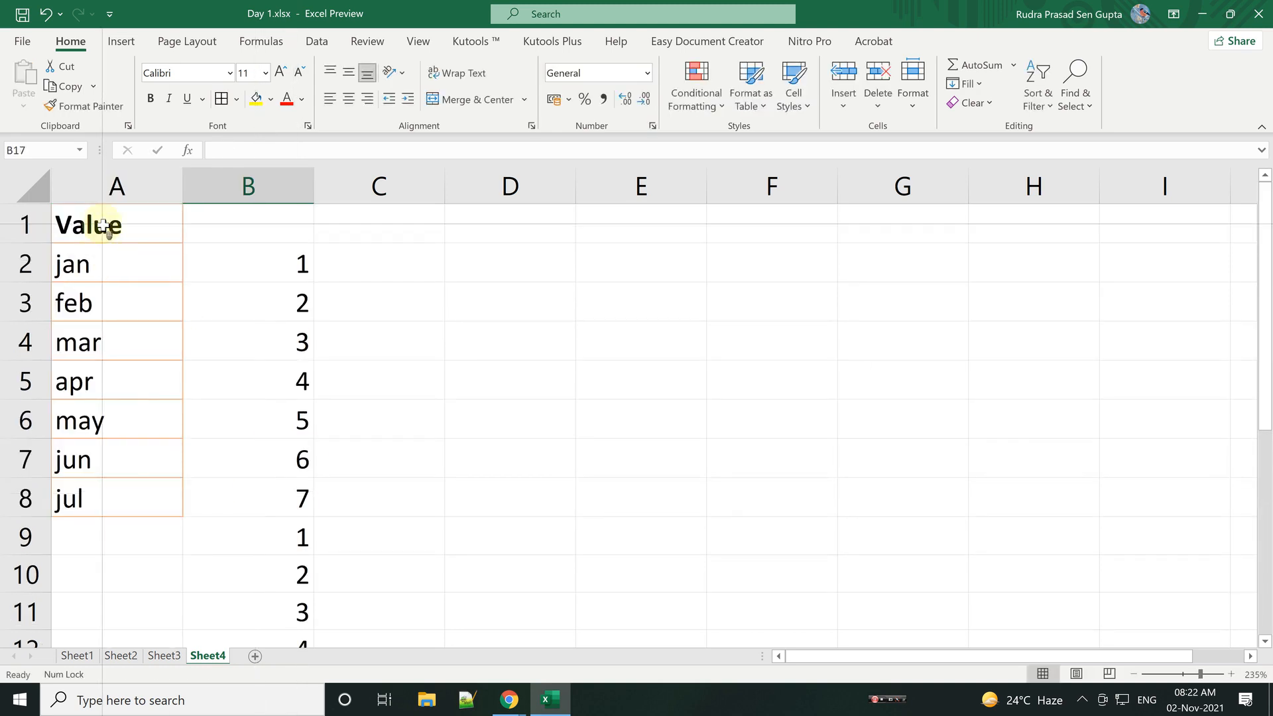
pyautogui.moveTo(103, 222); pyautogui.dragTo(248, 600)
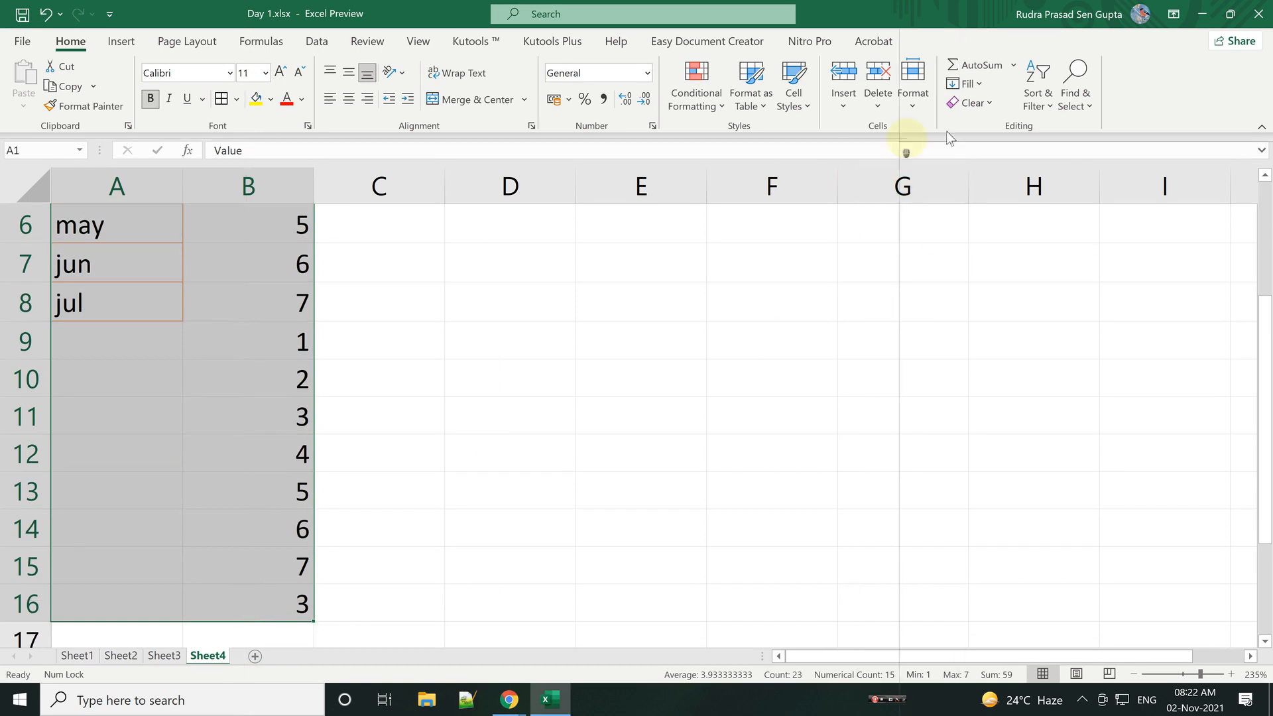
pyautogui.click(1038, 99)
pyautogui.click(1080, 177)
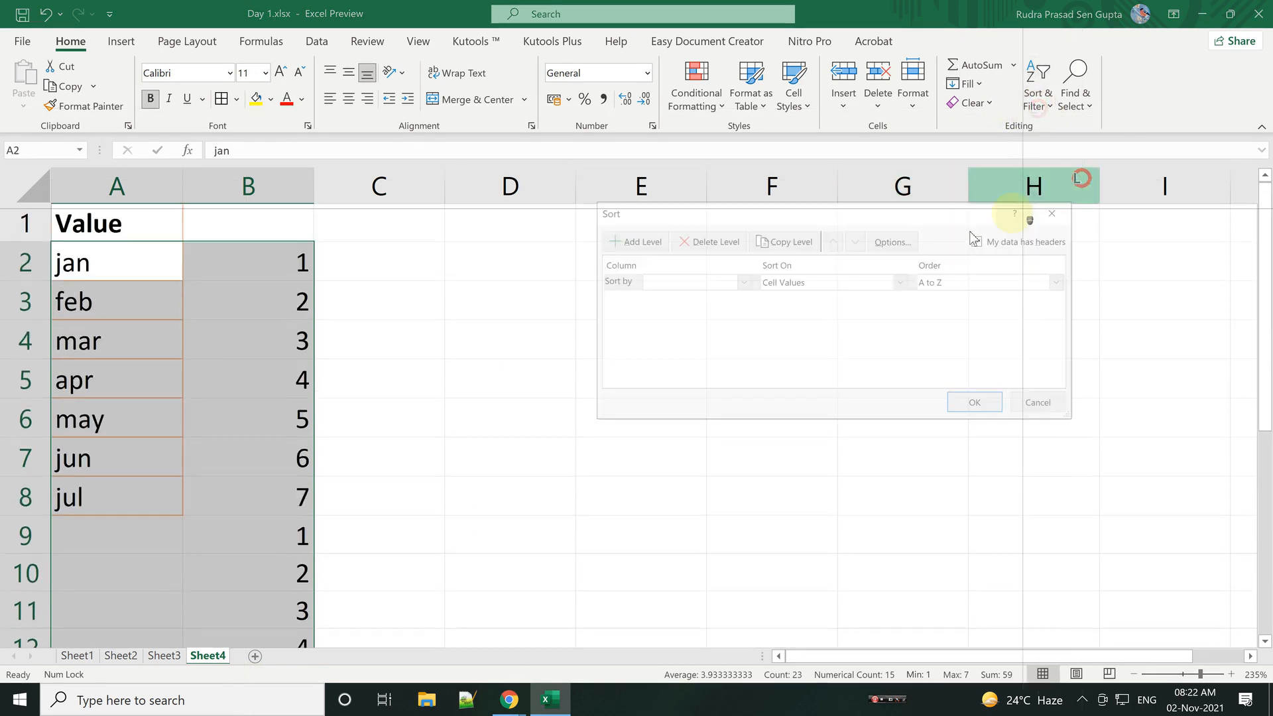
pyautogui.click(736, 282)
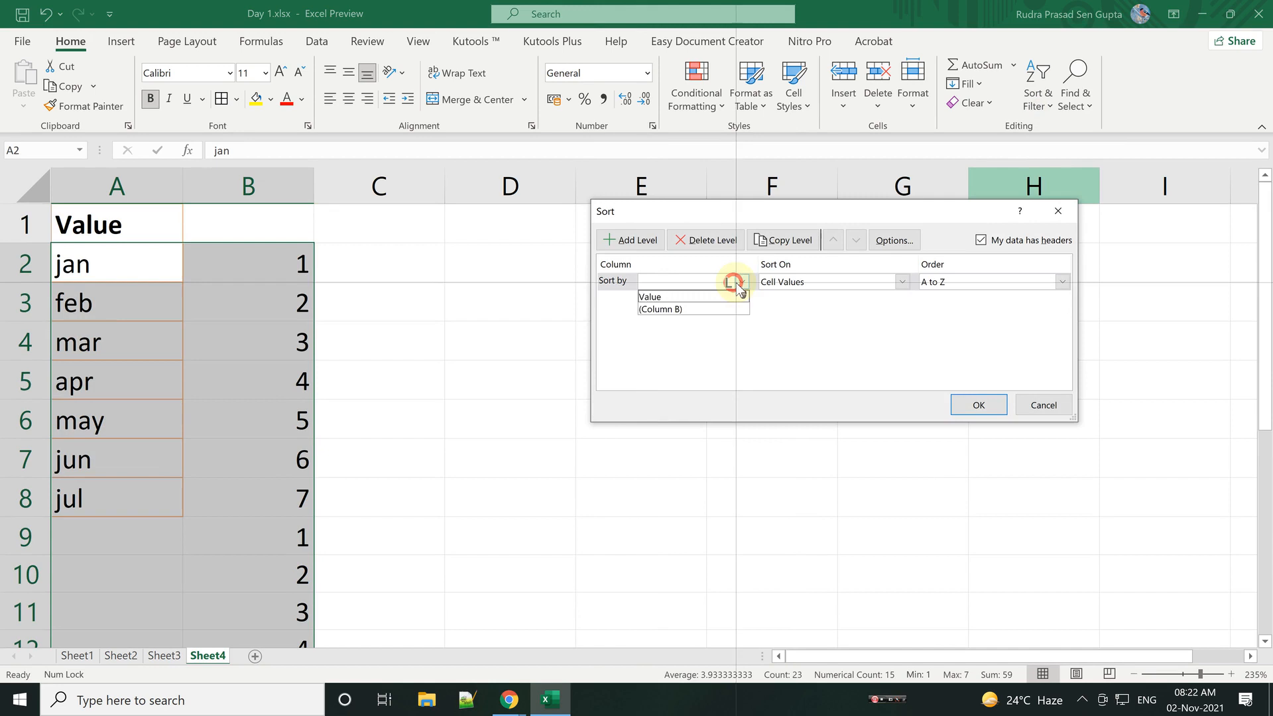
pyautogui.click(709, 309)
pyautogui.click(979, 404)
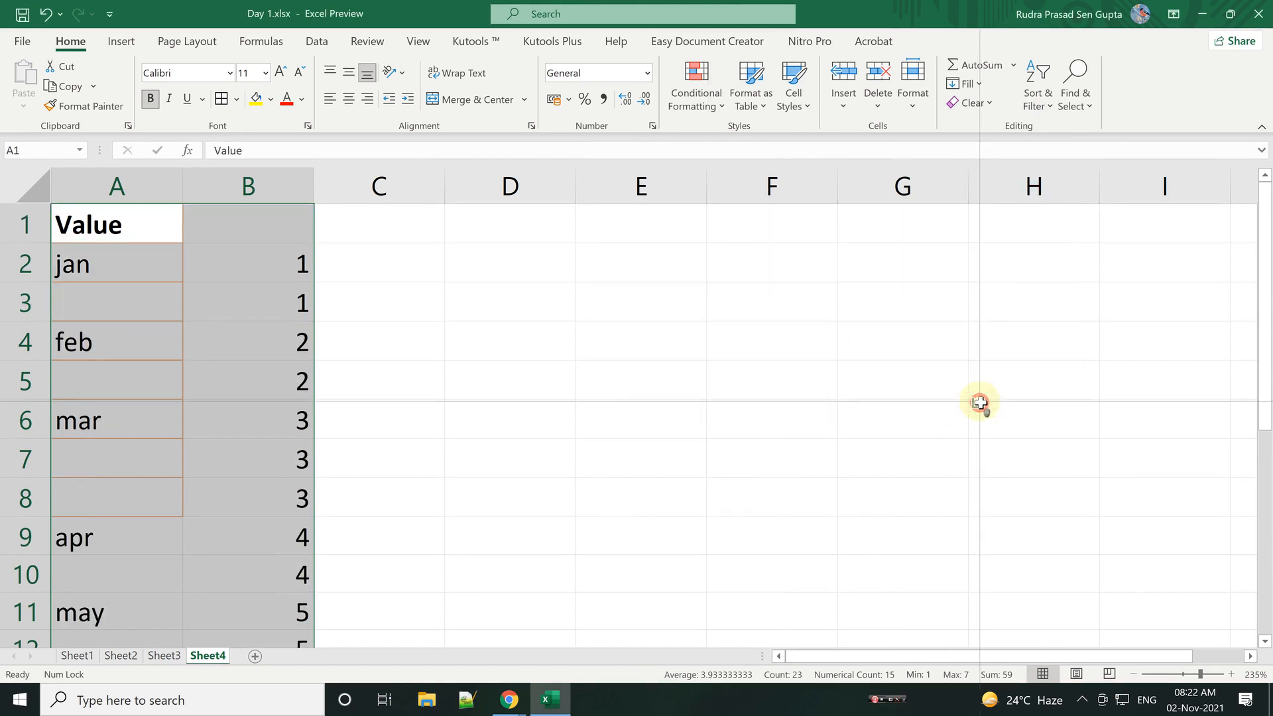
# Step: Delete the helper numbers in column B
pyautogui.scroll(-1, 464, 398)
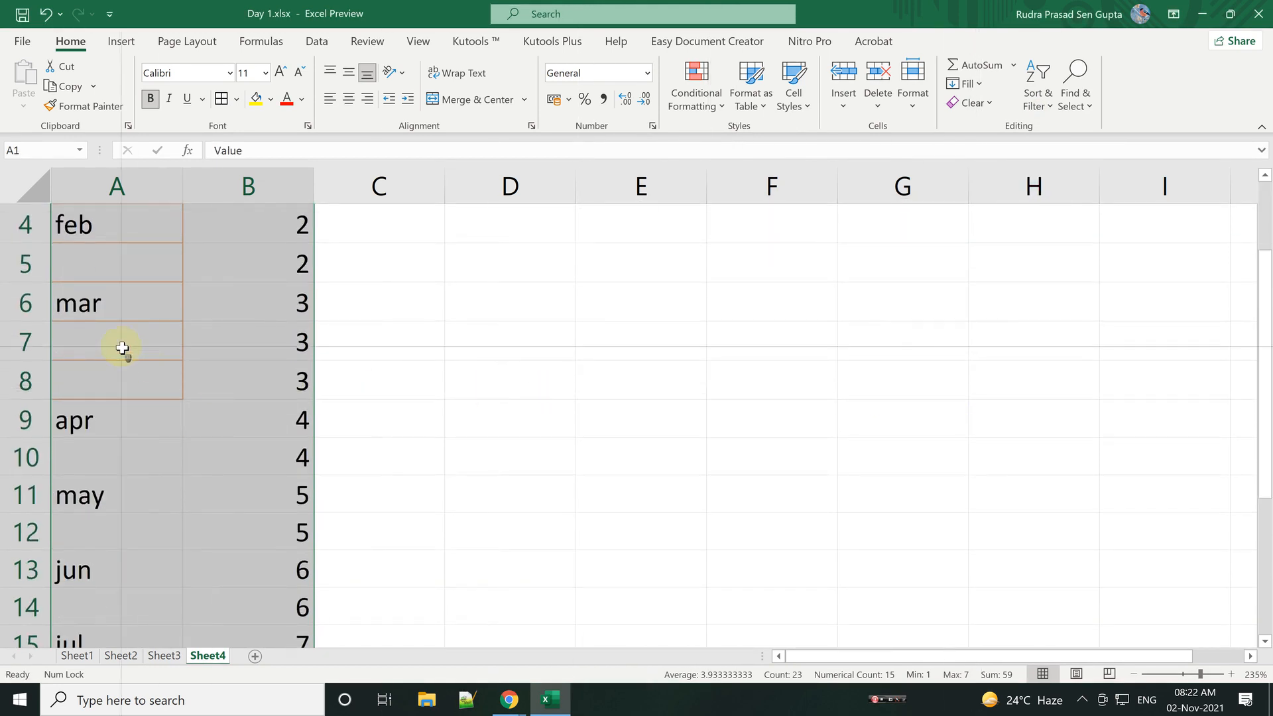
pyautogui.click(267, 363)
pyautogui.click(276, 190)
pyautogui.rightClick(276, 191)
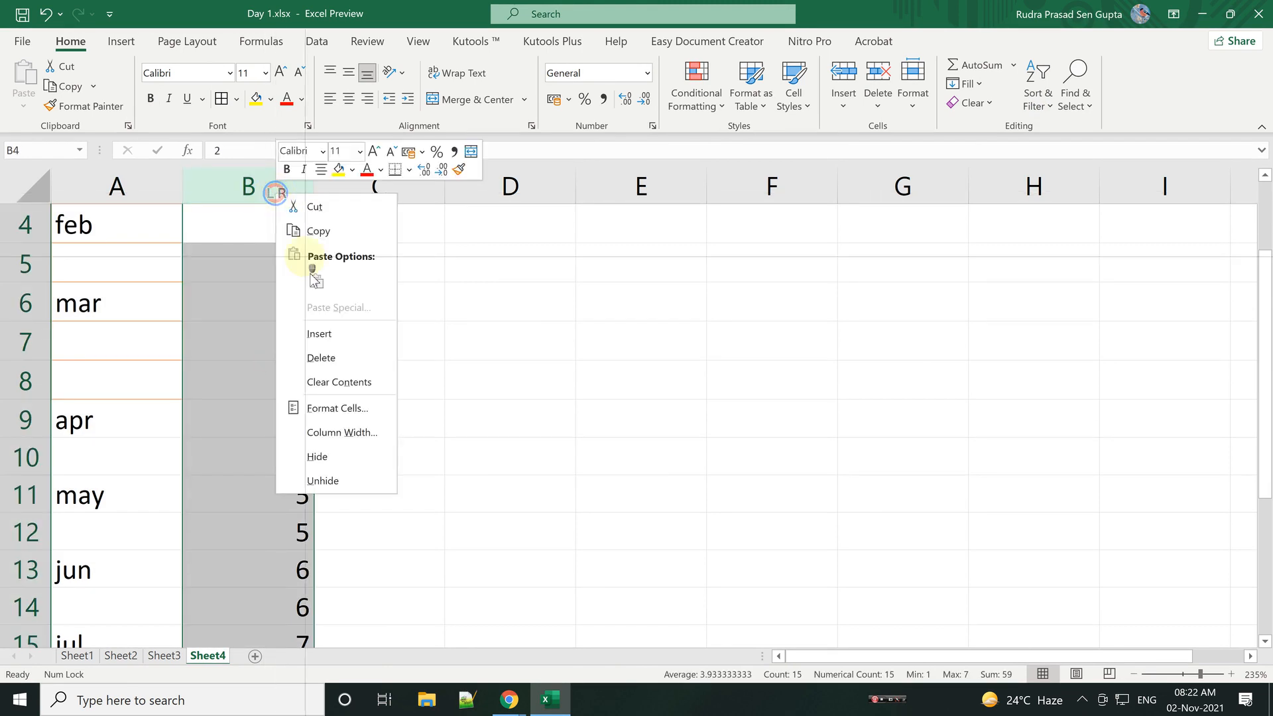
pyautogui.click(321, 358)
pyautogui.scroll(1, 256, 378)
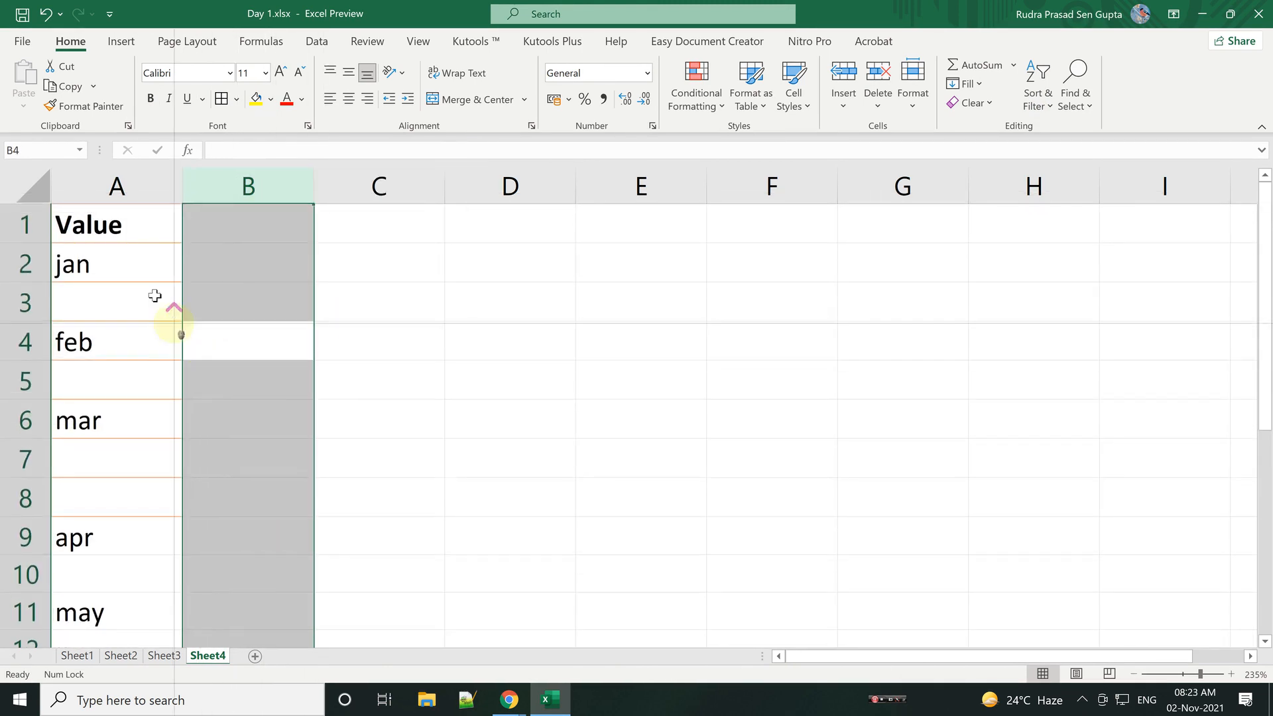
# Step: Apply borders to the spaced-out month list in A1:A15
pyautogui.moveTo(120, 227); pyautogui.dragTo(113, 577)
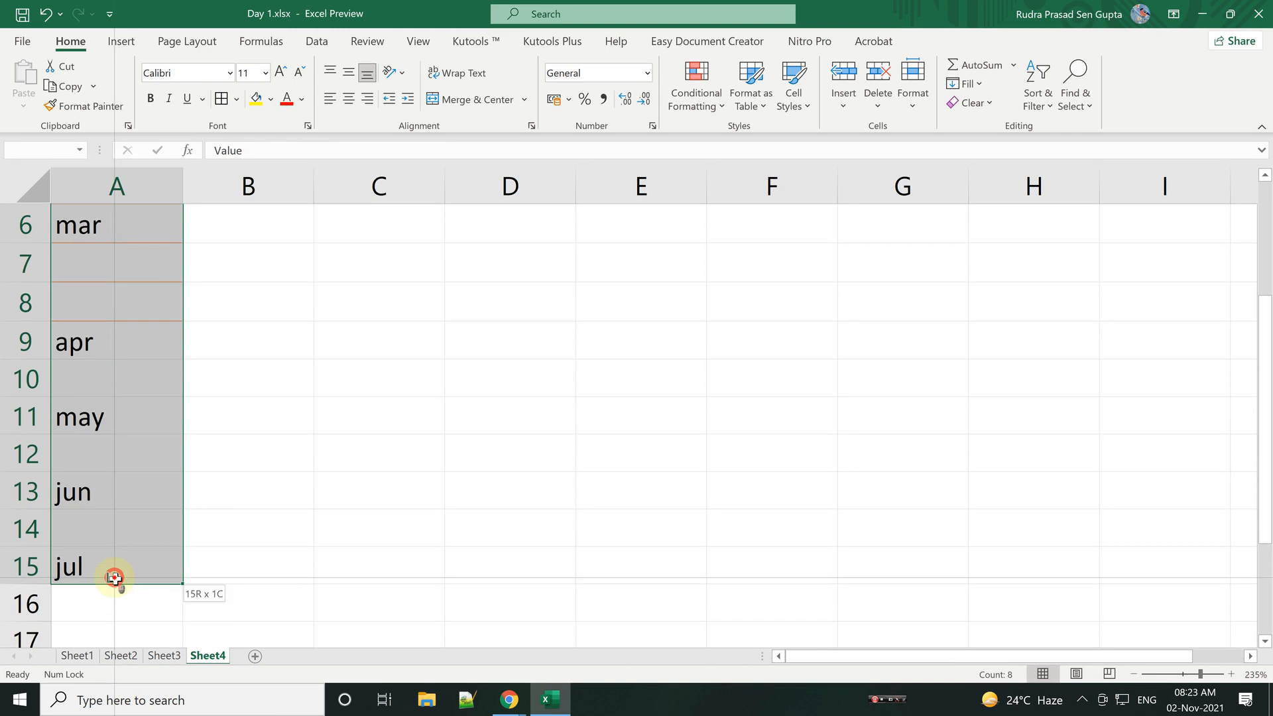
pyautogui.click(221, 99)
pyautogui.scroll(2, 250, 332)
pyautogui.click(126, 422)
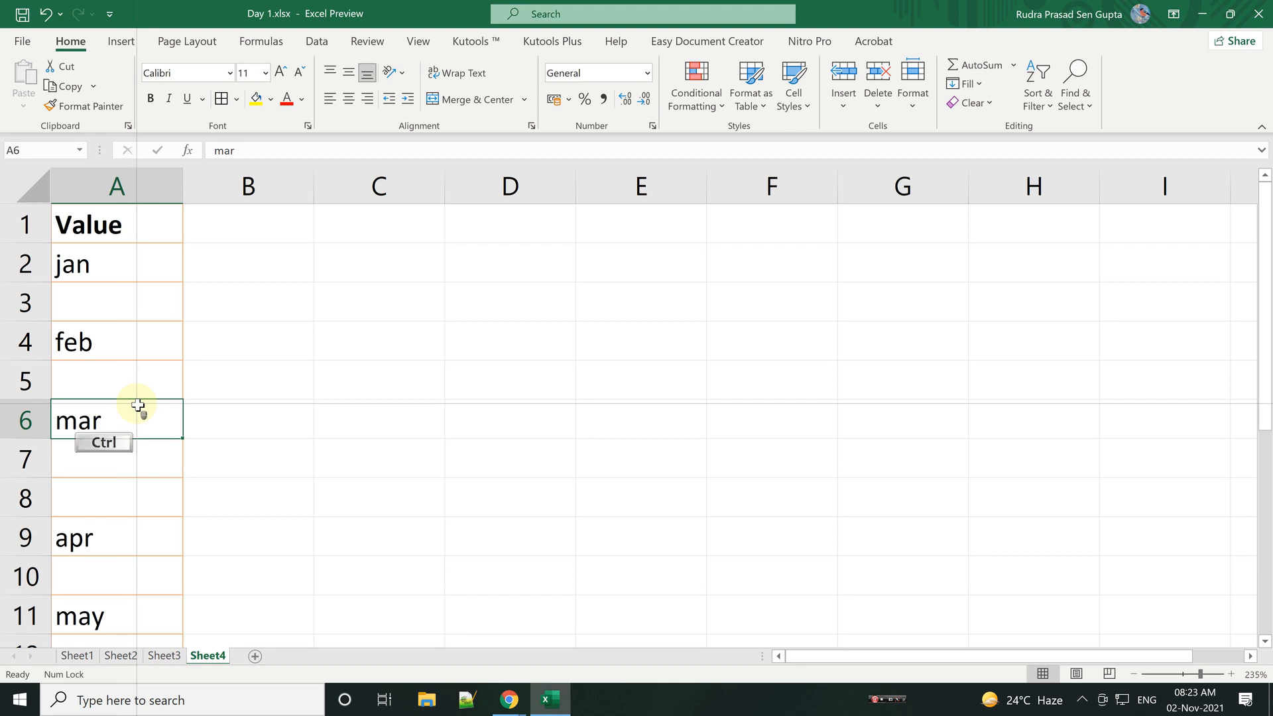
# Step: Save the workbook and add a new worksheet after Sheet4
pyautogui.hotkey('ctrl', 's')
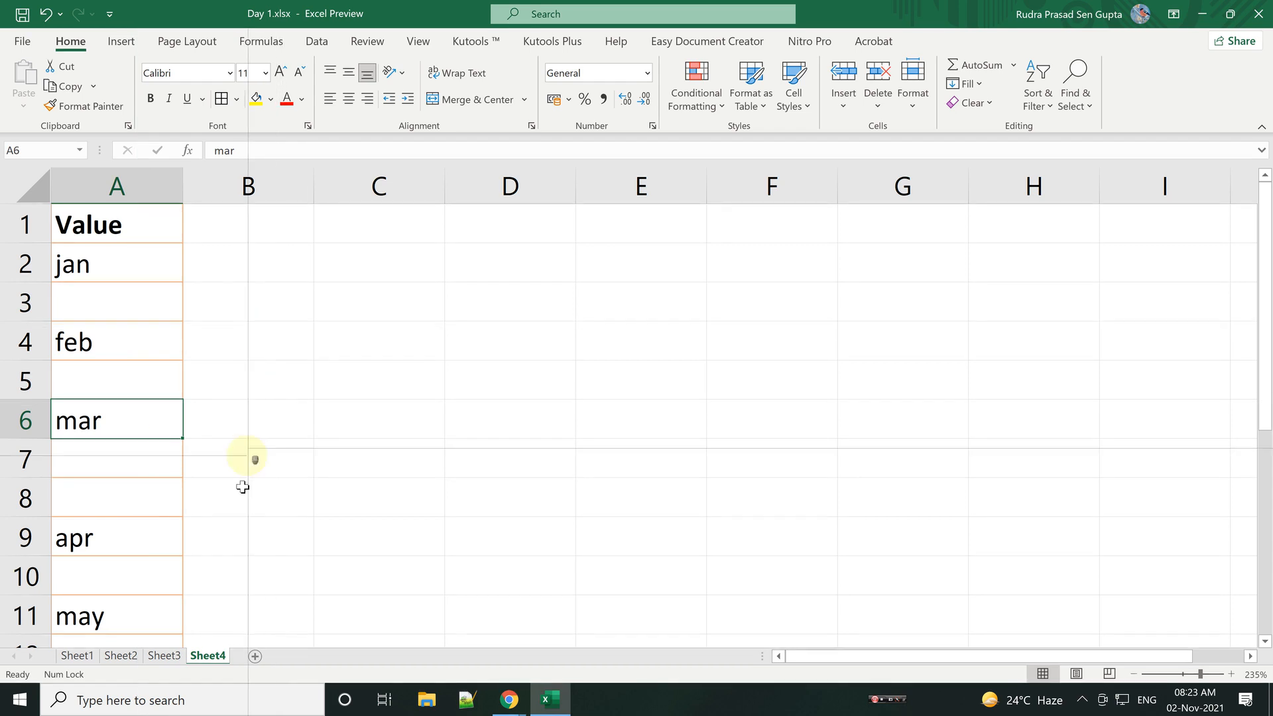
pyautogui.click(255, 656)
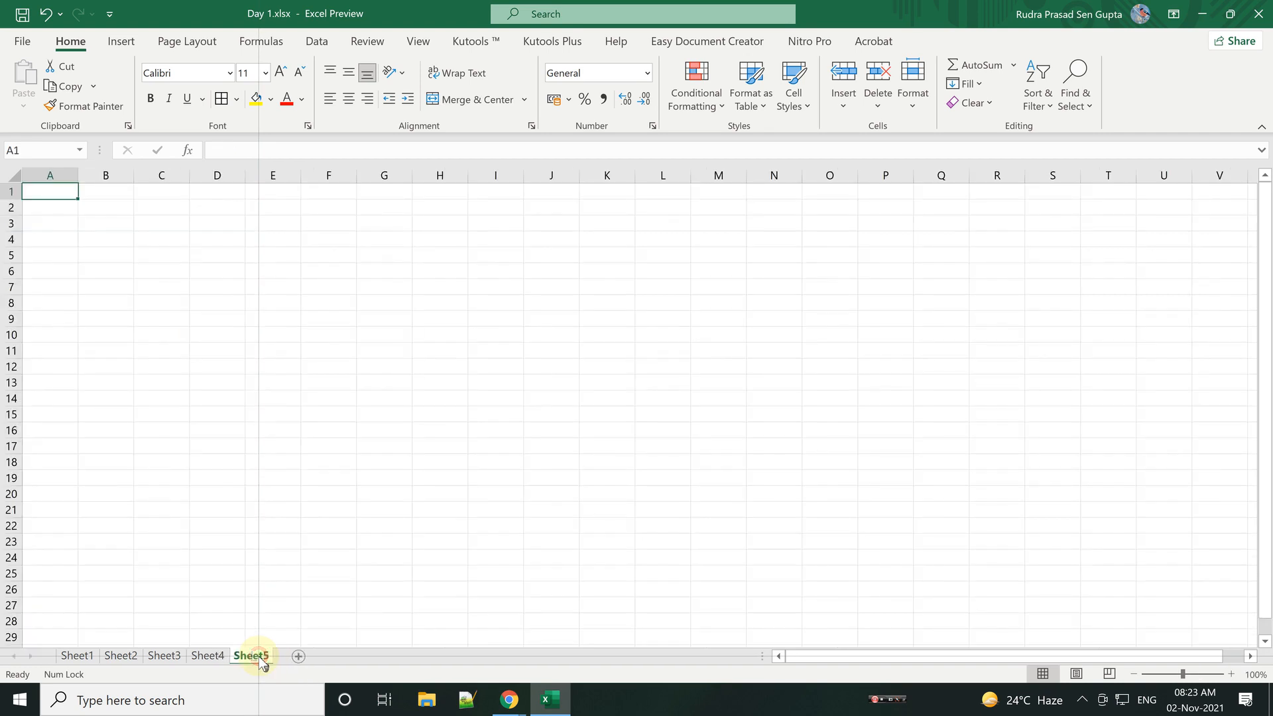
# Step: Enter the header months in A1 and jan in A2, and fill the month series down to A13
pyautogui.scroll(4, 341, 361)
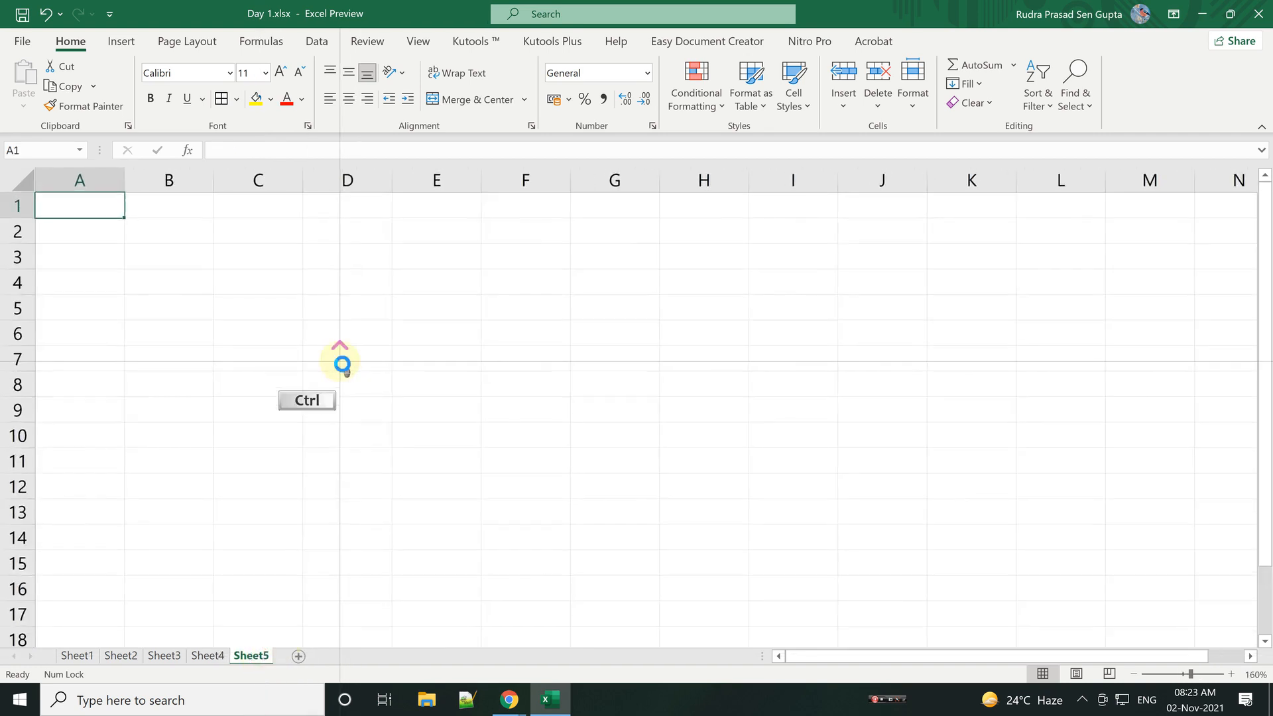
pyautogui.scroll(3, 341, 364)
pyautogui.write('months')
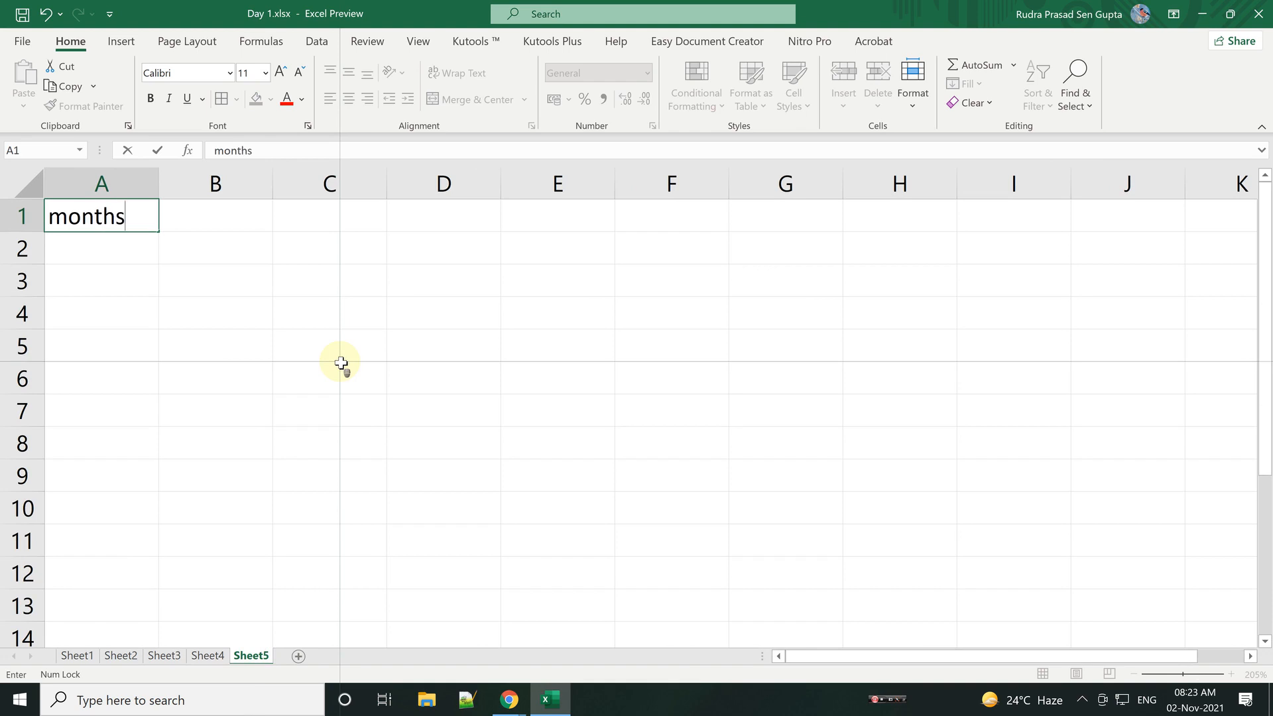
pyautogui.press('Return')
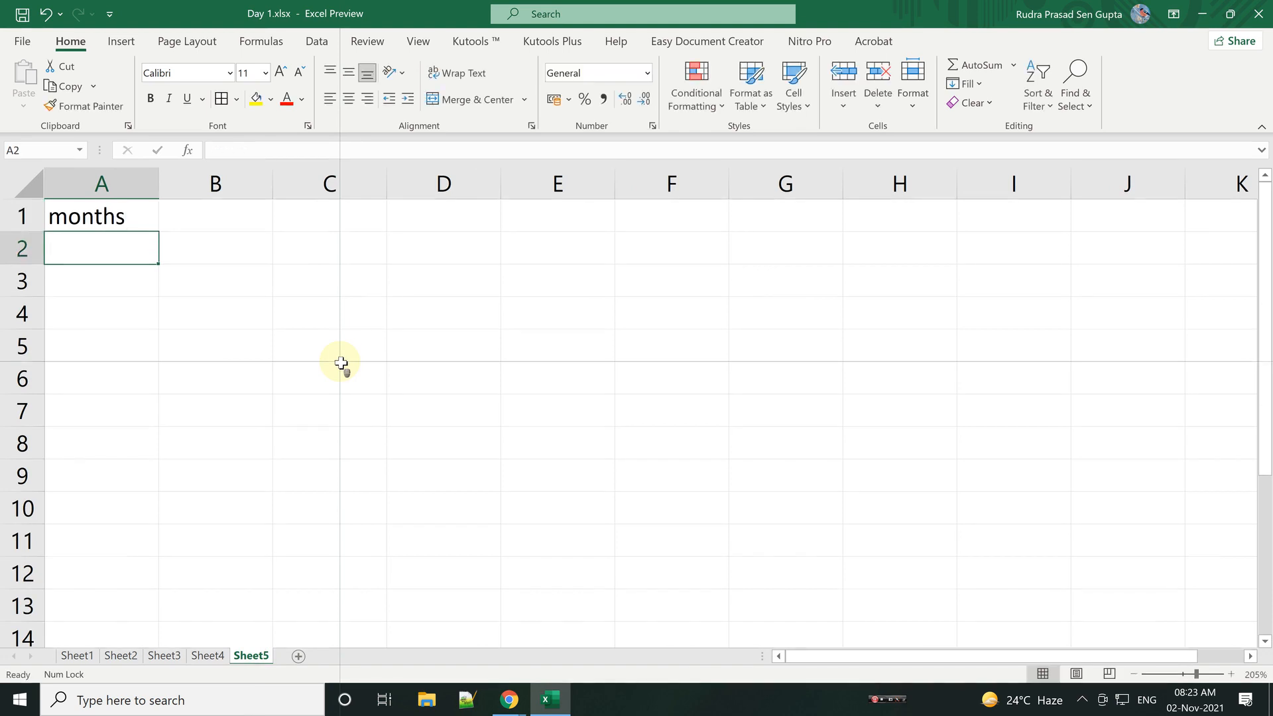
pyautogui.write('jan')
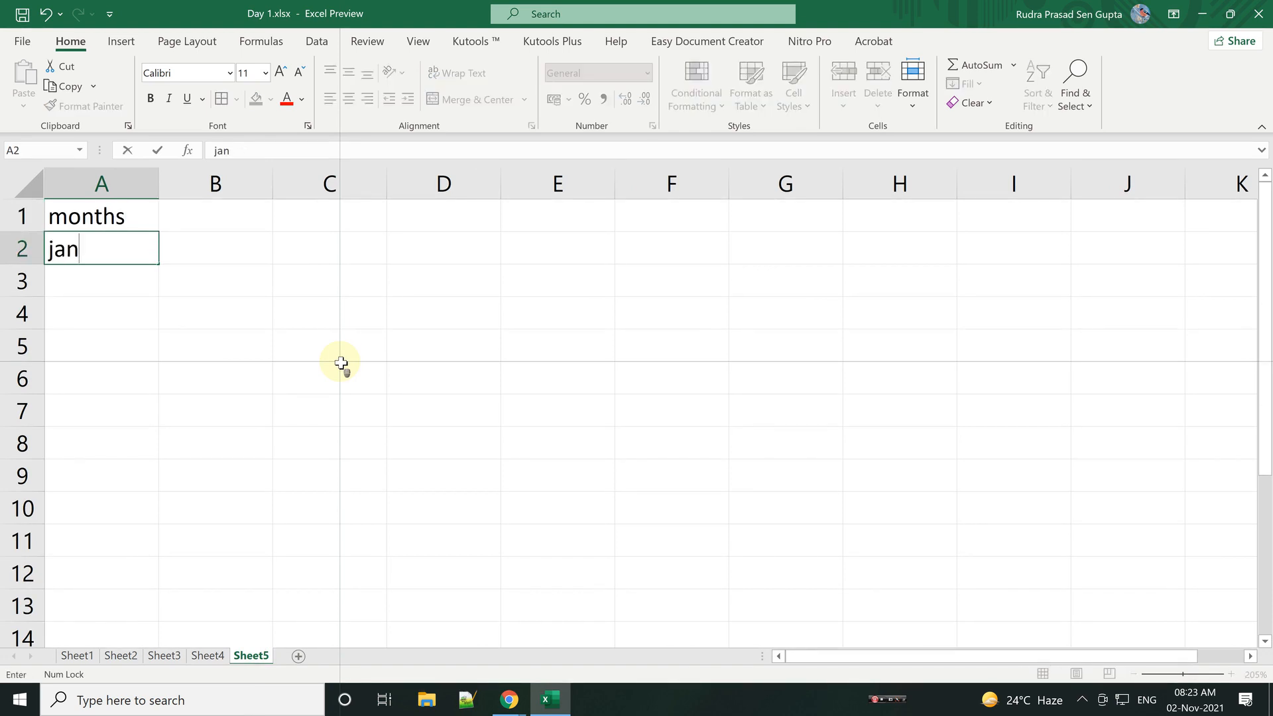
pyautogui.press('Return')
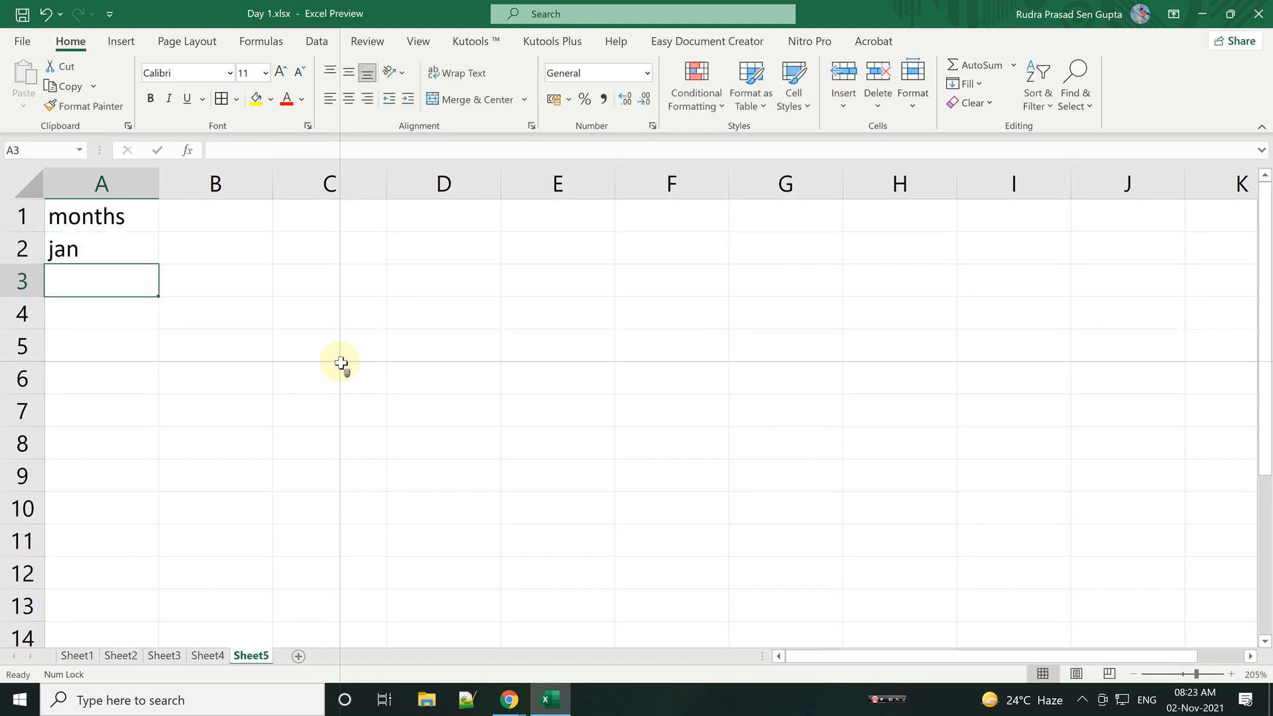
pyautogui.click(109, 251)
pyautogui.moveTo(161, 263); pyautogui.dragTo(162, 608)
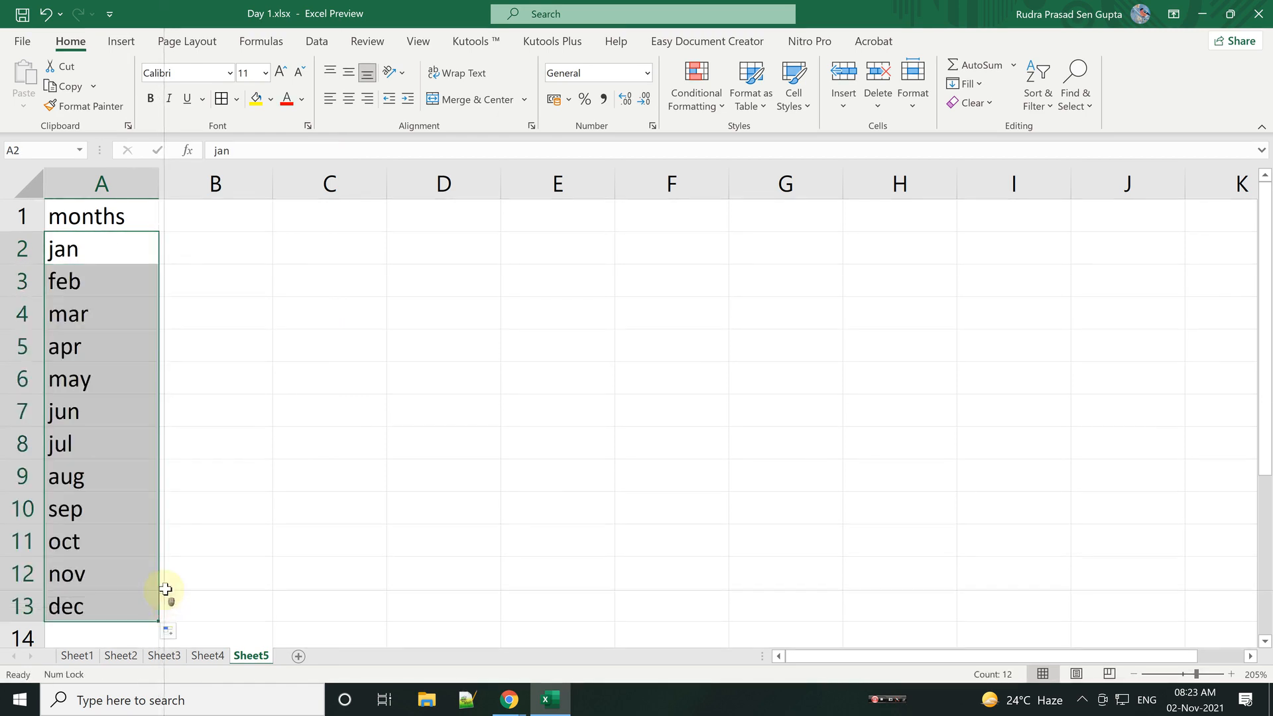
# Step: Make the months header bold and apply borders to the month list in A1:A13
pyautogui.click(103, 213)
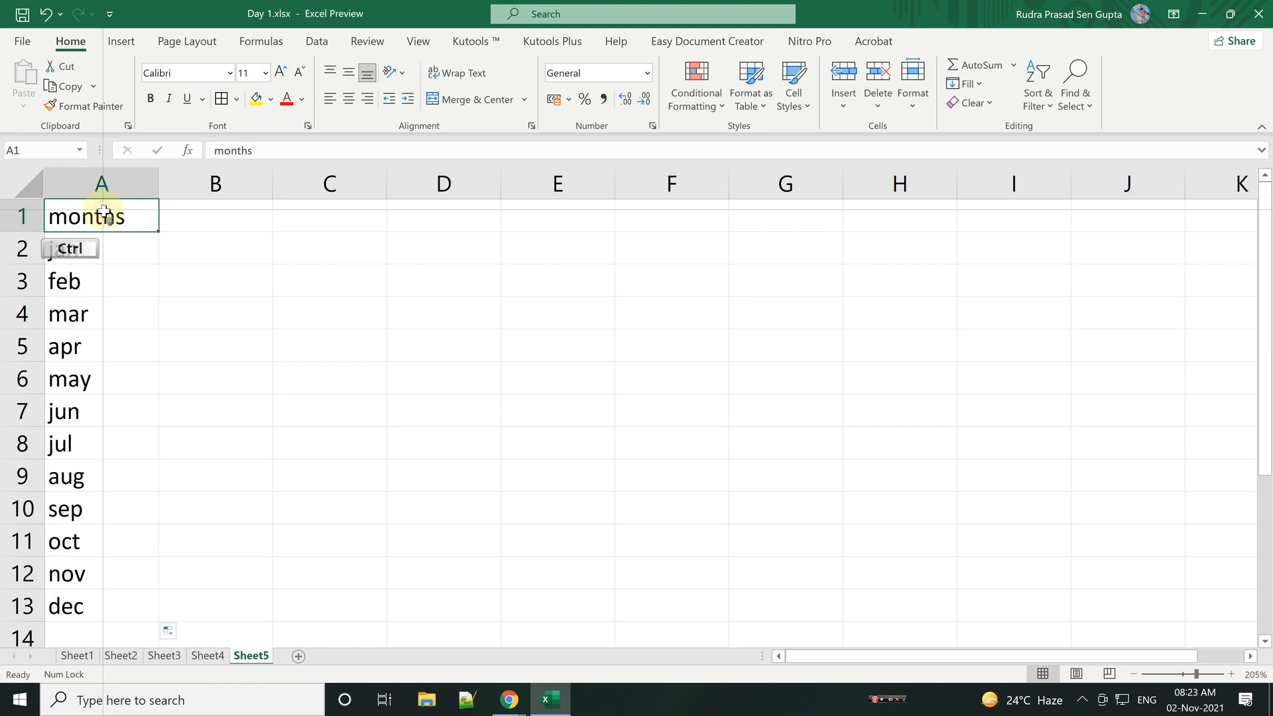
pyautogui.hotkey('ctrl', 'b')
pyautogui.moveTo(103, 212); pyautogui.dragTo(117, 611)
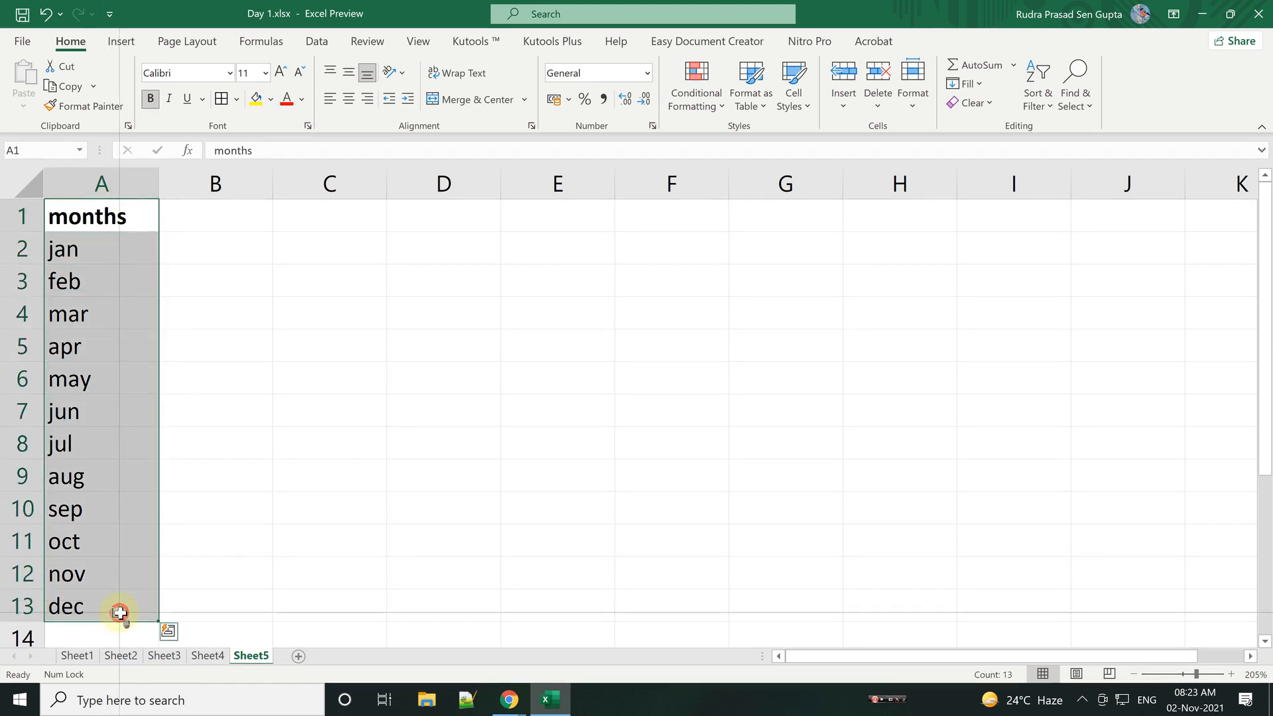
pyautogui.click(221, 99)
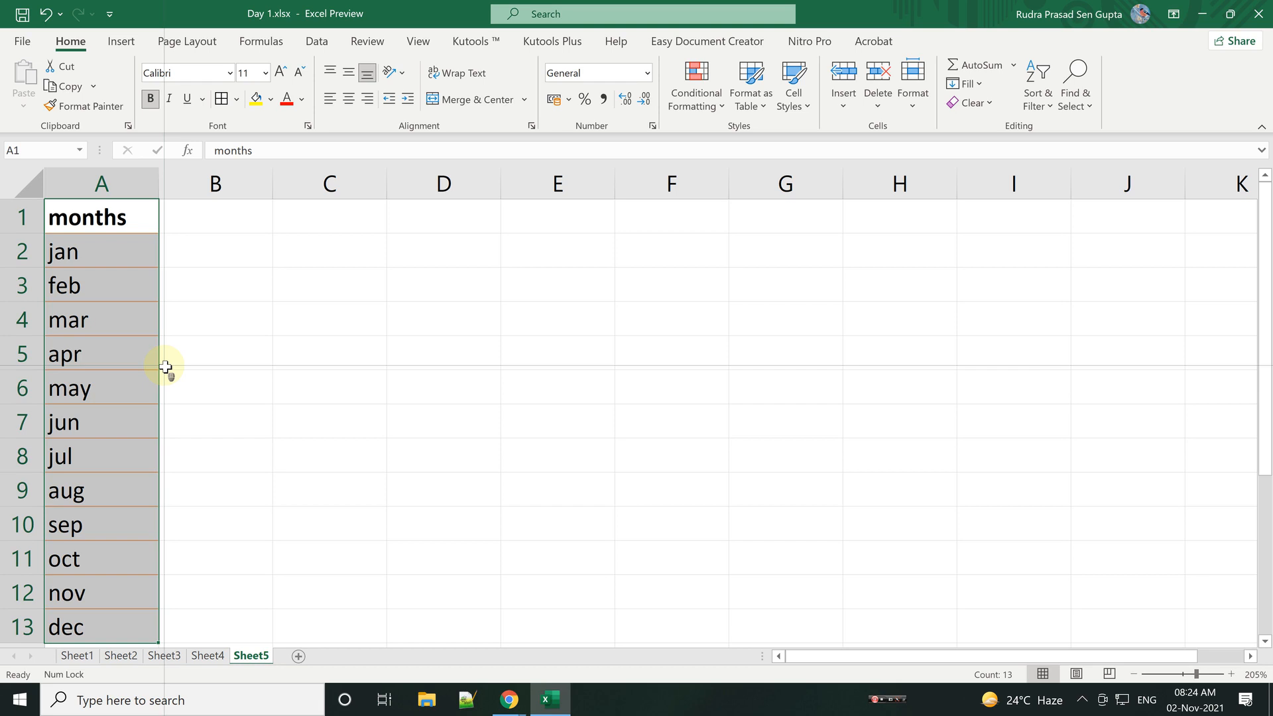
pyautogui.click(325, 411)
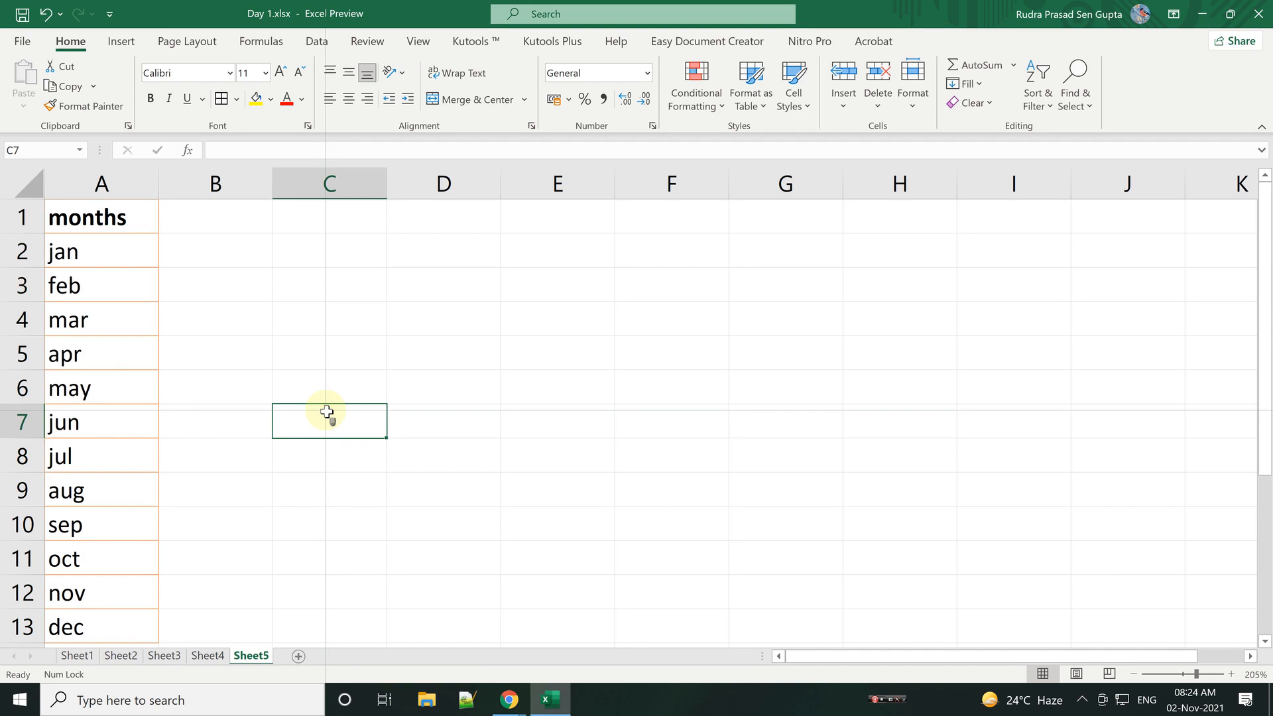
# Step: Enter the formula =MOD(D2,D3) in cell D5
pyautogui.click(444, 366)
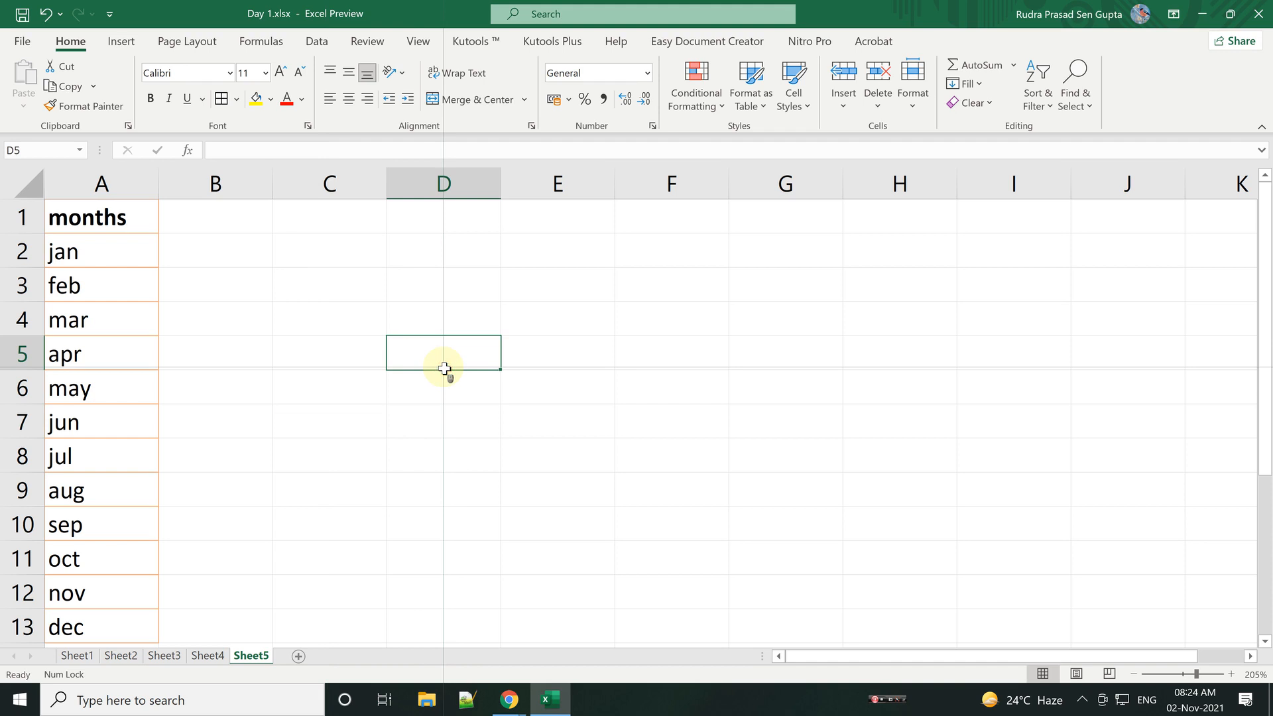
pyautogui.write('=mod')
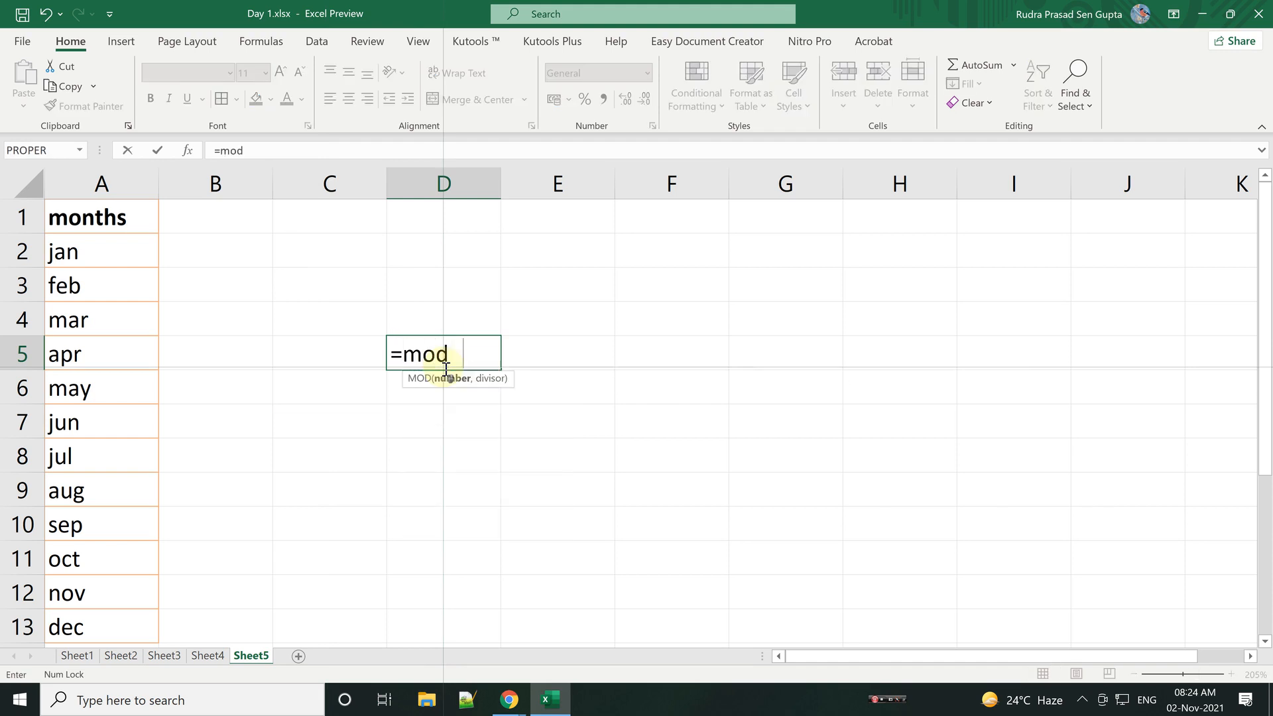
pyautogui.press('Tab')
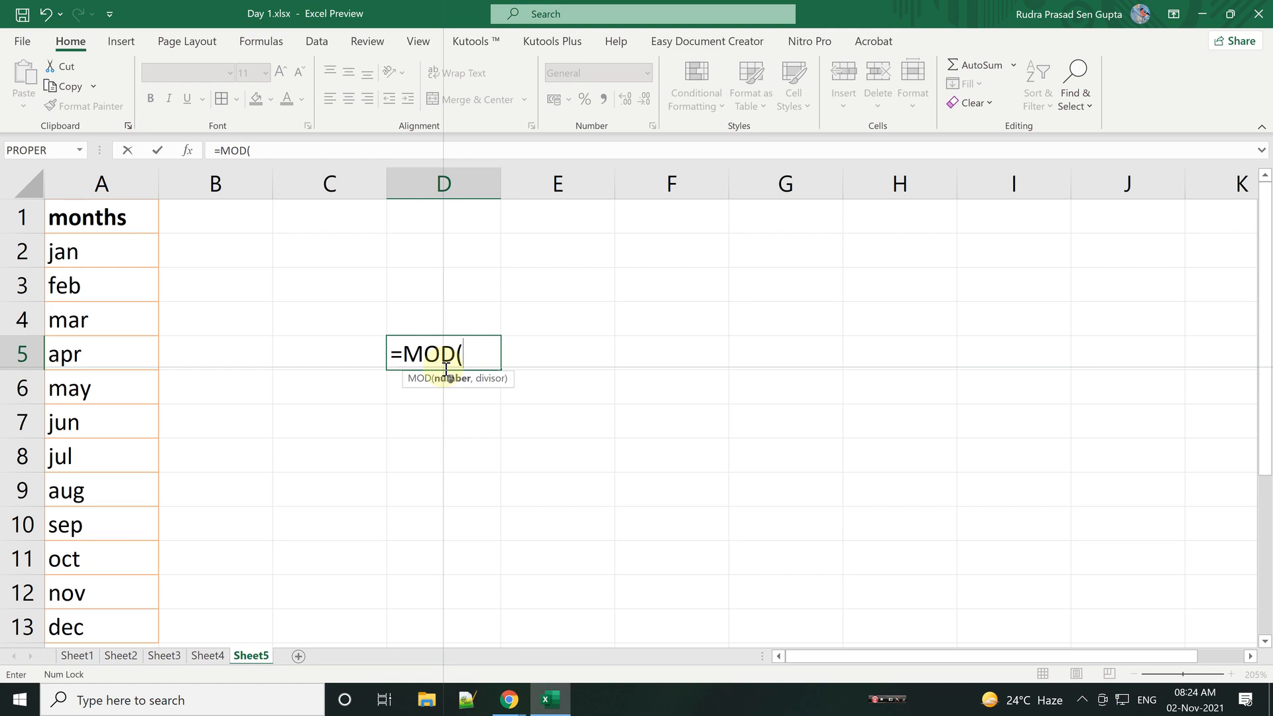
pyautogui.click(470, 241)
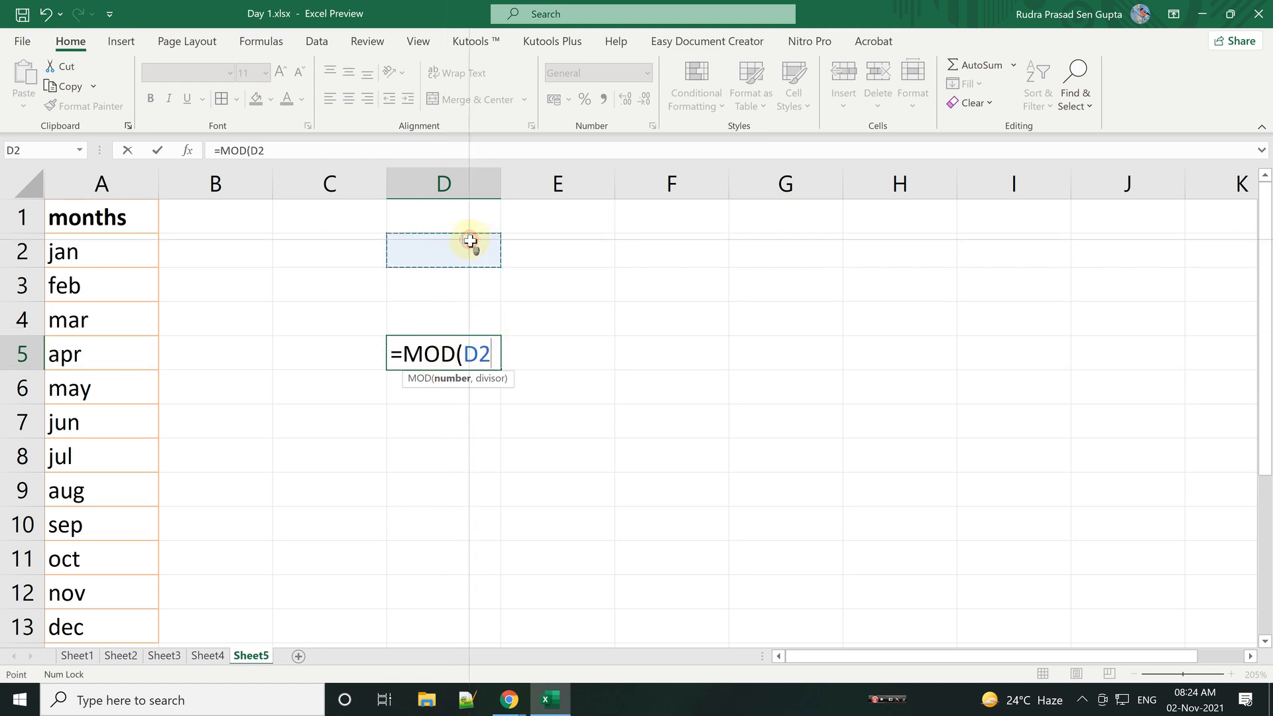
pyautogui.write(',')
pyautogui.click(469, 294)
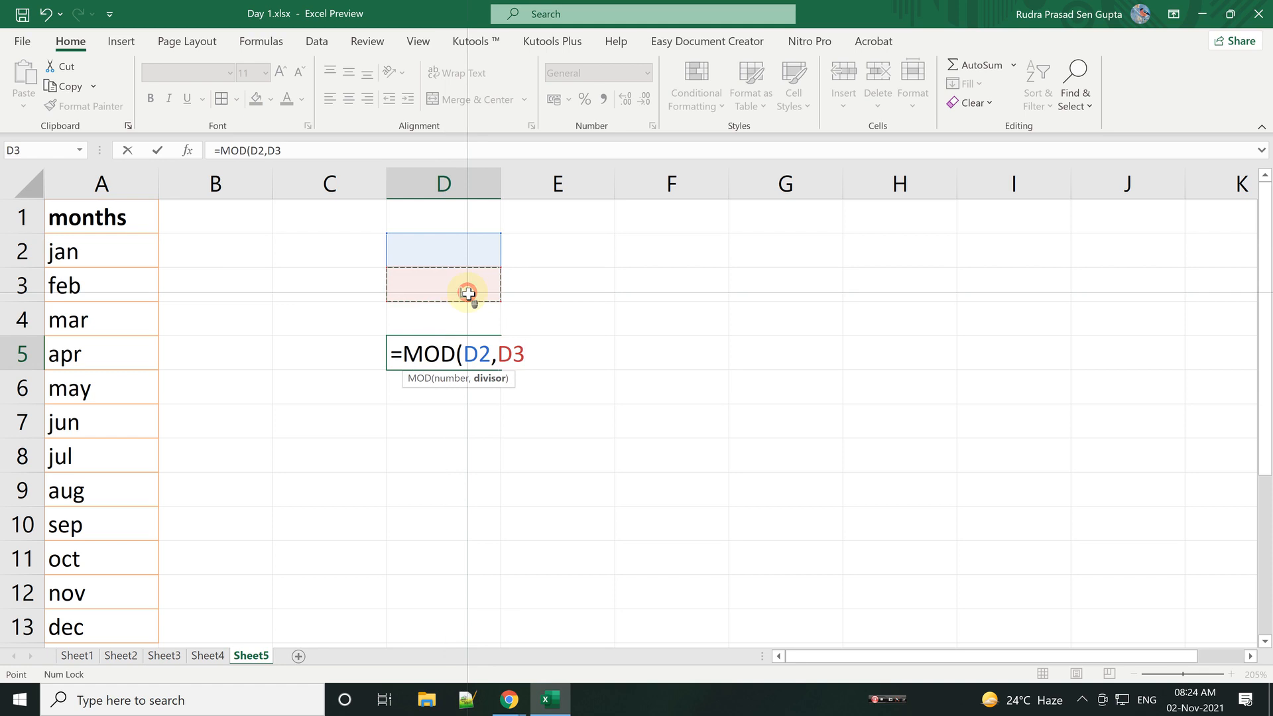
pyautogui.write(')')
pyautogui.press('Return')
# Step: Enter 12 as the number in D2 and 7 as the divisor in D3 for the MOD example
pyautogui.click(438, 226)
pyautogui.click(444, 245)
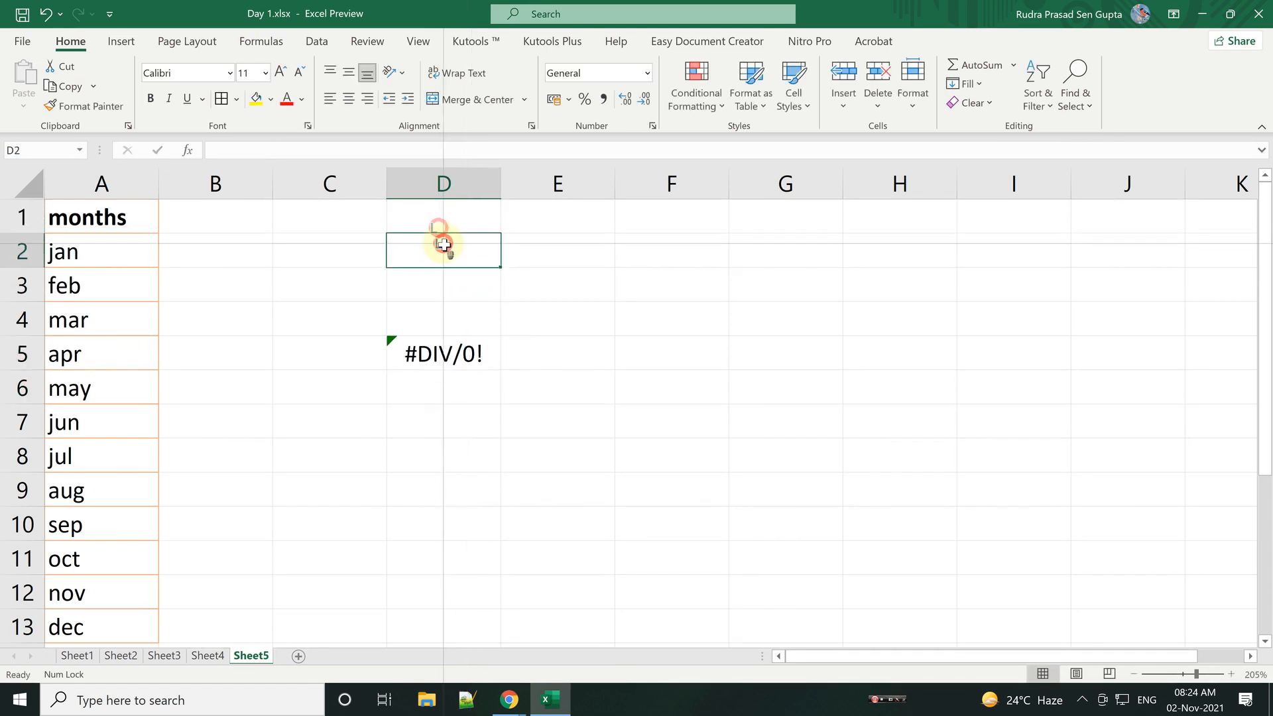
pyautogui.write('12')
pyautogui.press('Return')
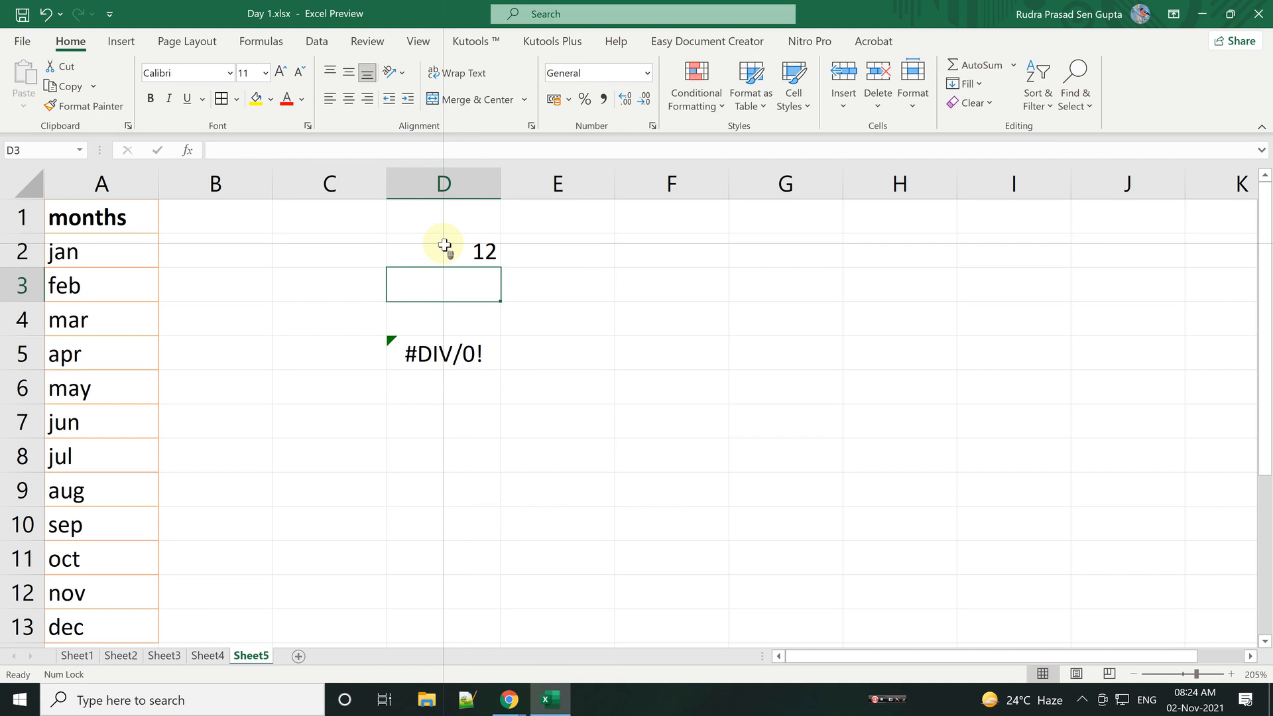
pyautogui.press('Return')
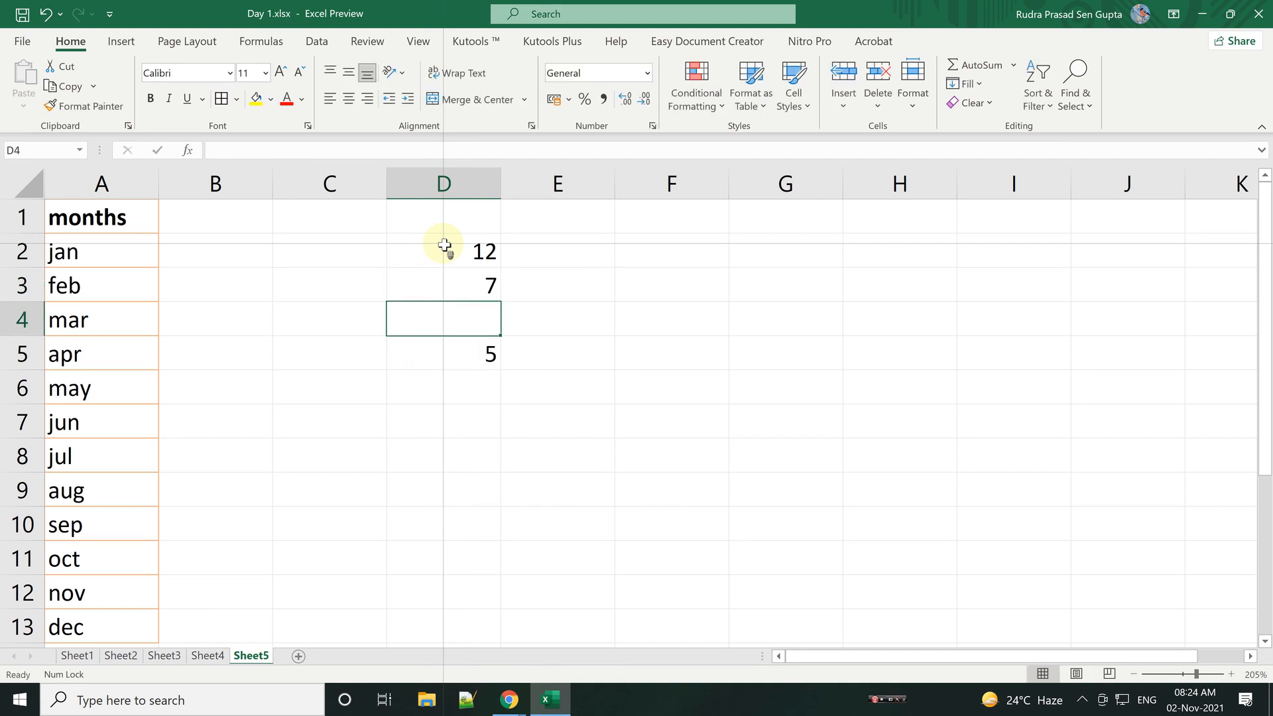
# Step: Change the MOD example's number in D2 to 20 and its divisor in D3 to 2
pyautogui.press('Up')
pyautogui.press('Up')
pyautogui.write('20')
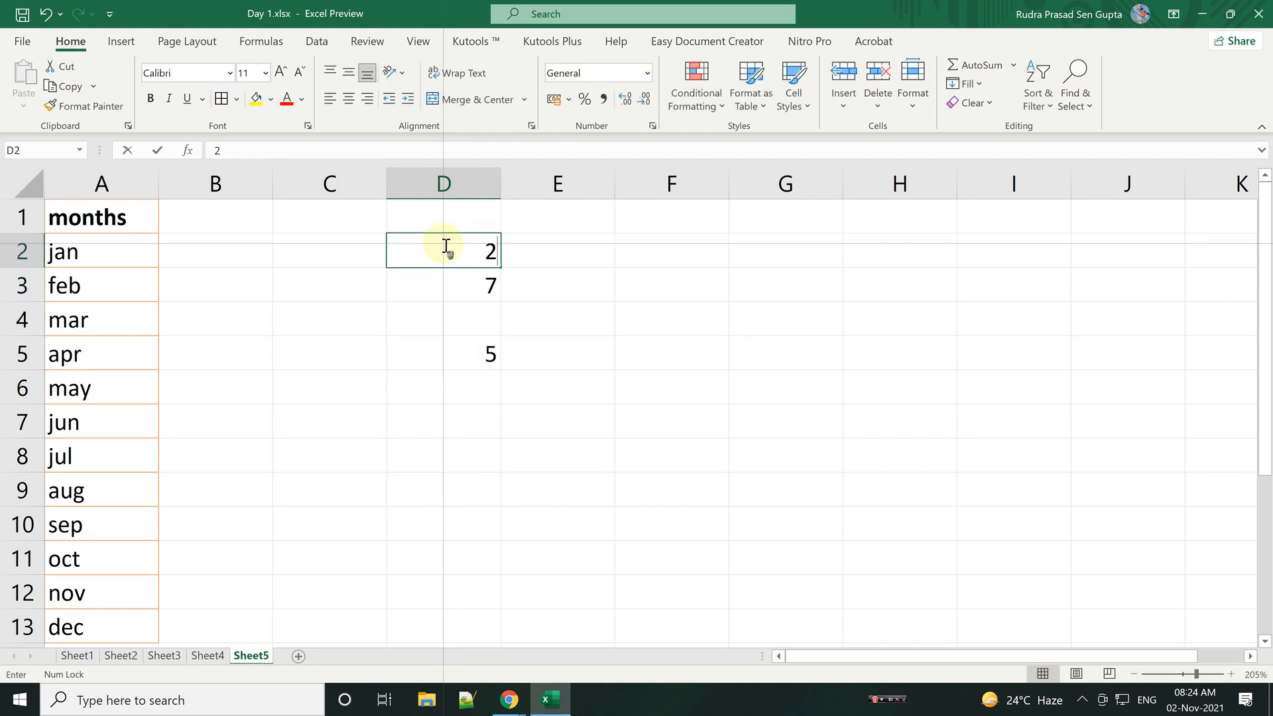
pyautogui.press('Return')
pyautogui.write('2')
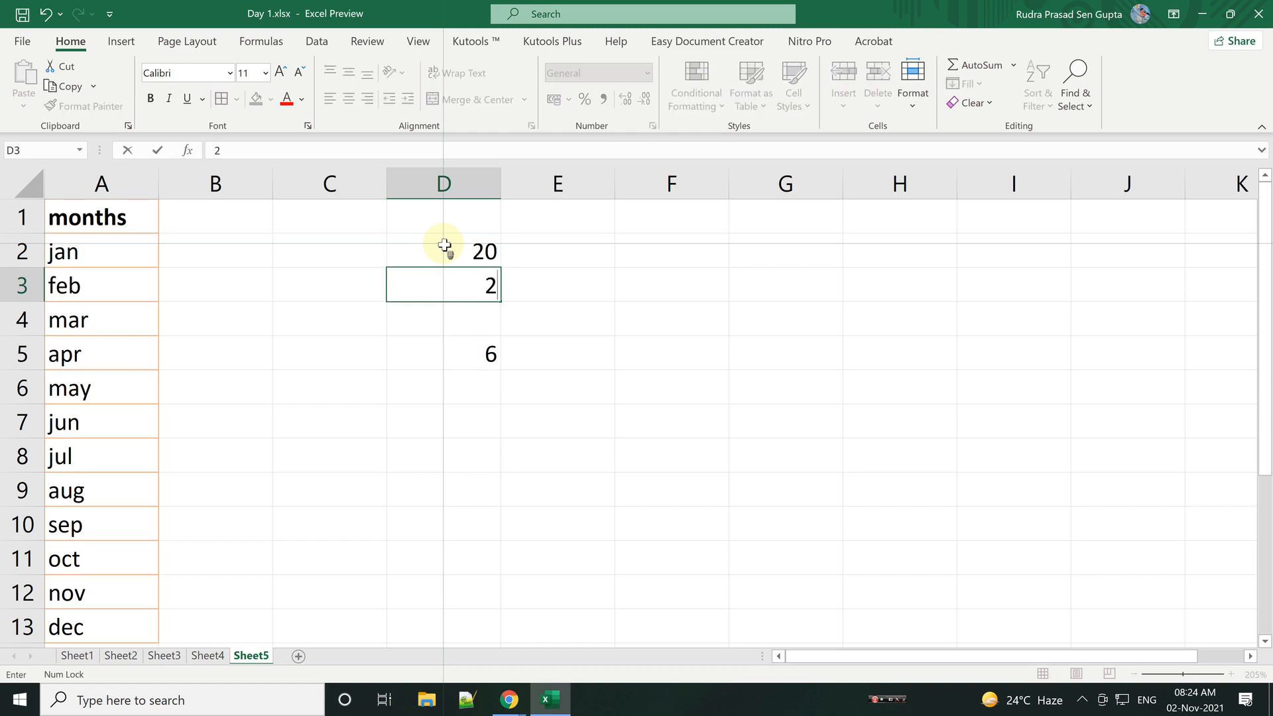
pyautogui.press('Return')
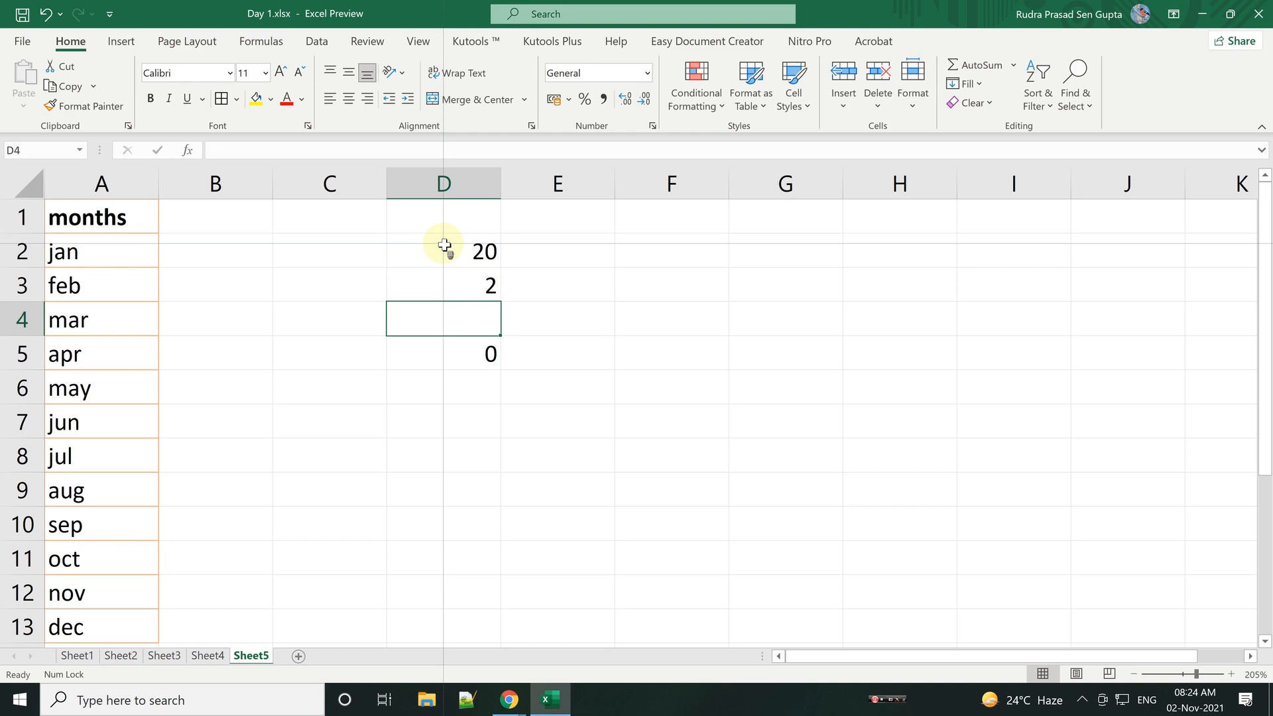
# Step: Set the MOD example's number in D2 to 19
pyautogui.click(444, 246)
pyautogui.write('19')
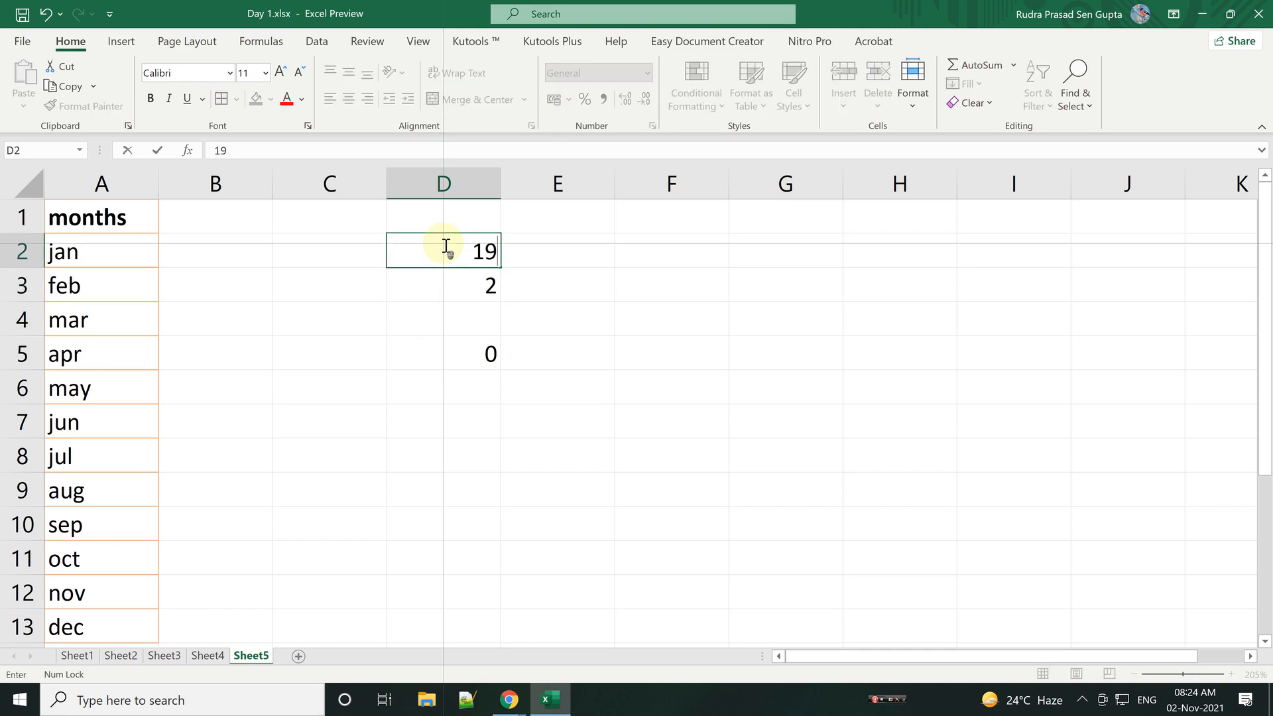
pyautogui.press('Return')
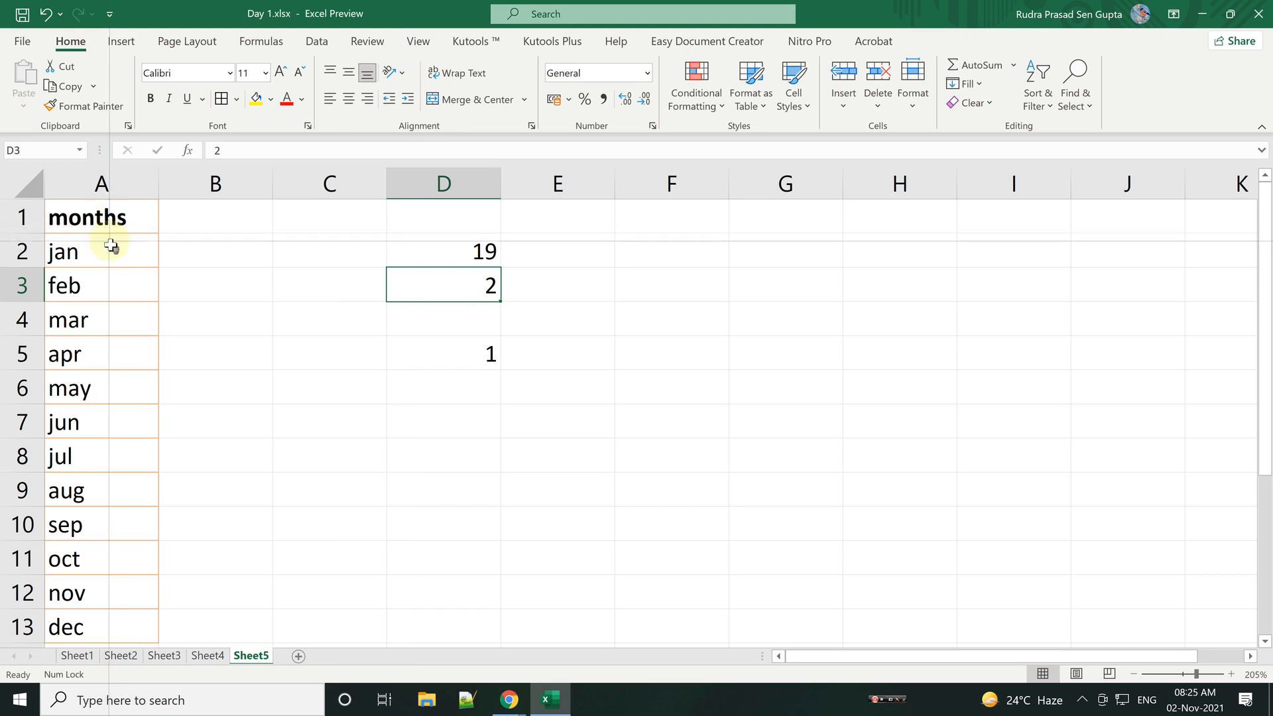
pyautogui.moveTo(110, 246); pyautogui.dragTo(123, 638)
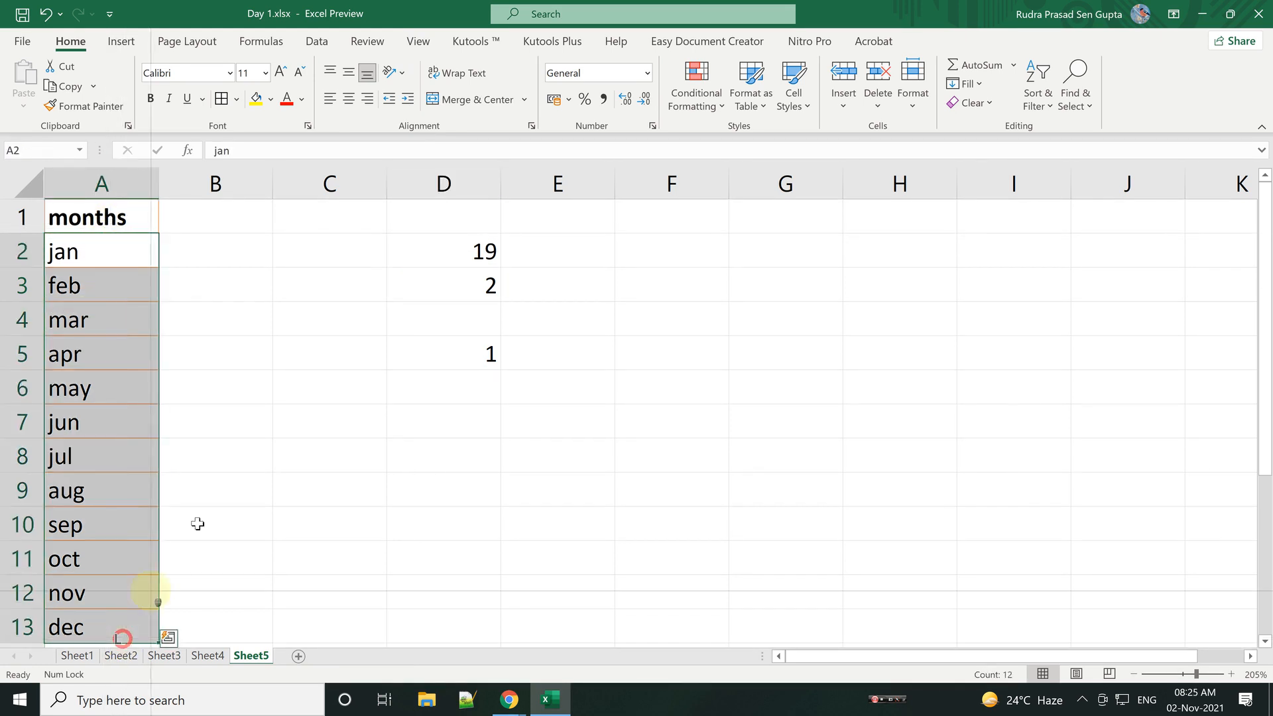
pyautogui.click(684, 107)
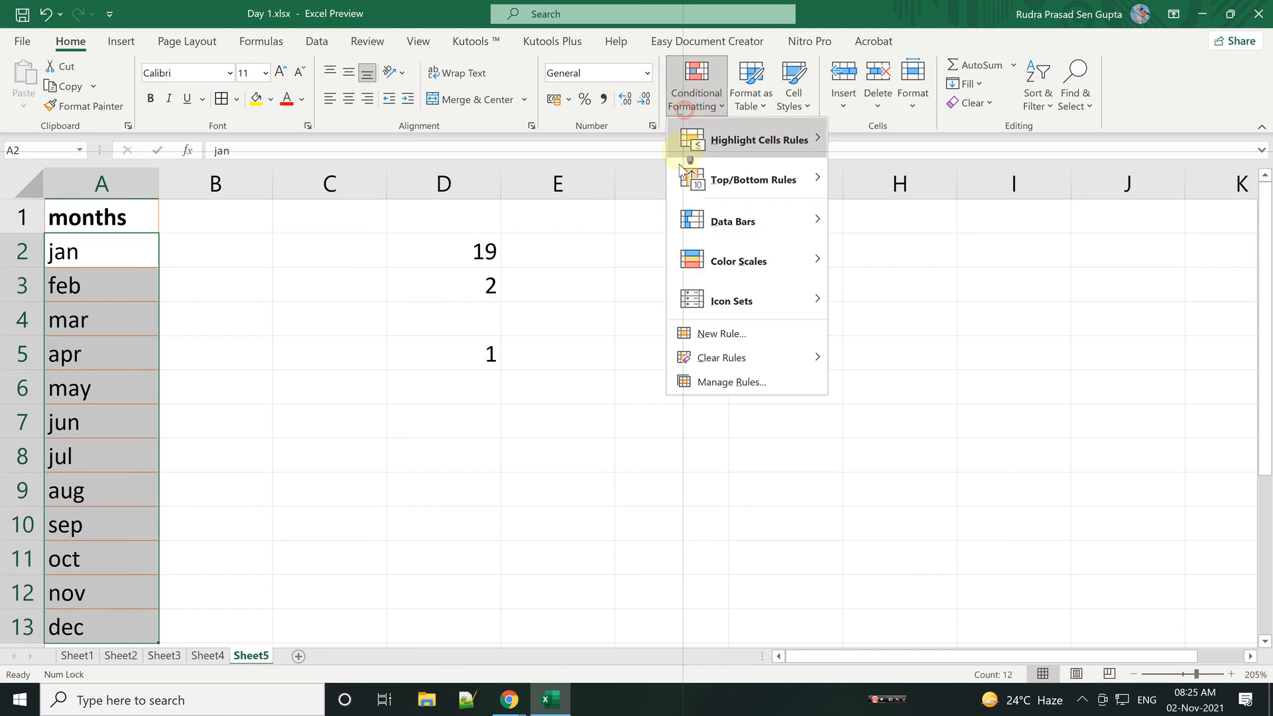
pyautogui.click(707, 334)
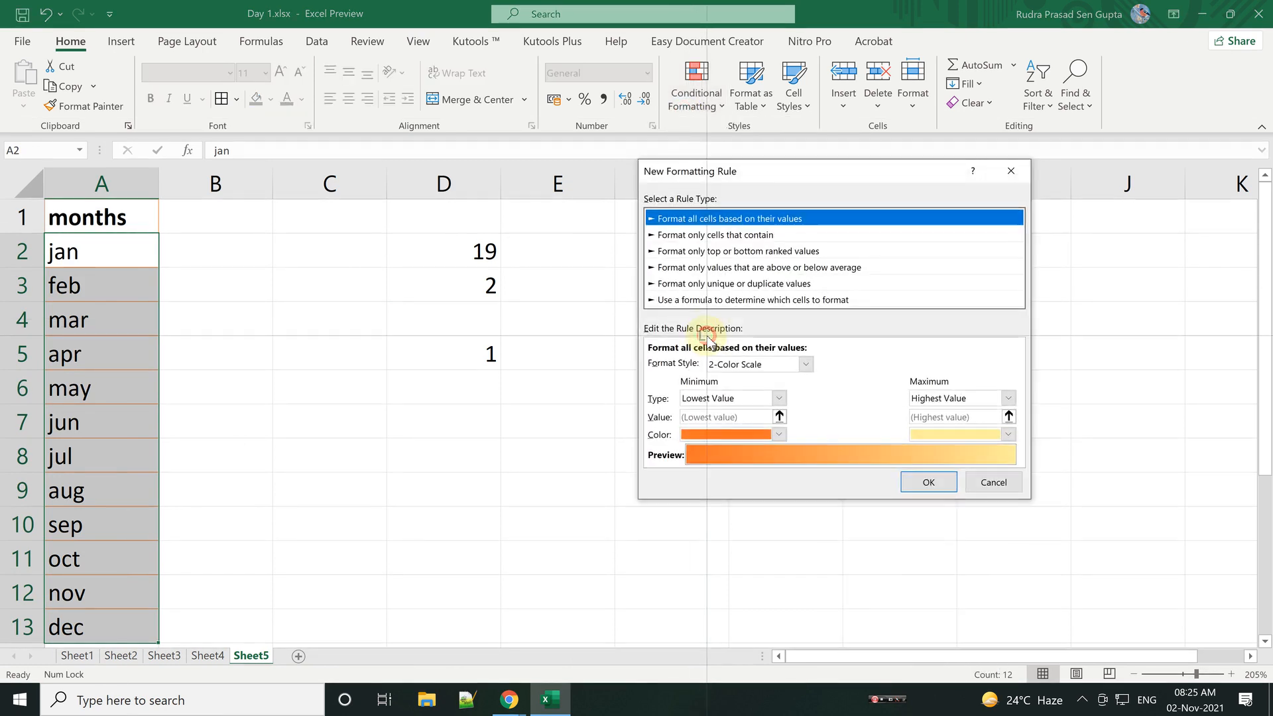
pyautogui.click(690, 300)
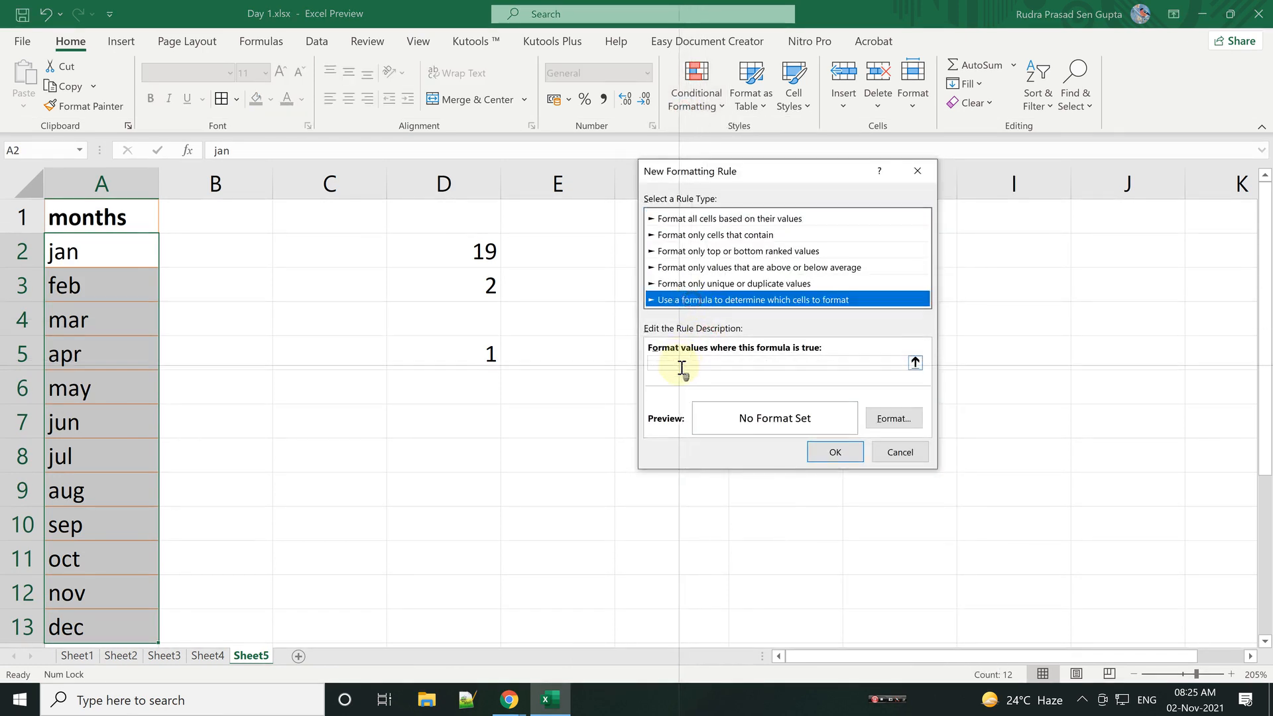
pyautogui.click(680, 365)
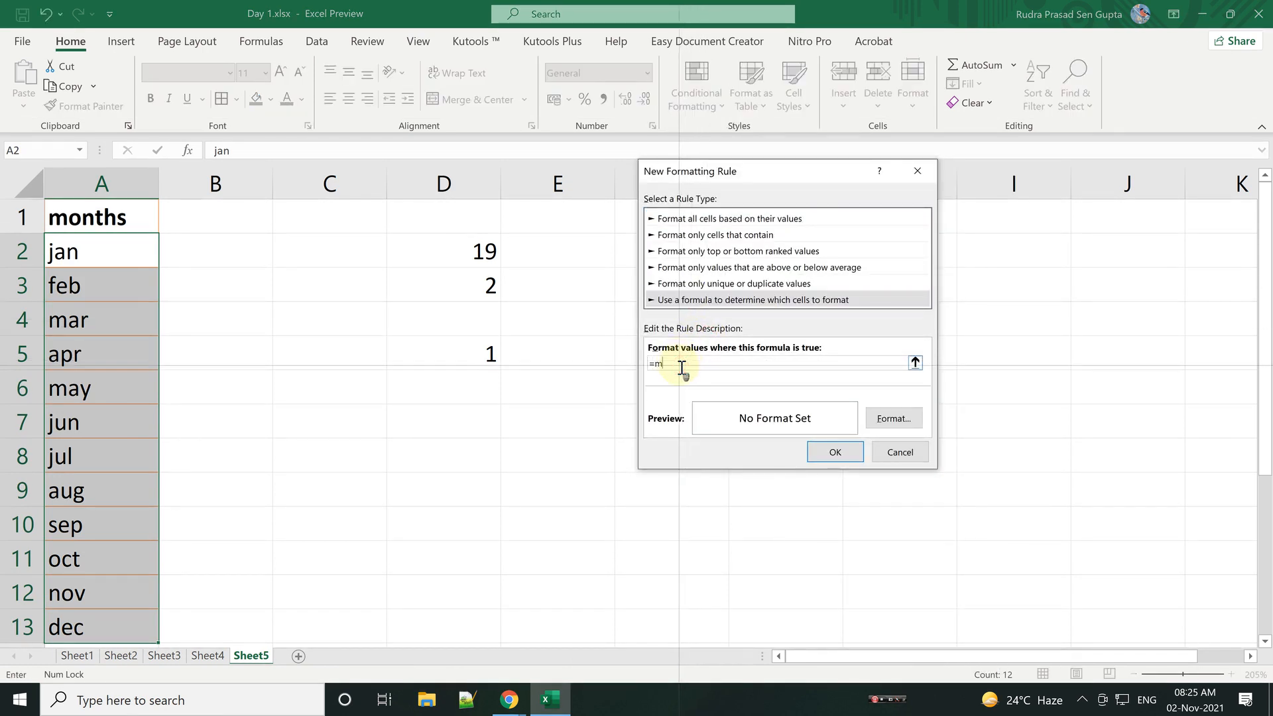
pyautogui.write('=mod')
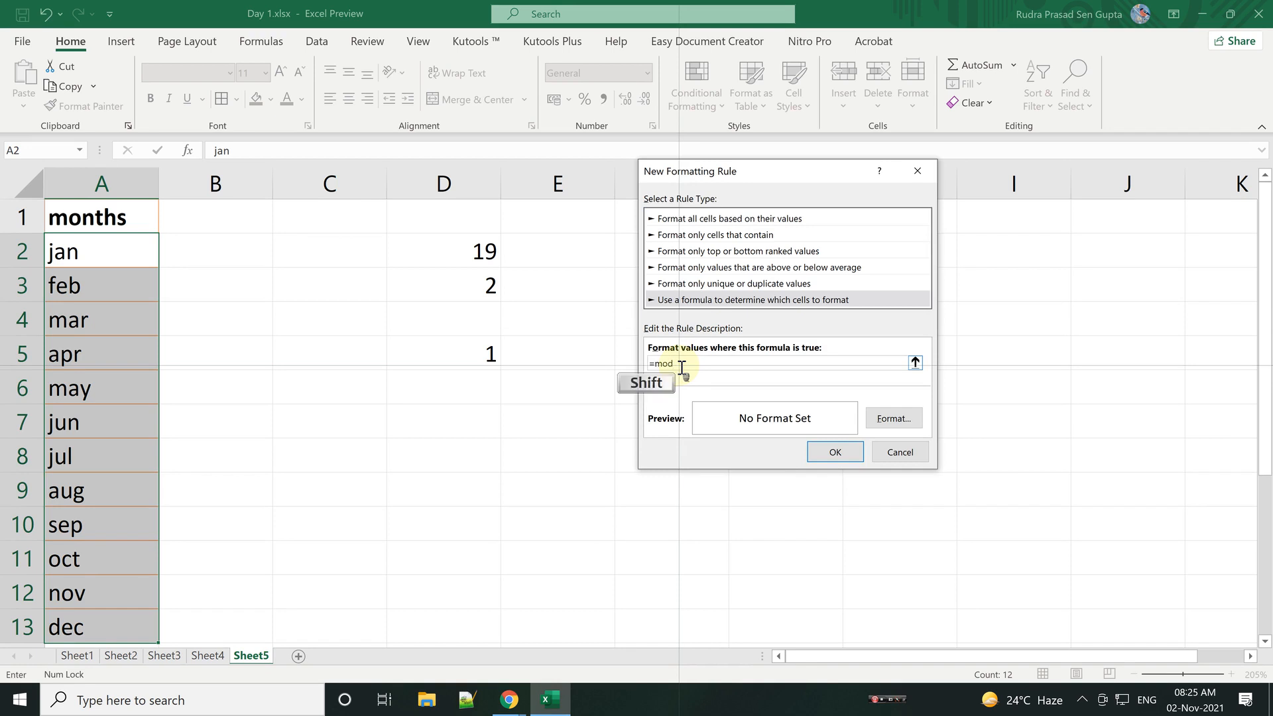
pyautogui.write('(')
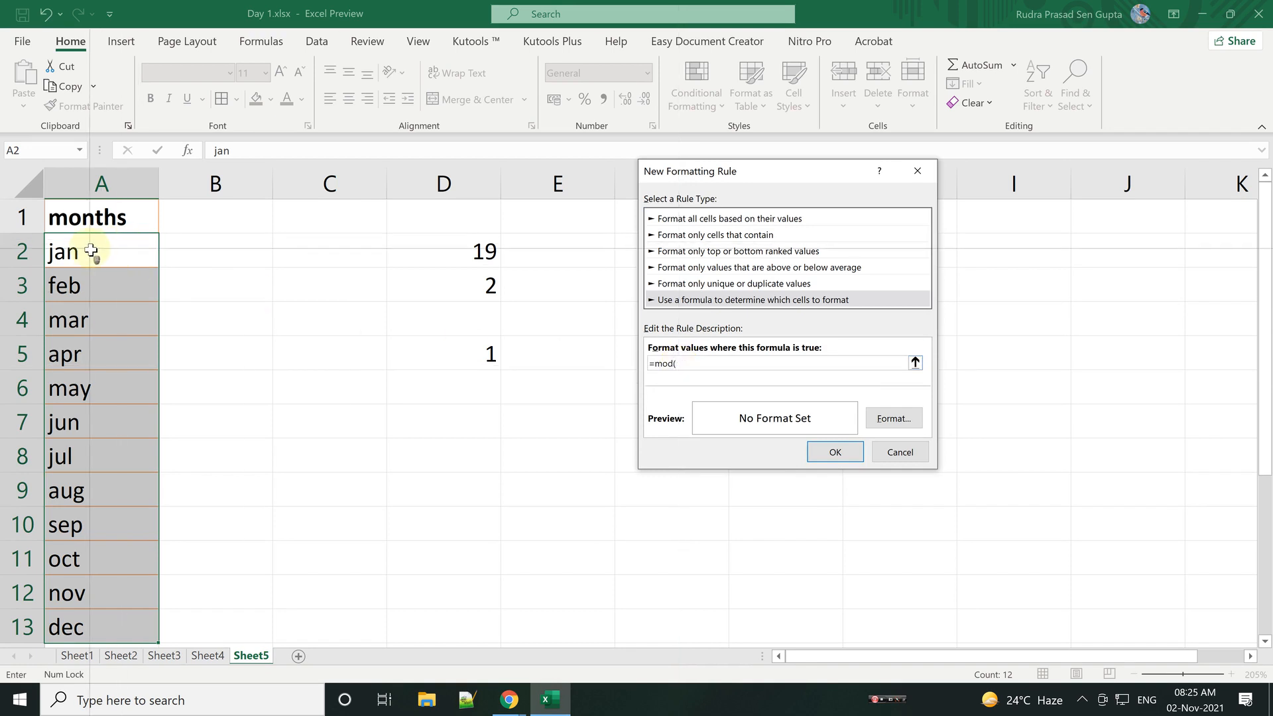
pyautogui.press('Escape')
# Step: Enter =ROW() in B2 and fill the formula down to B13 beside the months
pyautogui.click(242, 244)
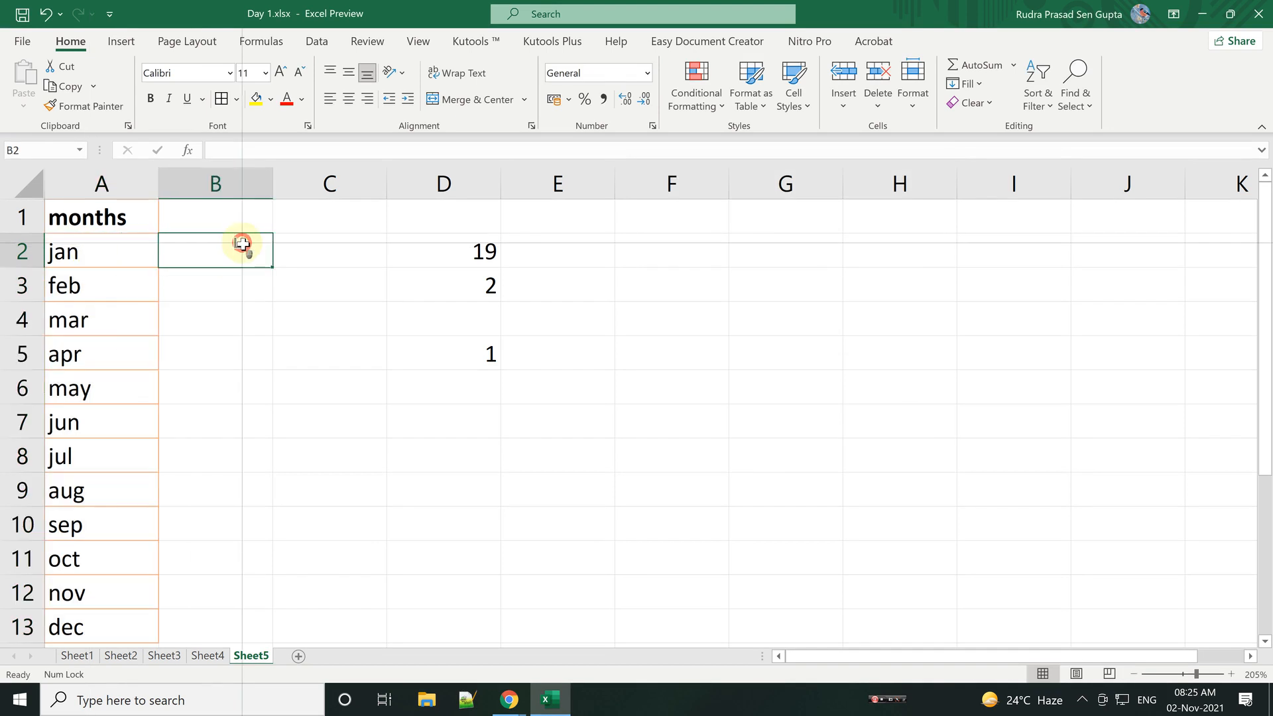
pyautogui.write('=ro')
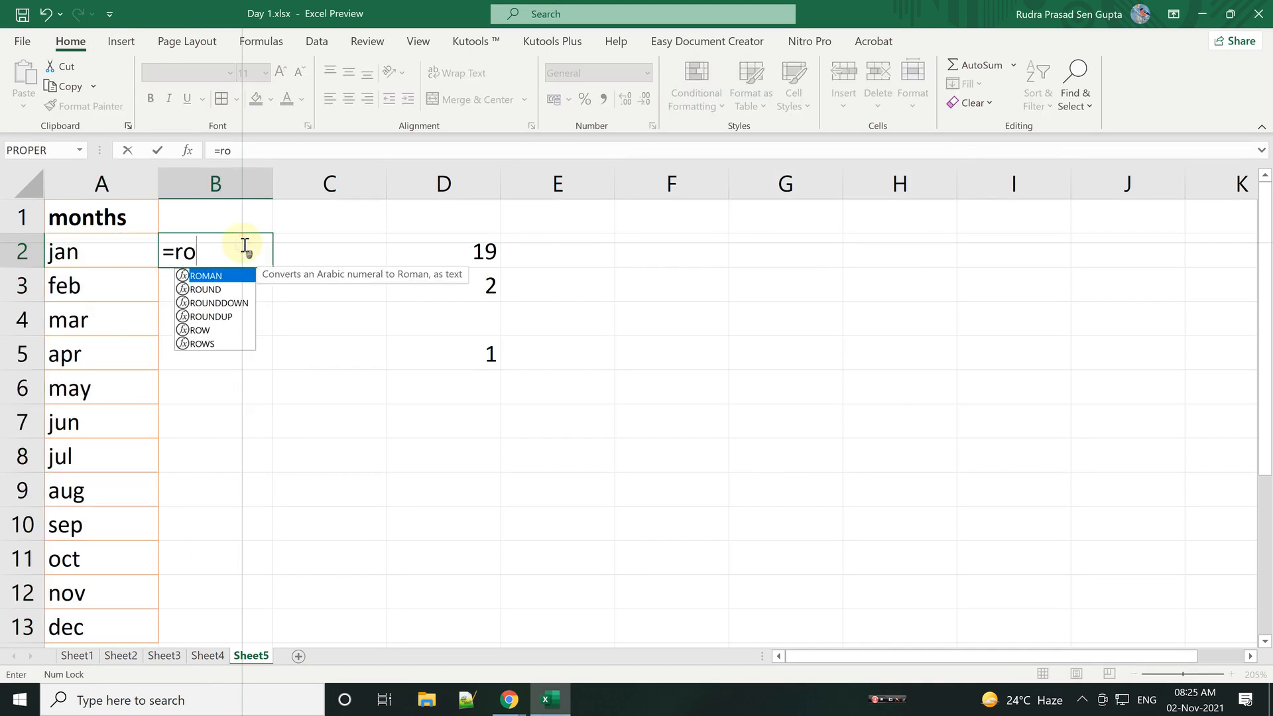
pyautogui.press('Down')
pyautogui.press('Down')
pyautogui.press('Down')
pyautogui.press('Down')
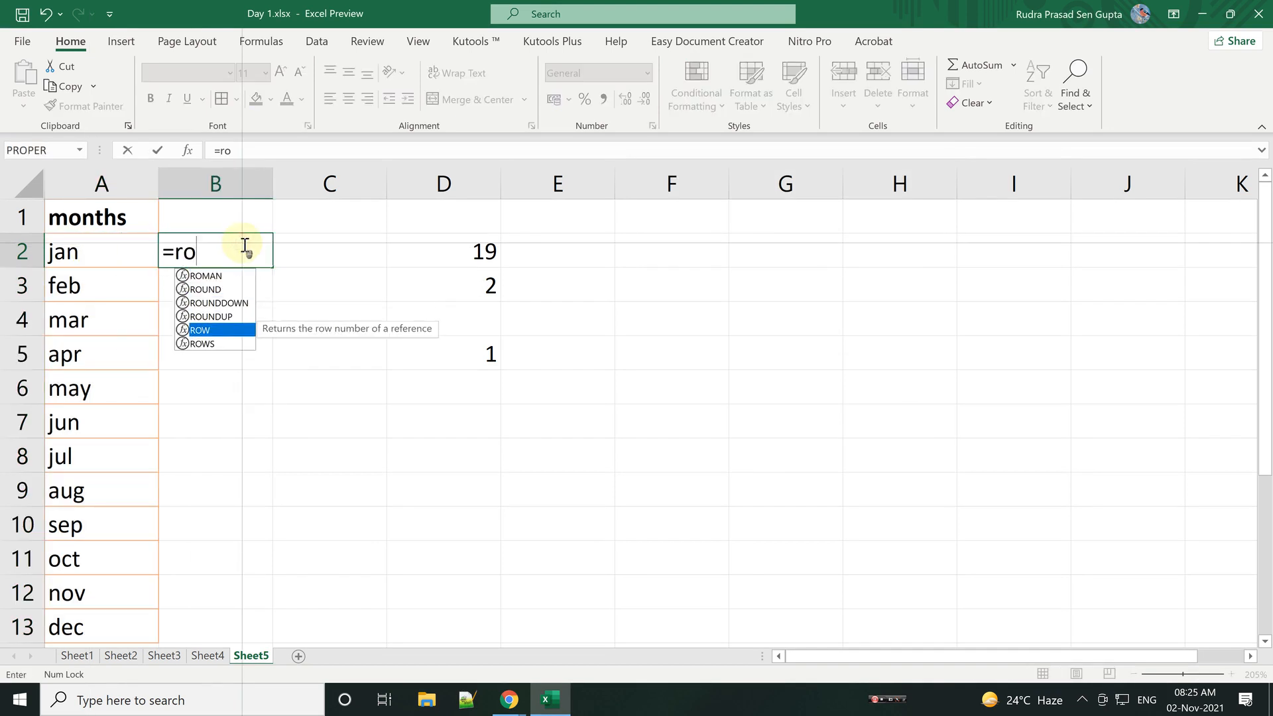
pyautogui.press('Tab')
pyautogui.press('Tab')
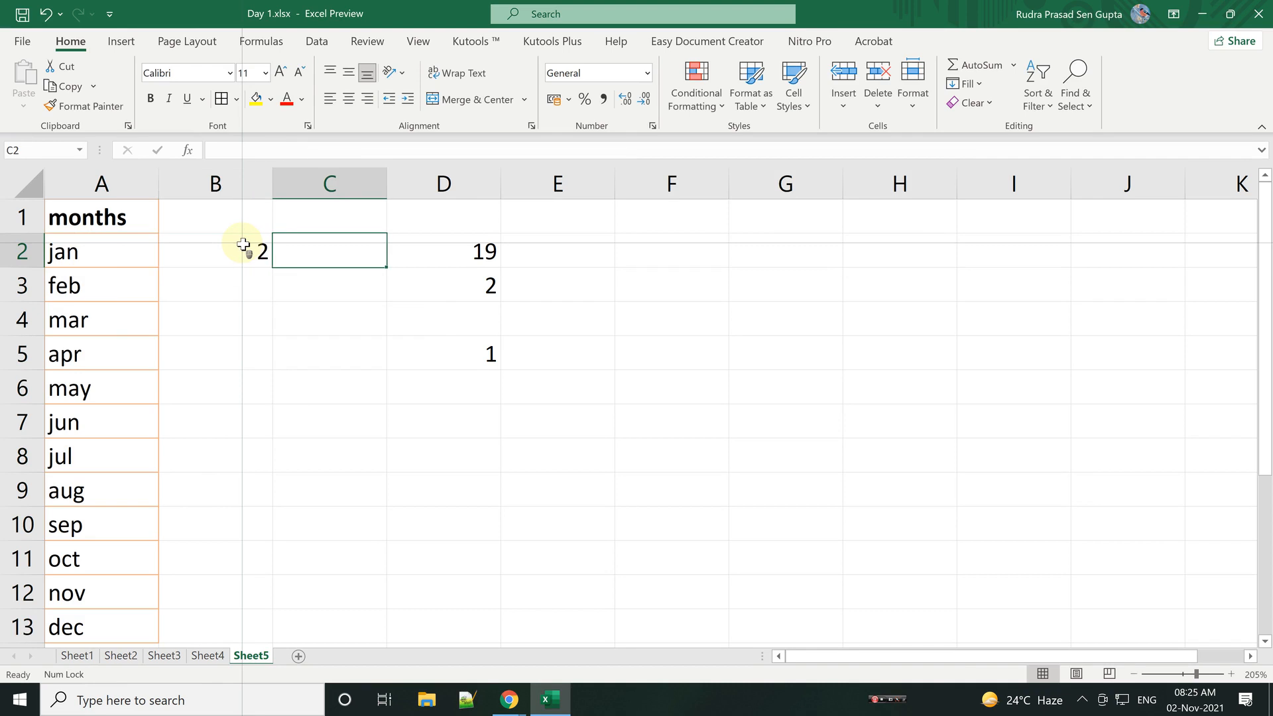
pyautogui.click(243, 246)
pyautogui.moveTo(272, 267); pyautogui.dragTo(275, 643)
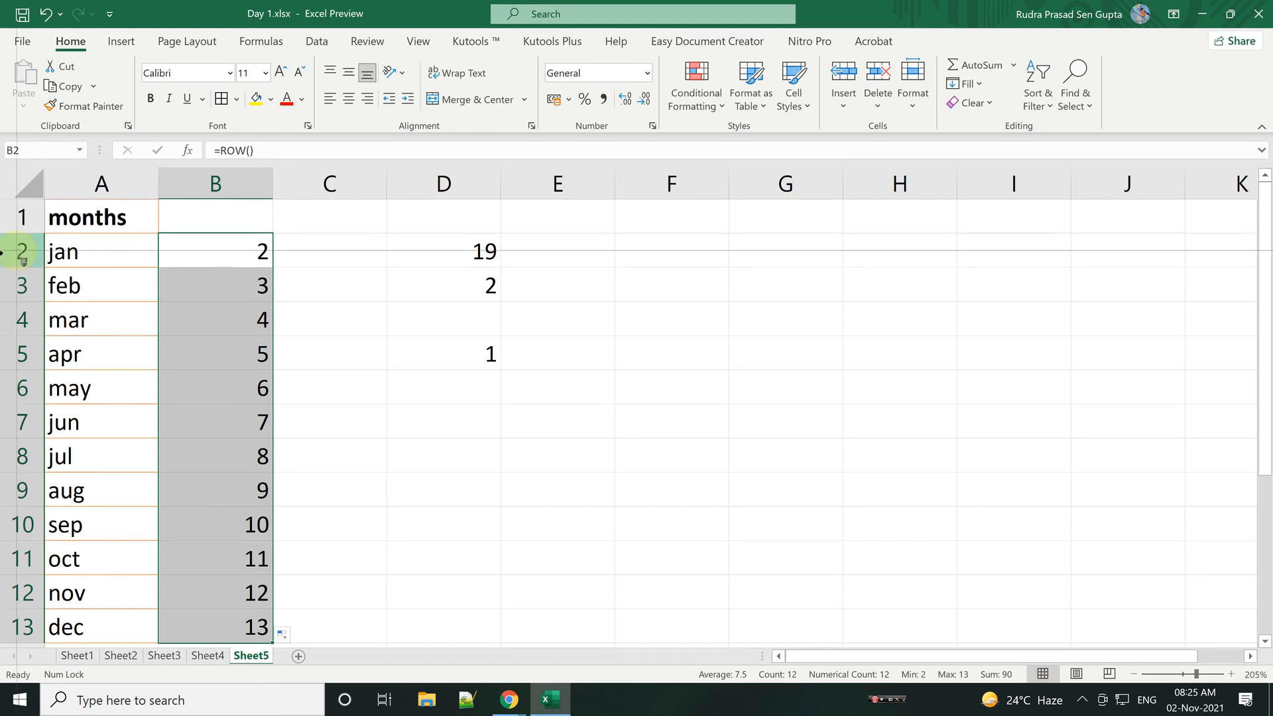
pyautogui.moveTo(20, 251); pyautogui.dragTo(18, 623)
pyautogui.scroll(1, 51, 540)
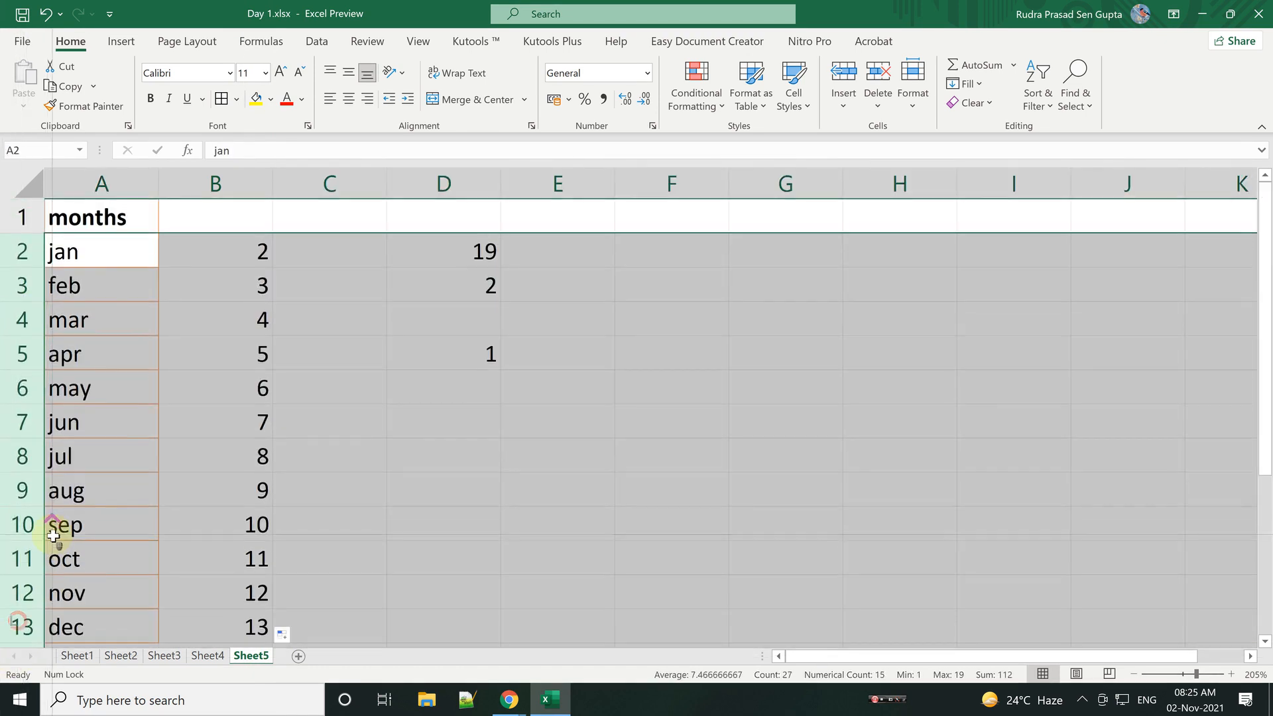
pyautogui.click(243, 250)
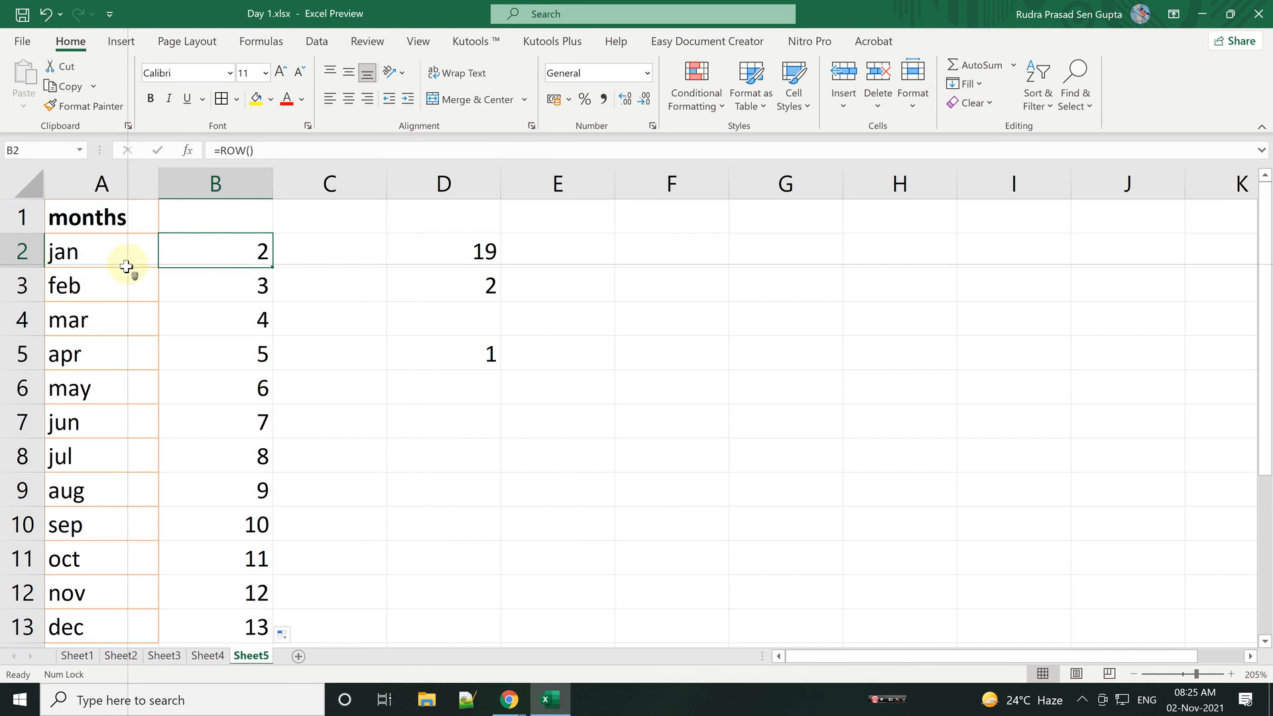
# Step: Start a formula-based conditional formatting rule for the months in A2:A13 with the formula =mod(row(),2)==0
pyautogui.moveTo(128, 258); pyautogui.dragTo(113, 628)
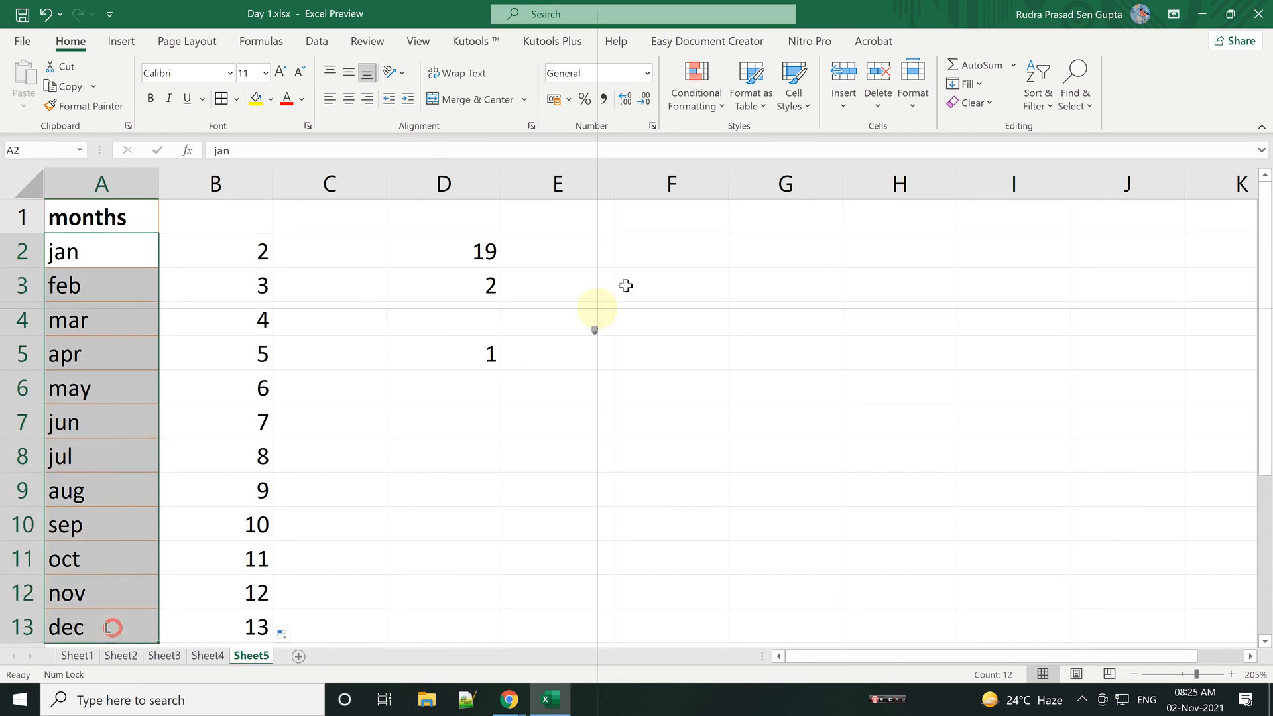
pyautogui.click(693, 112)
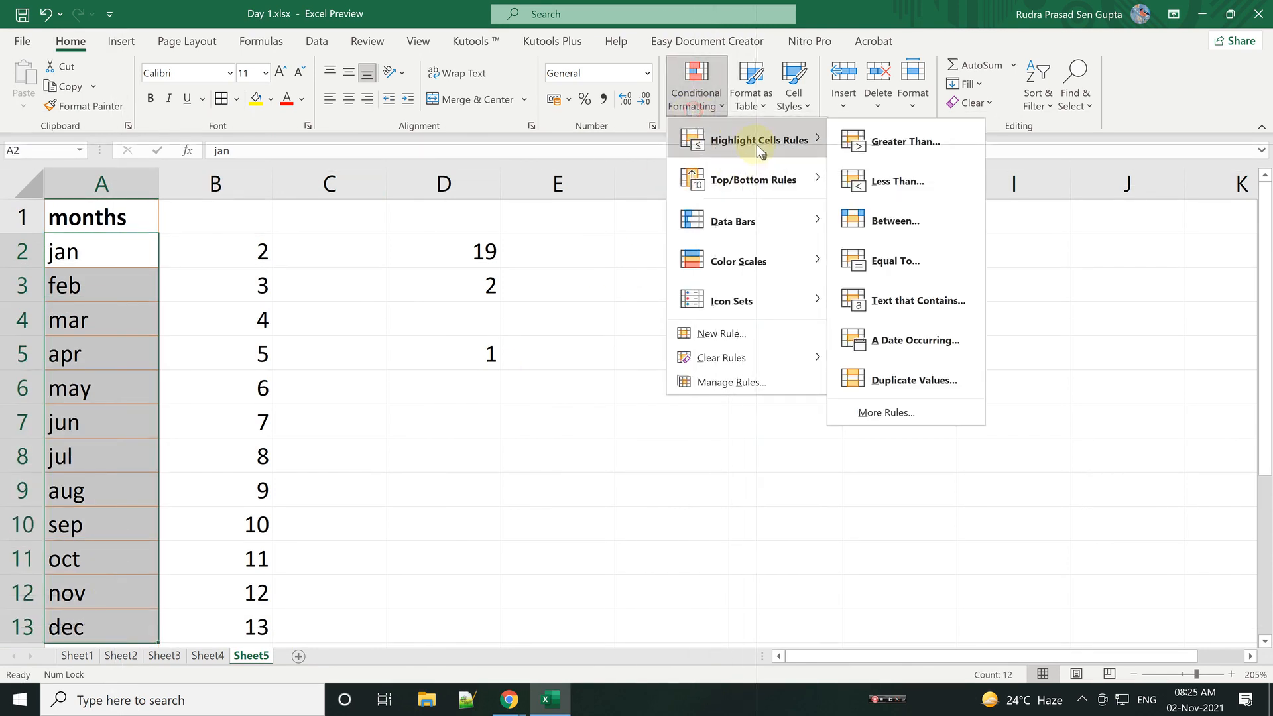
pyautogui.click(742, 335)
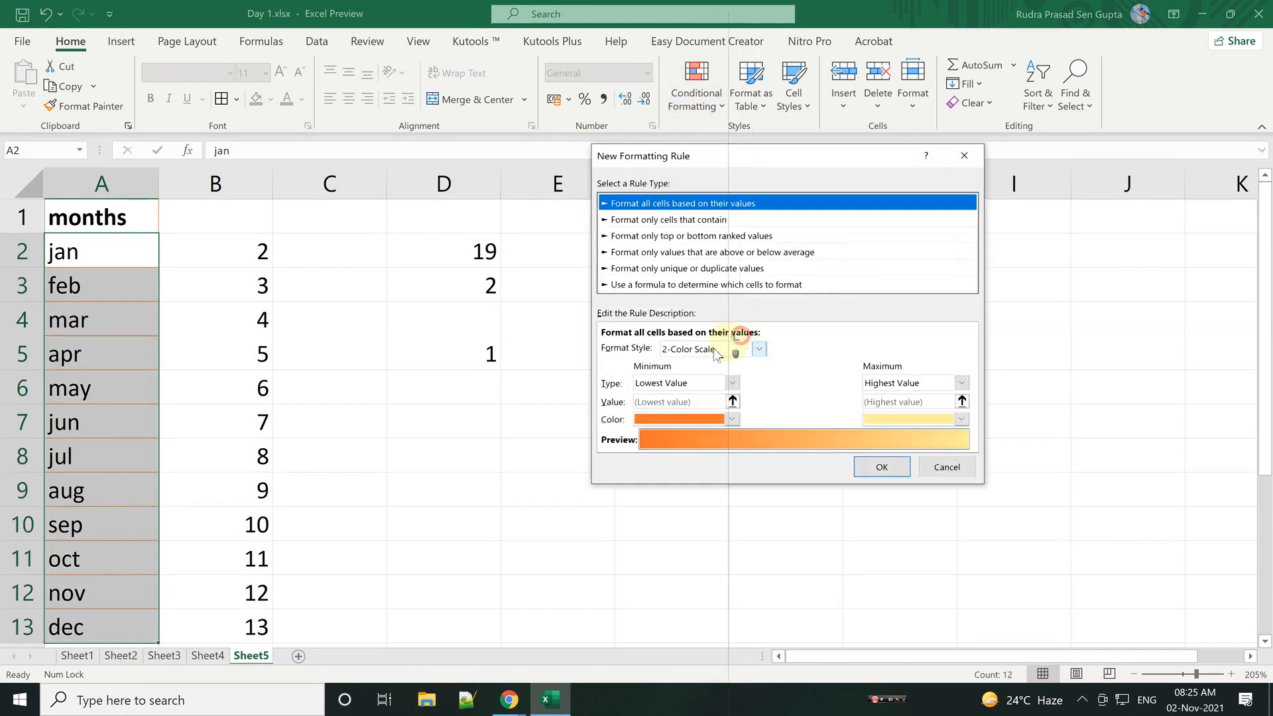
pyautogui.click(672, 284)
pyautogui.click(656, 349)
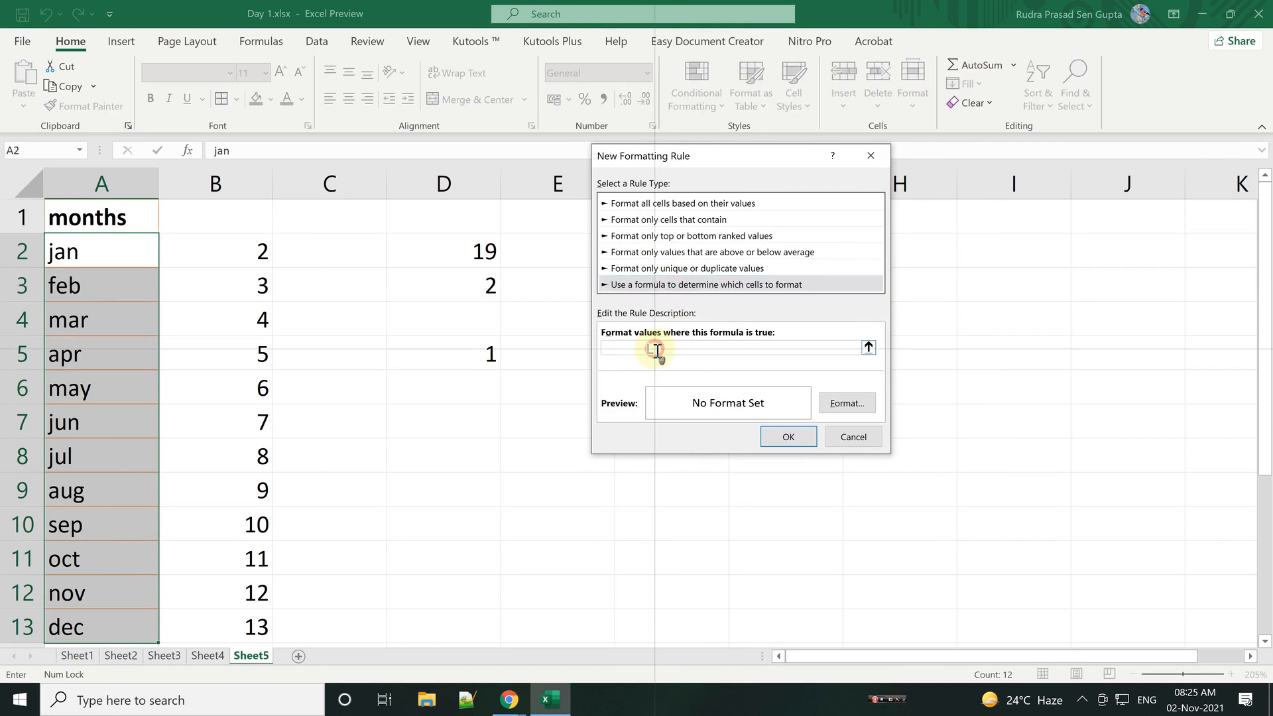
pyautogui.write('=mod(row')
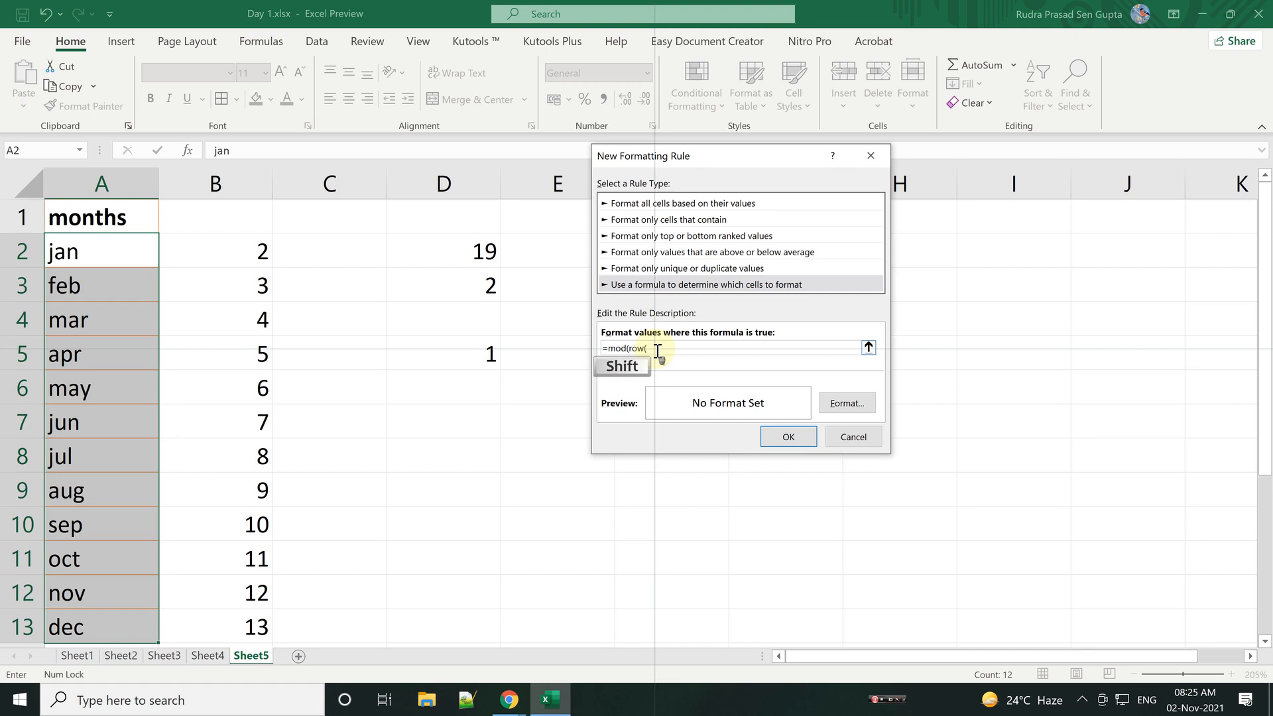
pyautogui.write('()')
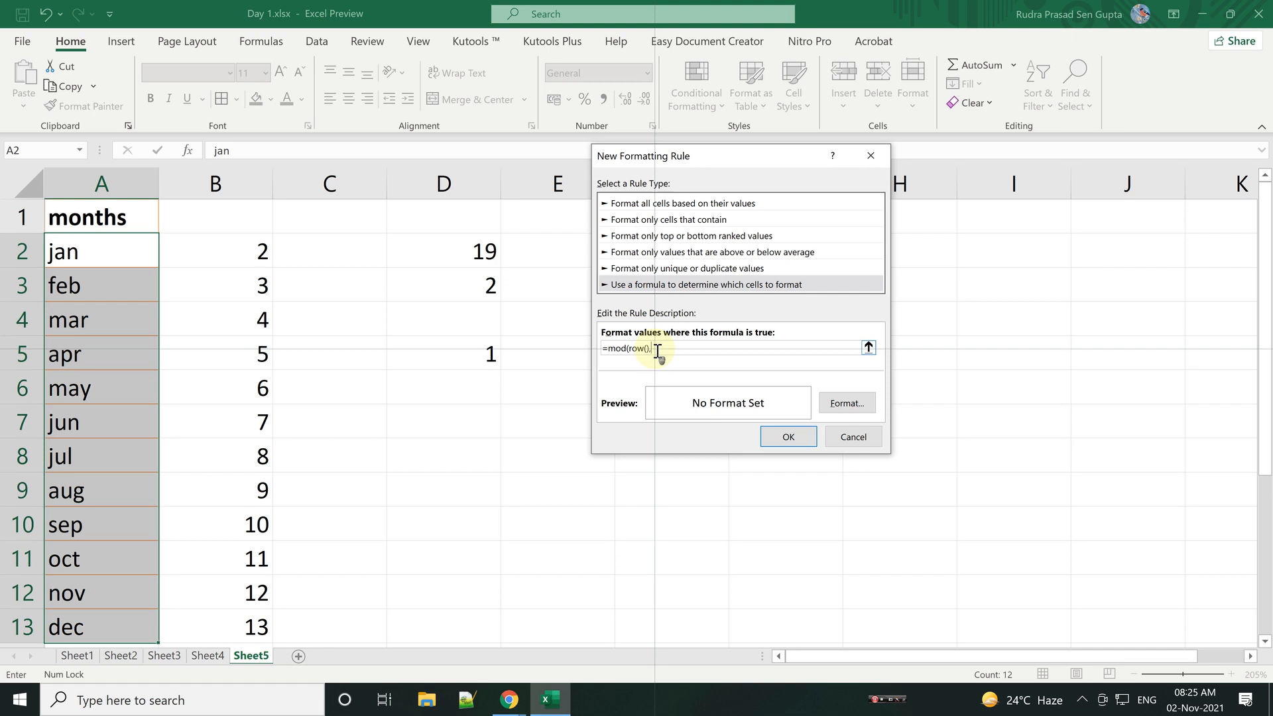
pyautogui.write(',2)==0')
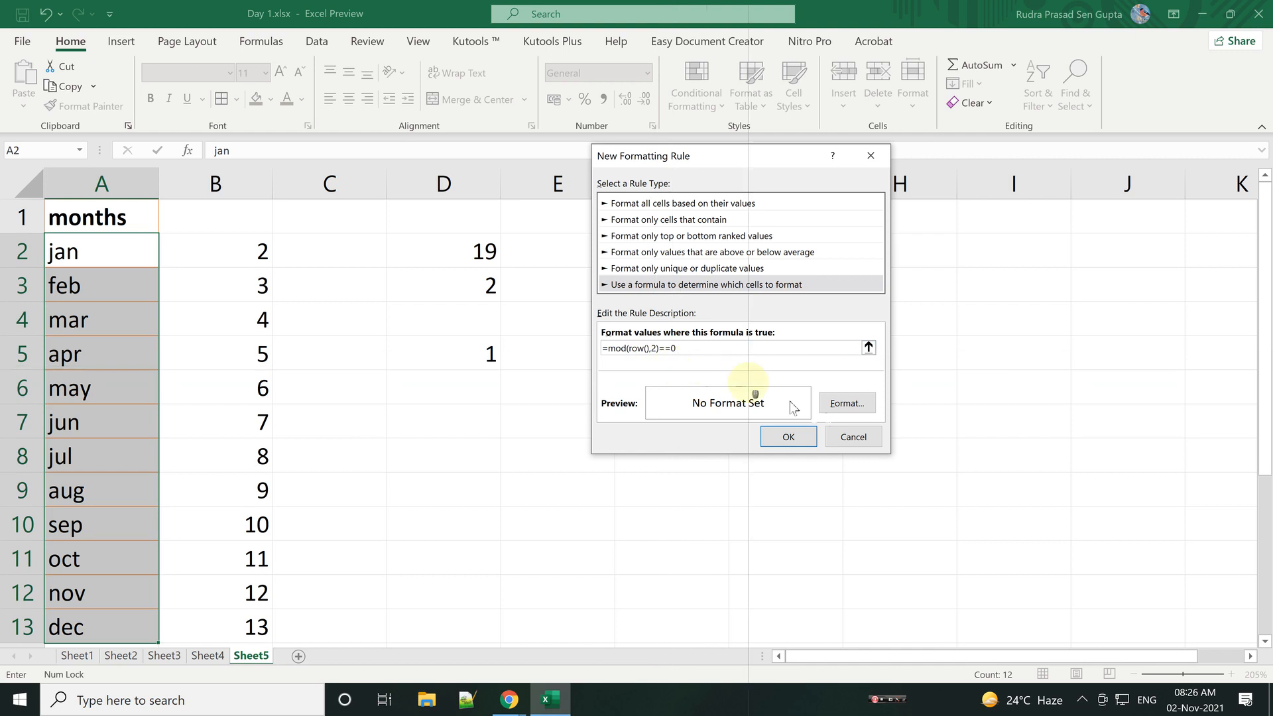
# Step: Give the new rule a light green background fill and try to create it
pyautogui.click(856, 407)
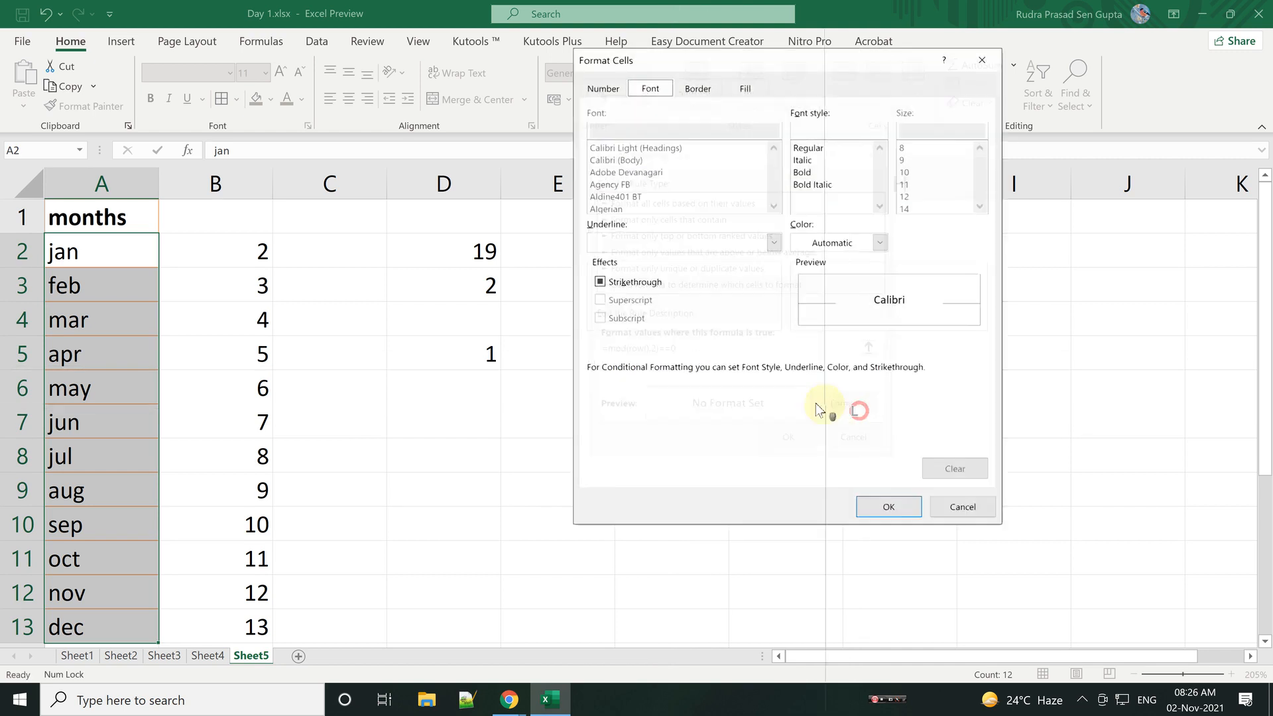
pyautogui.click(752, 89)
pyautogui.click(739, 193)
pyautogui.click(889, 508)
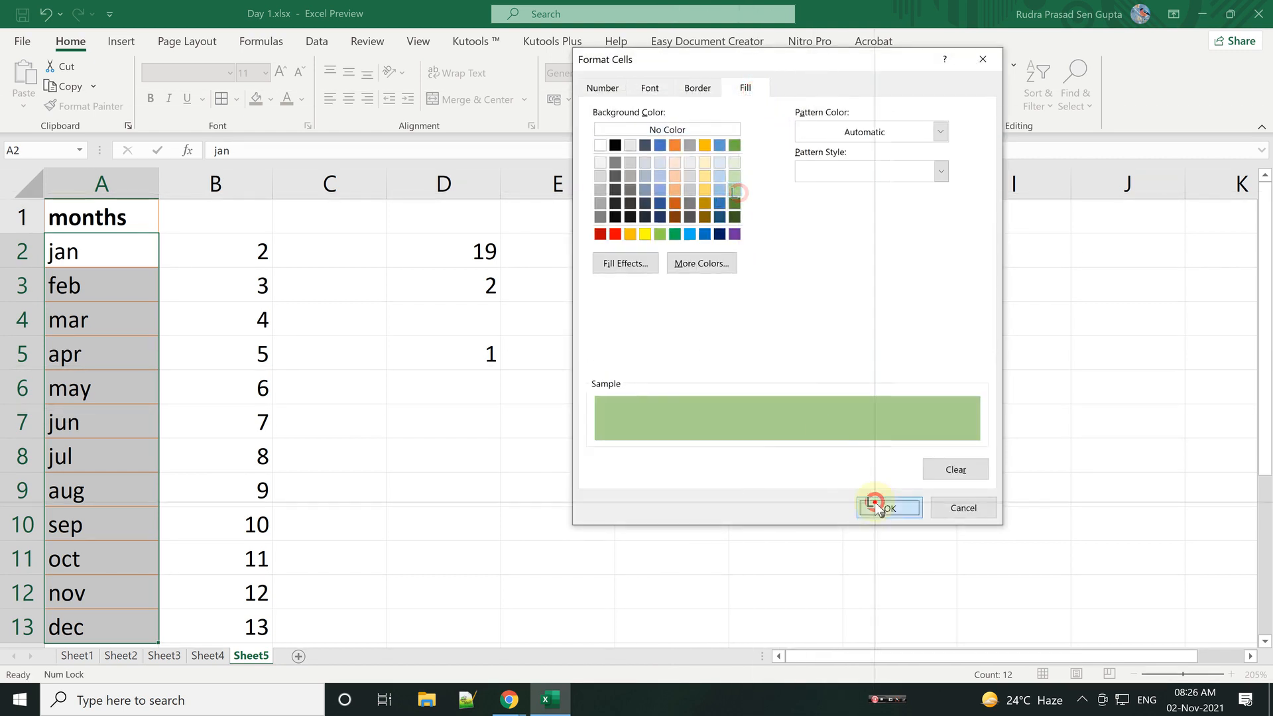
pyautogui.click(793, 438)
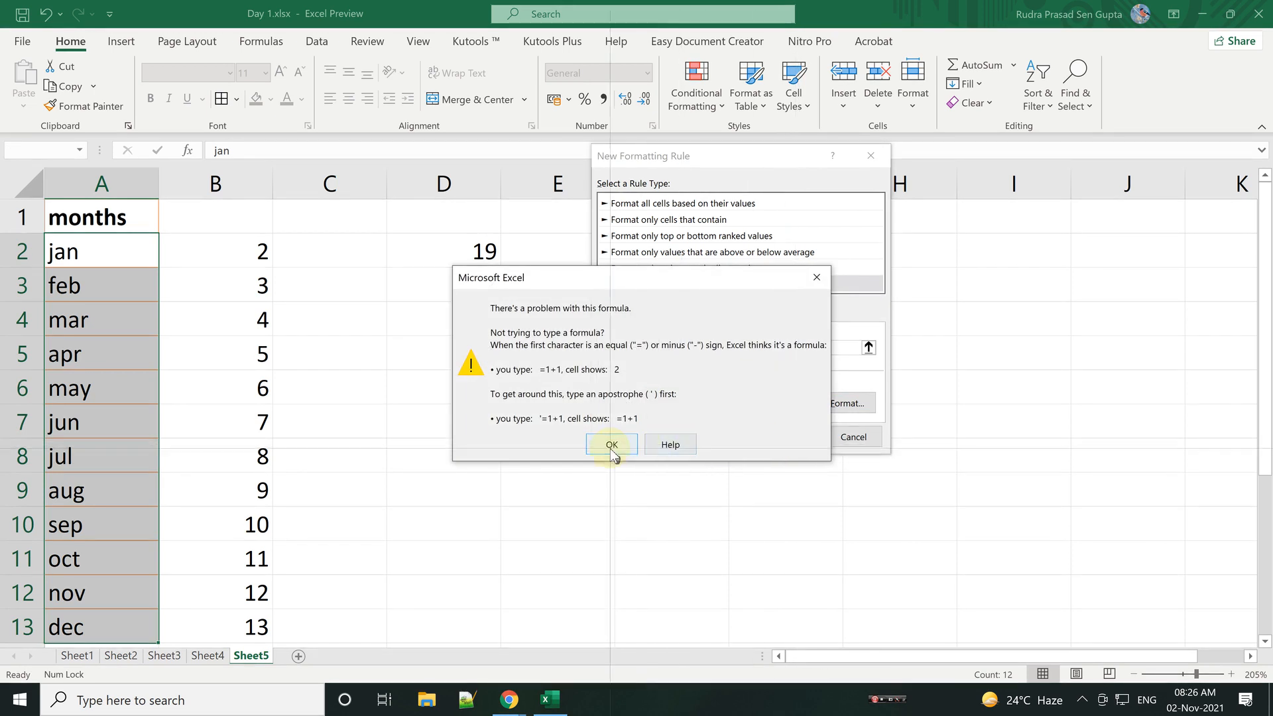
pyautogui.click(611, 444)
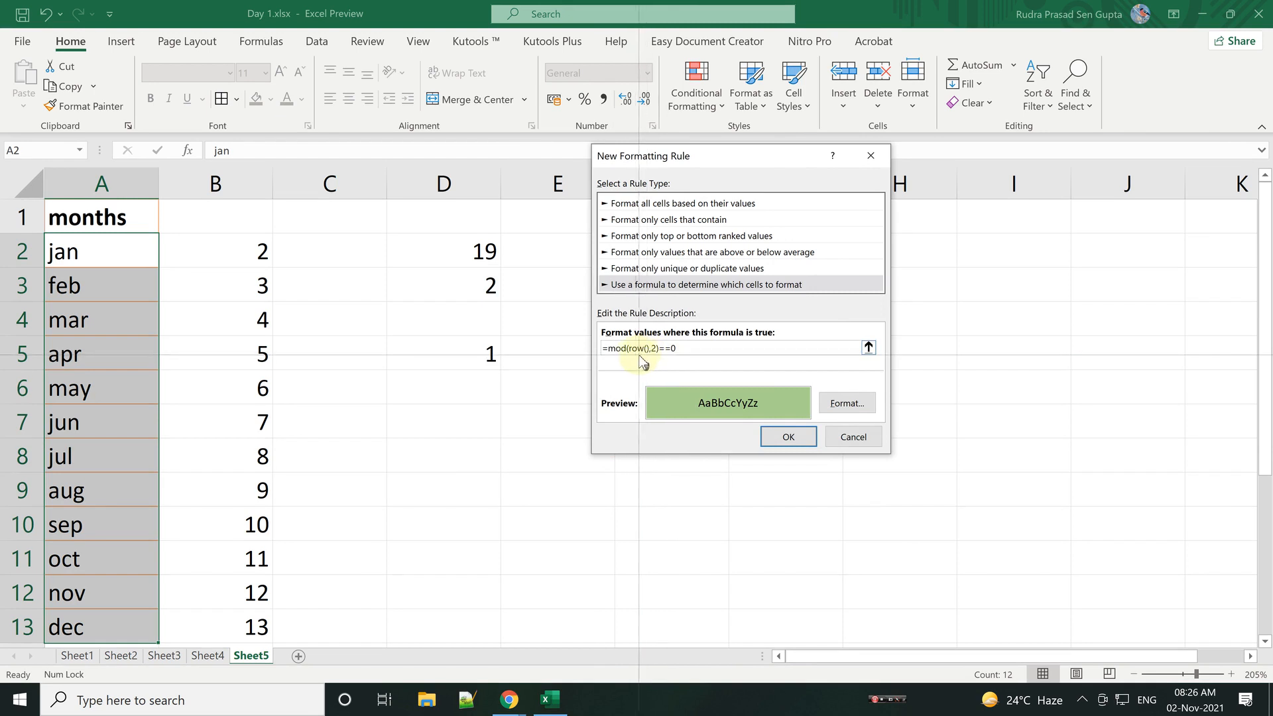
# Step: Correct the rule's formula to =mod(row(),2)=0 by removing the extra equals sign, and apply the rule
pyautogui.click(661, 349)
pyautogui.press('Delete')
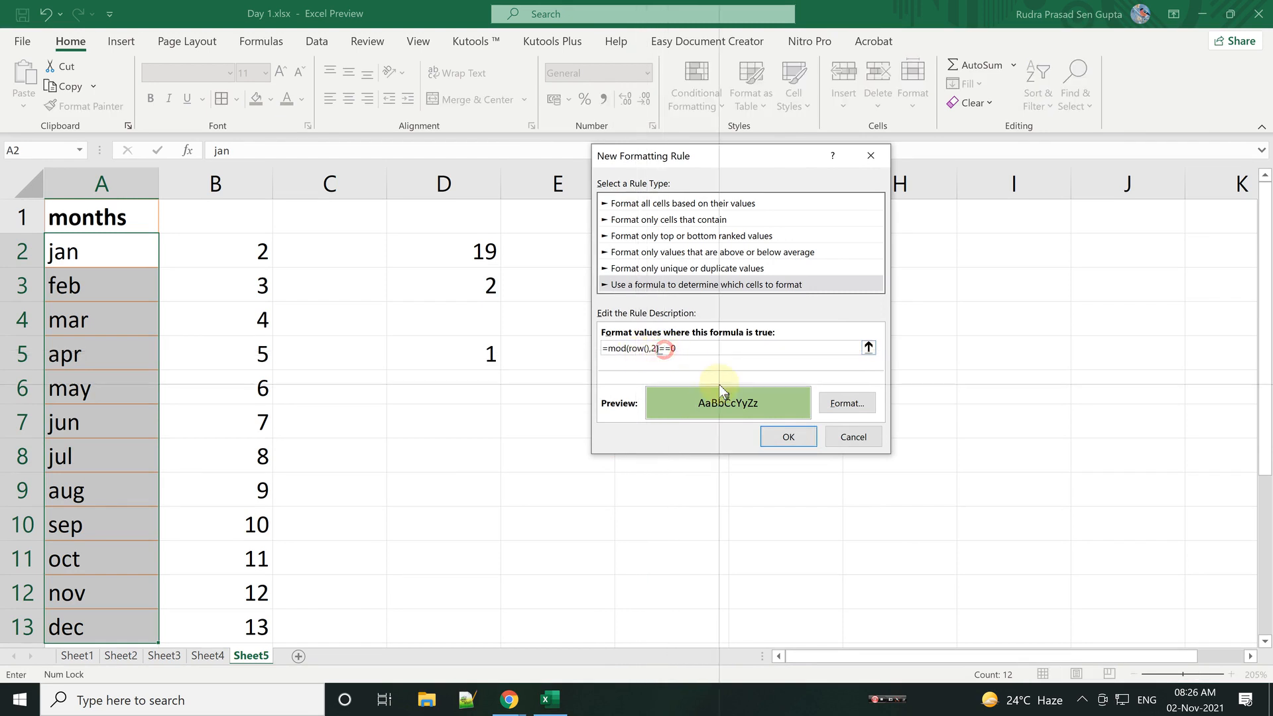
pyautogui.click(782, 438)
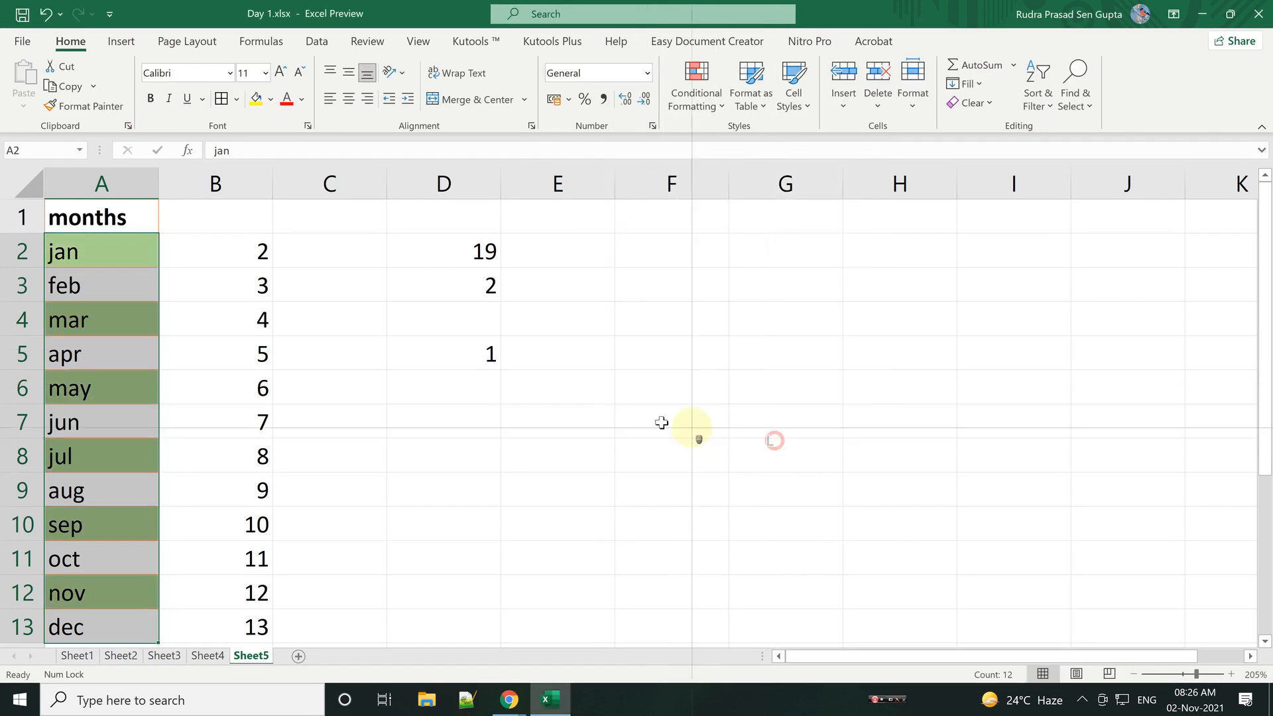
pyautogui.scroll(-1, 263, 398)
pyautogui.scroll(1, 263, 397)
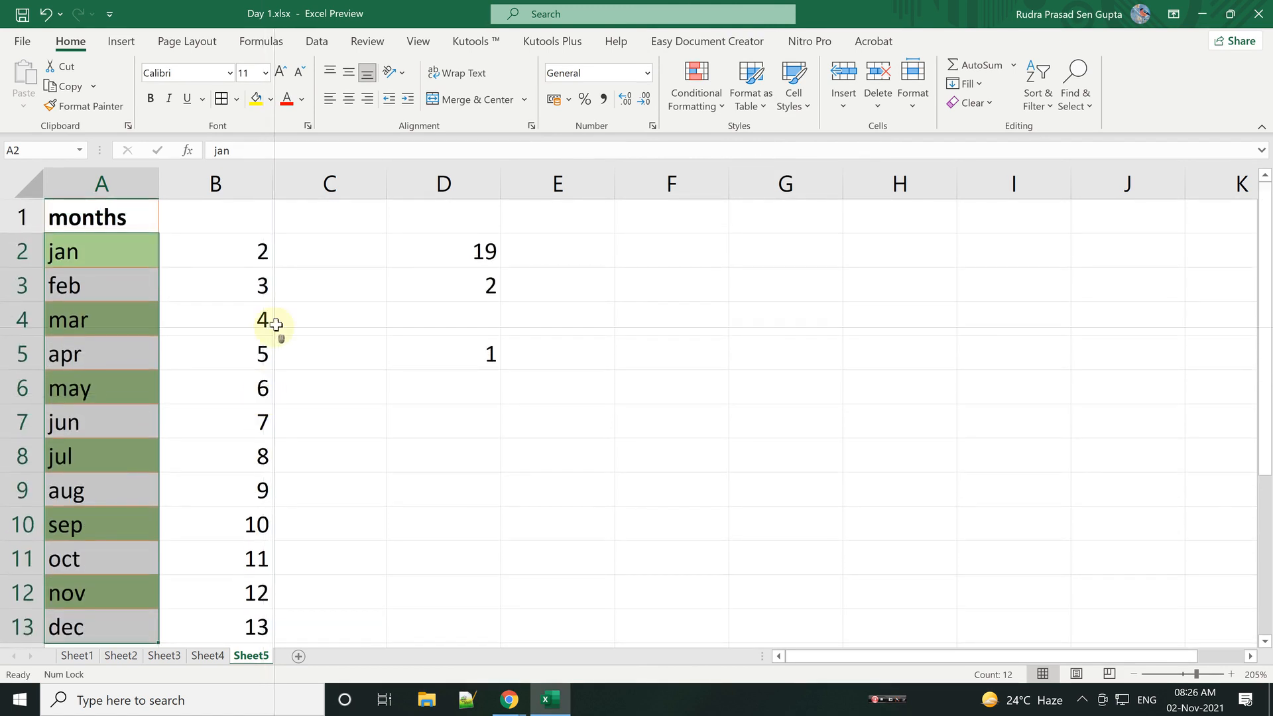
pyautogui.scroll(-1, 173, 342)
pyautogui.scroll(1, 173, 342)
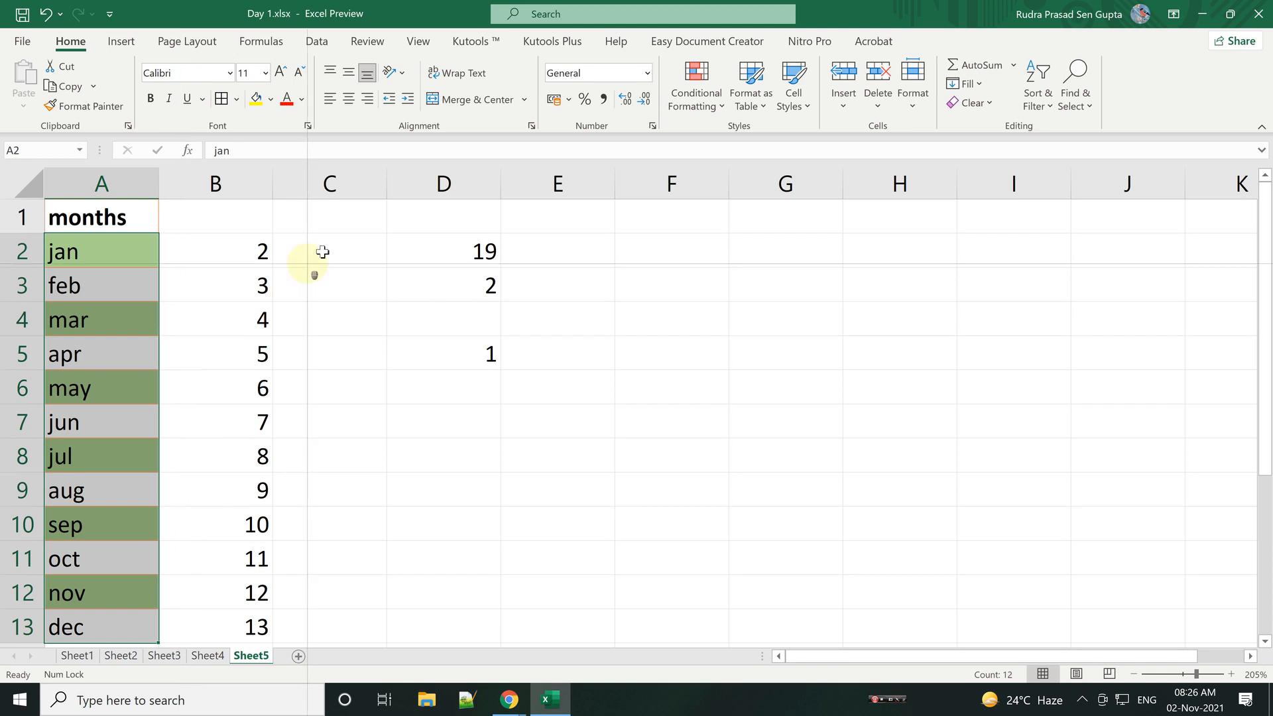
pyautogui.click(708, 116)
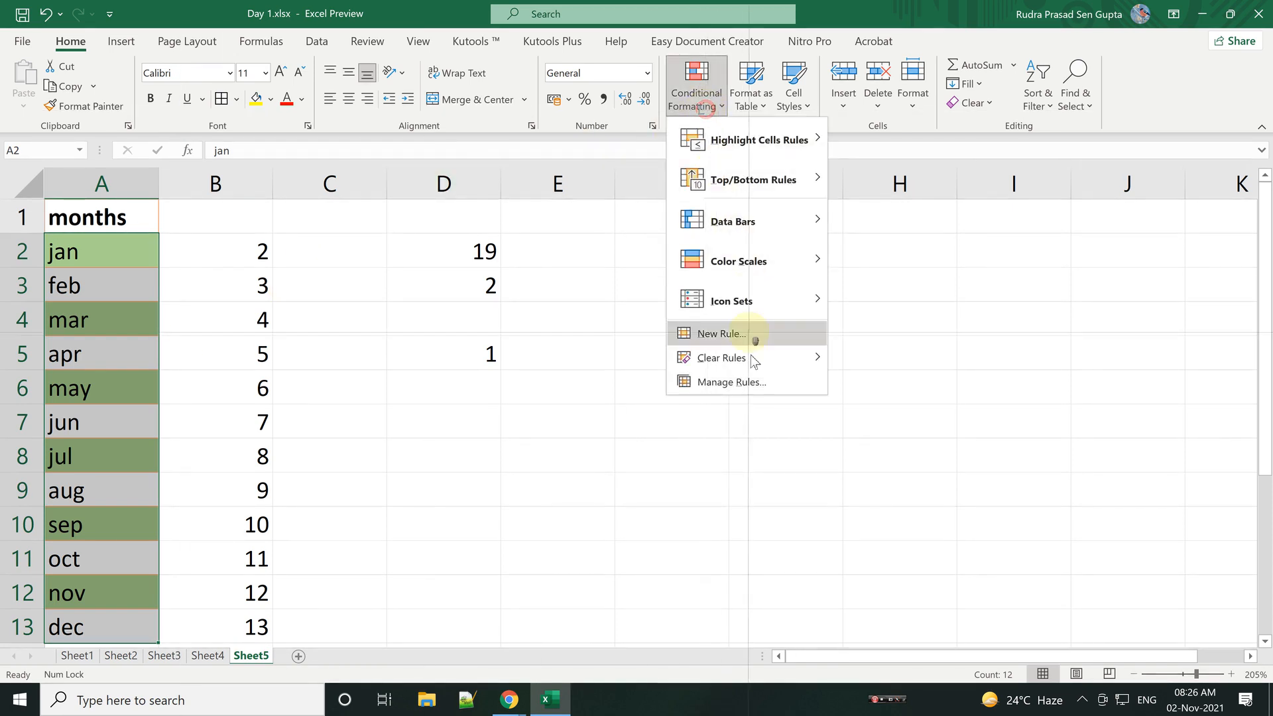
pyautogui.click(740, 333)
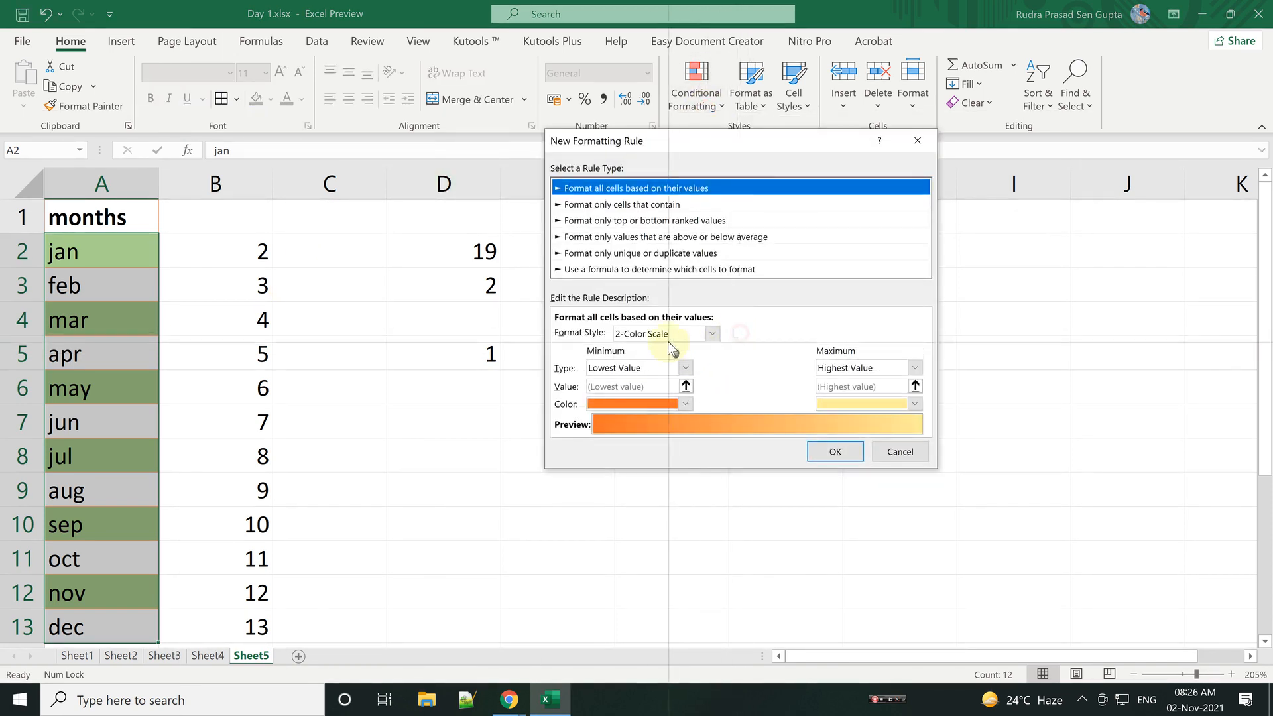
pyautogui.click(899, 452)
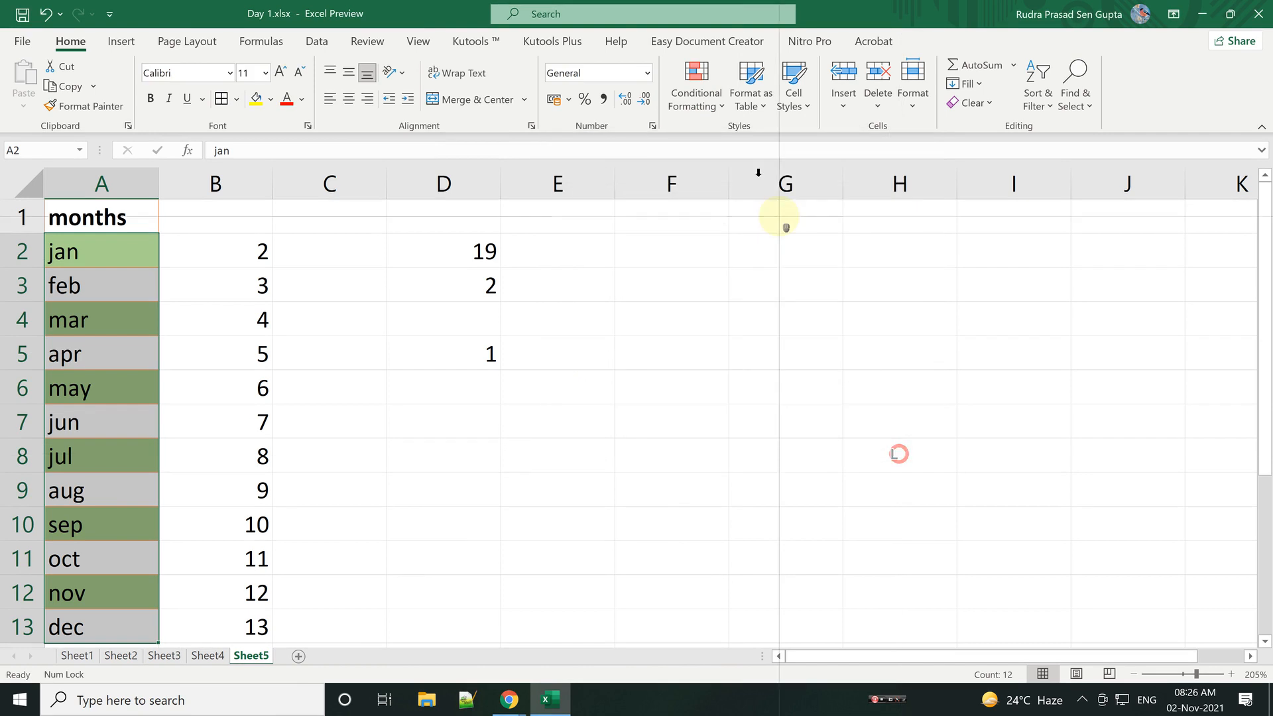
# Step: Edit the month list's conditional formatting rule so its formula is =MOD(ROW(),2)=1, and apply it to A2:A13
pyautogui.click(724, 102)
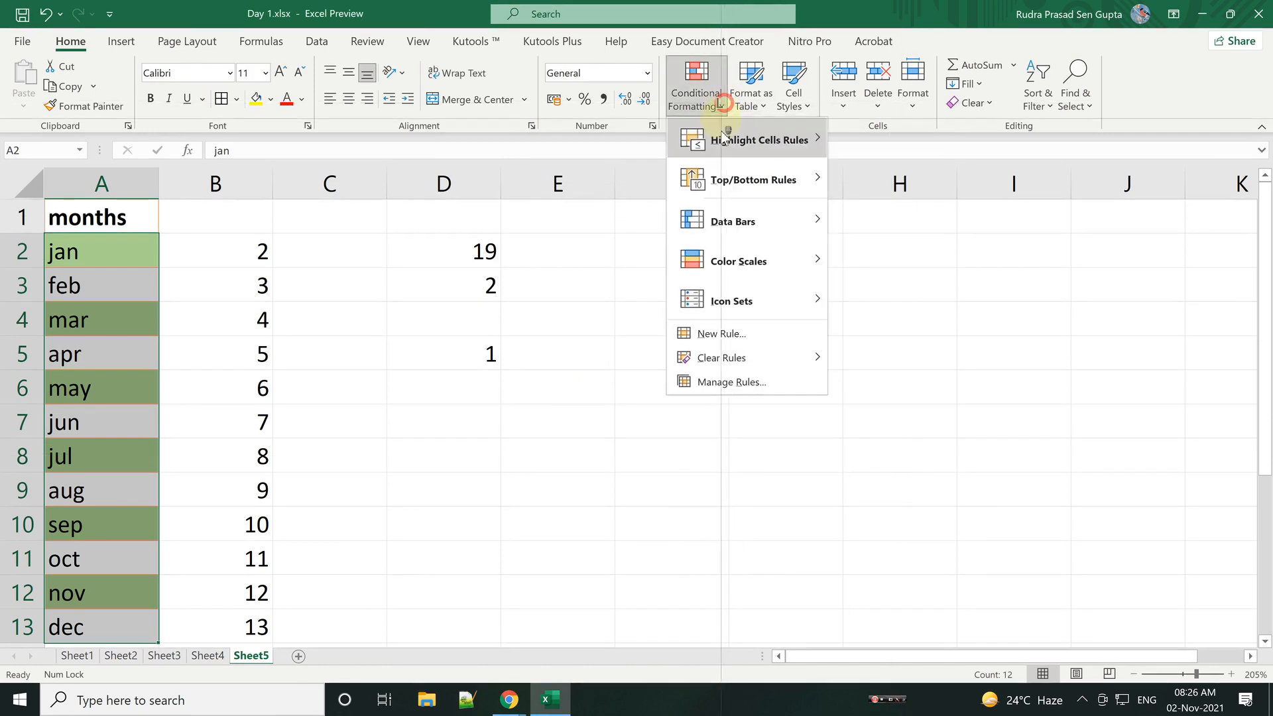
pyautogui.click(724, 380)
pyautogui.click(511, 278)
pyautogui.click(545, 236)
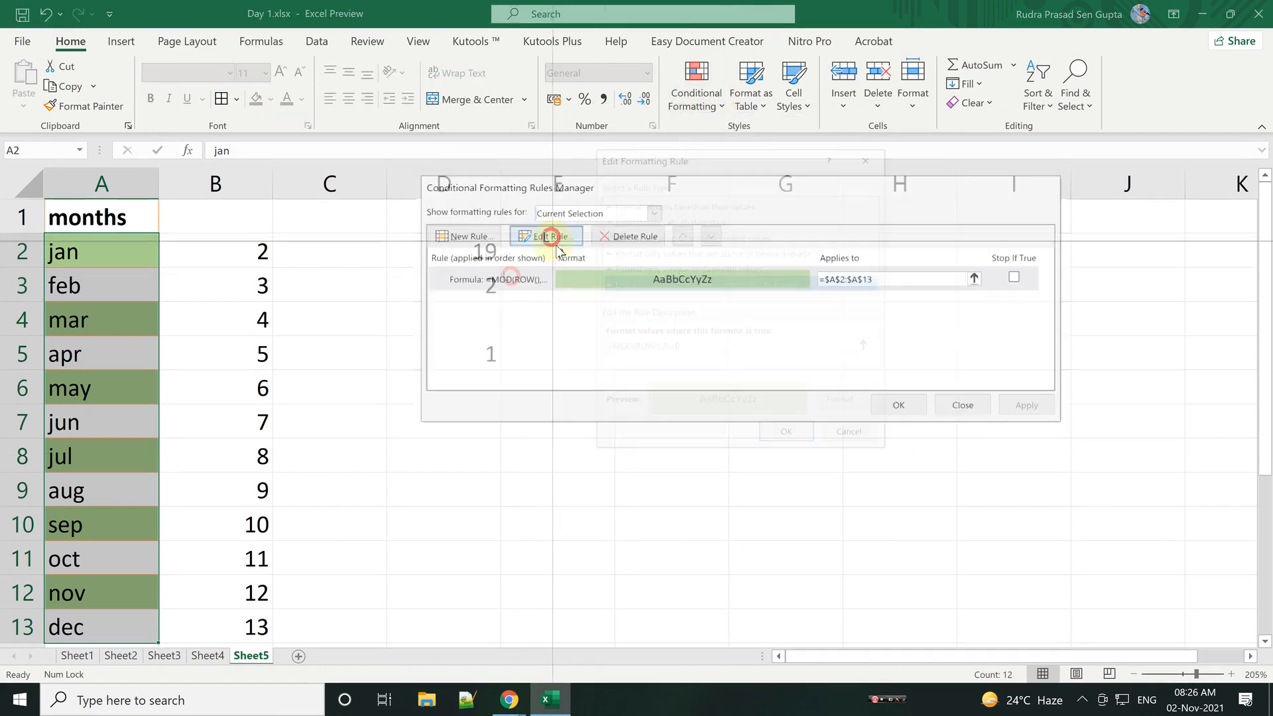
pyautogui.click(683, 349)
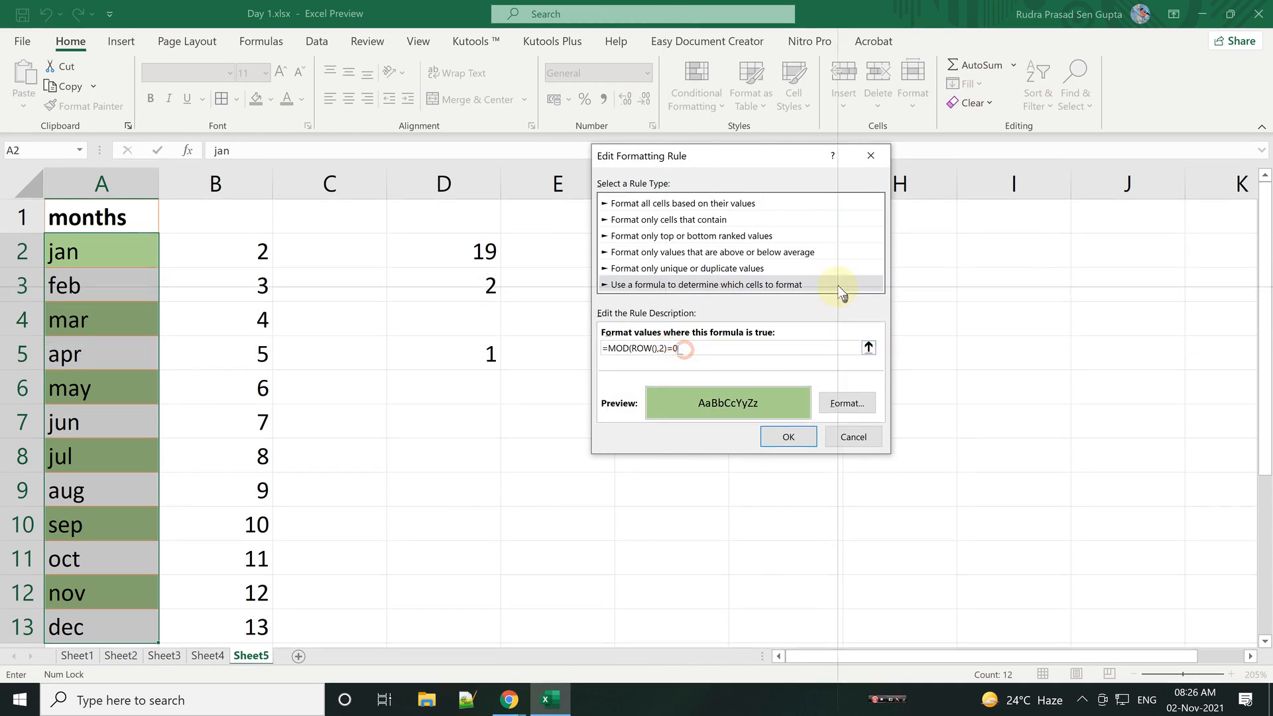
pyautogui.press('BackSpace')
pyautogui.write('1')
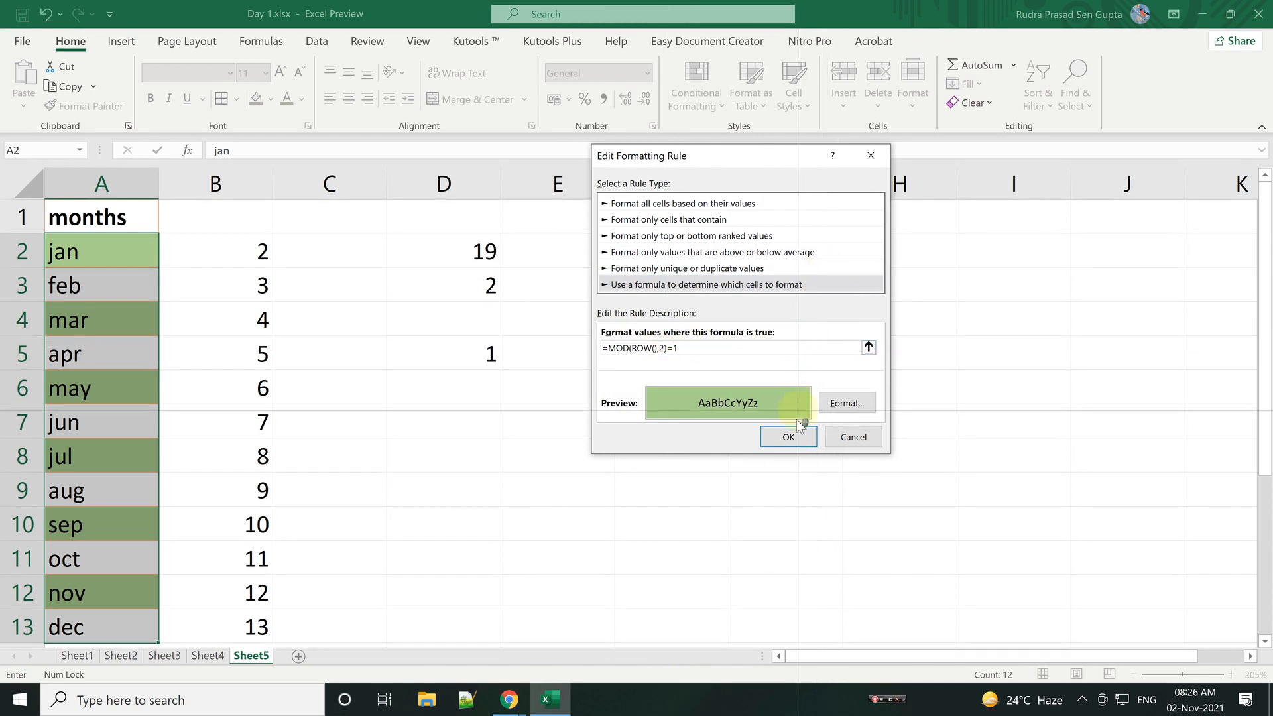
pyautogui.click(800, 433)
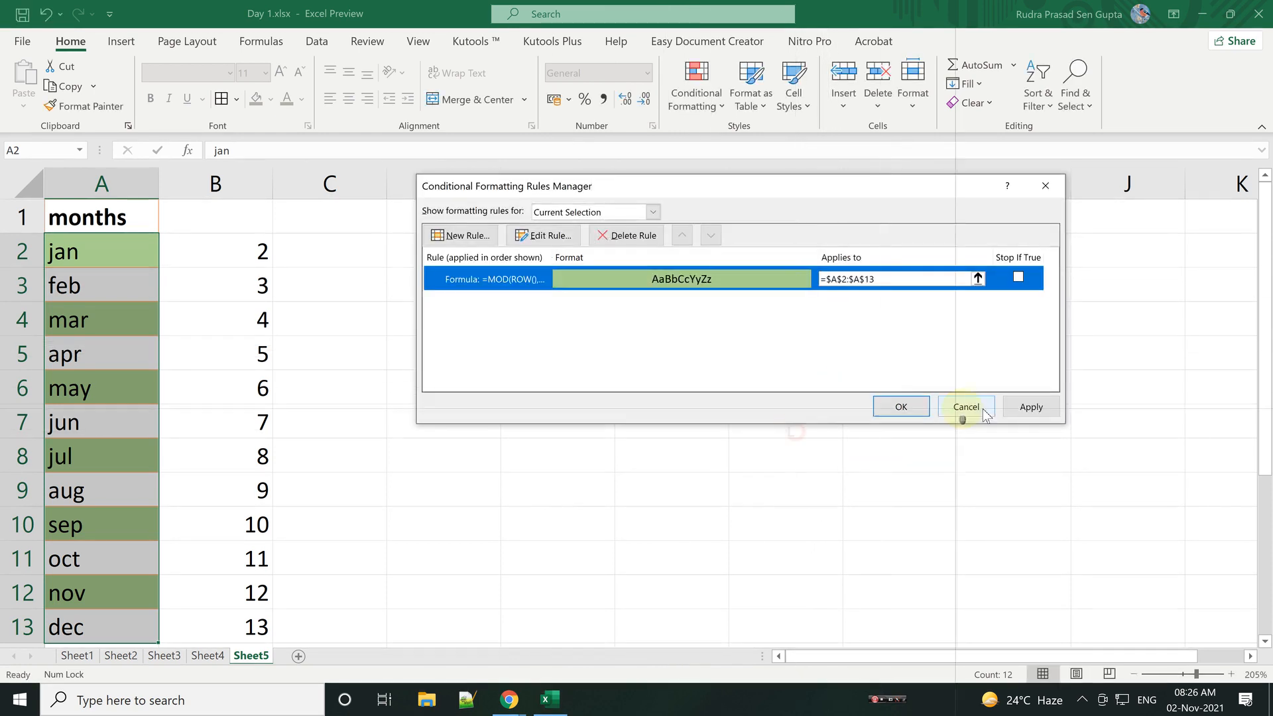
pyautogui.click(1022, 406)
pyautogui.click(912, 409)
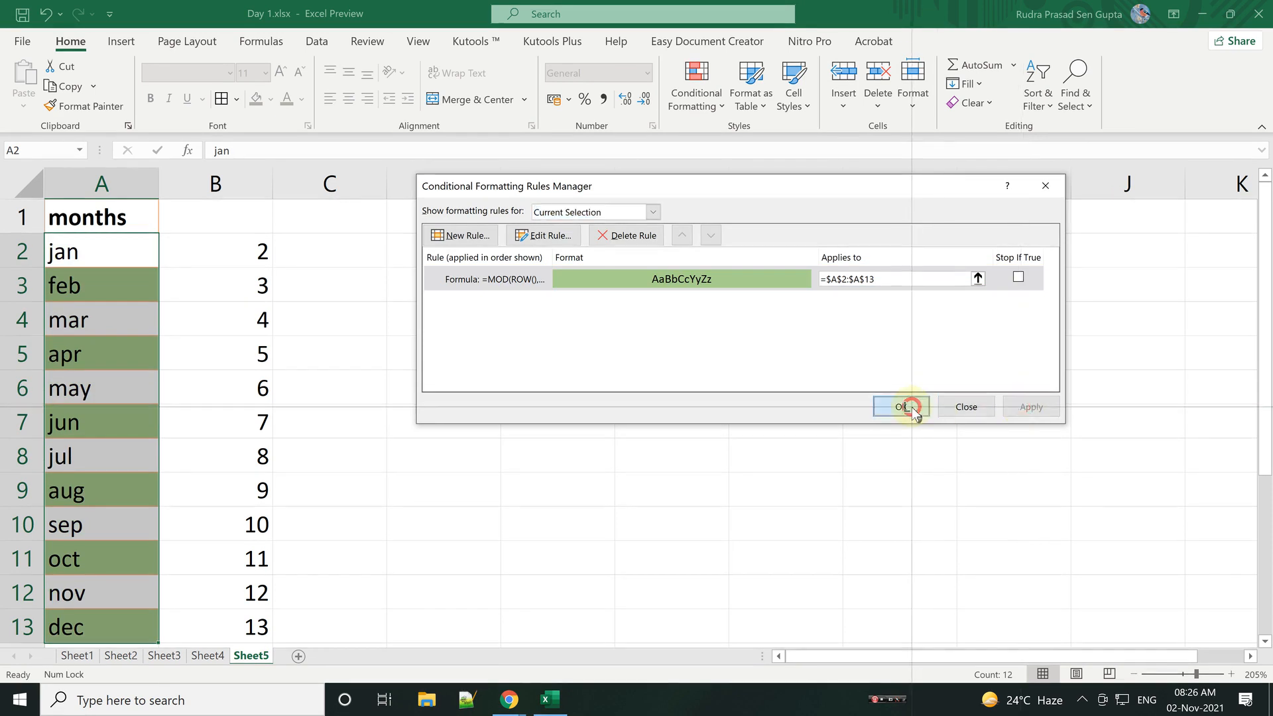
pyautogui.click(657, 446)
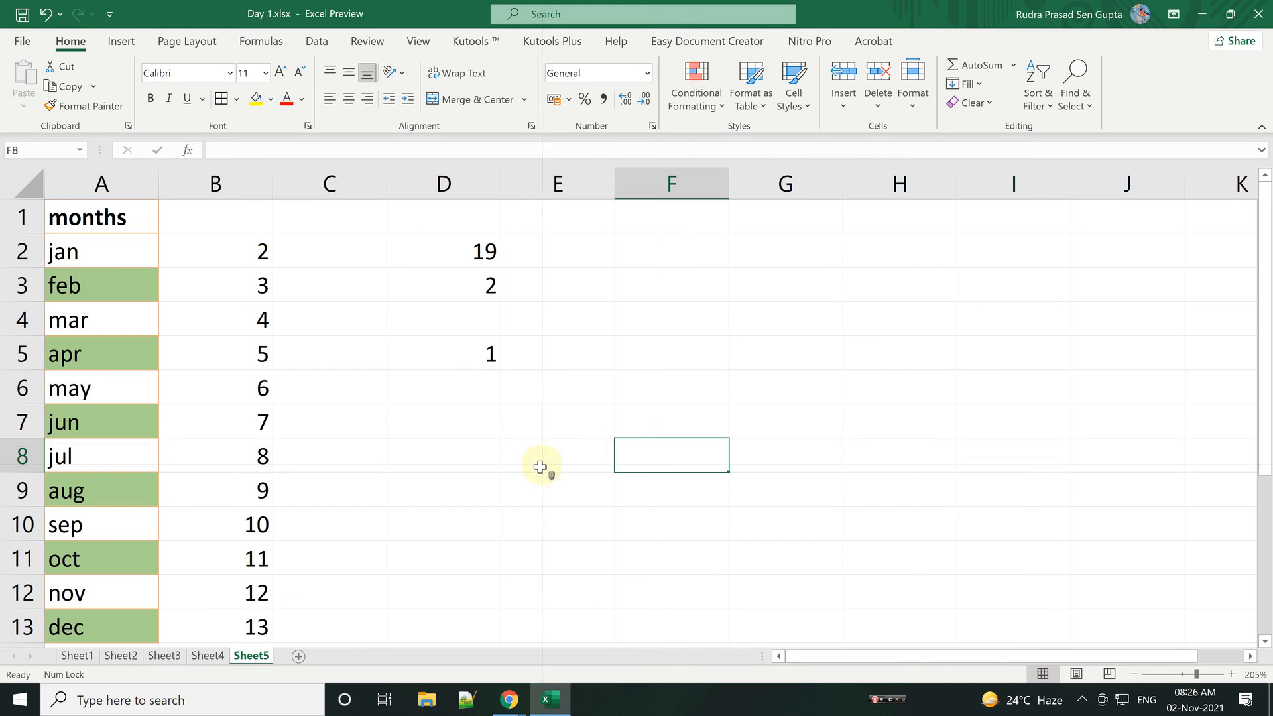
# Step: Check the Google Meet call in Chrome, and return to the Excel workbook
pyautogui.moveTo(508, 700)
pyautogui.click(440, 621)
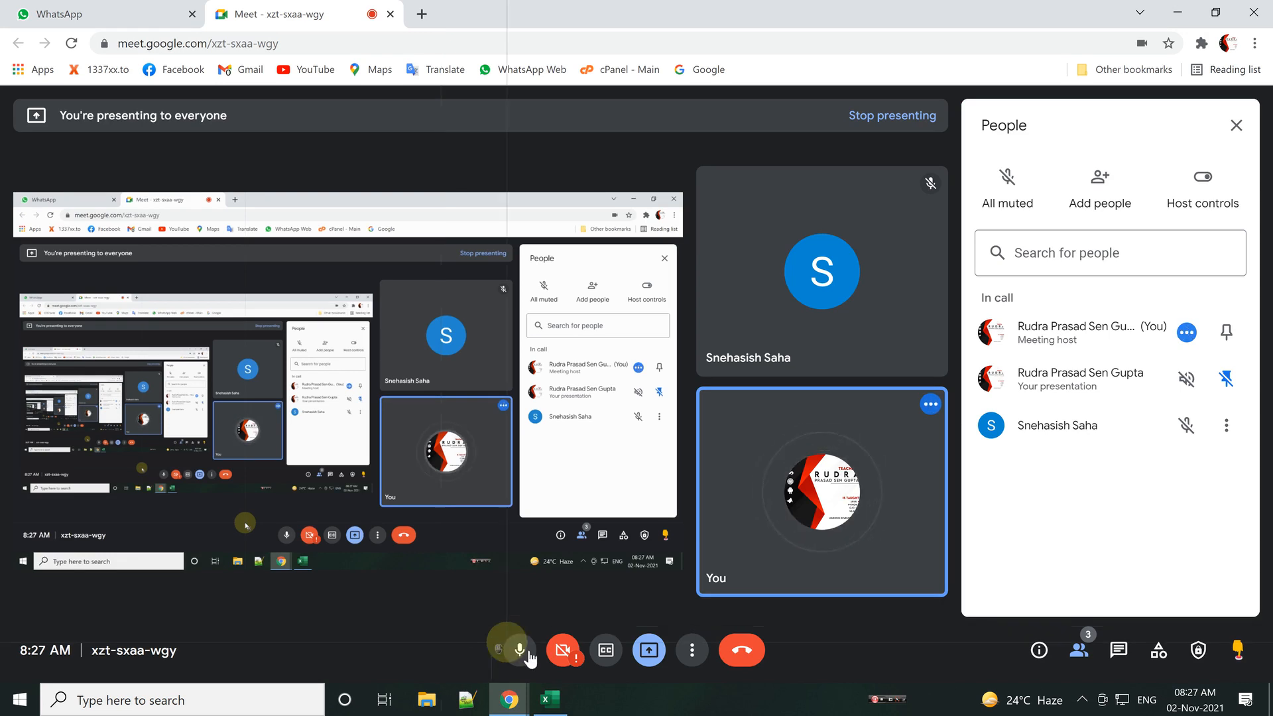
pyautogui.click(548, 698)
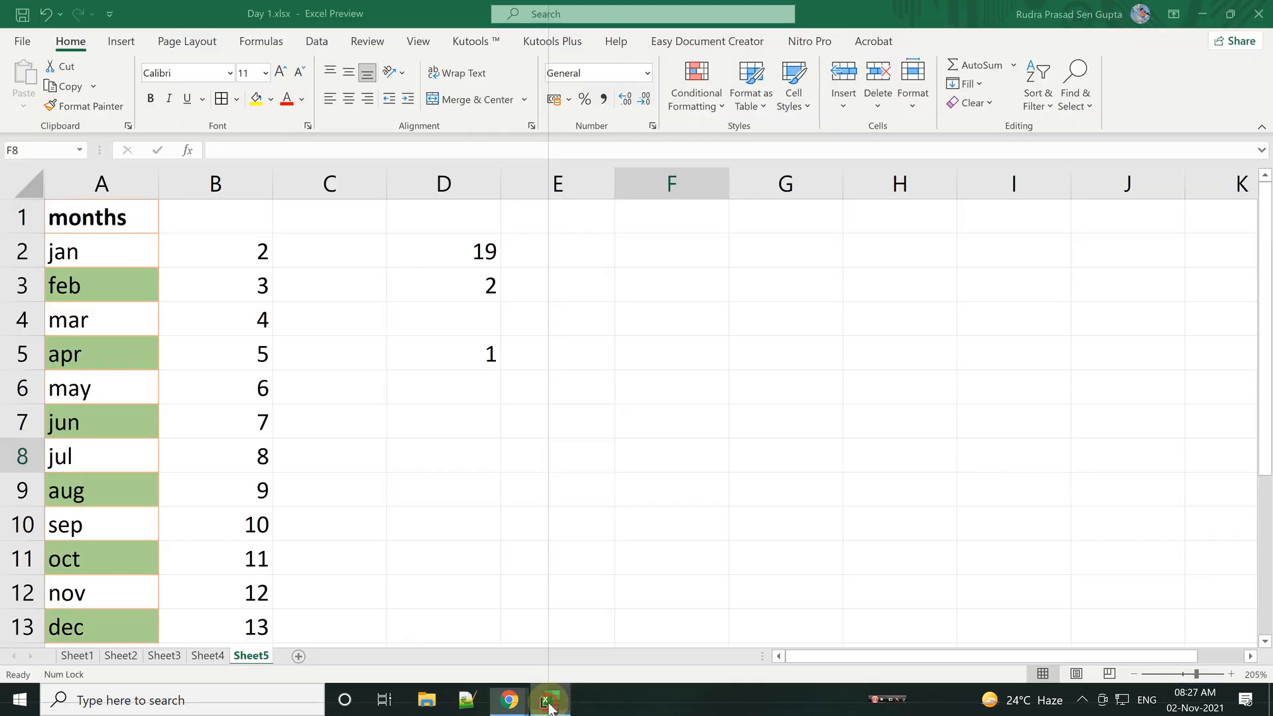
# Step: Review the examples on Sheet1 through Sheet4, ending on the conditional formatting example on Sheet5
pyautogui.click(77, 657)
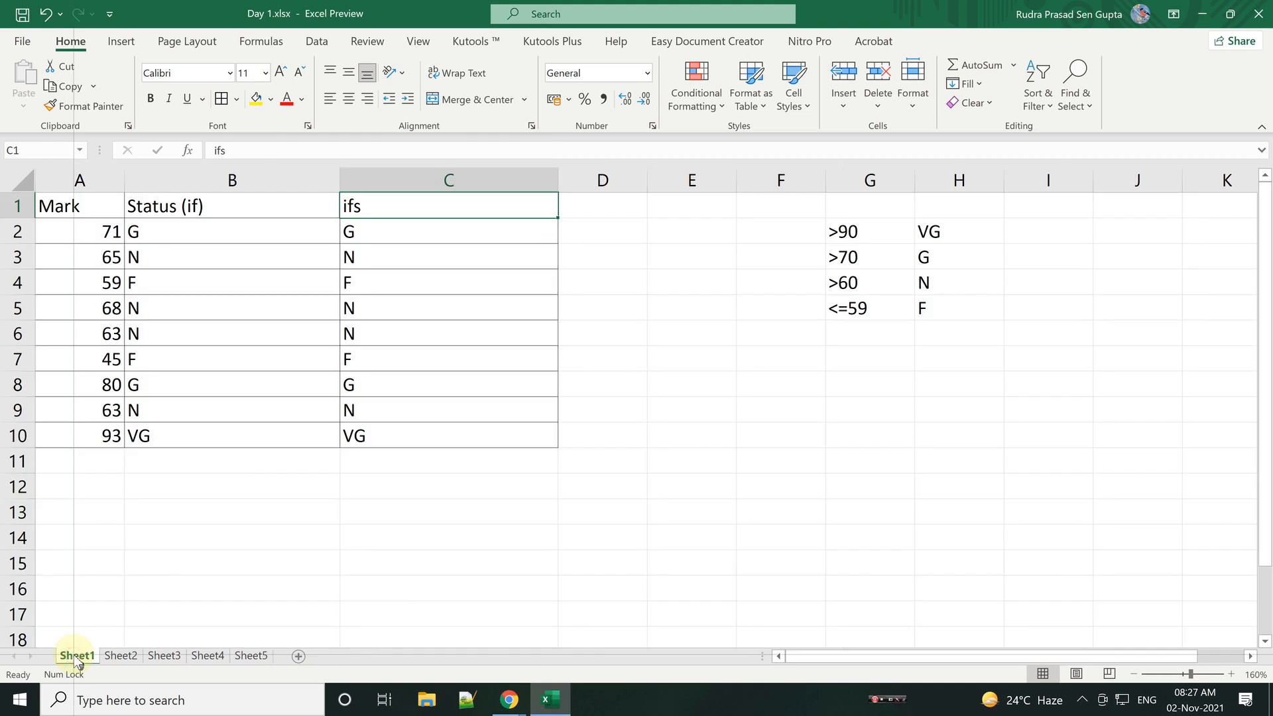
pyautogui.click(121, 656)
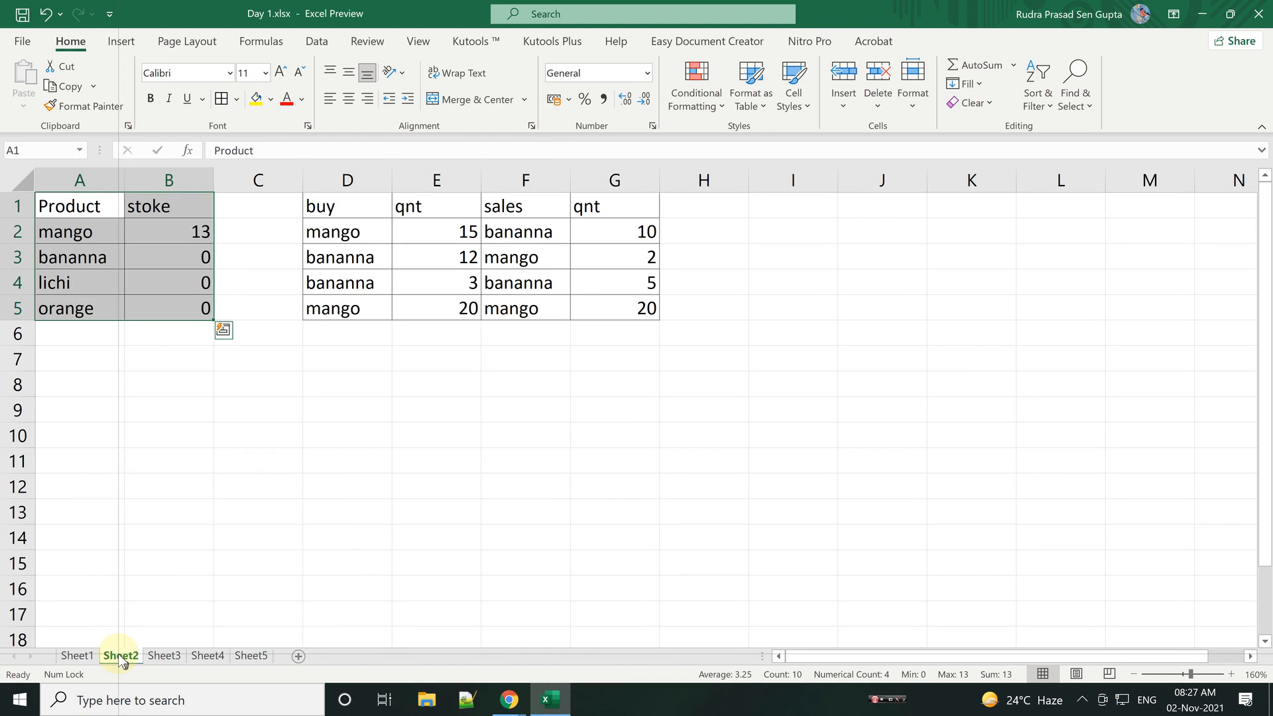
pyautogui.click(166, 656)
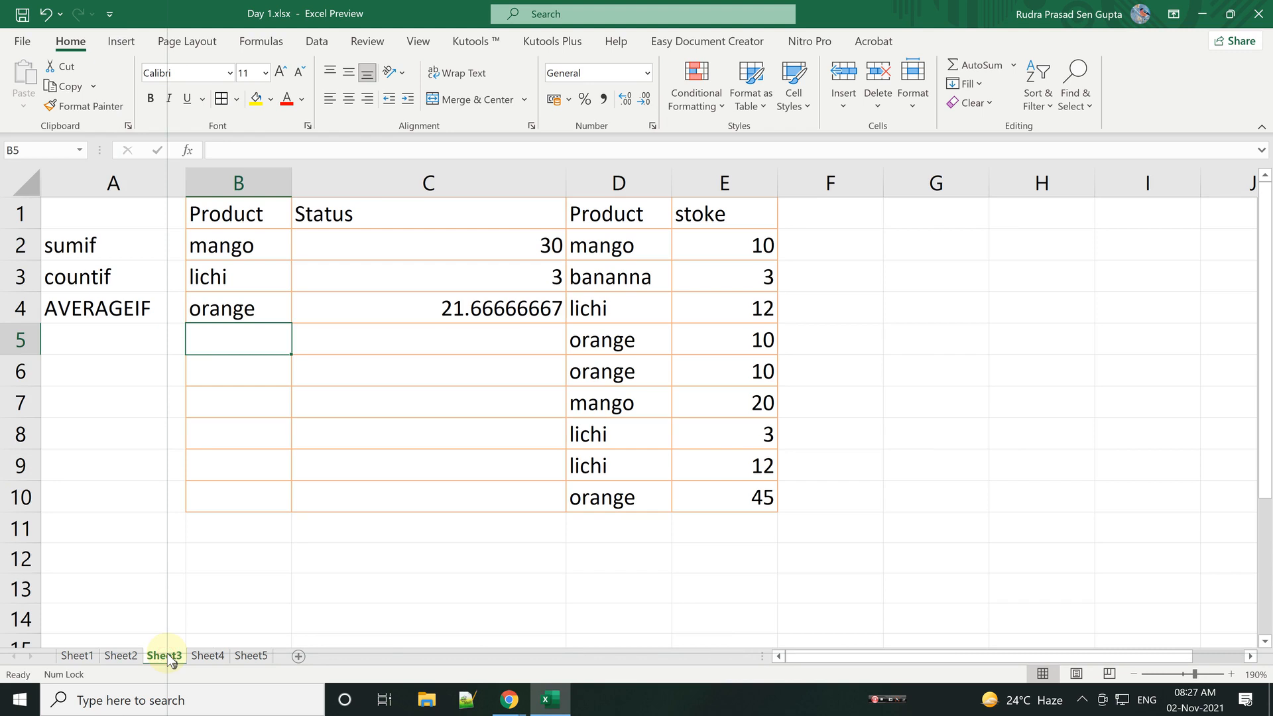
pyautogui.click(207, 656)
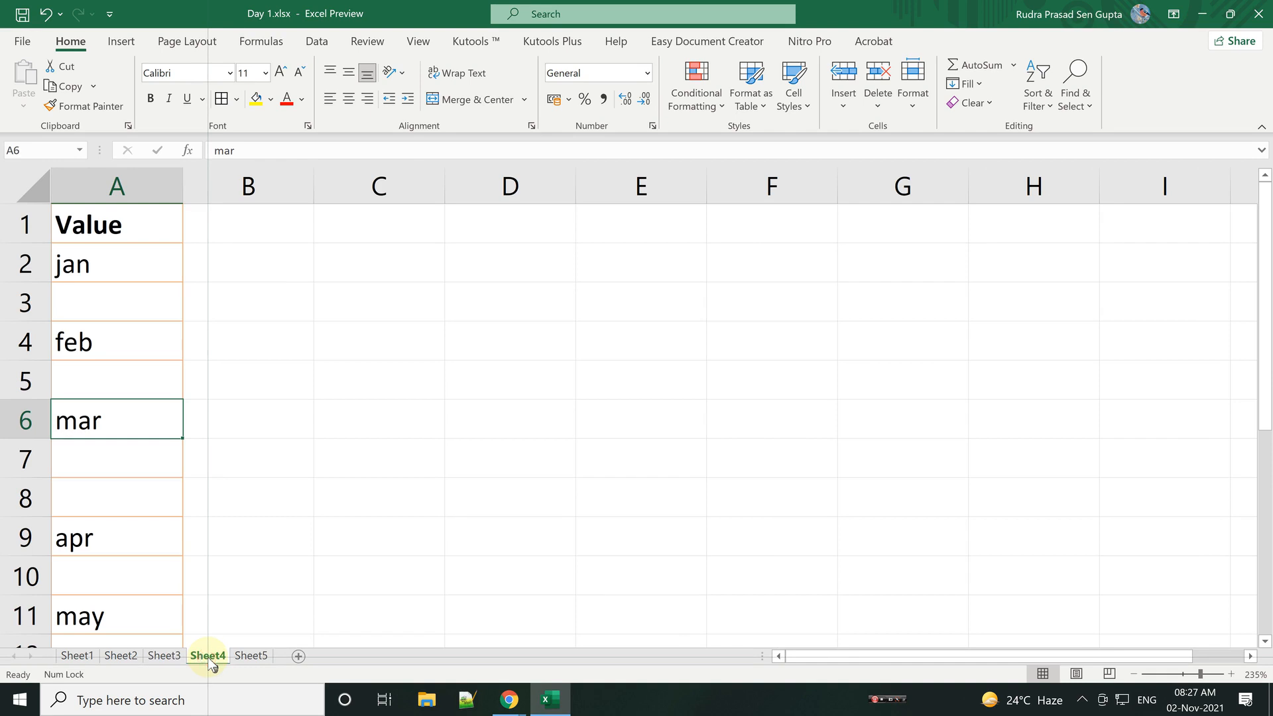
pyautogui.click(262, 656)
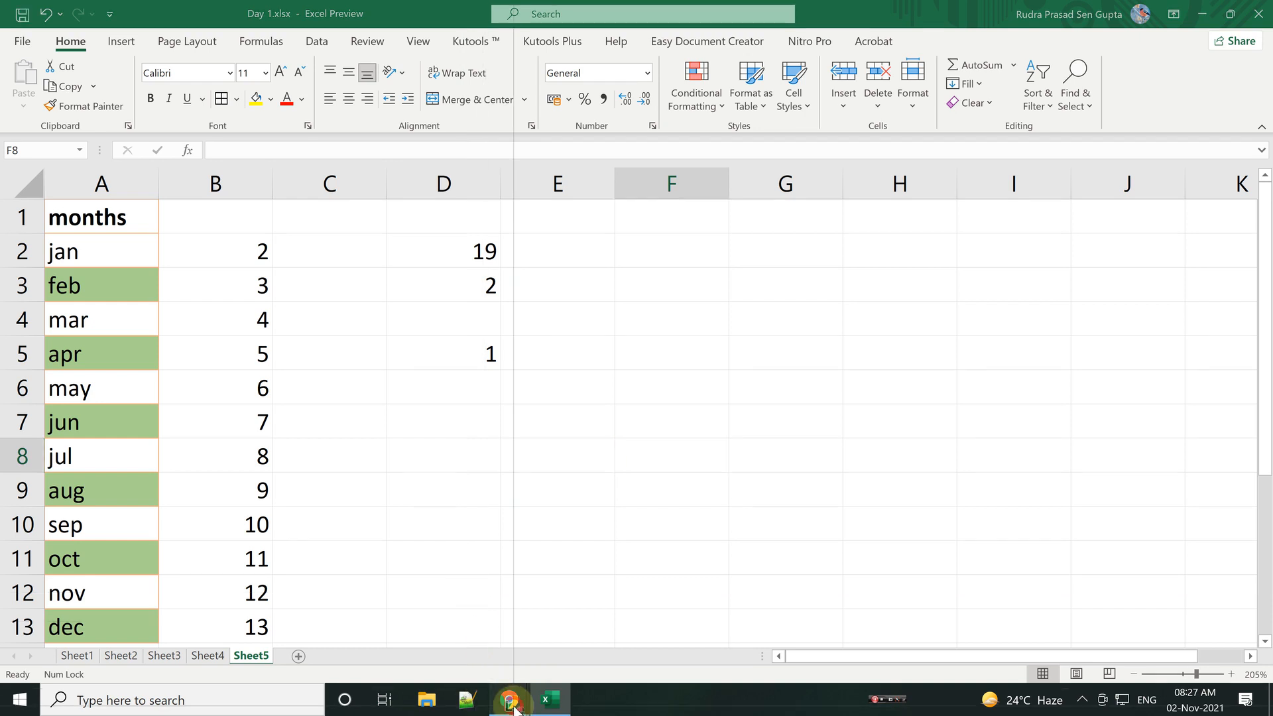
# Step: Switch to the Google Meet call in Chrome, leave the meeting, and close its browser tab
pyautogui.moveTo(509, 699)
pyautogui.click(443, 628)
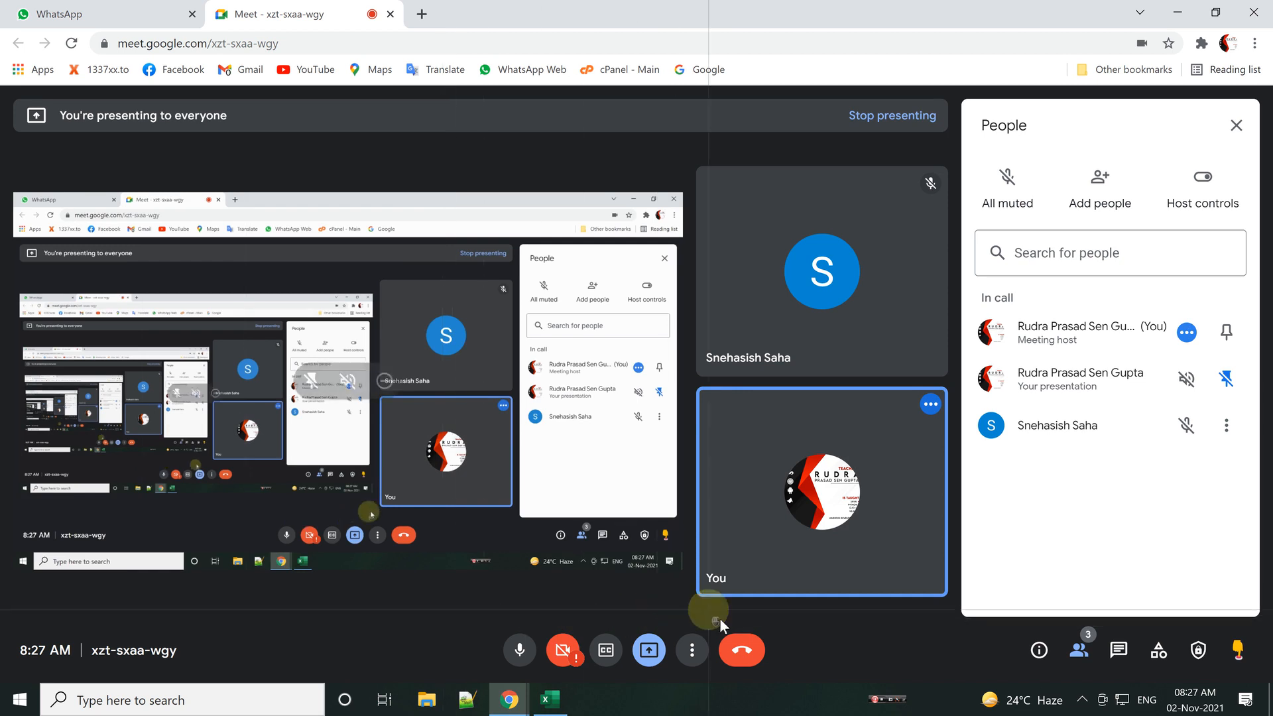
pyautogui.click(741, 655)
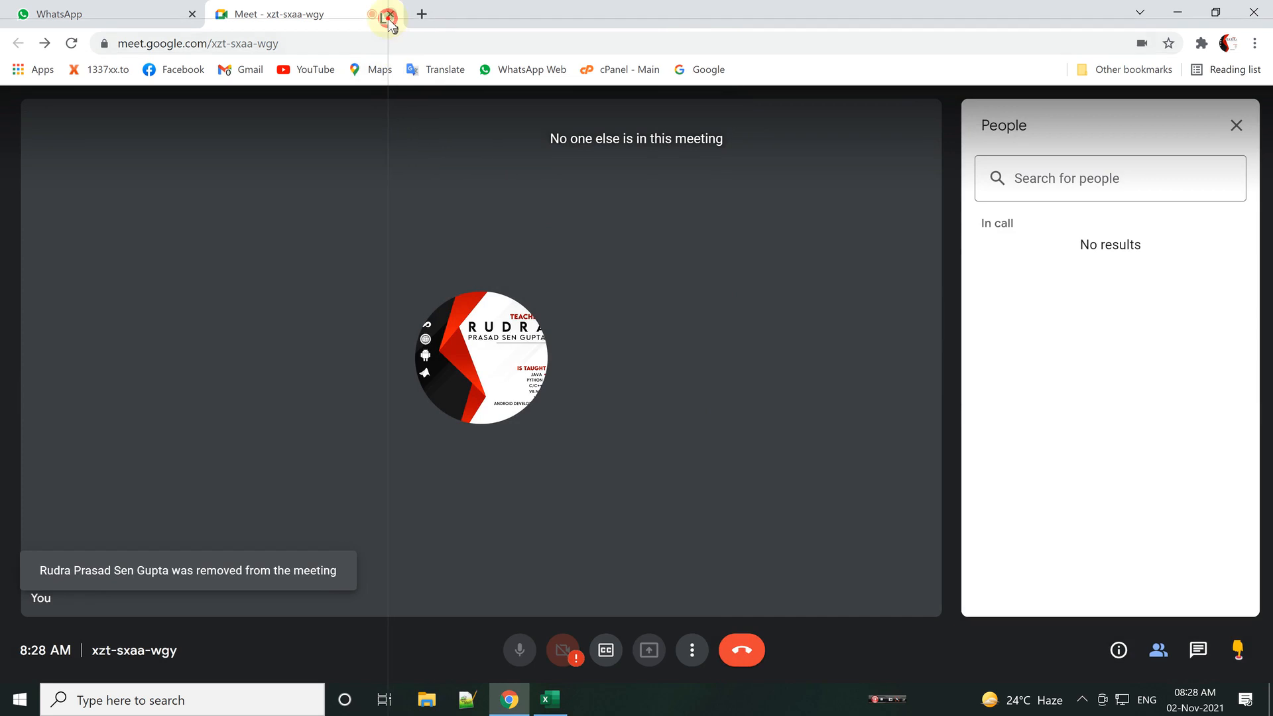
pyautogui.click(390, 14)
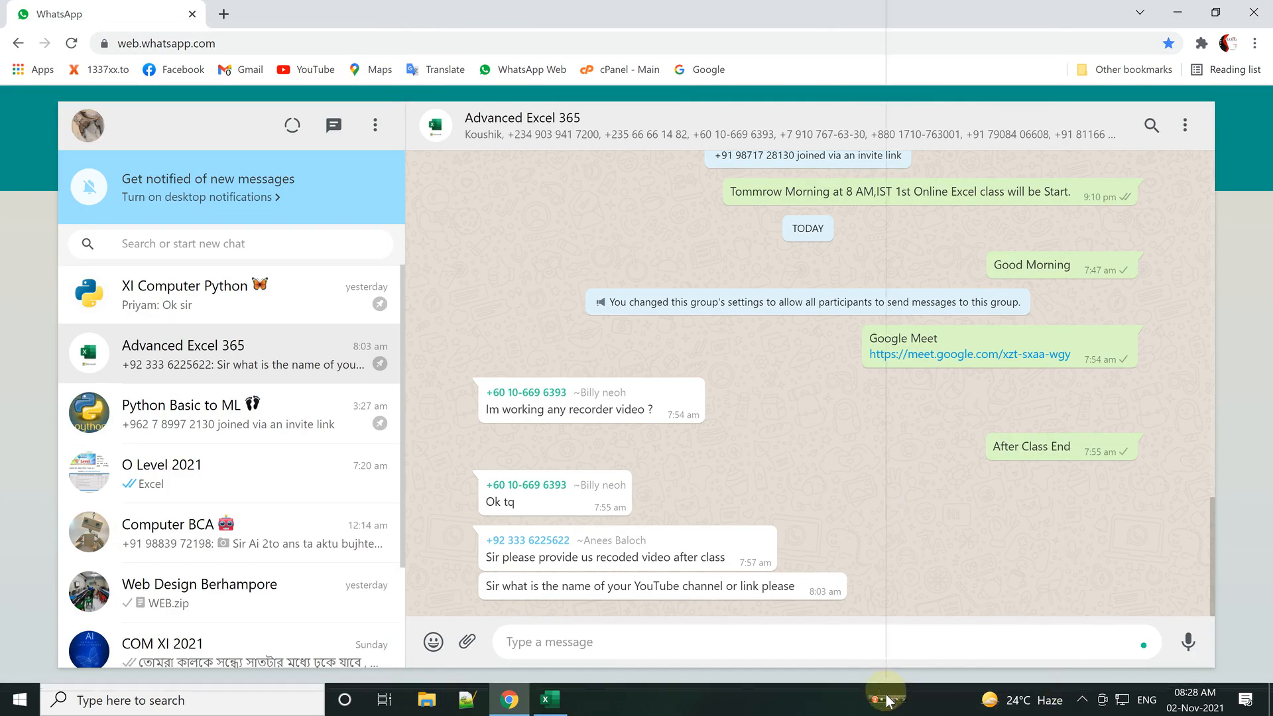